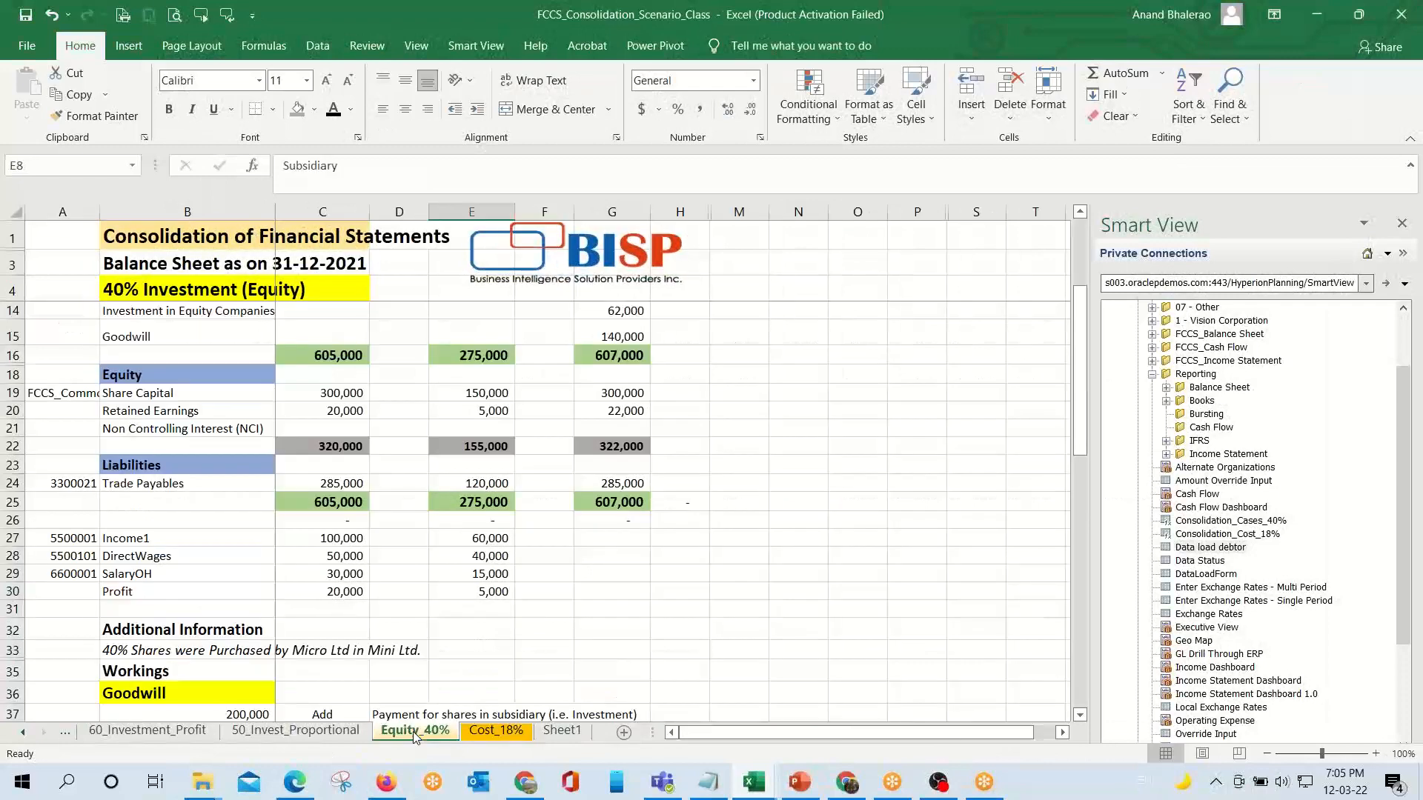
Extend the purchaser/parent entity code in cell C6 to E_101/East101 on the Equity_40% sheet.
{"action": "scroll", "coordinate": [463, 570], "scroll_direction": "up", "scroll_amount": 4}
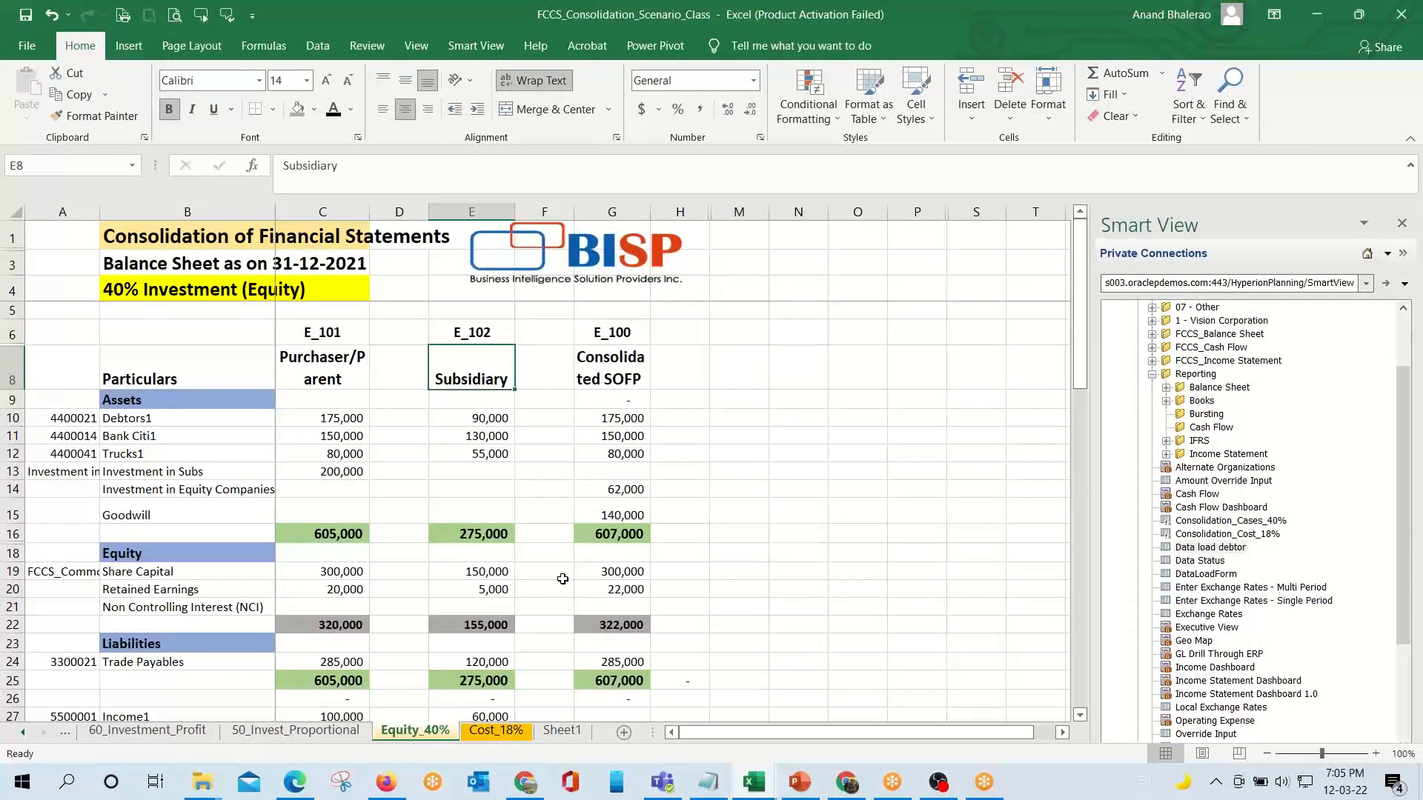
{"action": "left_click", "coordinate": [321, 370]}
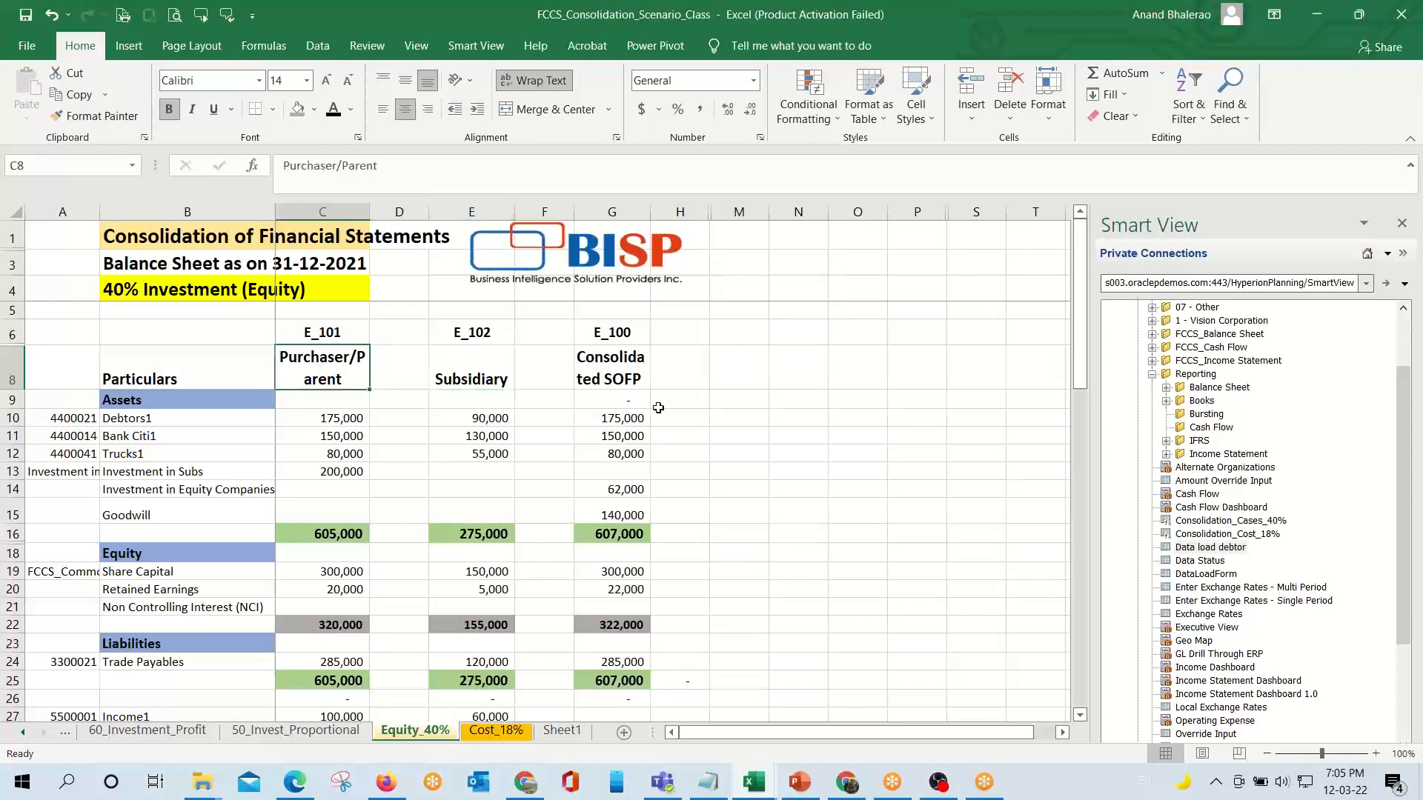
{"action": "key", "text": "Right"}
{"action": "key", "text": "Up"}
{"action": "key", "text": "Left"}
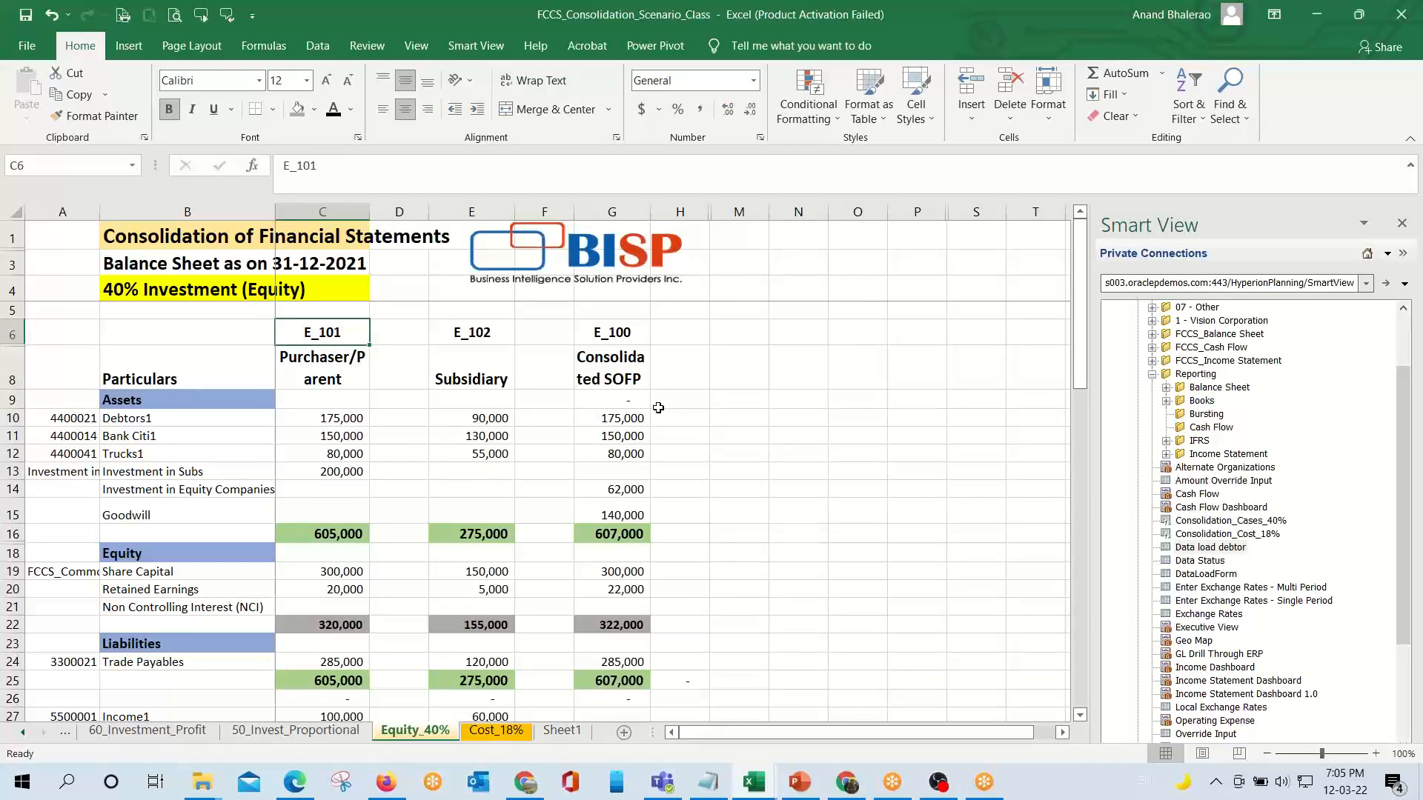
{"action": "key", "text": "F2"}
{"action": "type", "text": "/East"}
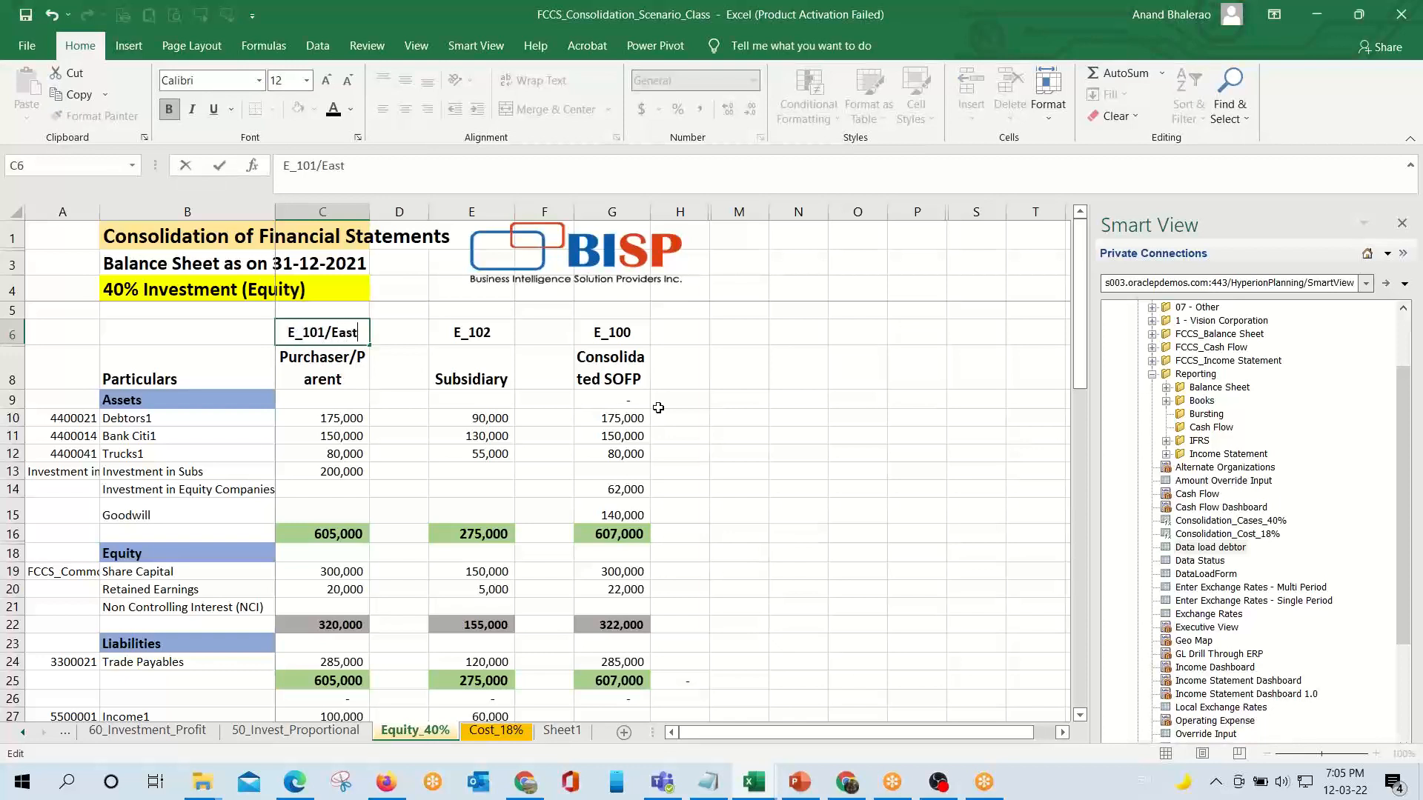
{"action": "type", "text": "101"}
{"action": "key", "text": "Return"}
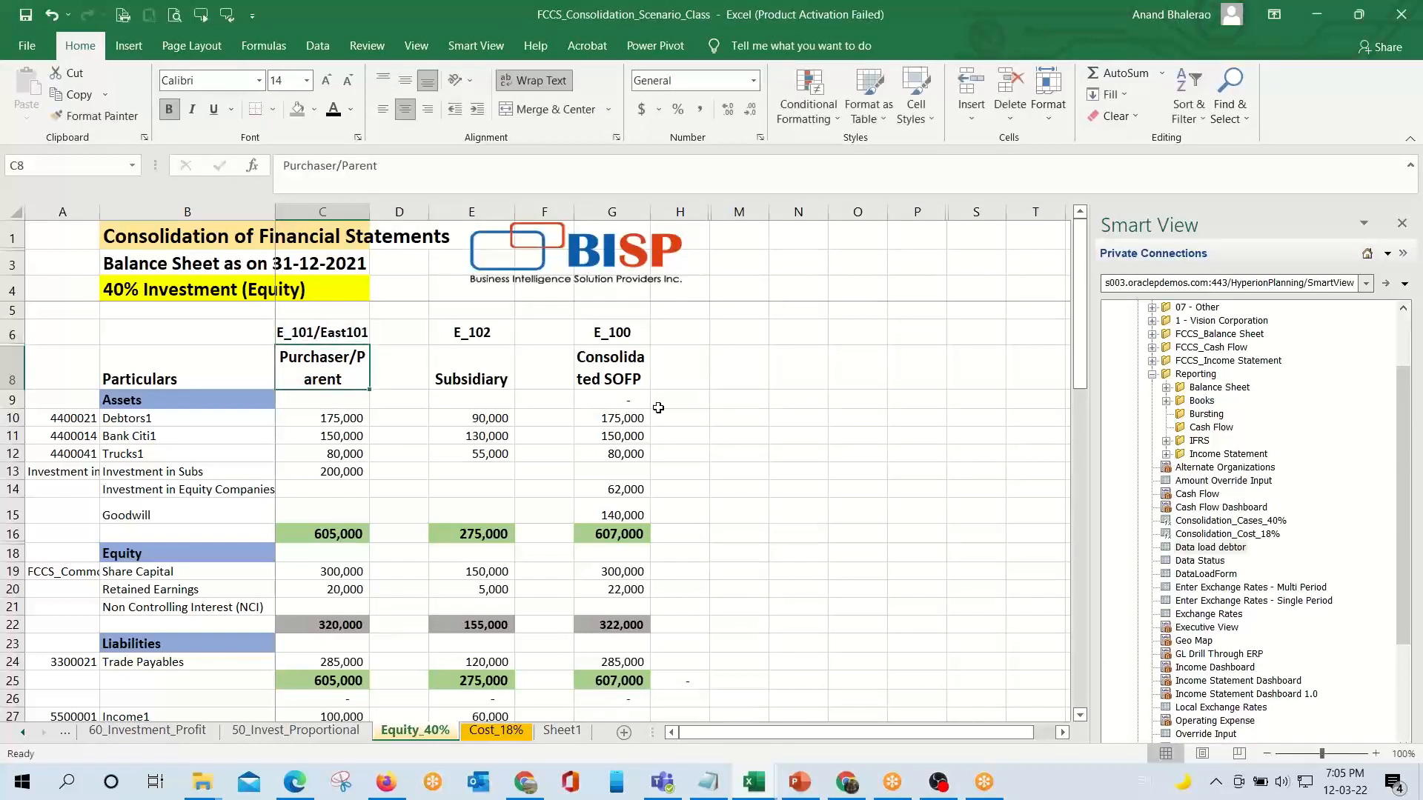
Extend the subsidiary entity code in cell E6 to E_102/East102.
{"action": "key", "text": "Right"}
{"action": "key", "text": "Up"}
{"action": "key", "text": "Right"}
{"action": "key", "text": "F2"}
{"action": "type", "text": "/"}
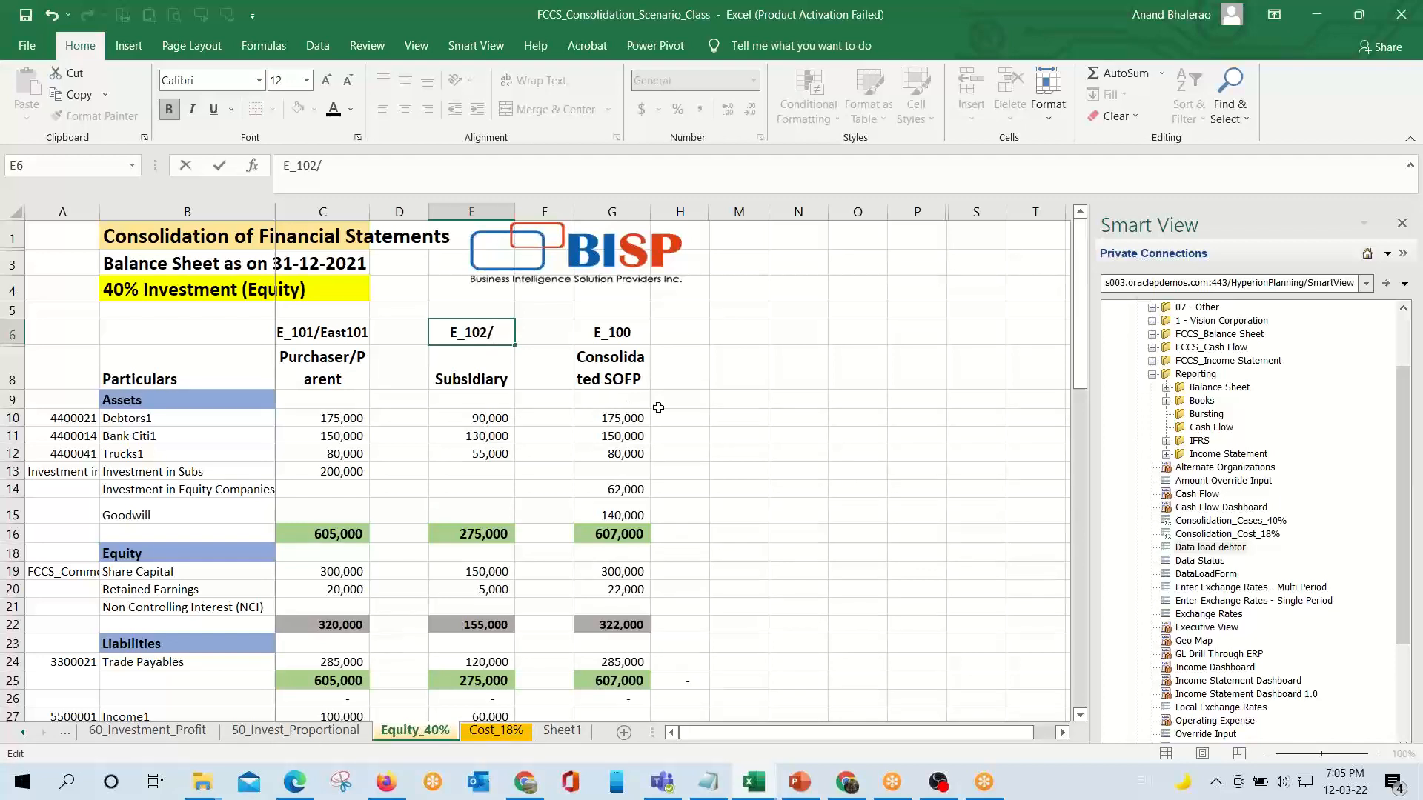
{"action": "type", "text": "East102"}
{"action": "key", "text": "Return"}
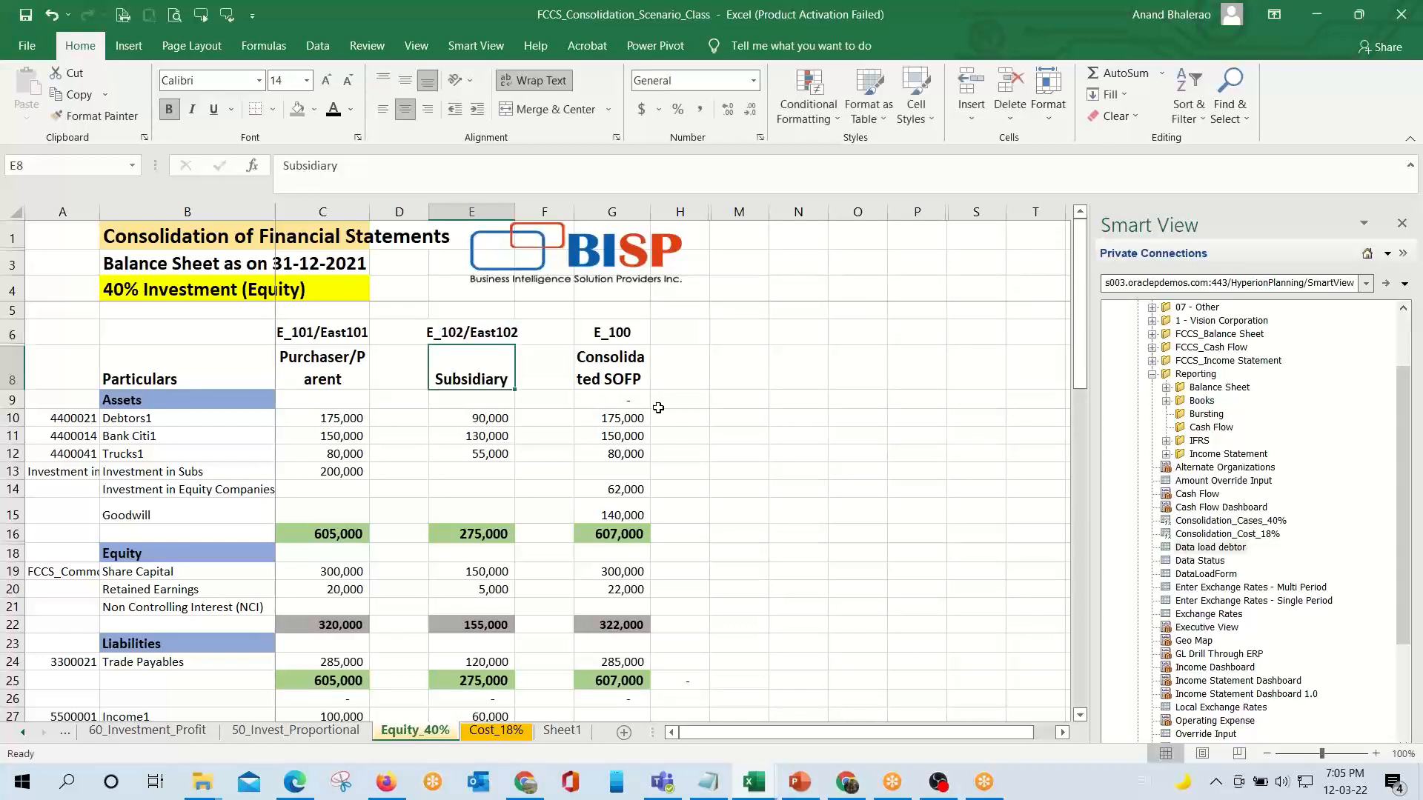
Extend the consolidated entity code in cell G6 to E_100/TotalE100 and widen column G to fit it.
{"action": "key", "text": "Up"}
{"action": "key", "text": "Left"}
{"action": "key", "text": "Left"}
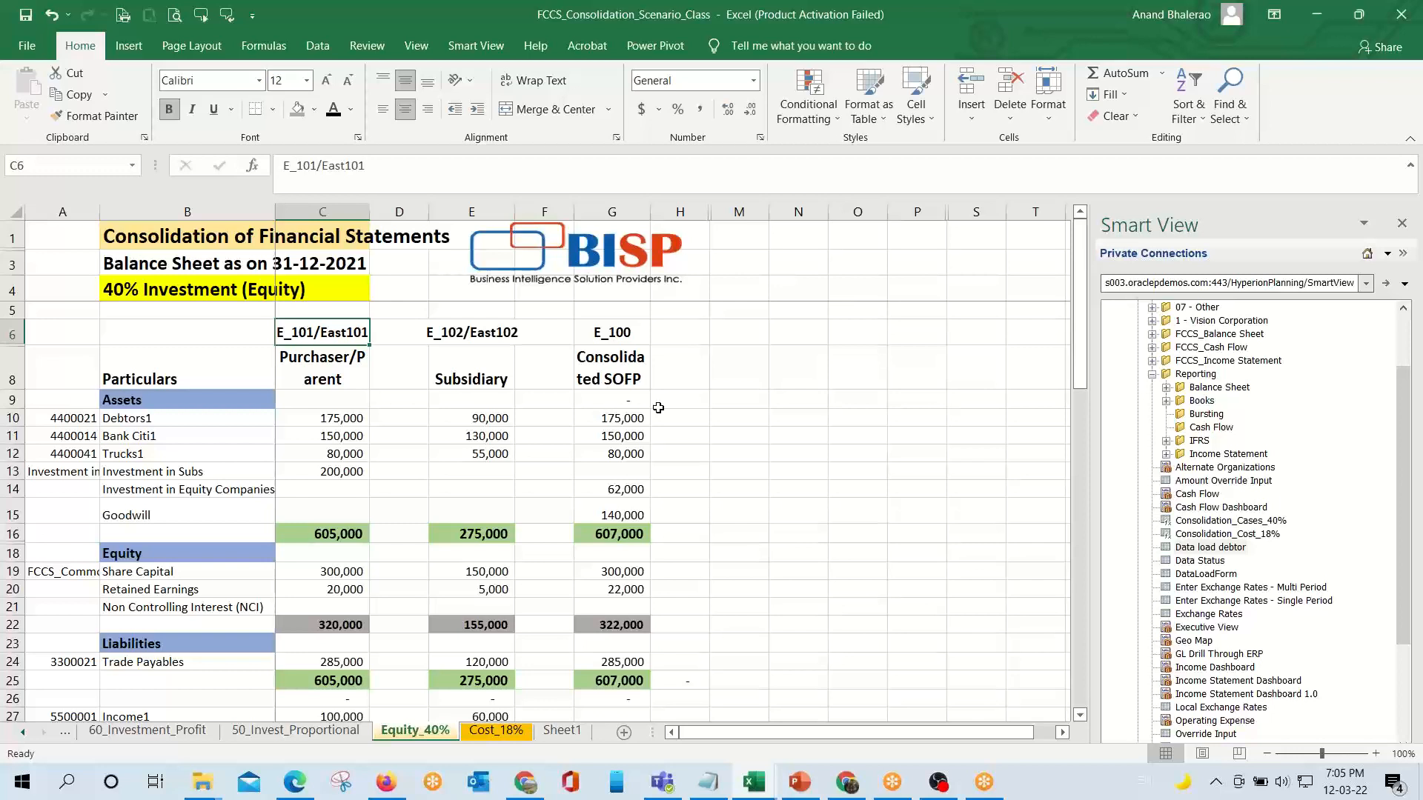
{"action": "left_click", "coordinate": [483, 326]}
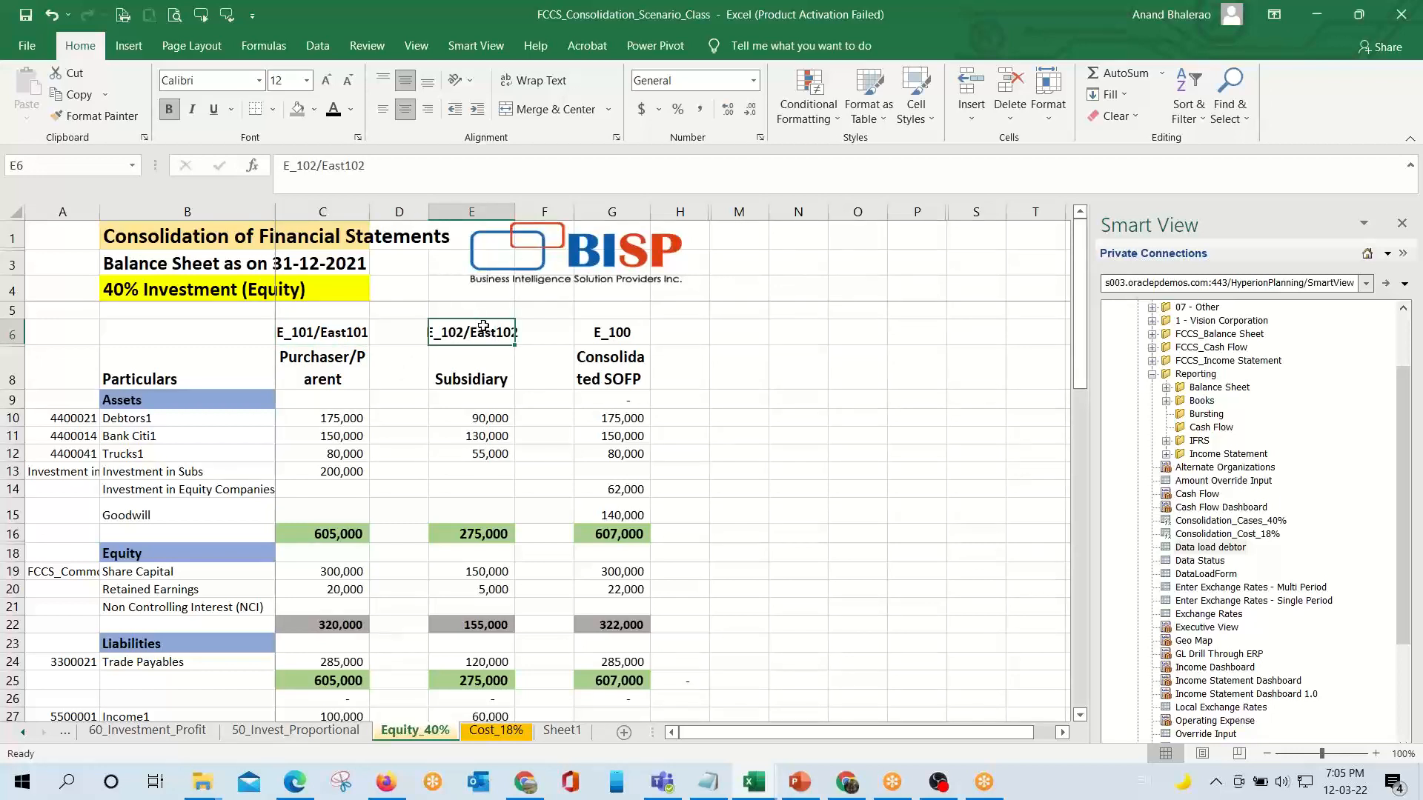
{"action": "left_click", "coordinate": [624, 336]}
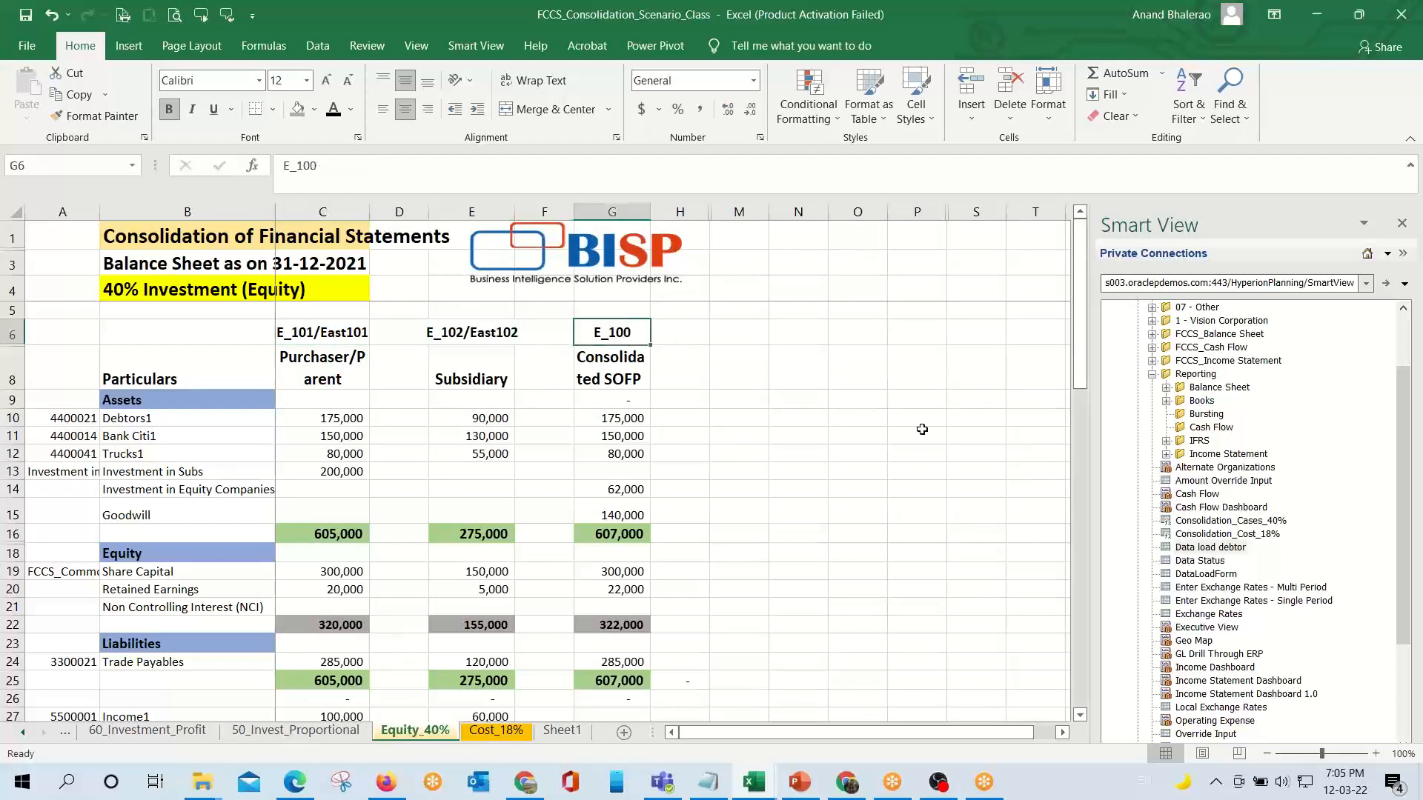
{"action": "key", "text": "F2"}
{"action": "type", "text": "/T"}
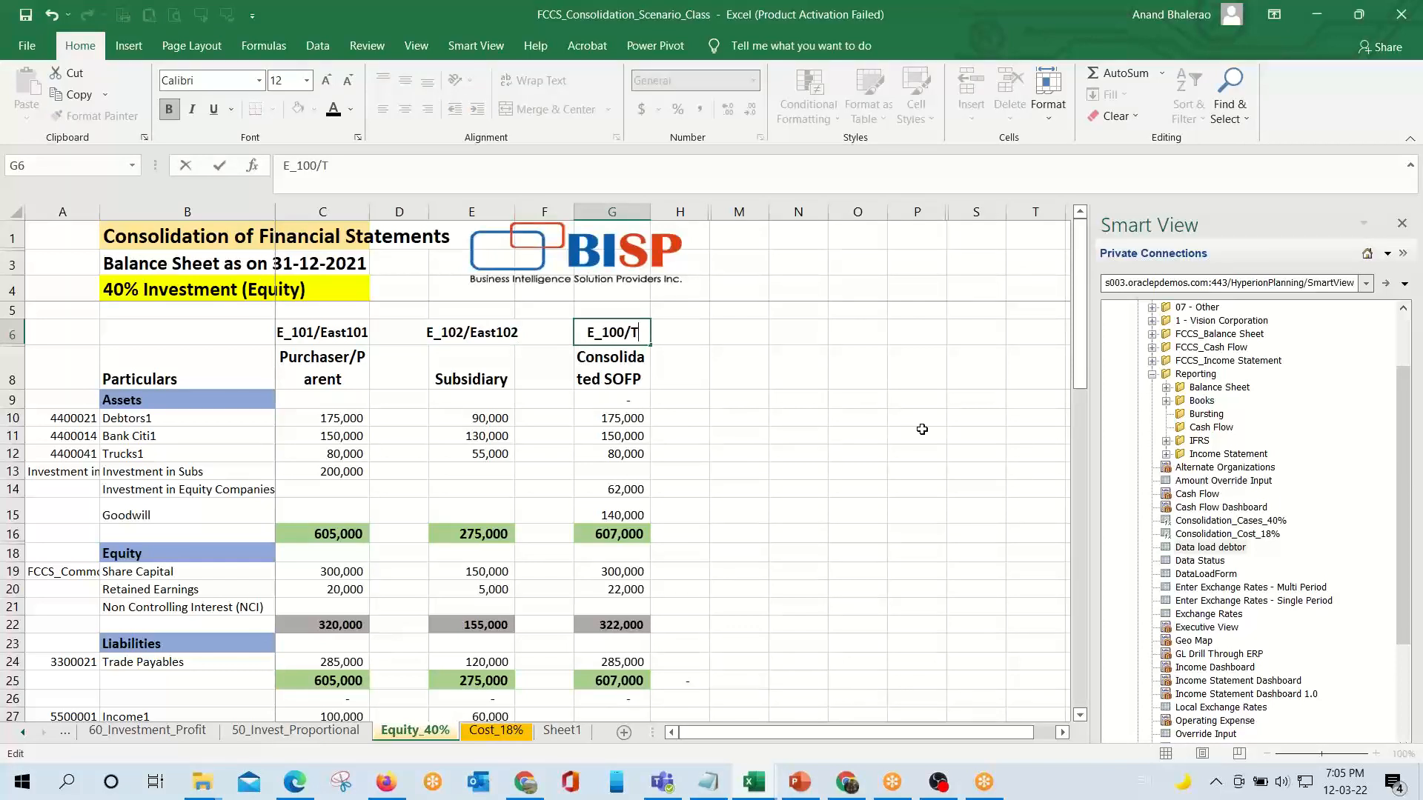
{"action": "type", "text": "otalE100"}
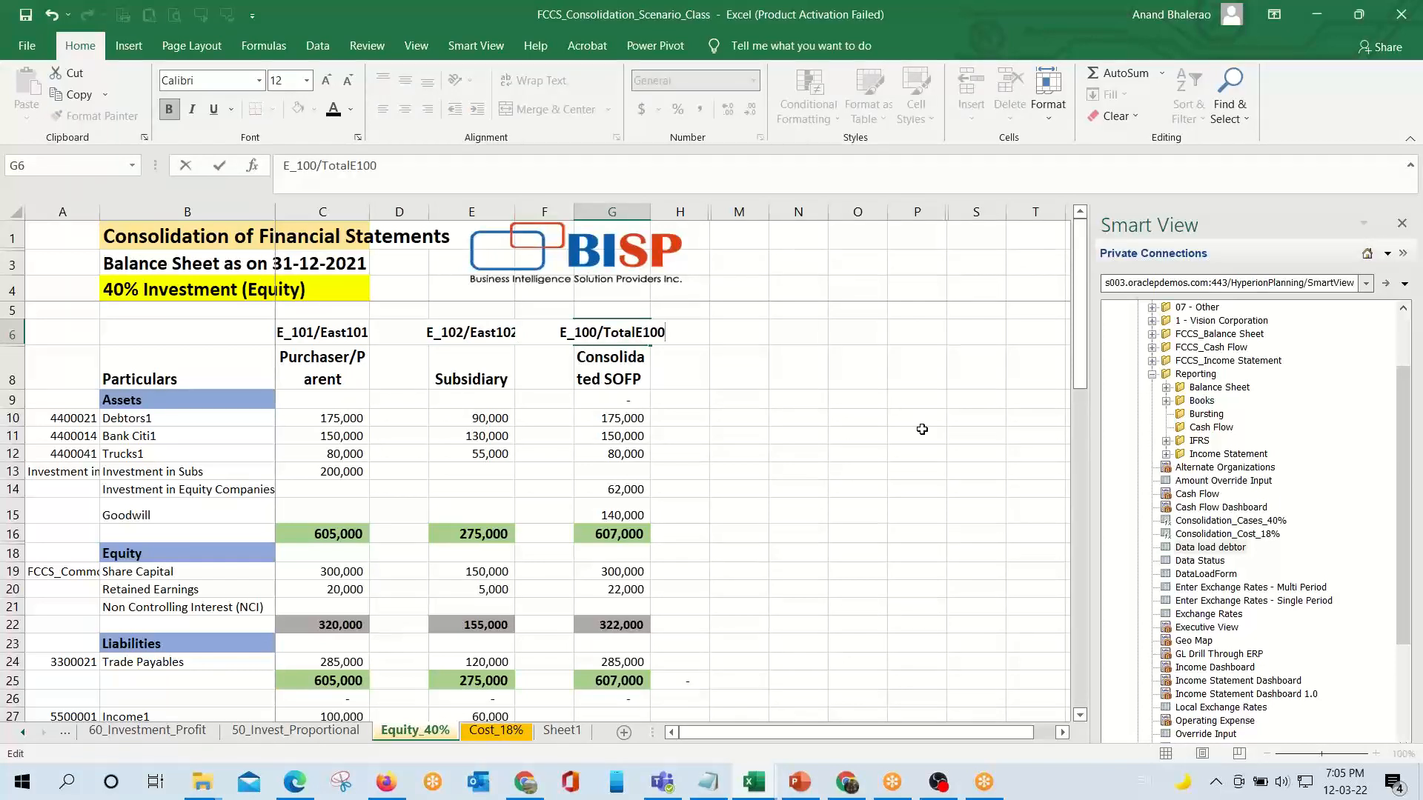
{"action": "key", "text": "ctrl+Return"}
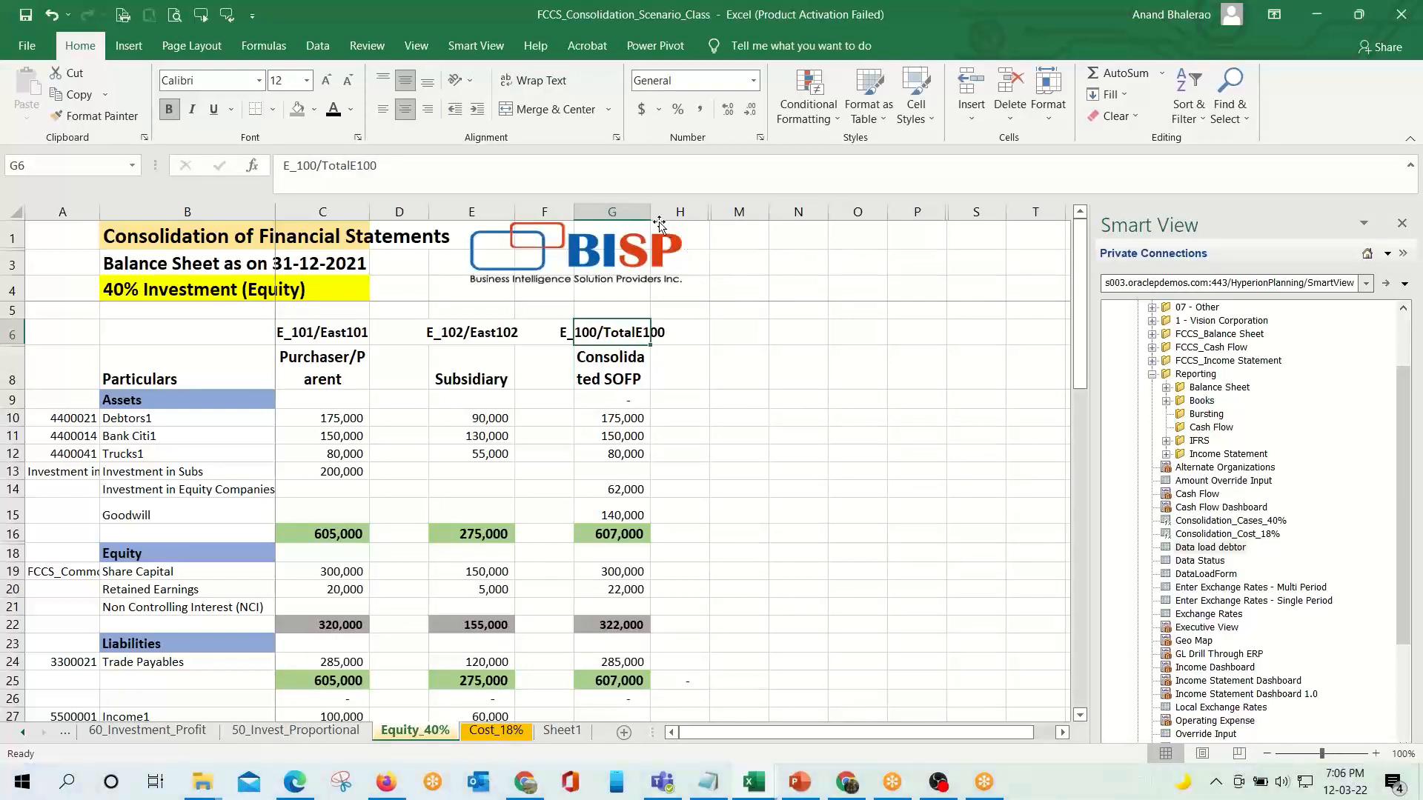
{"action": "left_click_drag", "start_coordinate": [652, 214], "coordinate": [675, 214]}
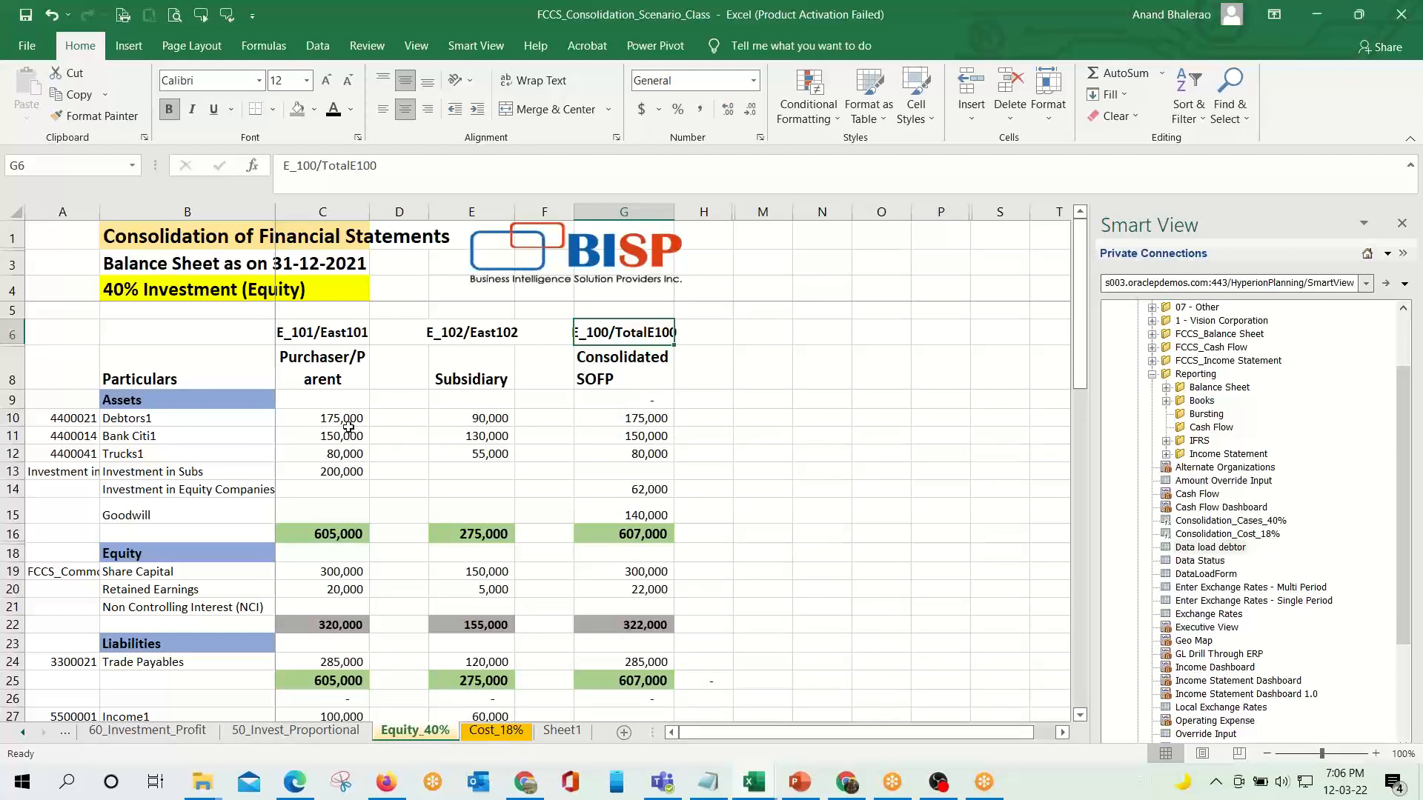
Examine the parent's and subsidiary's asset totals, and the parent's equity, trade payables, liabilities total and income figures on the Equity_40% balance sheet.
{"action": "left_click_drag", "start_coordinate": [342, 420], "coordinate": [333, 529]}
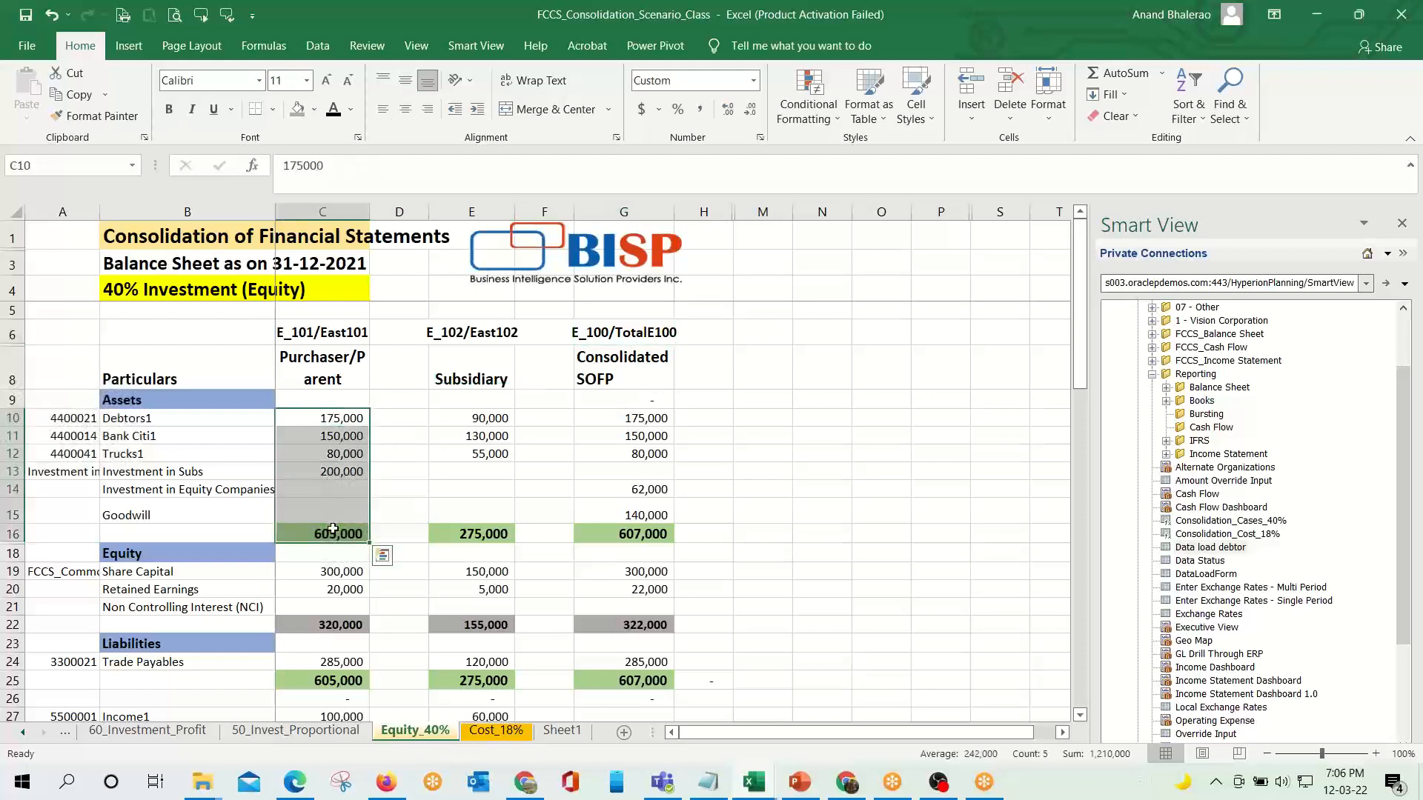
{"action": "left_click", "coordinate": [333, 530]}
{"action": "left_click", "coordinate": [475, 534]}
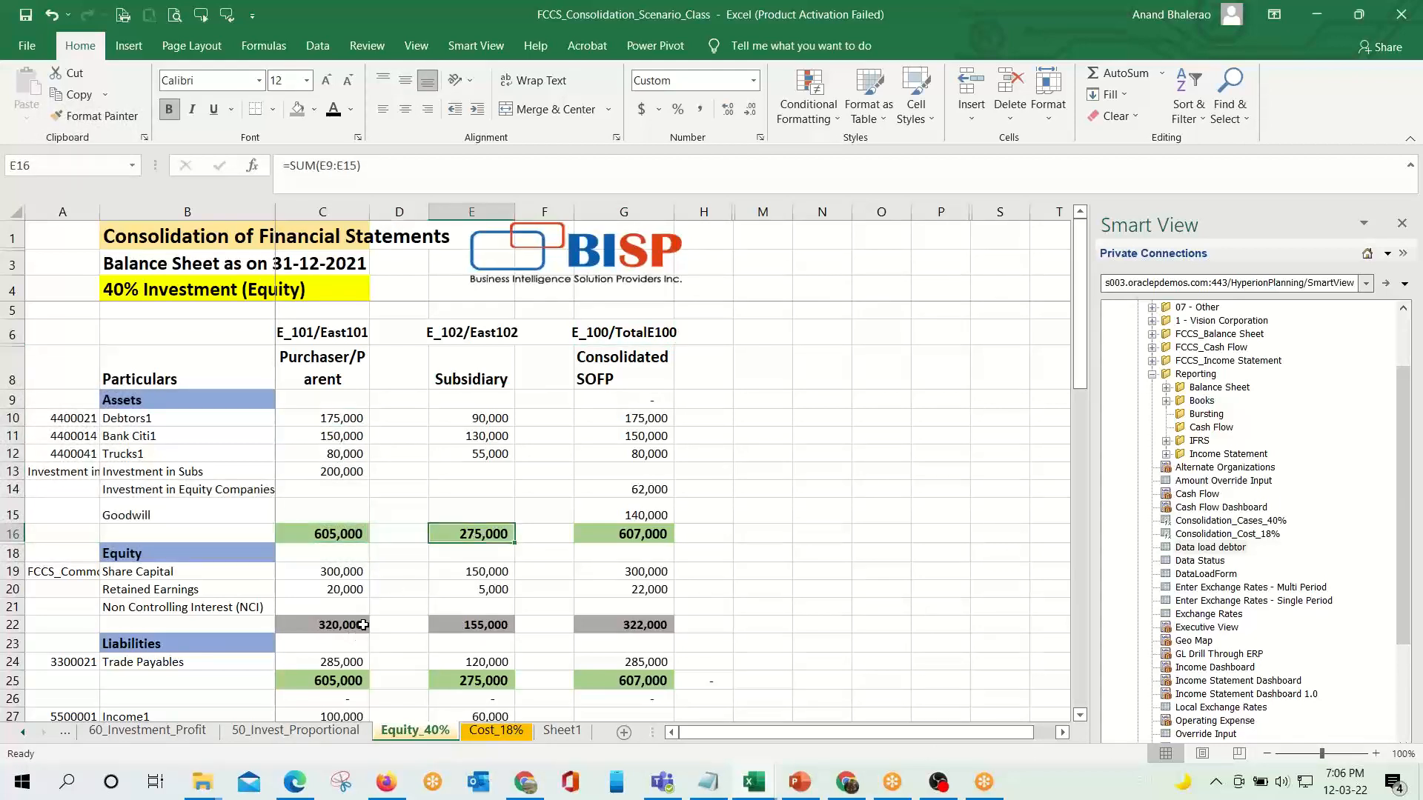
{"action": "left_click", "coordinate": [153, 400]}
{"action": "left_click", "coordinate": [335, 625]}
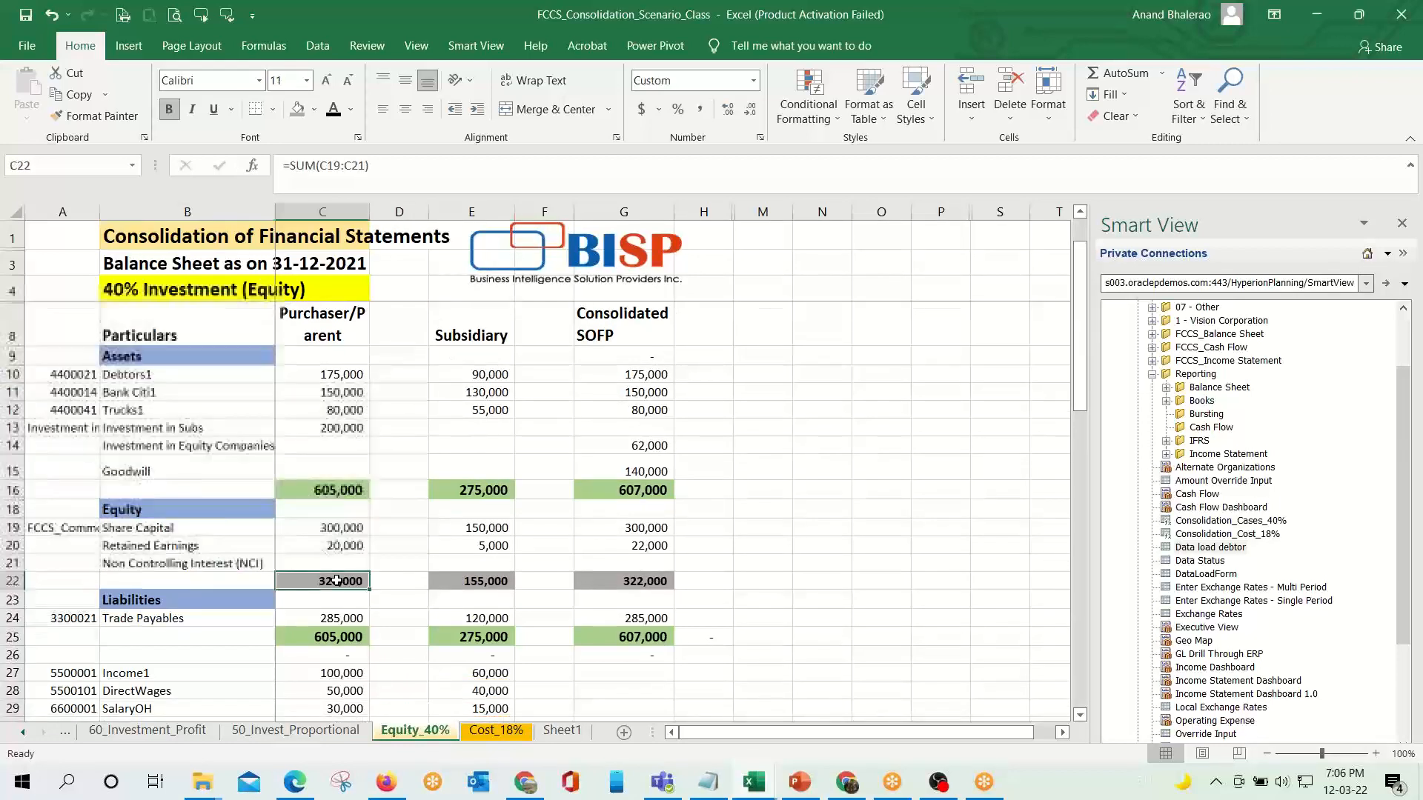
{"action": "scroll", "coordinate": [415, 585], "scroll_direction": "down", "scroll_amount": 2}
{"action": "left_click", "coordinate": [334, 537]}
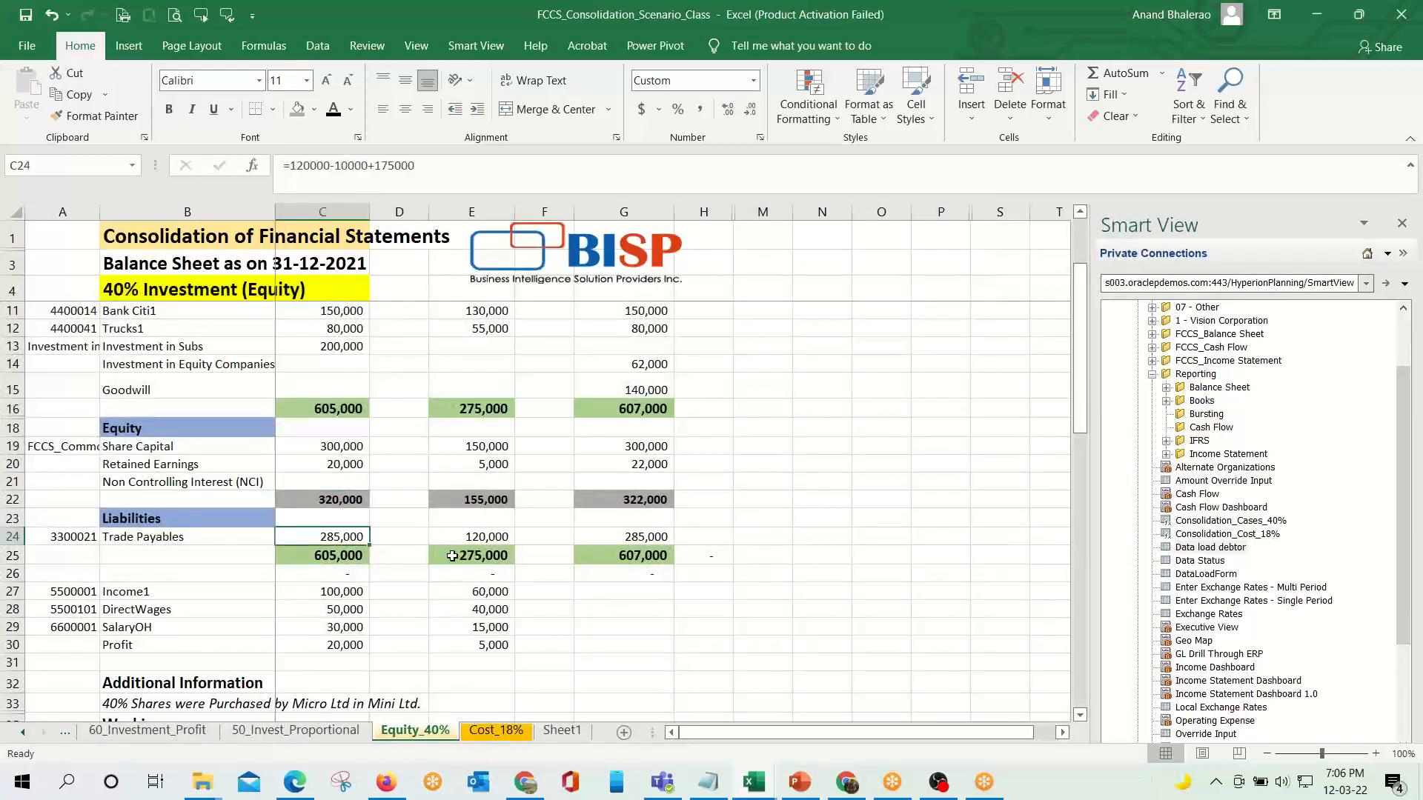
{"action": "left_click", "coordinate": [338, 560]}
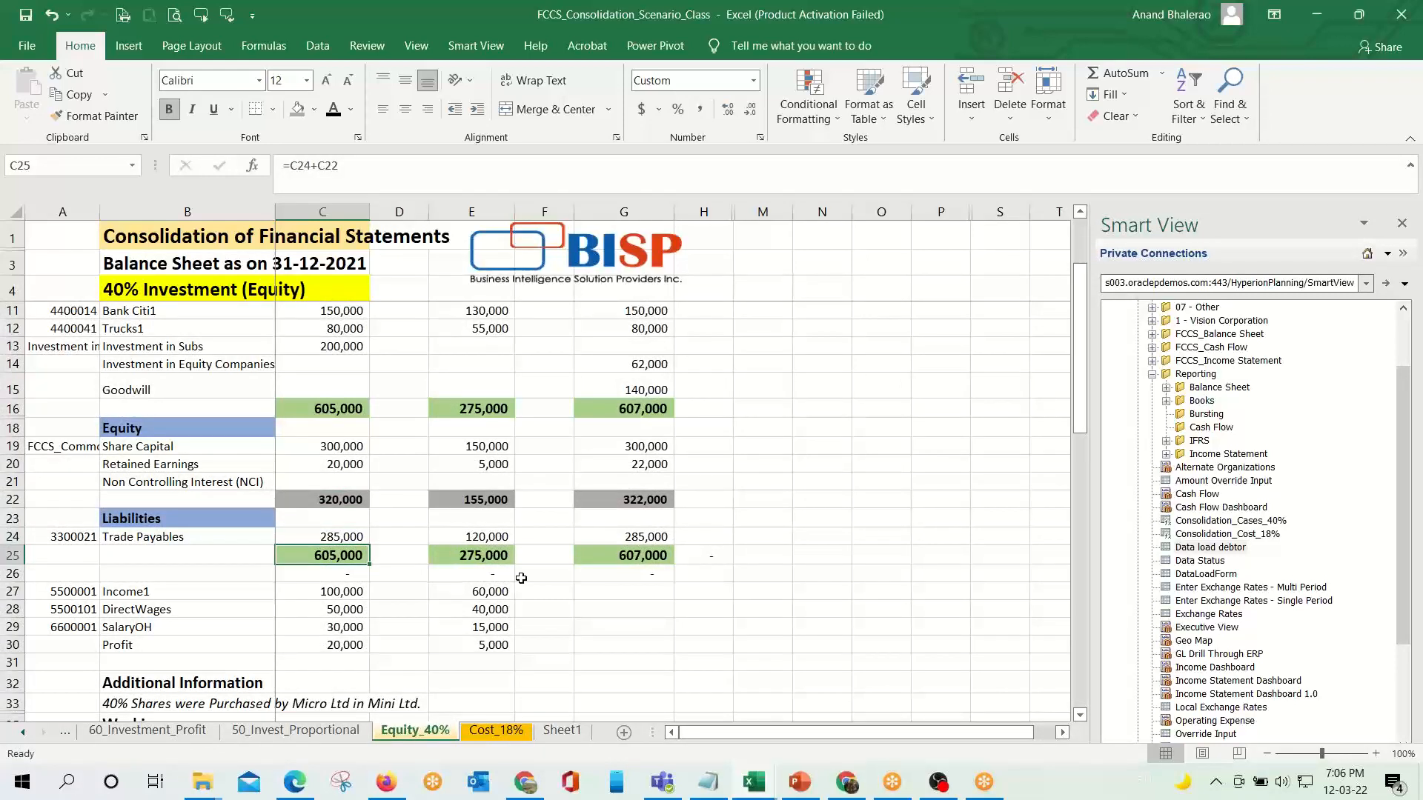
{"action": "scroll", "coordinate": [521, 579], "scroll_direction": "up", "scroll_amount": 2}
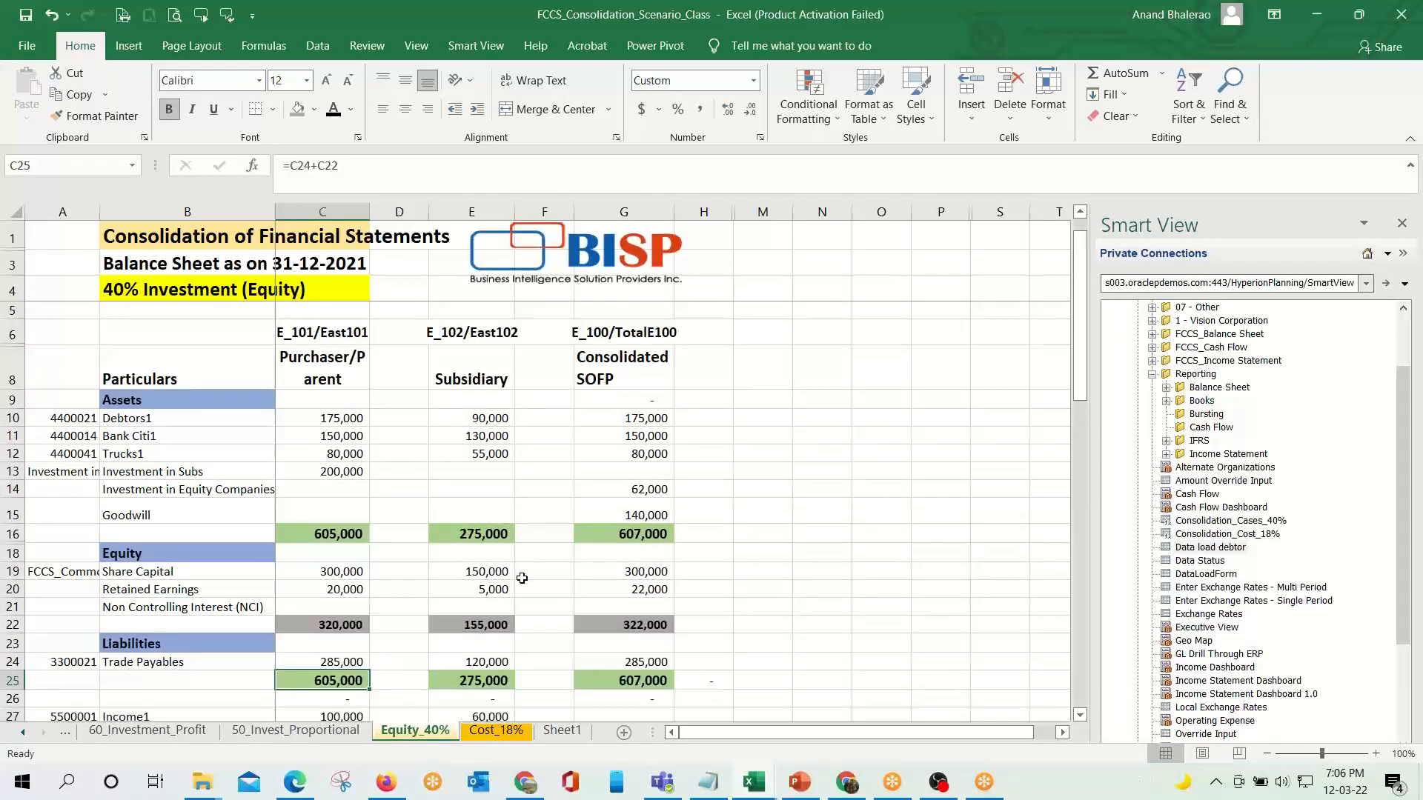
{"action": "left_click", "coordinate": [337, 533]}
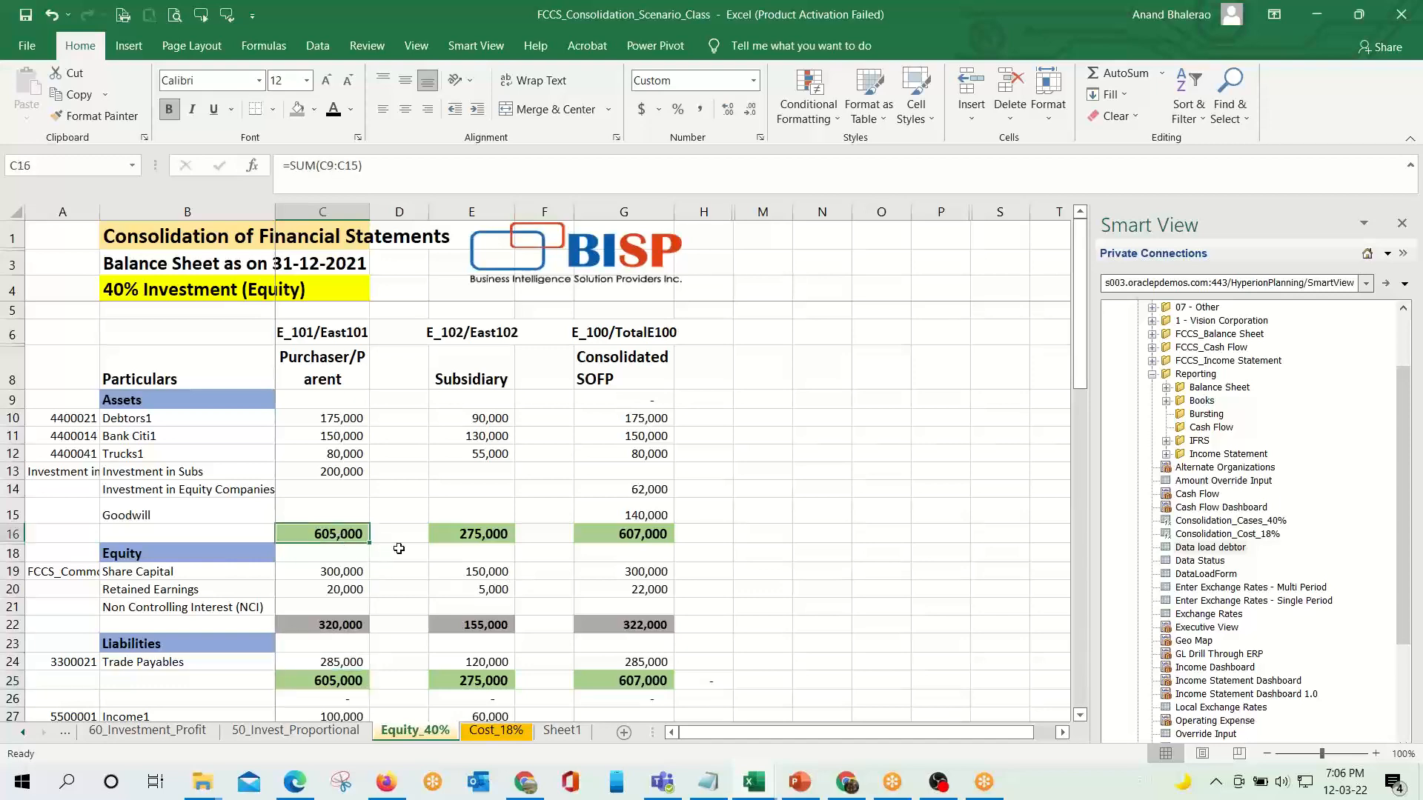
{"action": "scroll", "coordinate": [333, 534], "scroll_direction": "down", "scroll_amount": 3}
{"action": "left_click", "coordinate": [310, 534]}
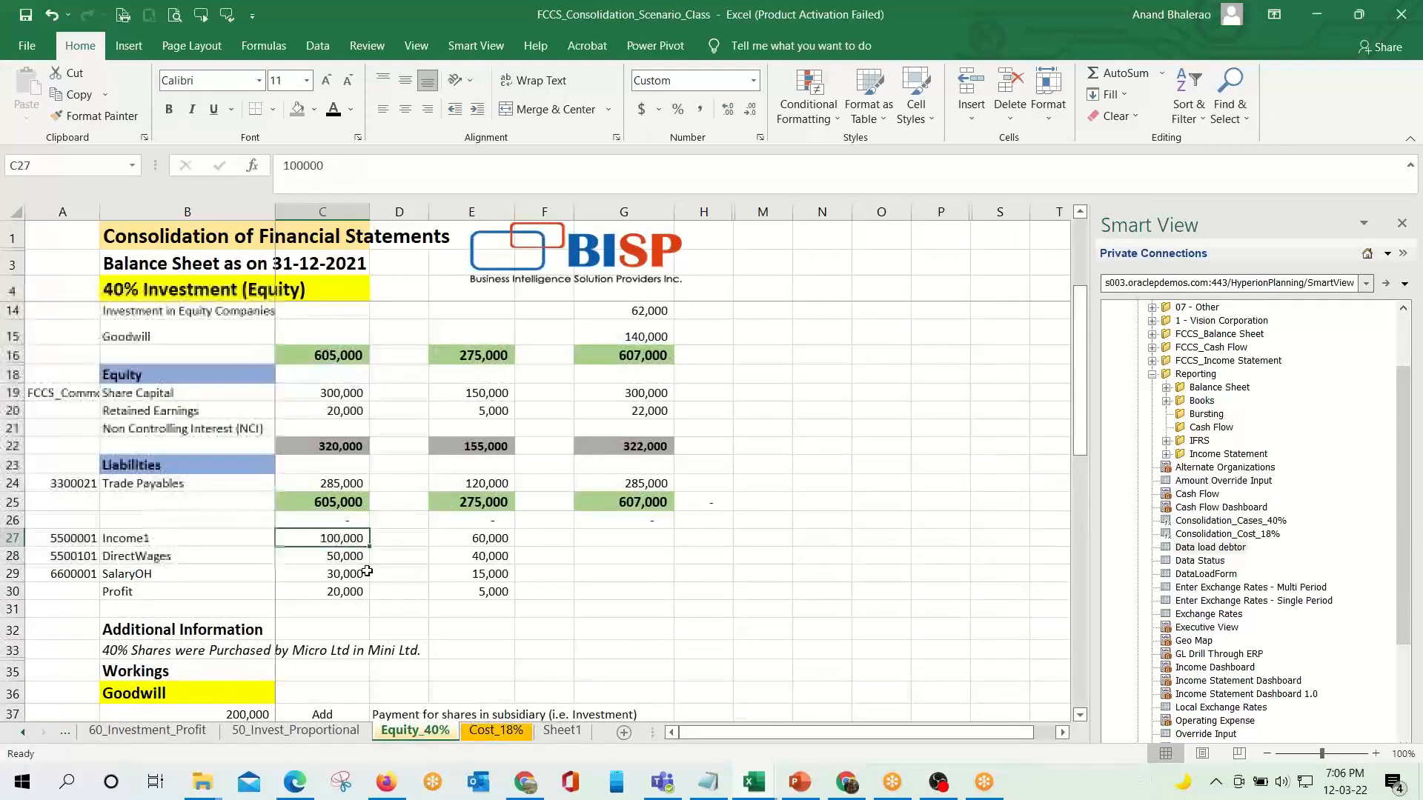
{"action": "scroll", "coordinate": [310, 535], "scroll_direction": "up", "scroll_amount": 3}
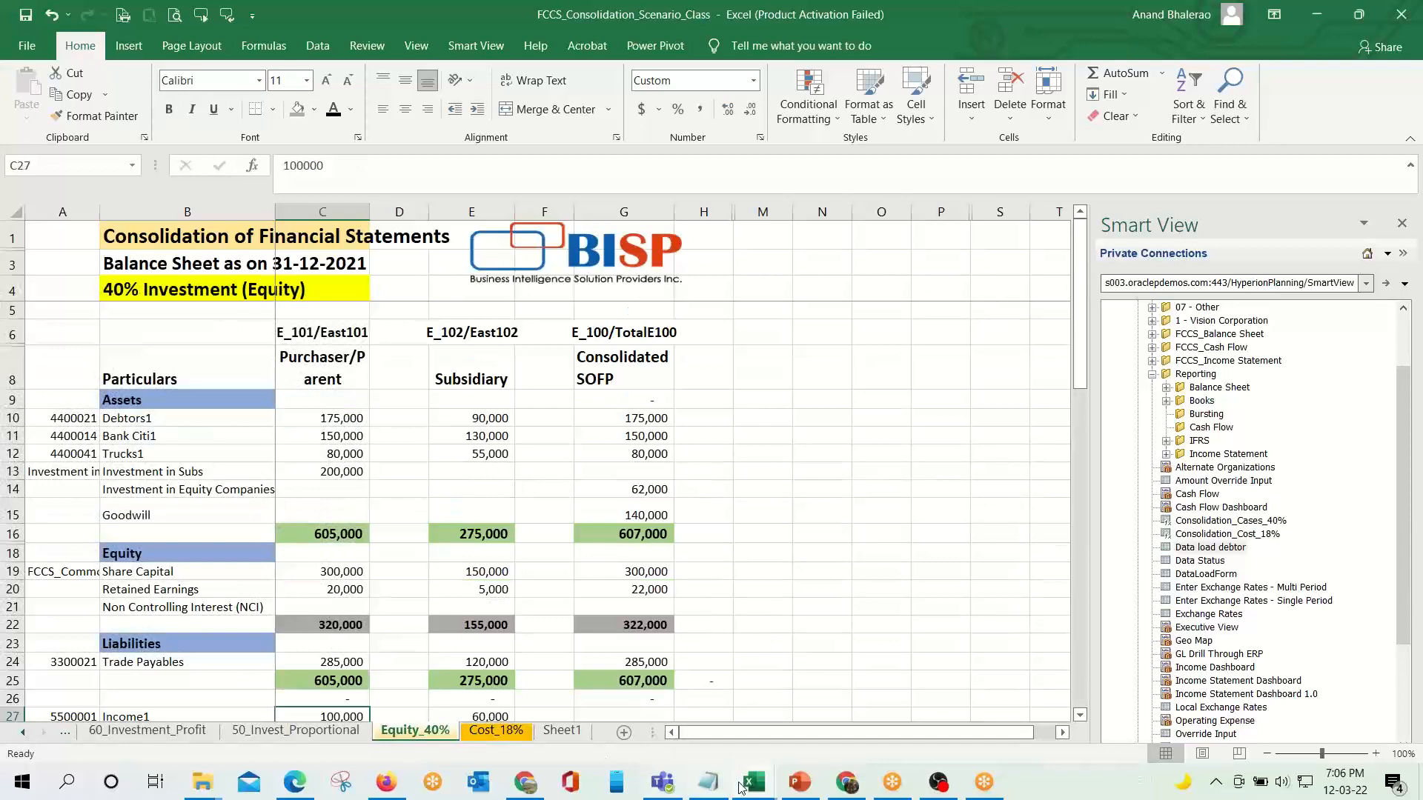
In the Webinar_Consolidtion_SV workbook, clear all EAST101 and EAST102 input values on Input_Sheet and submit the data.
{"action": "mouse_move", "coordinate": [753, 787]}
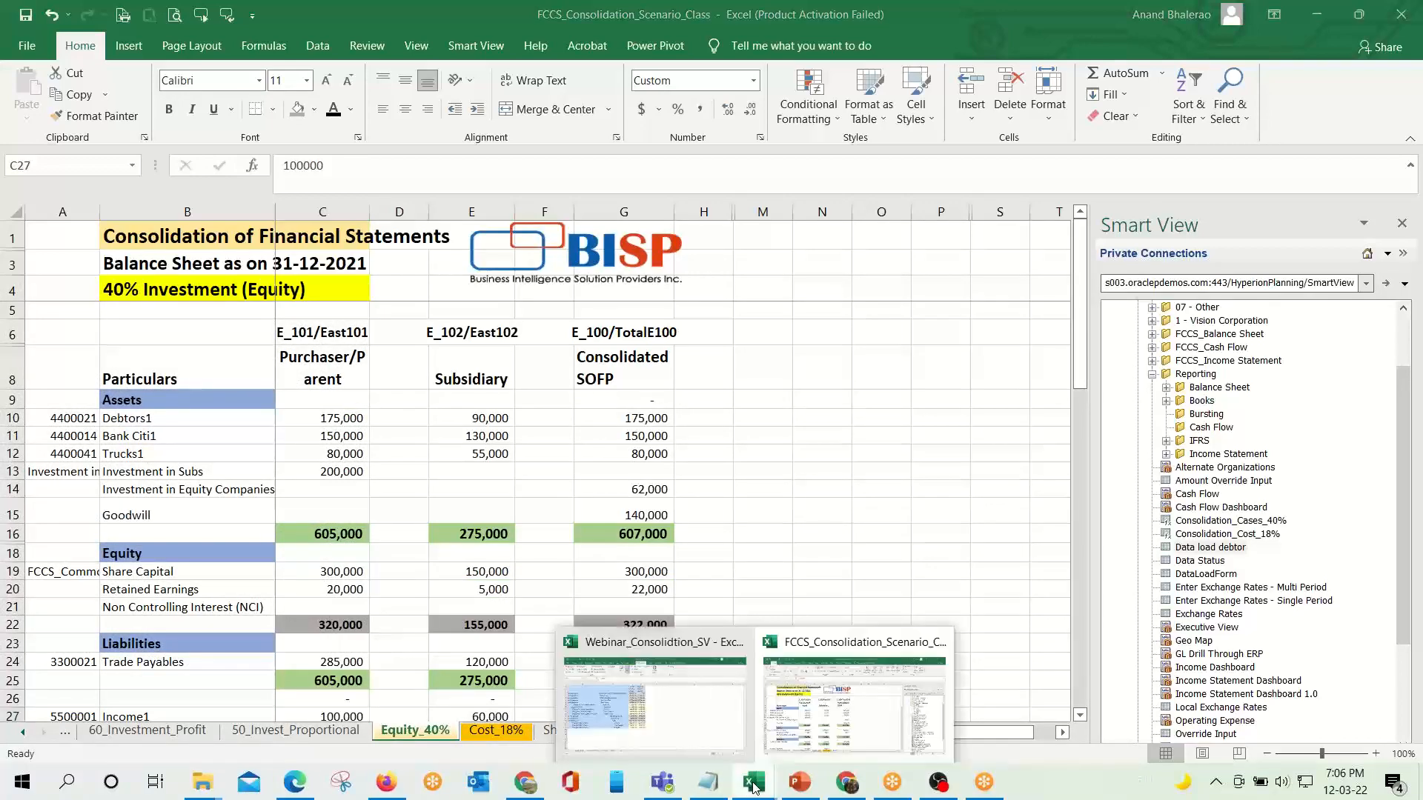
{"action": "left_click", "coordinate": [606, 708]}
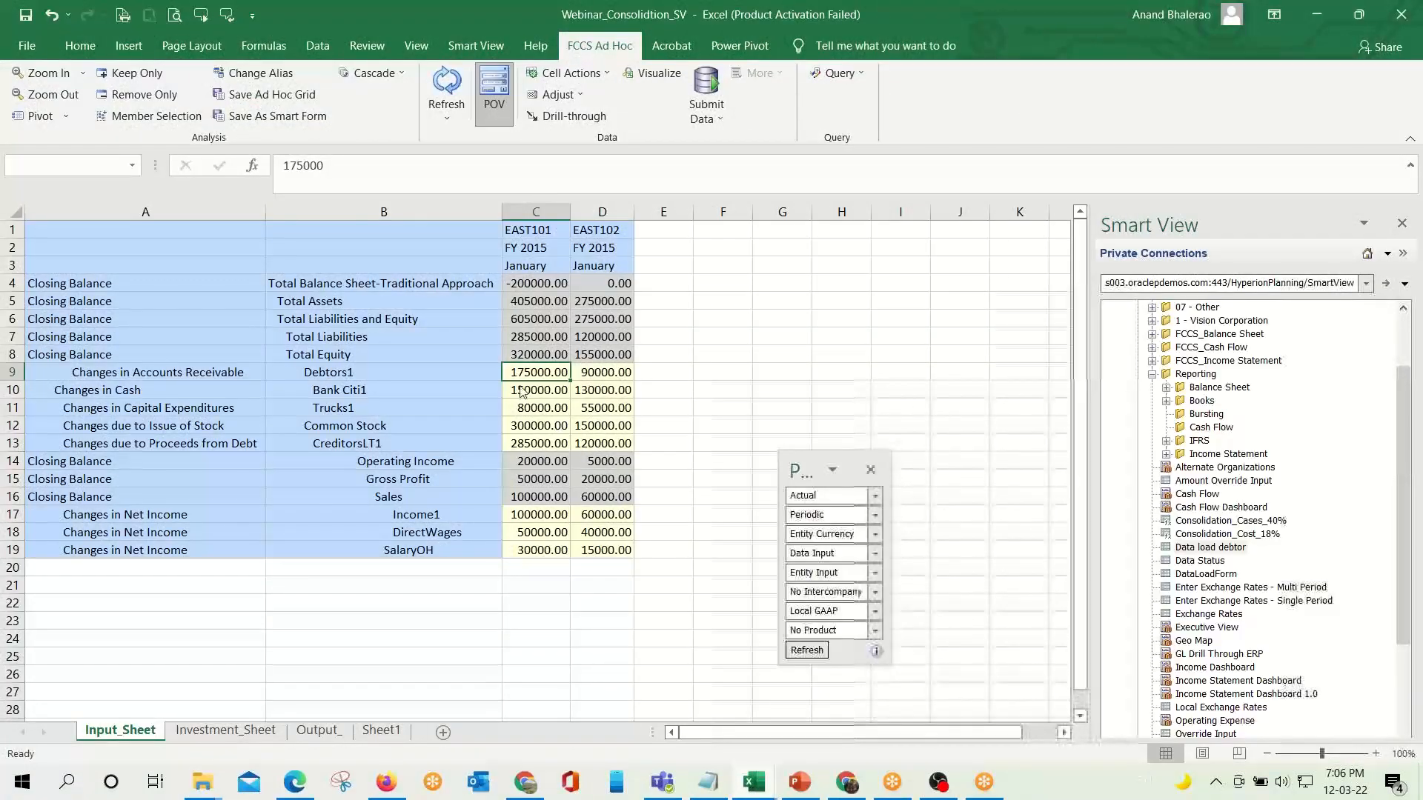
{"action": "left_click_drag", "start_coordinate": [539, 373], "coordinate": [622, 446]}
{"action": "key", "text": "Delete"}
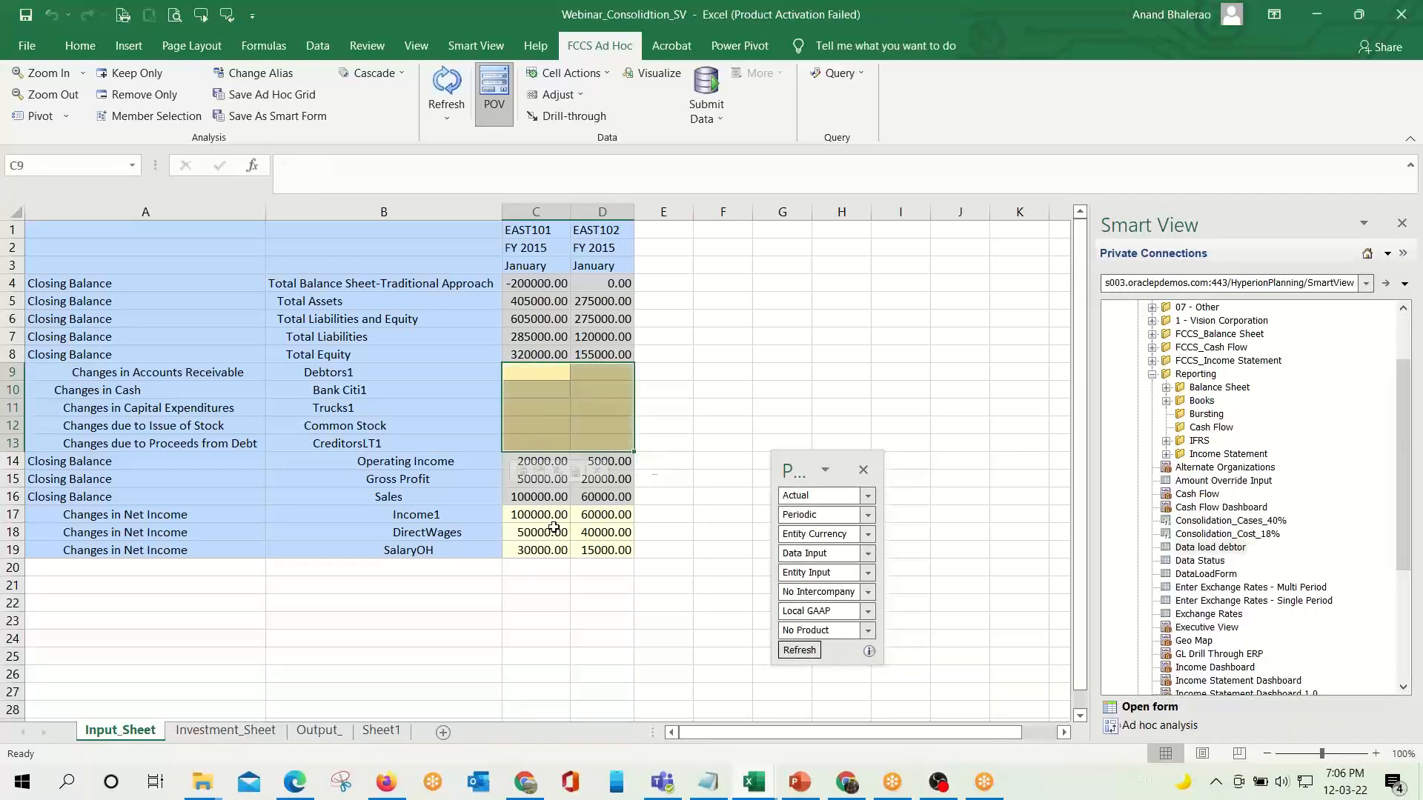
{"action": "left_click_drag", "start_coordinate": [536, 516], "coordinate": [615, 549]}
{"action": "key", "text": "Delete"}
{"action": "left_click", "coordinate": [705, 91]}
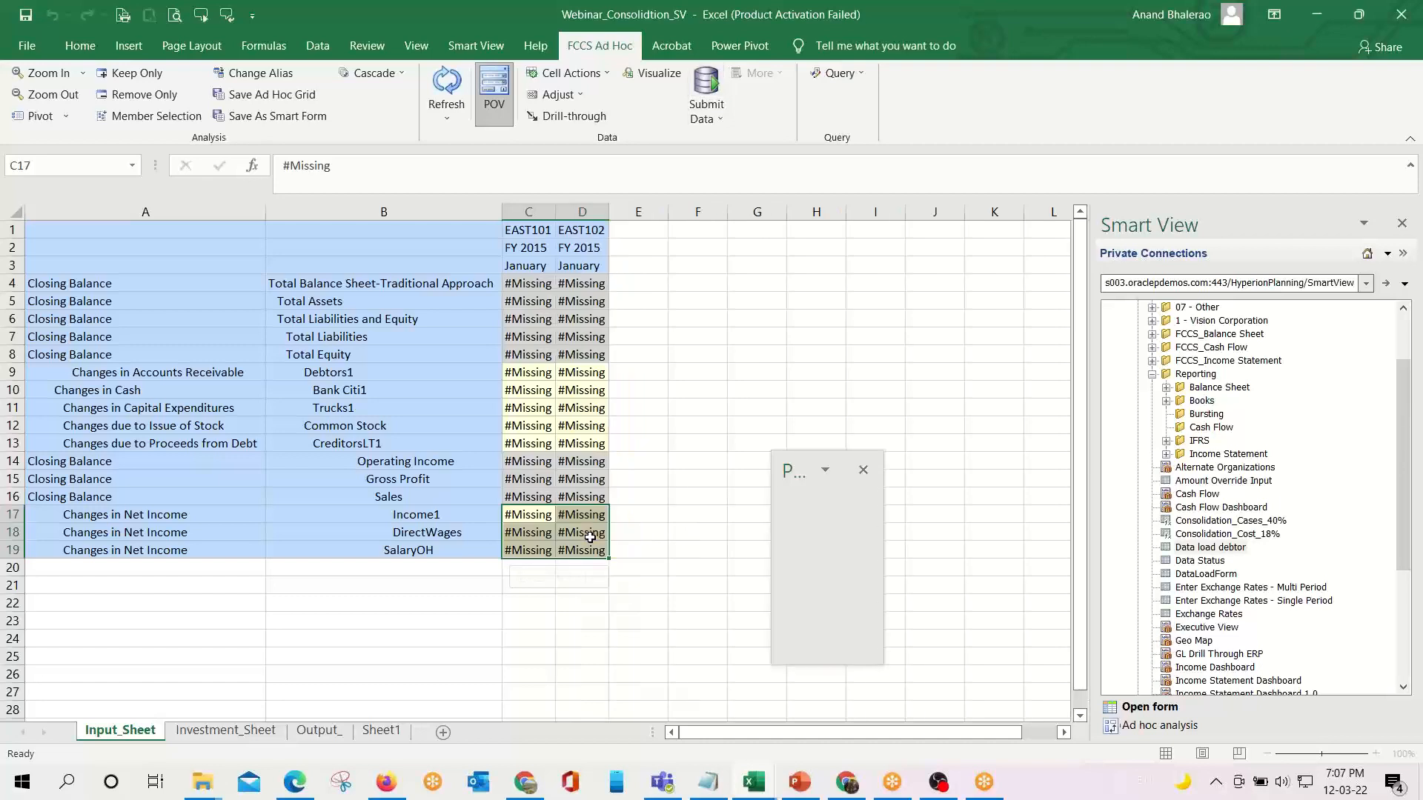
Clear the EAST101 Investment in Sub value on Investment_Sheet and submit the data.
{"action": "left_click", "coordinate": [239, 731]}
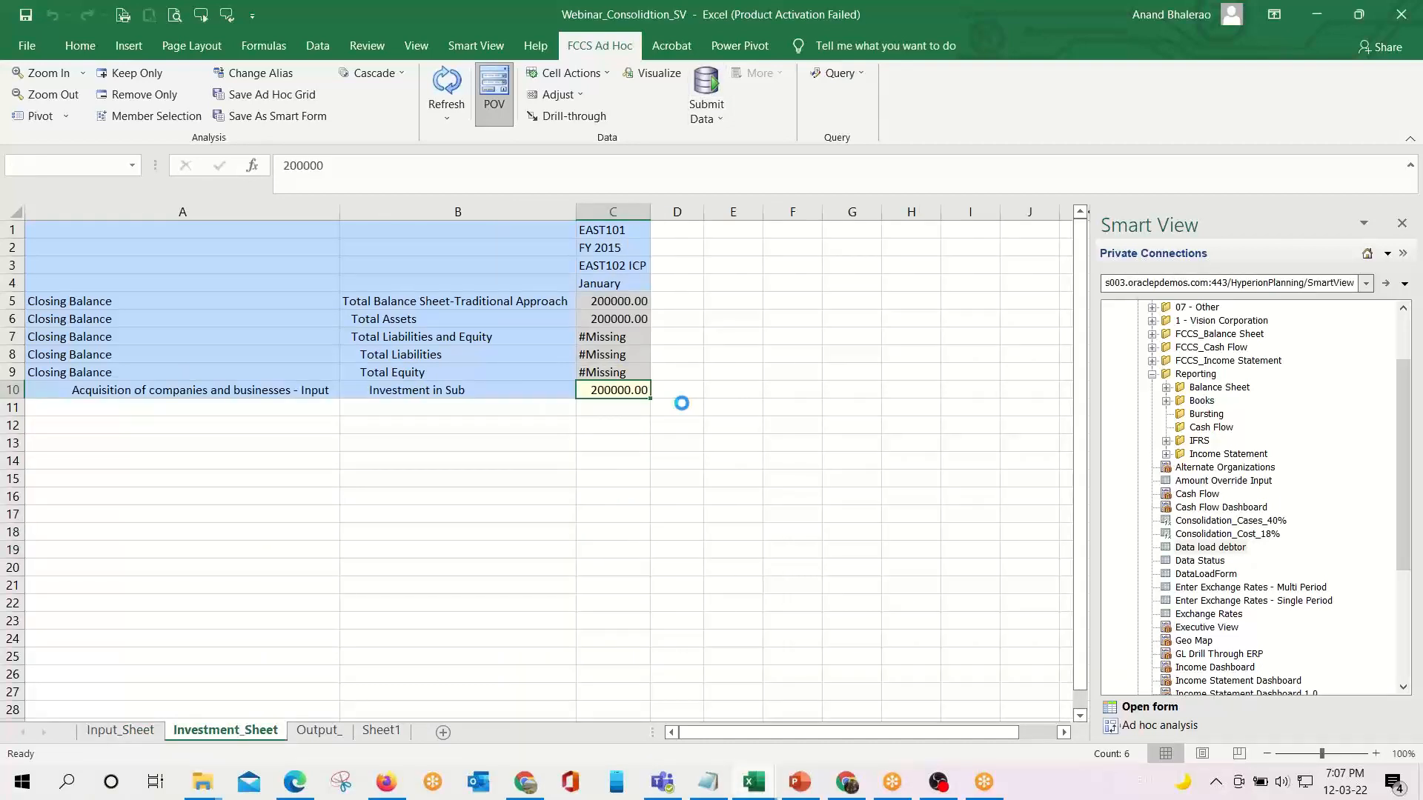
{"action": "key", "text": "Delete"}
{"action": "left_click", "coordinate": [716, 86]}
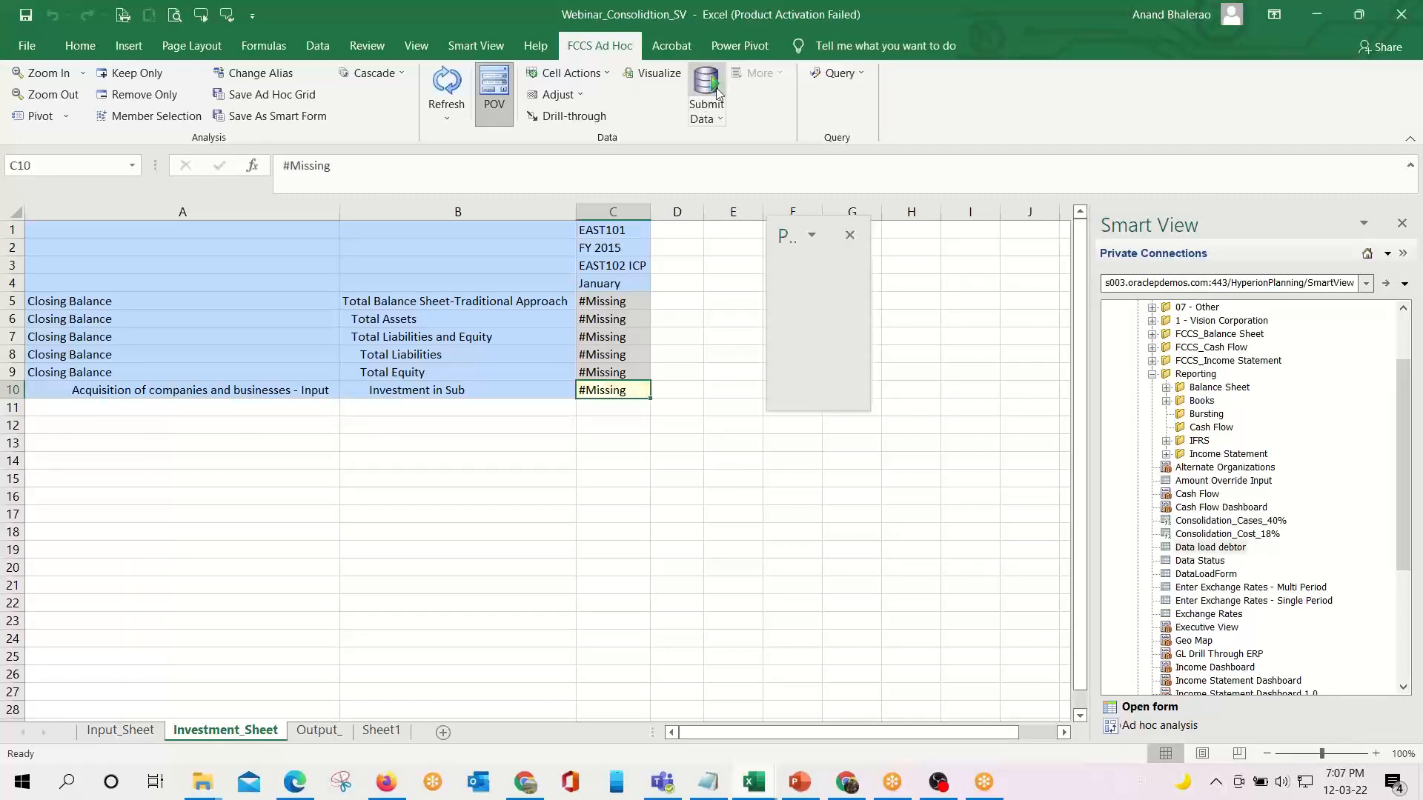
Compare the EAST101 Debtors1 row on Input_Sheet with the parent's Debtors1 line in the FCCS_Consolidation_Scenario_Class workbook.
{"action": "left_click", "coordinate": [99, 732]}
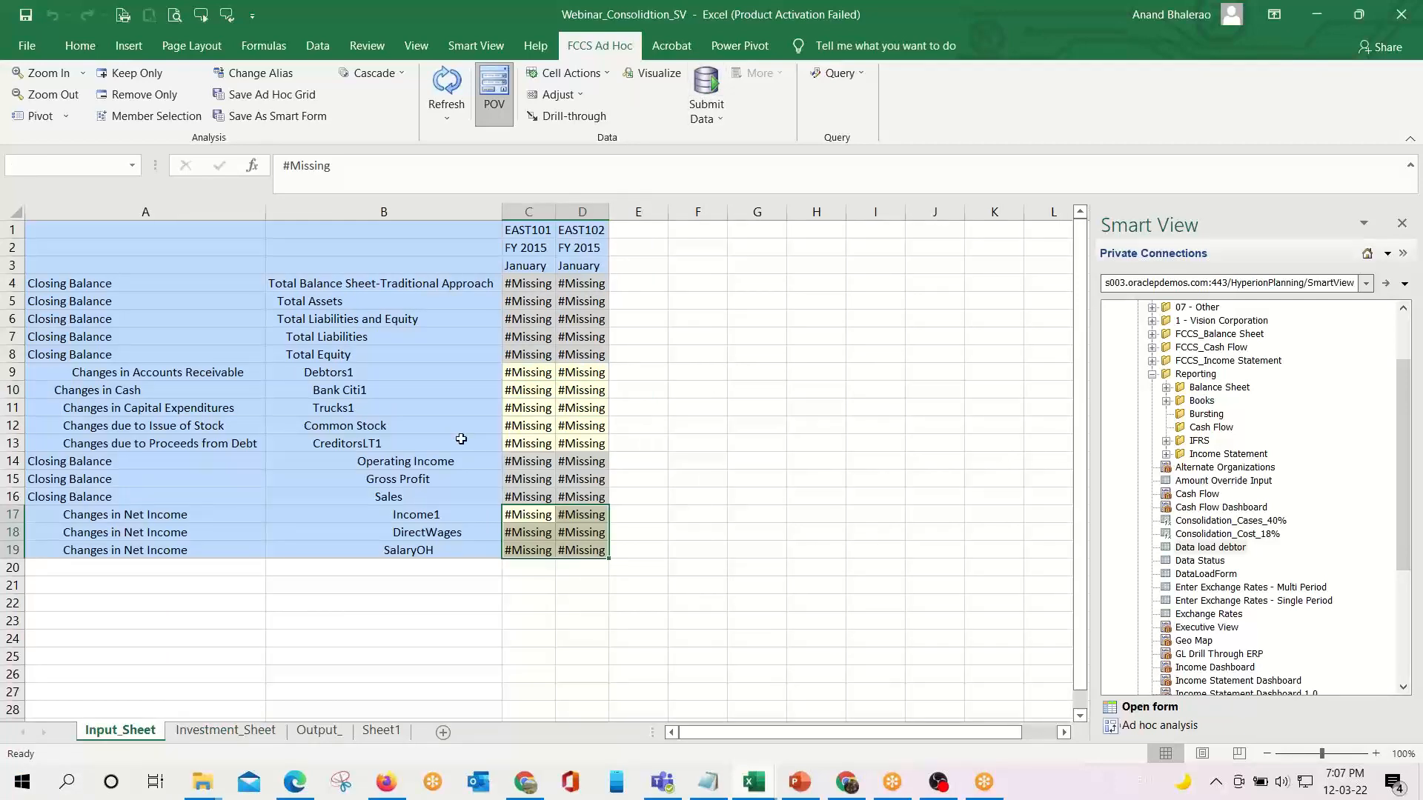
{"action": "left_click", "coordinate": [407, 343]}
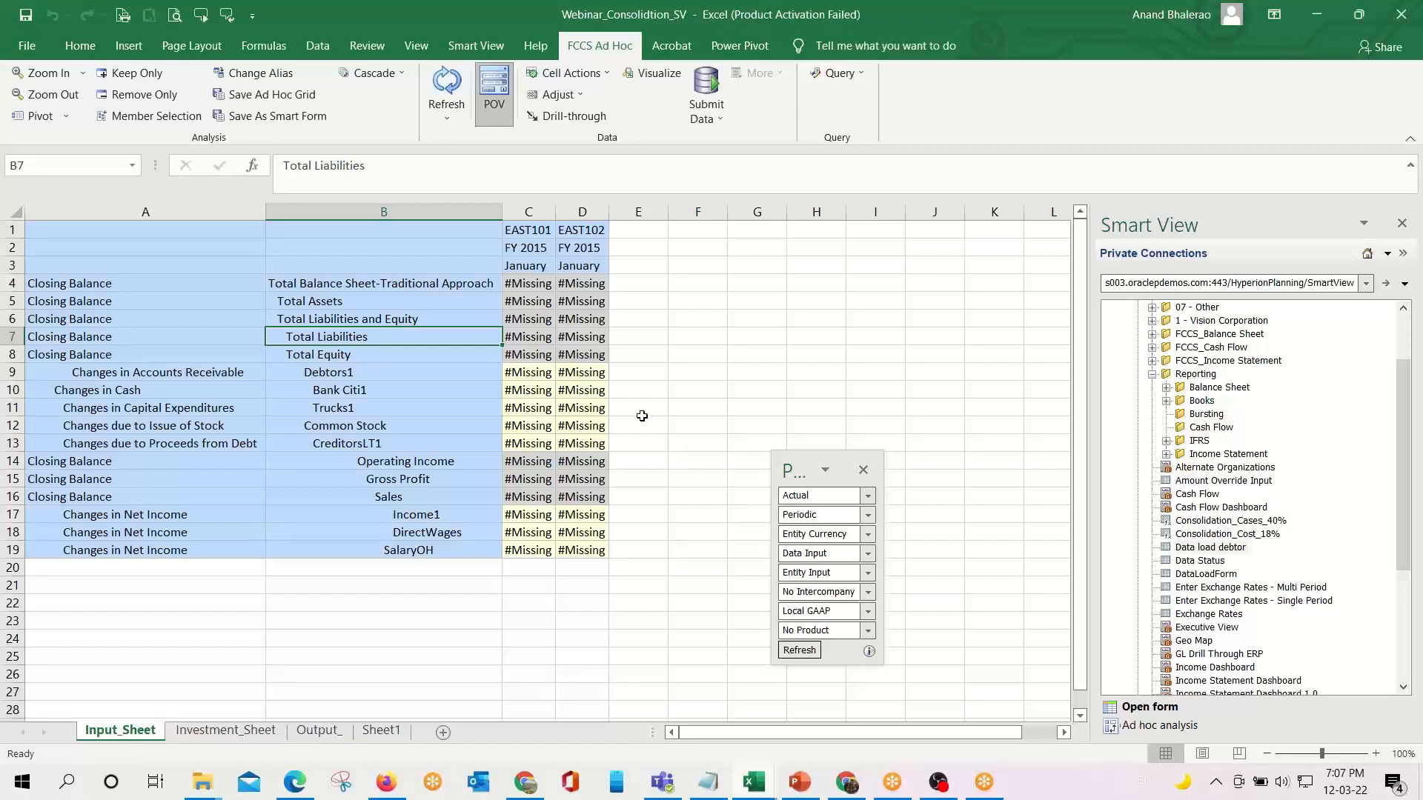
{"action": "left_click", "coordinate": [525, 373]}
{"action": "key", "text": "alt+Tab"}
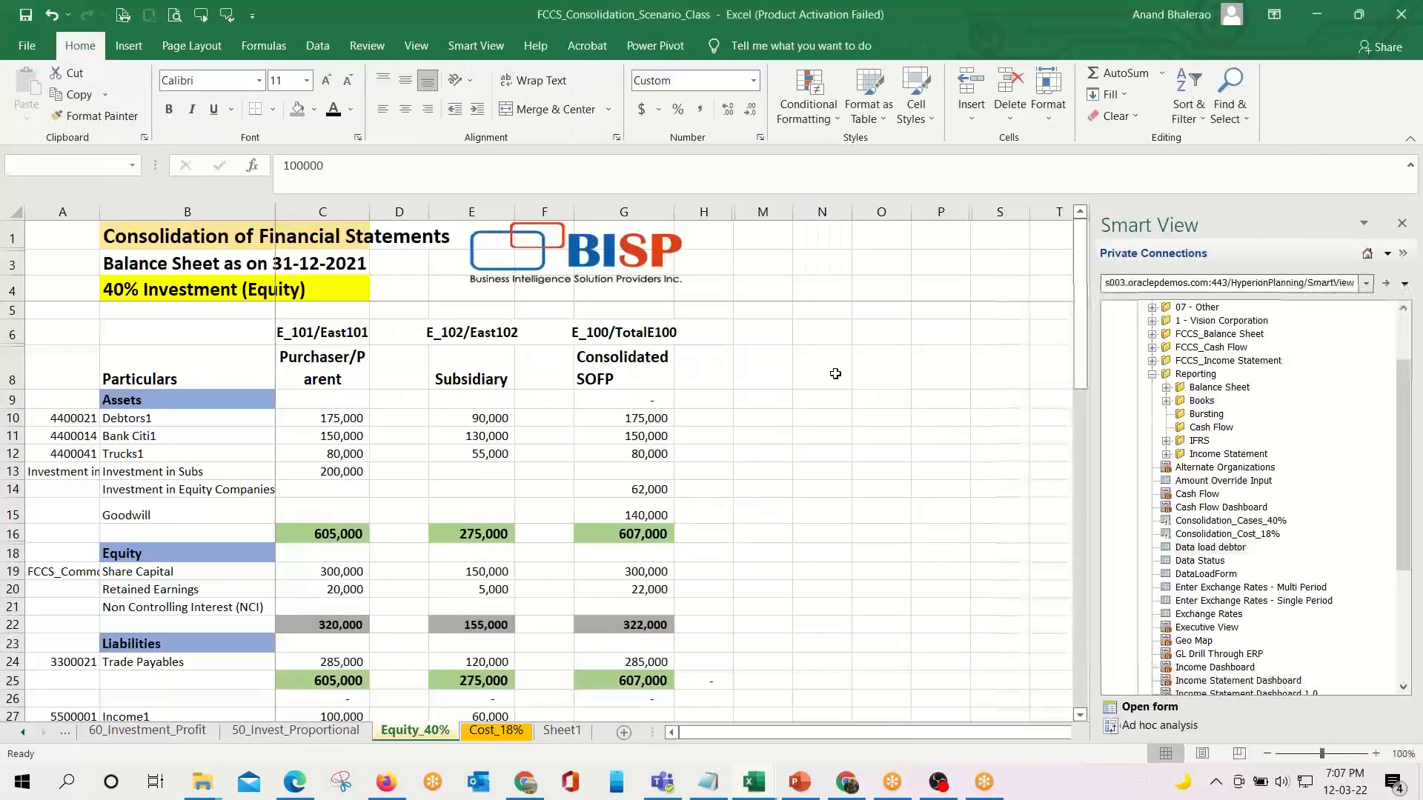
{"action": "left_click", "coordinate": [335, 419]}
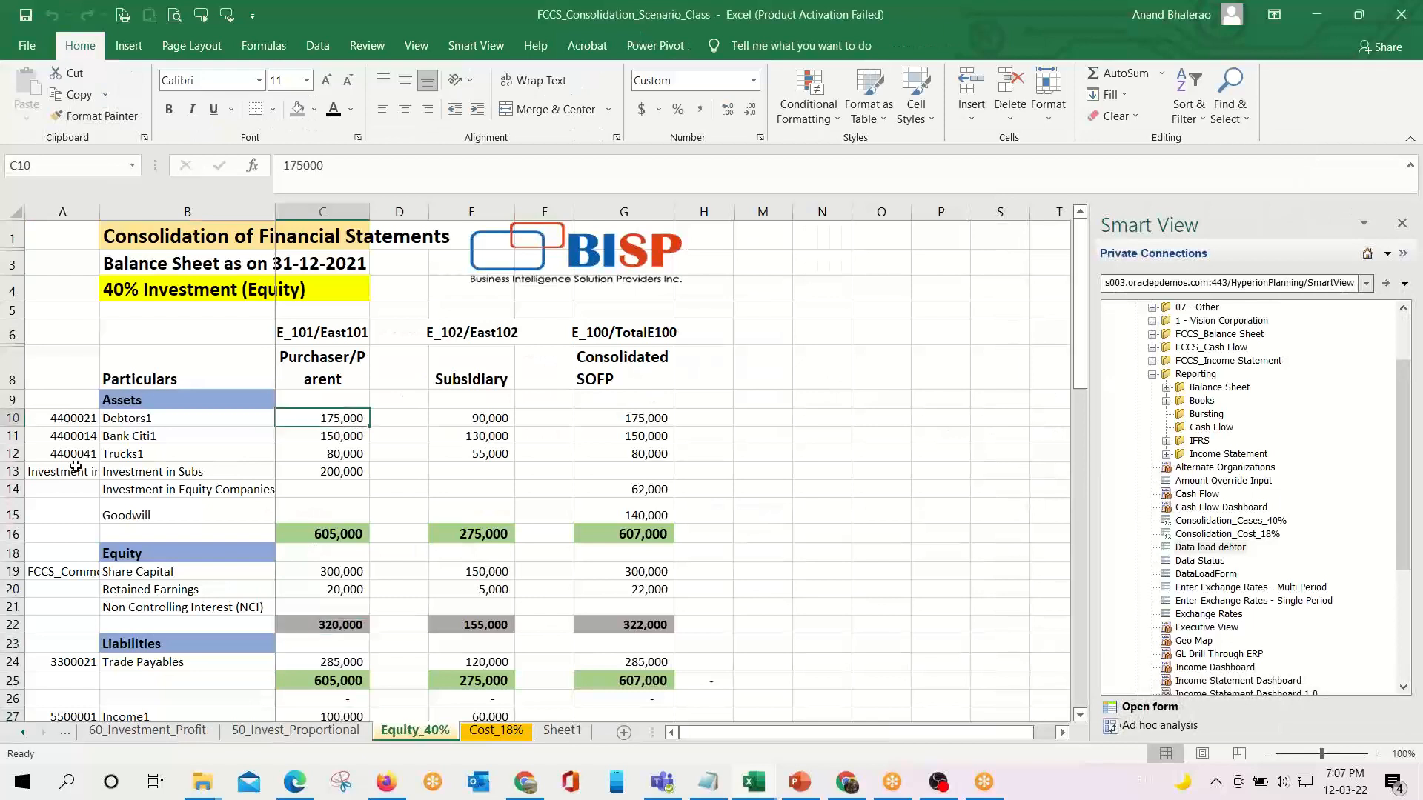
{"action": "left_click", "coordinate": [190, 424]}
{"action": "key", "text": "alt+Tab"}
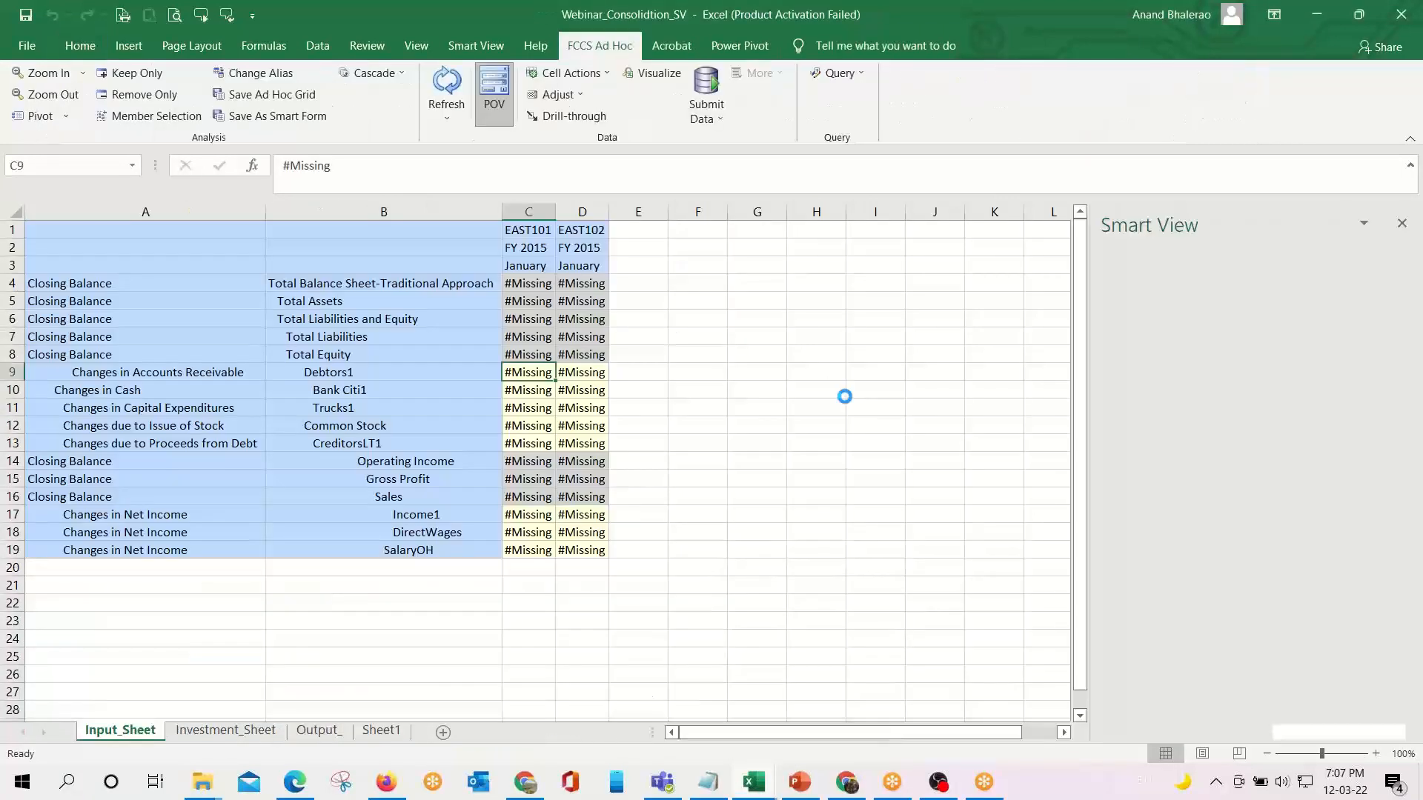
{"action": "key", "text": "Left"}
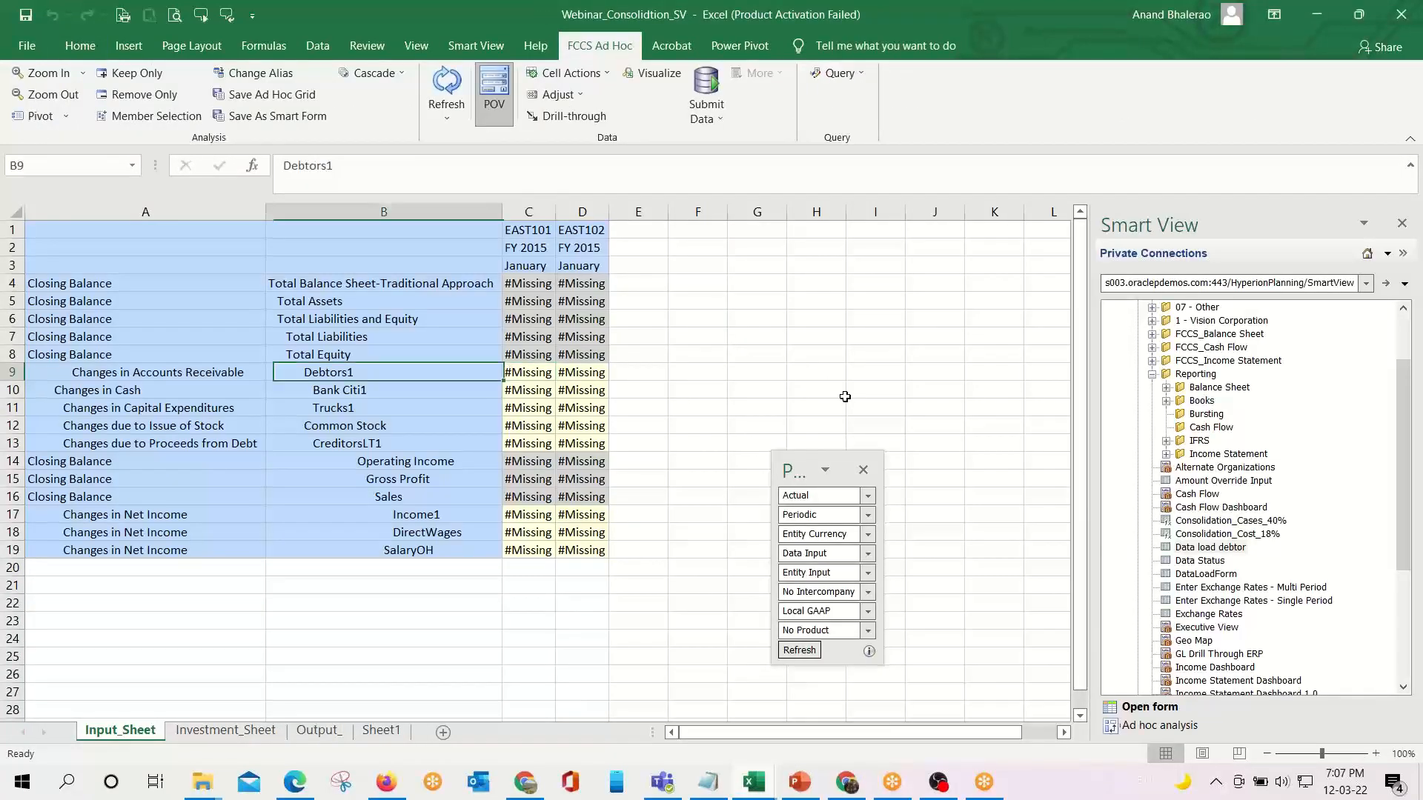
Take the parent's Debtors1 amount from the Equity_40% sheet and enter 175000 for EAST101 Debtors1 on Input_Sheet.
{"action": "key", "text": "alt+Tab"}
{"action": "key", "text": "alt+Tab"}
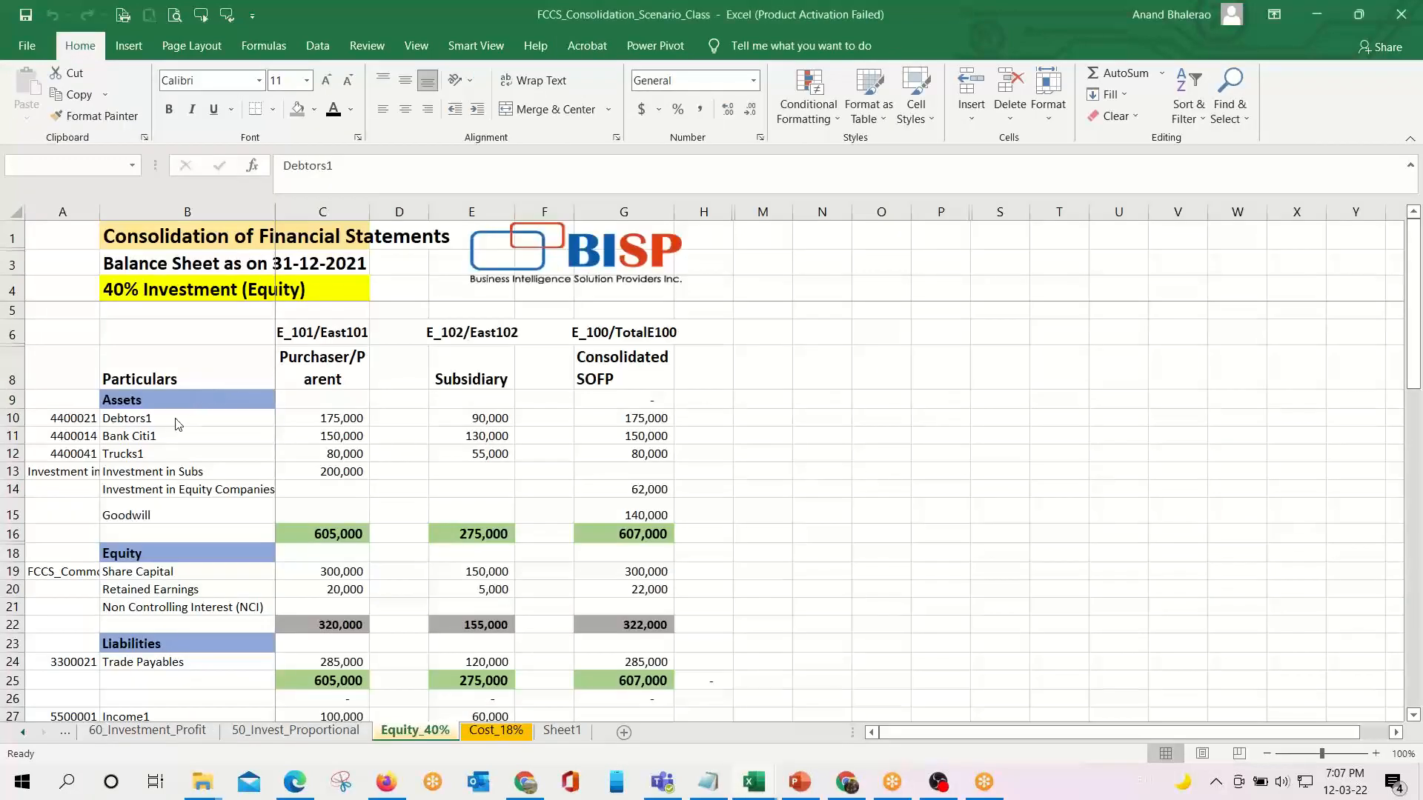
{"action": "left_click", "coordinate": [222, 490]}
{"action": "left_click", "coordinate": [164, 420]}
{"action": "key", "text": "Down"}
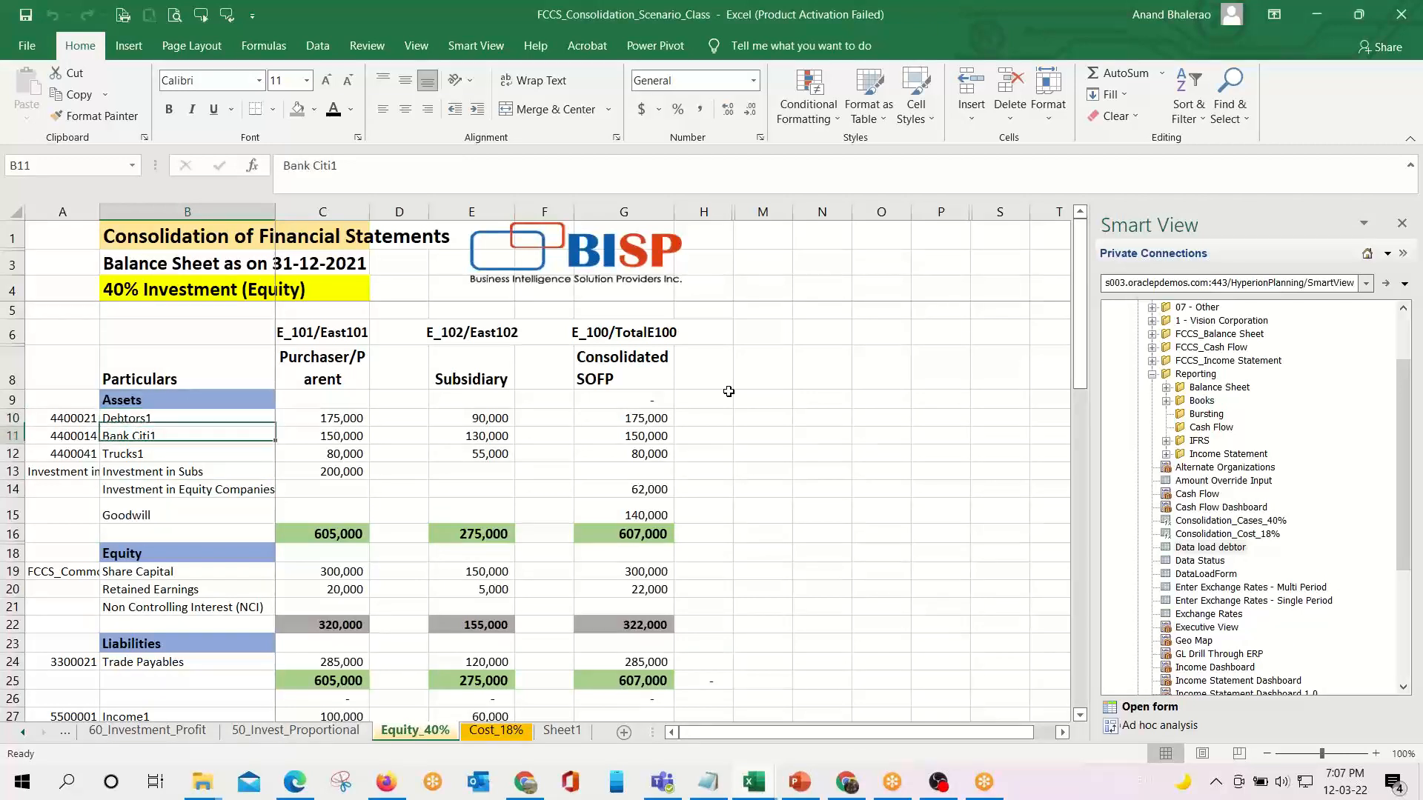
{"action": "key", "text": "Up"}
{"action": "key", "text": "Left"}
{"action": "key", "text": "Right"}
{"action": "key", "text": "Right"}
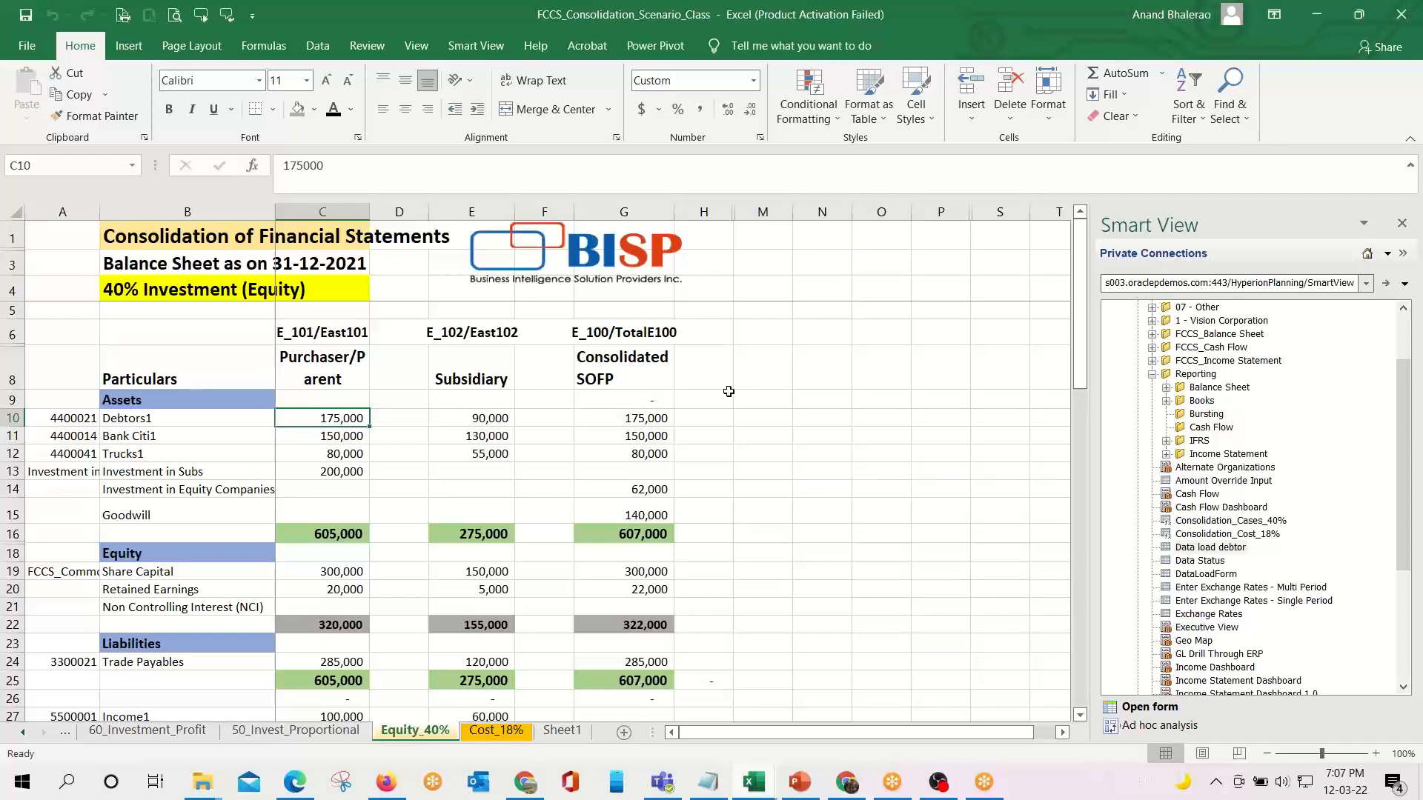
{"action": "key", "text": "alt+Tab"}
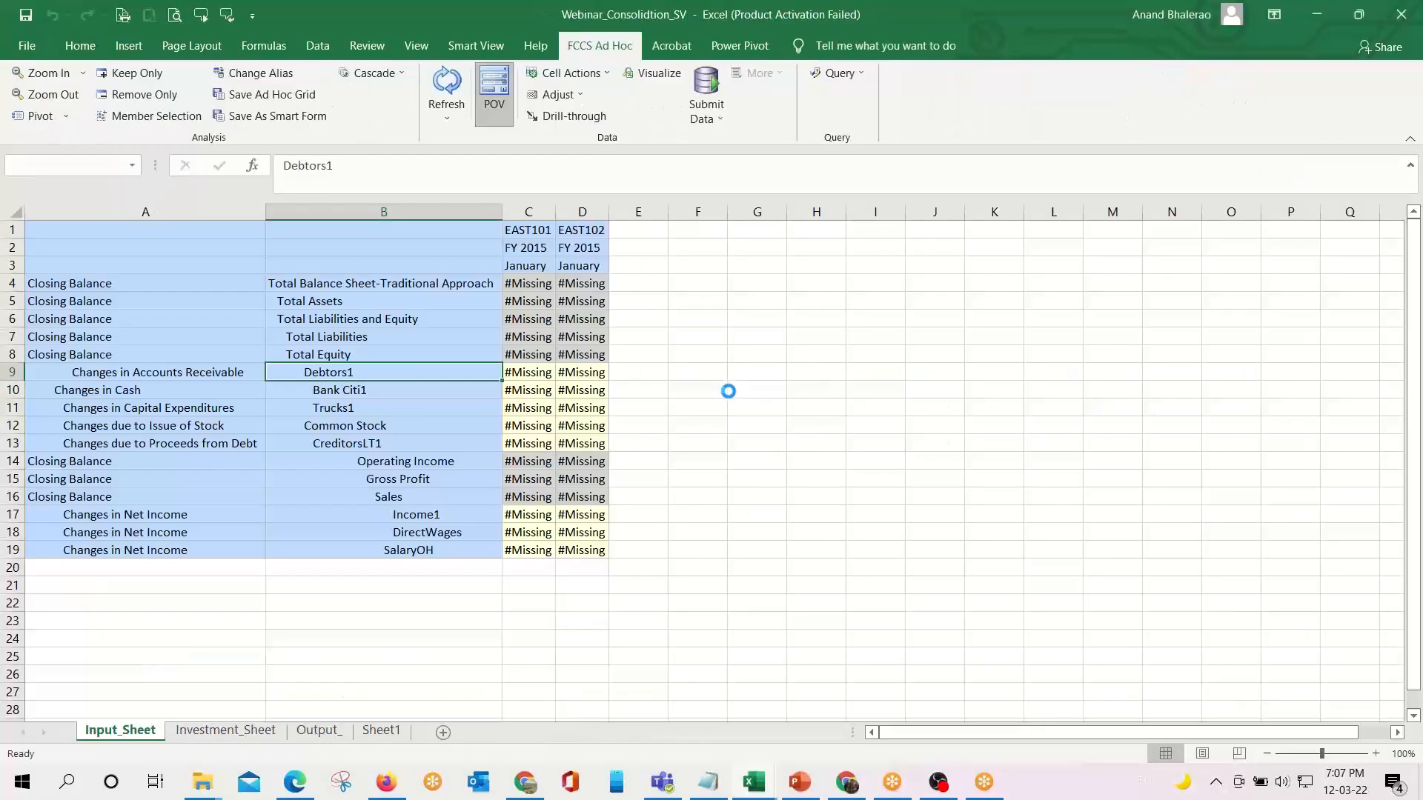
{"action": "key", "text": "Right"}
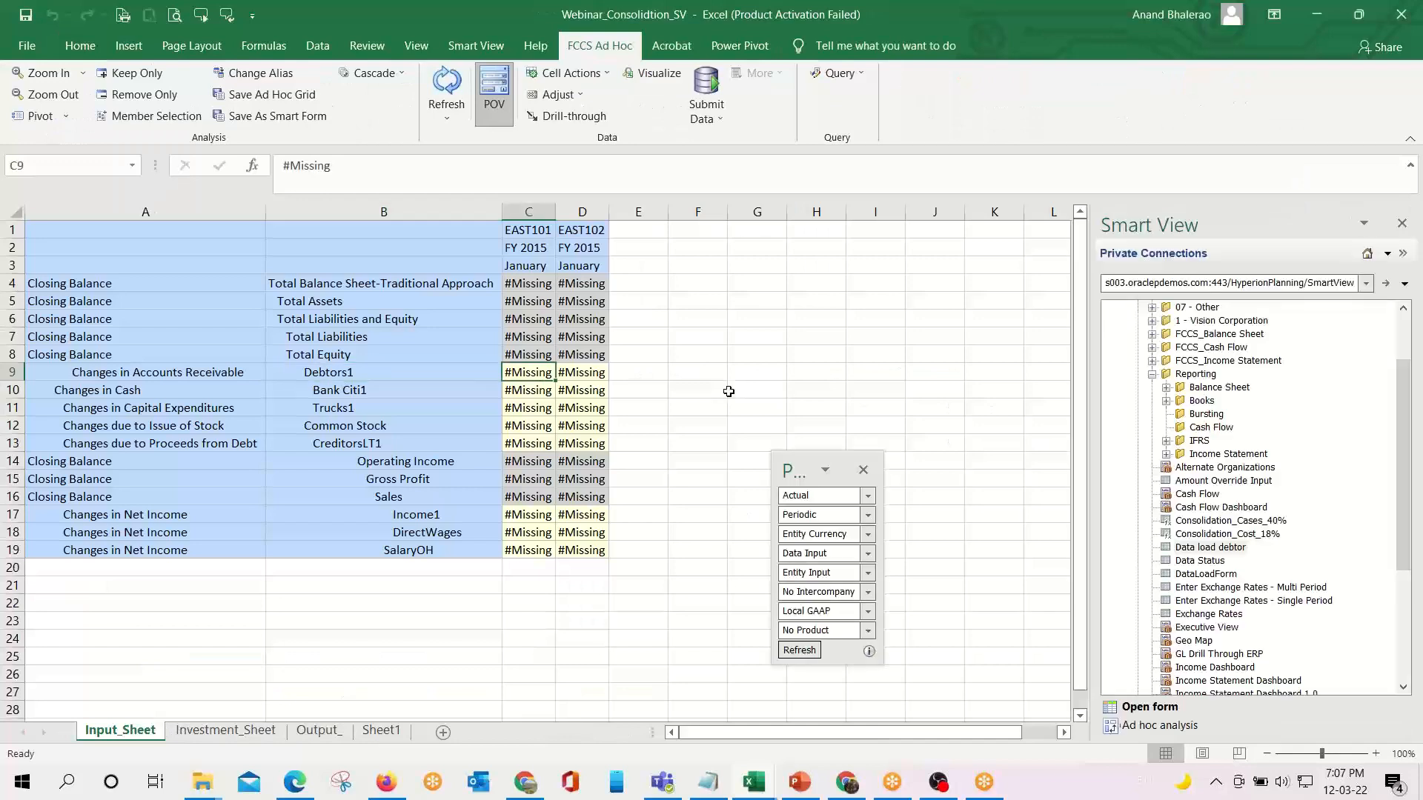
{"action": "type", "text": "175000"}
{"action": "key", "text": "Return"}
Look up the parent's Bank Citi1 amount on Equity_40% and enter 150000 for EAST101 Bank Citi1 on Input_Sheet.
{"action": "key", "text": "alt+Tab"}
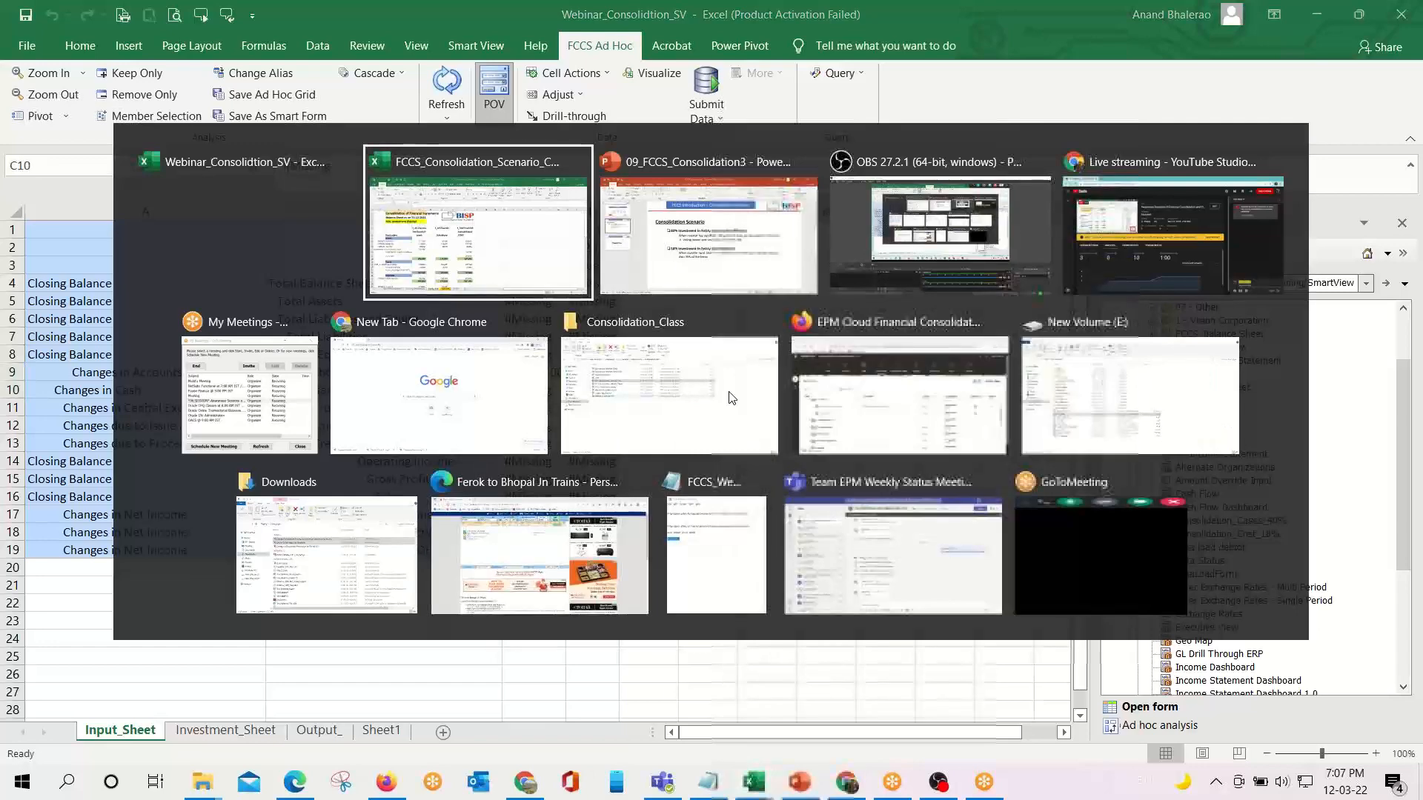
{"action": "key", "text": "Down"}
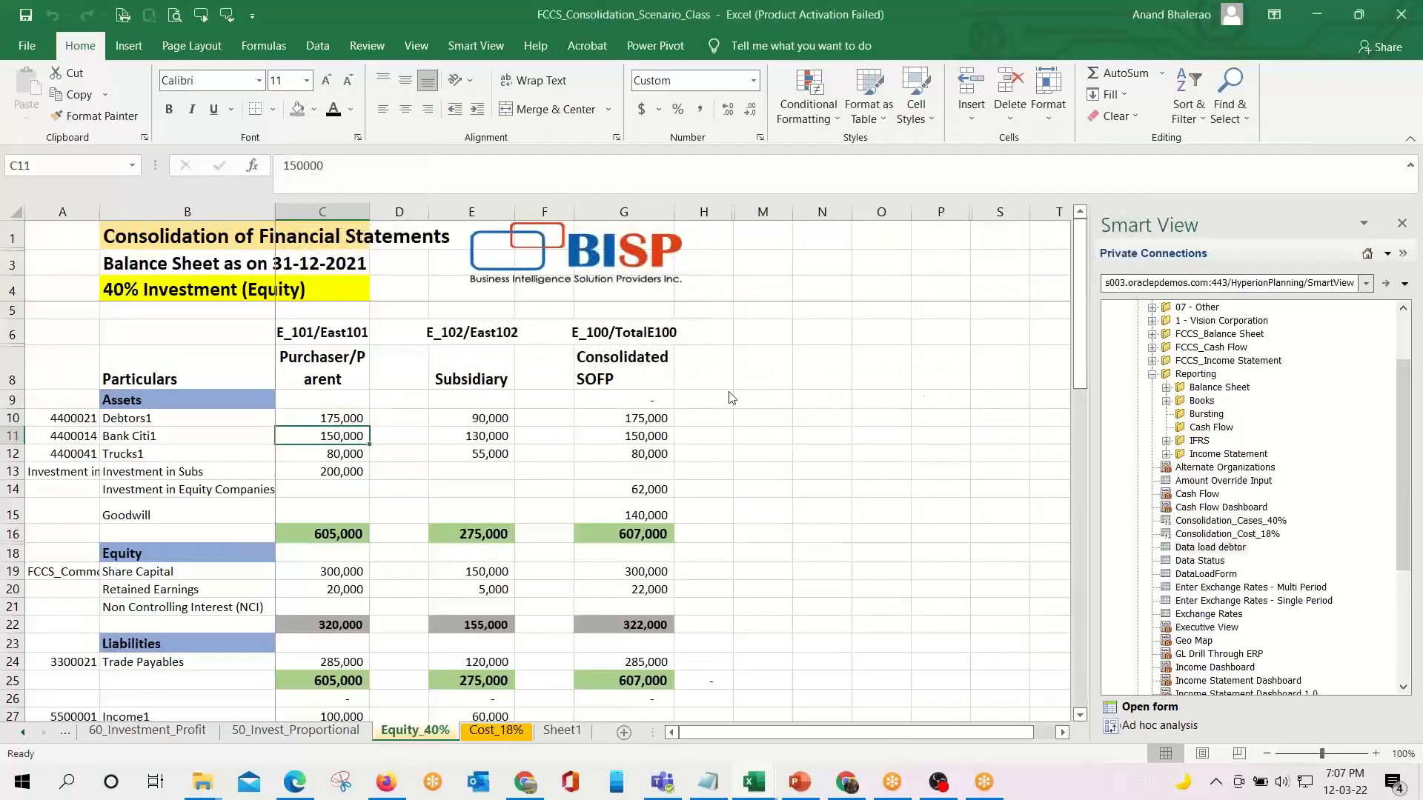
{"action": "key", "text": "alt+Tab"}
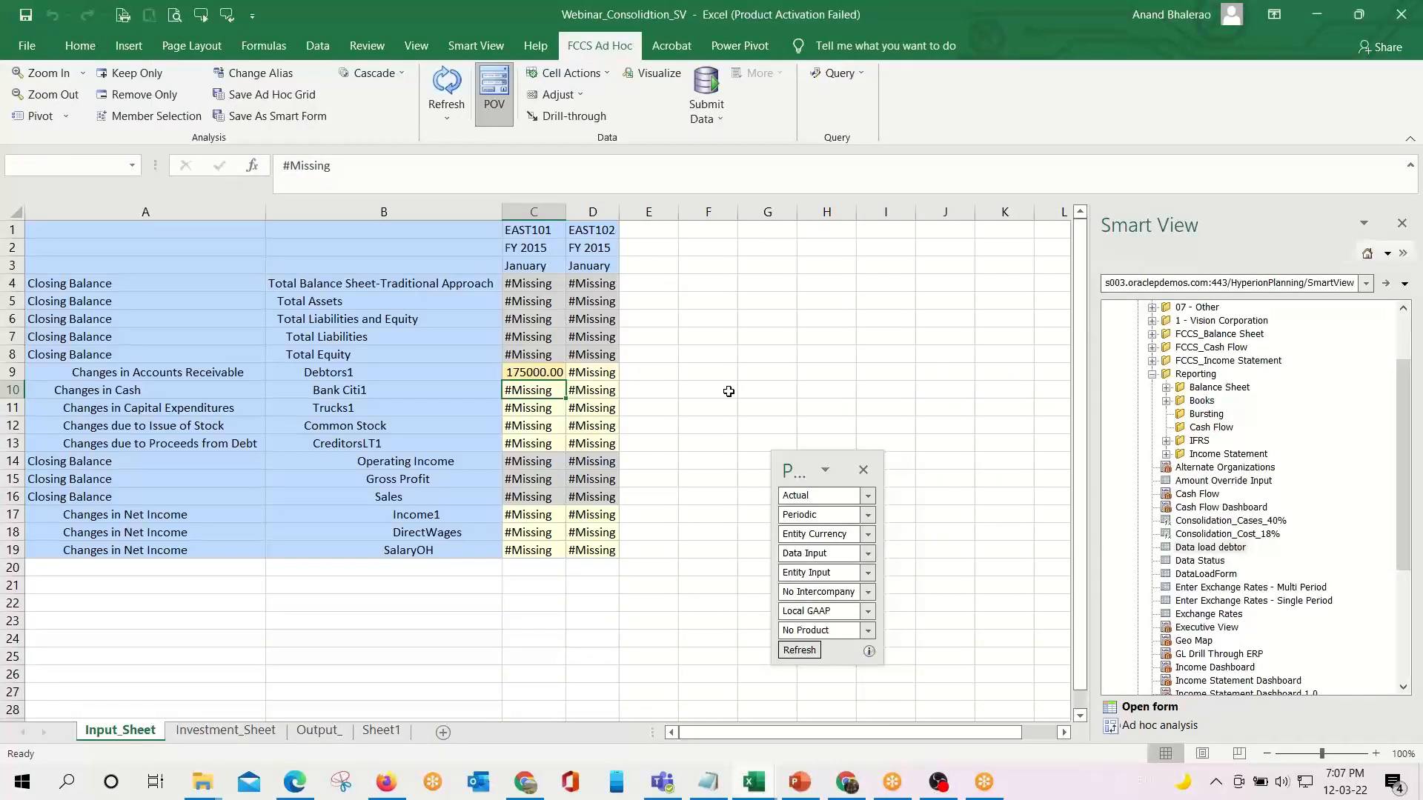
{"action": "type", "text": "150000"}
{"action": "key", "text": "Return"}
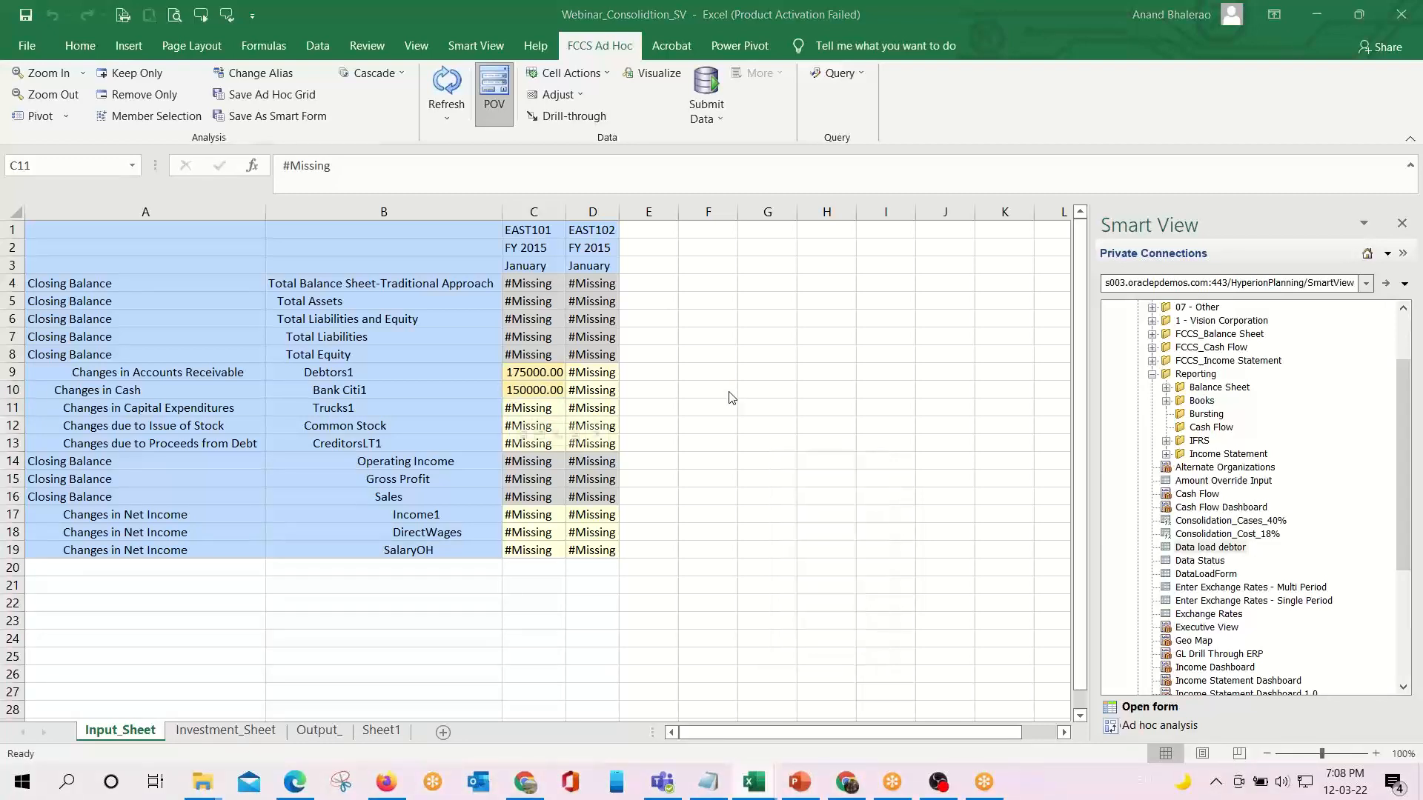
Look up the parent's Trucks1 amount on Equity_40% and enter 80000 for EAST101 Trucks1 on Input_Sheet.
{"action": "key", "text": "alt+Tab"}
{"action": "key", "text": "Down"}
{"action": "key", "text": "Down"}
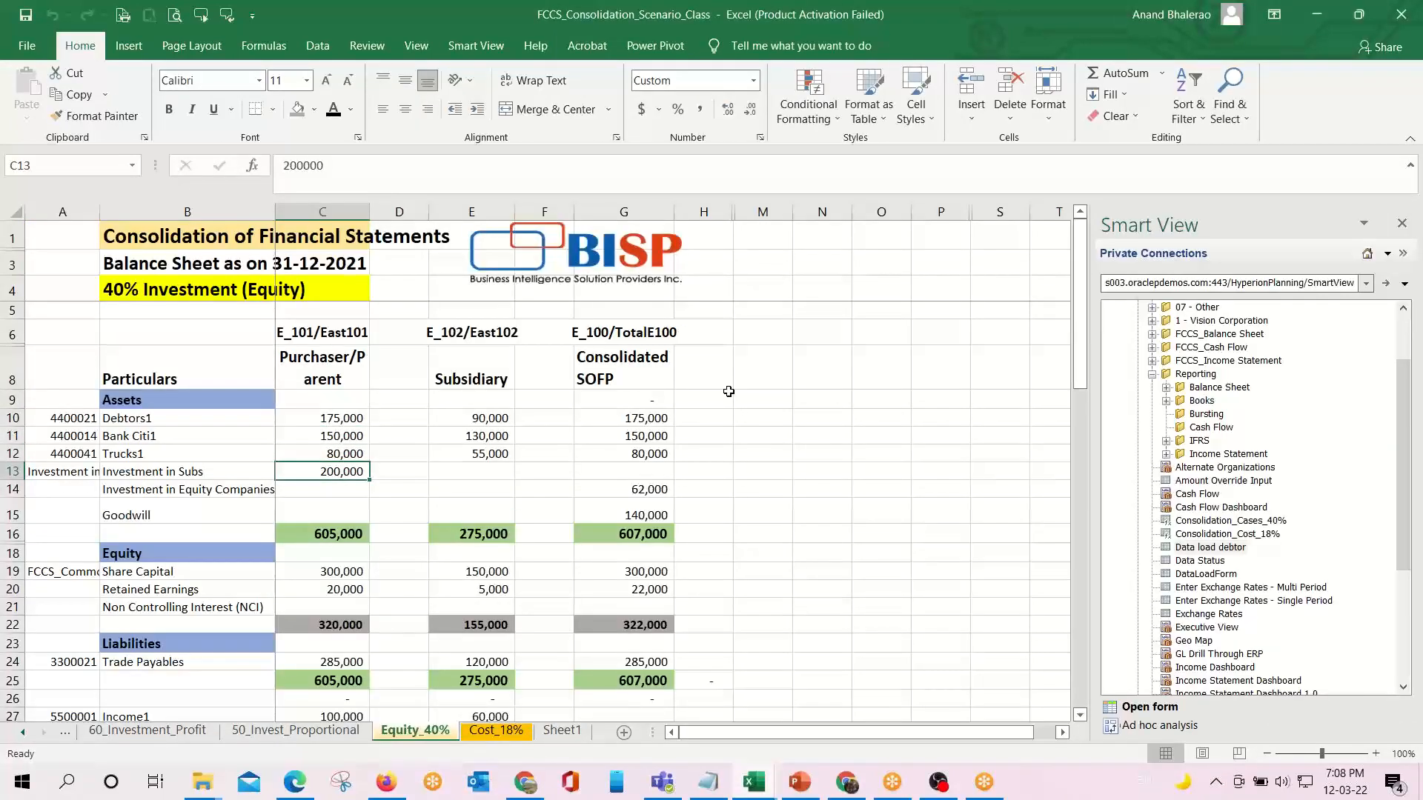
{"action": "key", "text": "alt+Tab"}
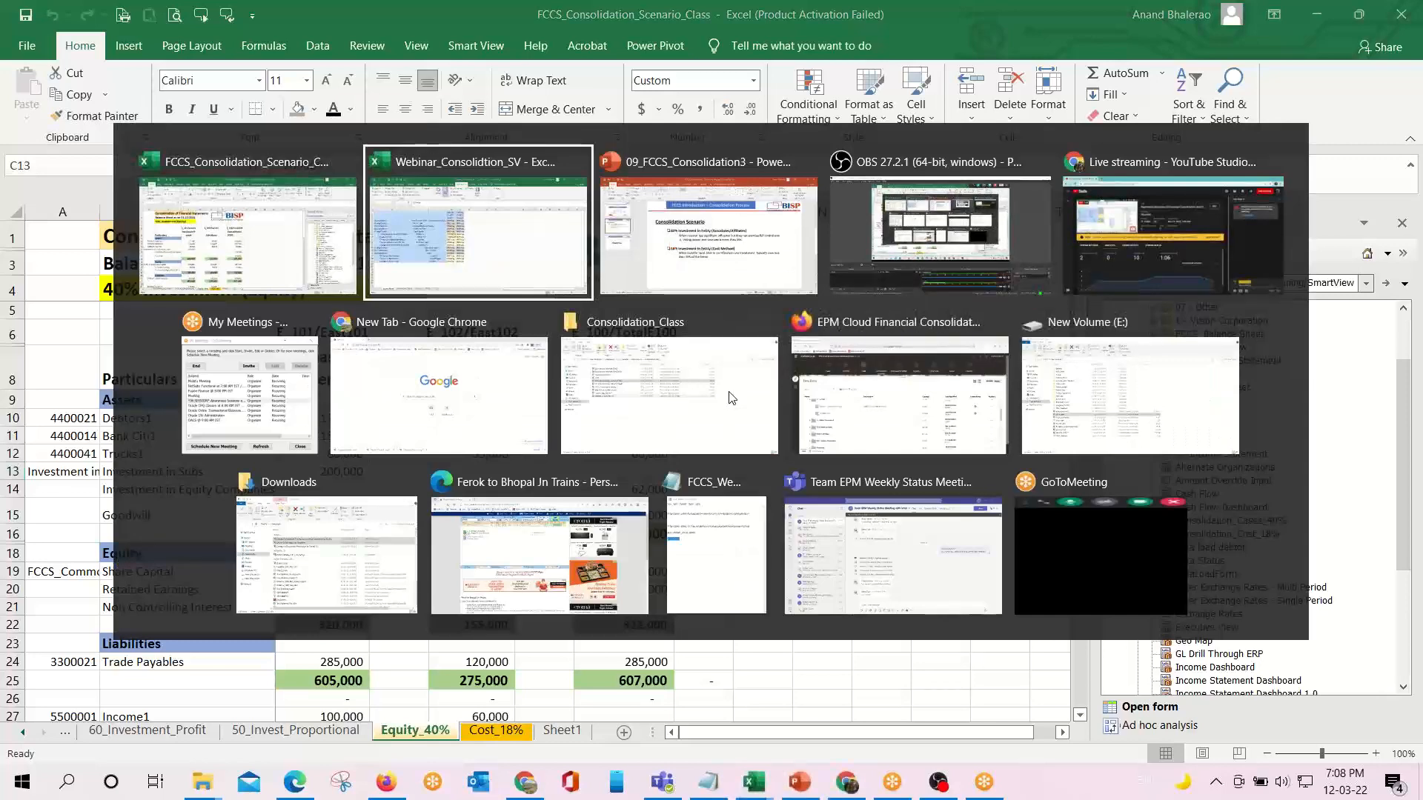
{"action": "type", "text": "80000"}
{"action": "key", "text": "Return"}
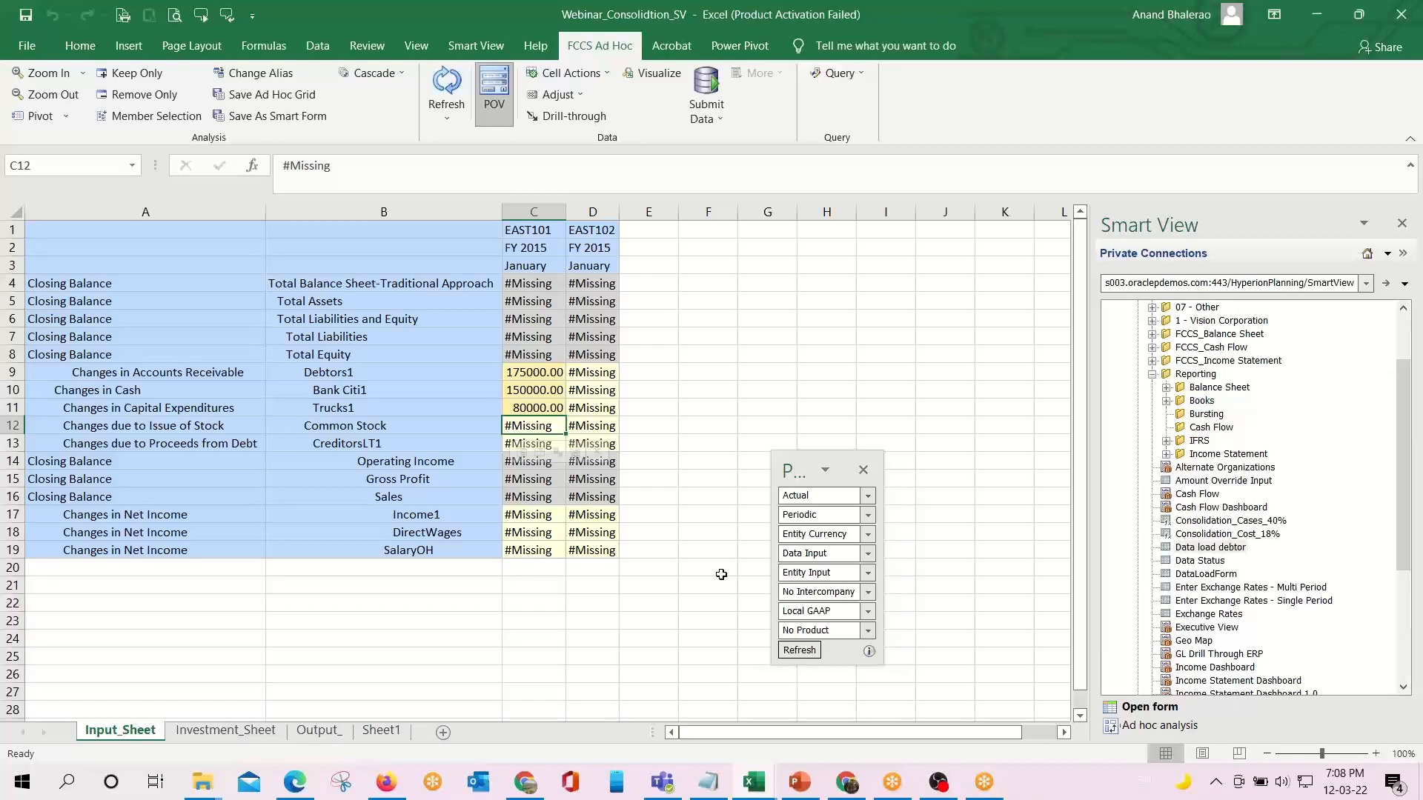
Check the EAST102 ICP intercompany member on Investment_Sheet, and return to Input_Sheet.
{"action": "left_click", "coordinate": [197, 730]}
{"action": "left_click", "coordinate": [639, 266]}
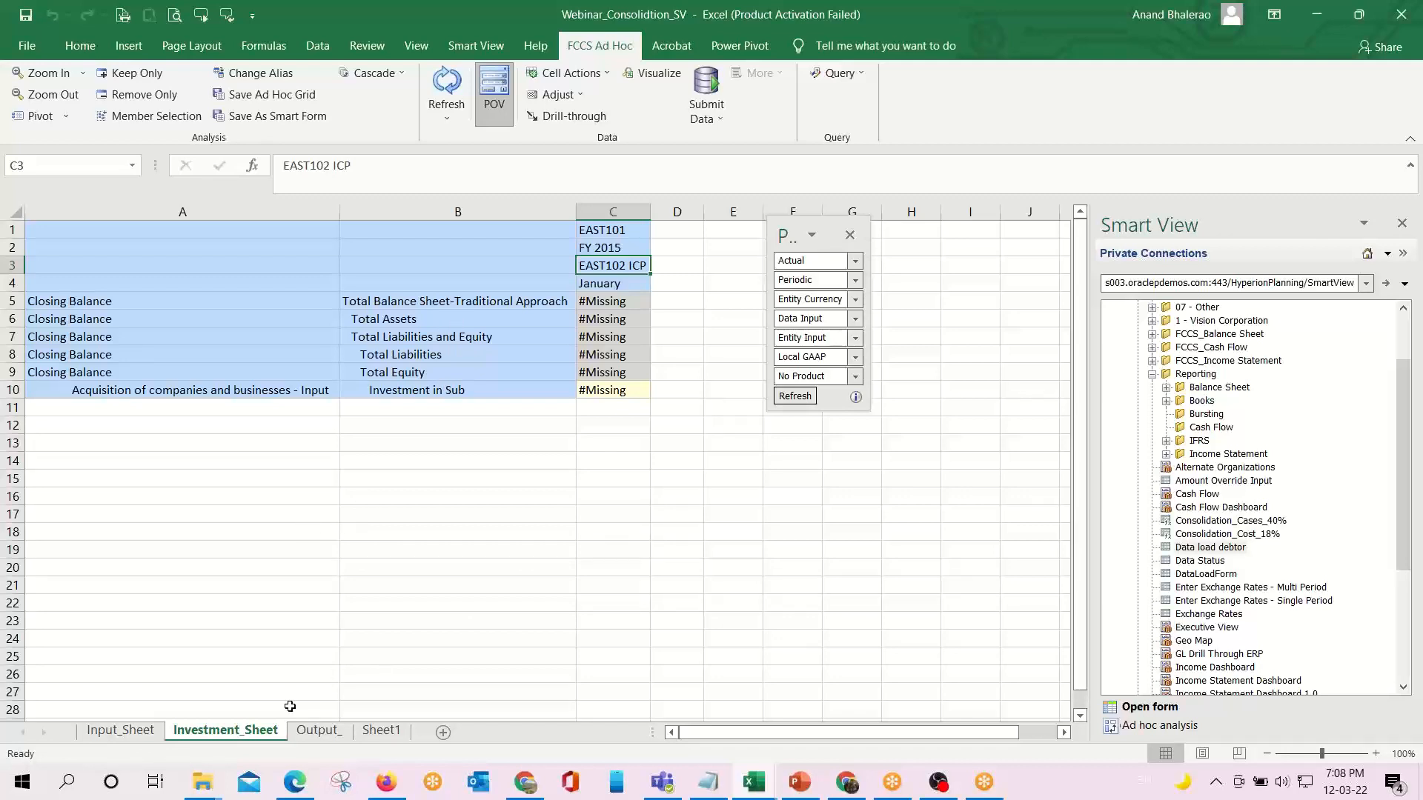
{"action": "left_click", "coordinate": [115, 732]}
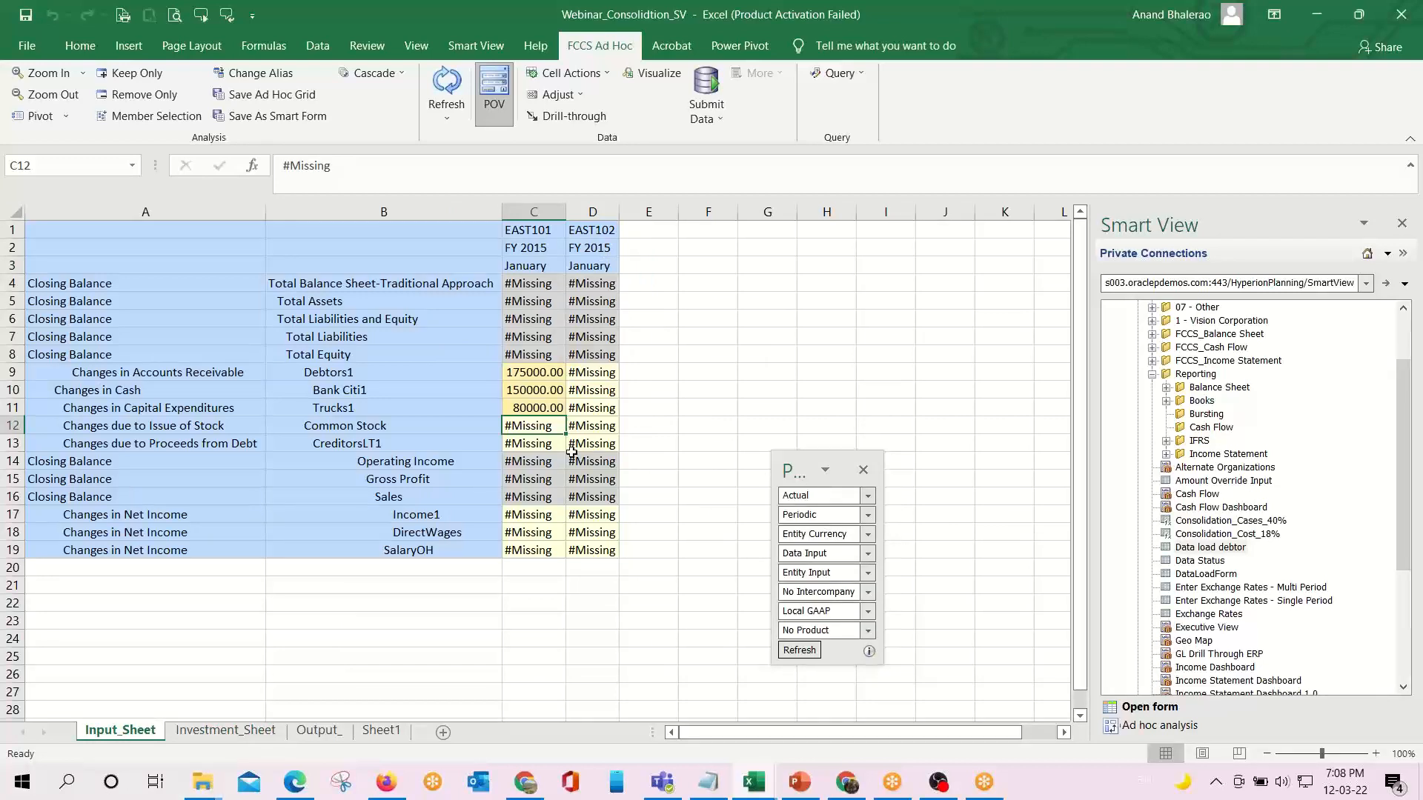
Look up the parent's Share Capital on Equity_40% and enter 300000 for EAST101 Common Stock on Input_Sheet.
{"action": "key", "text": "alt+Tab"}
{"action": "key", "text": "alt+Tab"}
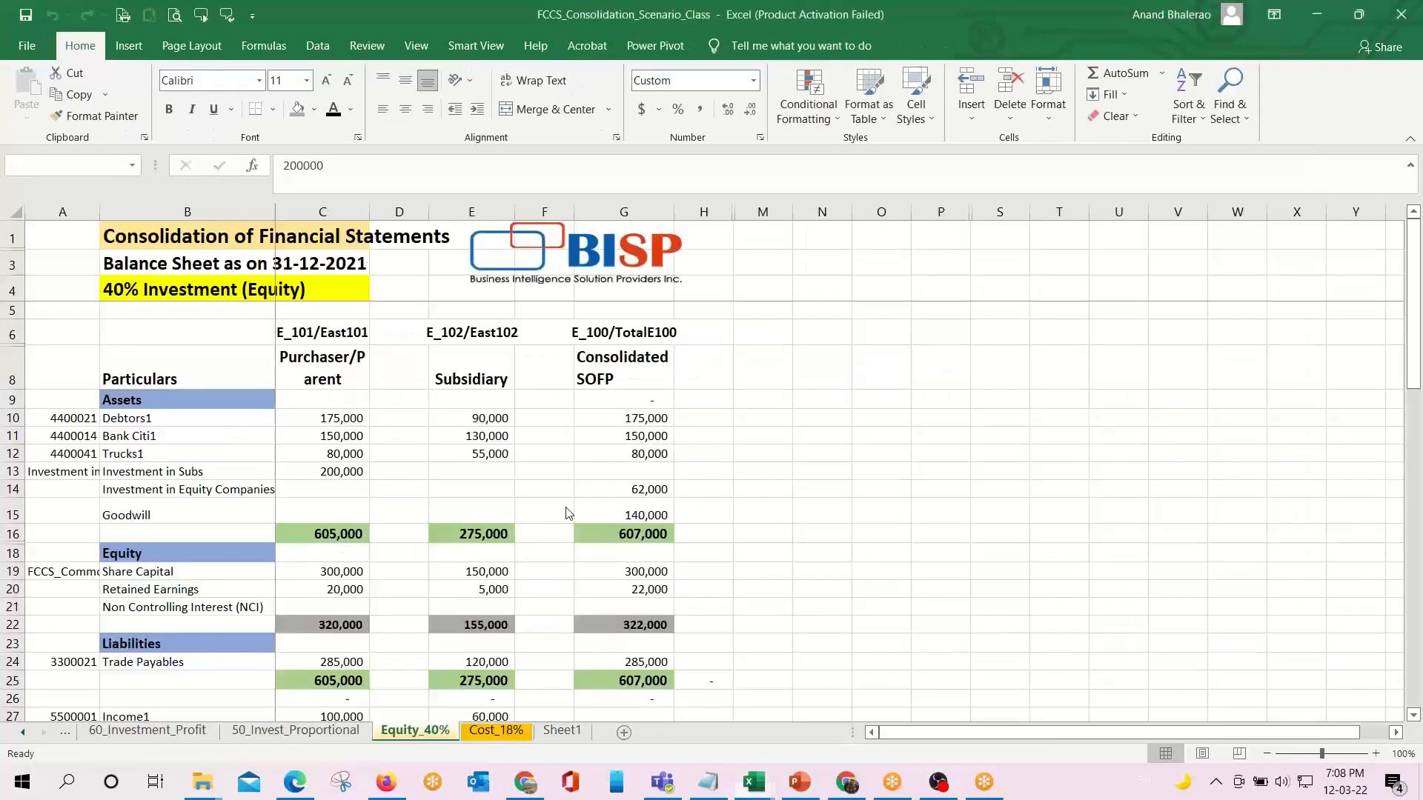
{"action": "left_click", "coordinate": [337, 572]}
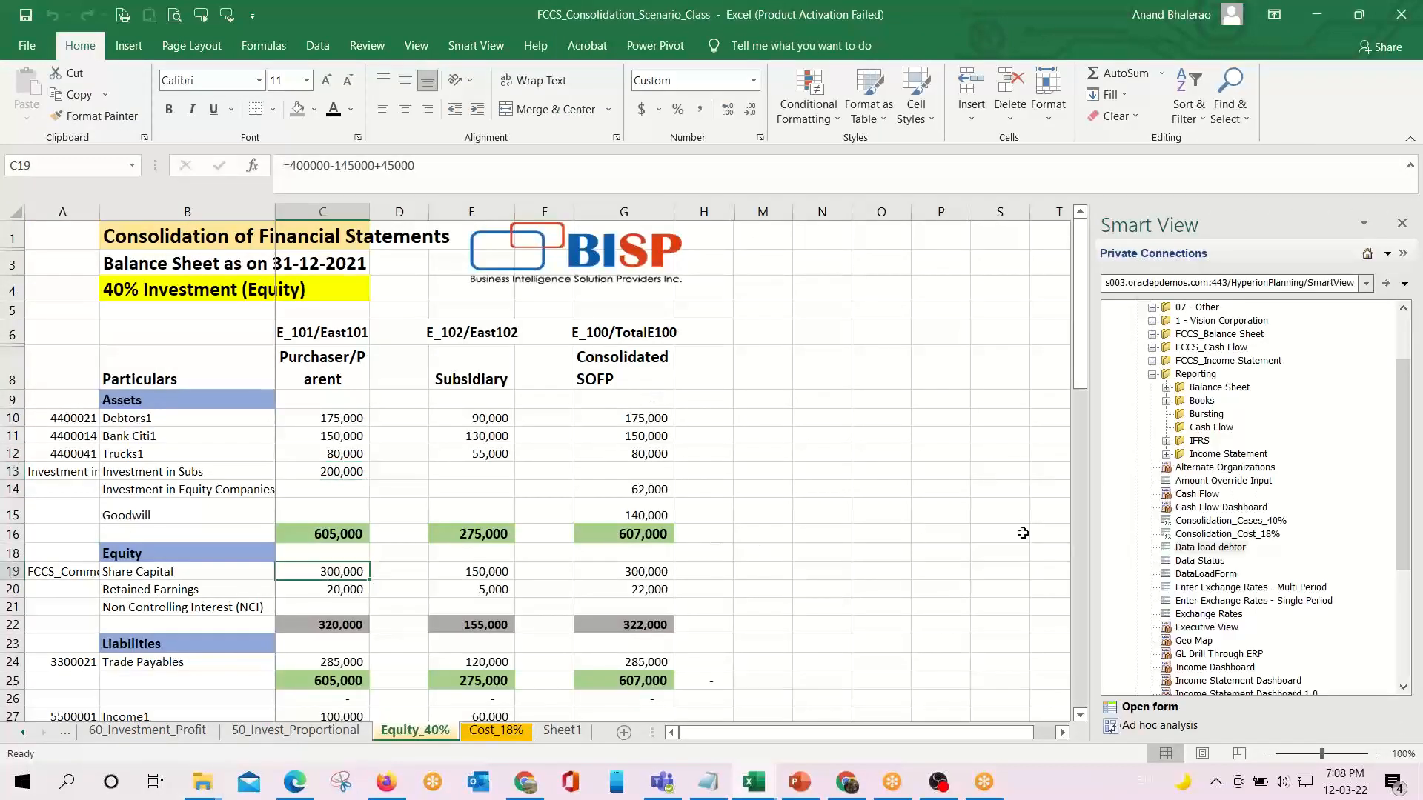
{"action": "key", "text": "alt+Tab"}
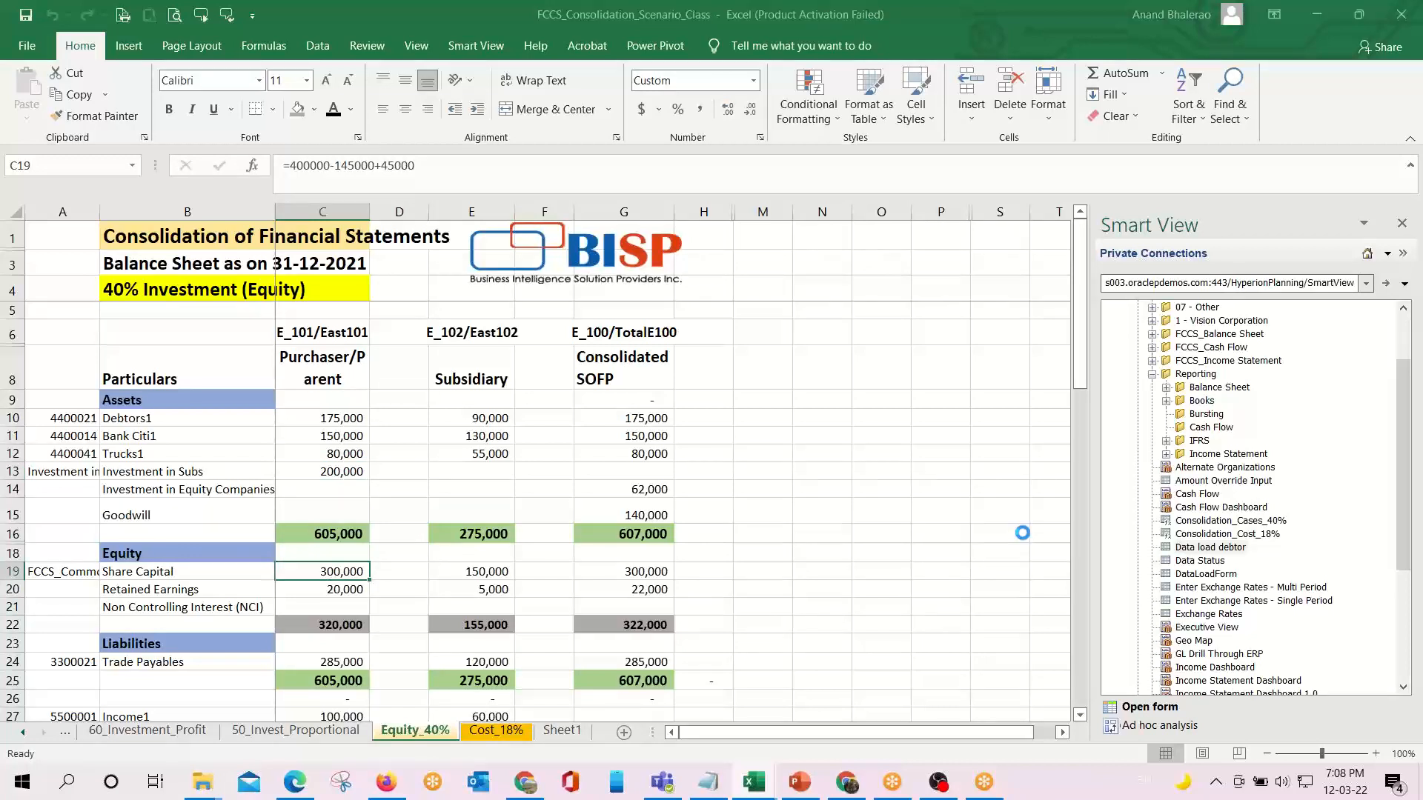
{"action": "type", "text": "3000"}
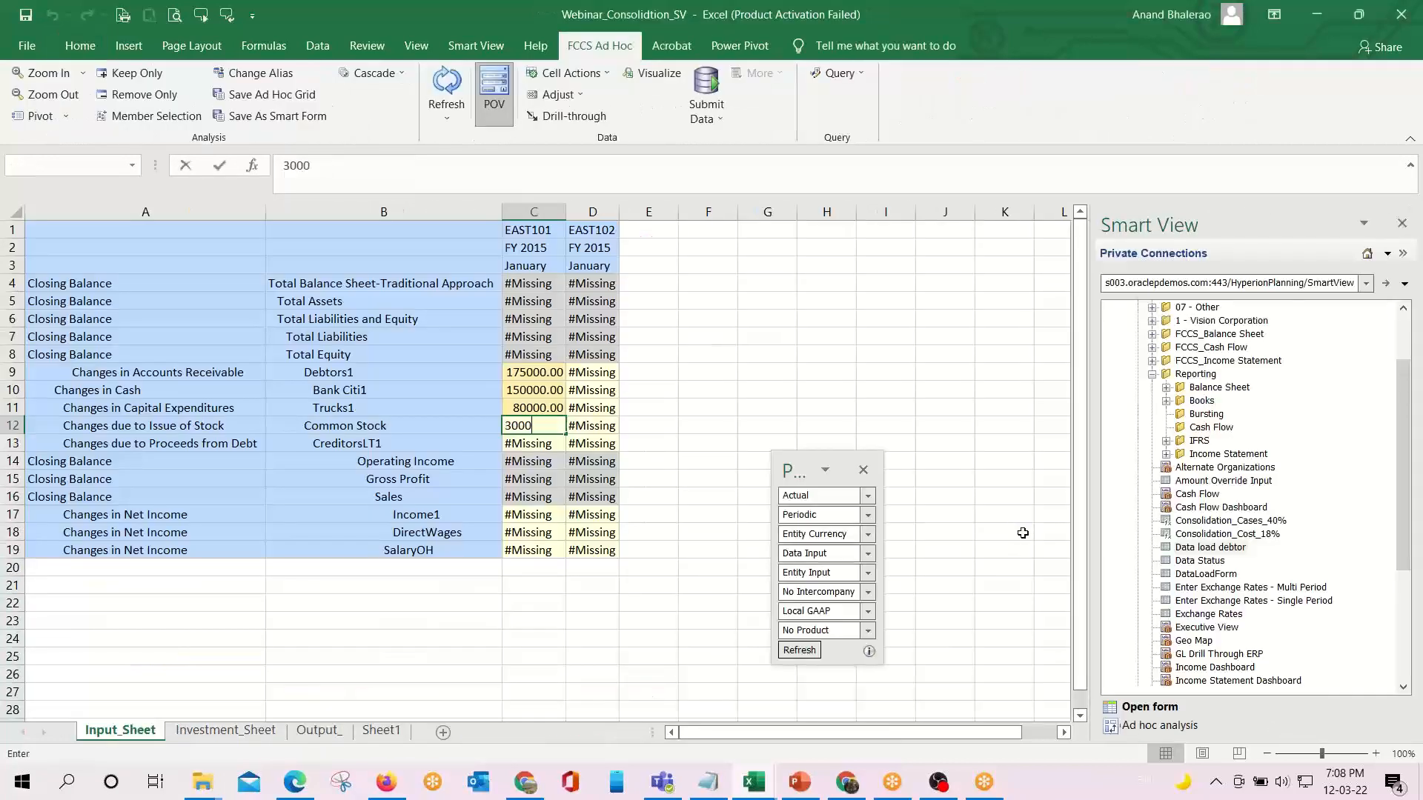
{"action": "type", "text": "00"}
{"action": "key", "text": "Return"}
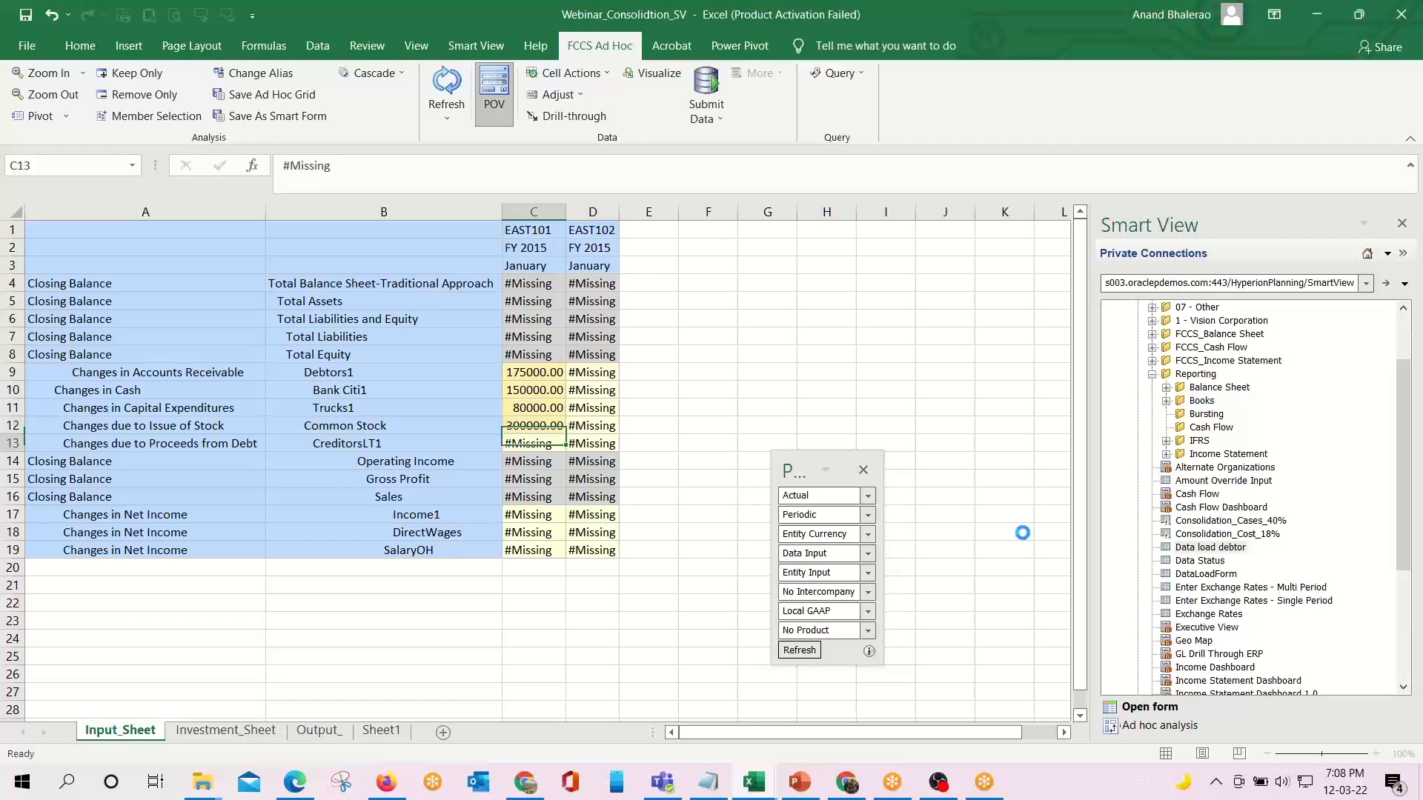
Look up the parent's Trade Payables on Equity_40% and enter 285000 for EAST101 CreditorsLT1 on Input_Sheet.
{"action": "key", "text": "alt+Tab"}
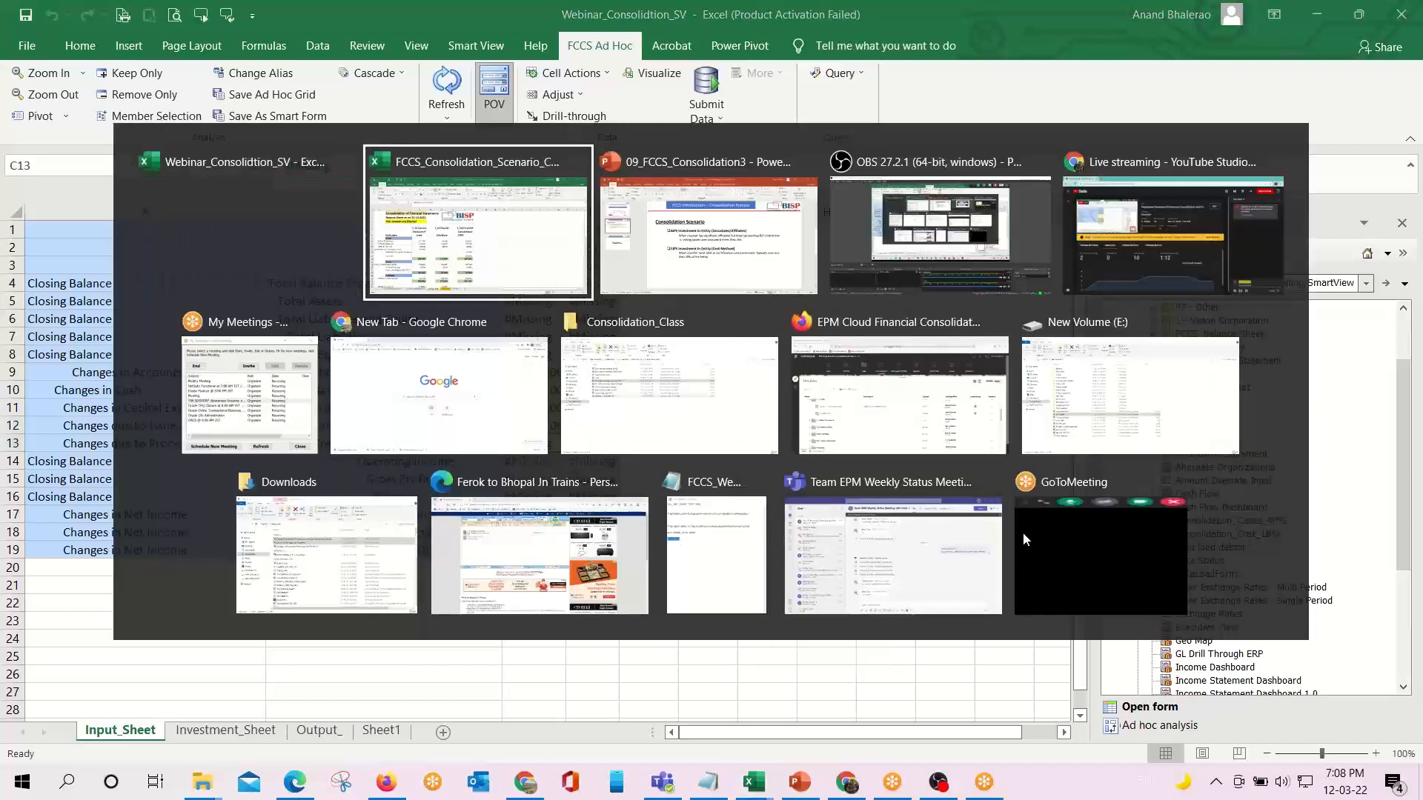
{"action": "key", "text": "Down"}
{"action": "key", "text": "Down"}
{"action": "key", "text": "Down"}
{"action": "key", "text": "Down"}
{"action": "key", "text": "Down"}
{"action": "key", "text": "Down"}
{"action": "key", "text": "Down"}
{"action": "key", "text": "Down"}
{"action": "key", "text": "Down"}
{"action": "key", "text": "Down"}
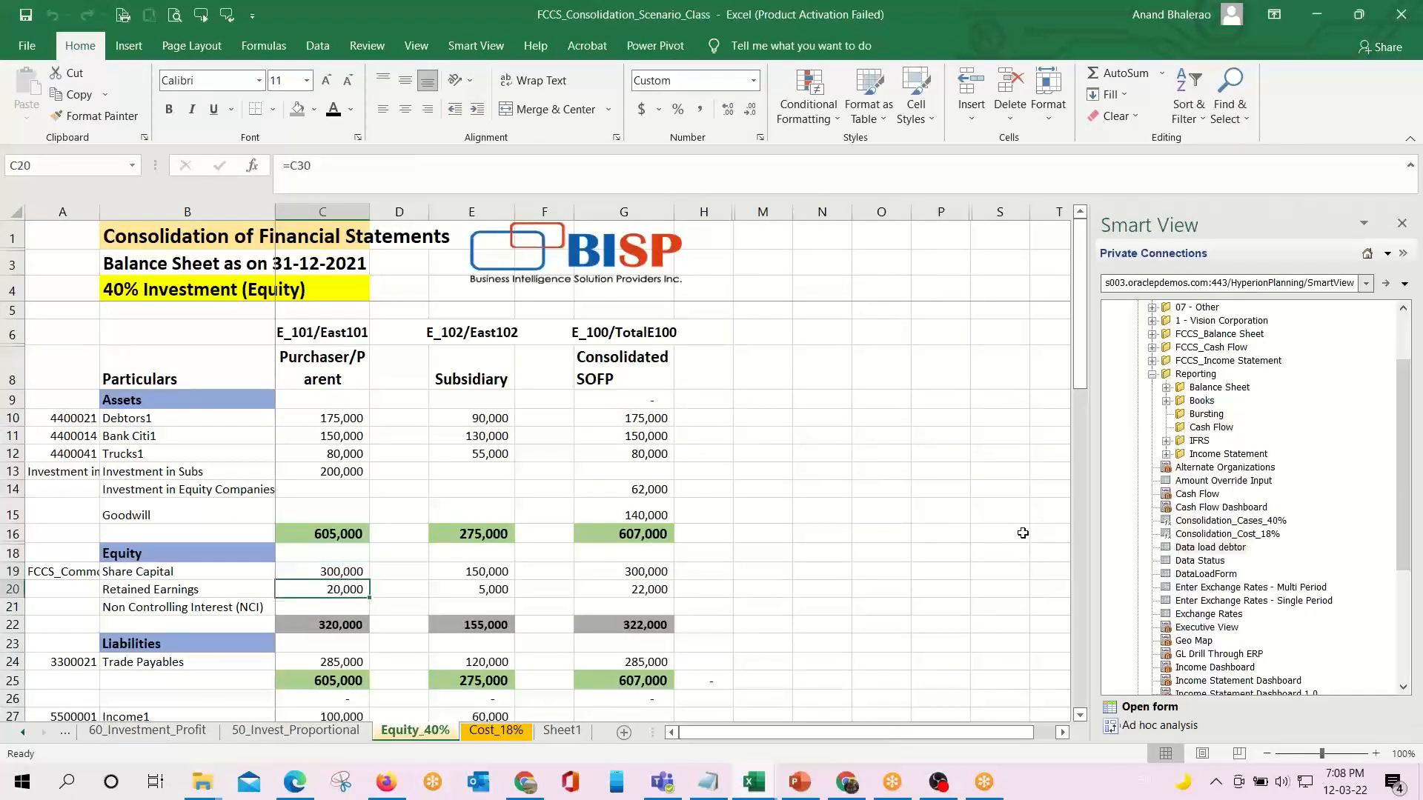
{"action": "key", "text": "Down"}
{"action": "key", "text": "Up"}
{"action": "key", "text": "Up"}
{"action": "key", "text": "Up"}
{"action": "key", "text": "Up"}
{"action": "key", "text": "Up"}
{"action": "key", "text": "Up"}
{"action": "key", "text": "Up"}
{"action": "key", "text": "Down"}
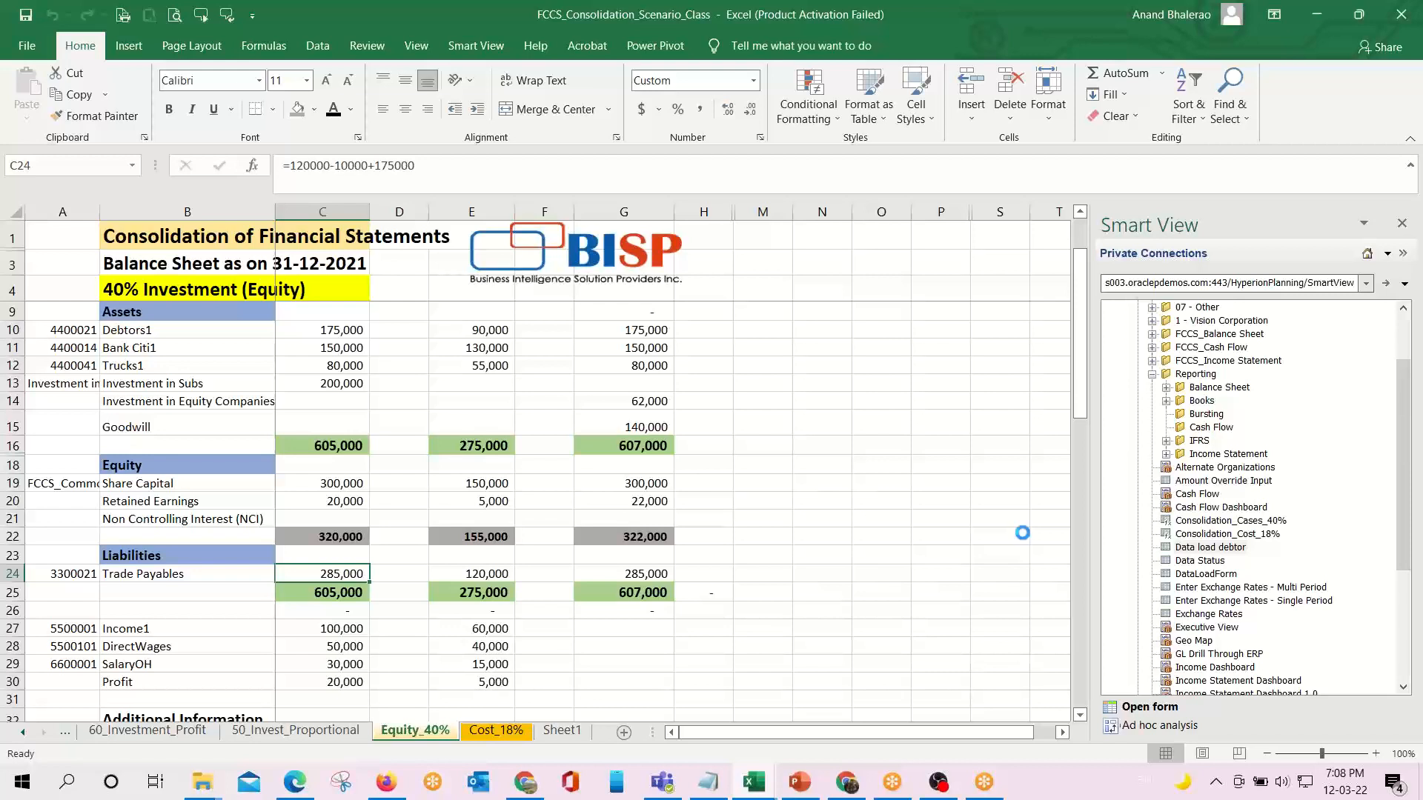
{"action": "key", "text": "alt+Tab"}
{"action": "type", "text": "285000"}
{"action": "key", "text": "Return"}
{"action": "key", "text": "Return"}
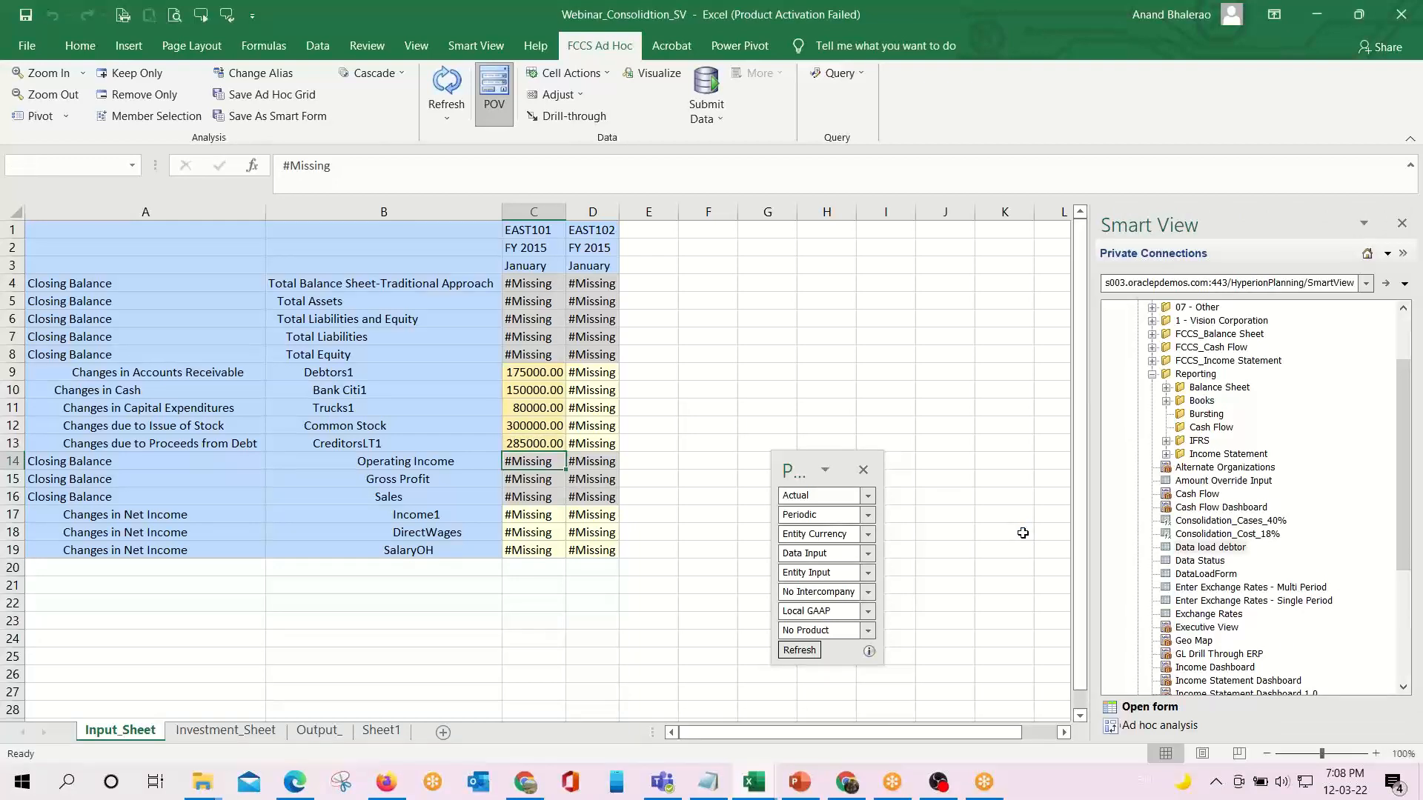
{"action": "key", "text": "Return"}
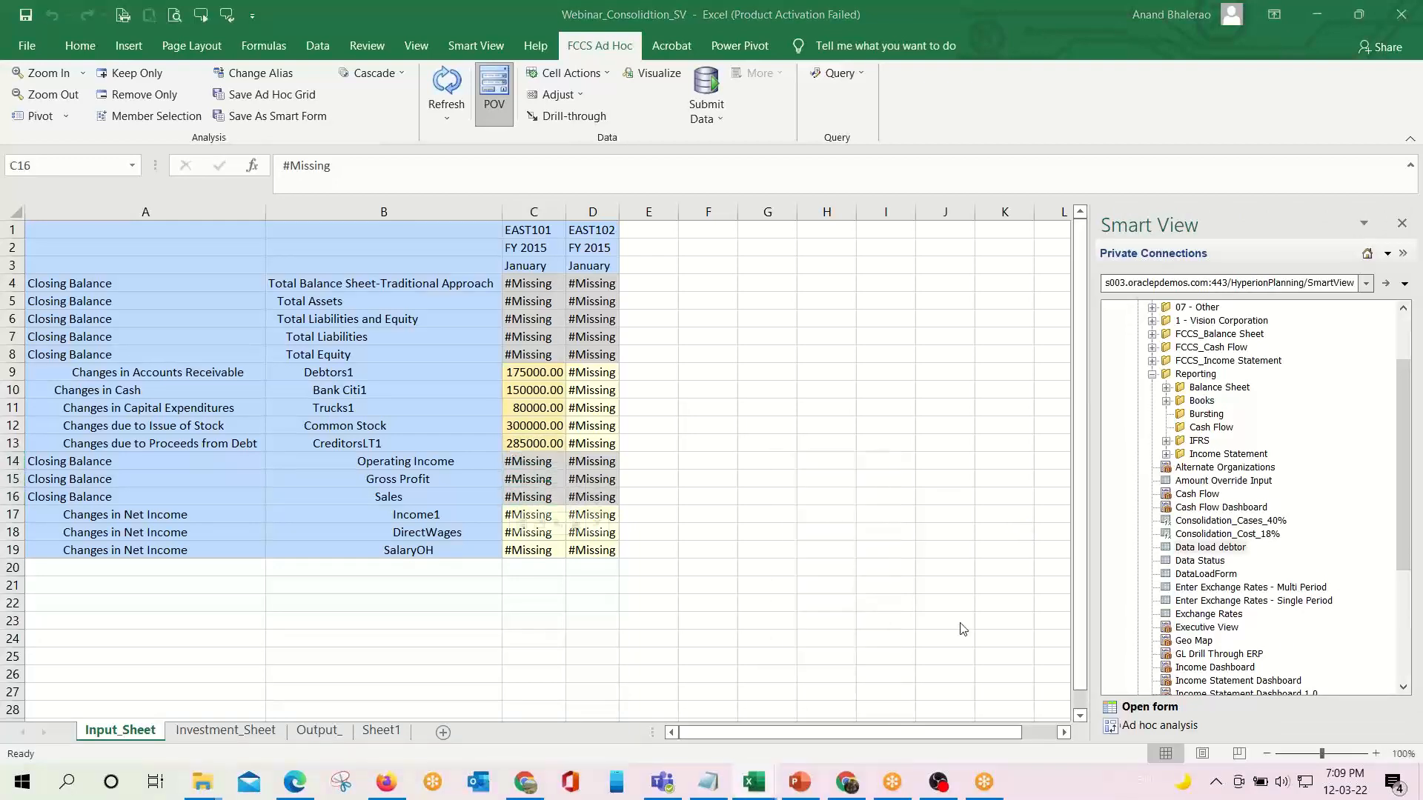
On Equity_40%, examine how the parent's Retained Earnings relates to the Income1, DirectWages, SalaryOH and Profit lines.
{"action": "key", "text": "alt+Tab"}
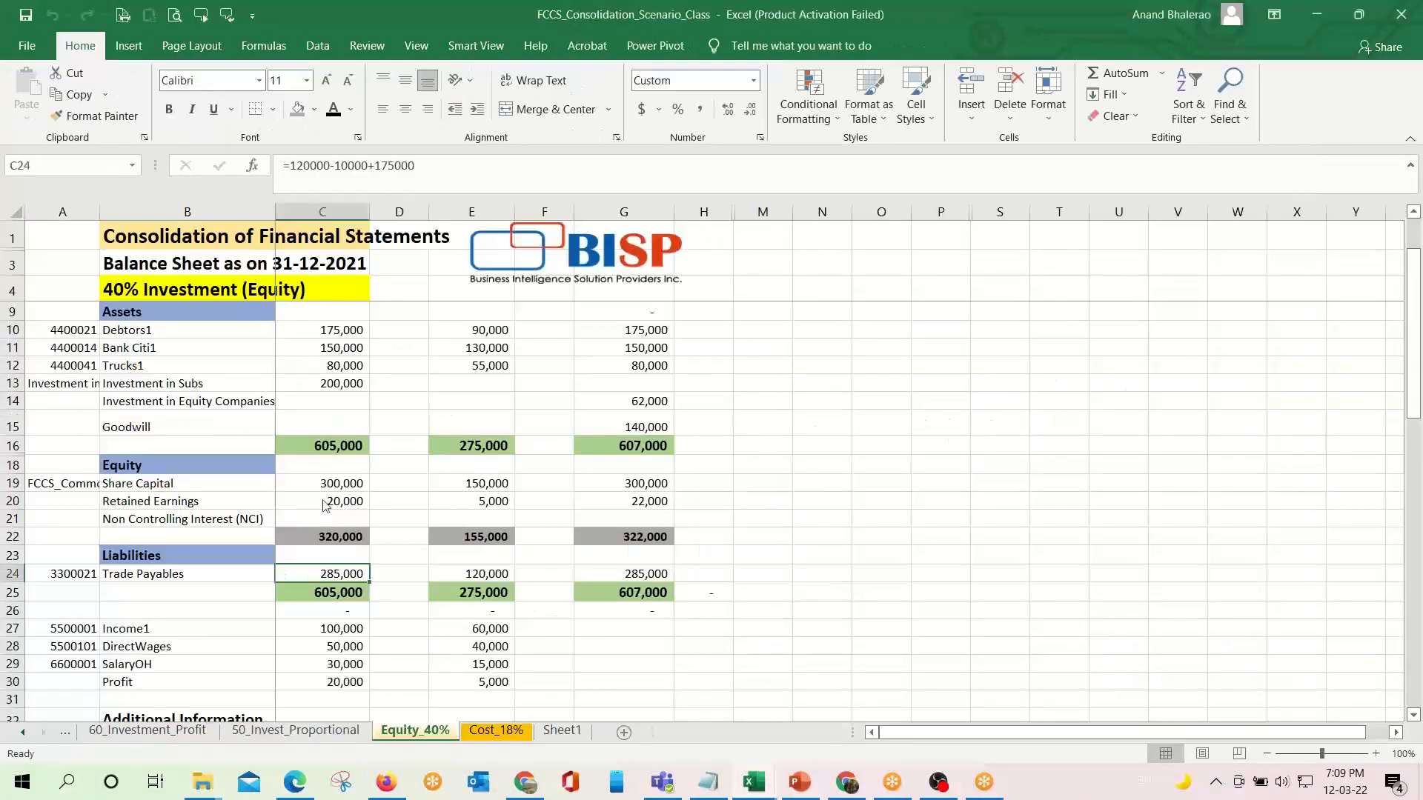
{"action": "left_click", "coordinate": [337, 499]}
{"action": "scroll", "coordinate": [411, 528], "scroll_direction": "down", "scroll_amount": 1}
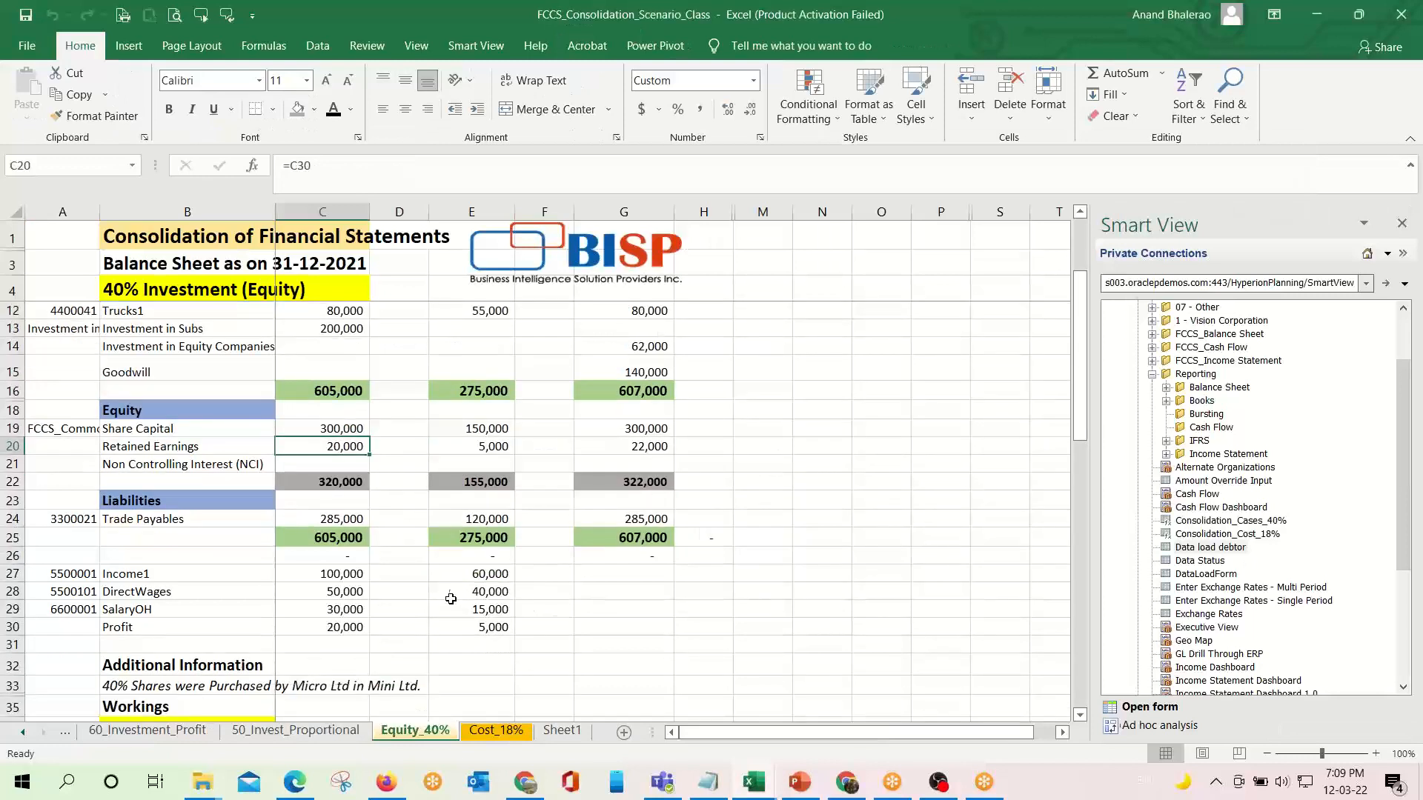
{"action": "double_click", "coordinate": [319, 574]}
{"action": "key", "text": "Return"}
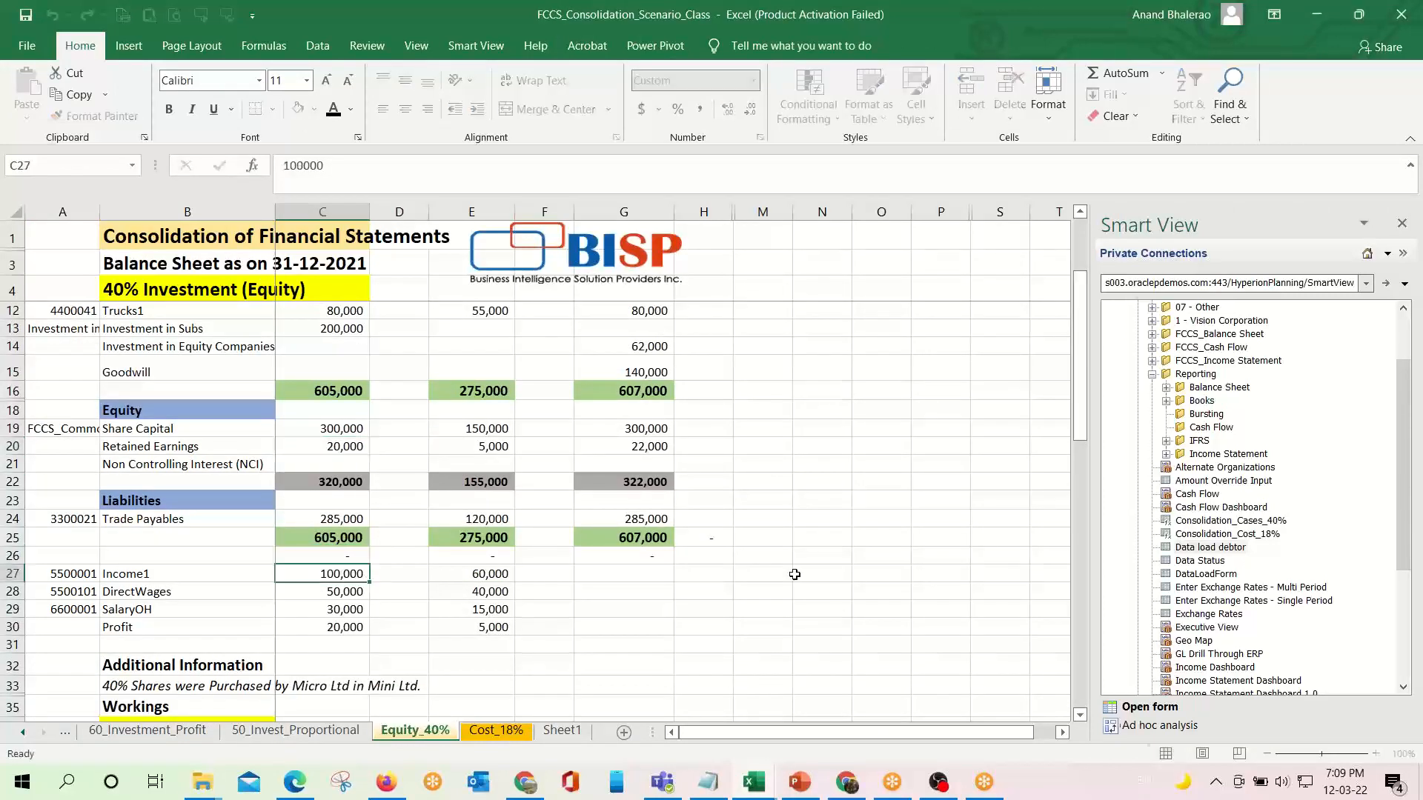
{"action": "key", "text": "Up"}
{"action": "key", "text": "Up"}
{"action": "key", "text": "Up"}
{"action": "key", "text": "Up"}
{"action": "key", "text": "Up"}
{"action": "key", "text": "Up"}
{"action": "key", "text": "Up"}
{"action": "key", "text": "Up"}
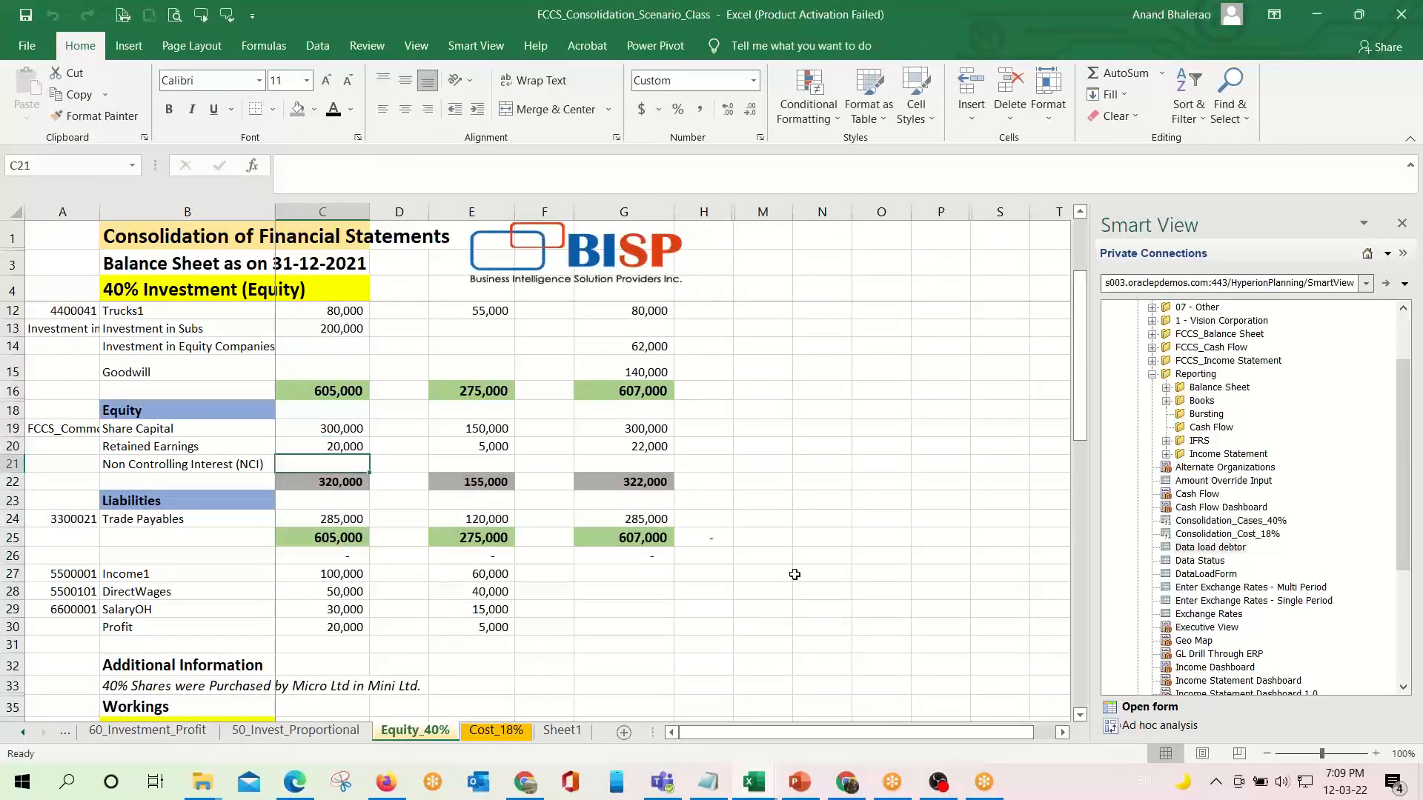
{"action": "key", "text": "Down"}
{"action": "key", "text": "Down"}
{"action": "key", "text": "Down"}
{"action": "key", "text": "Down"}
{"action": "key", "text": "Down"}
{"action": "key", "text": "Down"}
{"action": "key", "text": "Down"}
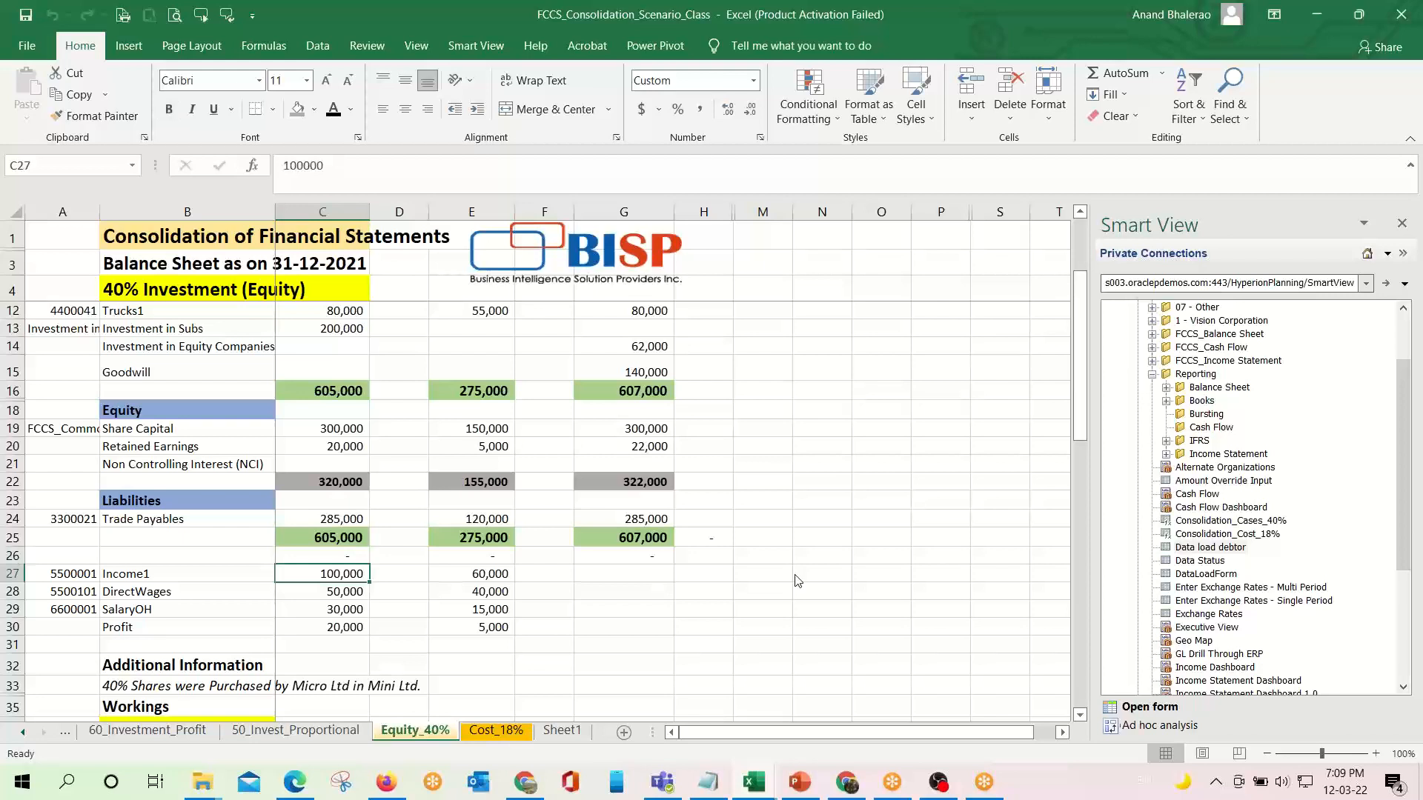
Enter 100000 for EAST101 Income1 on Input_Sheet in the Webinar_Consolidtion_SV workbook.
{"action": "key", "text": "alt+Tab"}
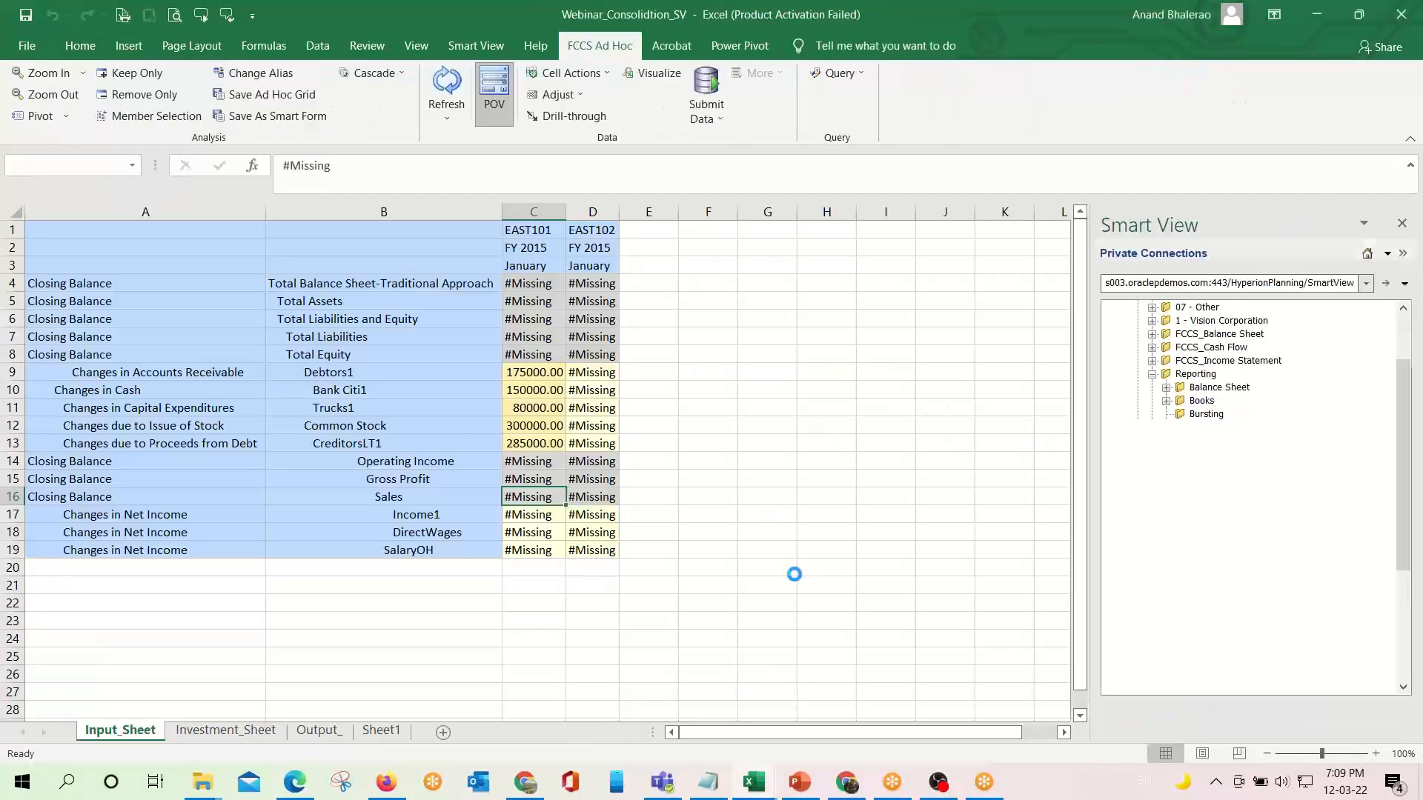
{"action": "key", "text": "Down"}
{"action": "type", "text": "1"}
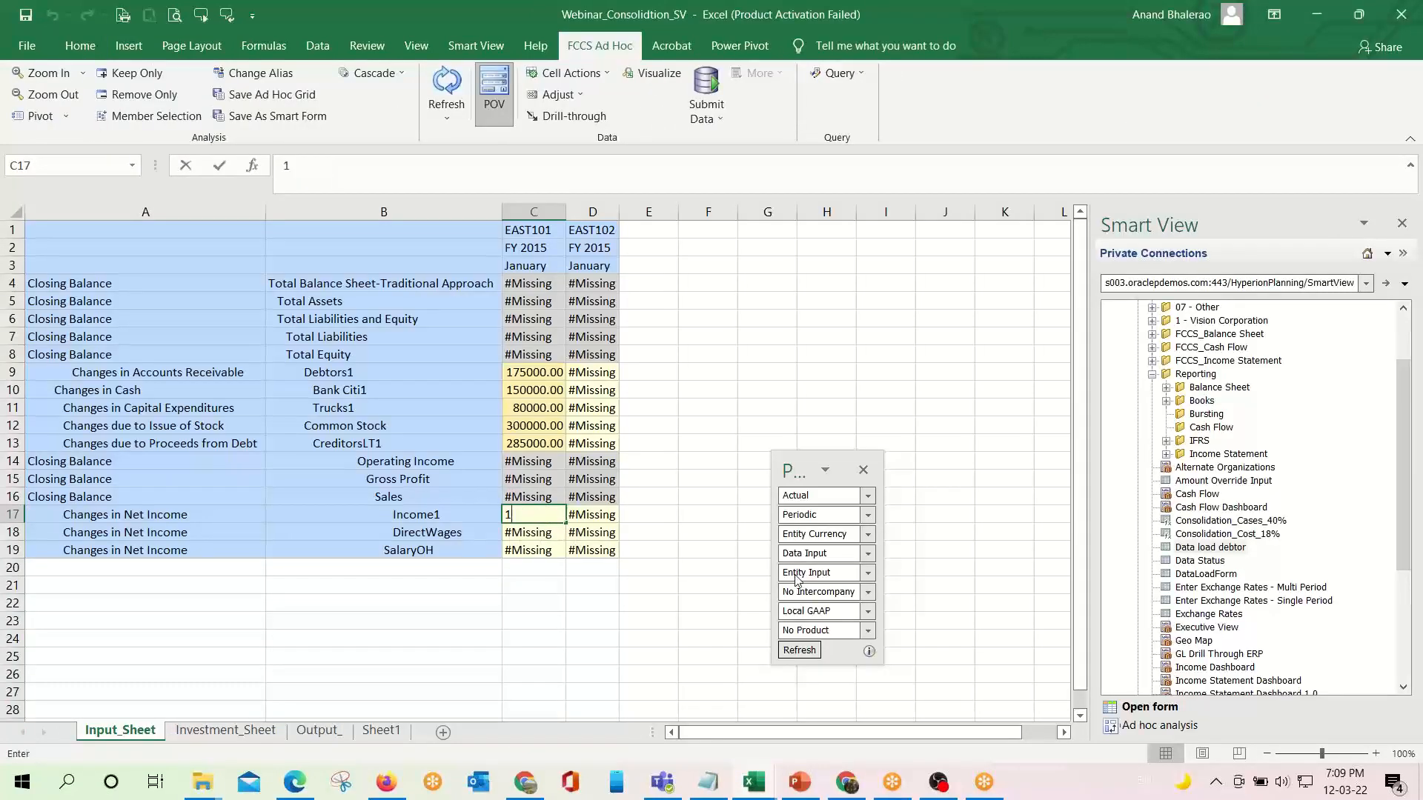
{"action": "type", "text": "00000"}
{"action": "key", "text": "Return"}
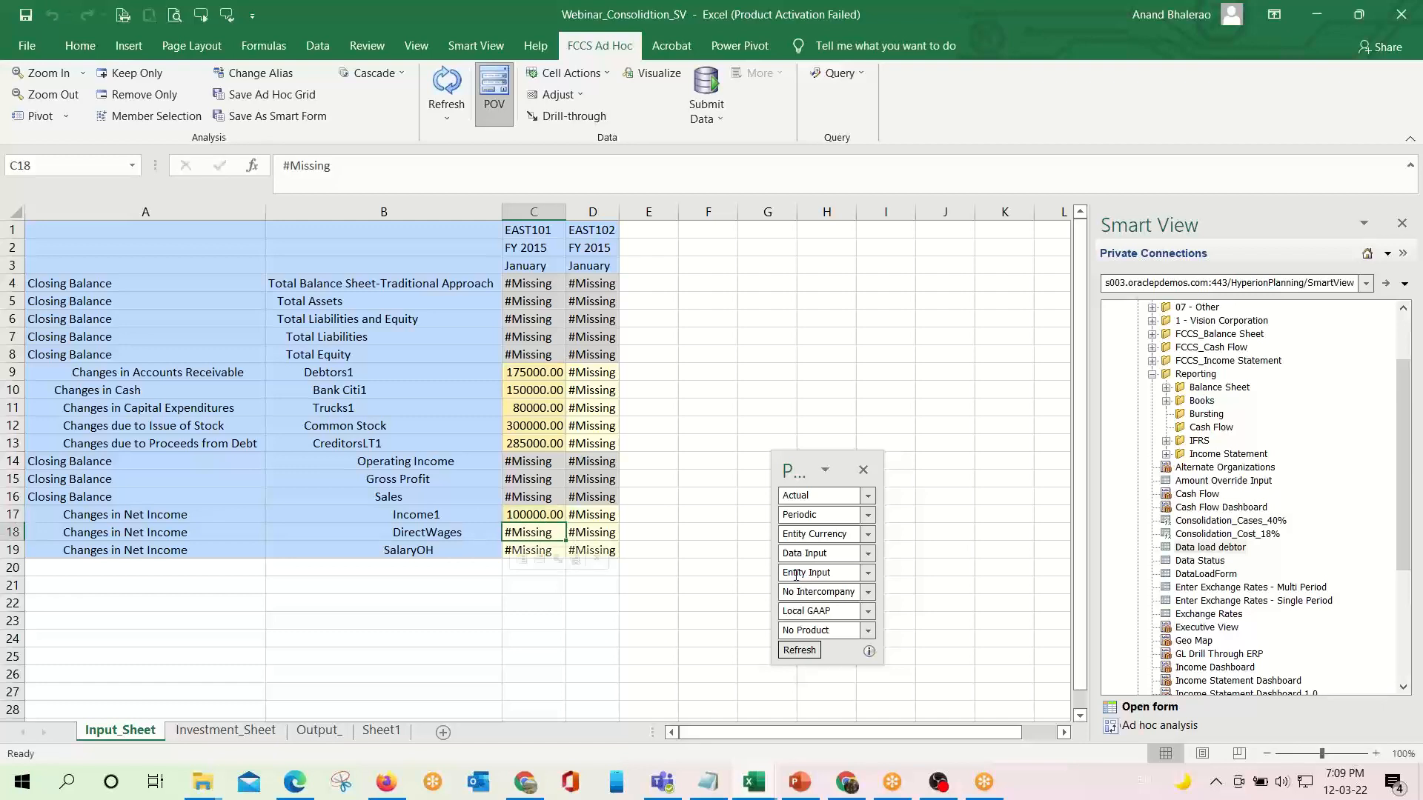
Enter 50000 for EAST101 DirectWages and 30000 for EAST101 SalaryOH on Input_Sheet.
{"action": "type", "text": "5000"}
{"action": "key", "text": "Return"}
{"action": "type", "text": "300"}
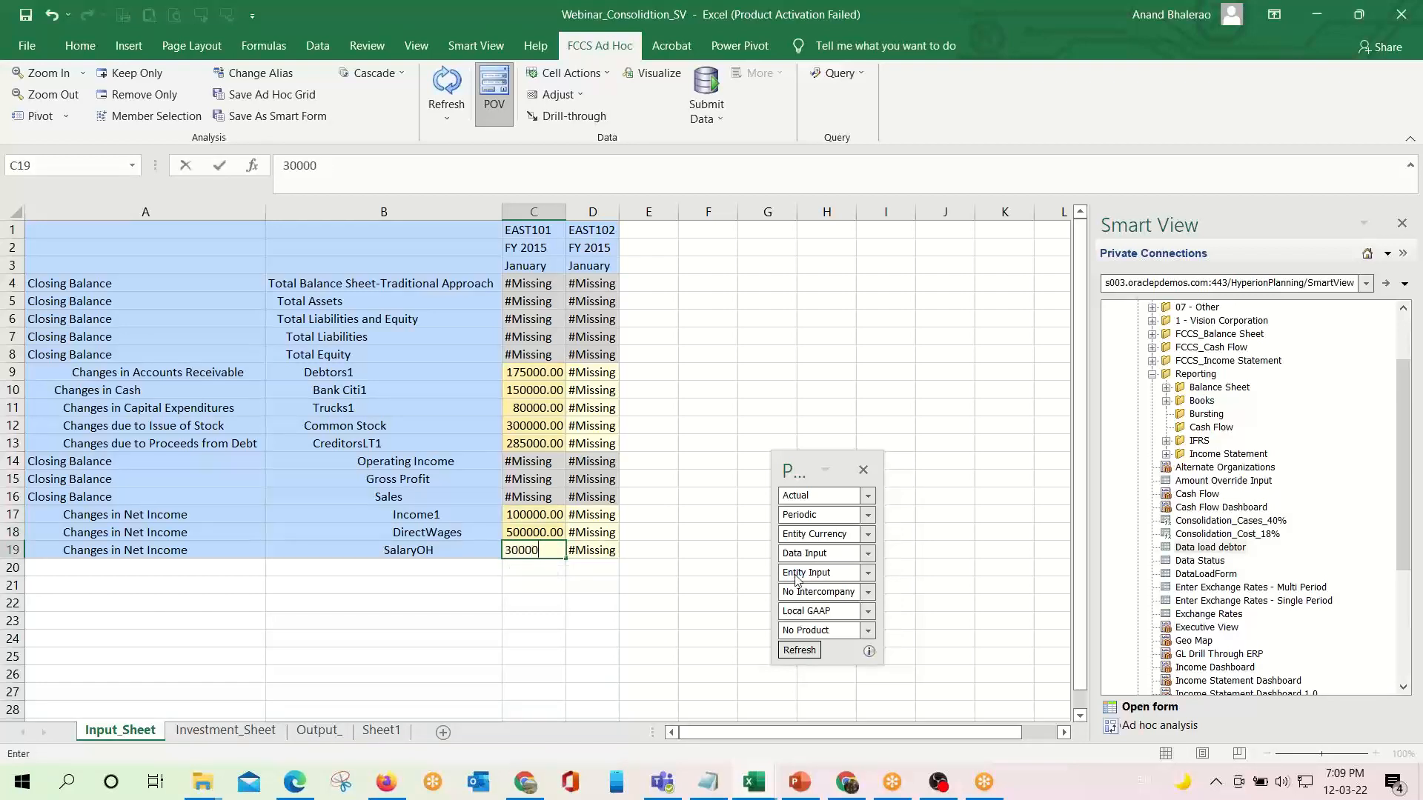
{"action": "type", "text": "00"}
{"action": "left_click", "coordinate": [796, 575]}
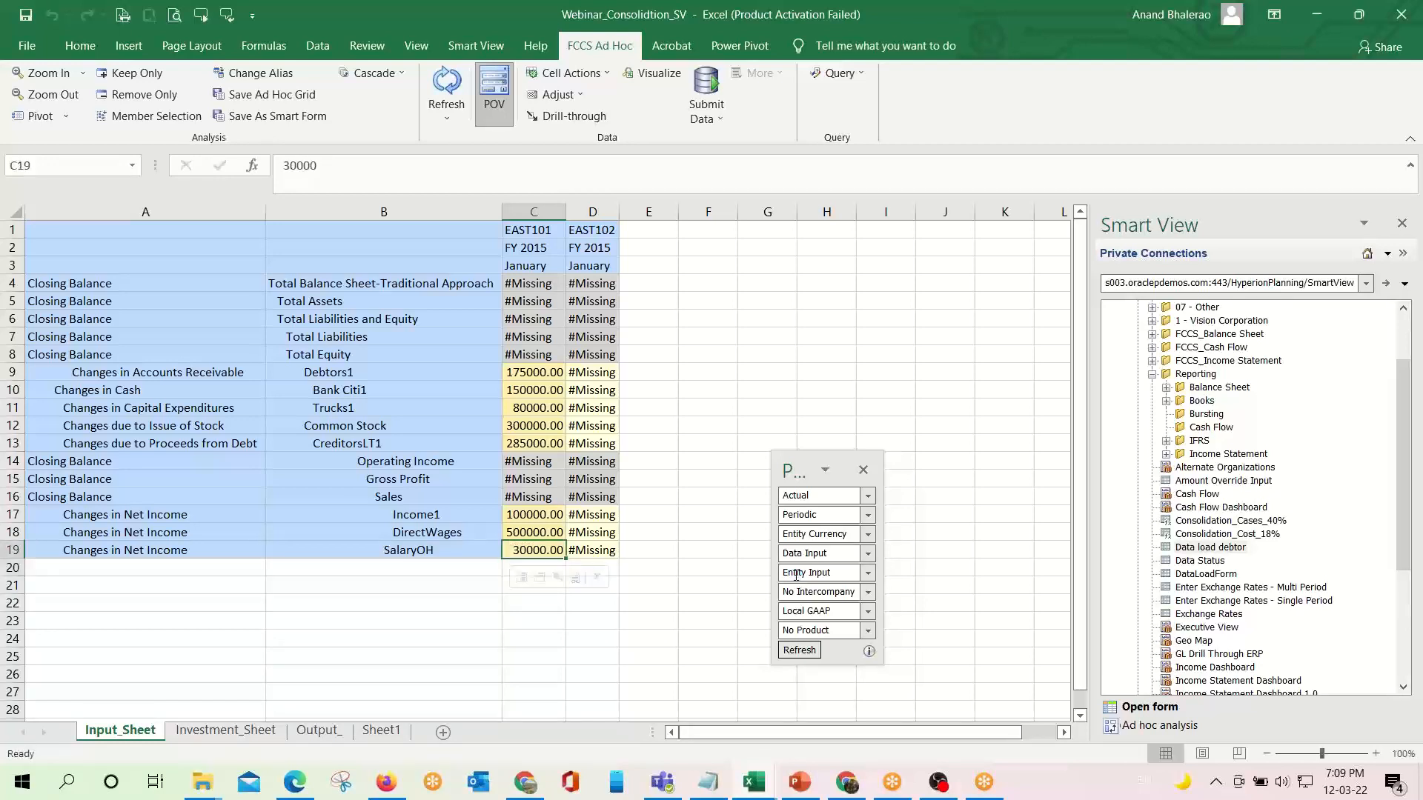
{"action": "key", "text": "Up"}
{"action": "type", "text": "50000"}
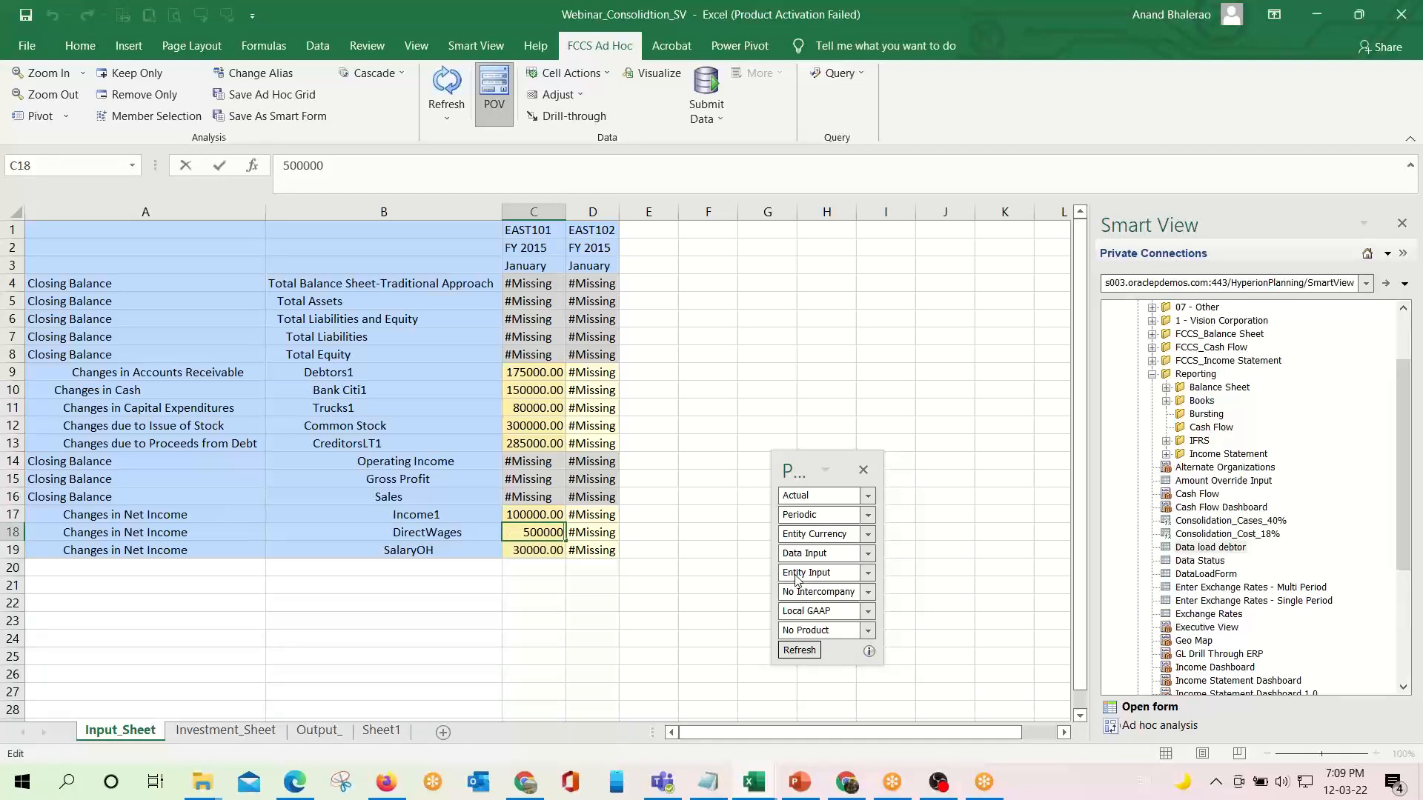
{"action": "key", "text": "Return"}
{"action": "key", "text": "Up"}
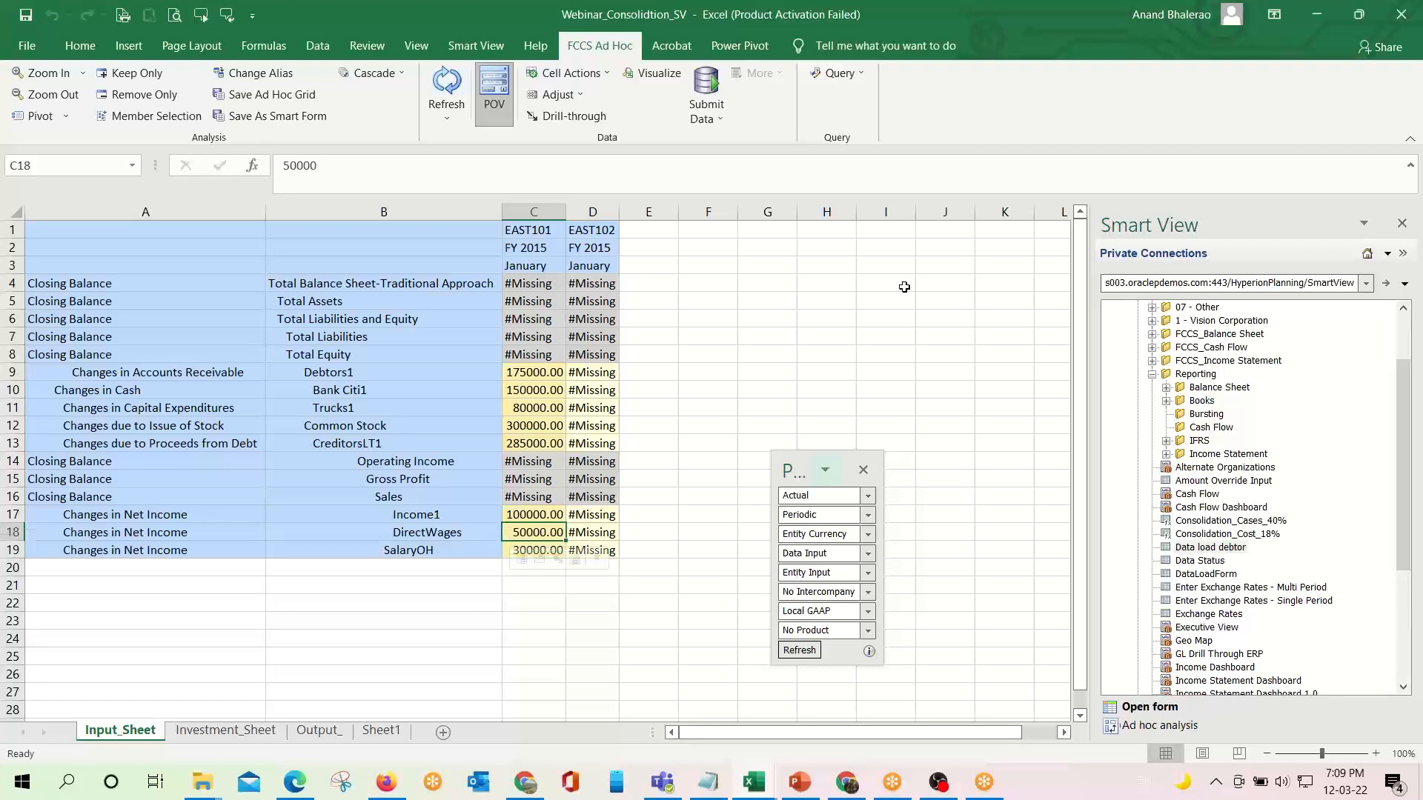
Submit the EAST101 data to FCCS and compare the Total Balance Sheet difference with the parent's Investment in Subs on Equity_40%.
{"action": "left_click", "coordinate": [707, 92]}
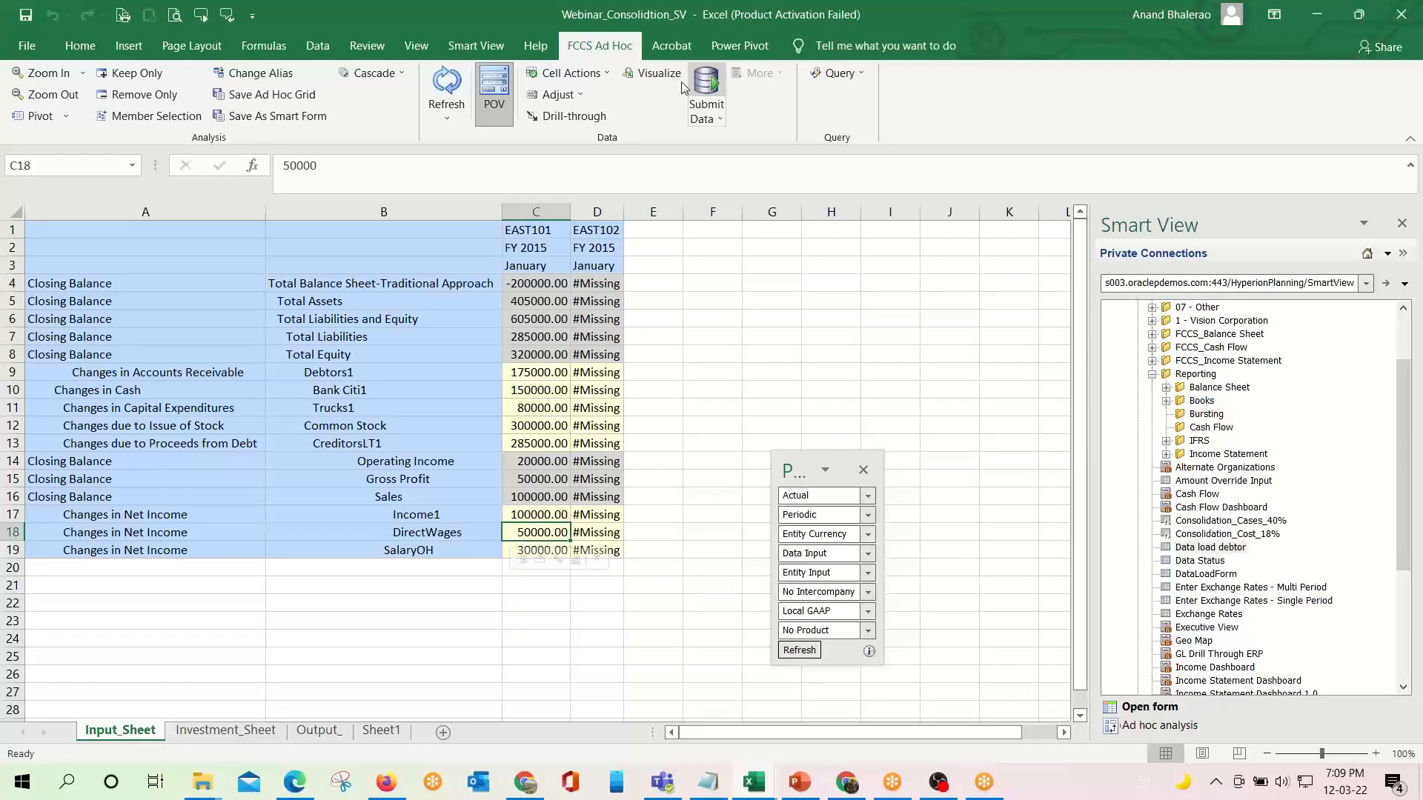
{"action": "left_click", "coordinate": [525, 285]}
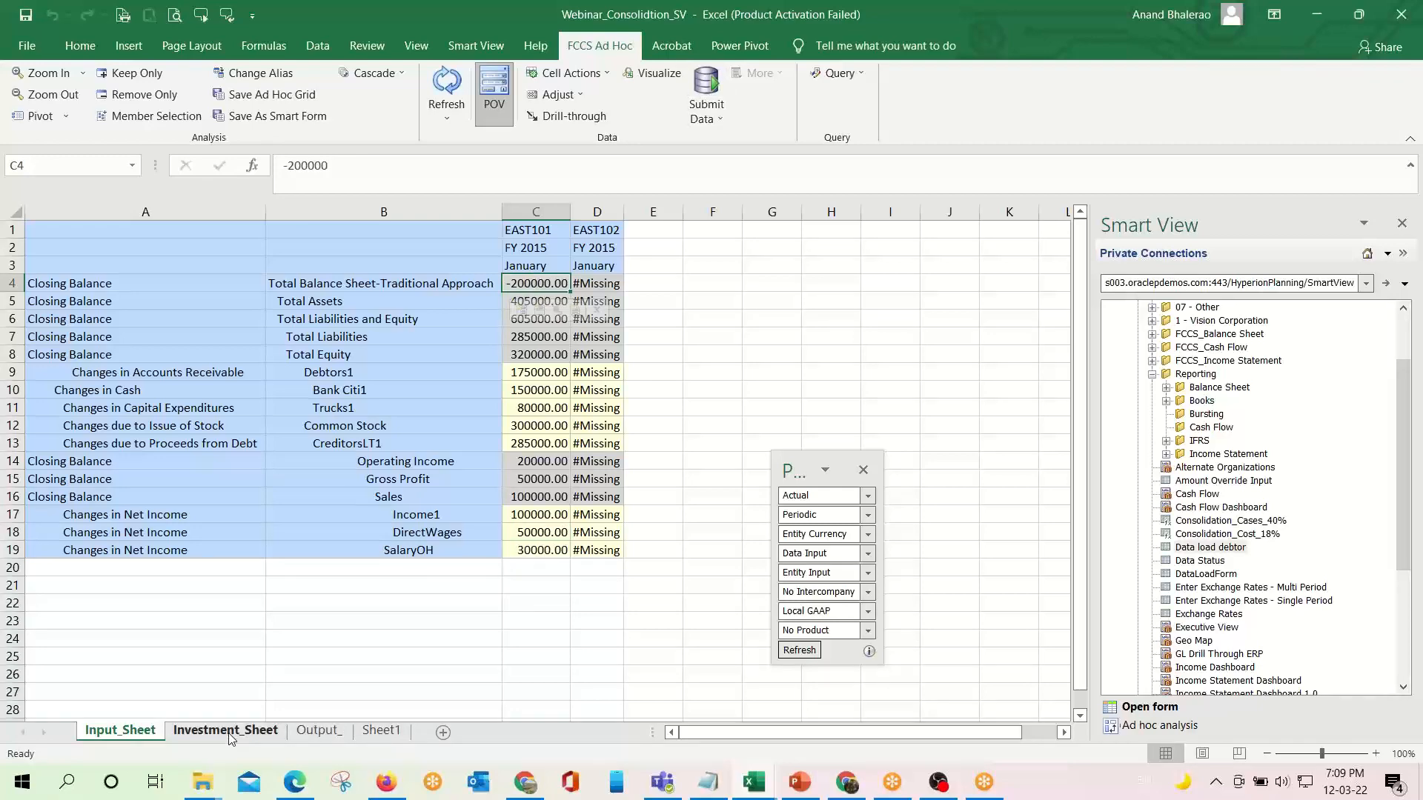
{"action": "key", "text": "alt+Tab"}
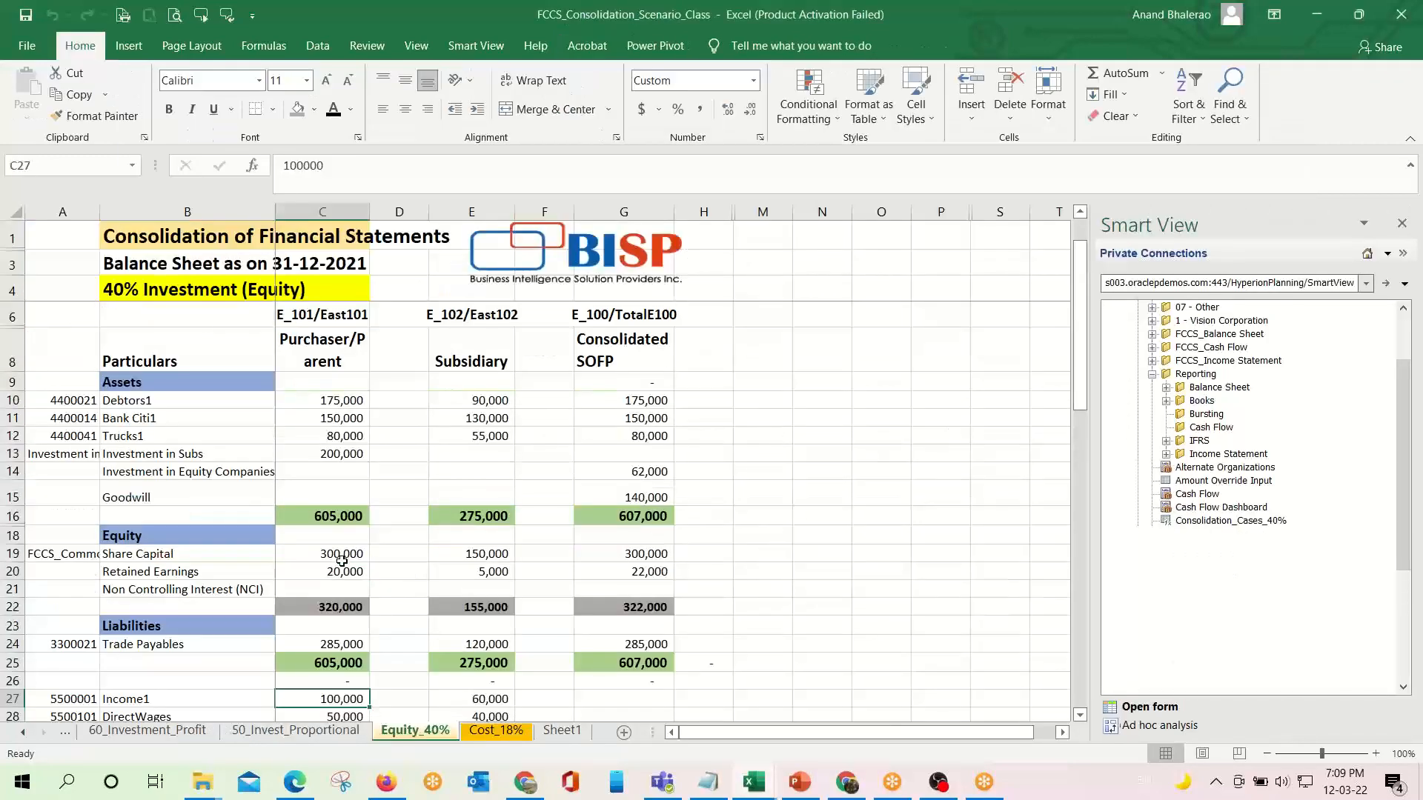
{"action": "left_click", "coordinate": [315, 453]}
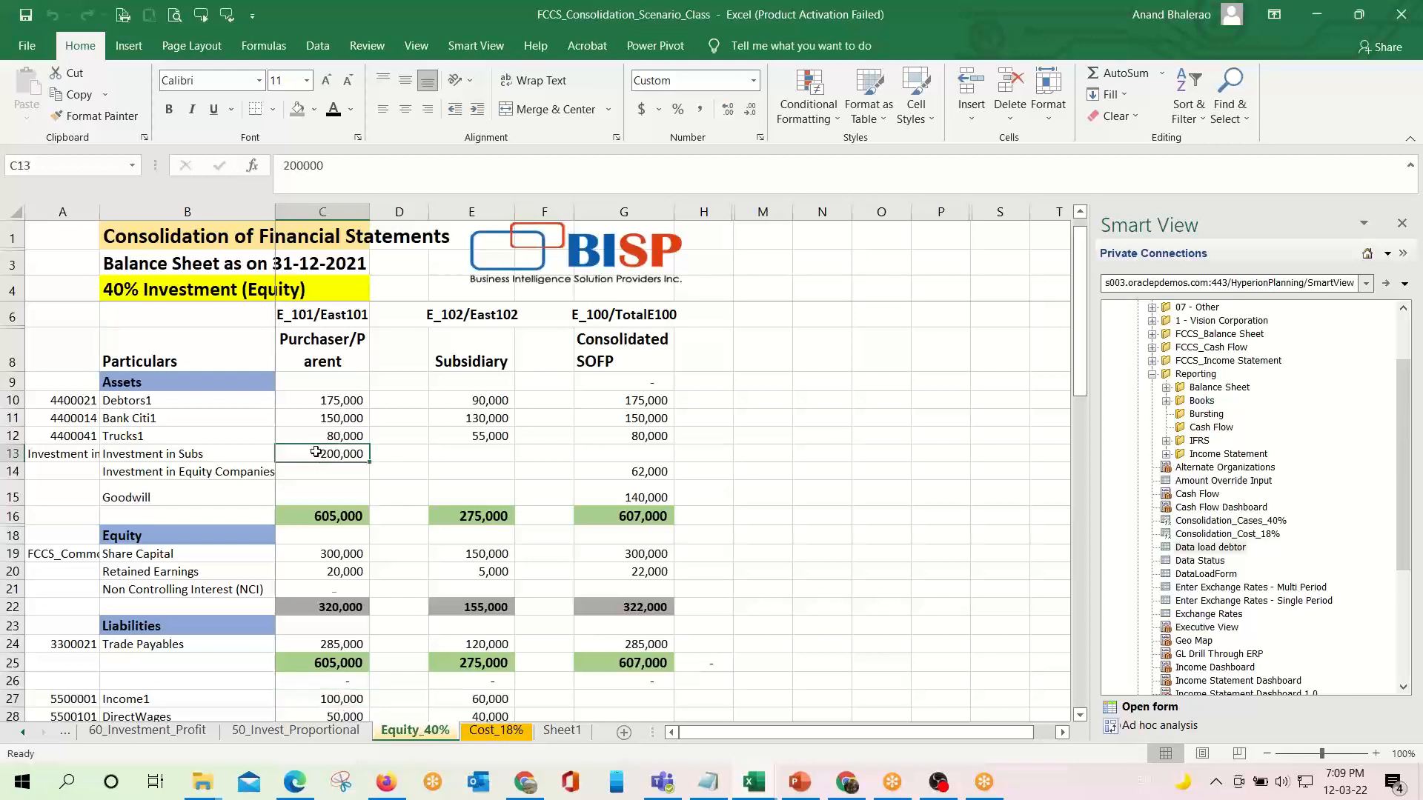
{"action": "key", "text": "alt+Tab"}
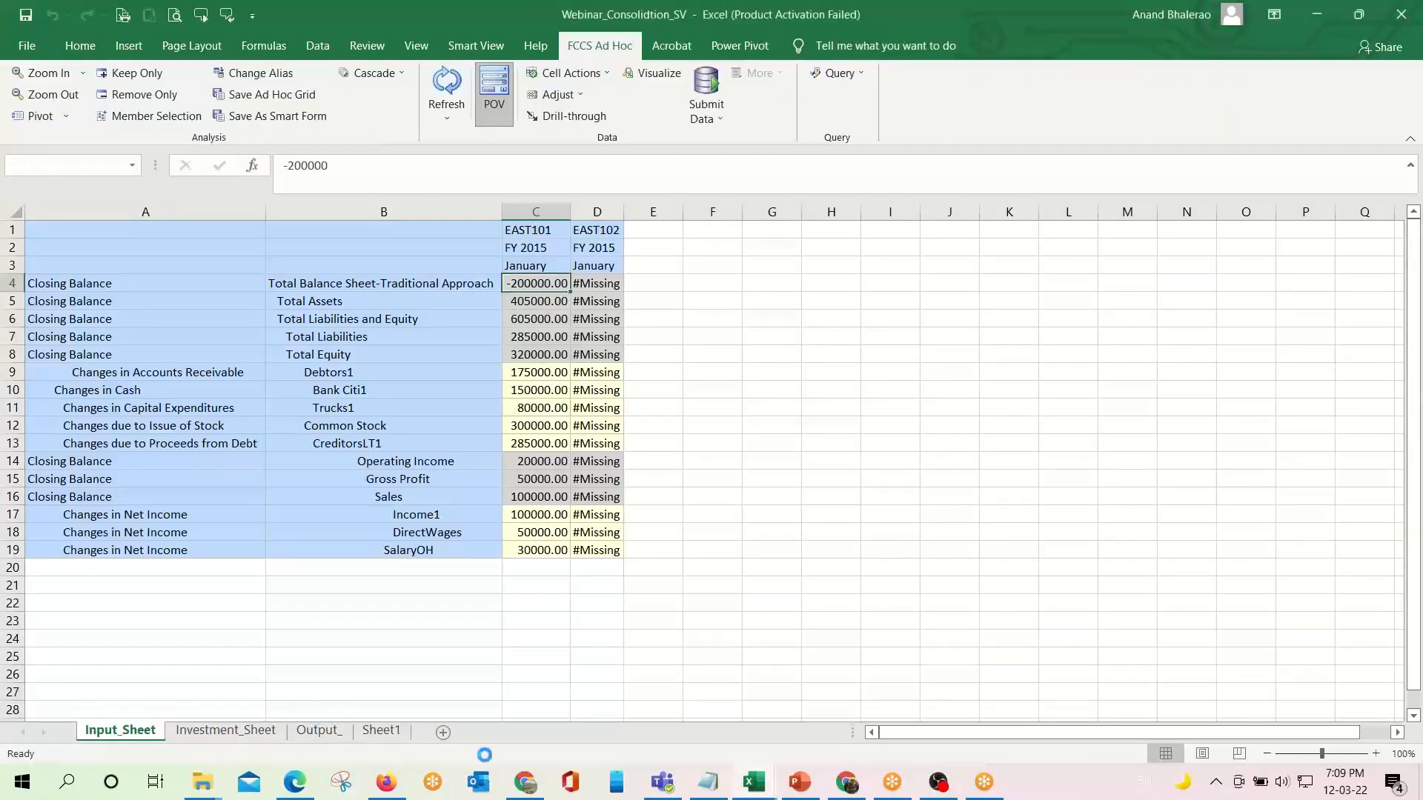
Look up the subsidiary's assets on Equity_40% and enter 90000 for Debtors1, 130000 for Bank Citi1 and 55000 for Trucks1 under EAST102 on Input_Sheet.
{"action": "left_click", "coordinate": [587, 372]}
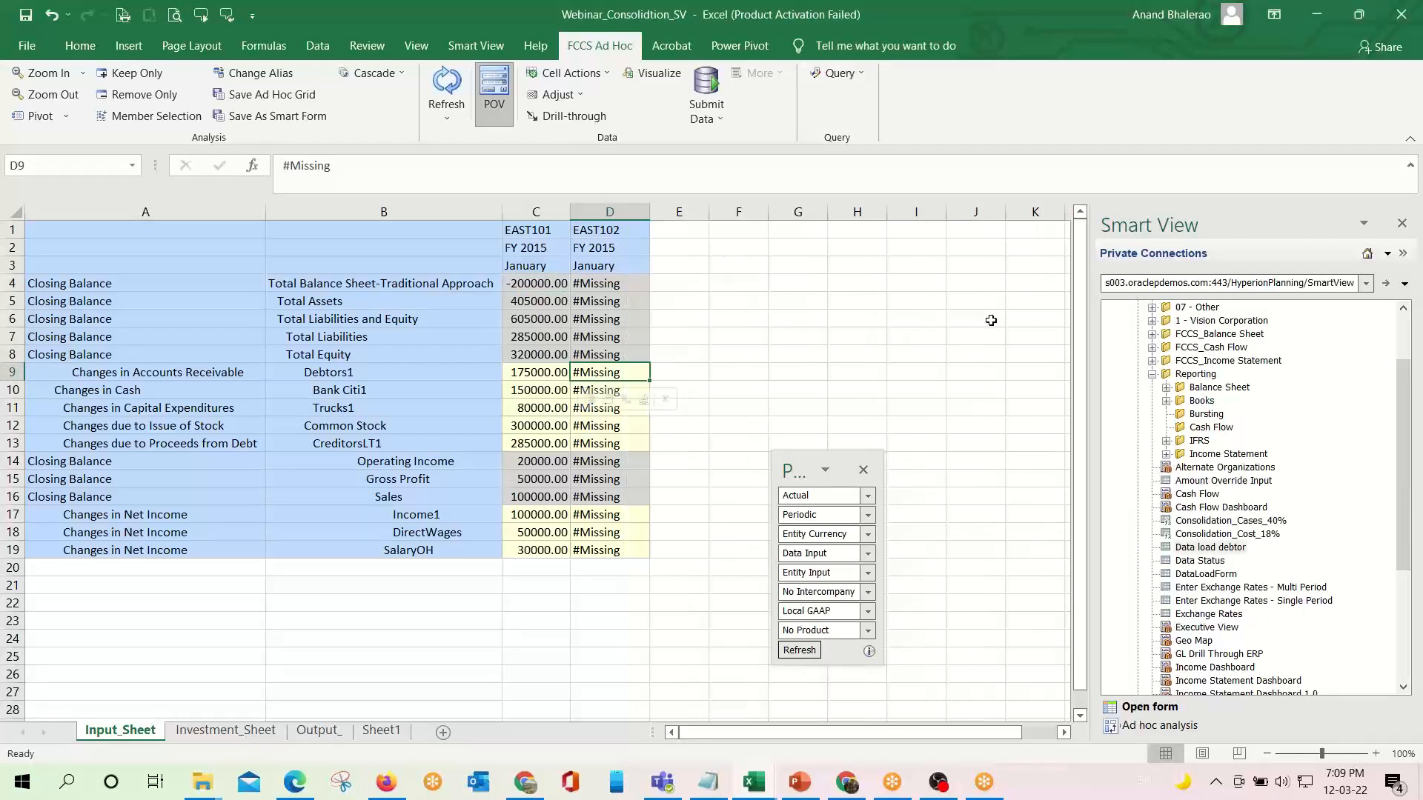
{"action": "key", "text": "alt+Tab"}
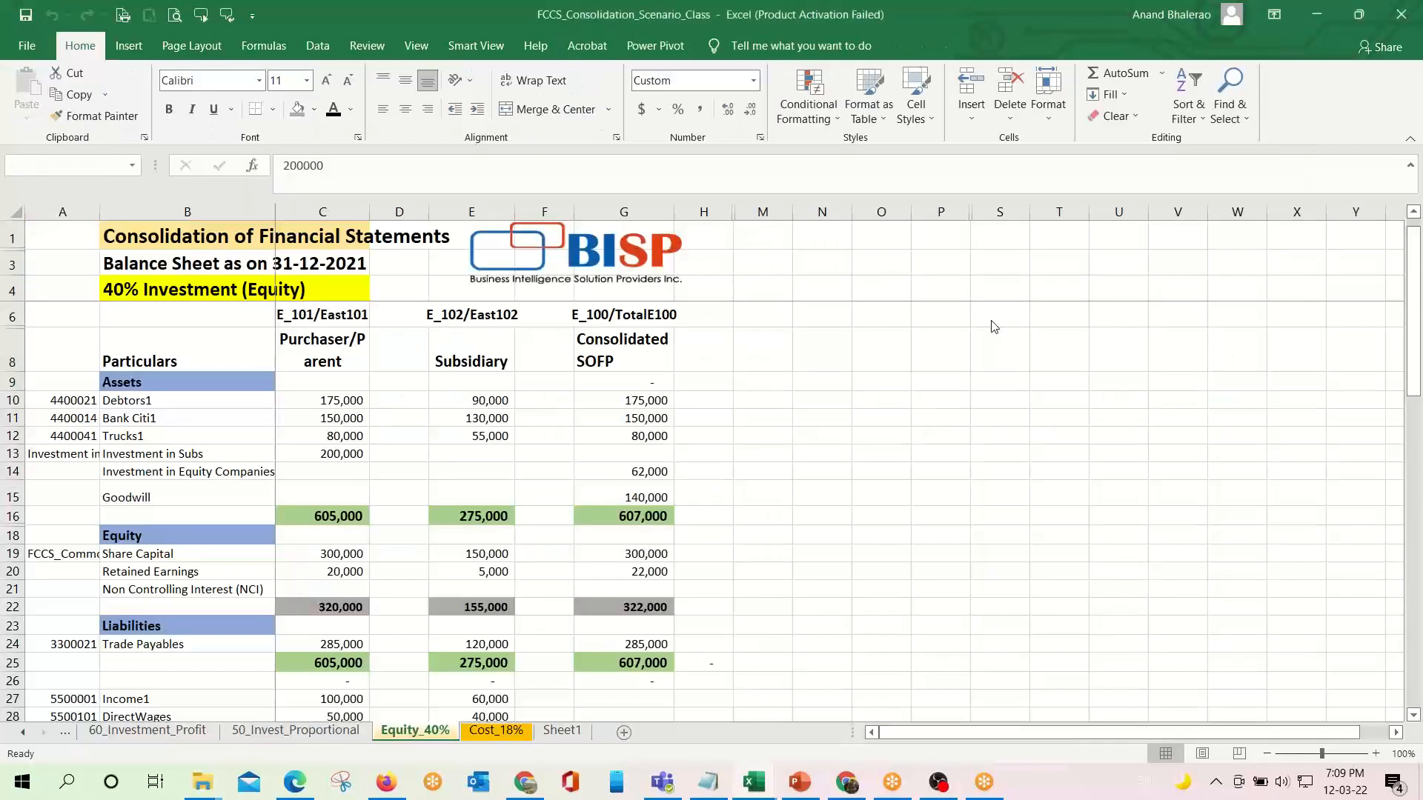
{"action": "scroll", "coordinate": [657, 481], "scroll_direction": "up", "scroll_amount": 1}
{"action": "left_click", "coordinate": [471, 436]}
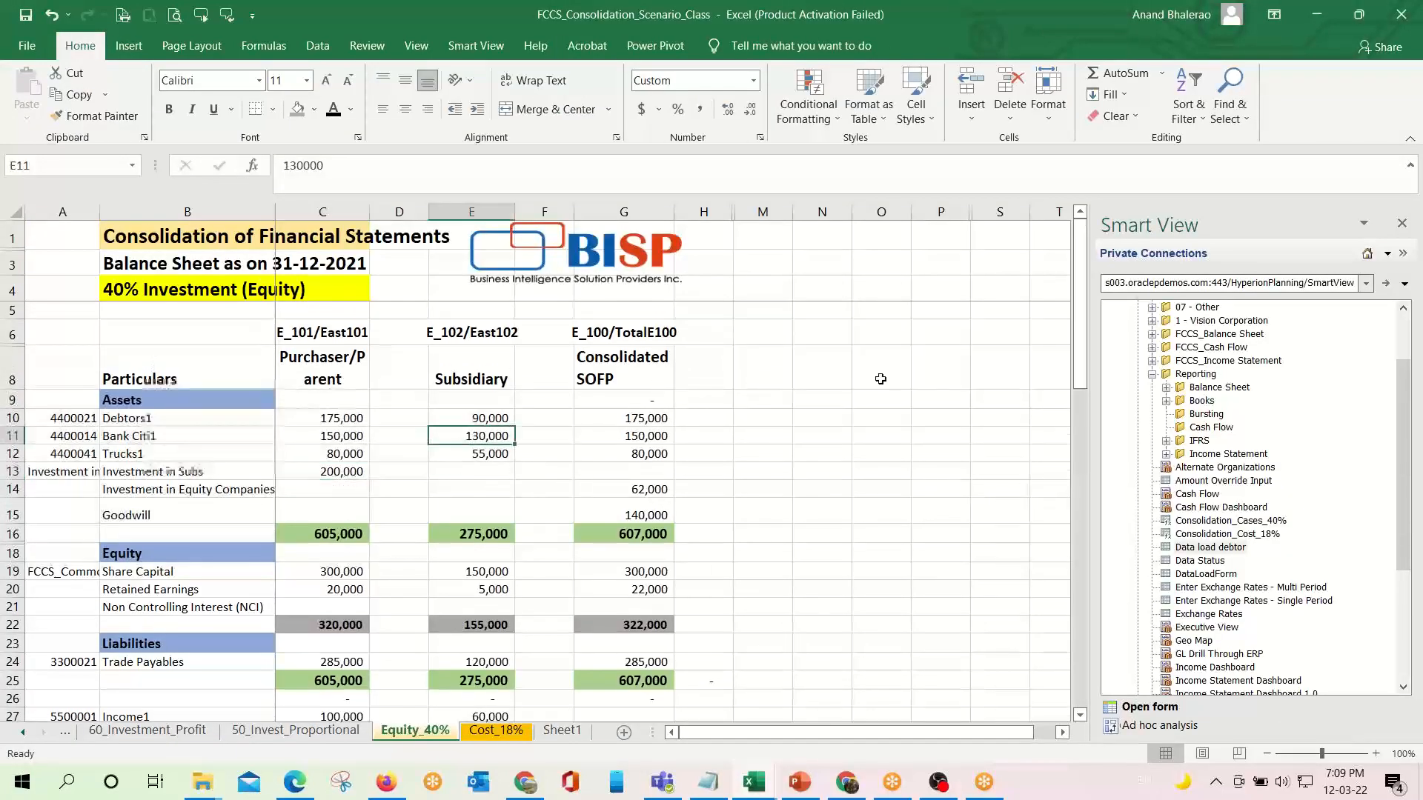
{"action": "key", "text": "alt+Tab"}
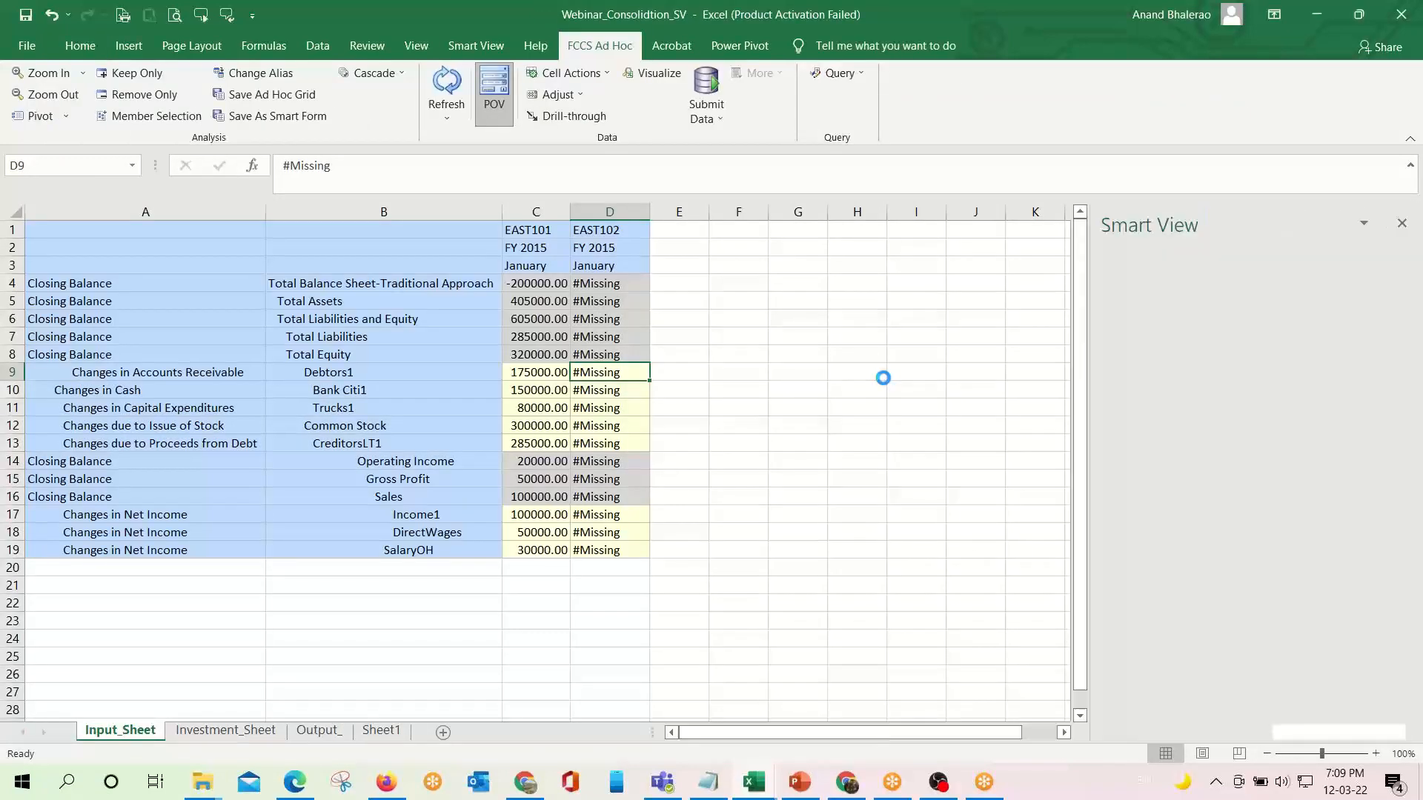
{"action": "type", "text": "90000"}
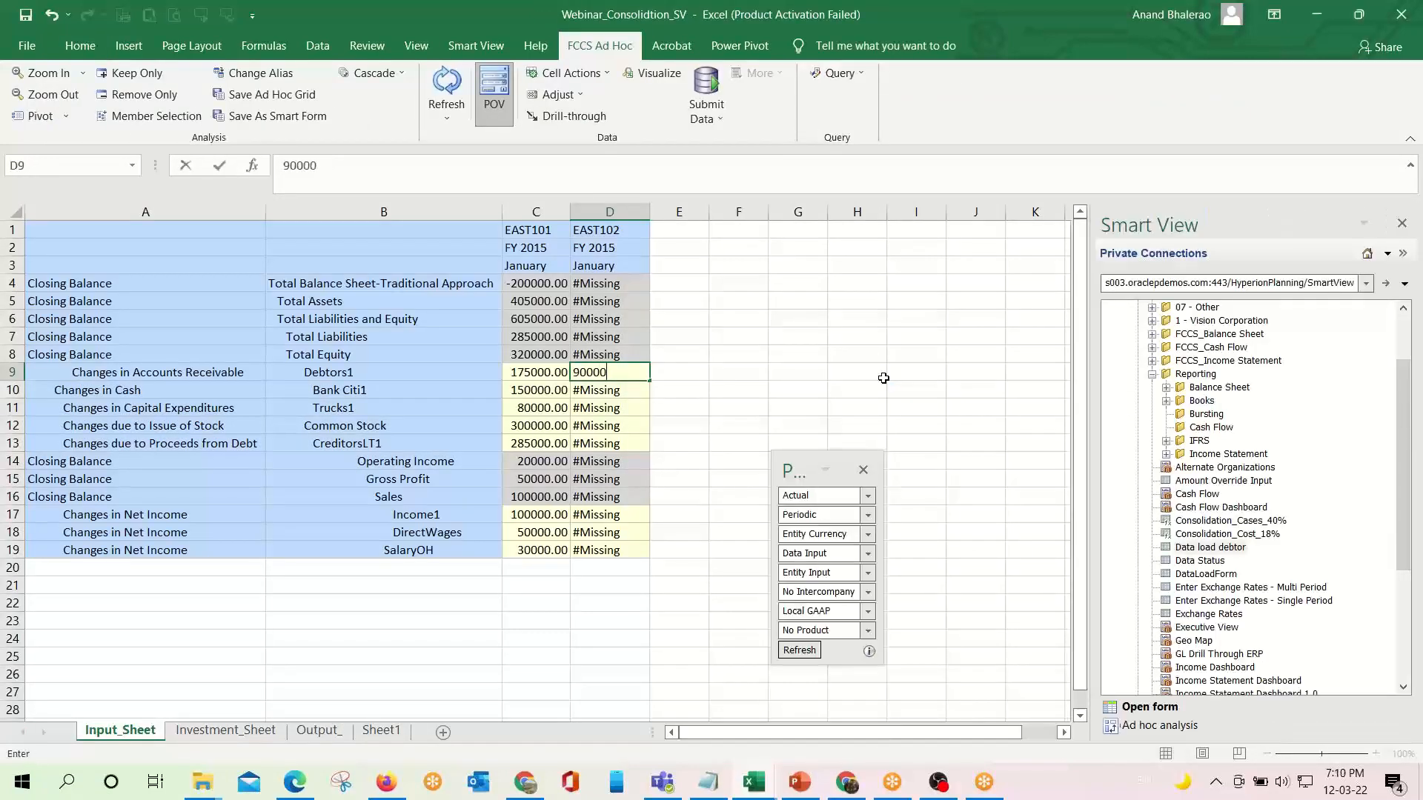
{"action": "key", "text": "Return"}
{"action": "type", "text": "130000"}
{"action": "key", "text": "Return"}
{"action": "type", "text": "500"}
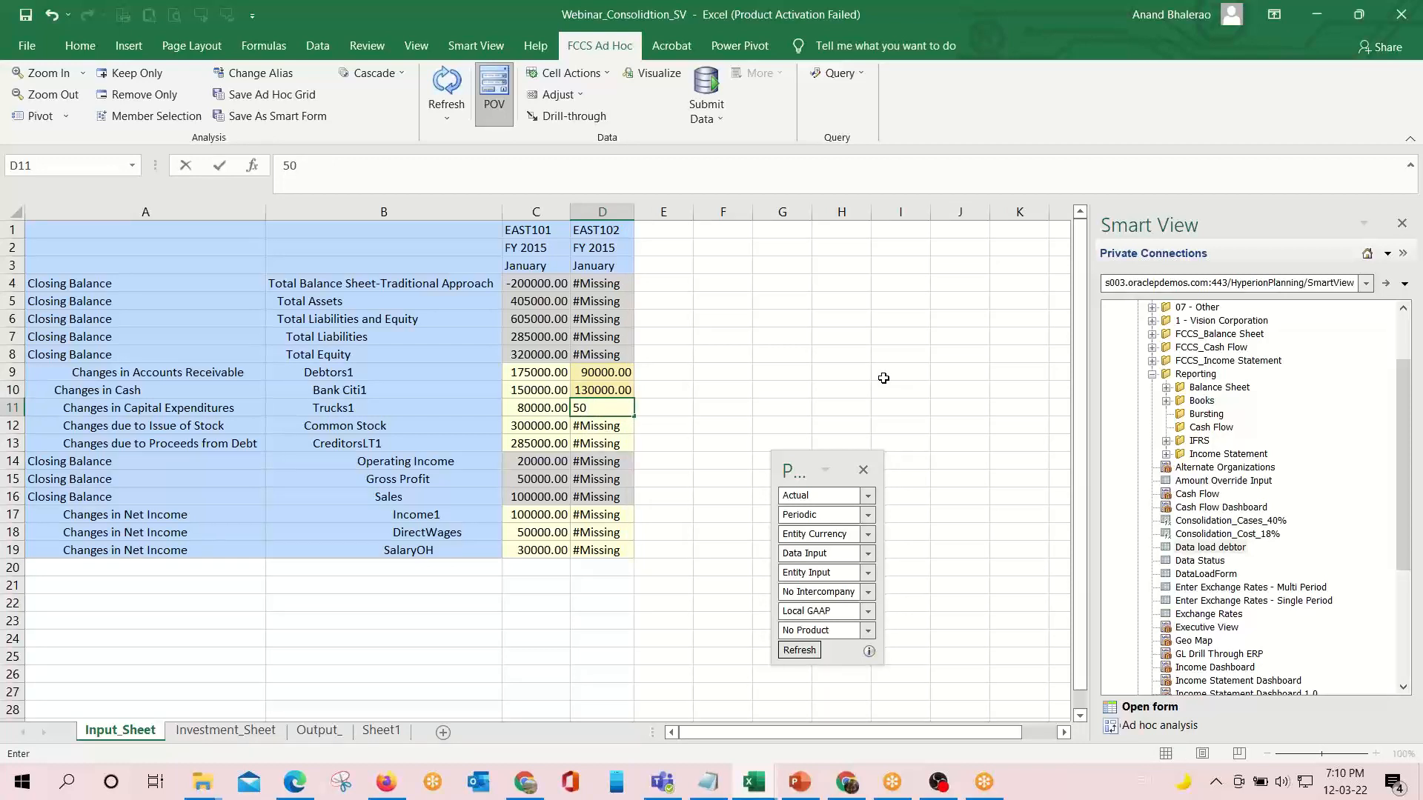
{"action": "type", "text": "5000"}
{"action": "key", "text": "Return"}
Look up the subsidiary's Share Capital on Equity_40% and enter 150000 for EAST102 Common Stock on Input_Sheet.
{"action": "key", "text": "alt+Tab"}
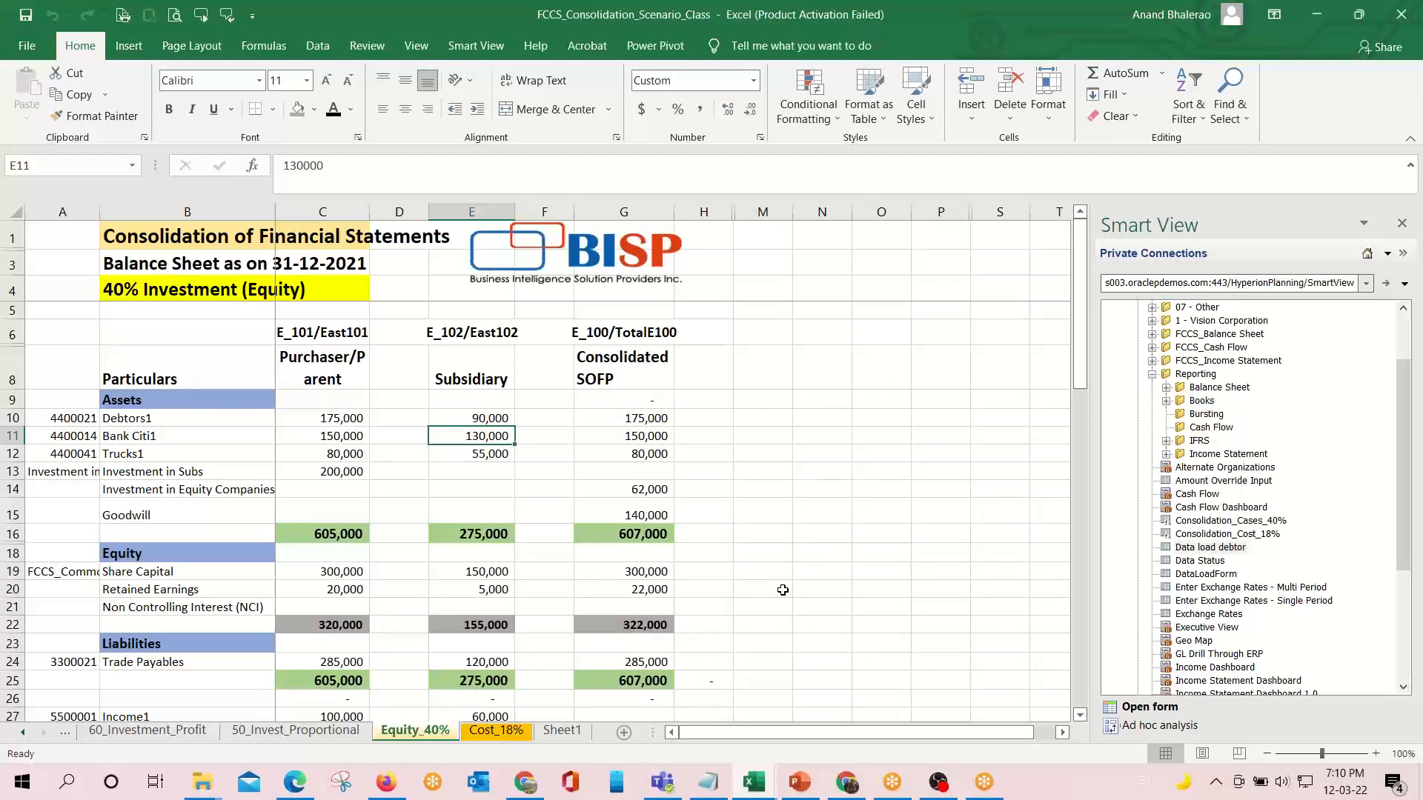
{"action": "key", "text": "alt+Tab"}
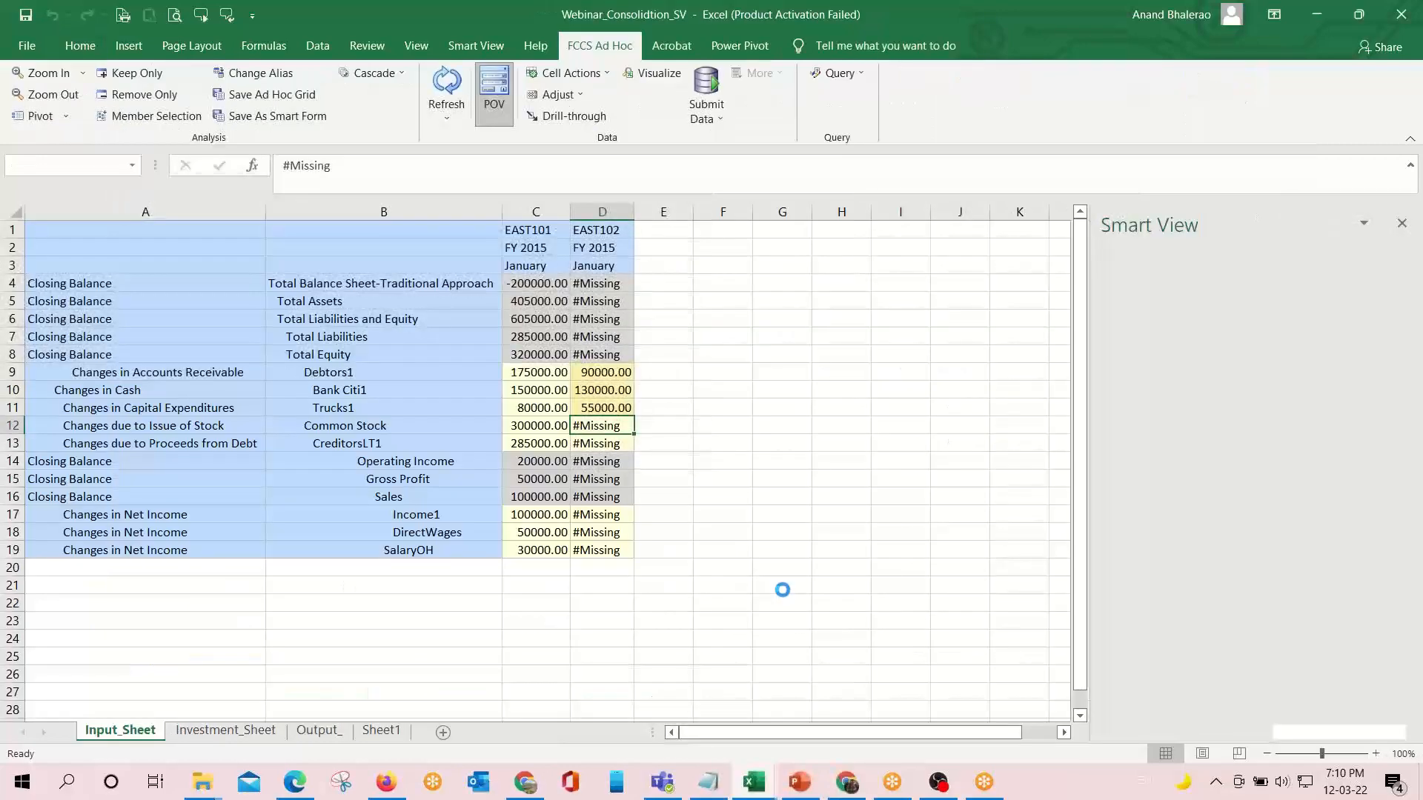
{"action": "type", "text": "150000"}
{"action": "key", "text": "Return"}
Select the EAST102 Income1 cell on Input_Sheet and look up the subsidiary's Income1, DirectWages and SalaryOH lines on Equity_40%.
{"action": "key", "text": "Down"}
{"action": "key", "text": "Down"}
{"action": "key", "text": "Down"}
{"action": "key", "text": "Down"}
{"action": "key", "text": "Down"}
{"action": "key", "text": "Down"}
{"action": "key", "text": "Down"}
{"action": "key", "text": "Down"}
{"action": "key", "text": "Down"}
{"action": "key", "text": "Down"}
{"action": "key", "text": "Down"}
{"action": "key", "text": "Up"}
{"action": "key", "text": "Up"}
{"action": "key", "text": "Up"}
{"action": "key", "text": "Up"}
{"action": "key", "text": "Up"}
{"action": "key", "text": "Up"}
{"action": "key", "text": "Up"}
{"action": "key", "text": "Up"}
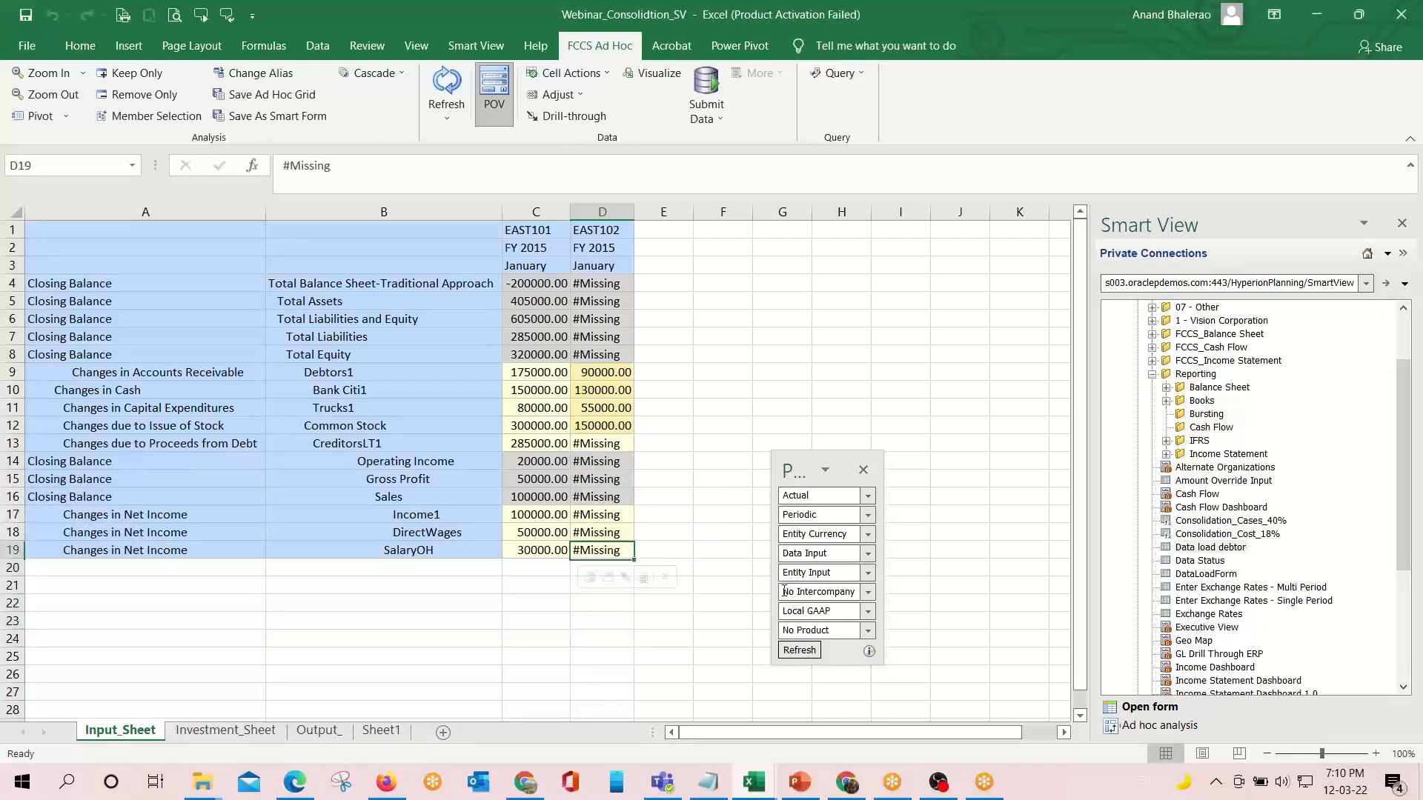
{"action": "key", "text": "Down"}
{"action": "key", "text": "Down"}
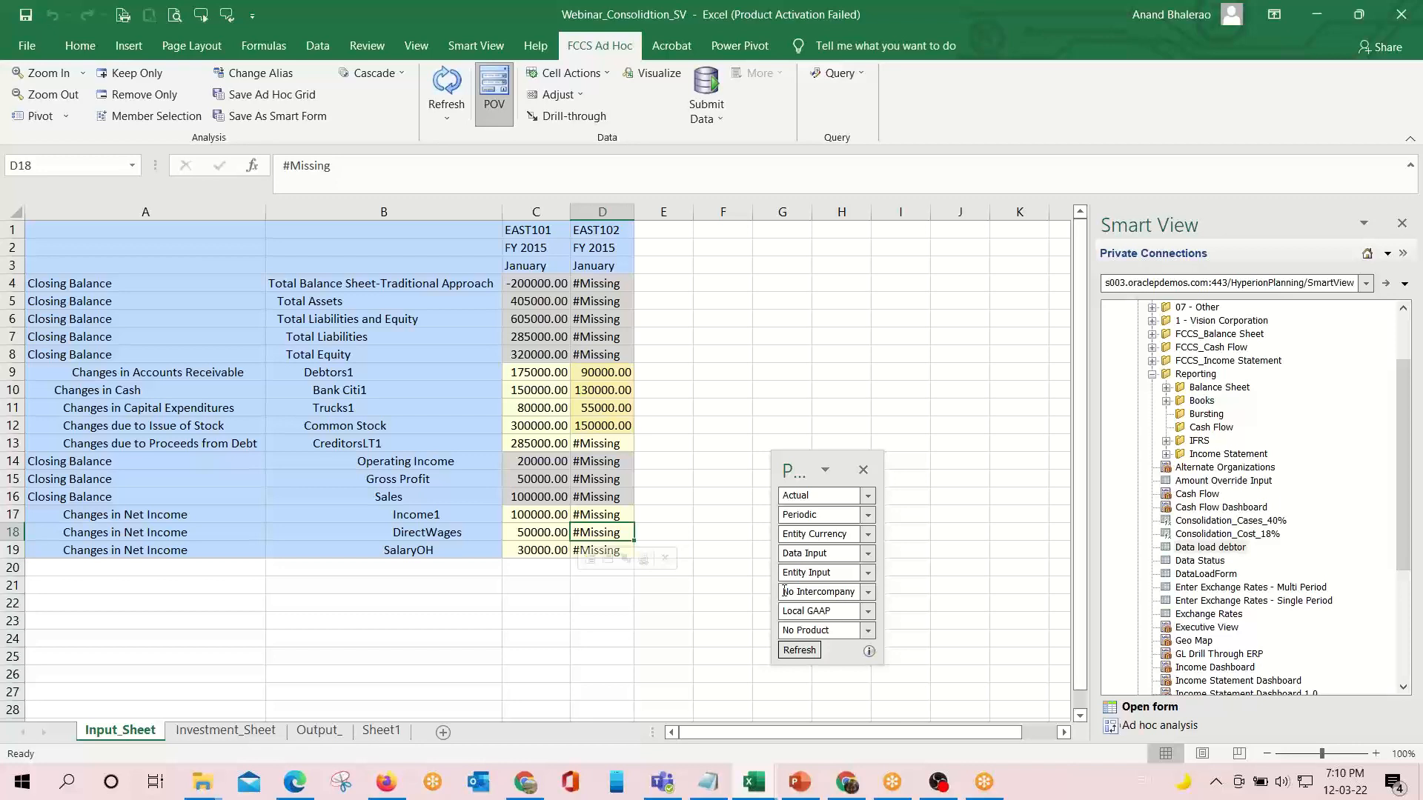
{"action": "key", "text": "Up"}
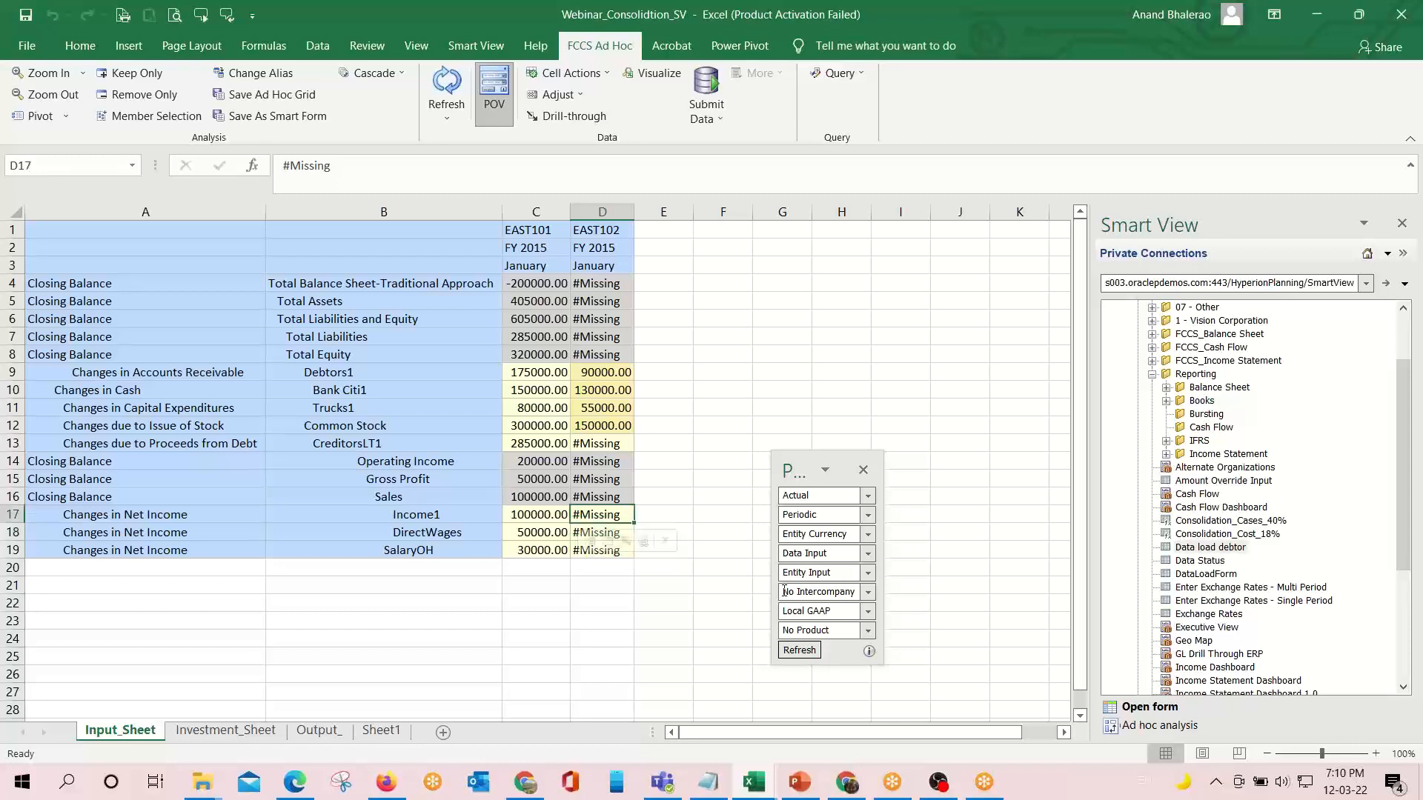
{"action": "key", "text": "alt+Tab"}
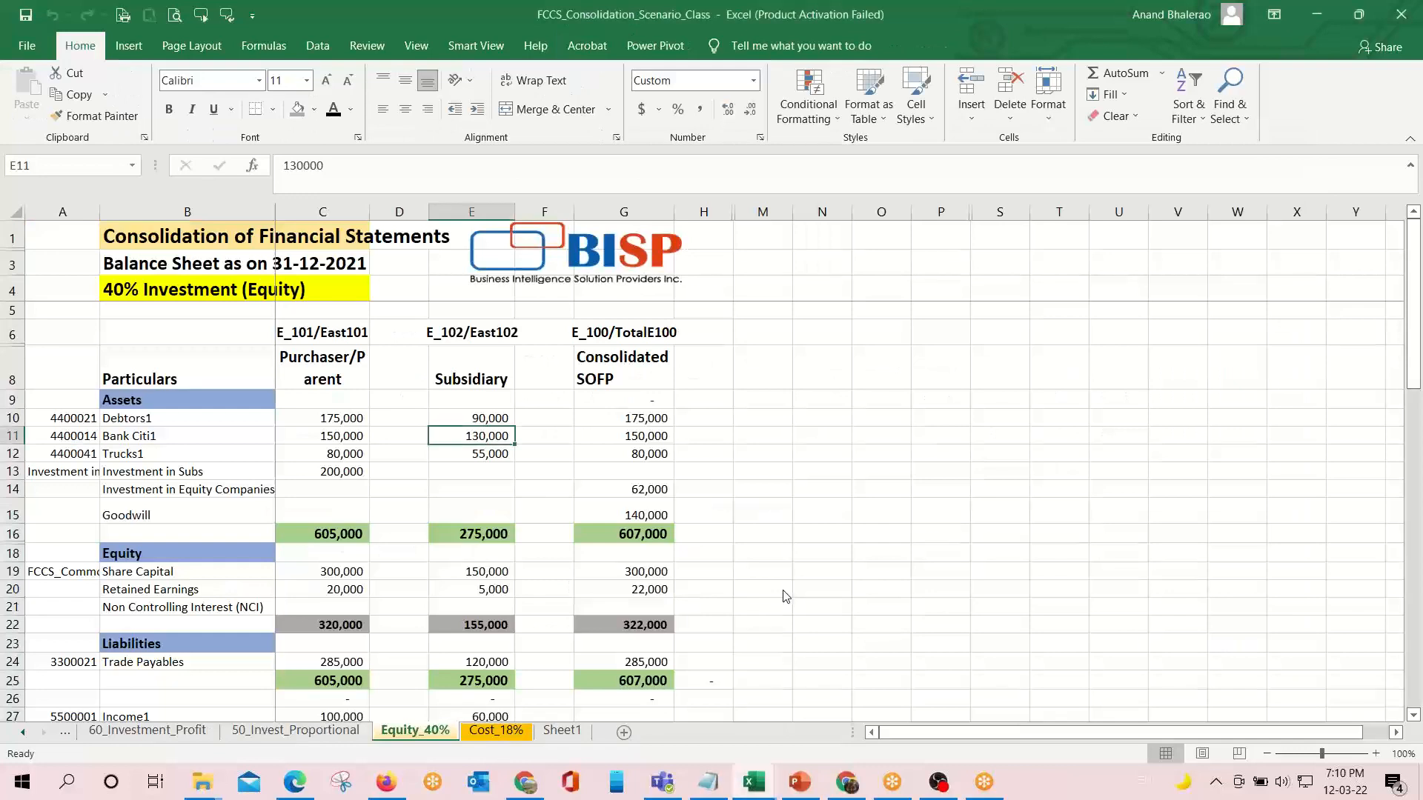
{"action": "scroll", "coordinate": [608, 691], "scroll_direction": "down", "scroll_amount": 2}
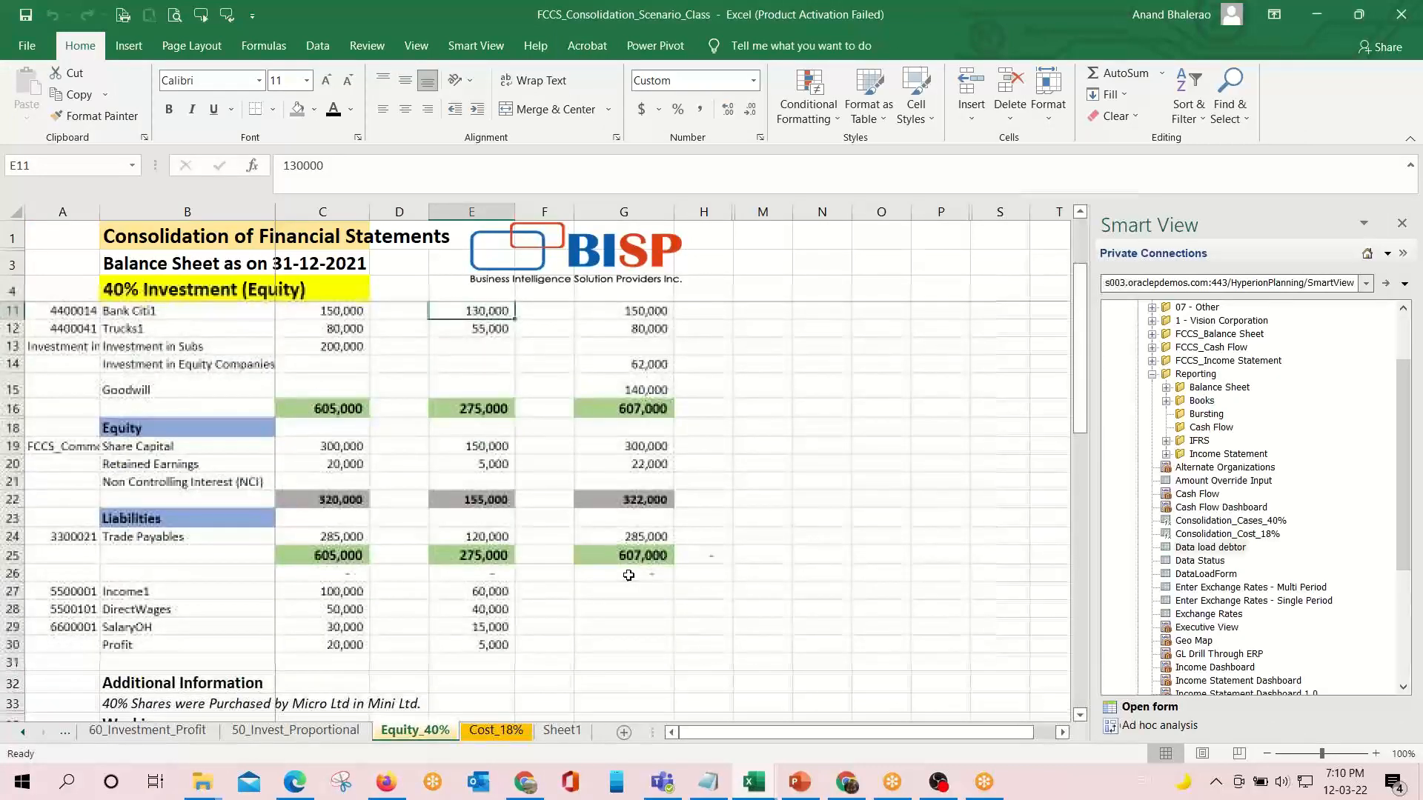
{"action": "left_click", "coordinate": [474, 446]}
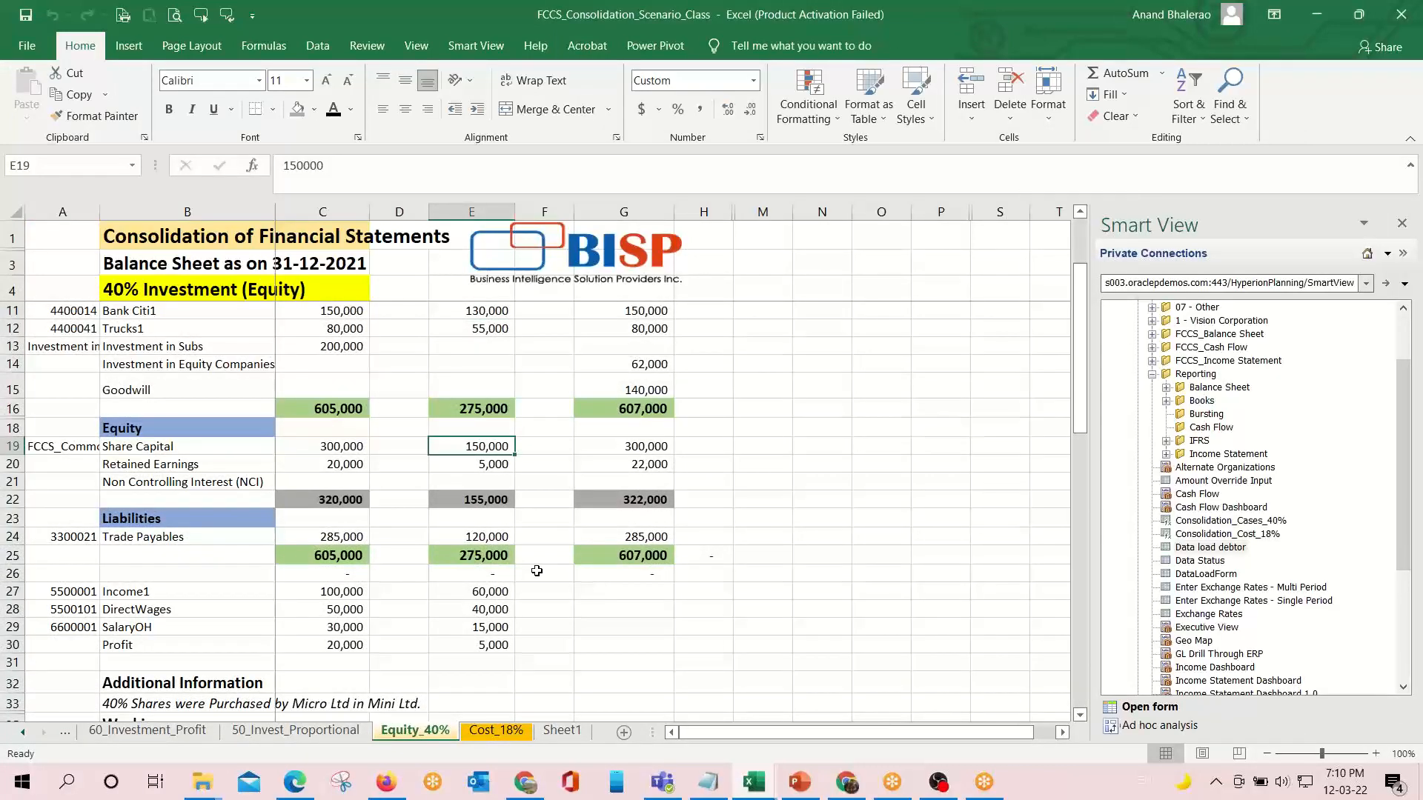
{"action": "left_click", "coordinate": [485, 606]}
{"action": "key", "text": "Down"}
{"action": "key", "text": "alt+Tab"}
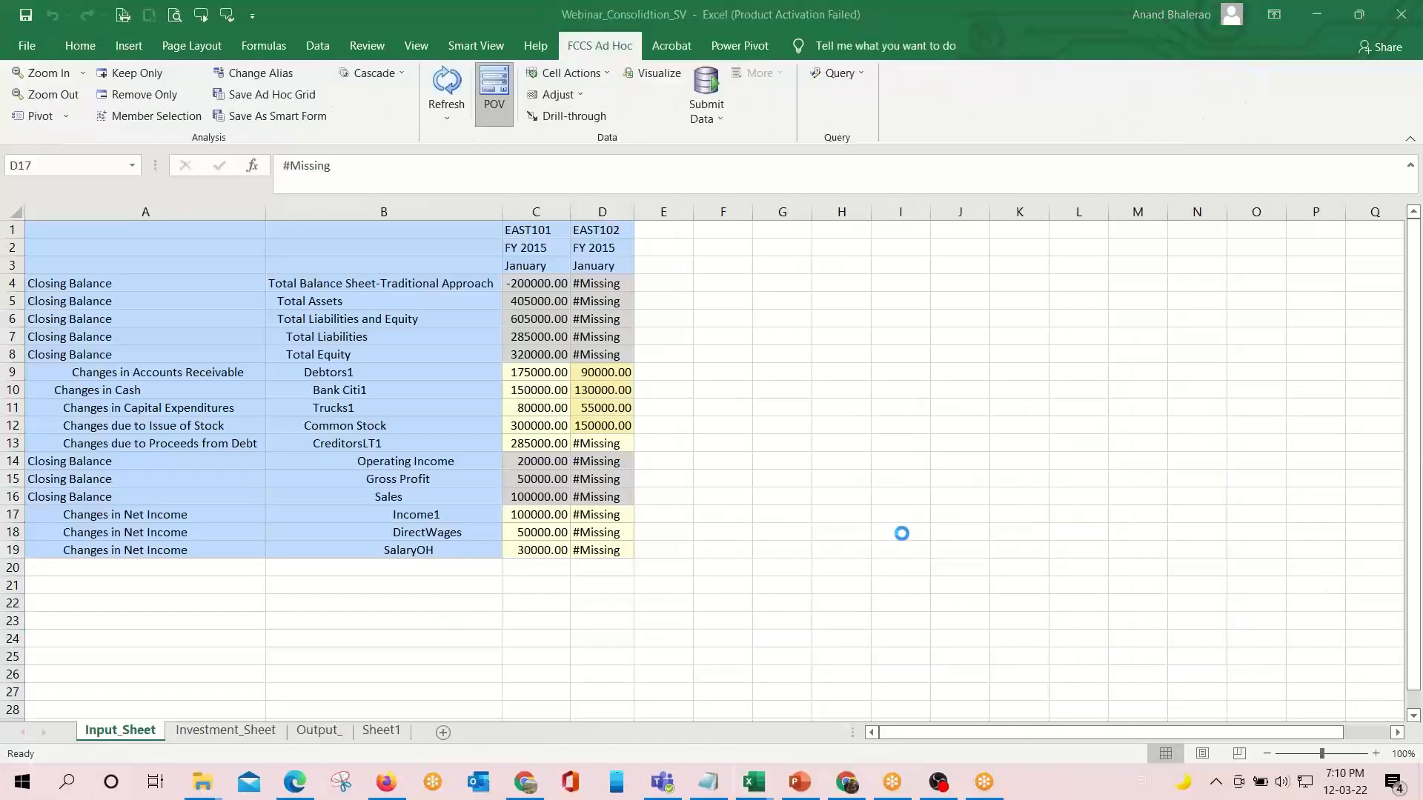
Enter 60000 for Income1, 40000 for DirectWages and 15000 for SalaryOH under EAST102 on Input_Sheet.
{"action": "type", "text": "60000"}
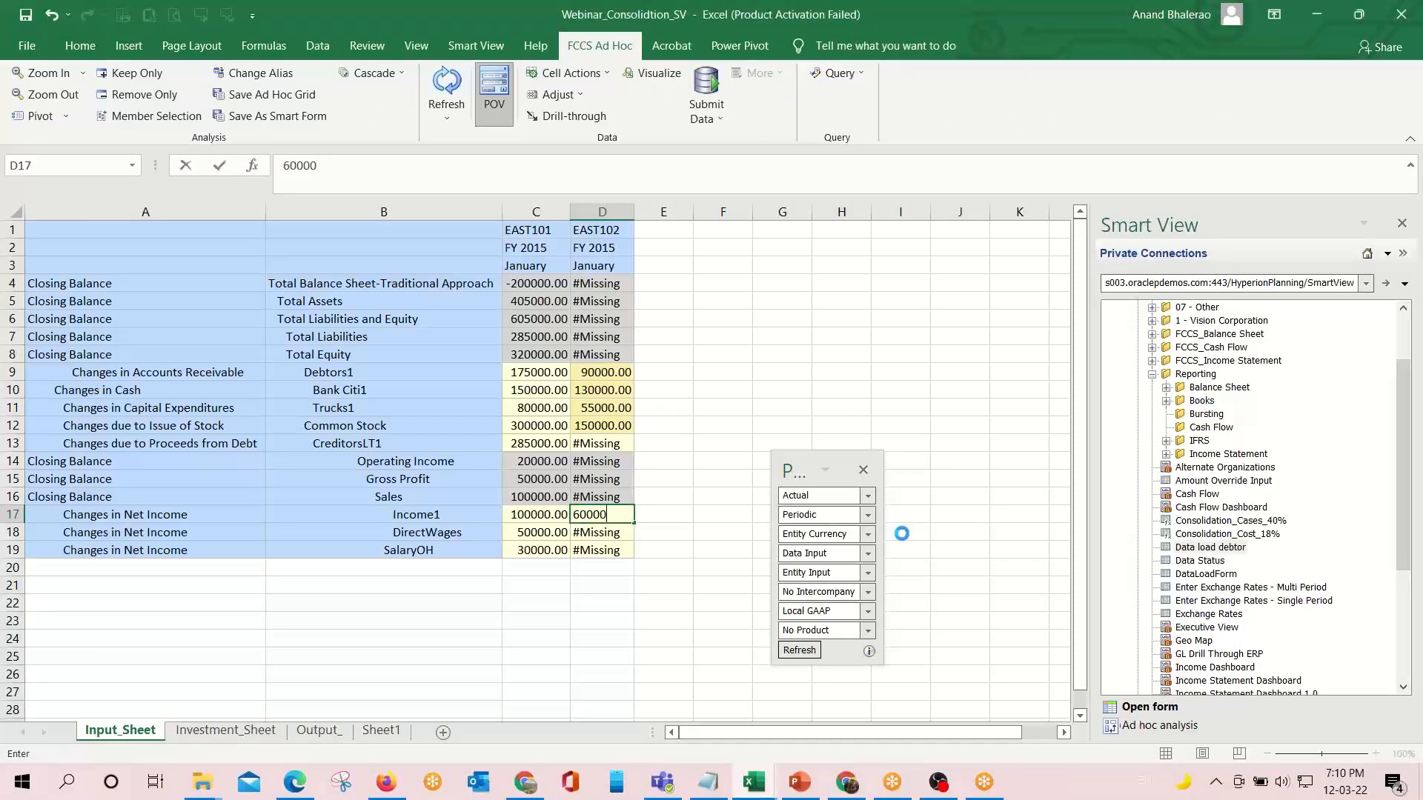
{"action": "key", "text": "Return"}
{"action": "type", "text": "40000"}
{"action": "key", "text": "Return"}
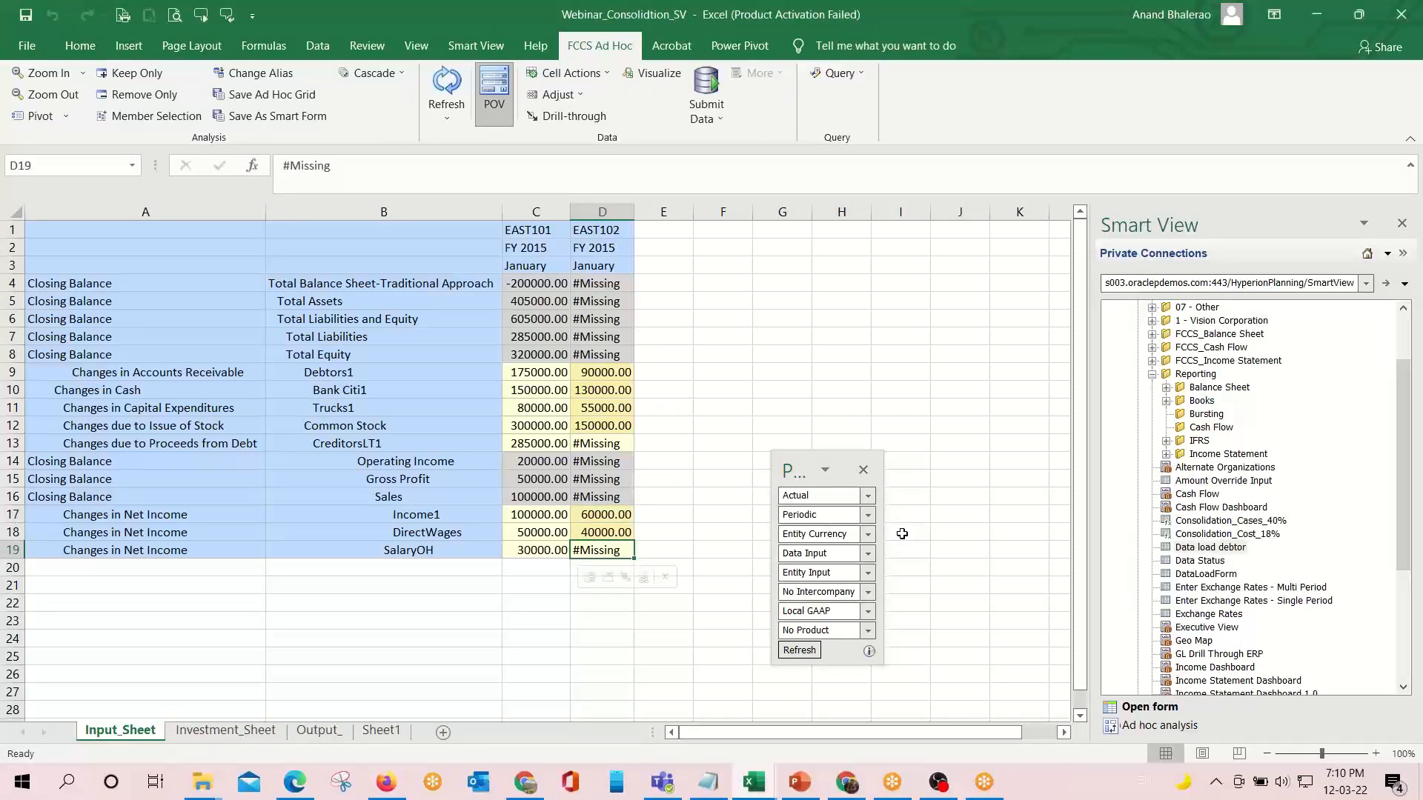
{"action": "type", "text": "1500"}
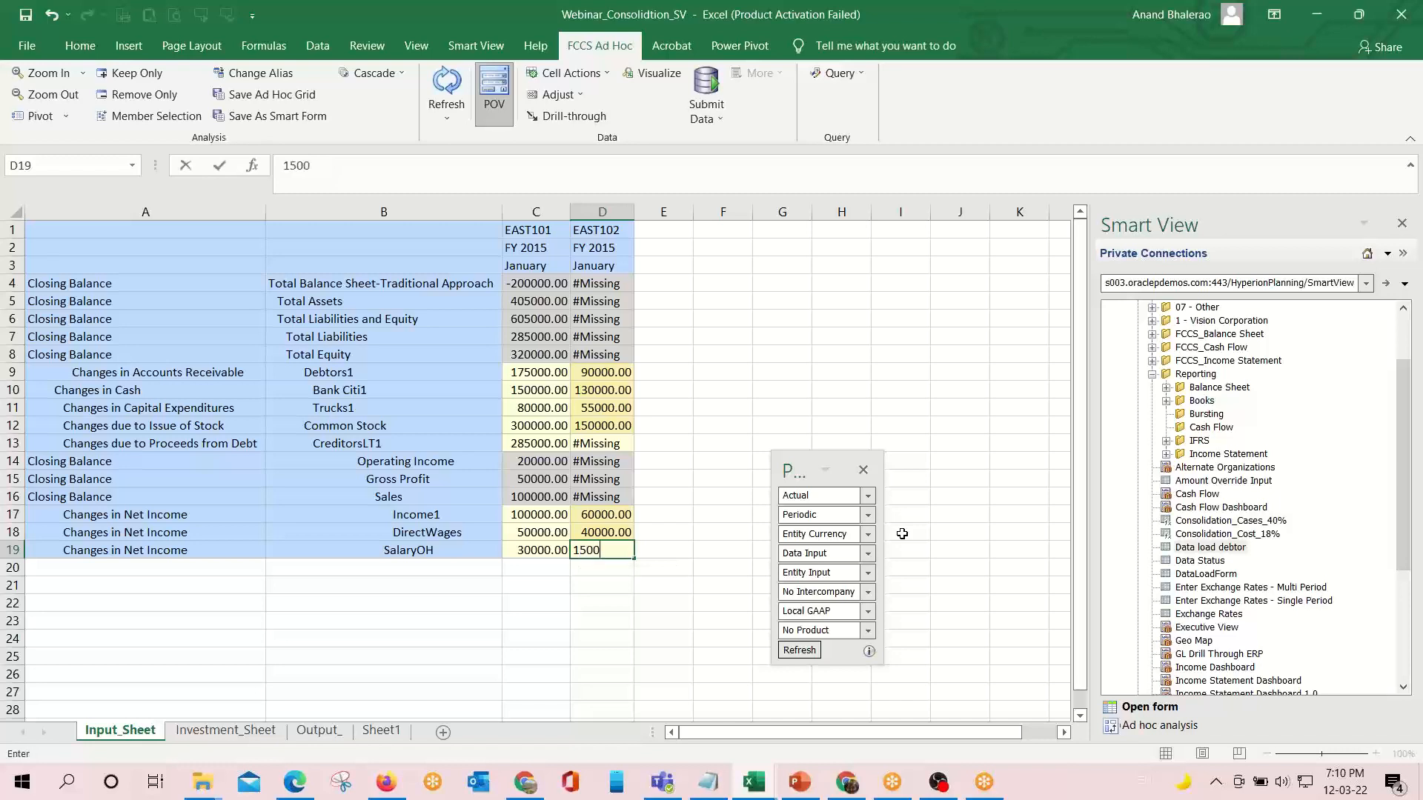
{"action": "key", "text": "Return"}
{"action": "key", "text": "Up"}
Check the subsidiary's figures on Equity_40%, return to Input_Sheet and submit the EAST102 data to FCCS.
{"action": "key", "text": "alt+Tab"}
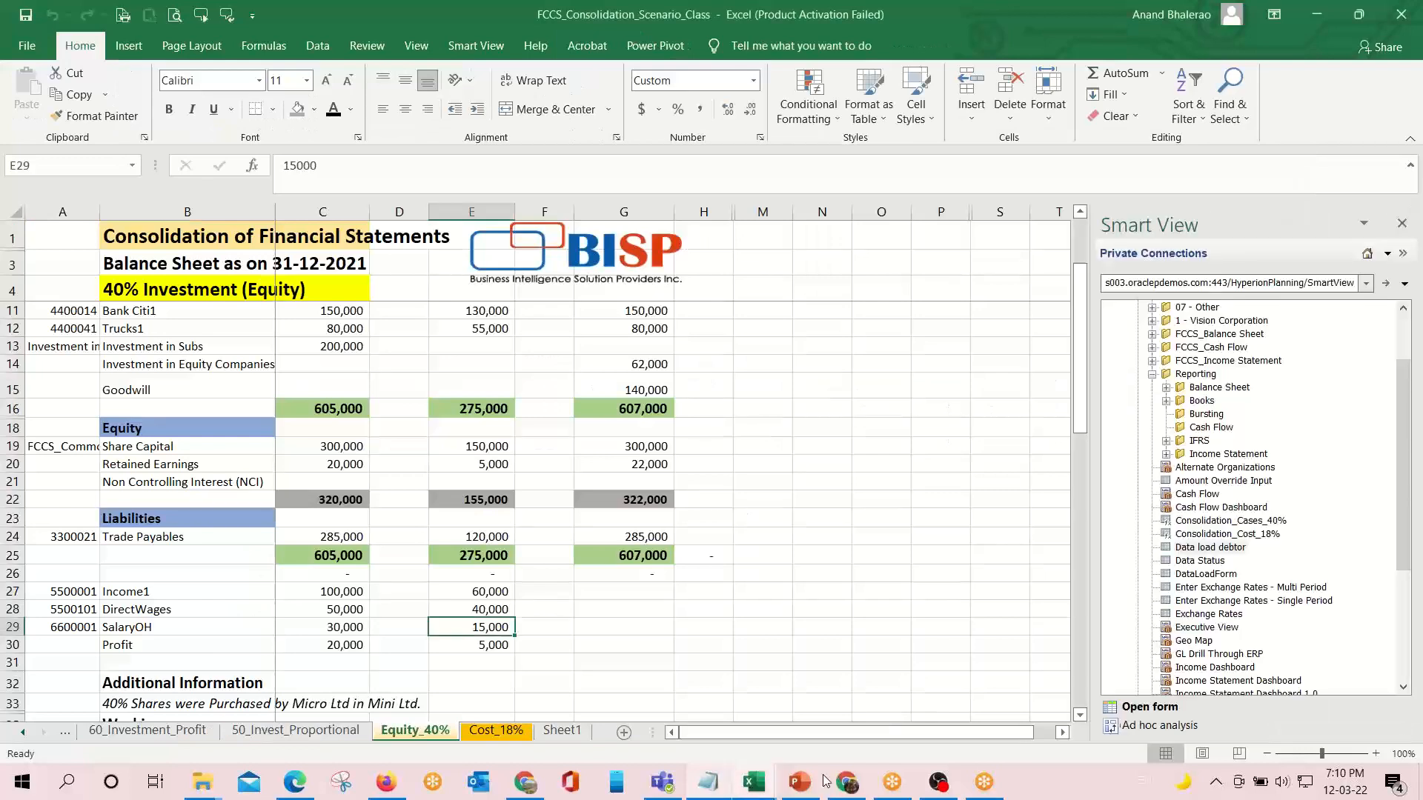
{"action": "mouse_move", "coordinate": [819, 782]}
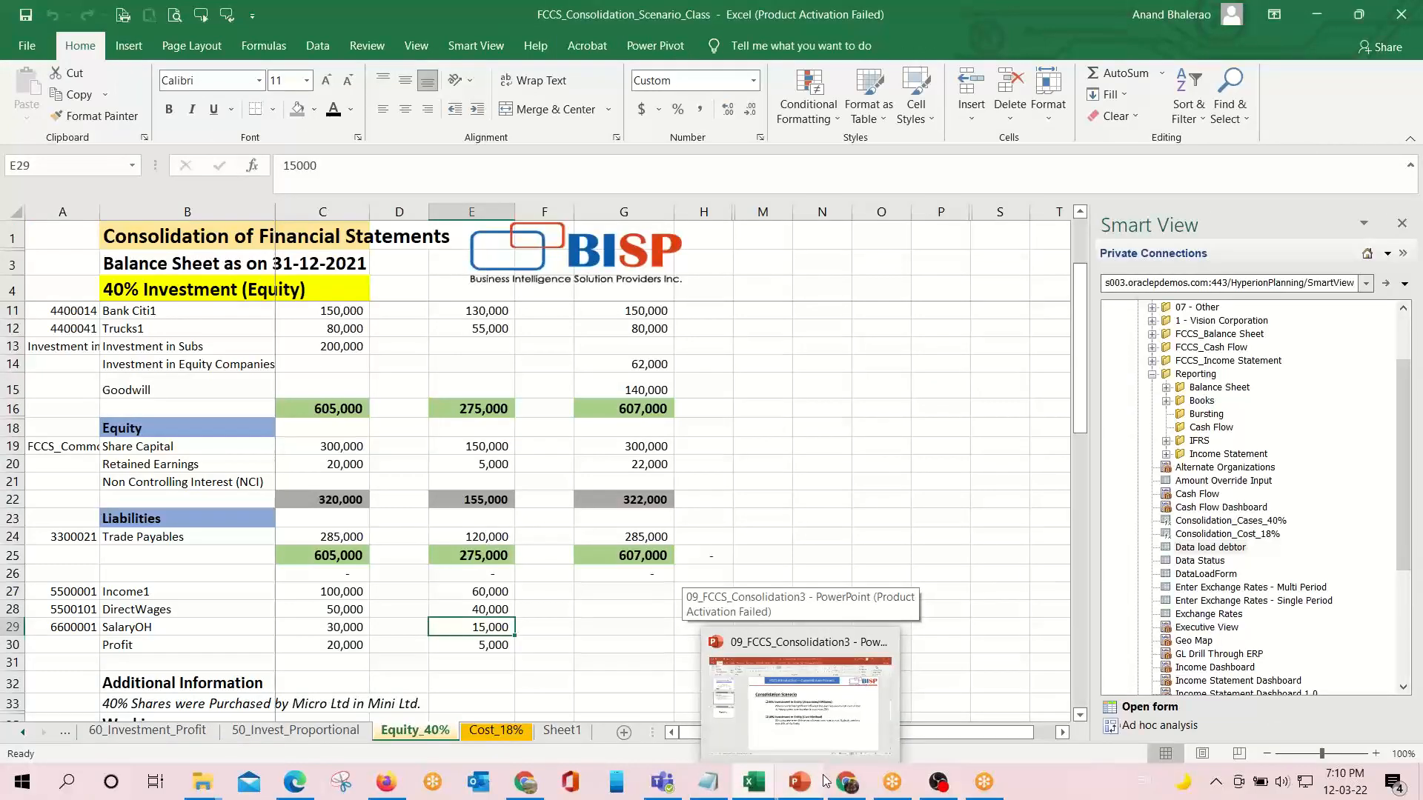
{"action": "key", "text": "alt+Tab"}
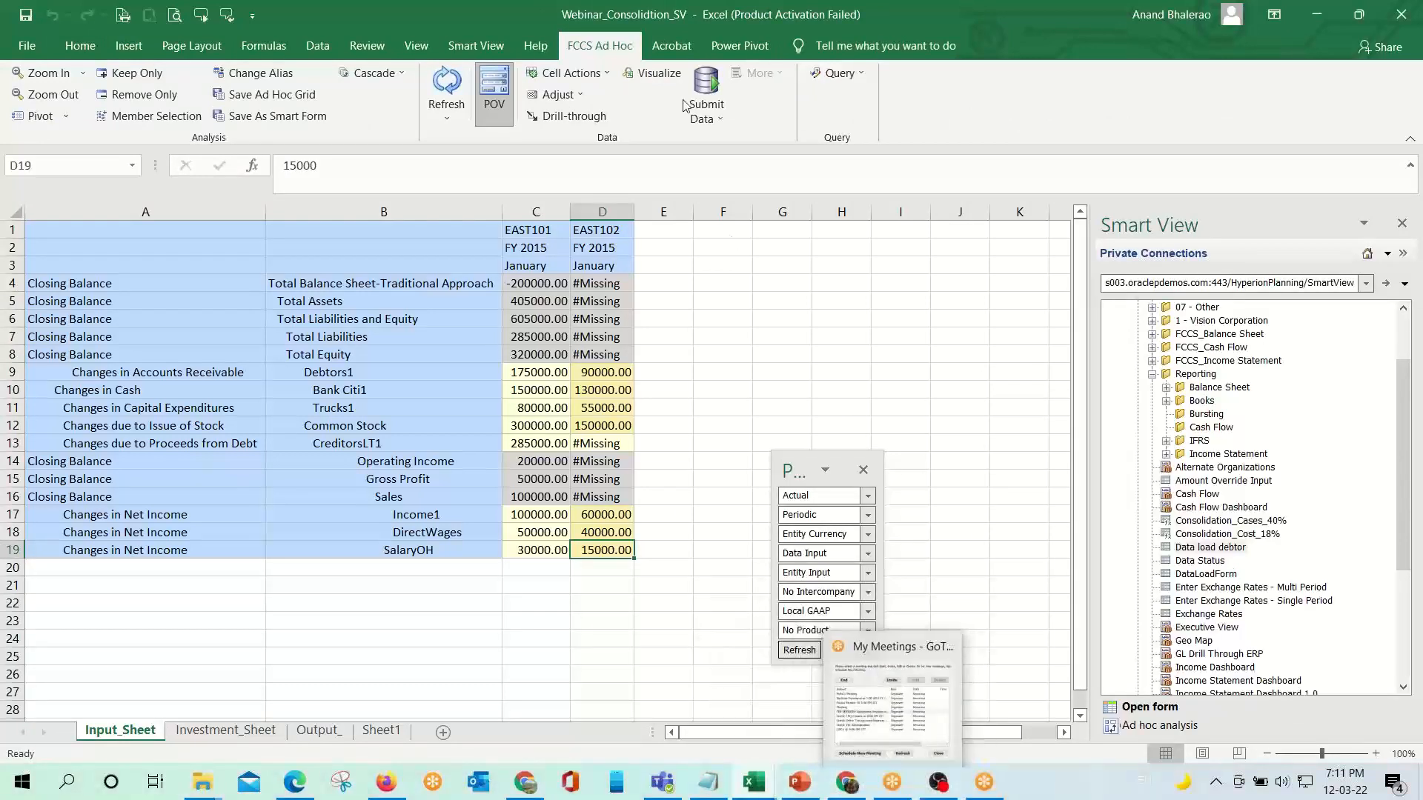
{"action": "left_click", "coordinate": [708, 87]}
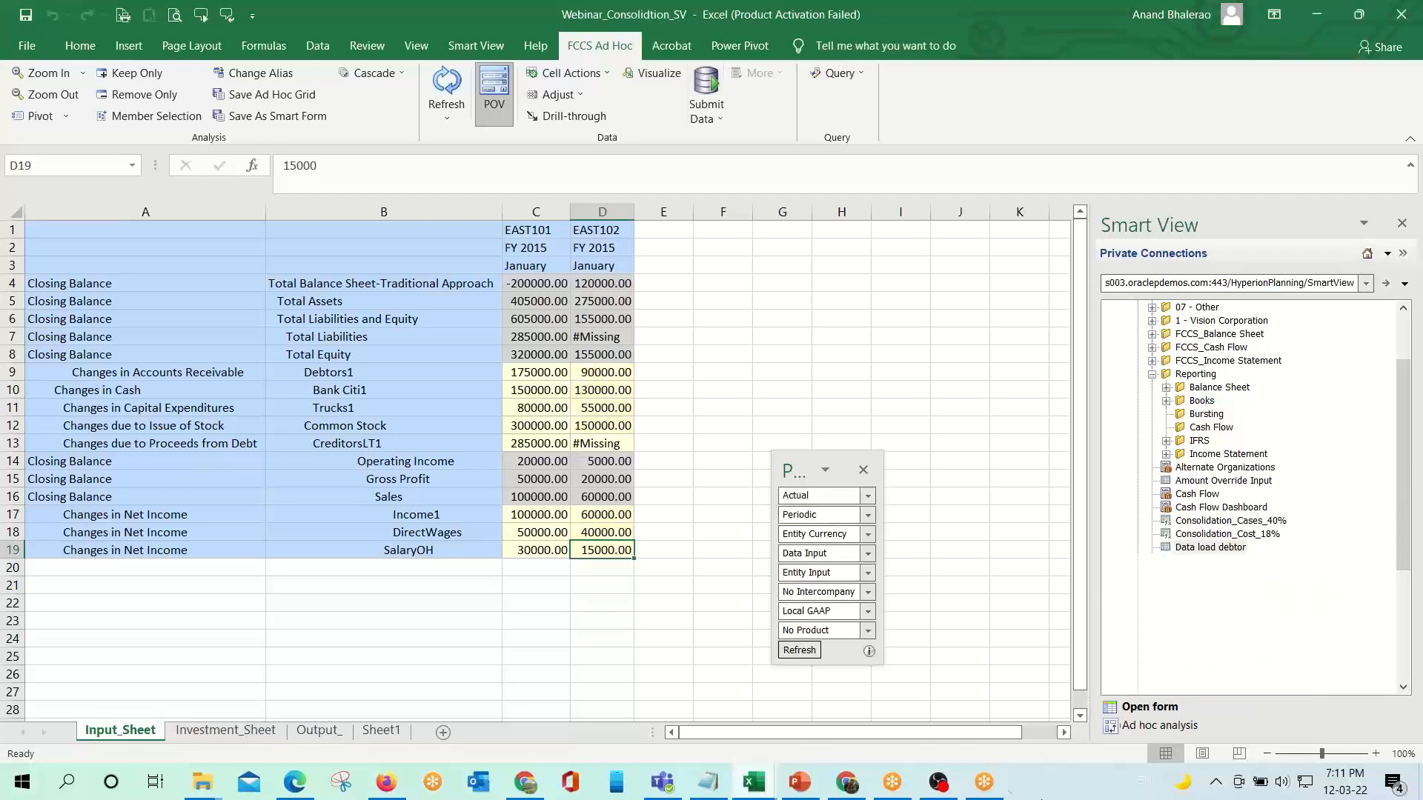
Select the EAST102 CreditorsLT1 cell on Input_Sheet and look up the subsidiary's Trade Payables on Equity_40%.
{"action": "left_click", "coordinate": [601, 444]}
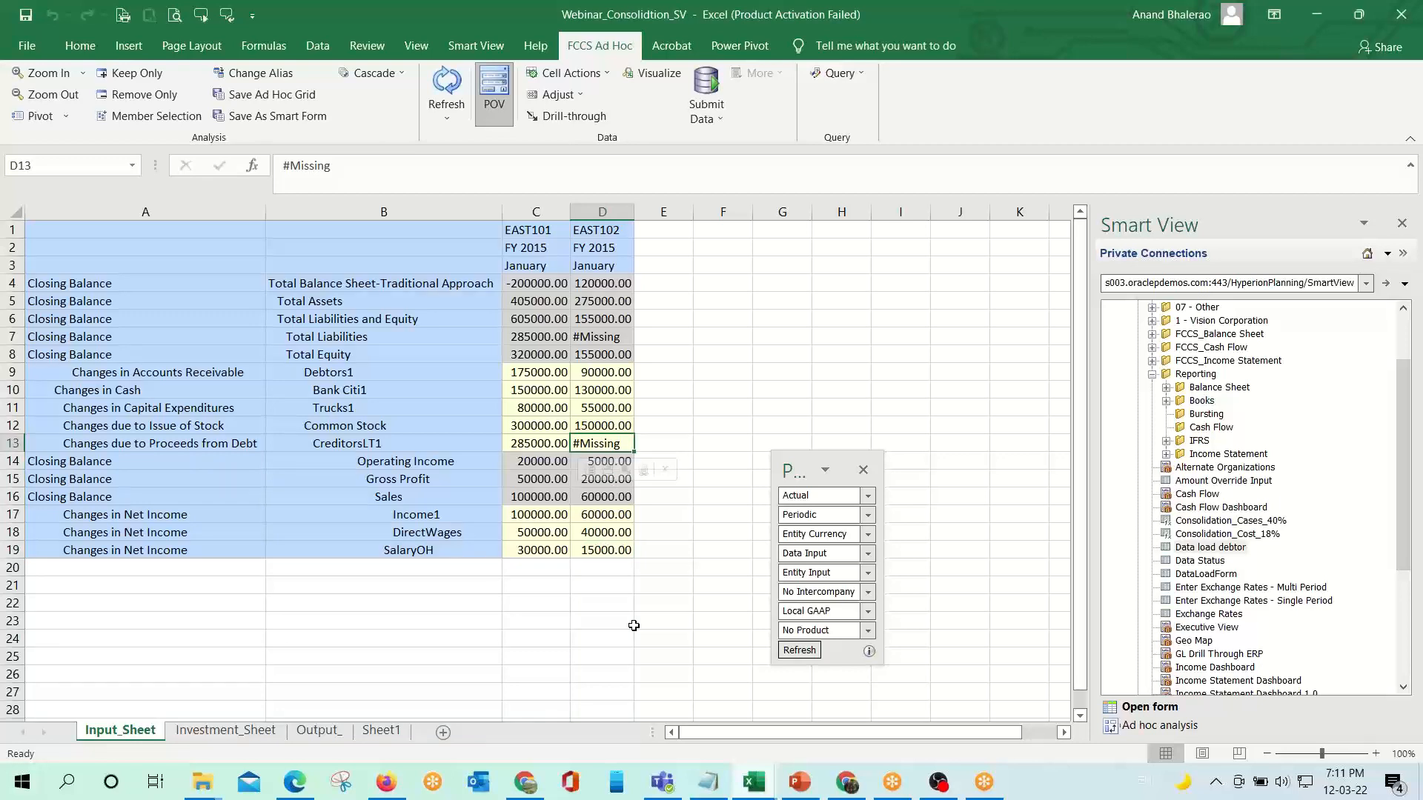
{"action": "key", "text": "alt+Tab"}
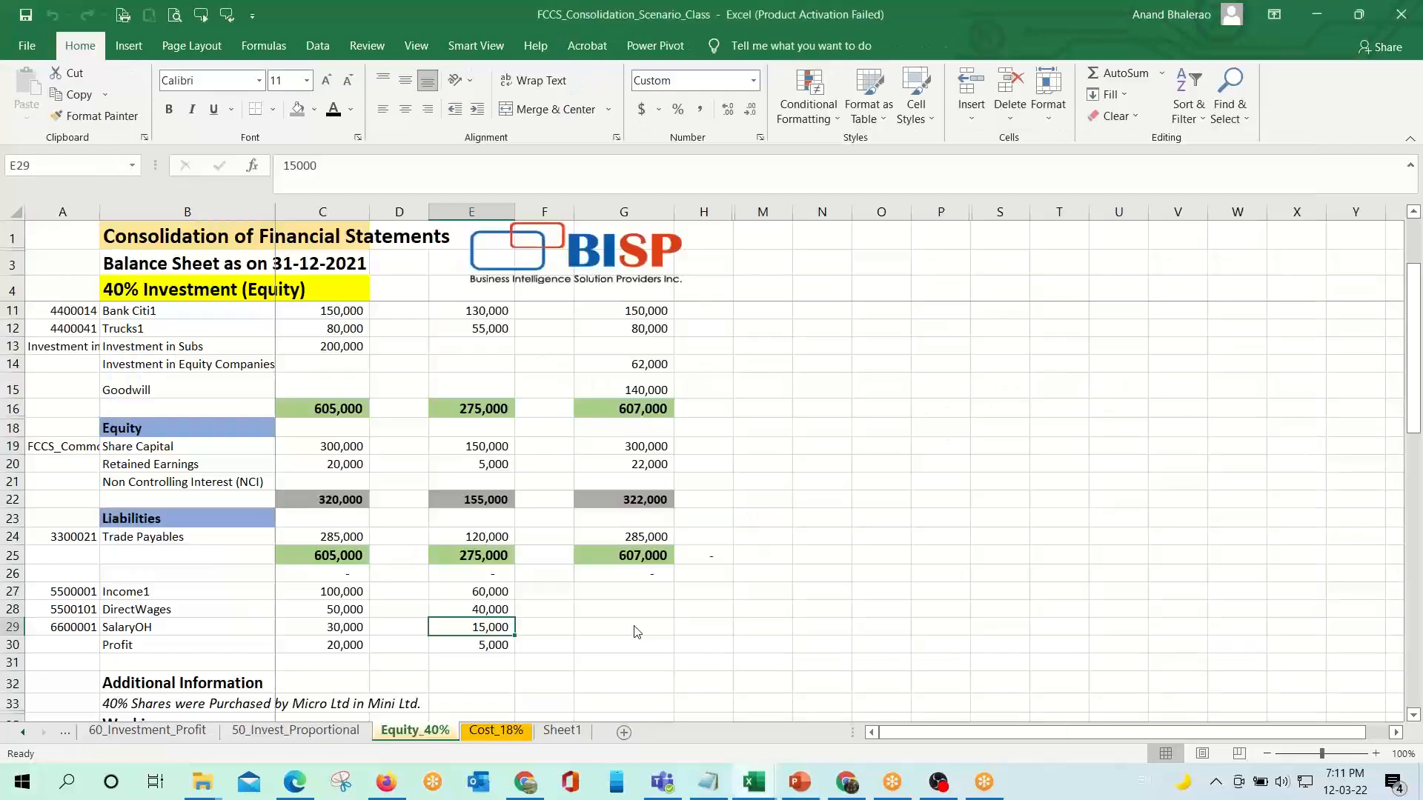
{"action": "key", "text": "Up"}
{"action": "key", "text": "Up"}
{"action": "key", "text": "Up"}
{"action": "key", "text": "Up"}
{"action": "key", "text": "Up"}
{"action": "key", "text": "Up"}
{"action": "key", "text": "Up"}
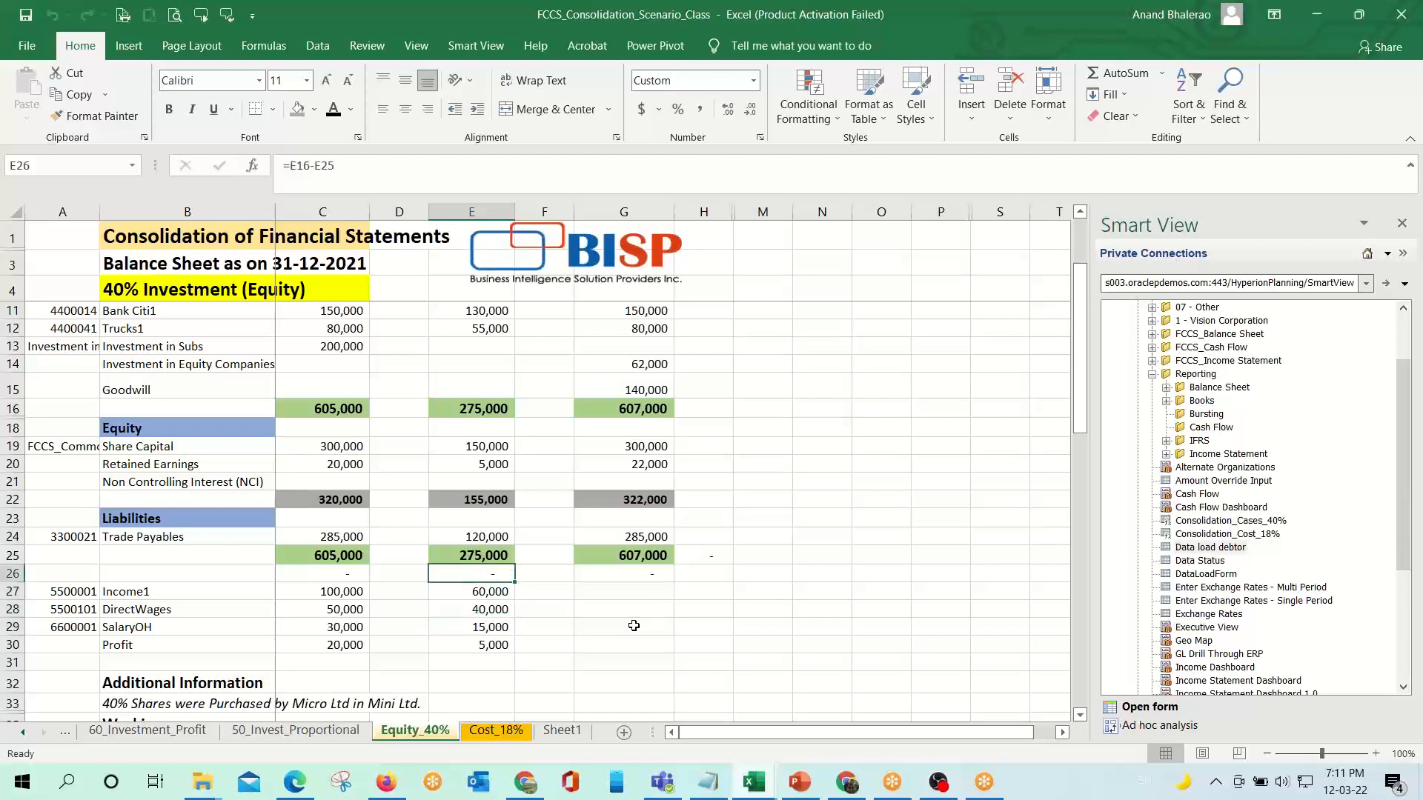
{"action": "key", "text": "Down"}
{"action": "key", "text": "Down"}
{"action": "key", "text": "alt+Tab"}
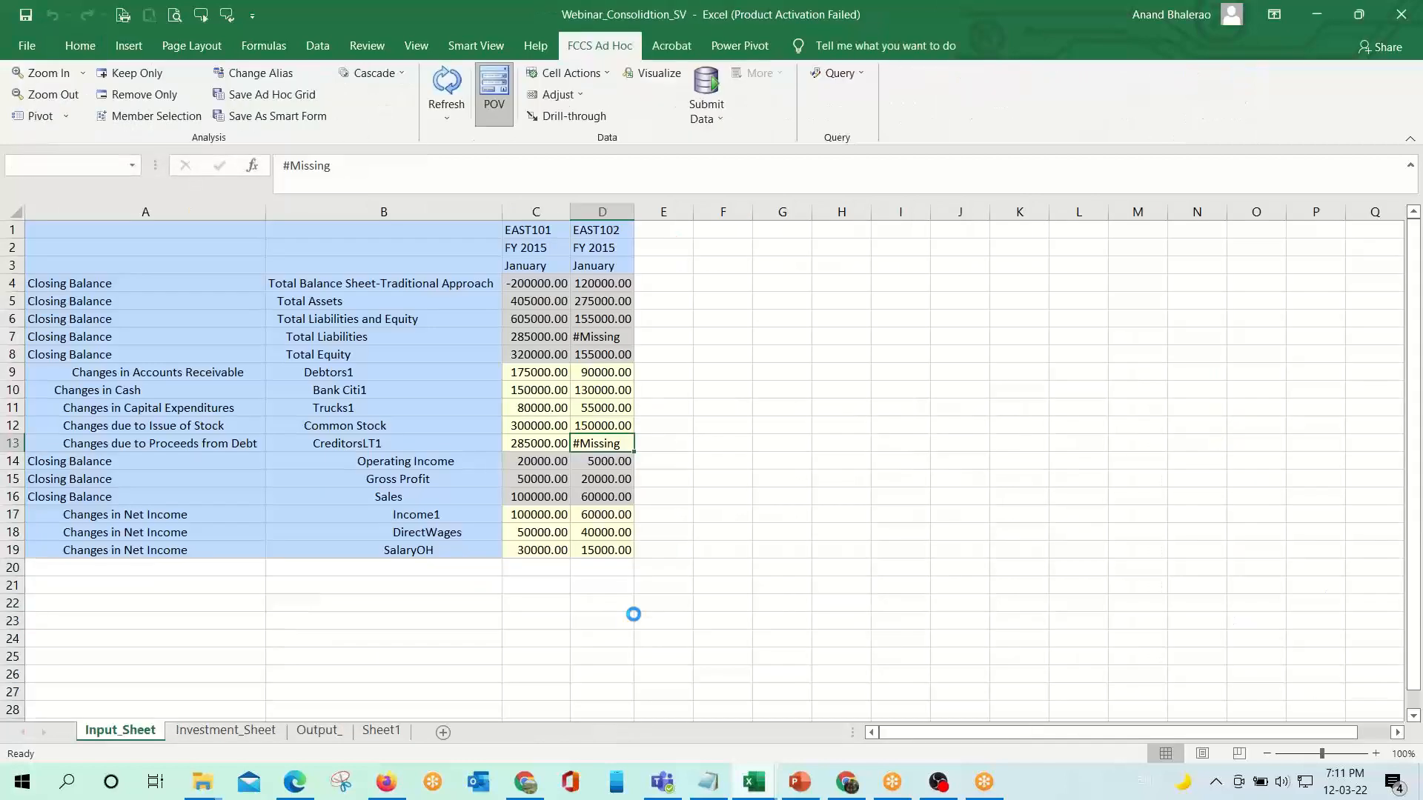
Enter 120000 for EAST102 CreditorsLT1 on Input_Sheet, submit the data to FCCS and refresh the grid.
{"action": "left_click", "coordinate": [598, 283]}
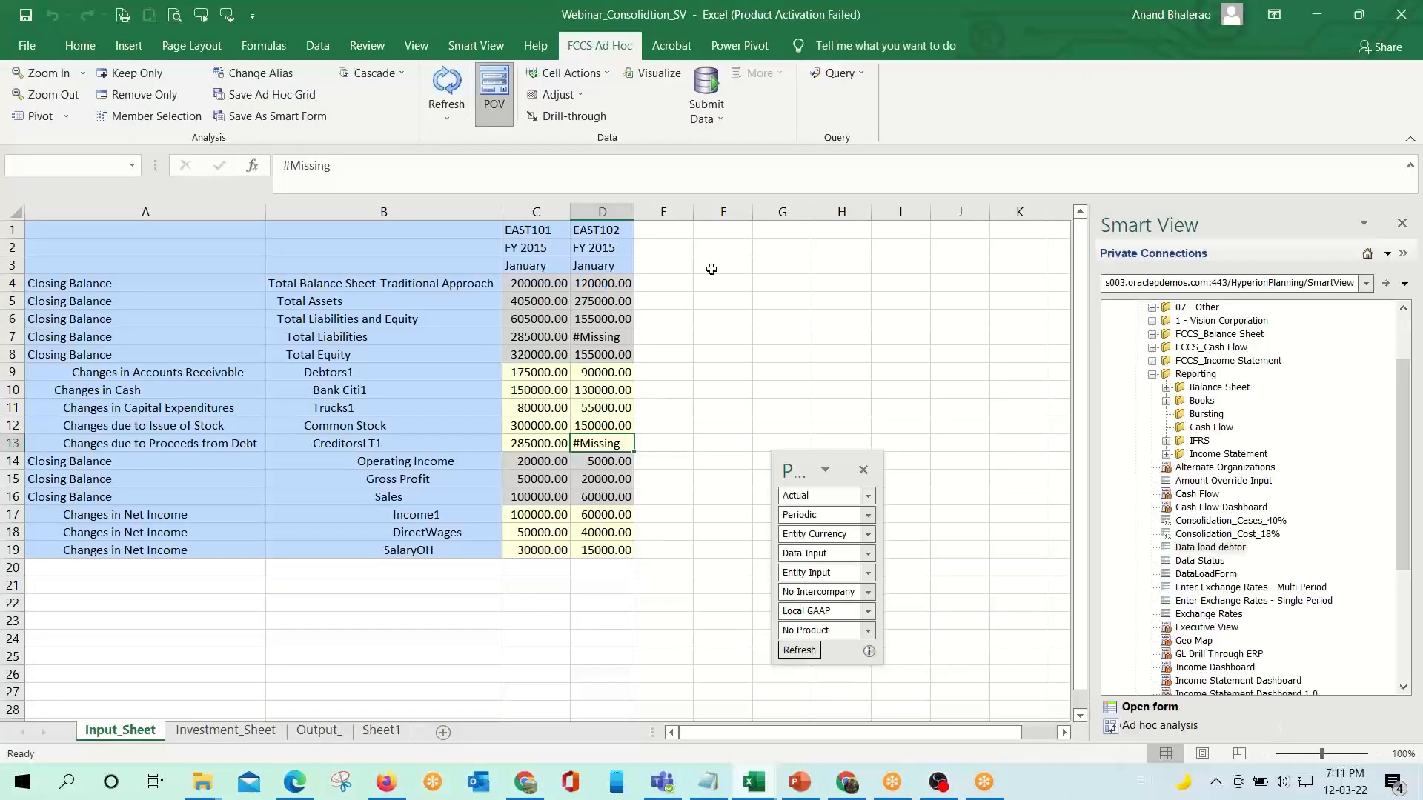
{"action": "left_click", "coordinate": [596, 443]}
{"action": "type", "text": "120000"}
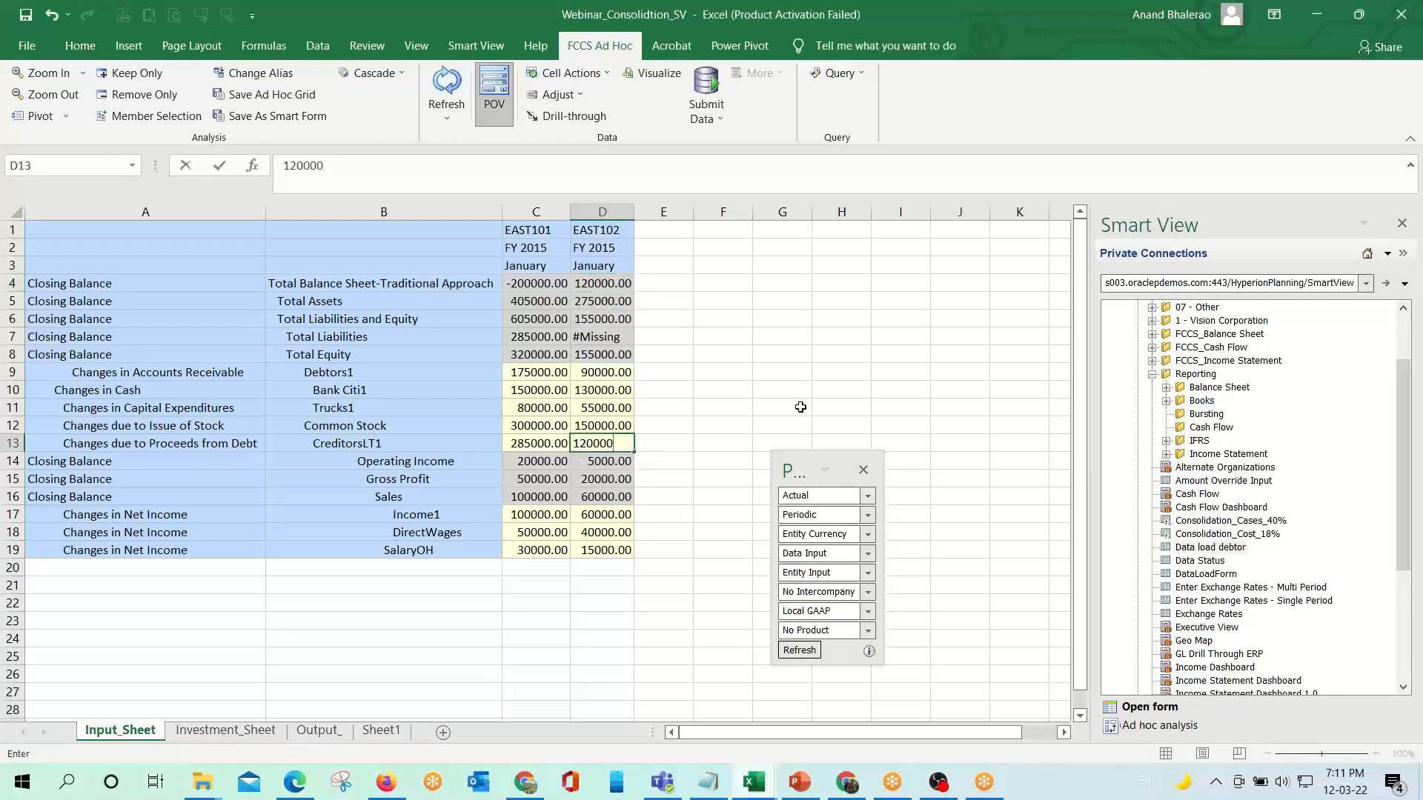
{"action": "key", "text": "Return"}
{"action": "key", "text": "Up"}
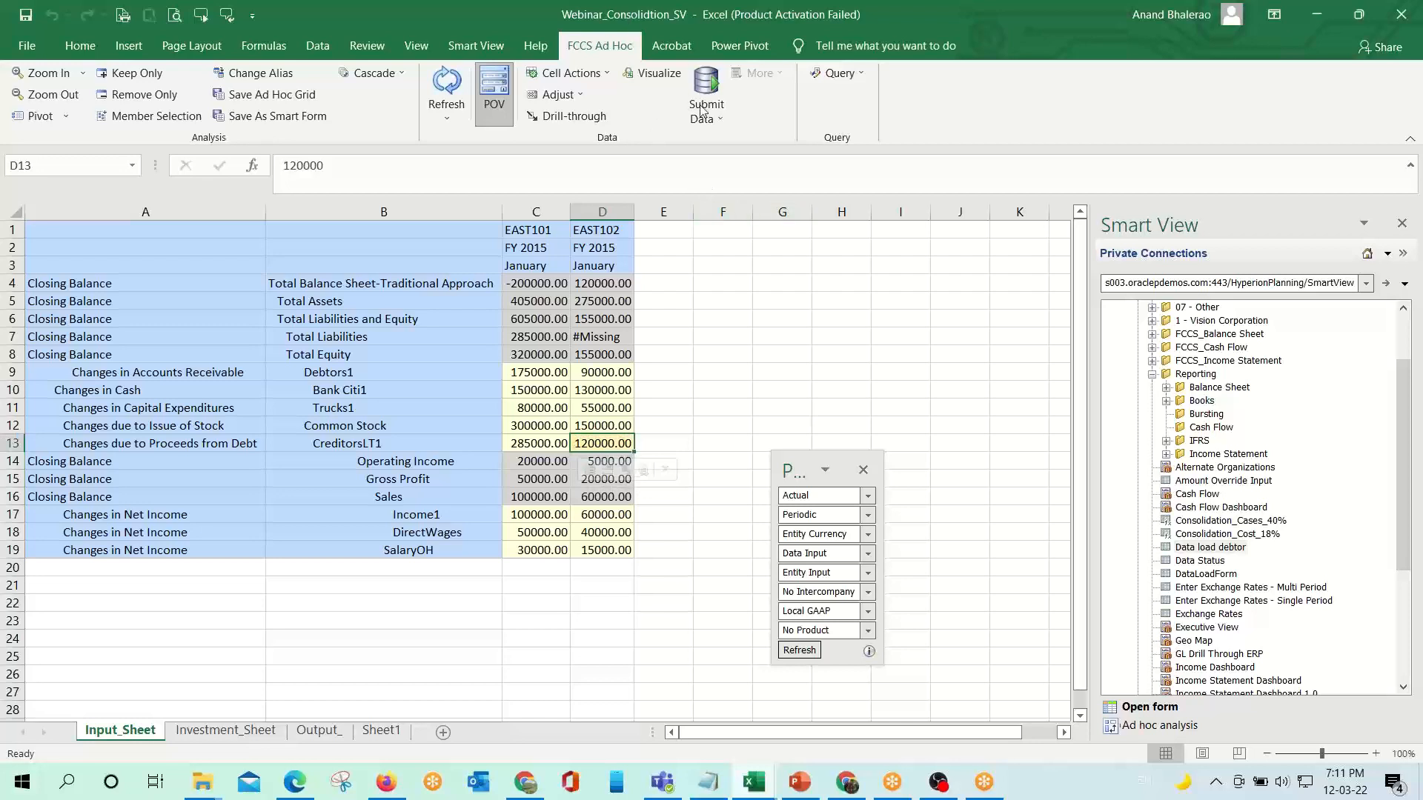
{"action": "left_click", "coordinate": [706, 81]}
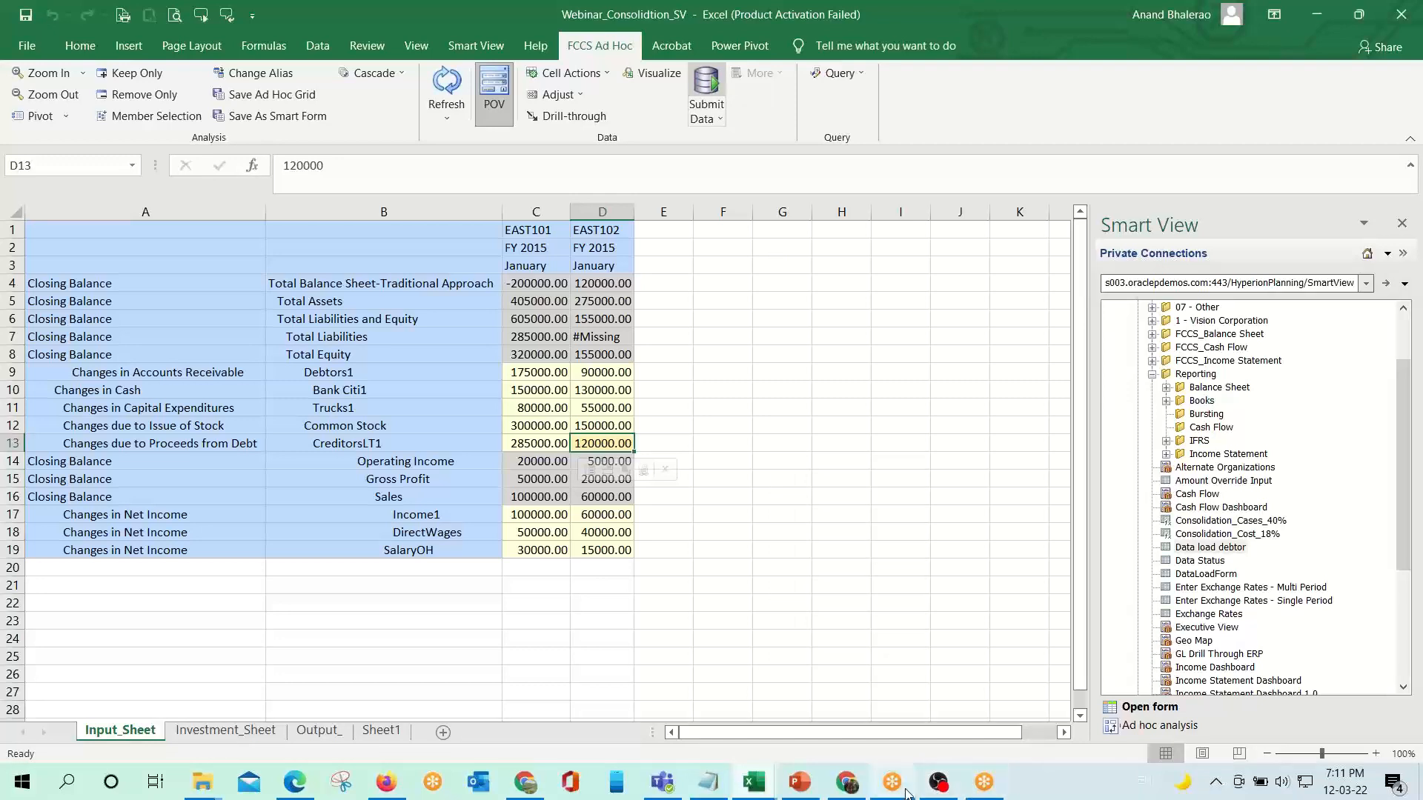
{"action": "mouse_move", "coordinate": [937, 791]}
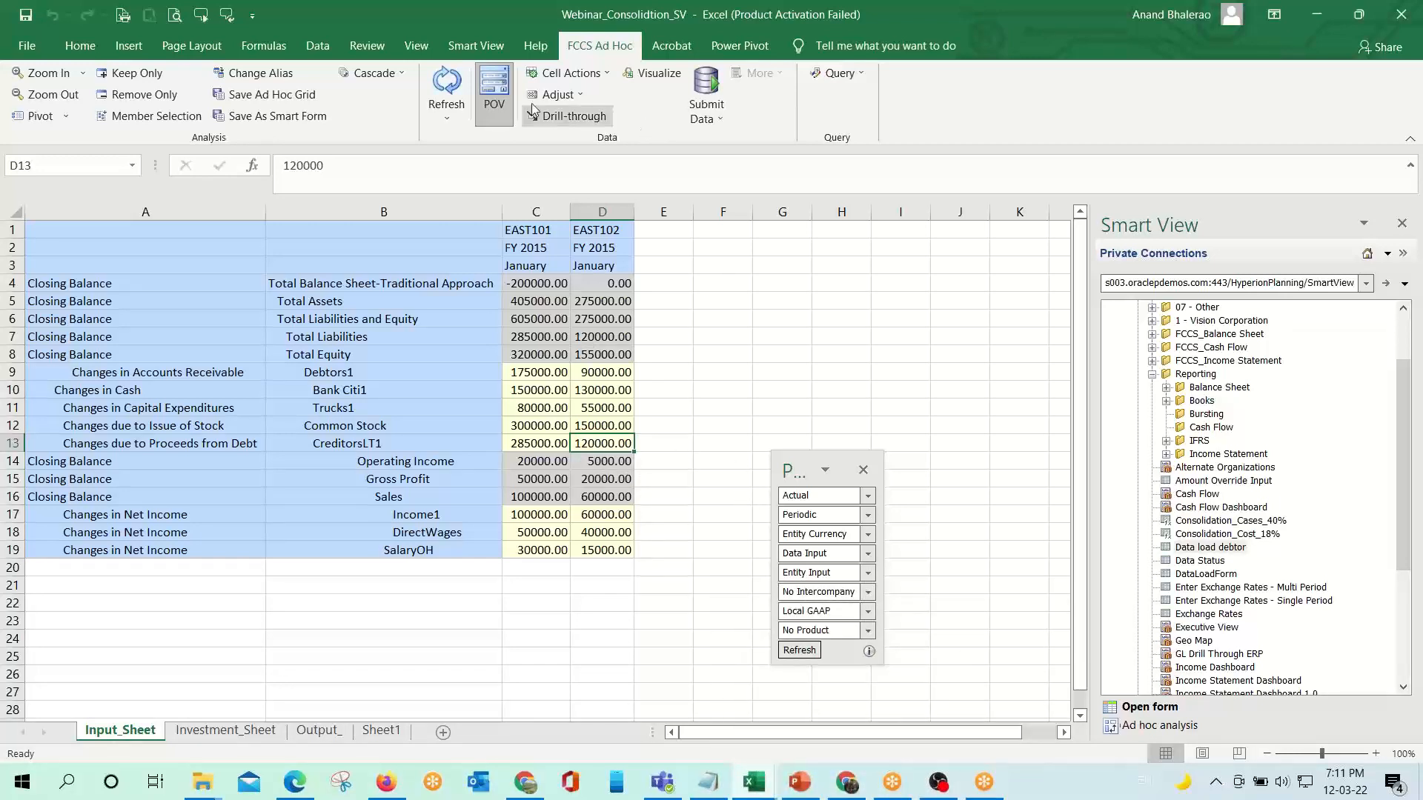
{"action": "left_click", "coordinate": [462, 85]}
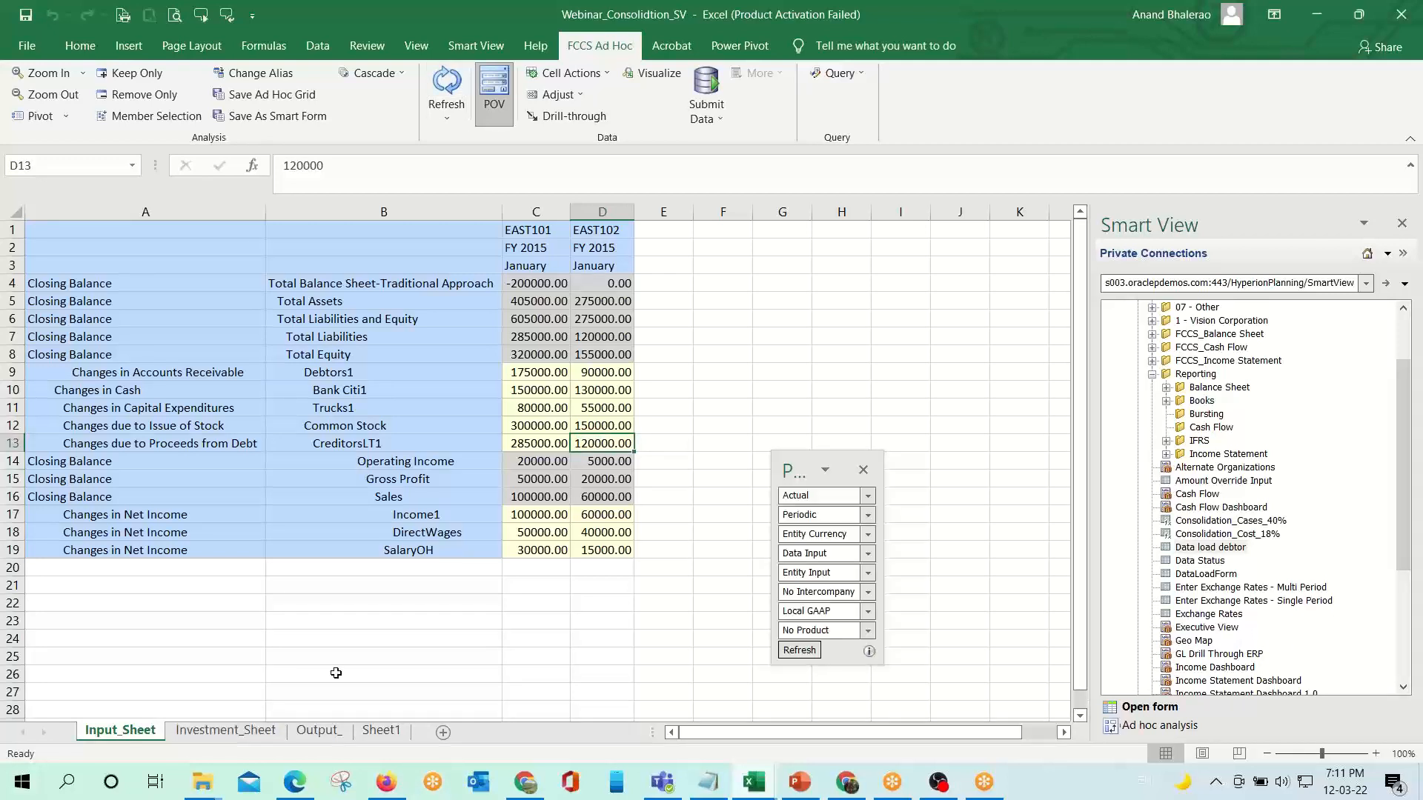
Enter 200000 for EAST101 Investment in Sub with EAST102 ICP as partner on Investment_Sheet.
{"action": "left_click", "coordinate": [225, 730]}
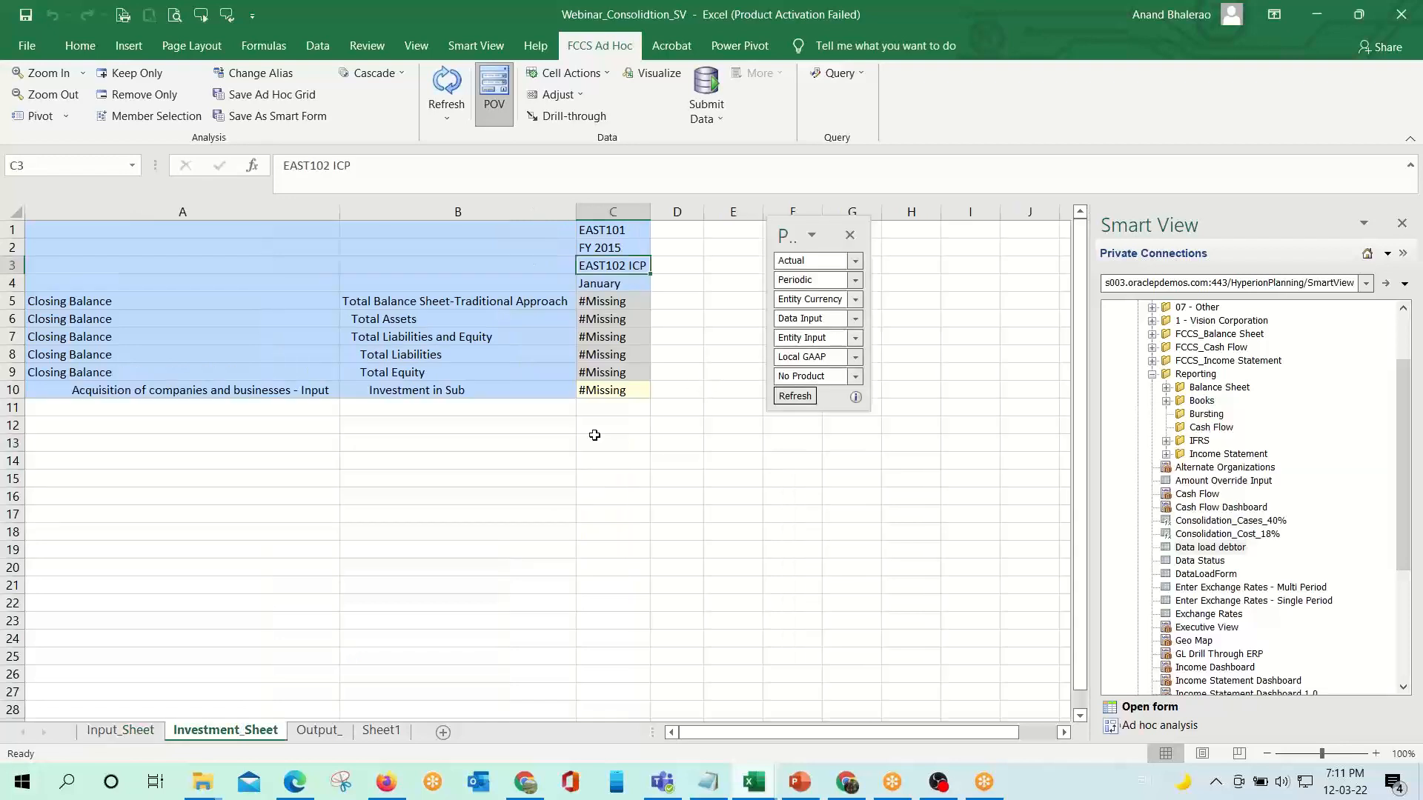
{"action": "left_click", "coordinate": [603, 394]}
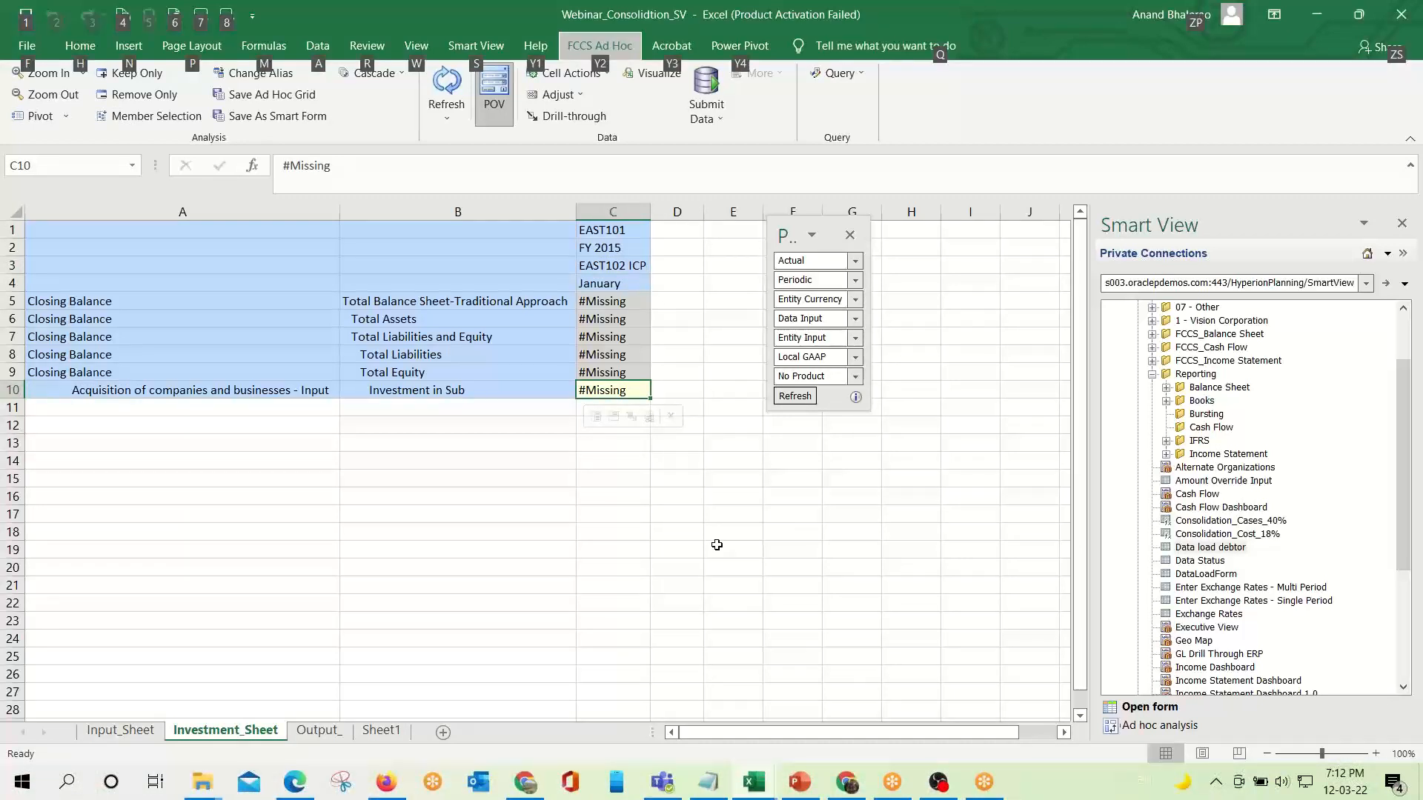
{"action": "type", "text": "20"}
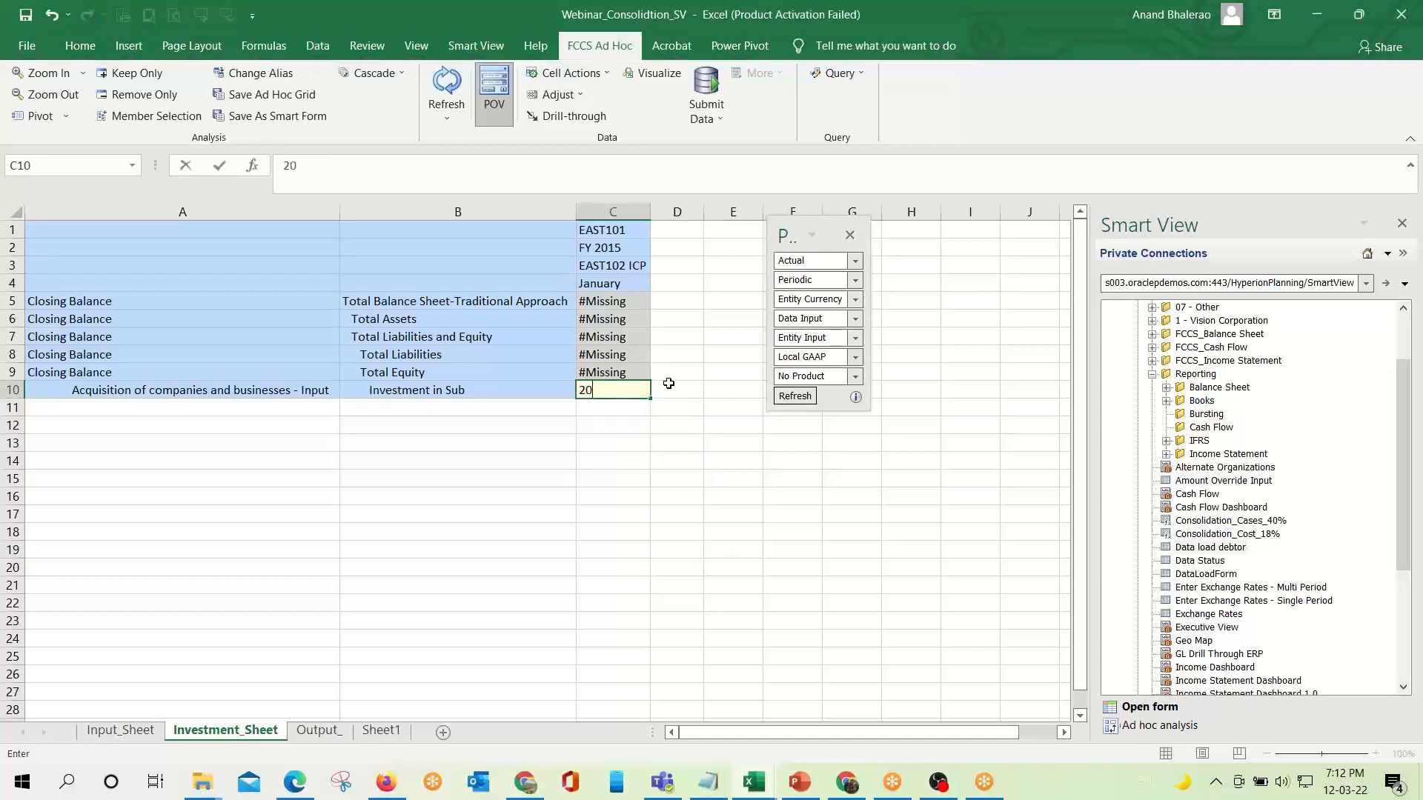
{"action": "type", "text": "0000"}
{"action": "key", "text": "Return"}
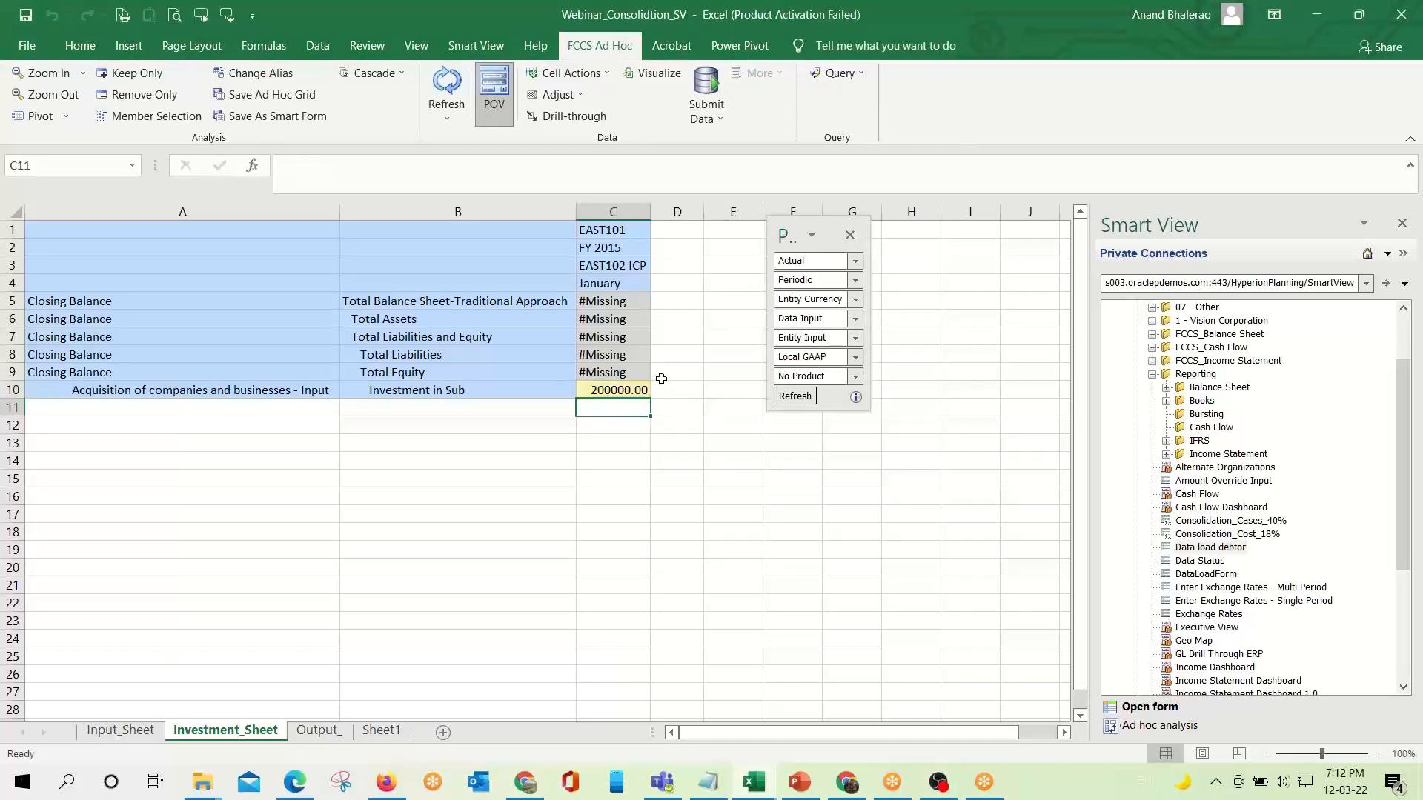
Review the EAST101 entity, EAST102 ICP intercompany member and Investment in Sub amount on Investment_Sheet.
{"action": "left_click", "coordinate": [608, 230]}
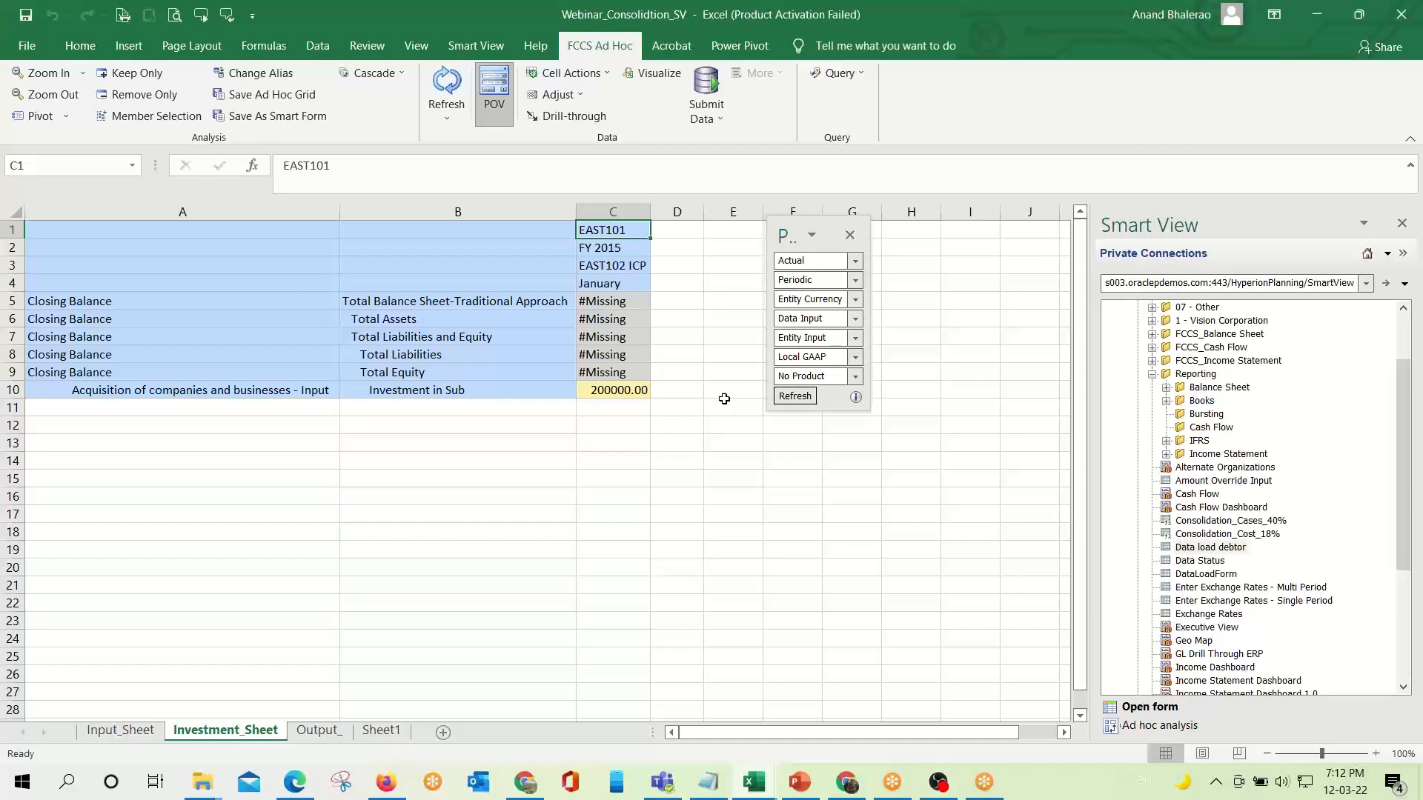
{"action": "key", "text": "Down"}
{"action": "key", "text": "Down"}
{"action": "key", "text": "Down"}
{"action": "key", "text": "Down"}
{"action": "key", "text": "Down"}
{"action": "key", "text": "Down"}
{"action": "key", "text": "Down"}
{"action": "key", "text": "Down"}
{"action": "key", "text": "Down"}
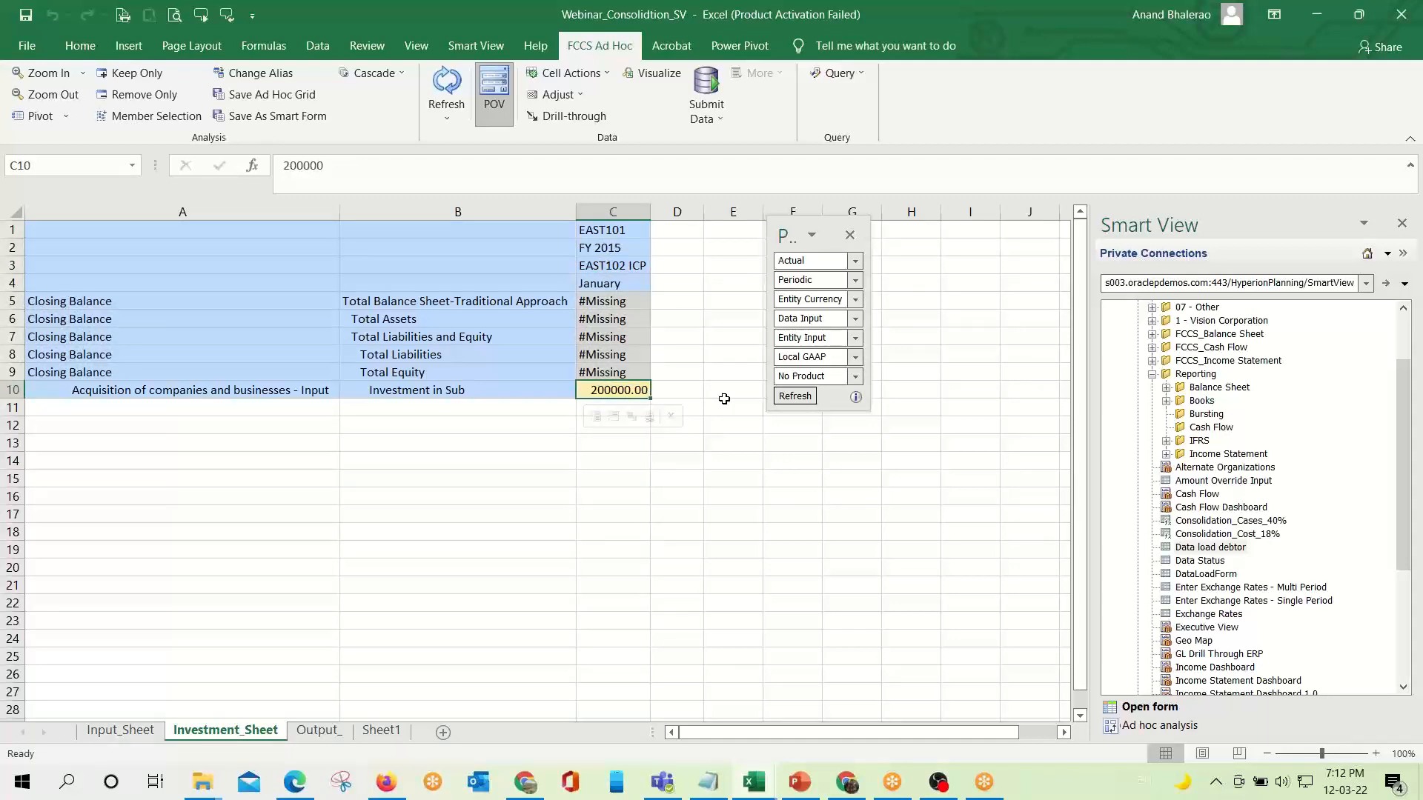
{"action": "key", "text": "Up"}
{"action": "key", "text": "Up"}
{"action": "key", "text": "Up"}
{"action": "key", "text": "Up"}
{"action": "key", "text": "Up"}
{"action": "key", "text": "Up"}
{"action": "key", "text": "Up"}
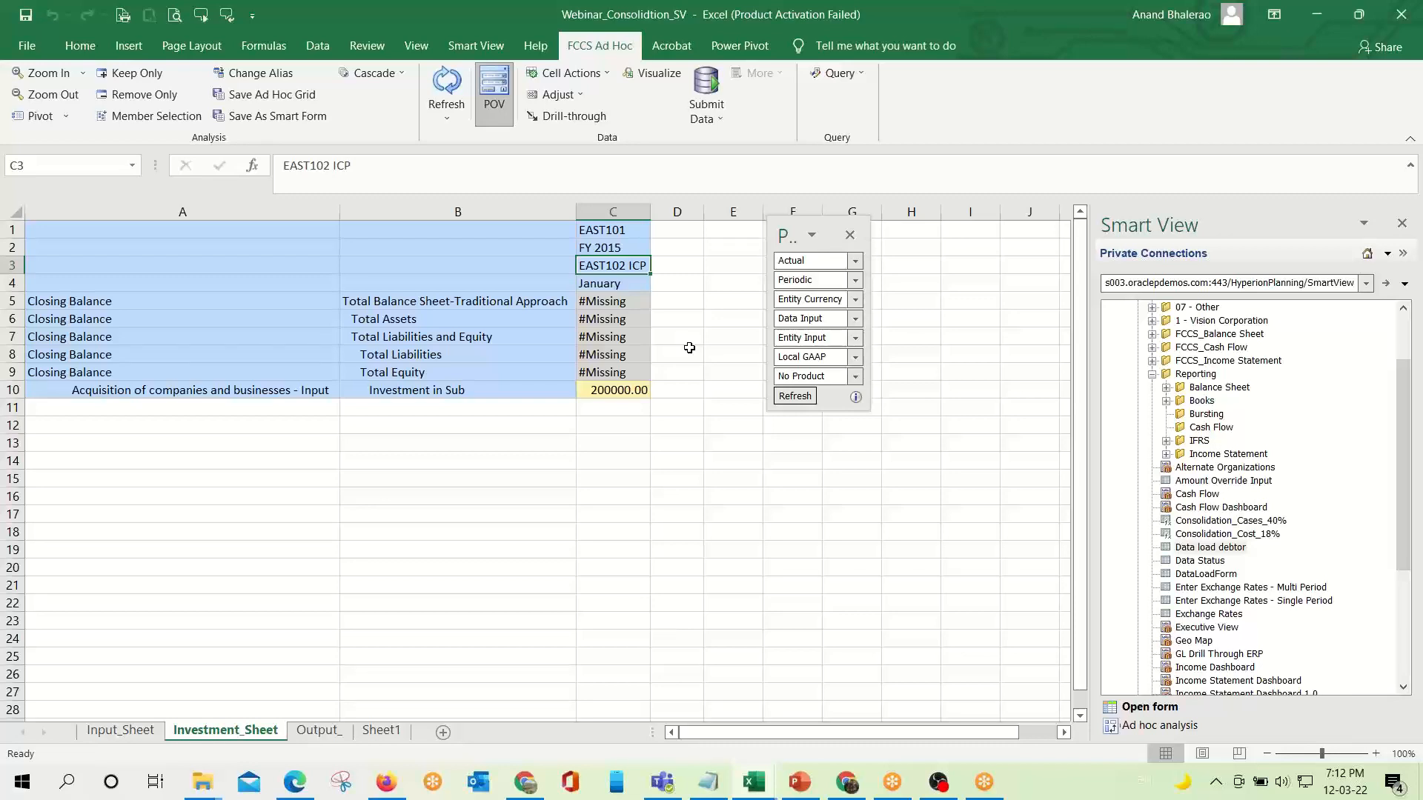
Submit the Investment_Sheet data to FCCS and review the Output_, Investment_Sheet and Input_Sheet grids.
{"action": "left_click", "coordinate": [706, 93]}
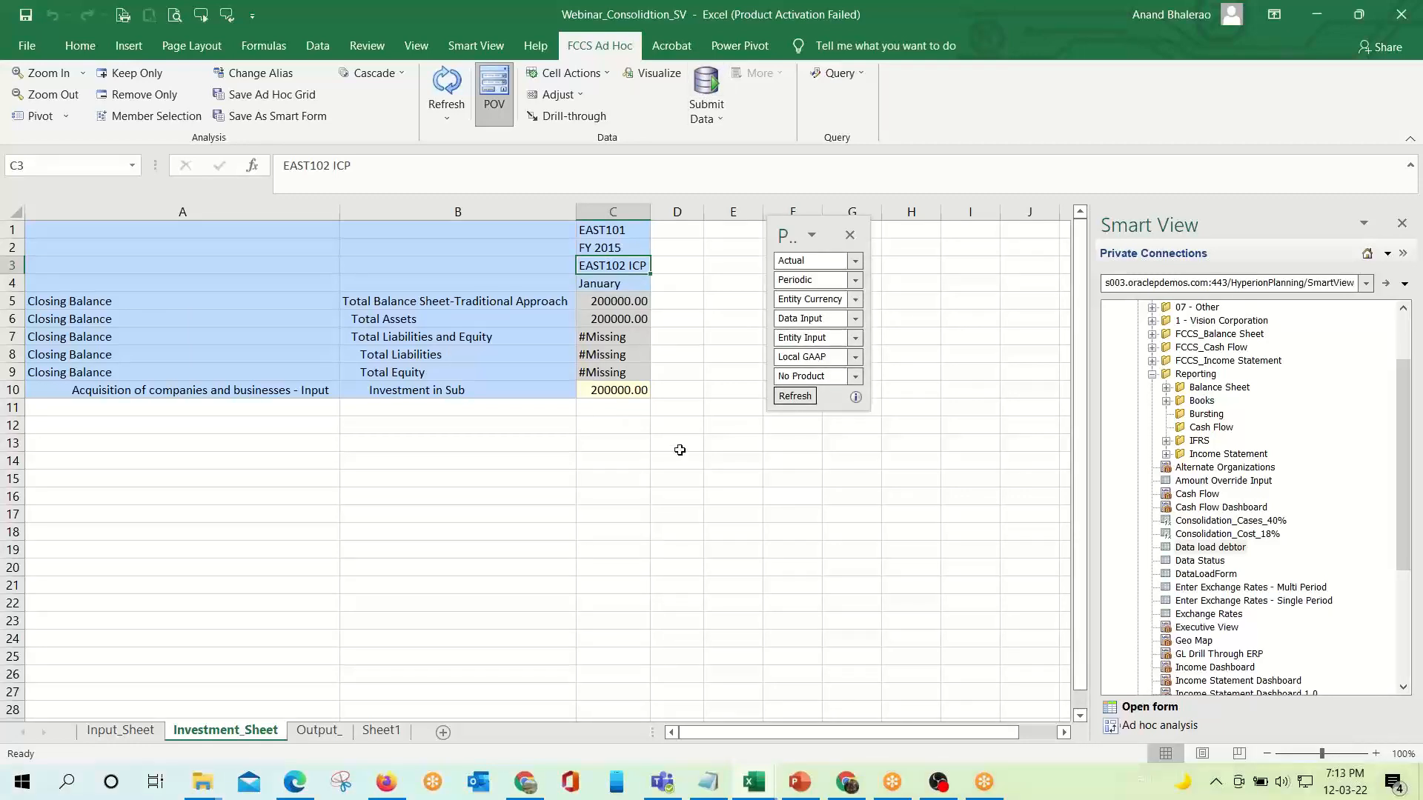
{"action": "left_click", "coordinate": [331, 741]}
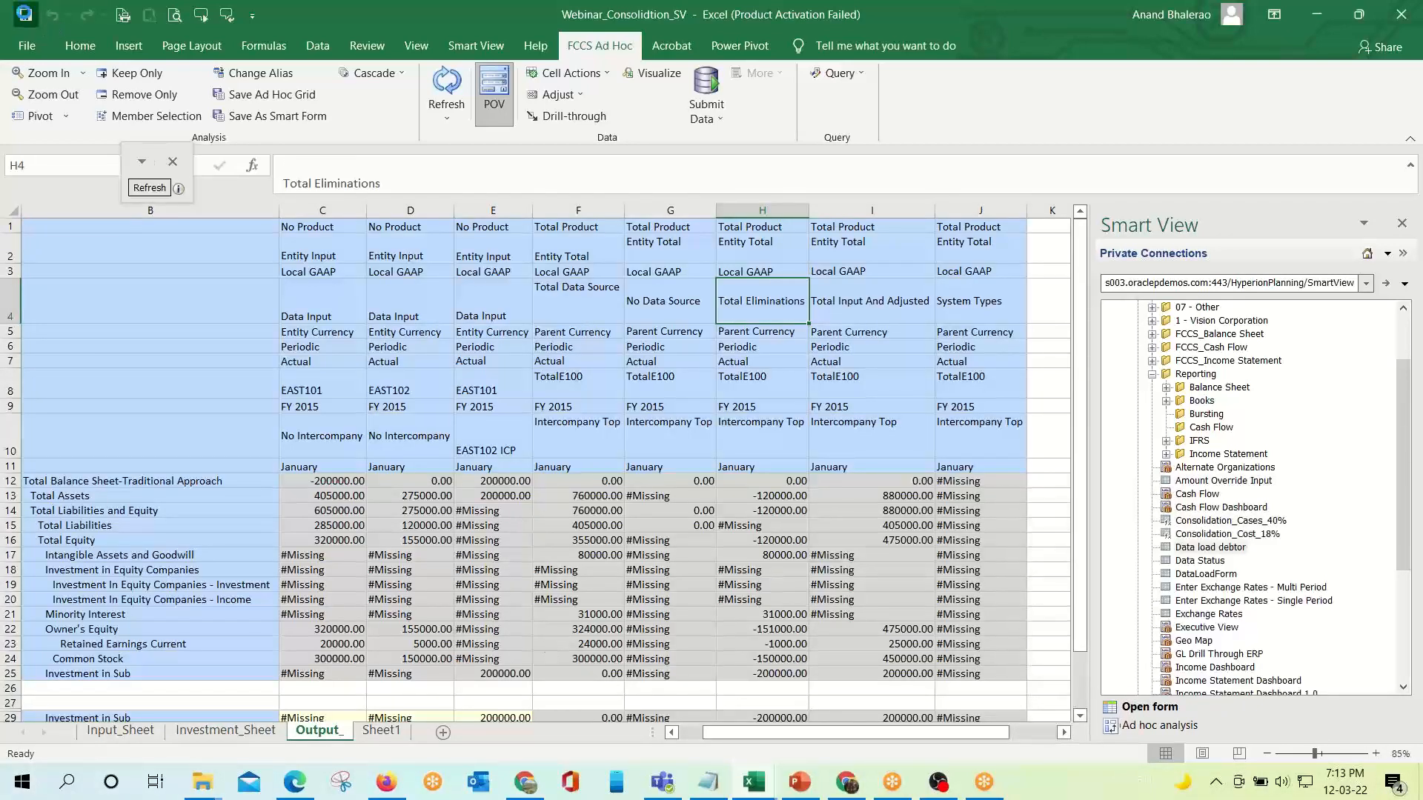
{"action": "left_click", "coordinate": [118, 730]}
{"action": "left_click", "coordinate": [214, 736]}
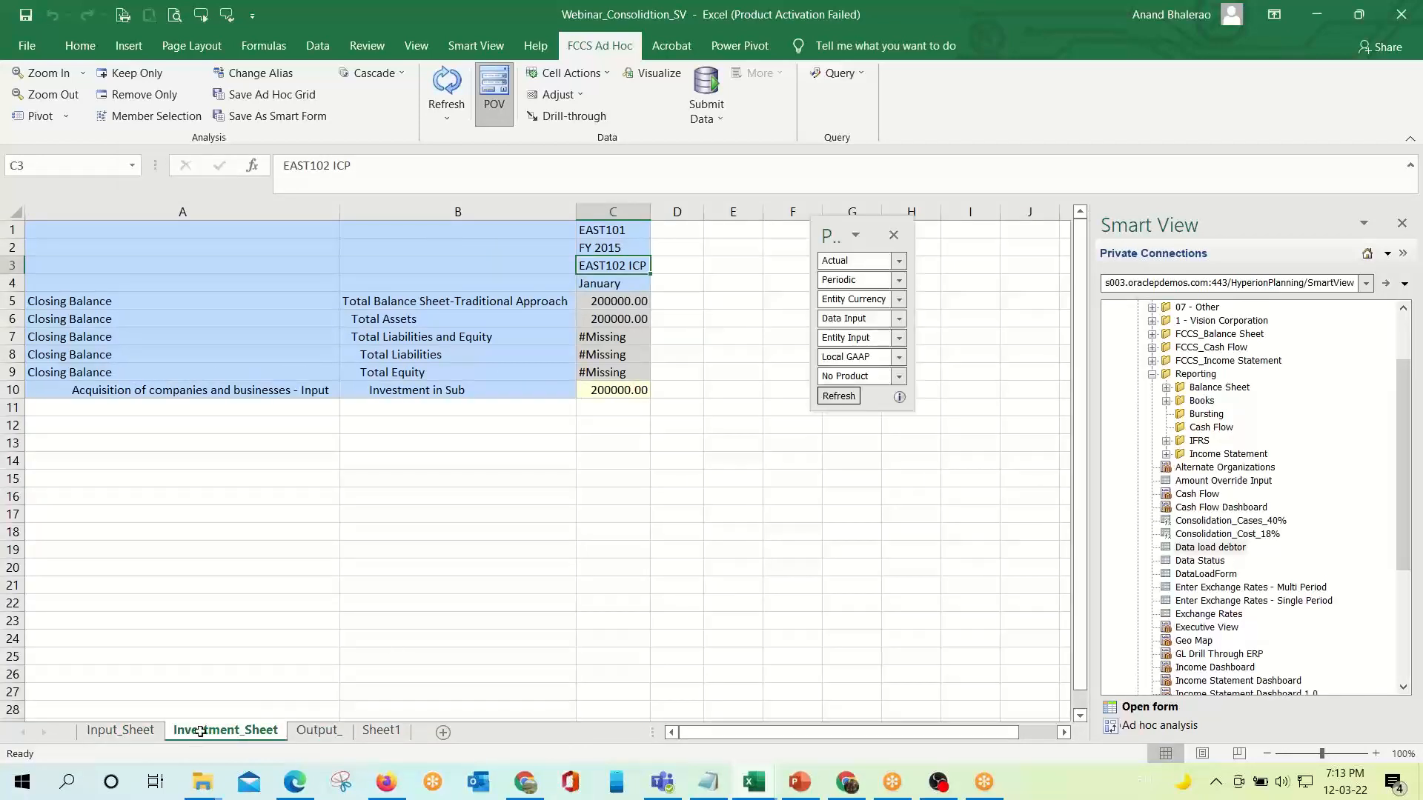
{"action": "left_click", "coordinate": [113, 728]}
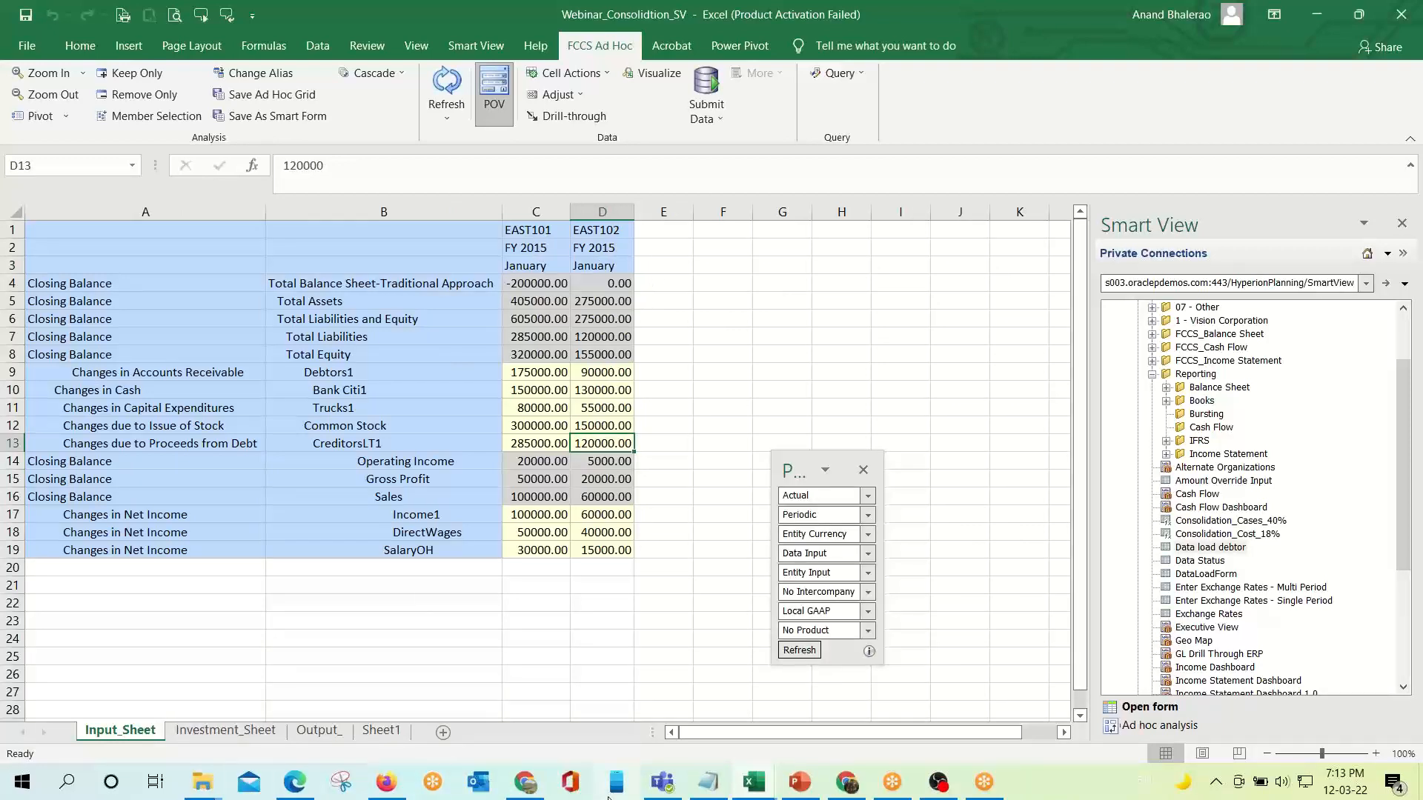
Switch to the EPM Cloud Financial Consolidation and Close window in Firefox and open the Manage Ownership page.
{"action": "mouse_move", "coordinate": [386, 784]}
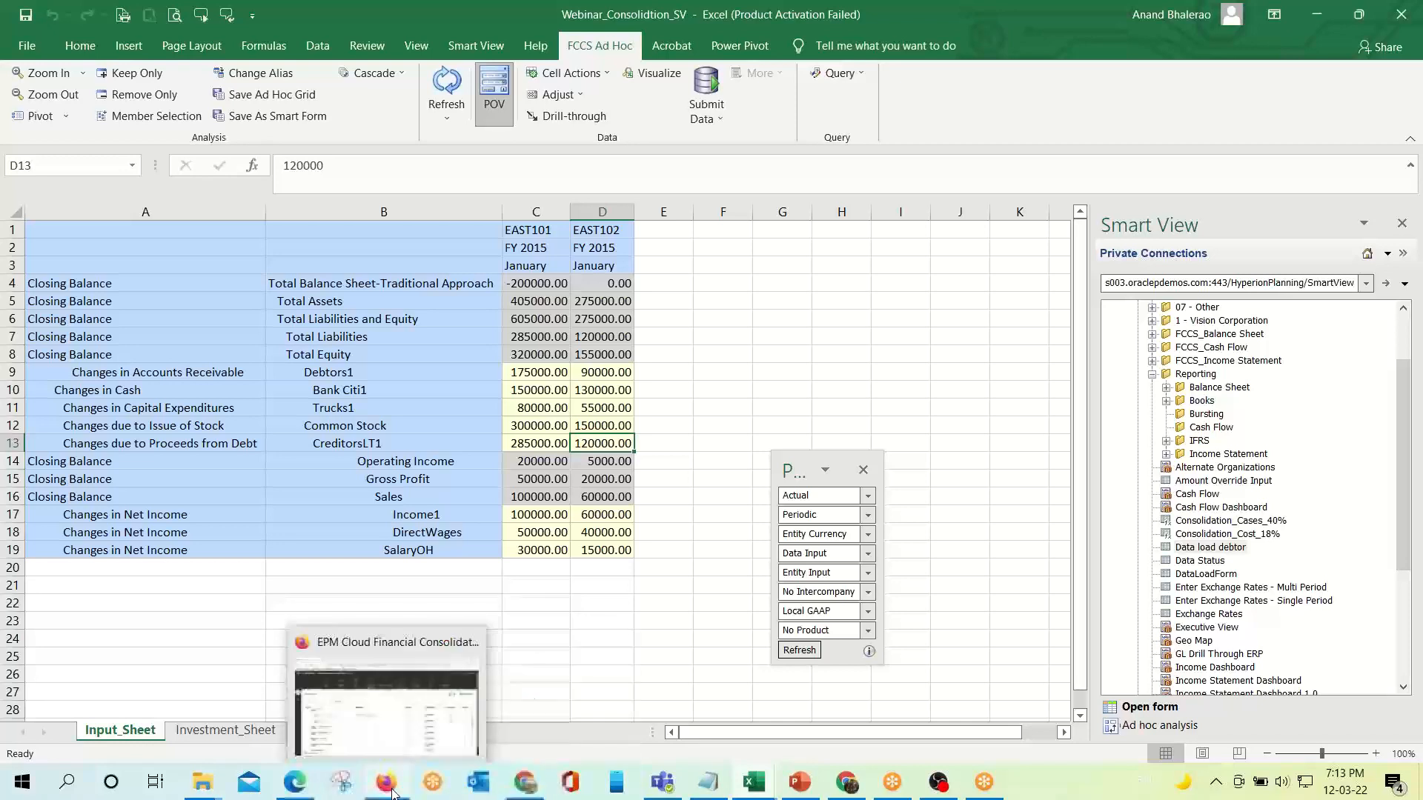
{"action": "left_click", "coordinate": [385, 712]}
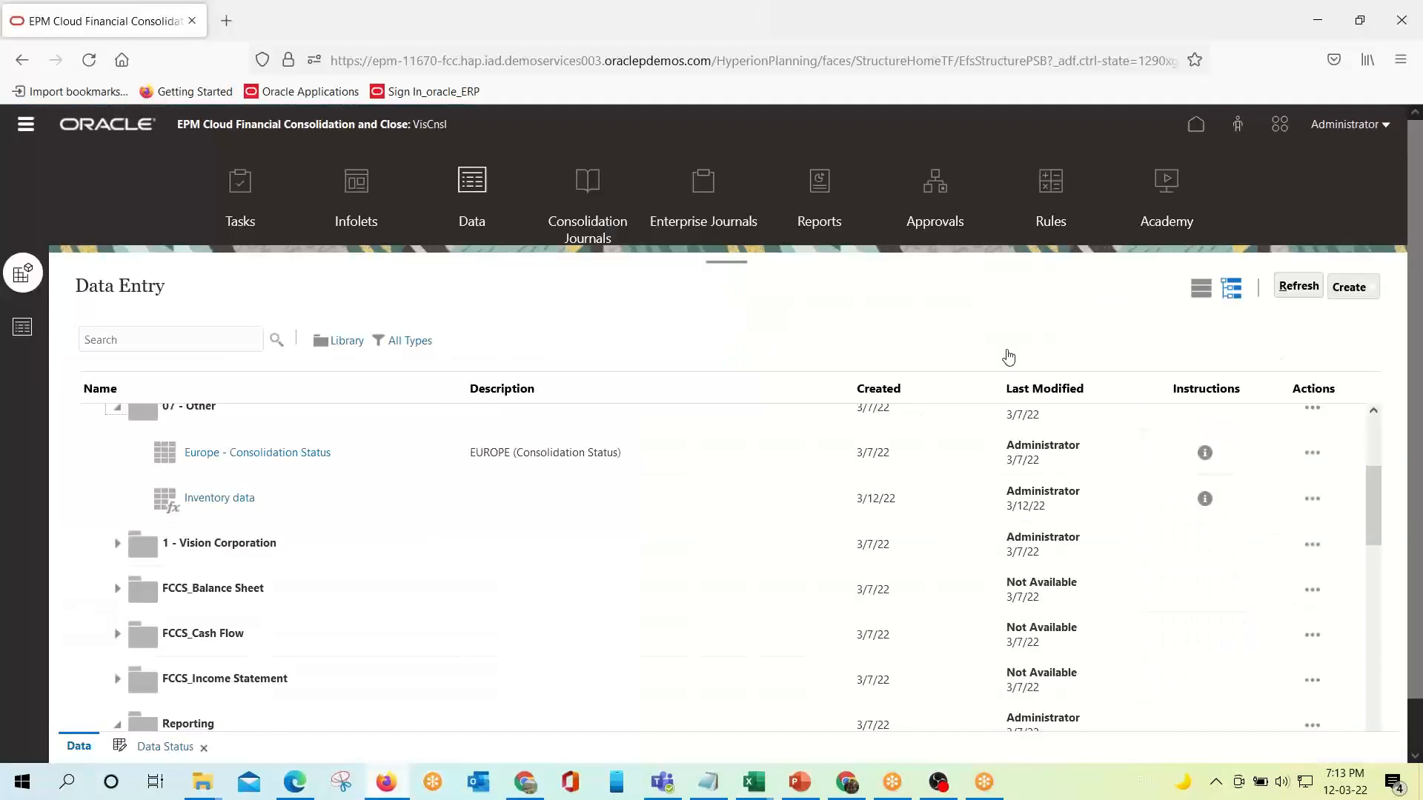
{"action": "left_click", "coordinate": [1195, 128]}
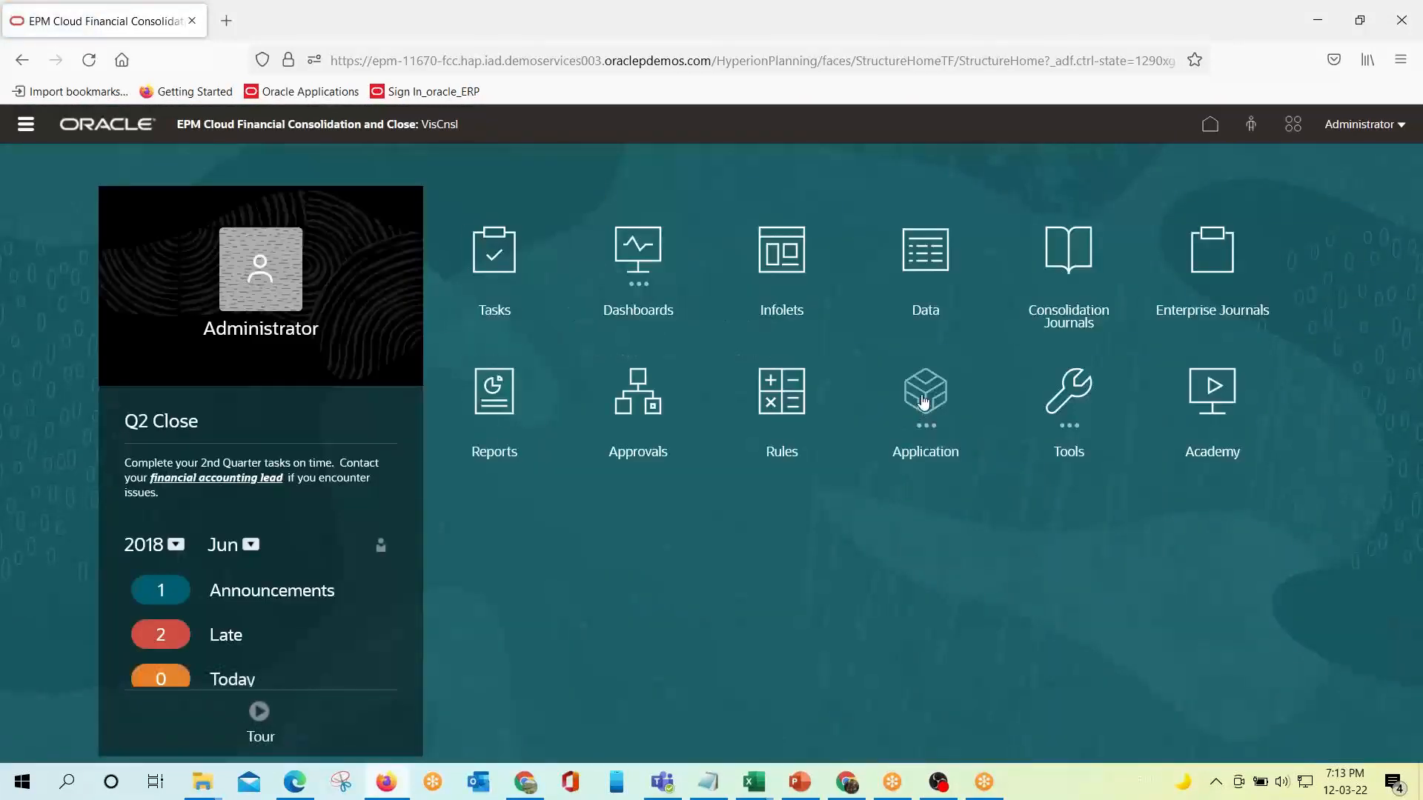
{"action": "left_click", "coordinate": [956, 409]}
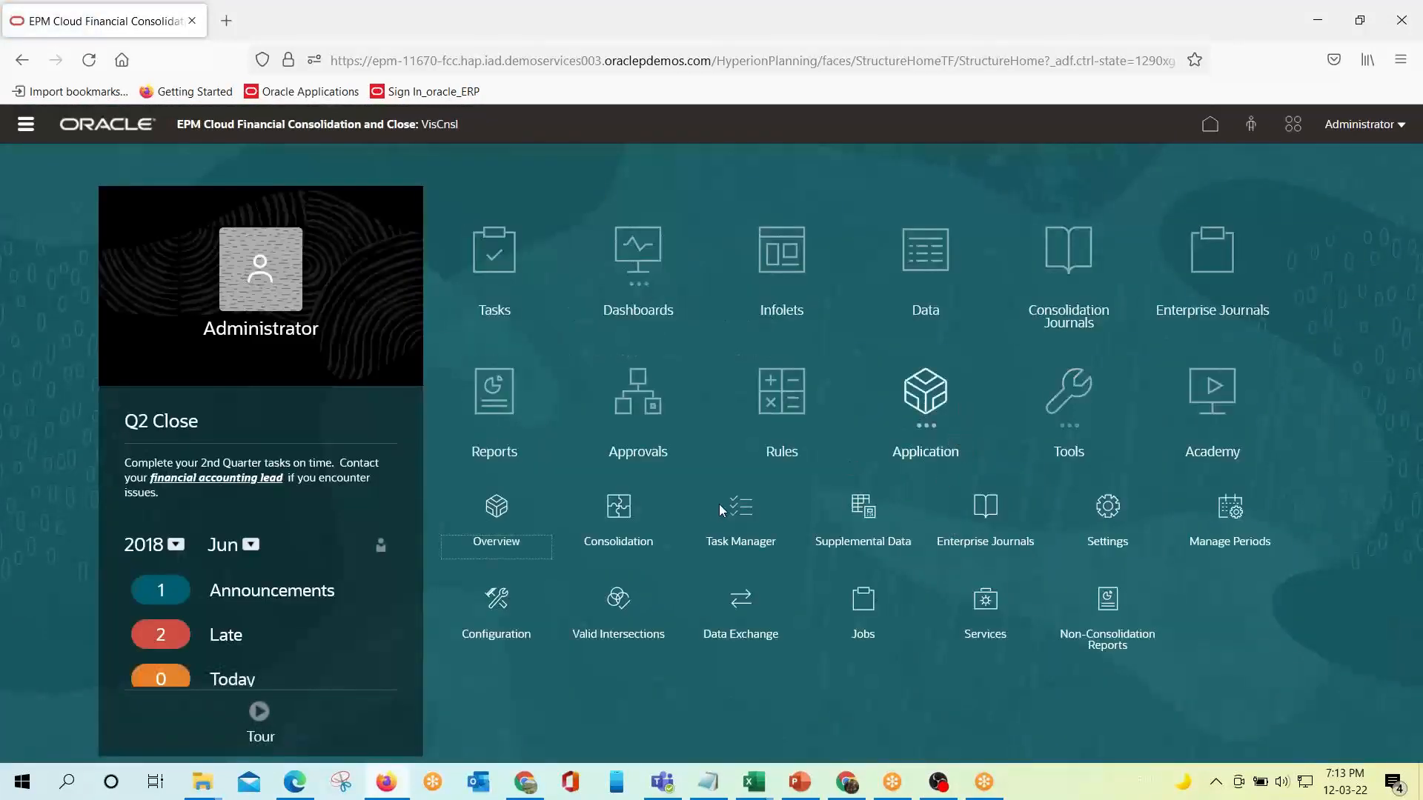
{"action": "left_click", "coordinate": [621, 510]}
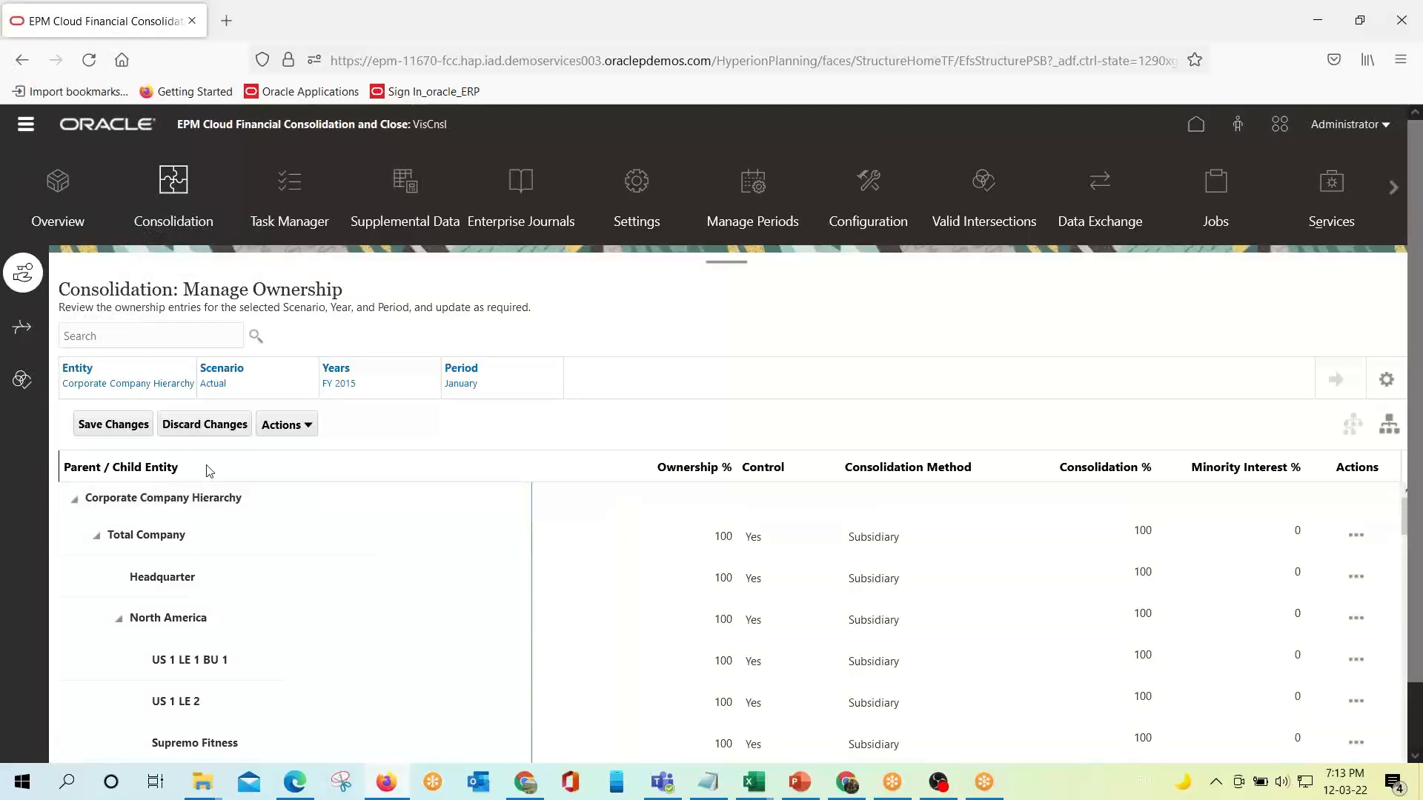
Find EAST101 and EAST102 under TotalE100 and check EAST101's ownership percentage and control for Actual, FY 2015, January.
{"action": "scroll", "coordinate": [260, 575], "scroll_direction": "down", "scroll_amount": 10}
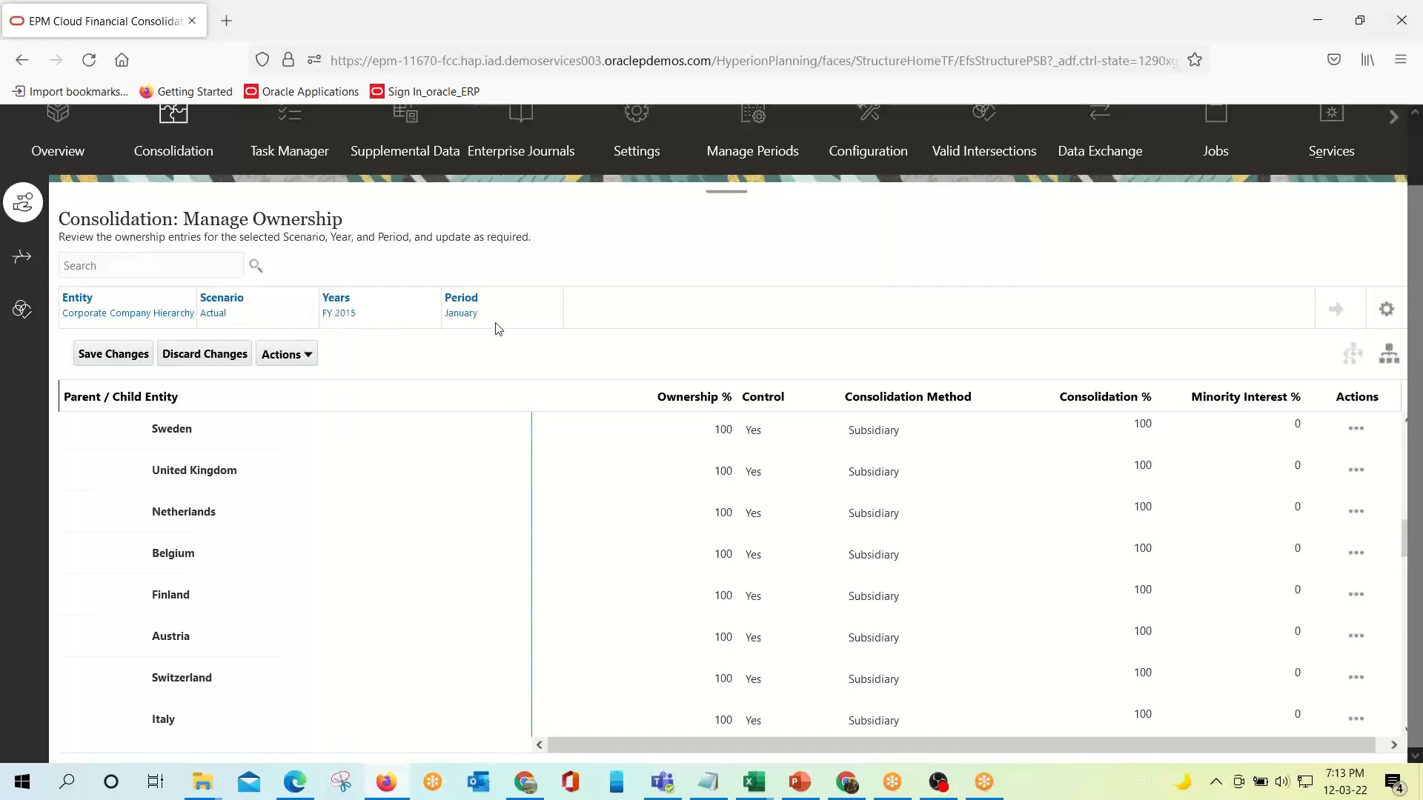
{"action": "scroll", "coordinate": [229, 660], "scroll_direction": "down", "scroll_amount": 10}
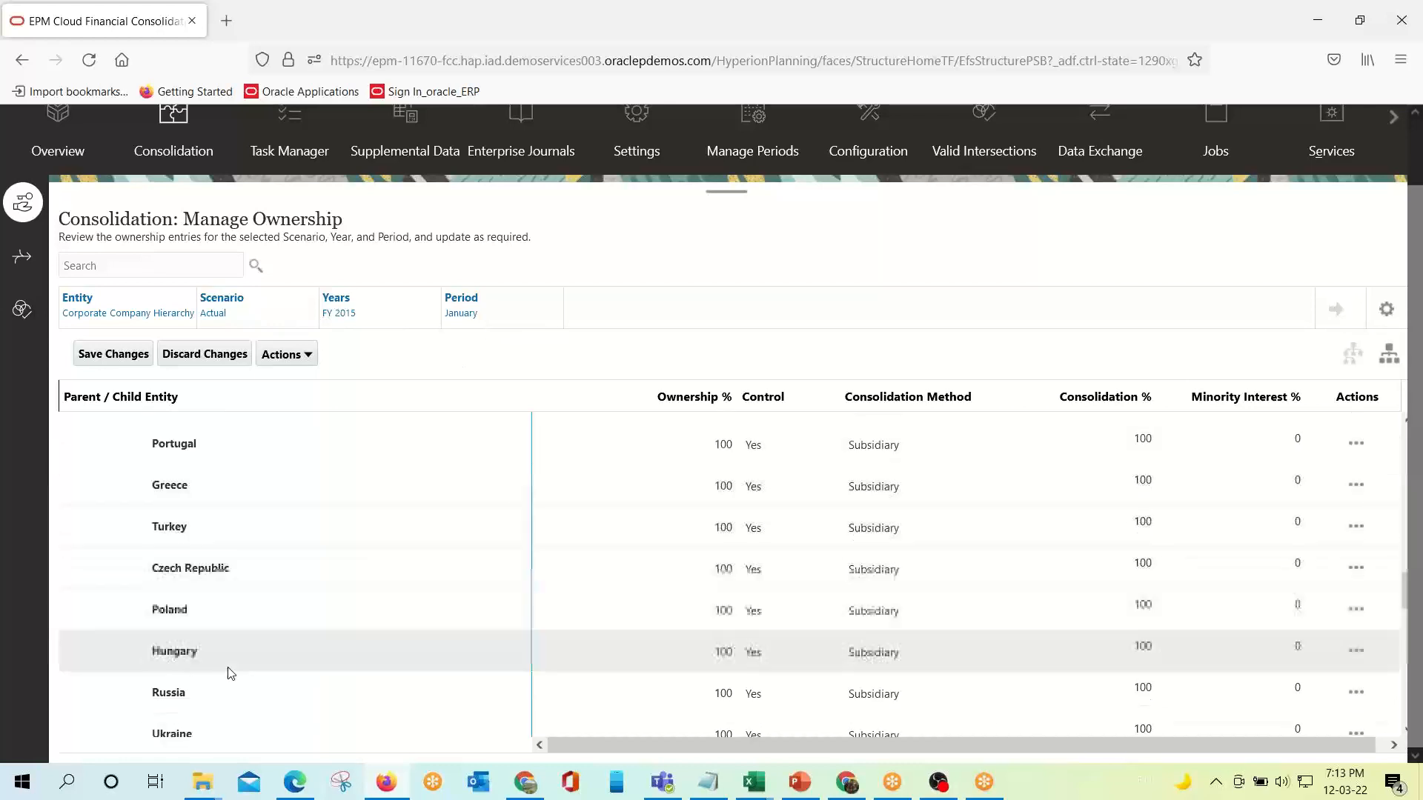
{"action": "scroll", "coordinate": [229, 660], "scroll_direction": "down", "scroll_amount": 8}
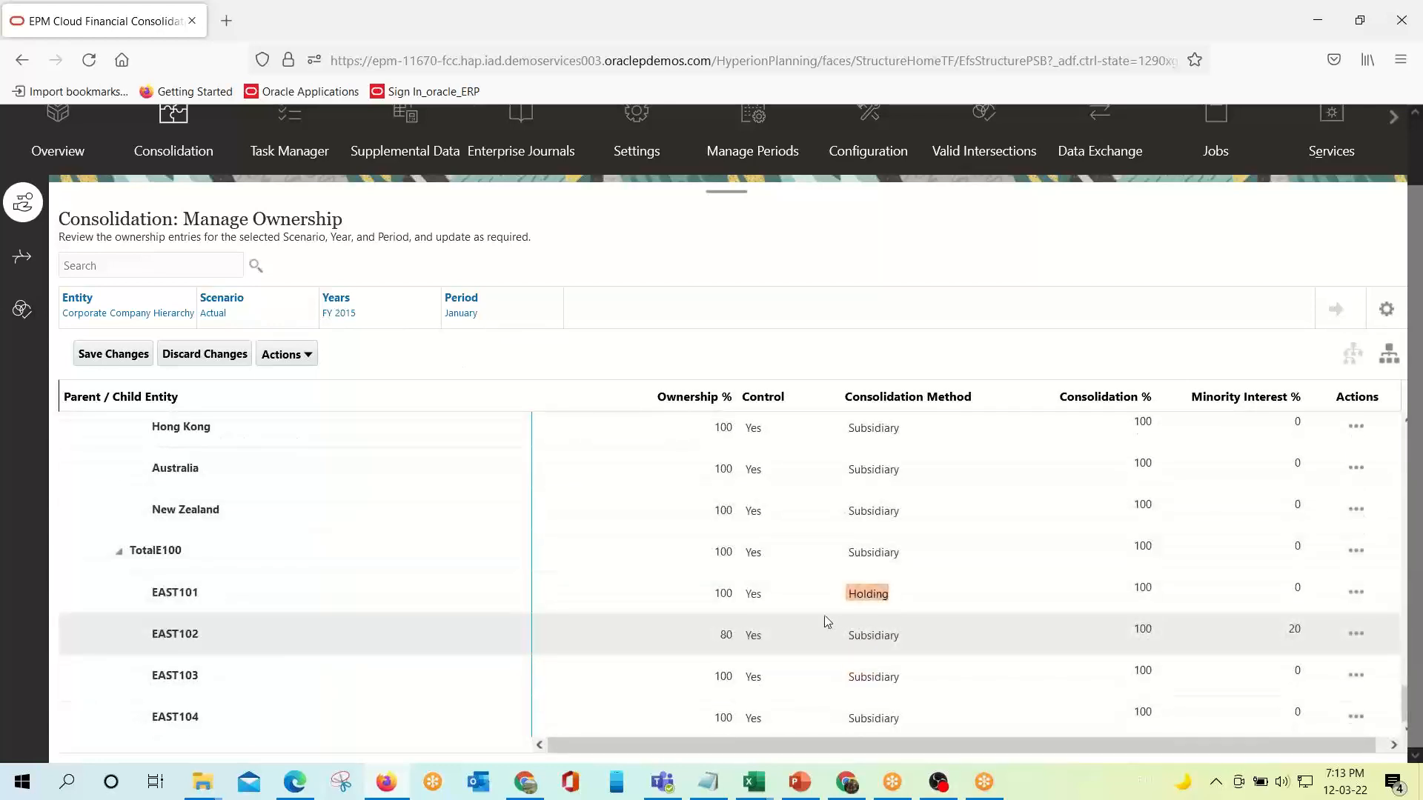
{"action": "left_click", "coordinate": [715, 595]}
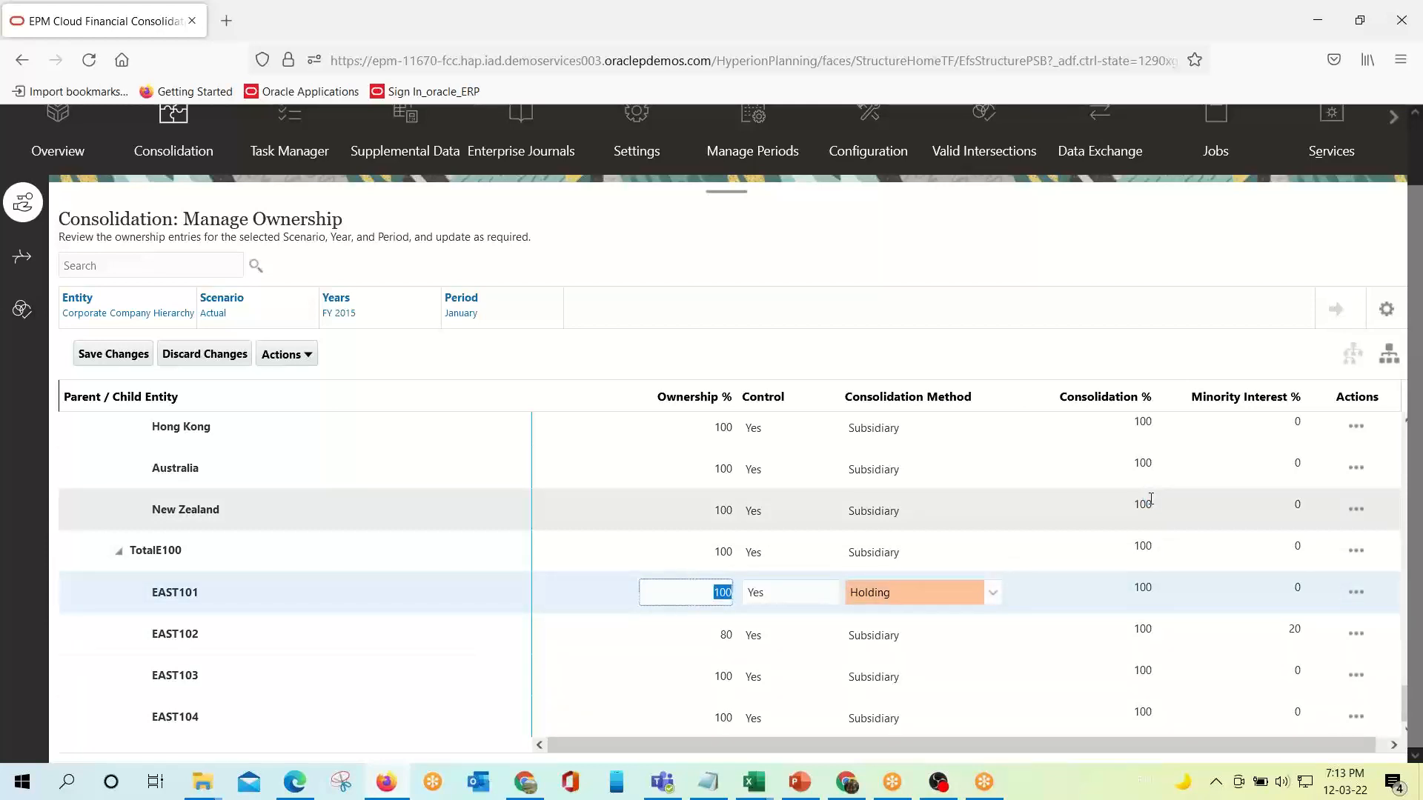
{"action": "key", "text": "Tab"}
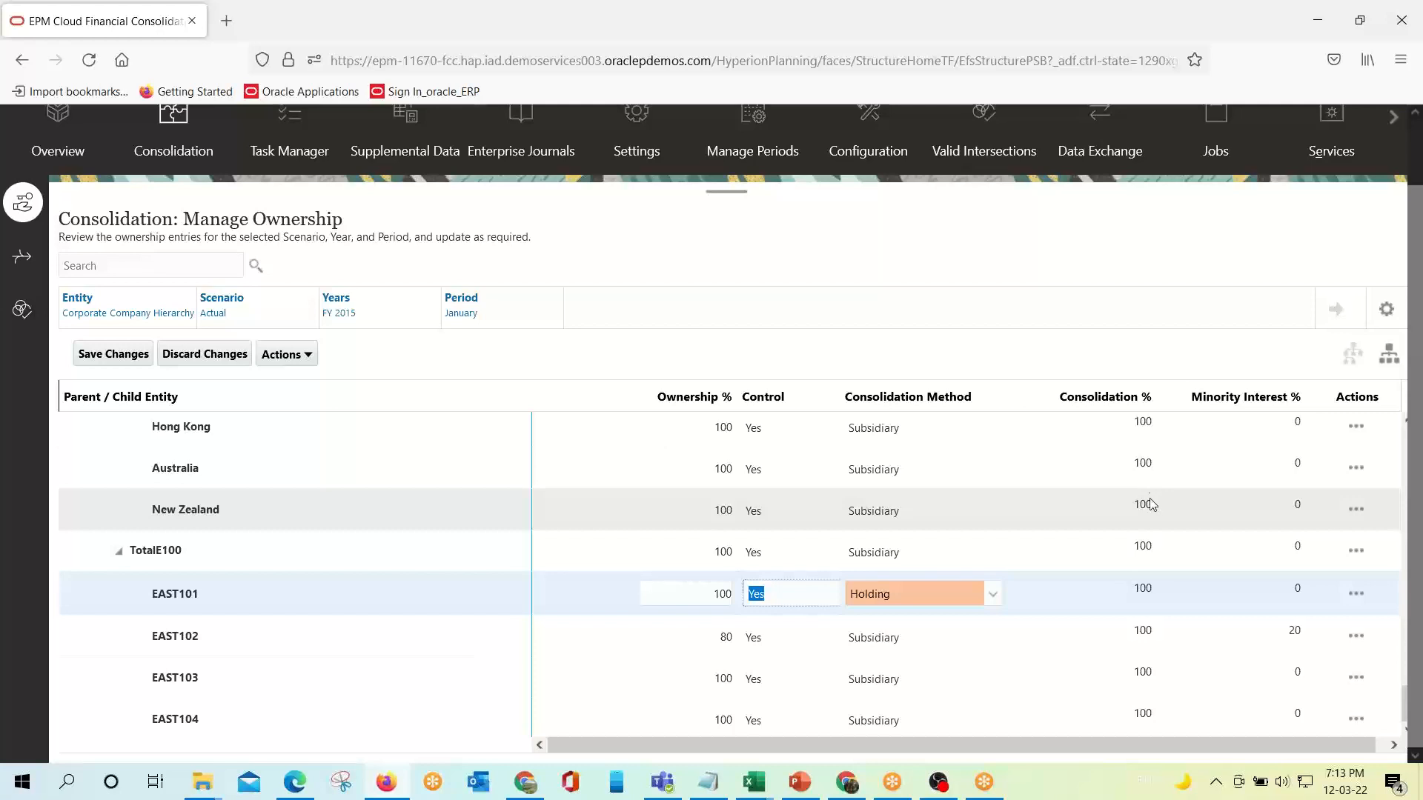
Set the Ownership % of EAST102 under TotalE100 to 40.
{"action": "left_click", "coordinate": [719, 642]}
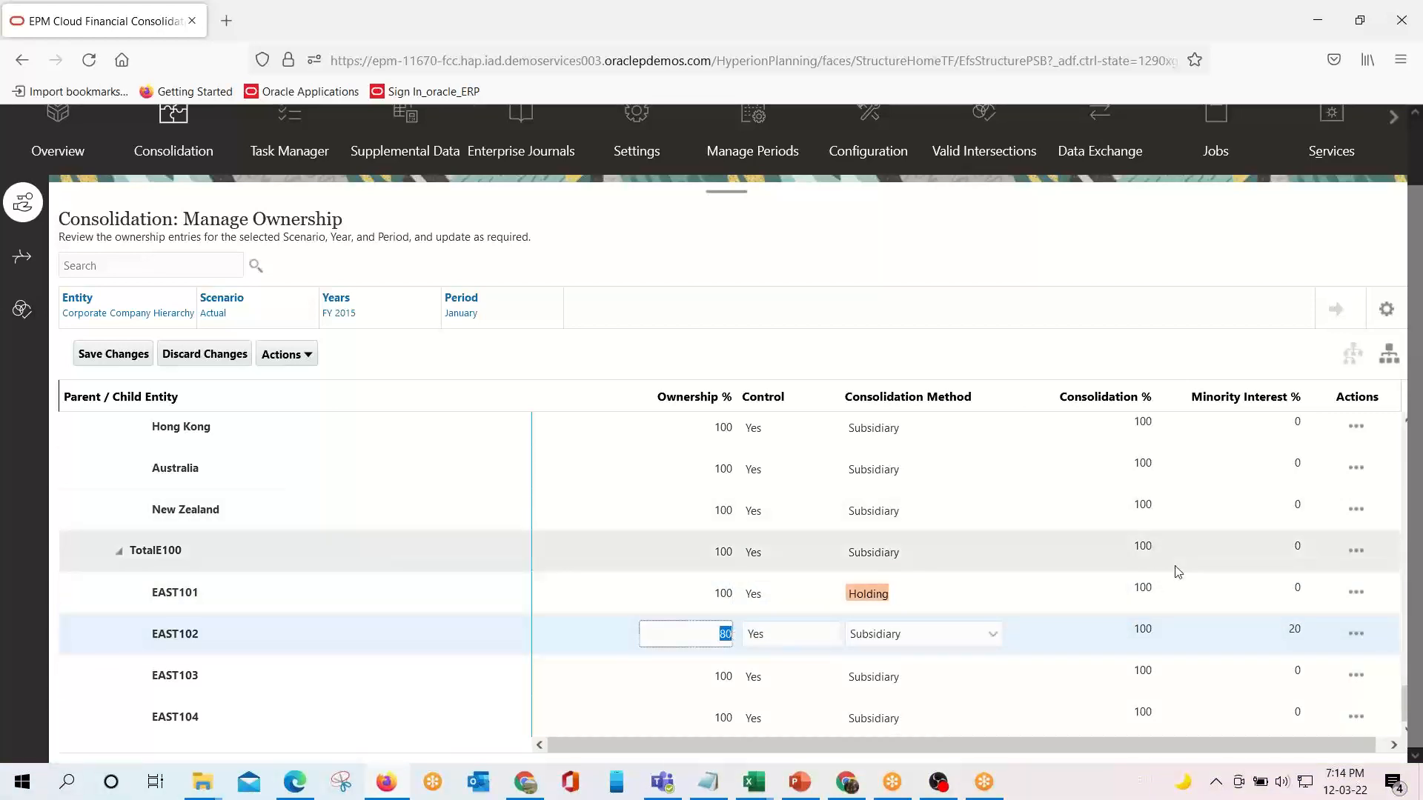
{"action": "type", "text": "40"}
{"action": "key", "text": "Tab"}
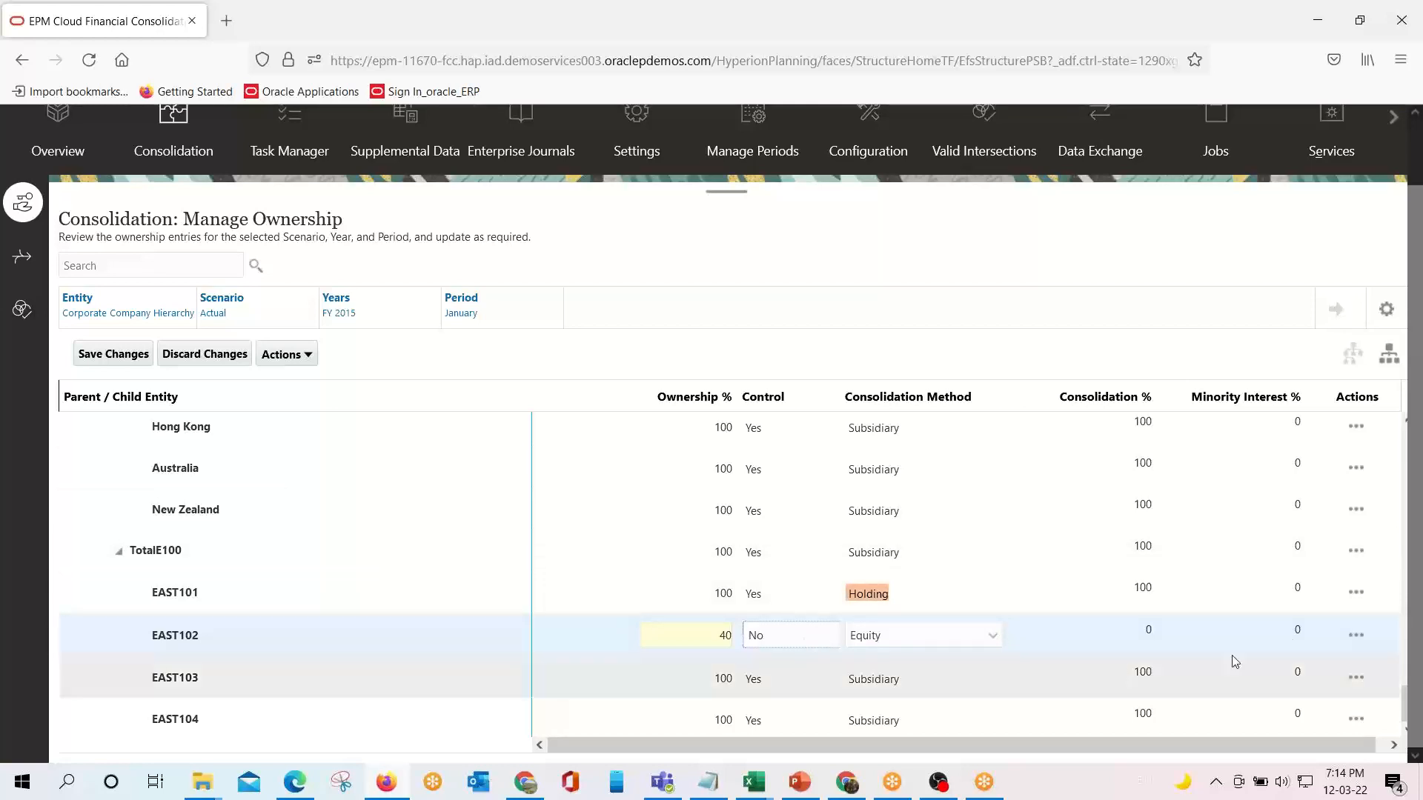
Change the Ownership % of EAST102 under TotalE100 to 60.
{"action": "left_click", "coordinate": [711, 639]}
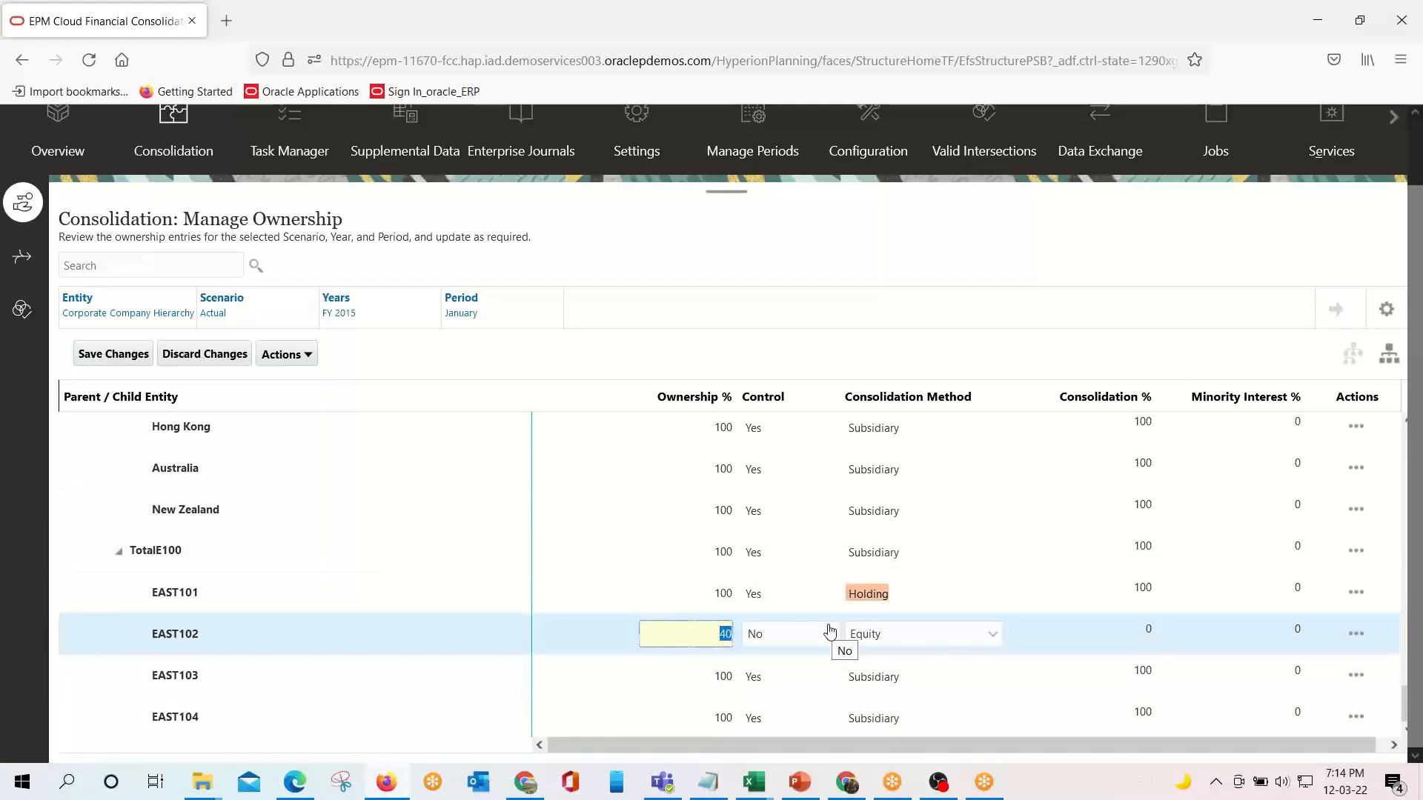
{"action": "type", "text": "60"}
{"action": "key", "text": "Tab"}
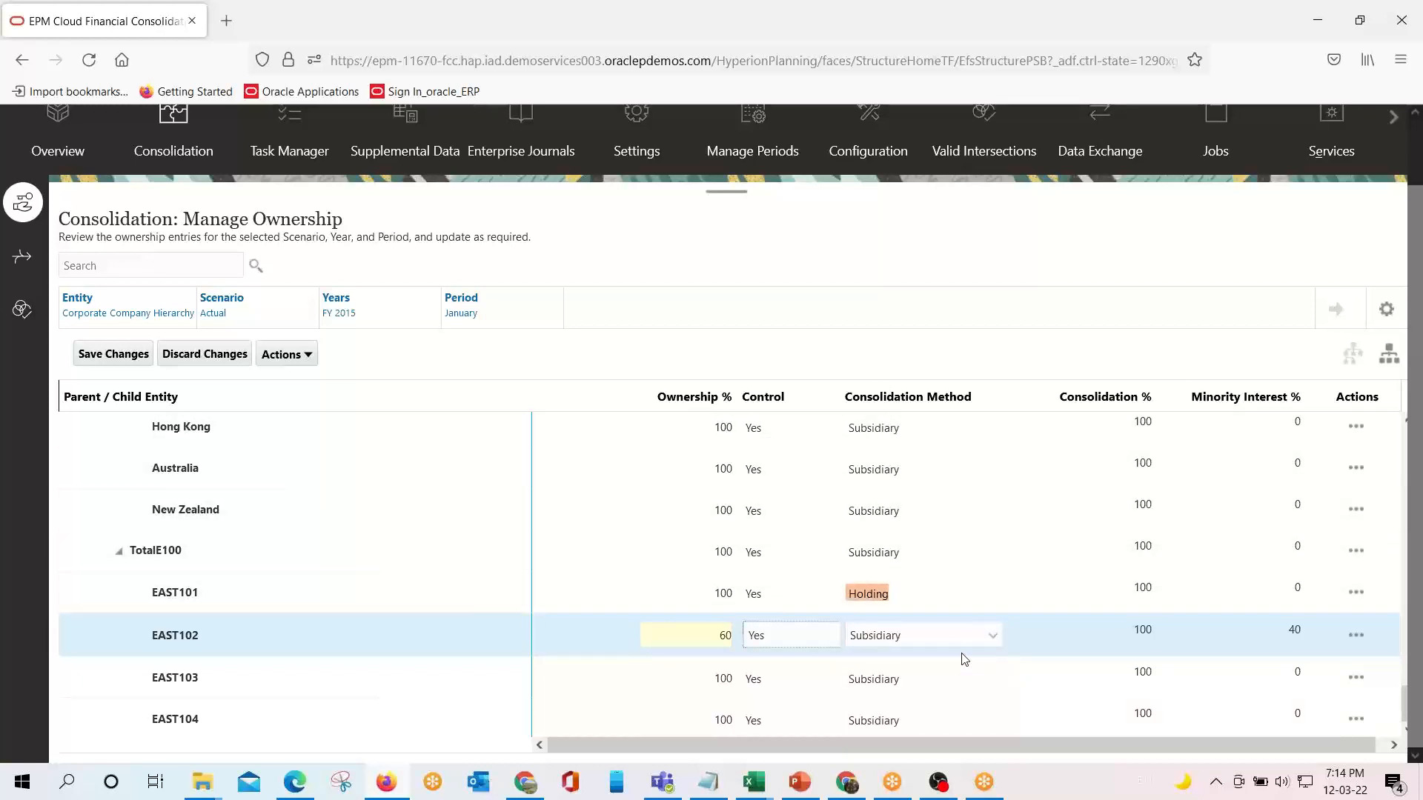
Set the Ownership % of EAST102 under TotalE100 to 40 and save the ownership changes.
{"action": "double_click", "coordinate": [718, 635]}
{"action": "type", "text": "40"}
{"action": "key", "text": "Tab"}
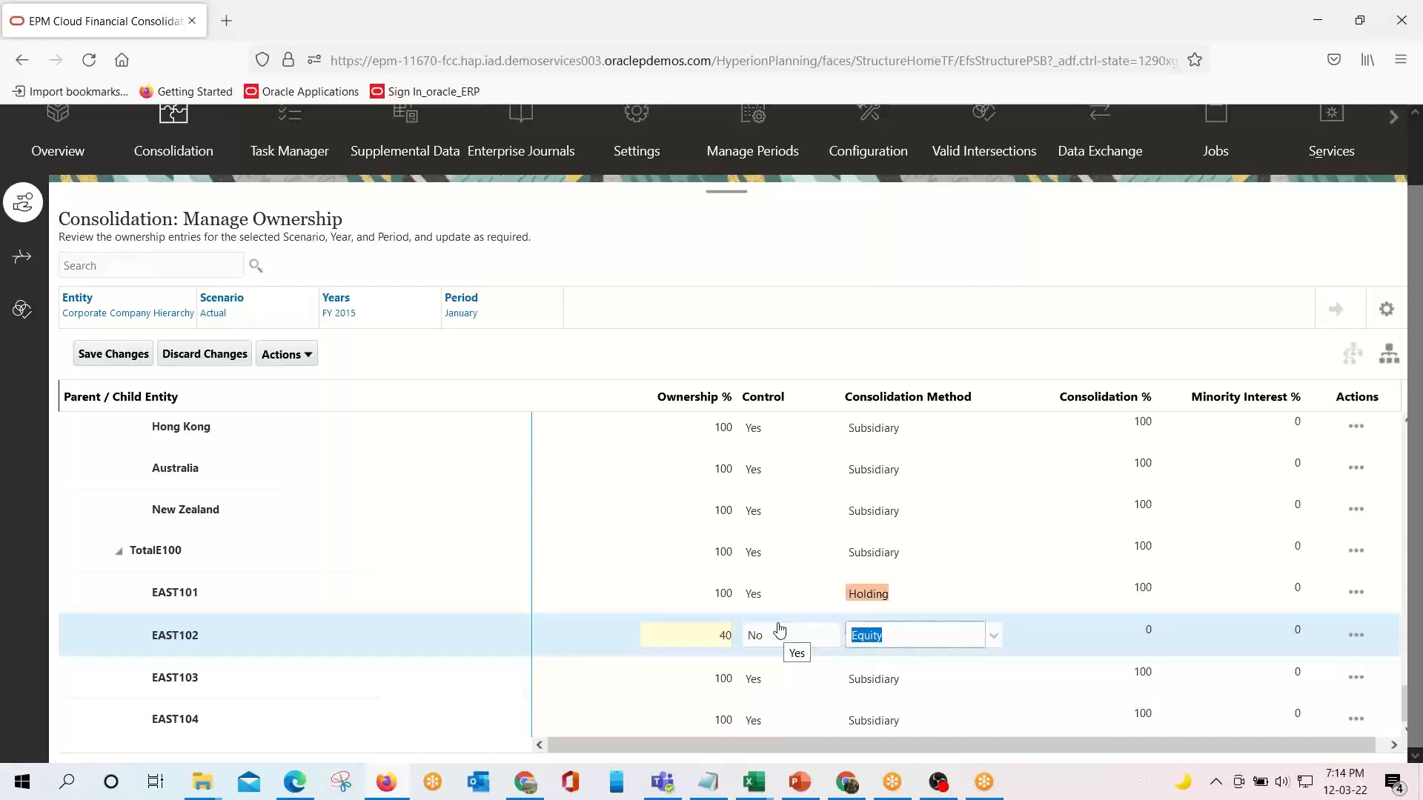
{"action": "left_click", "coordinate": [118, 354]}
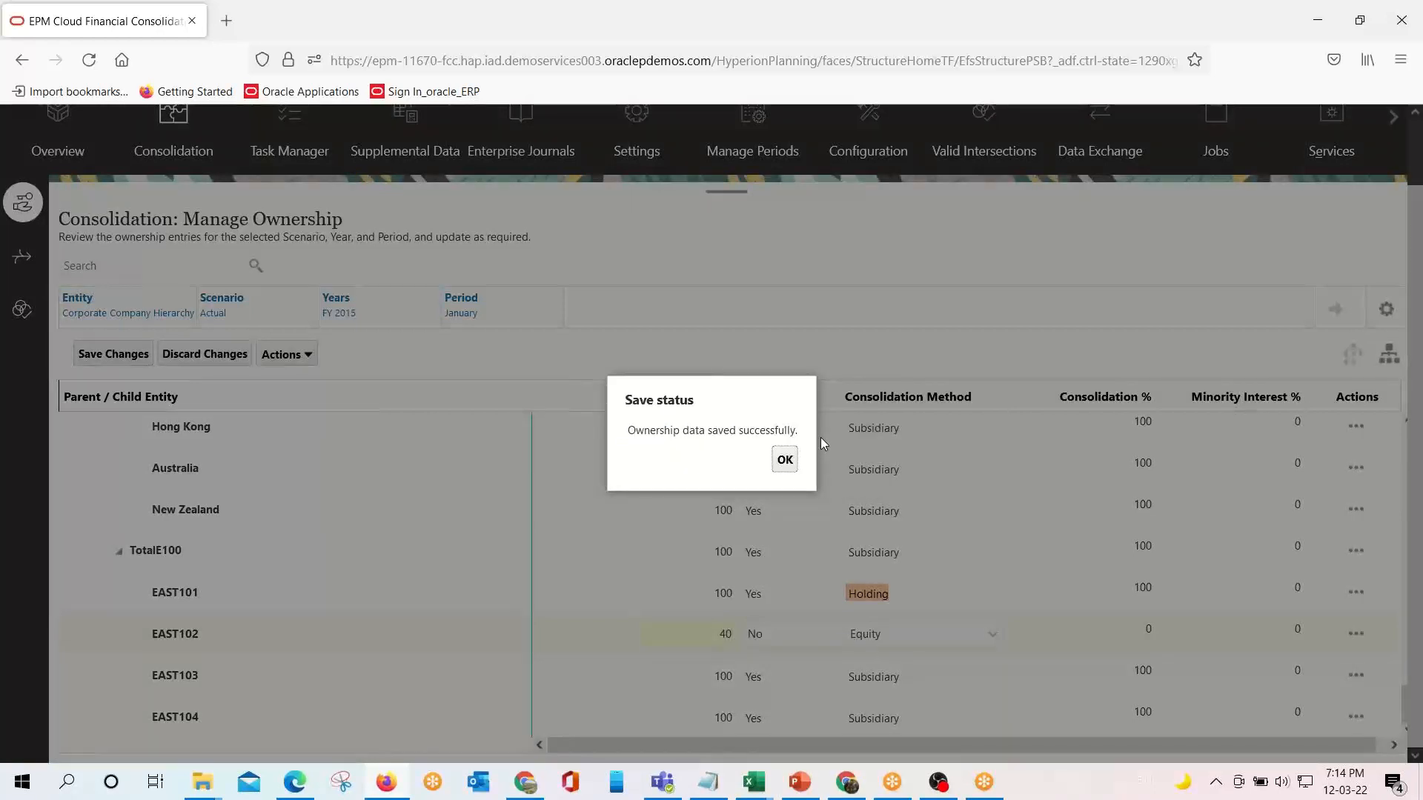
{"action": "left_click", "coordinate": [785, 459]}
Recompute the ownership data for scenario Actual, year FY 2015, start period January.
{"action": "left_click", "coordinate": [285, 421]}
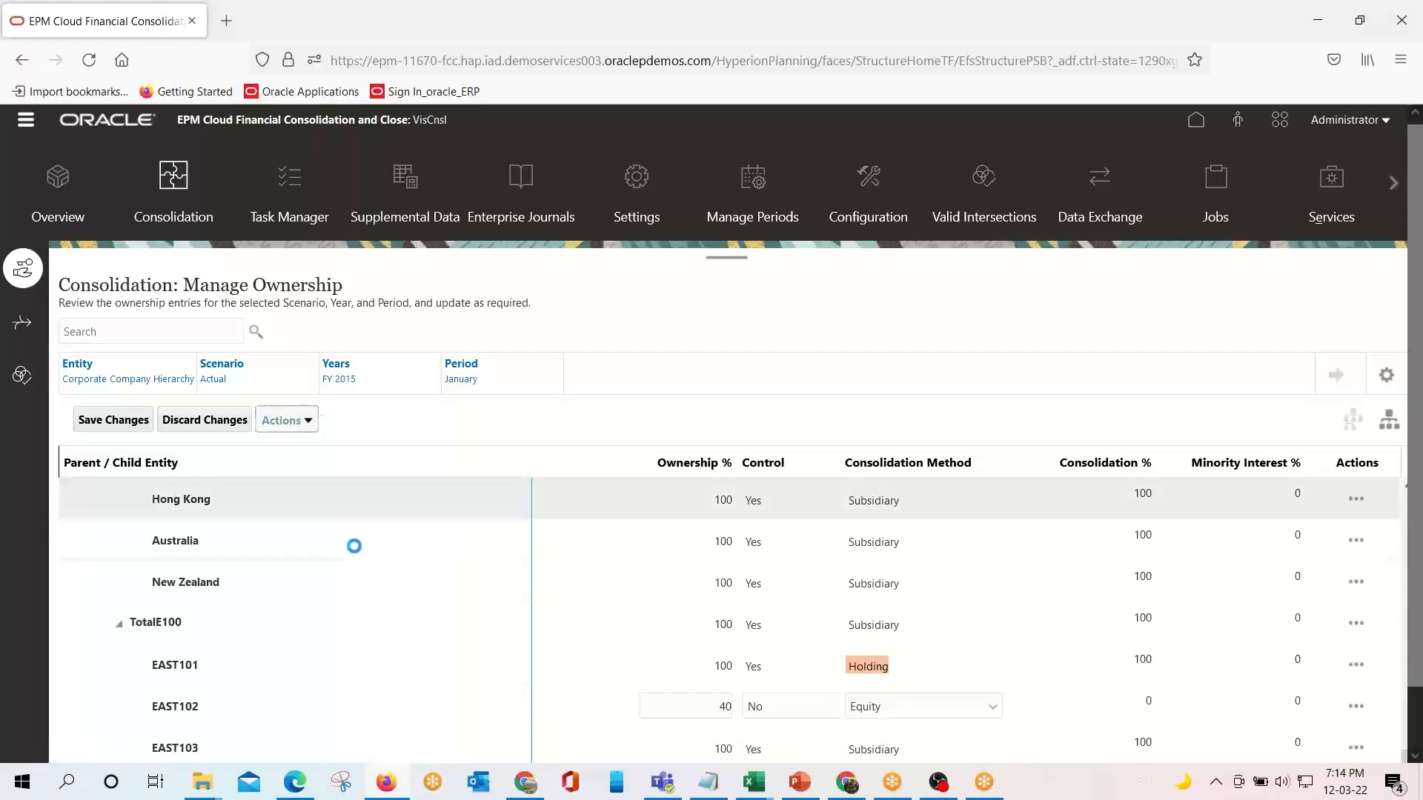
{"action": "left_click", "coordinate": [363, 476]}
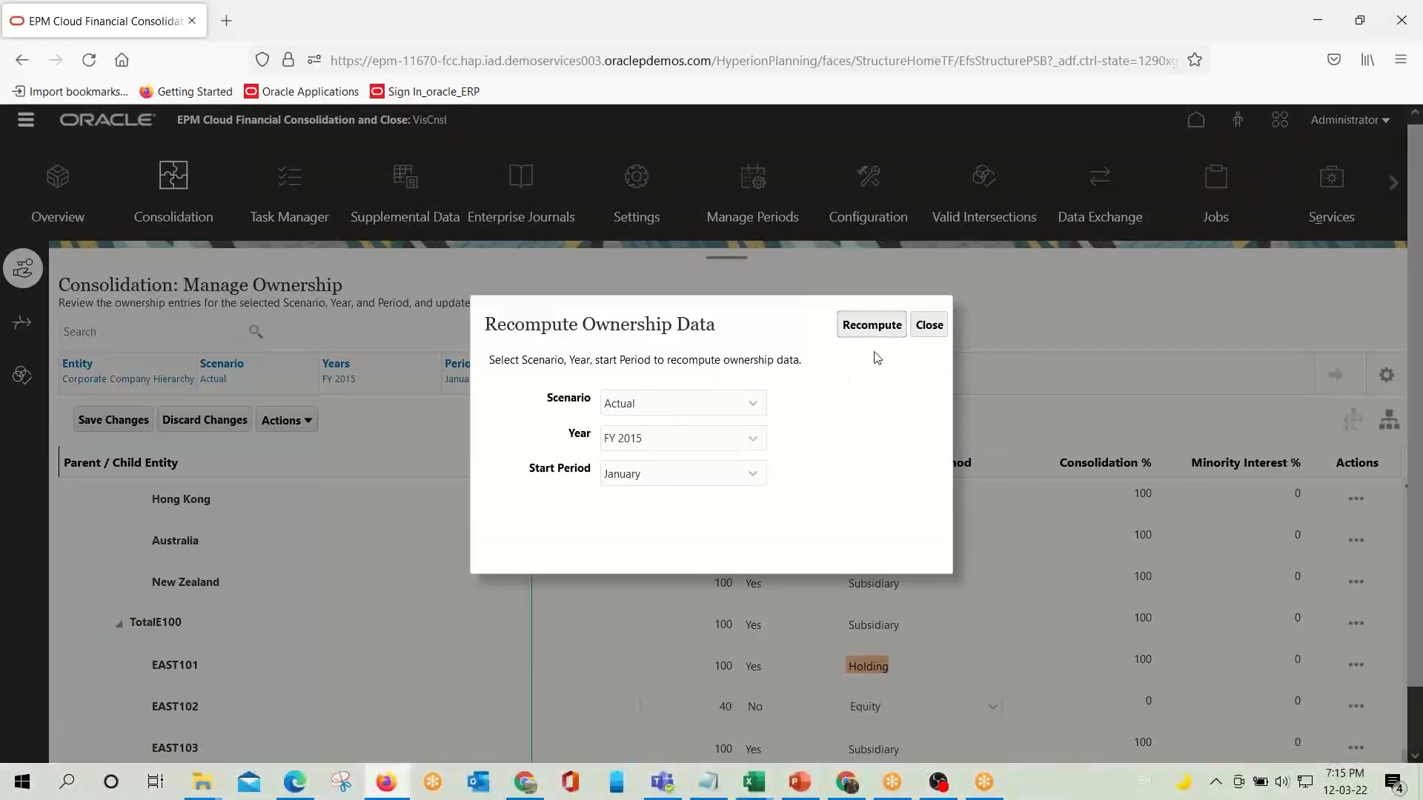
{"action": "left_click", "coordinate": [873, 328]}
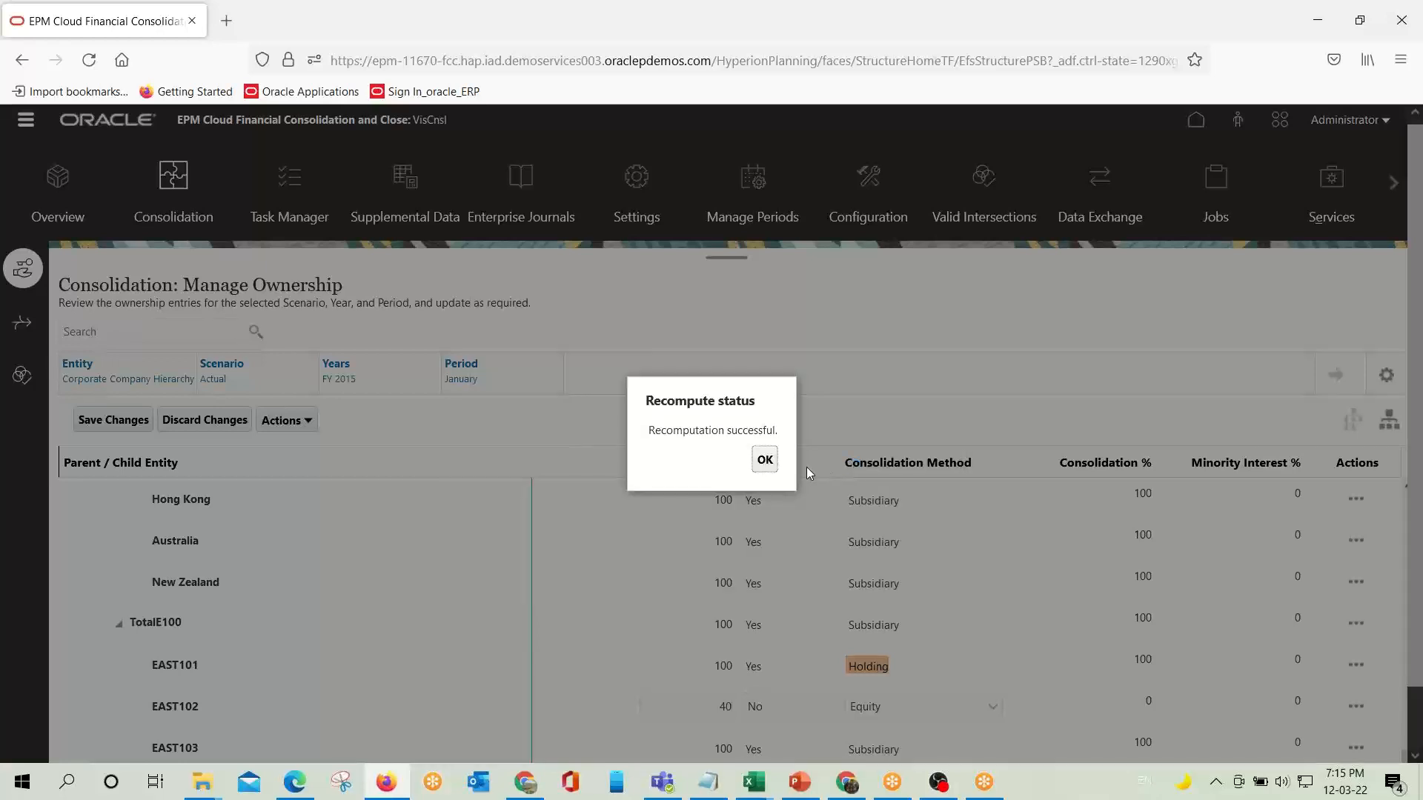
{"action": "left_click", "coordinate": [765, 460]}
{"action": "left_click", "coordinate": [765, 460]}
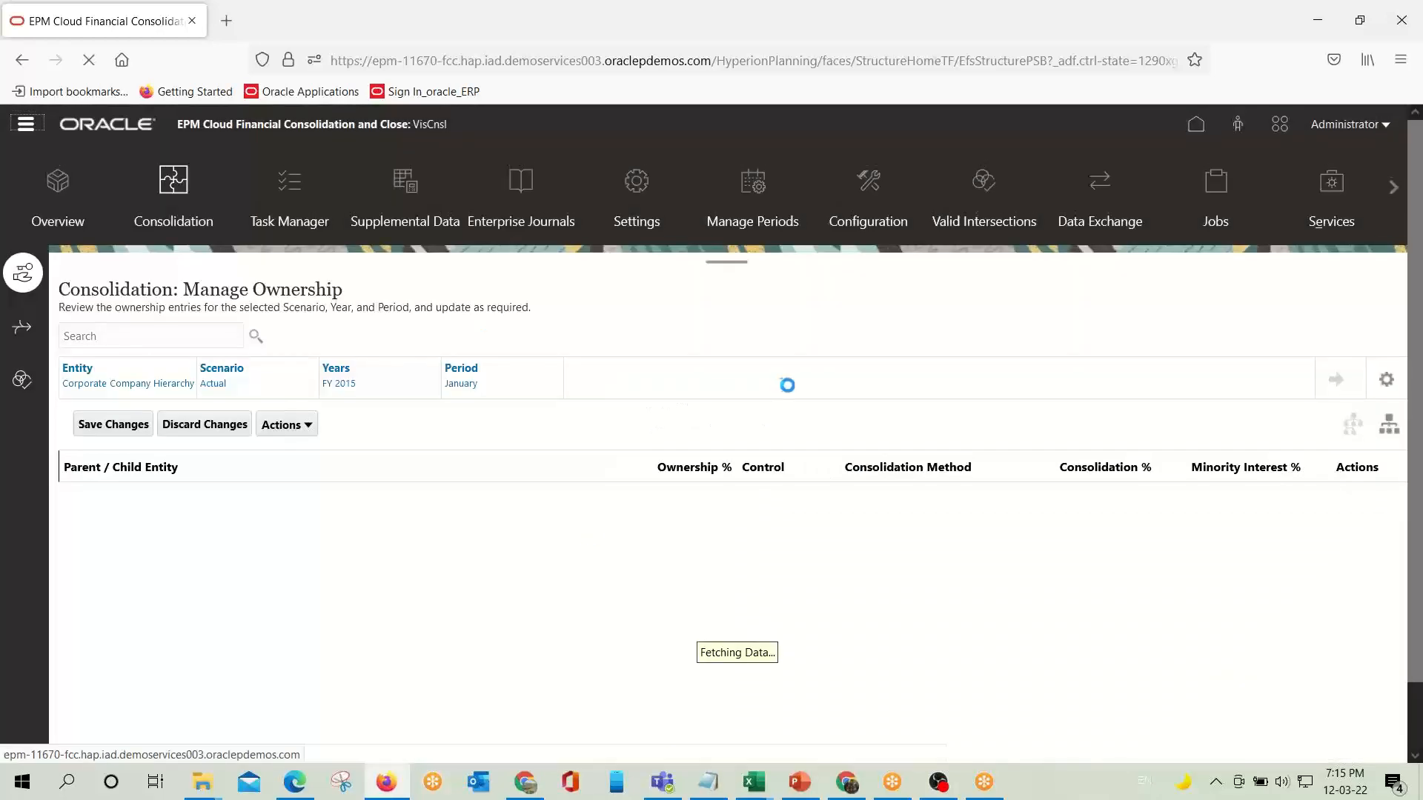
Open the Data Status form from the Data Entry list and check the January calculation status of EAST101 and EAST102.
{"action": "left_click", "coordinate": [1195, 126]}
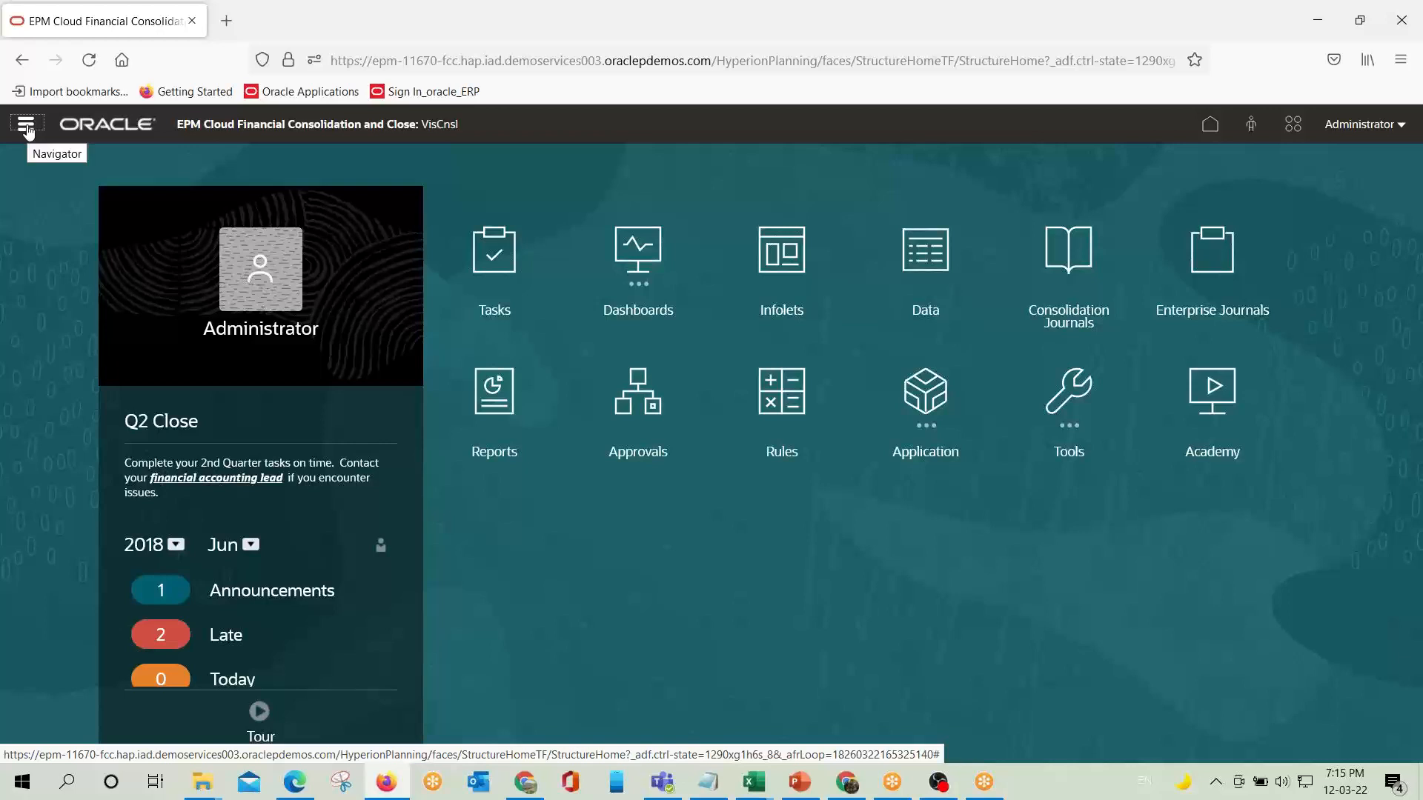
{"action": "left_click", "coordinate": [27, 127]}
{"action": "left_click", "coordinate": [354, 422]}
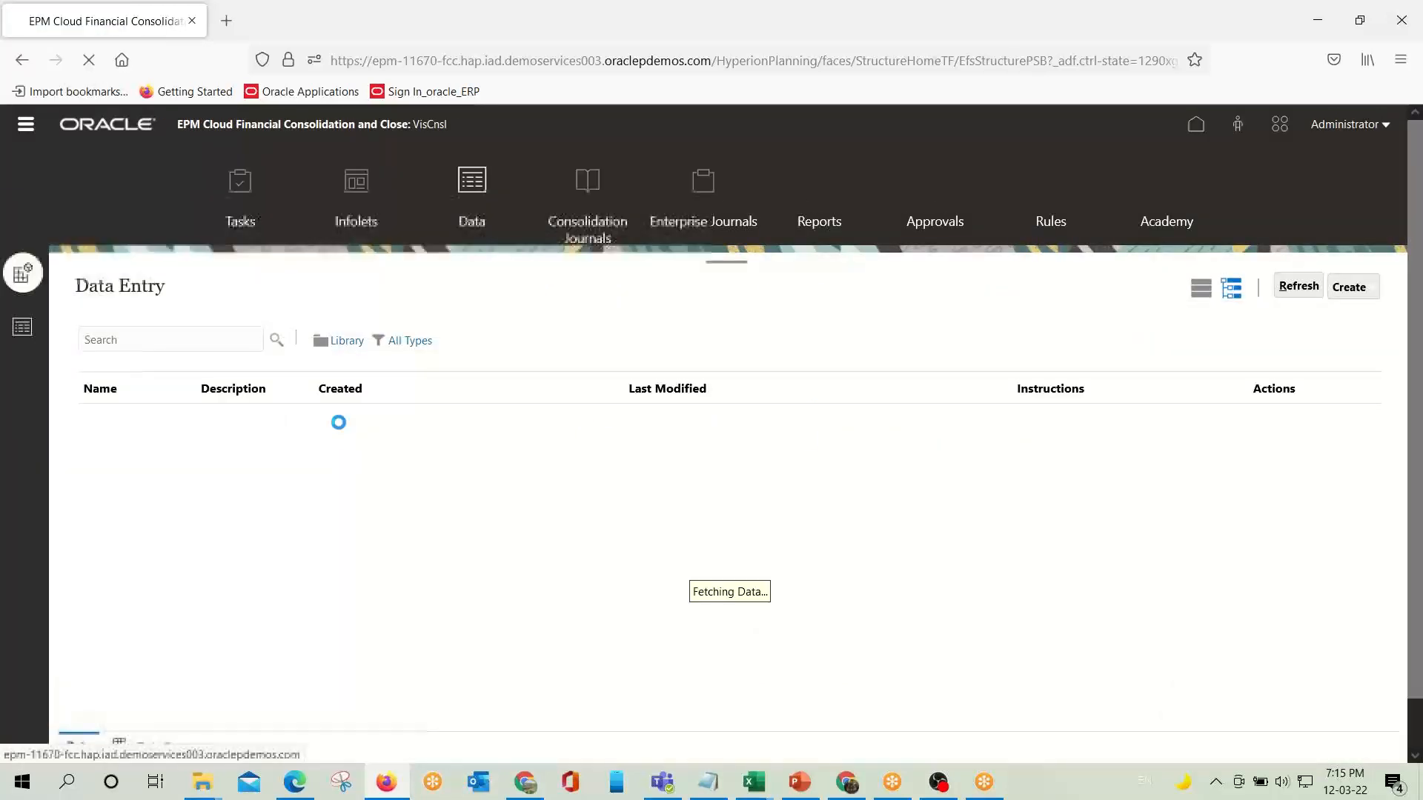
{"action": "scroll", "coordinate": [214, 564], "scroll_direction": "down", "scroll_amount": 10}
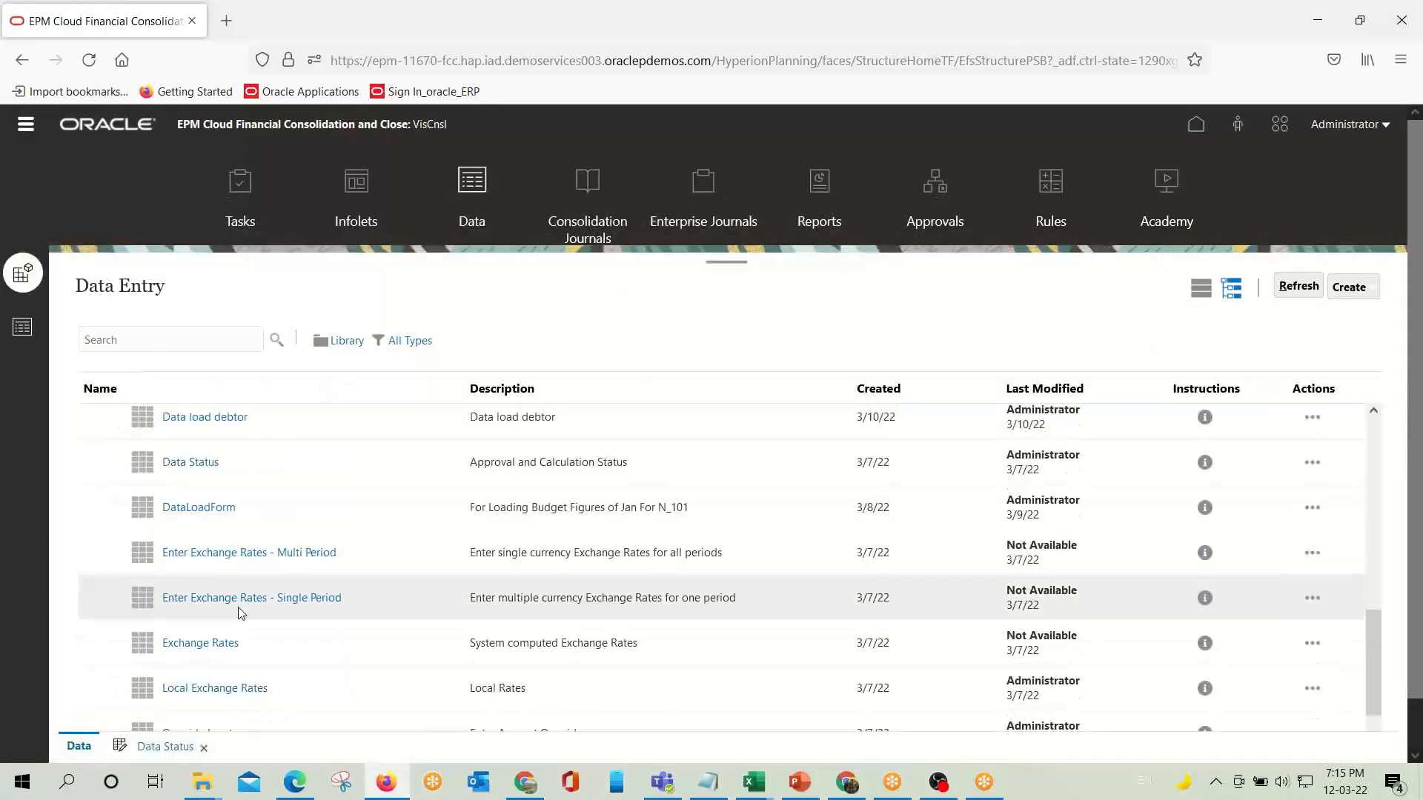
{"action": "left_click", "coordinate": [195, 462]}
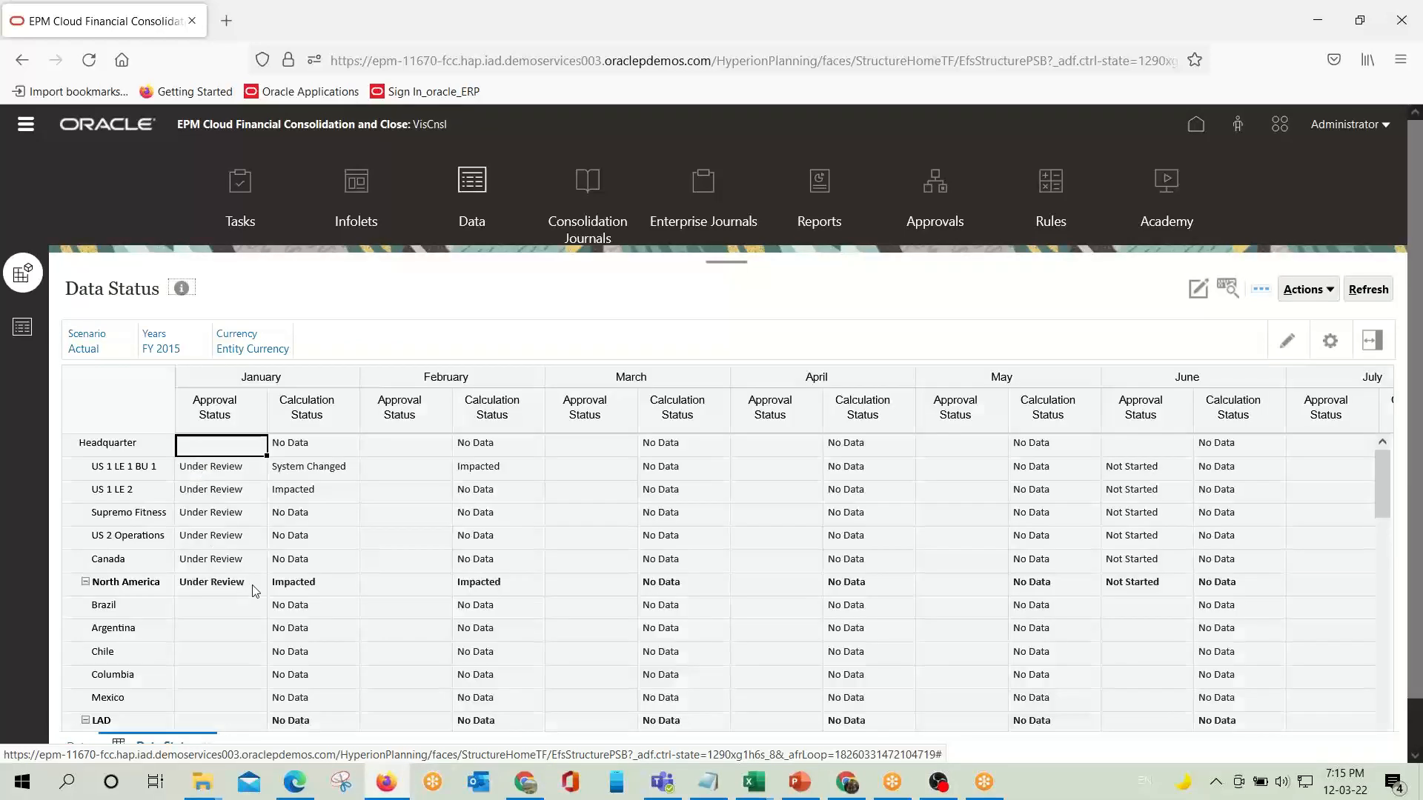
{"action": "scroll", "coordinate": [263, 608], "scroll_direction": "down", "scroll_amount": 3}
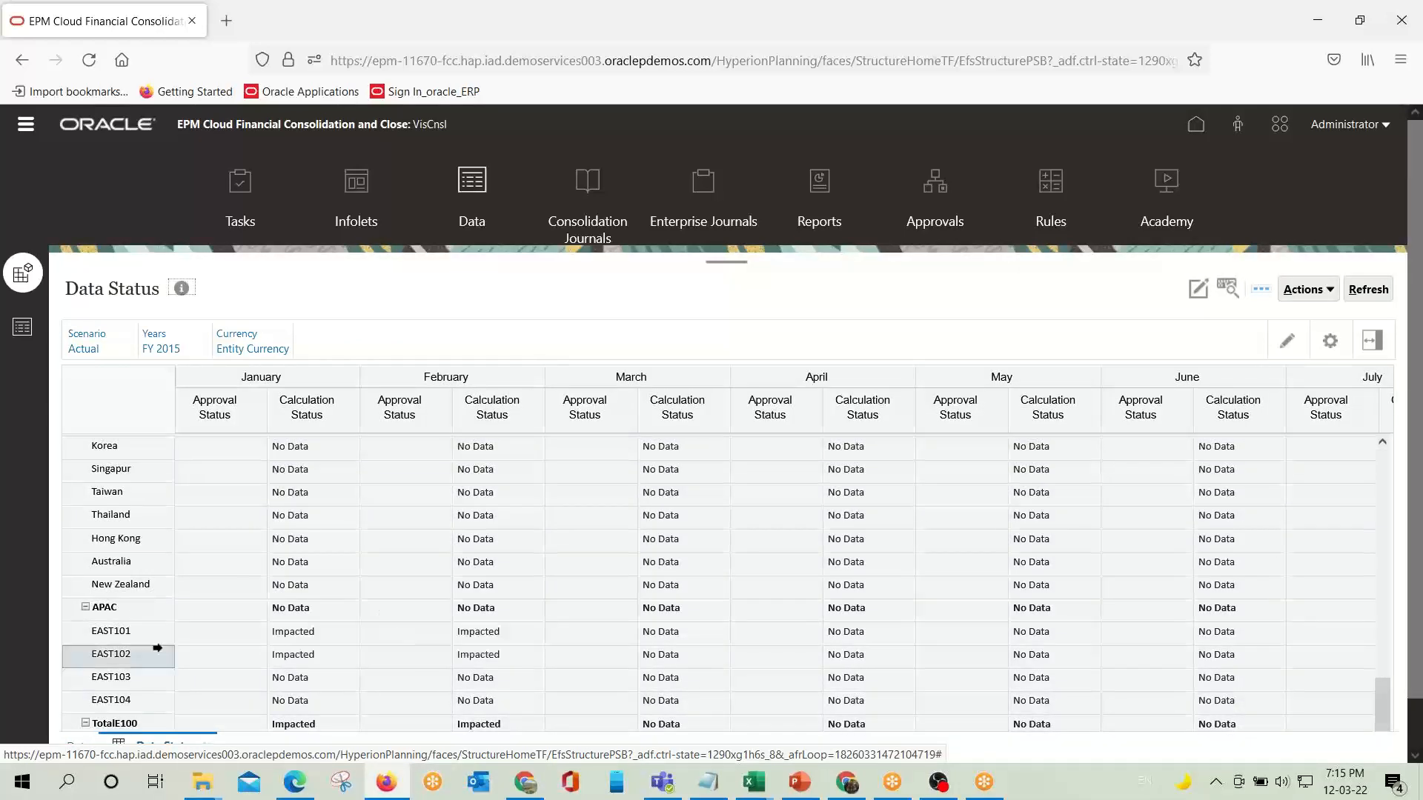
{"action": "left_click", "coordinate": [331, 641]}
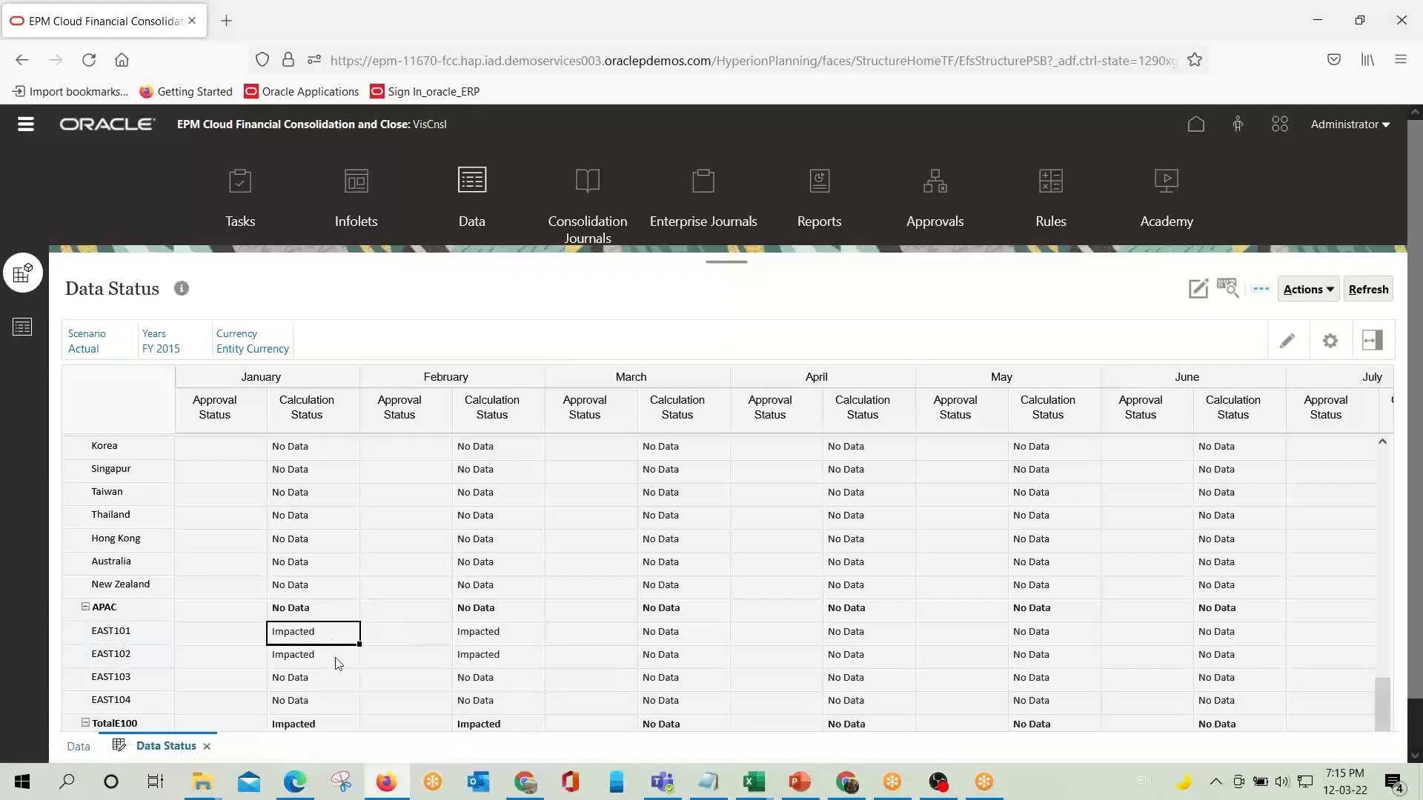
{"action": "left_click", "coordinate": [336, 662]}
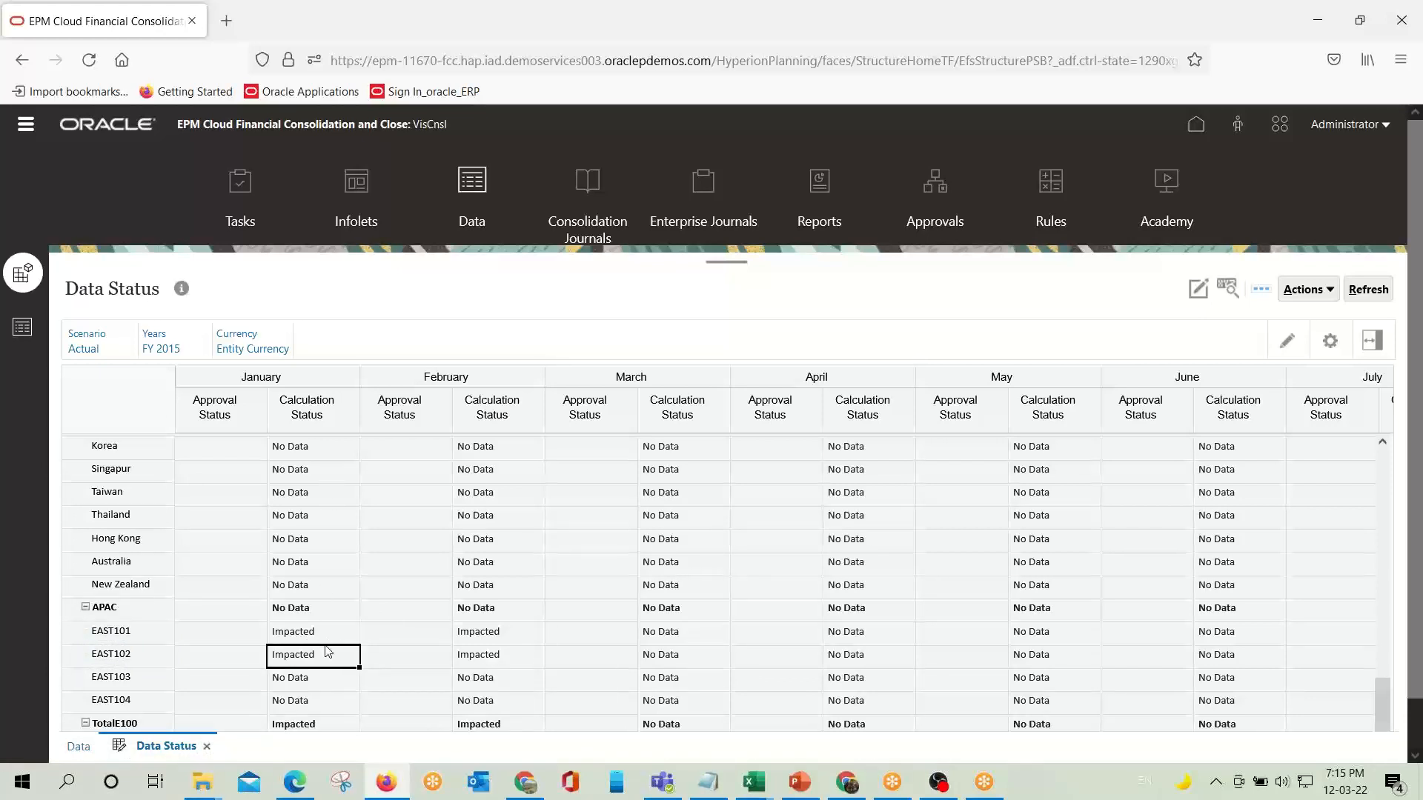
{"action": "left_click", "coordinate": [329, 639]}
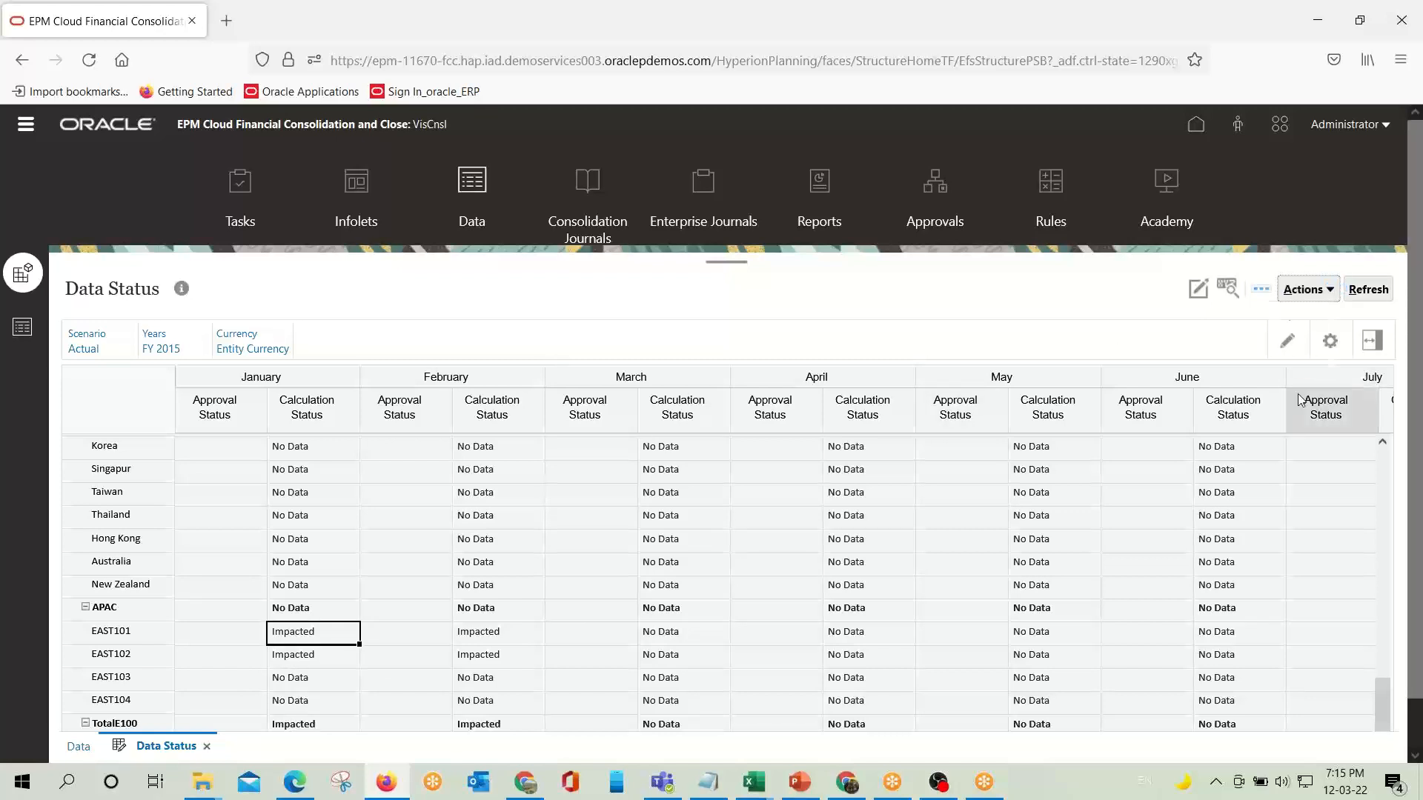
Run the Consolidate business rule for entity E_100, scenario Actual, period Jan and year FY15.
{"action": "left_click", "coordinate": [1330, 291]}
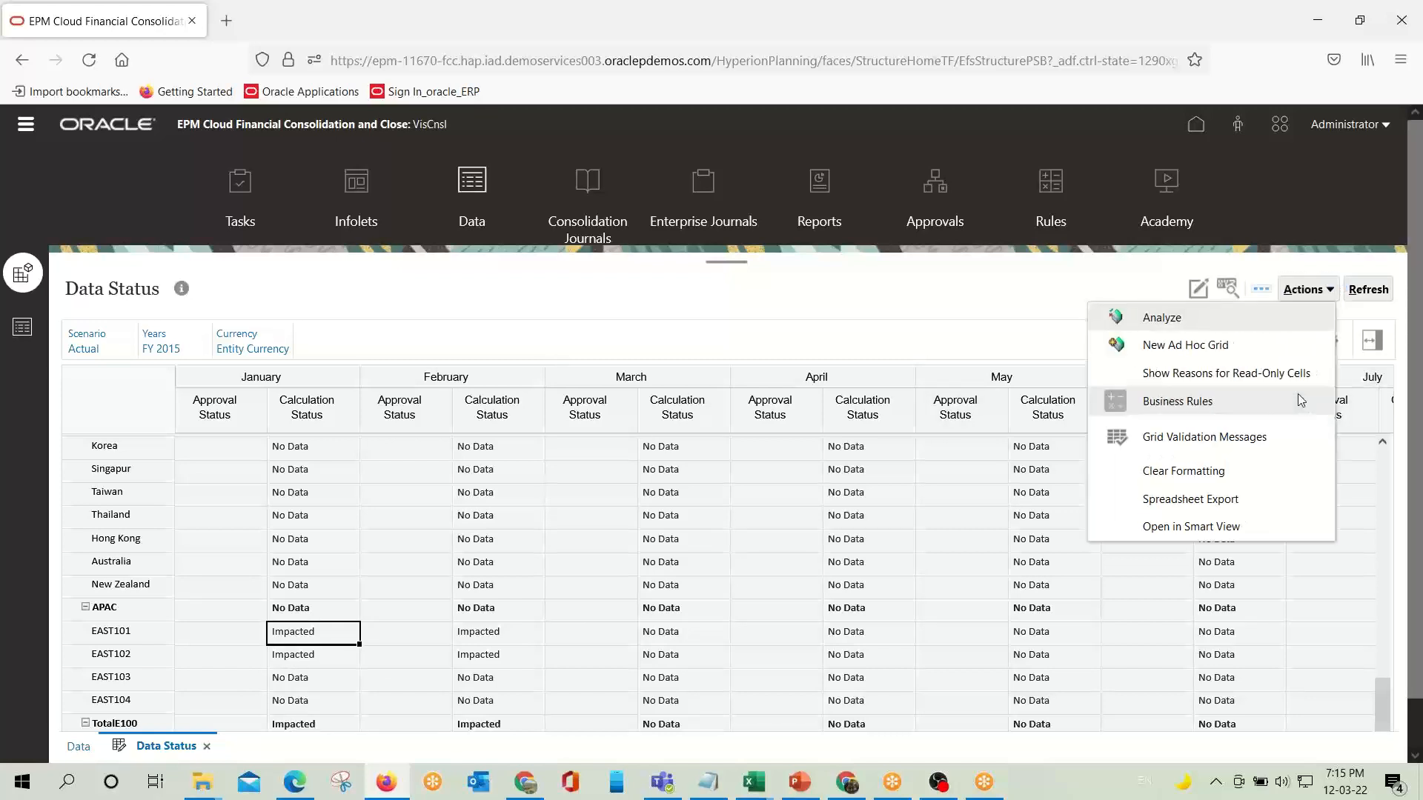
{"action": "left_click", "coordinate": [1206, 401]}
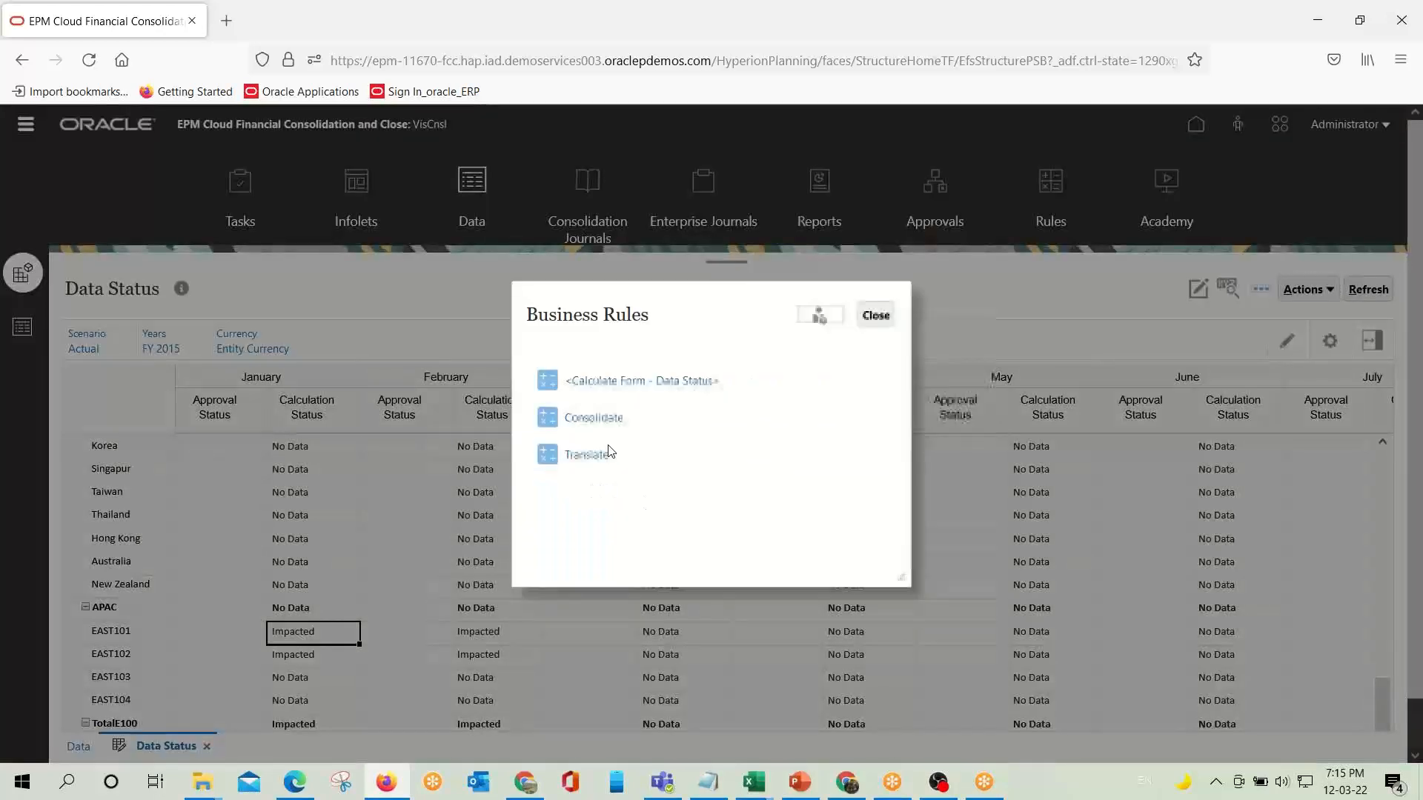
{"action": "left_click", "coordinate": [591, 418]}
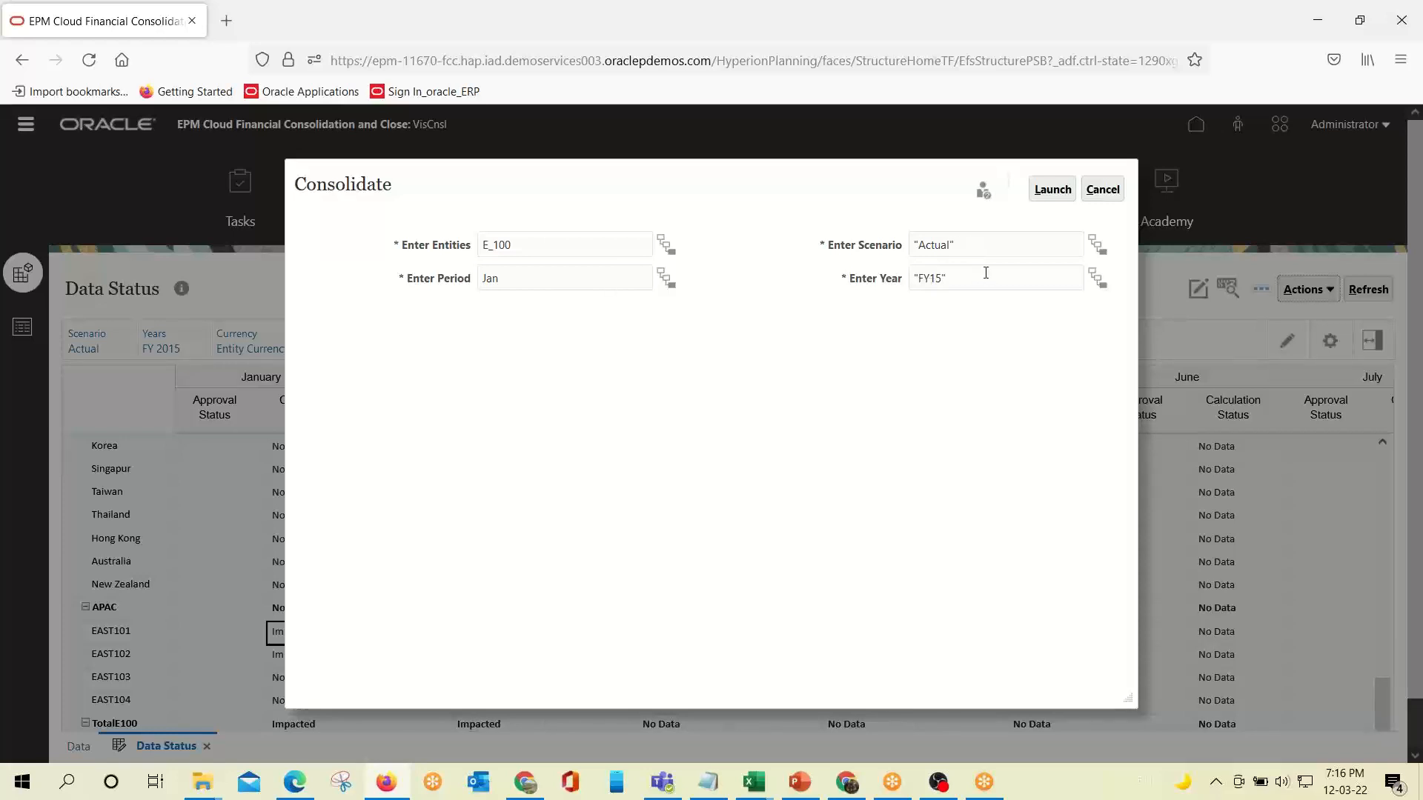
{"action": "left_click", "coordinate": [1053, 191]}
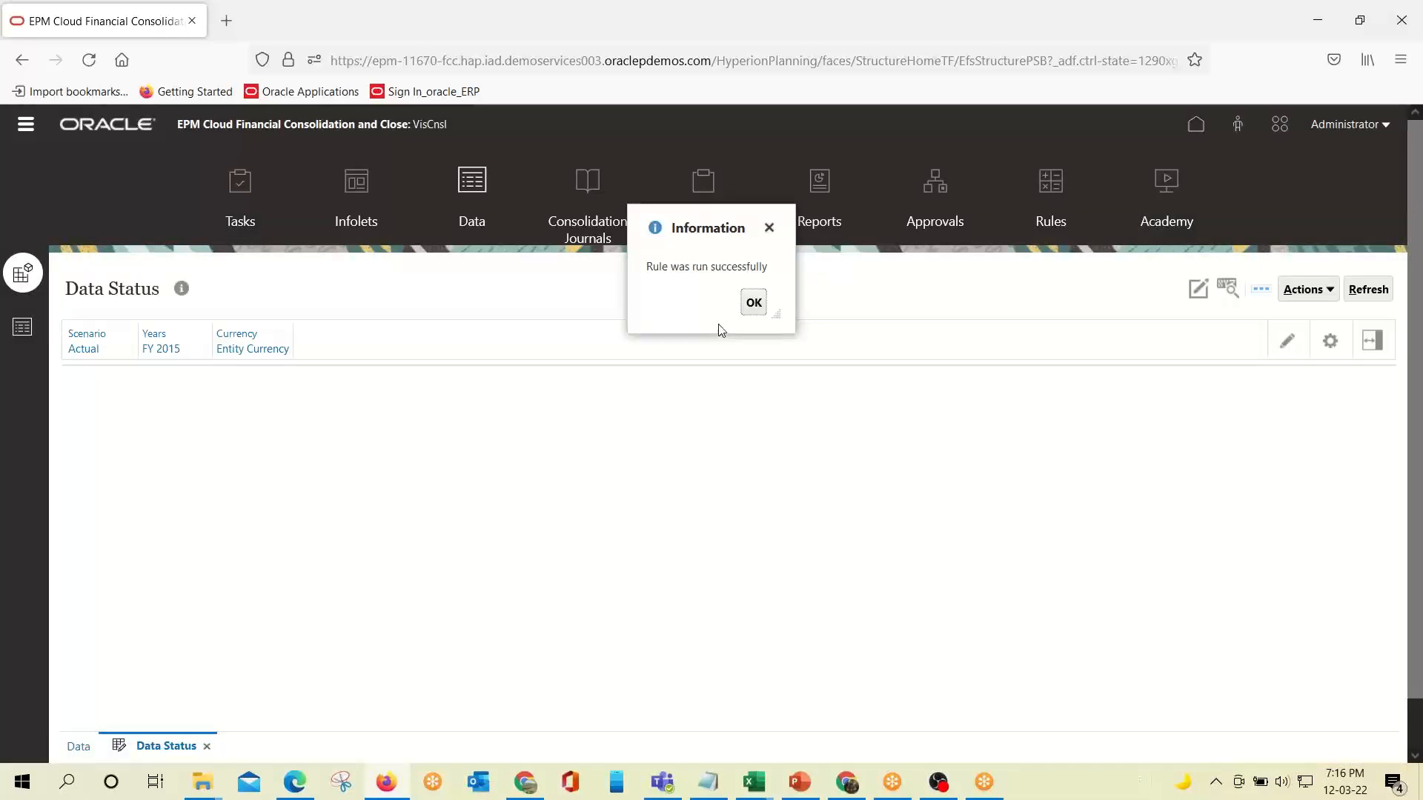
{"action": "left_click", "coordinate": [764, 300]}
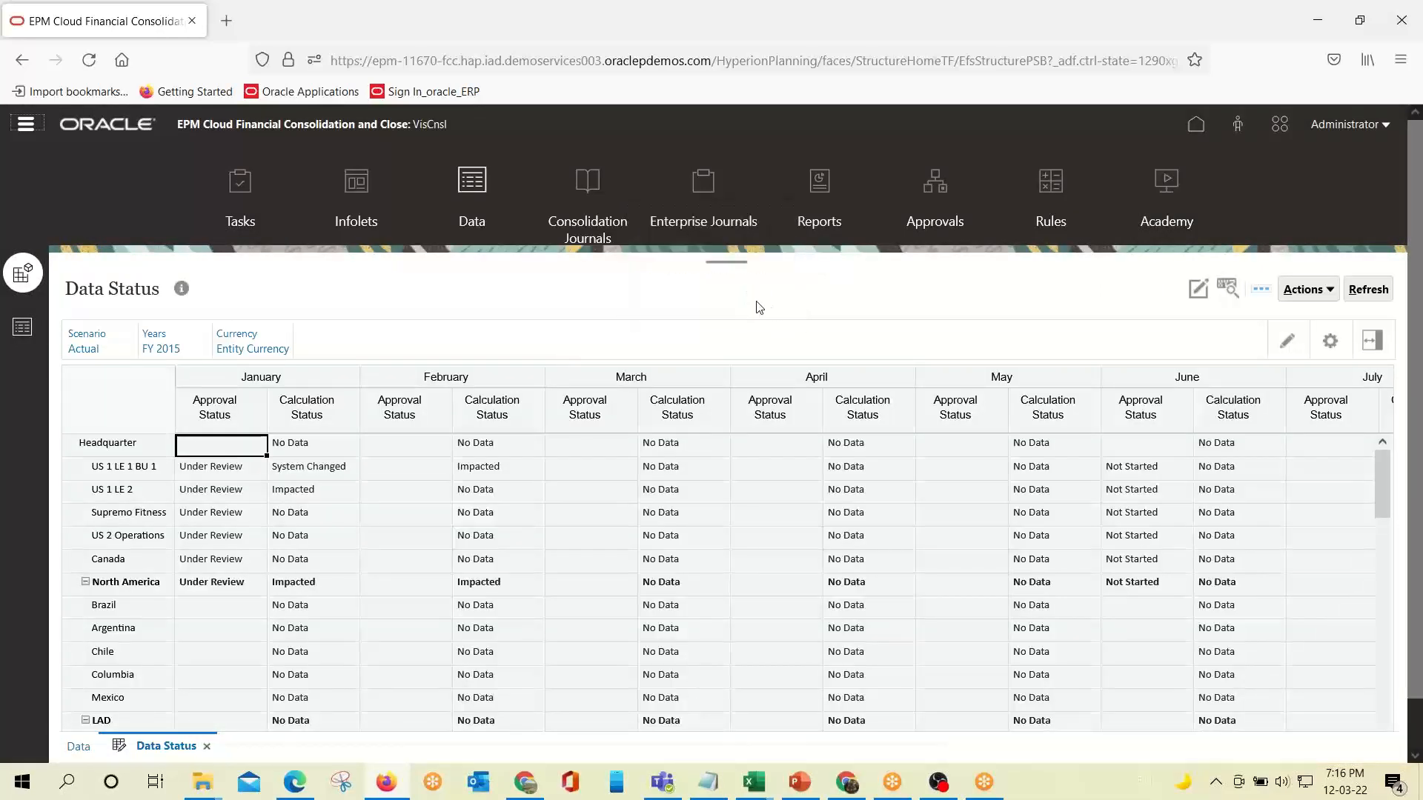
Switch to the Webinar_Consolidtion_SV workbook in Excel and refresh the ad hoc grid on the Output_ sheet.
{"action": "mouse_move", "coordinate": [751, 786]}
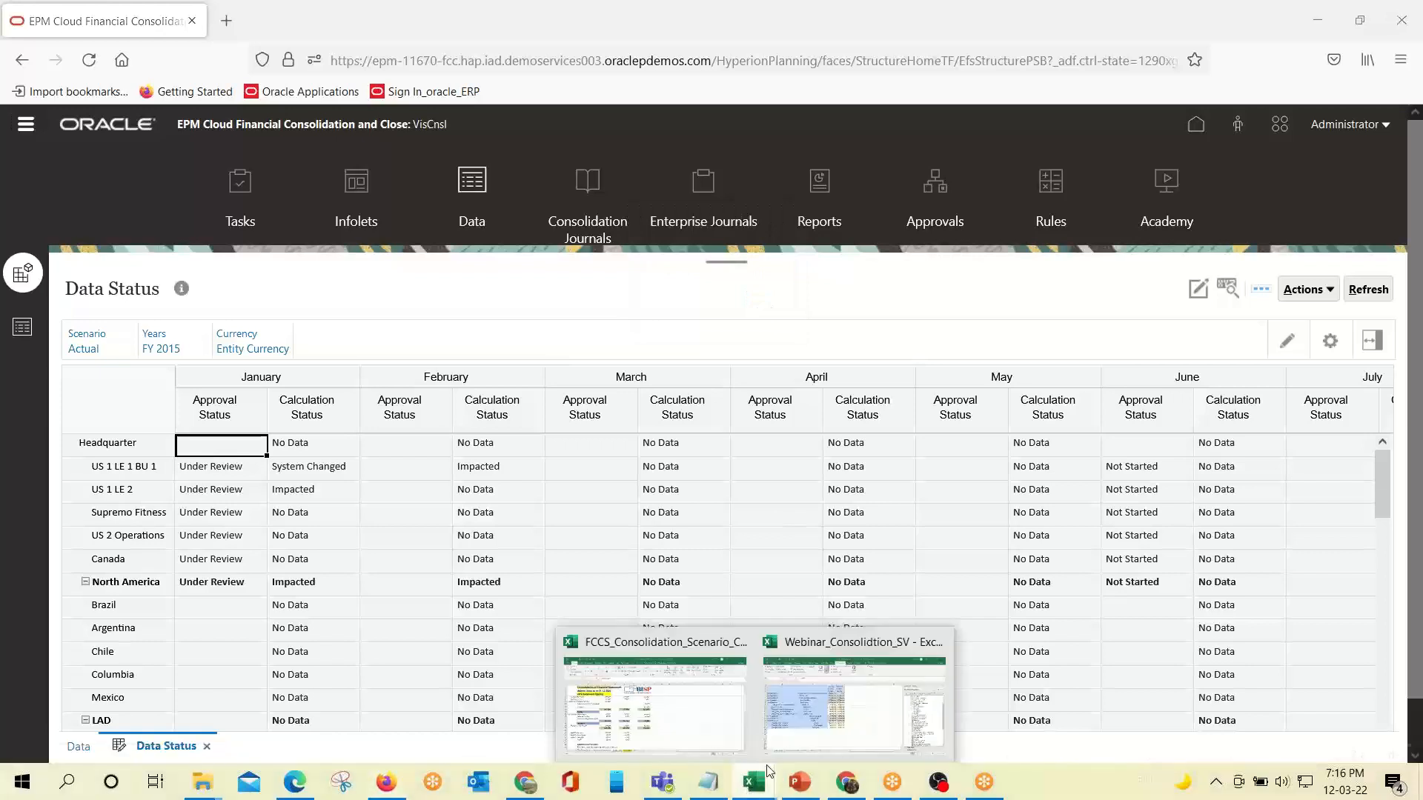
{"action": "left_click", "coordinate": [799, 704]}
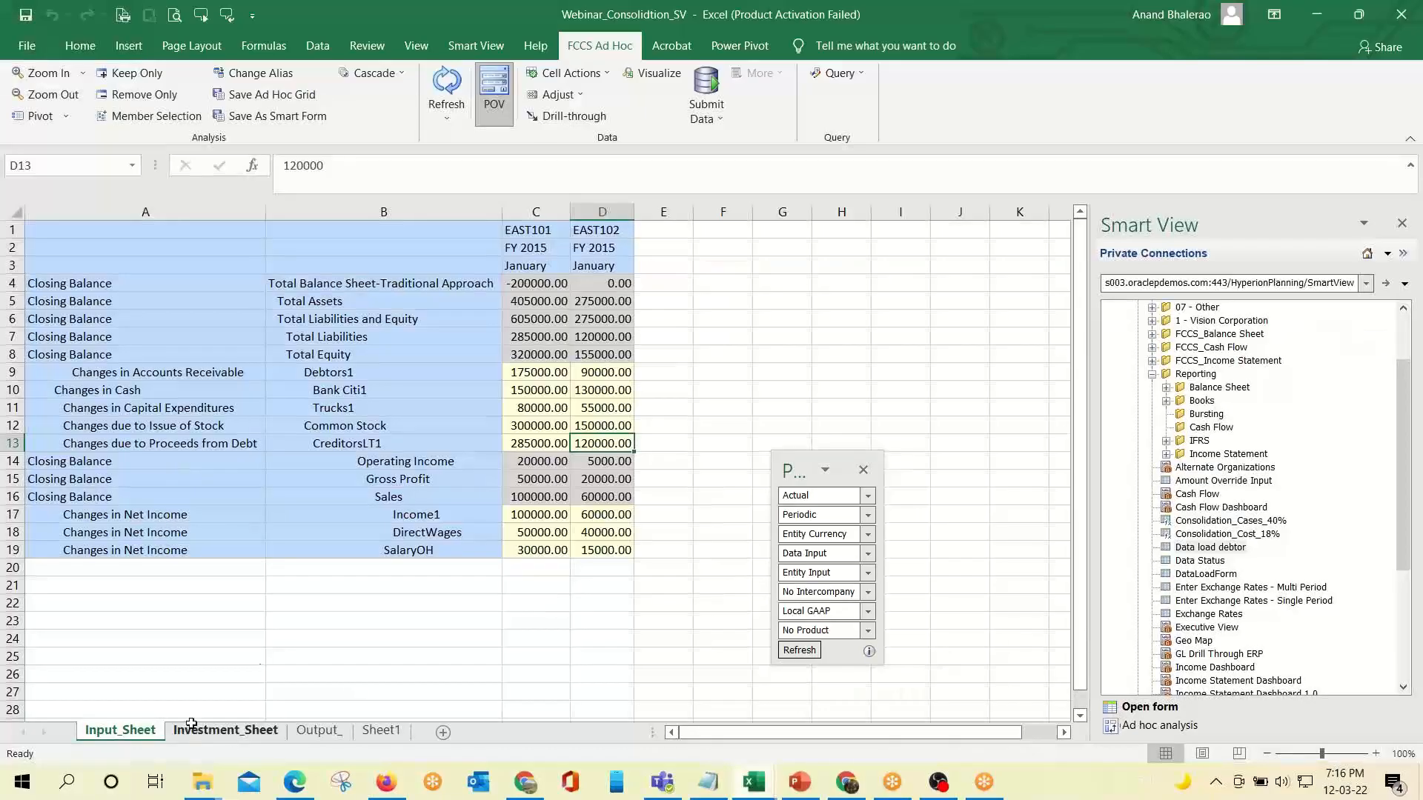
{"action": "left_click", "coordinate": [255, 731]}
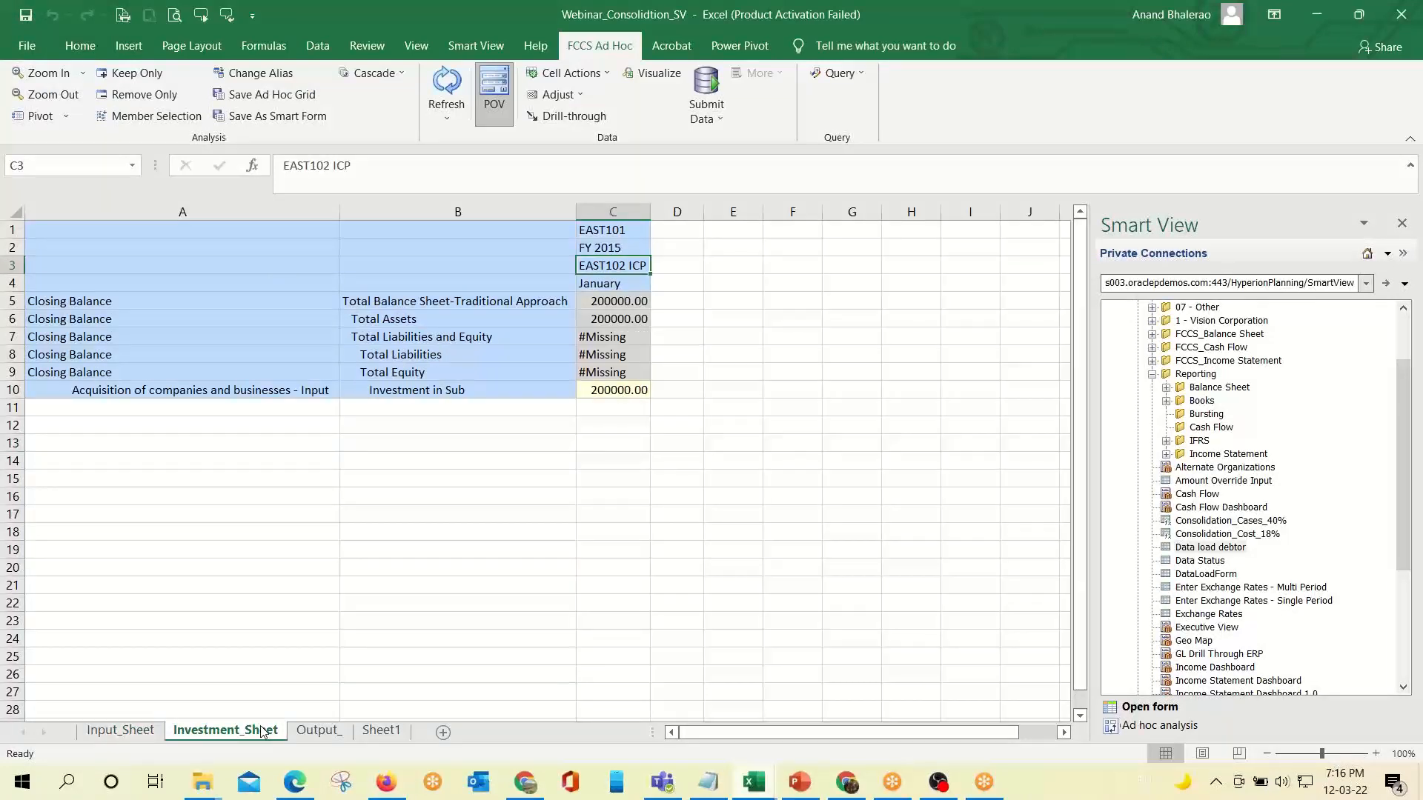
{"action": "left_click", "coordinate": [319, 731]}
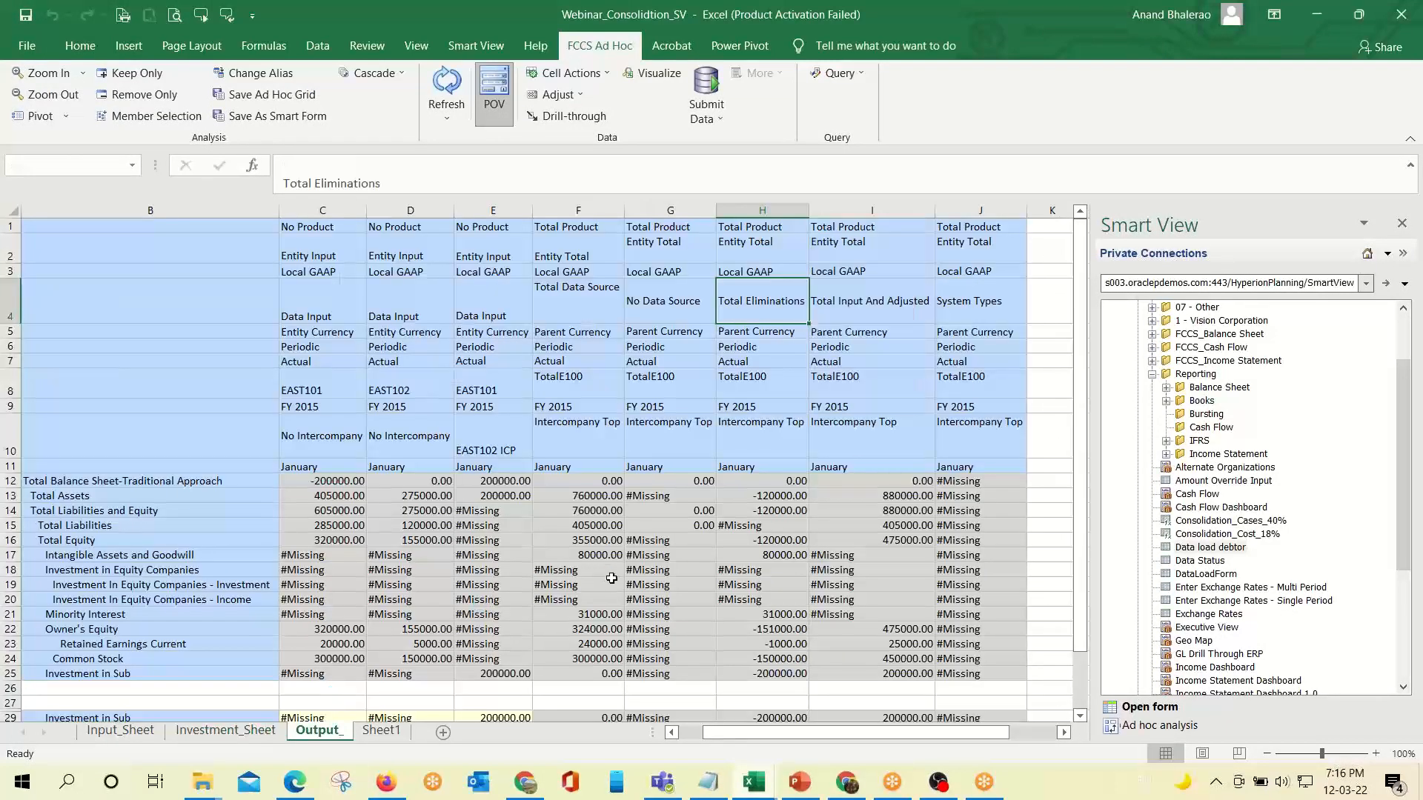
{"action": "scroll", "coordinate": [1241, 552], "scroll_direction": "up", "scroll_amount": 2}
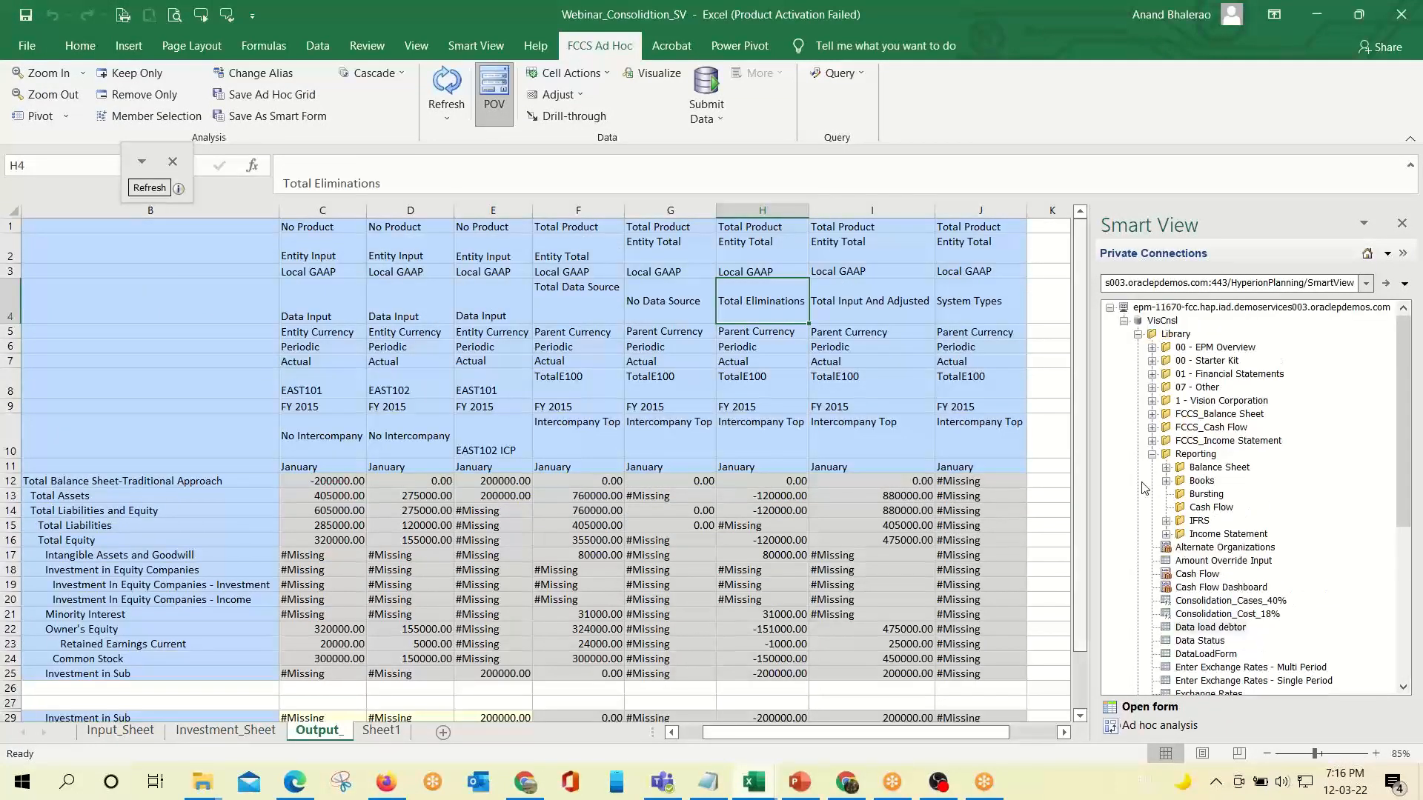
{"action": "left_click", "coordinate": [449, 83]}
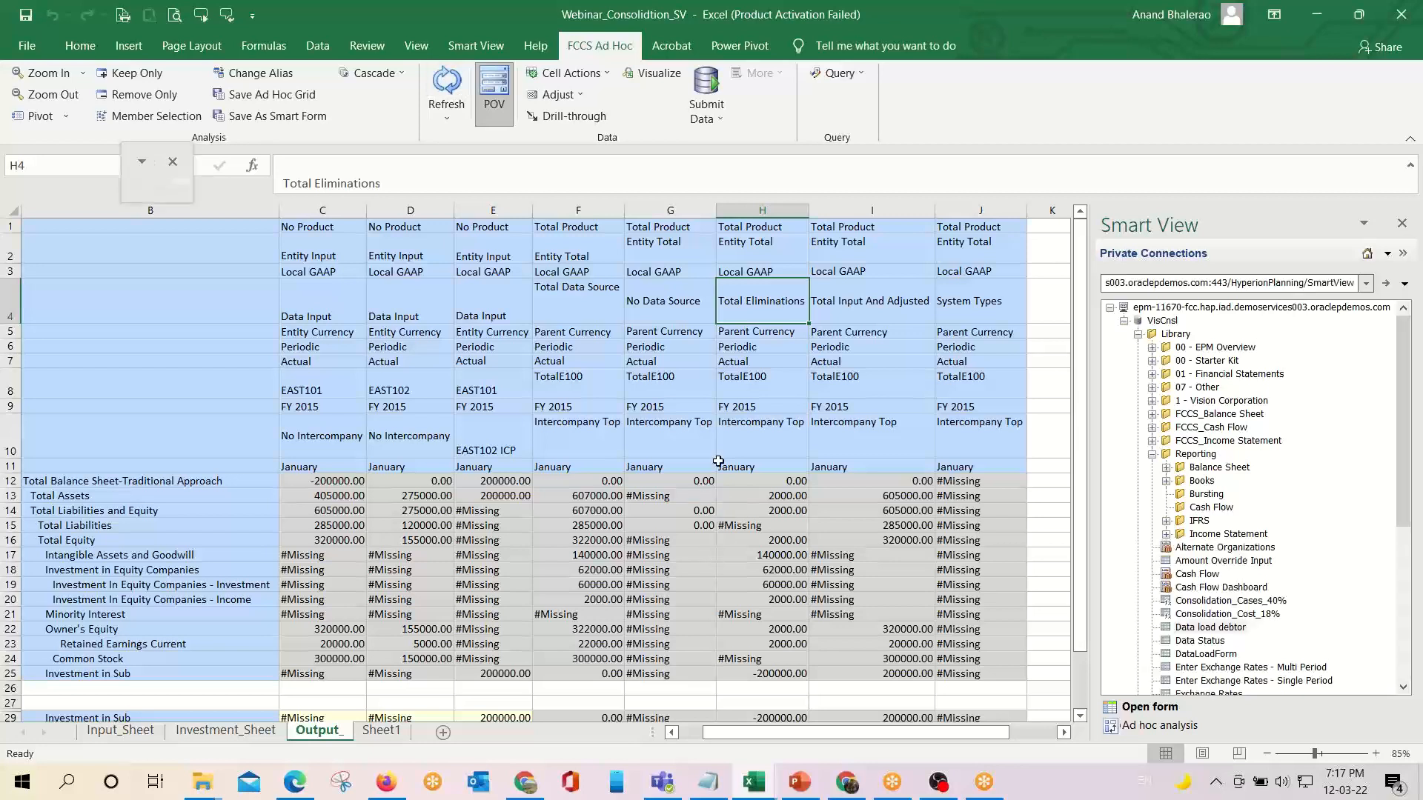
Hide columns G through J on the Output_ sheet and clear the leftover values in column P.
{"action": "left_click_drag", "start_coordinate": [682, 212], "coordinate": [993, 211]}
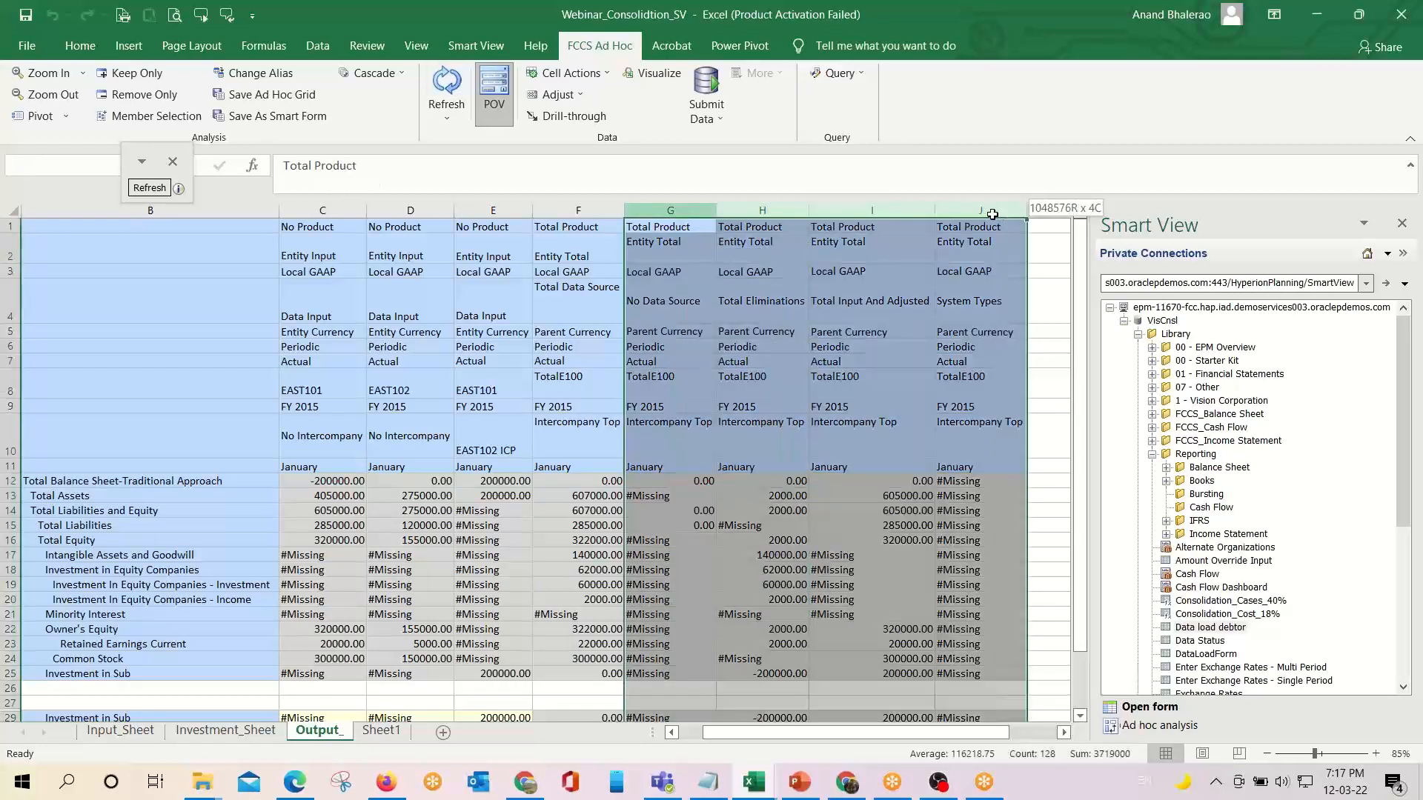
{"action": "right_click", "coordinate": [994, 211]}
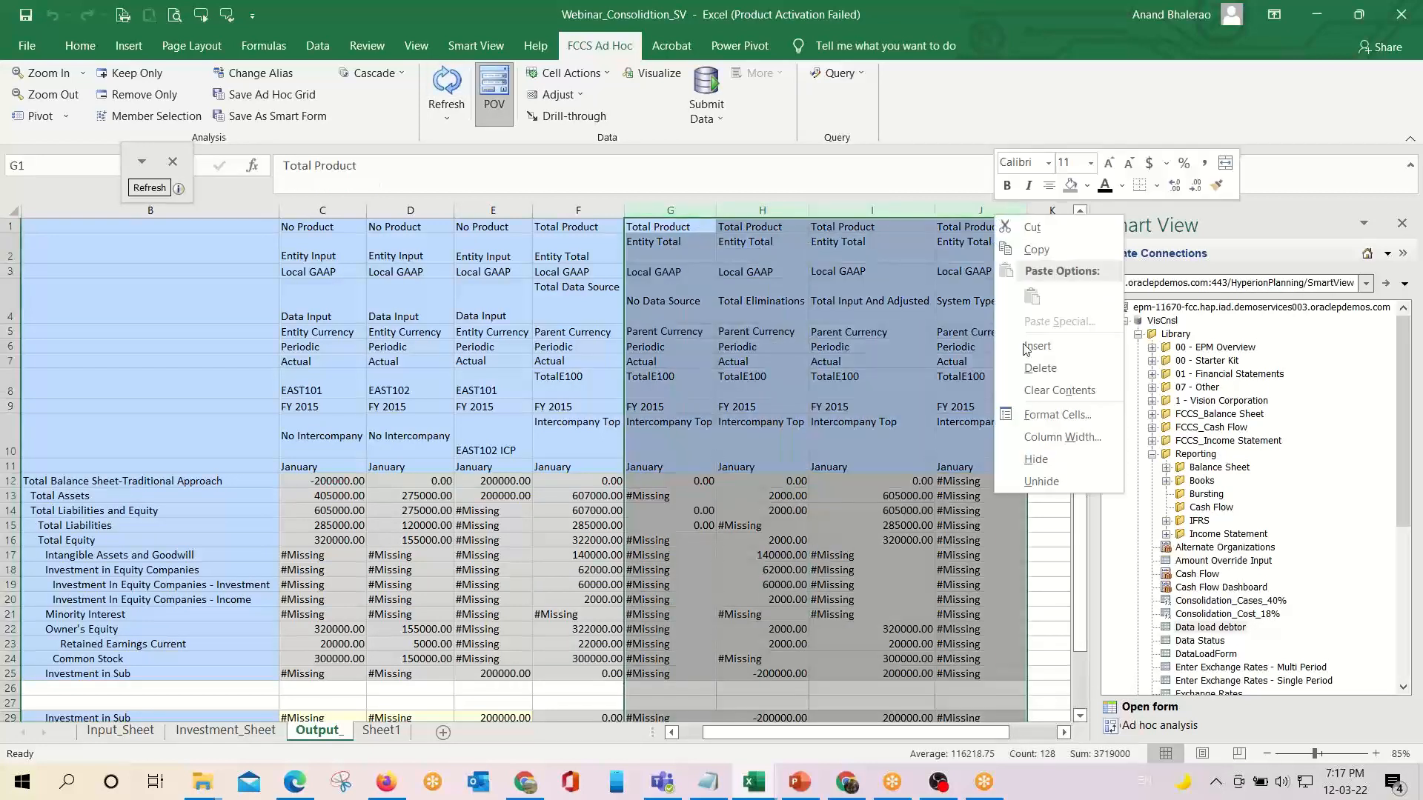
{"action": "left_click", "coordinate": [1037, 466]}
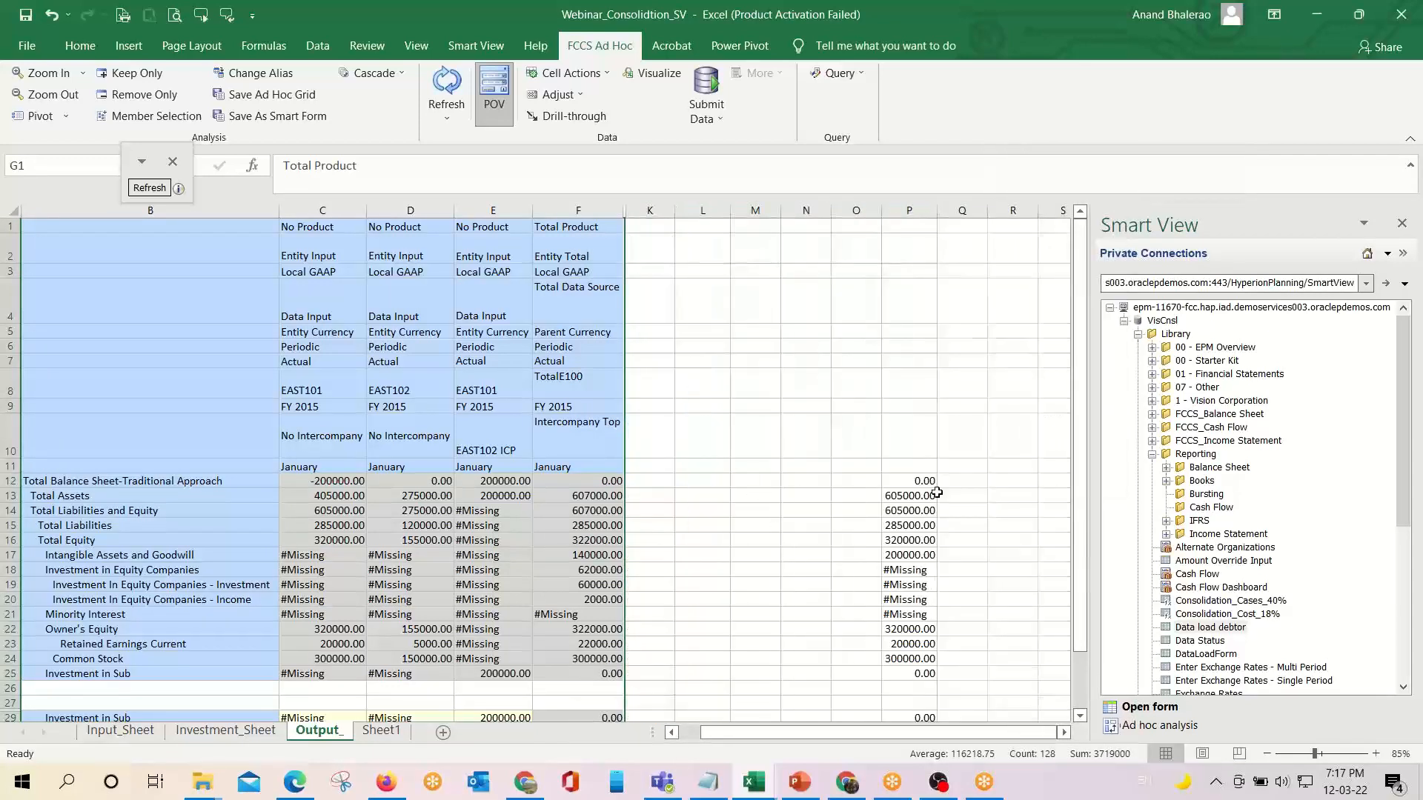
{"action": "left_click_drag", "start_coordinate": [927, 466], "coordinate": [925, 697]}
{"action": "left_click", "coordinate": [904, 208]}
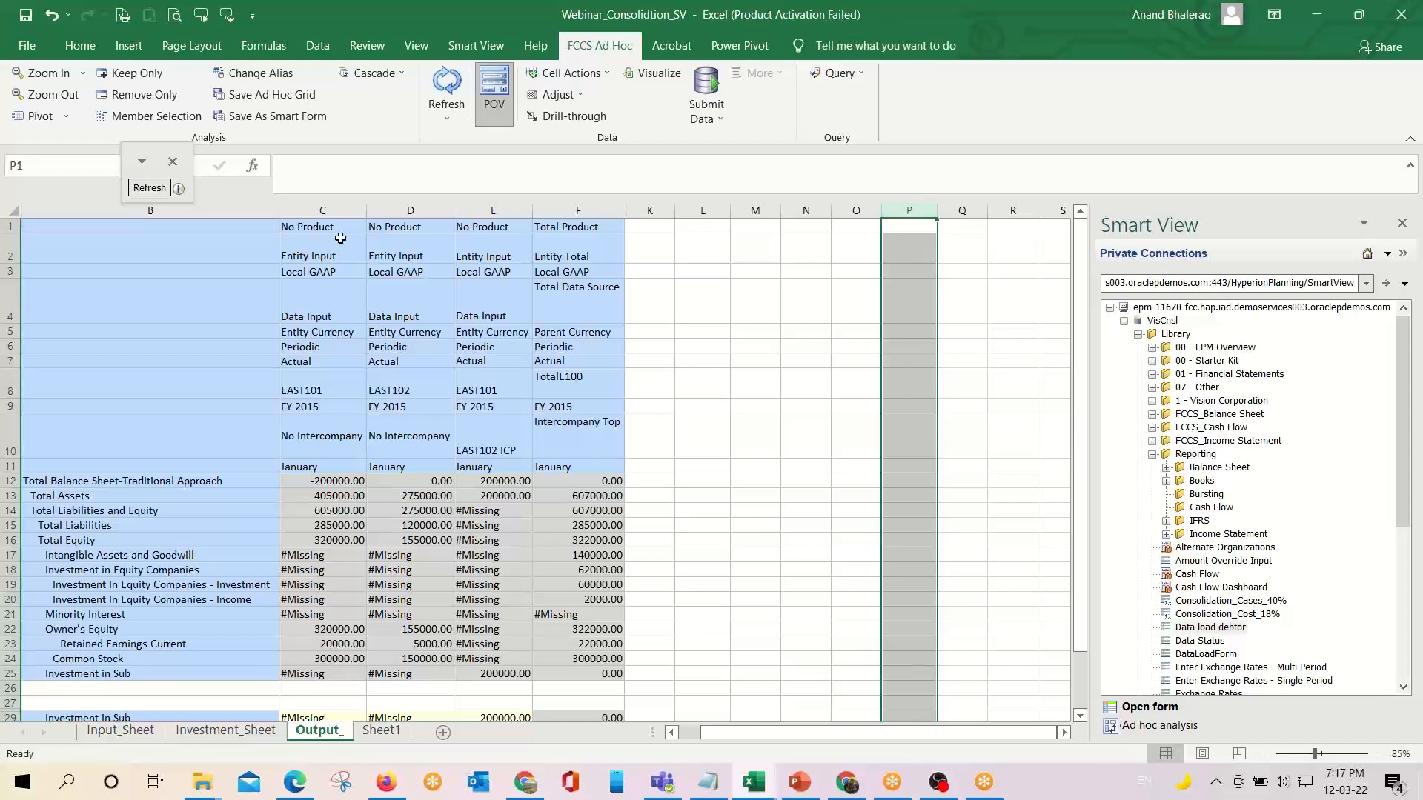
Remove the blank line above the Entity Input labels in row 2, starting with cells C2 and D2.
{"action": "left_click", "coordinate": [323, 256]}
{"action": "double_click", "coordinate": [323, 256]}
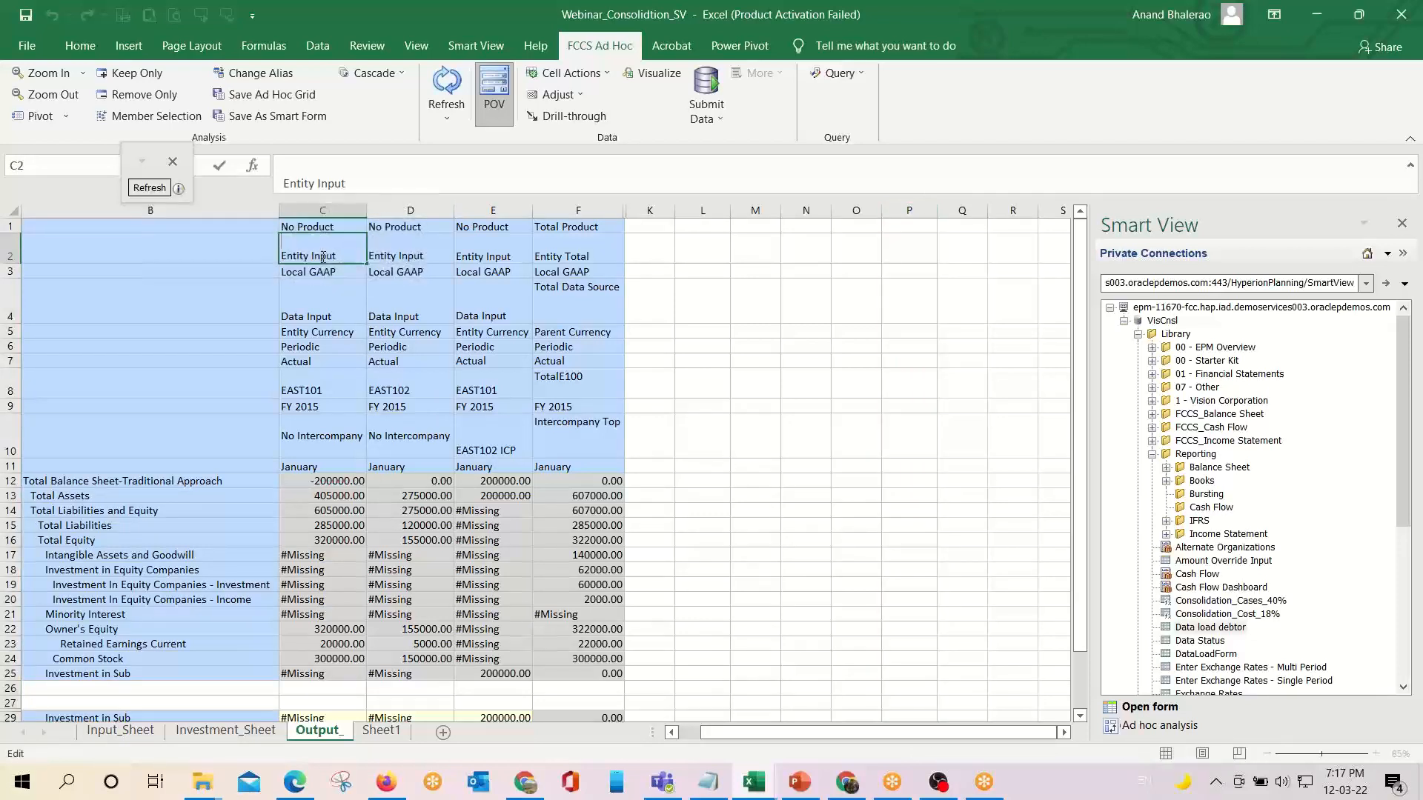
{"action": "key", "text": "Delete"}
{"action": "key", "text": "Return"}
{"action": "key", "text": "Up"}
{"action": "key", "text": "Right"}
{"action": "key", "text": "F2"}
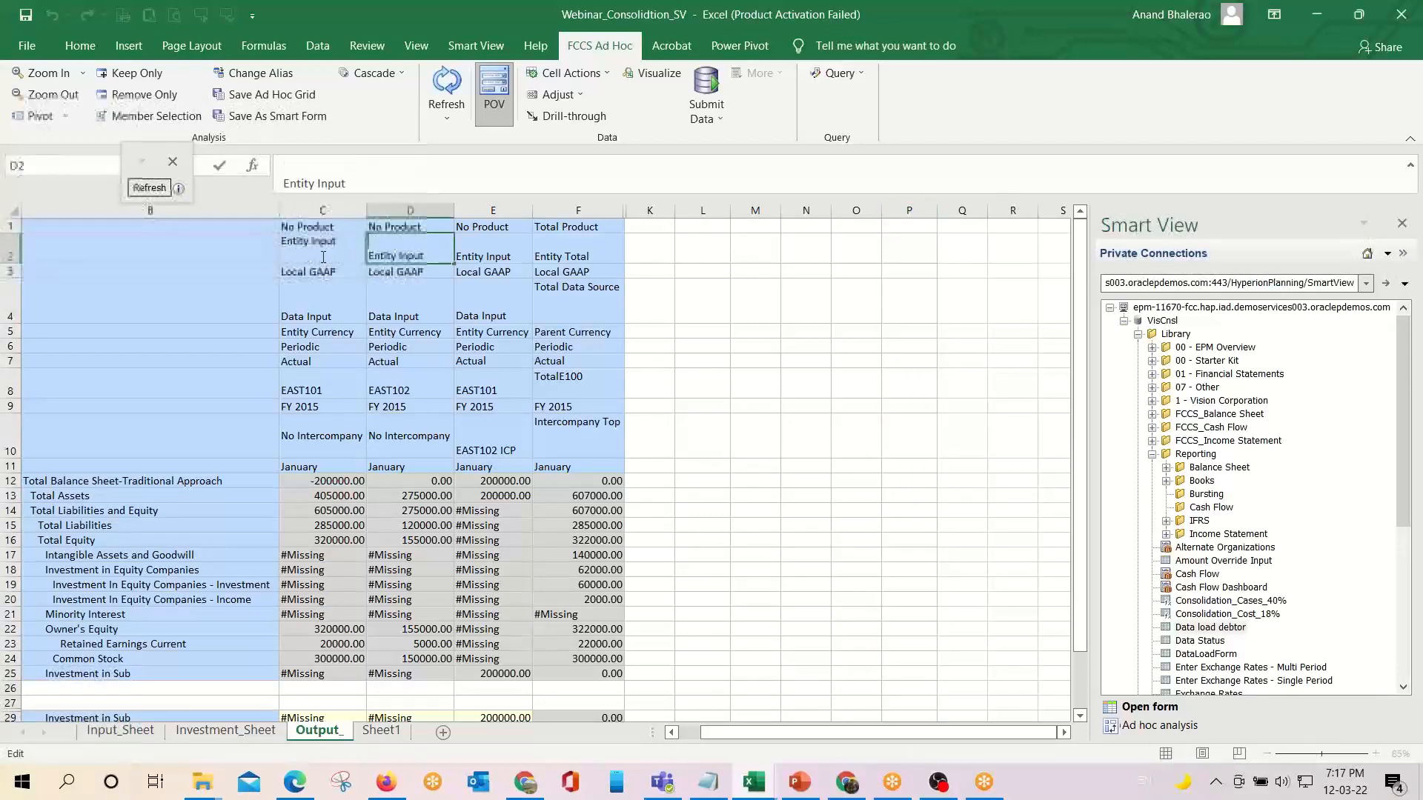
{"action": "key", "text": "Delete"}
{"action": "key", "text": "Return"}
{"action": "key", "text": "Up"}
{"action": "key", "text": "Right"}
Remove the blank line above the Data Input label in cell E4.
{"action": "key", "text": "Down"}
{"action": "key", "text": "Down"}
{"action": "key", "text": "F2"}
{"action": "key", "text": "ctrl+Home"}
{"action": "key", "text": "Delete"}
{"action": "key", "text": "Return"}
{"action": "key", "text": "Up"}
{"action": "key", "text": "Left"}
{"action": "key", "text": "F2"}
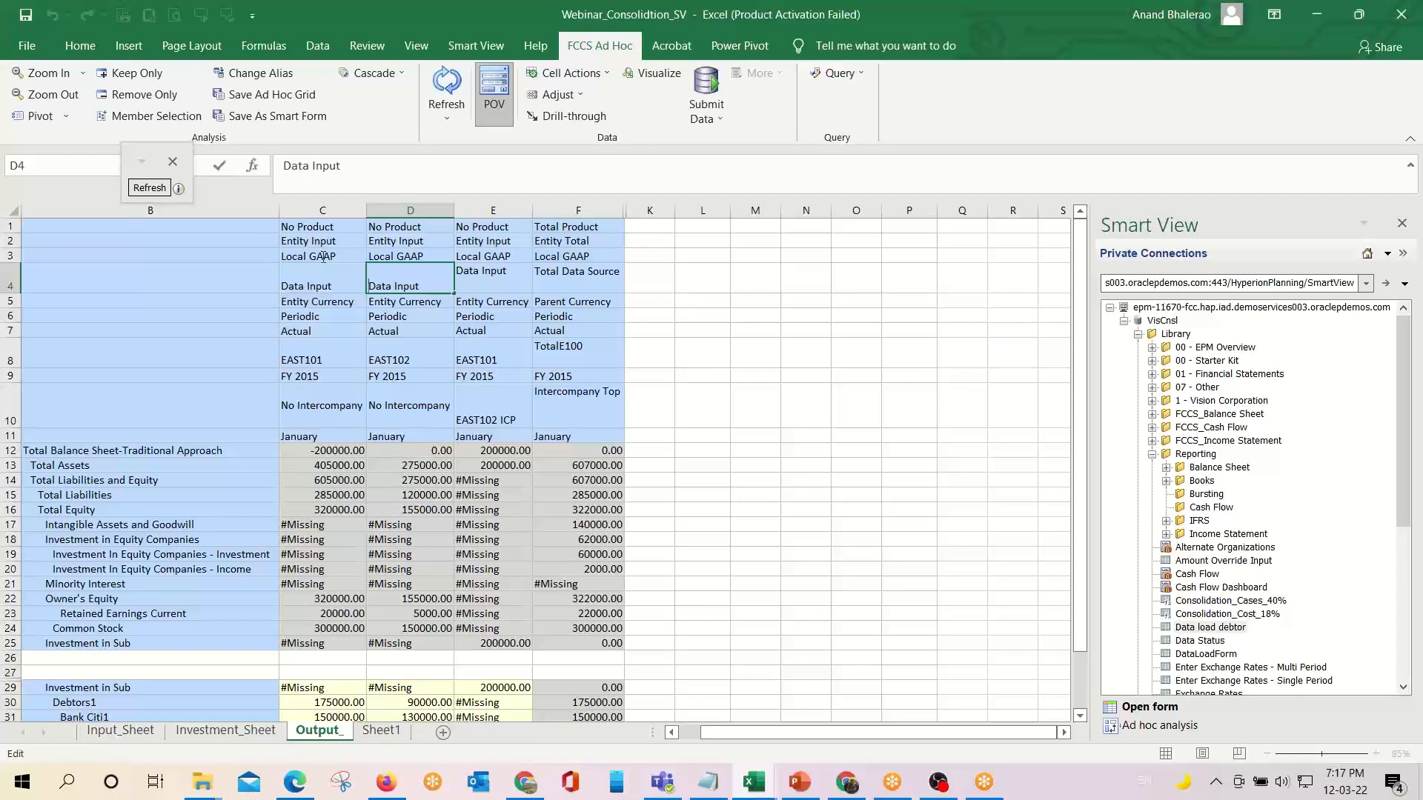
{"action": "key", "text": "Escape"}
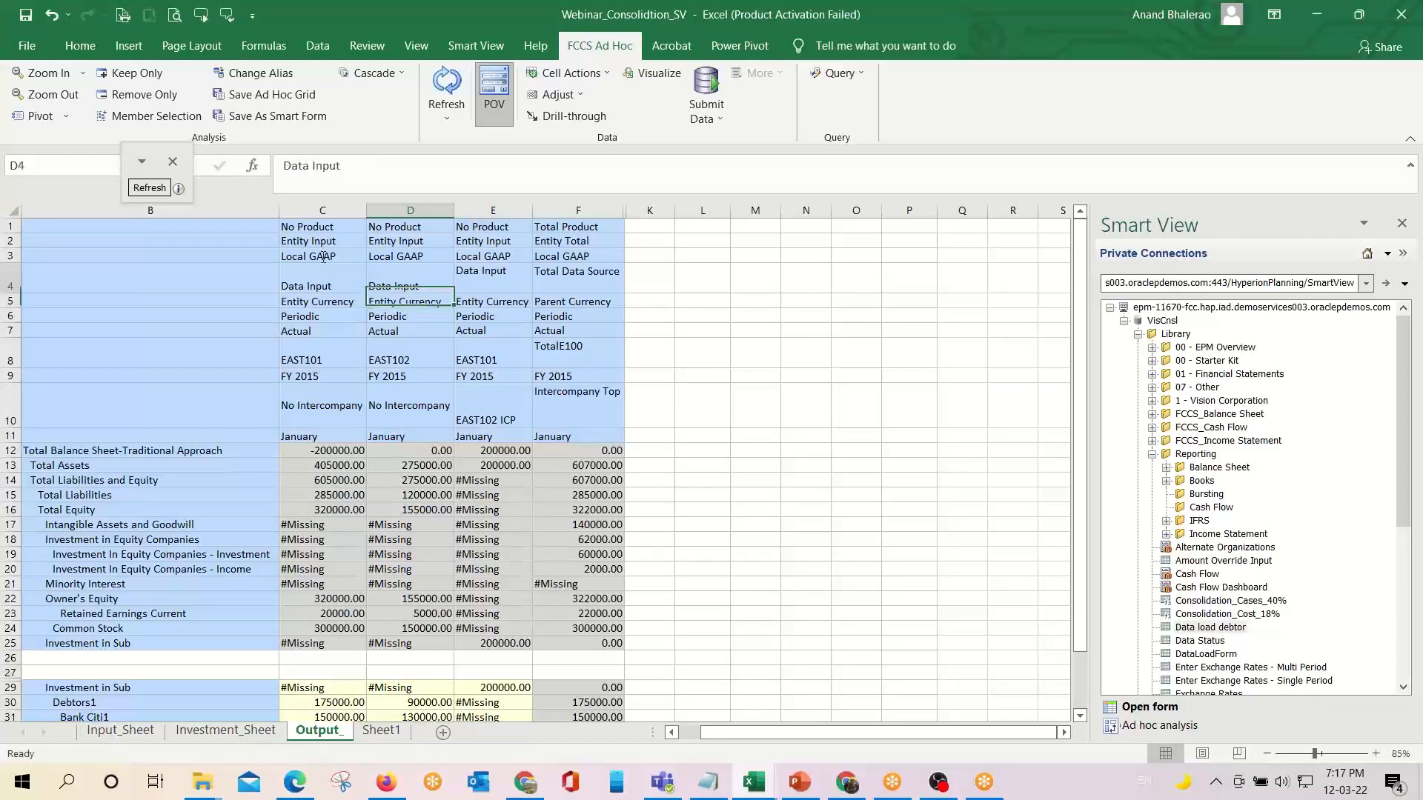
{"action": "key", "text": "Left"}
{"action": "key", "text": "F2"}
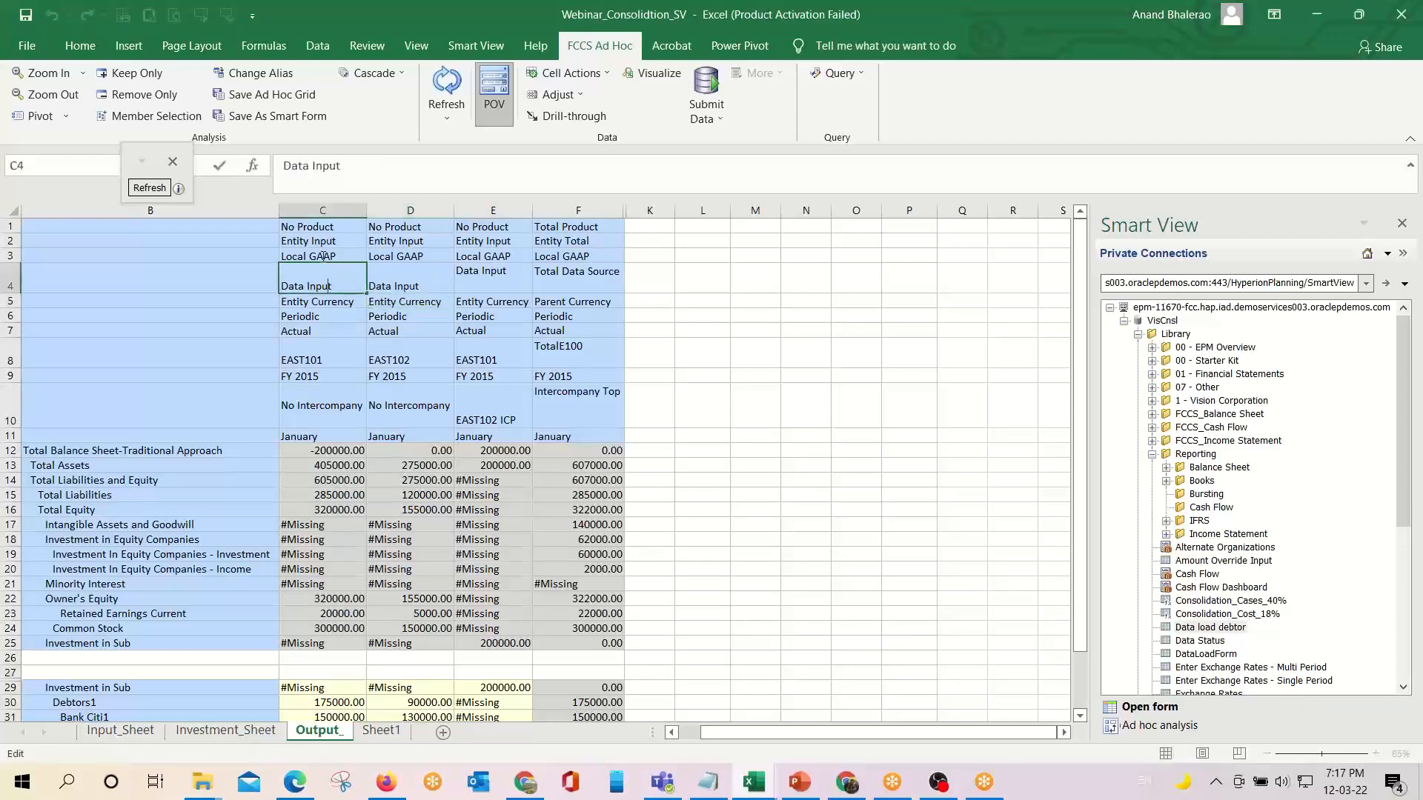
{"action": "key", "text": "Return"}
{"action": "key", "text": "Up"}
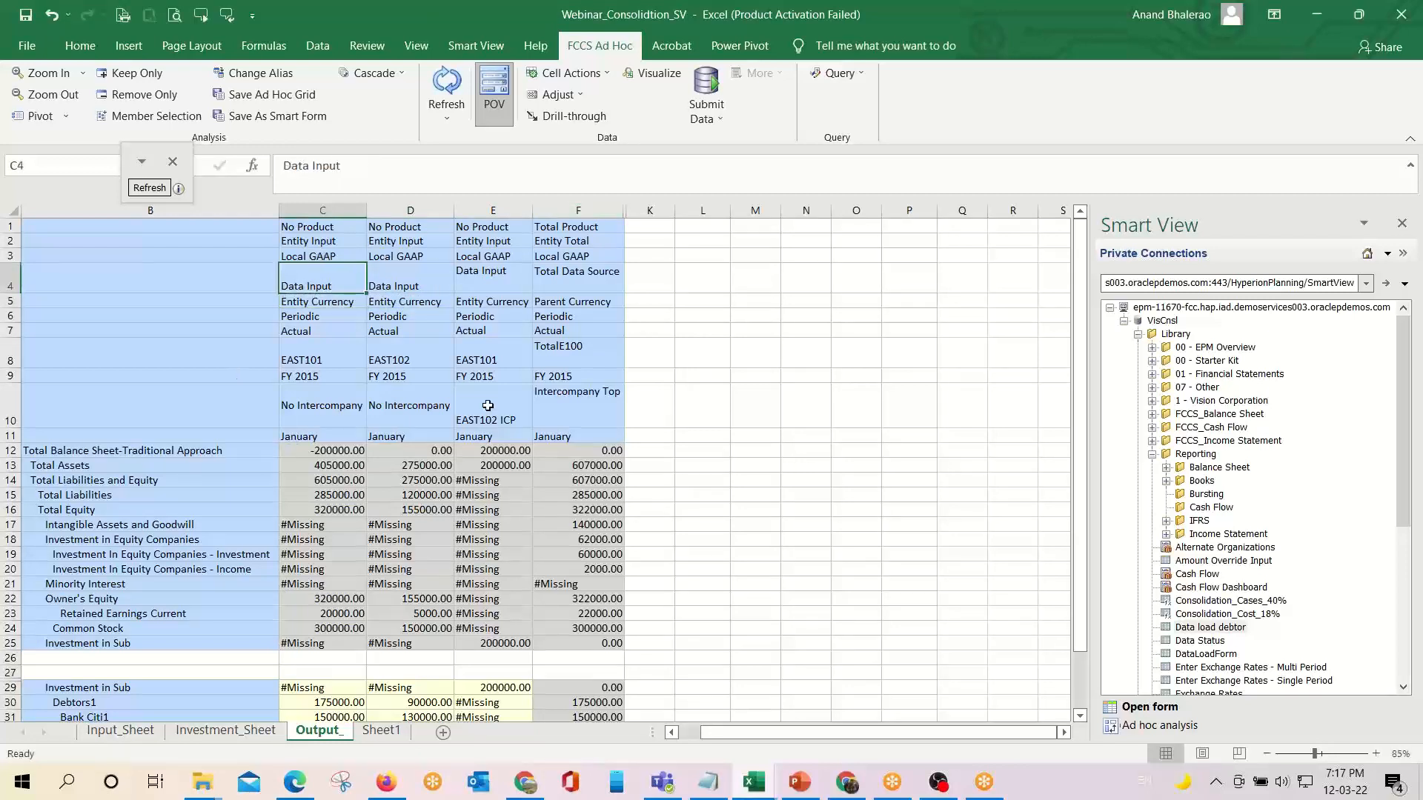
Compare TotalE100's Total Assets on the Output_ sheet with the consolidated assets total on the Equity_40% sheet of FCCS_Consolidation_Scenario_Class.
{"action": "left_click", "coordinate": [384, 335]}
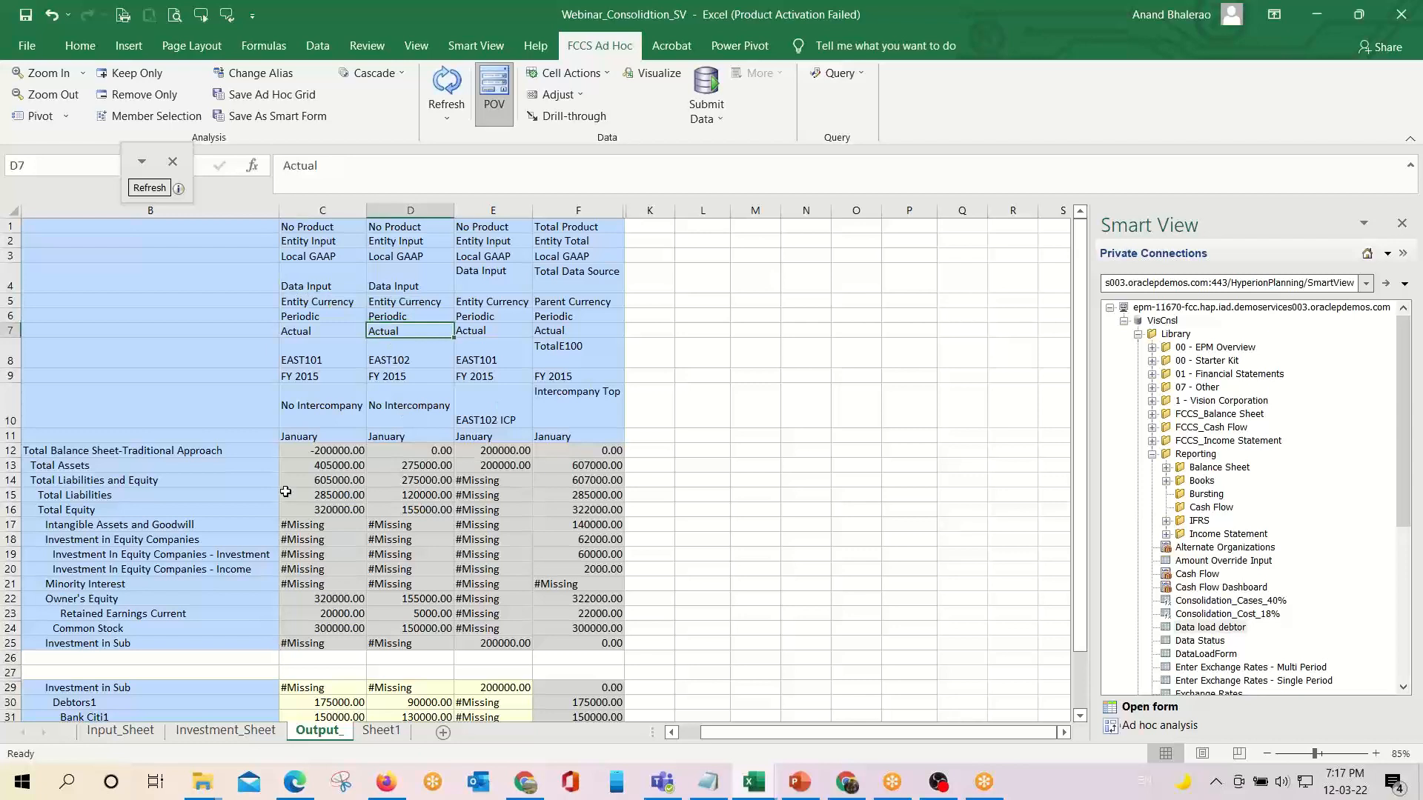
{"action": "left_click", "coordinate": [485, 450]}
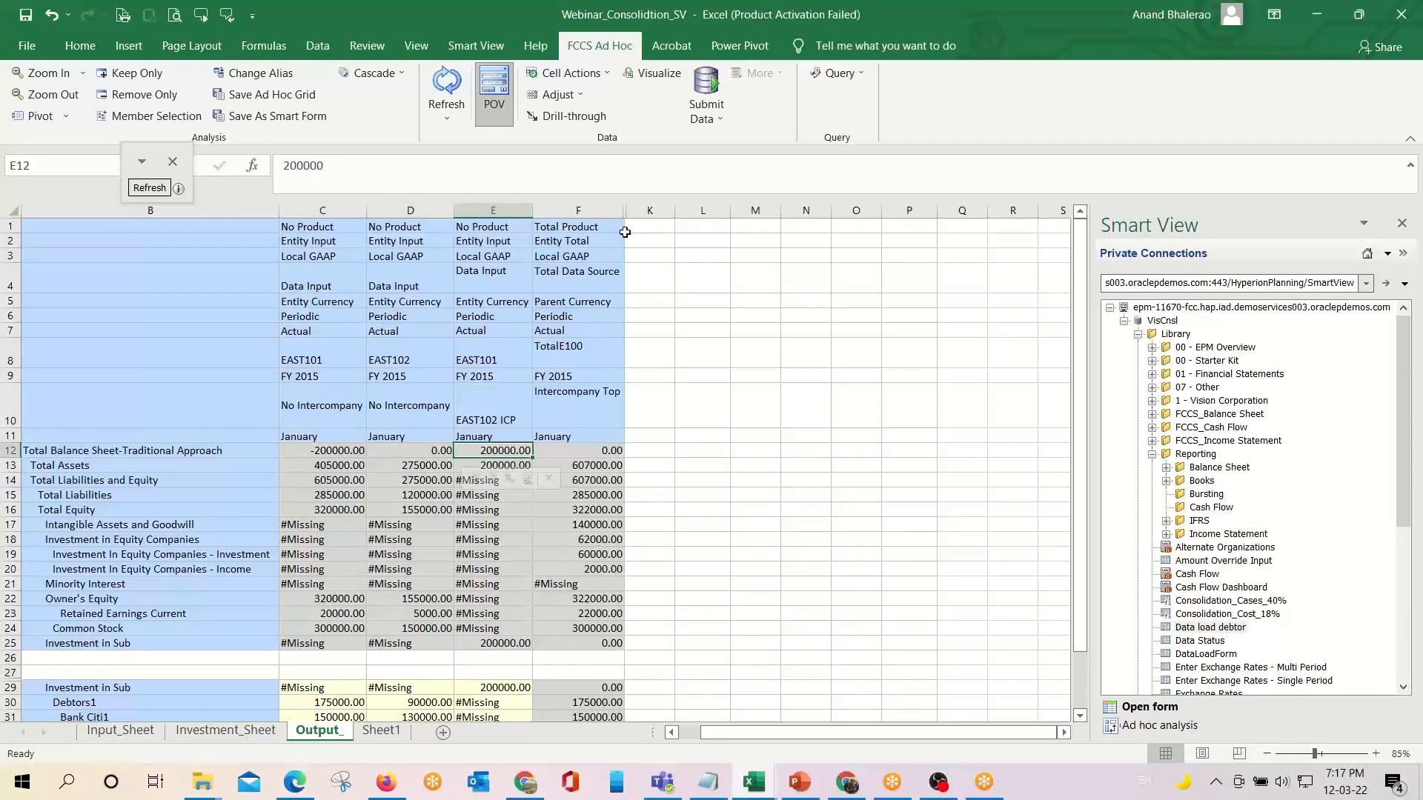
{"action": "left_click", "coordinate": [577, 464]}
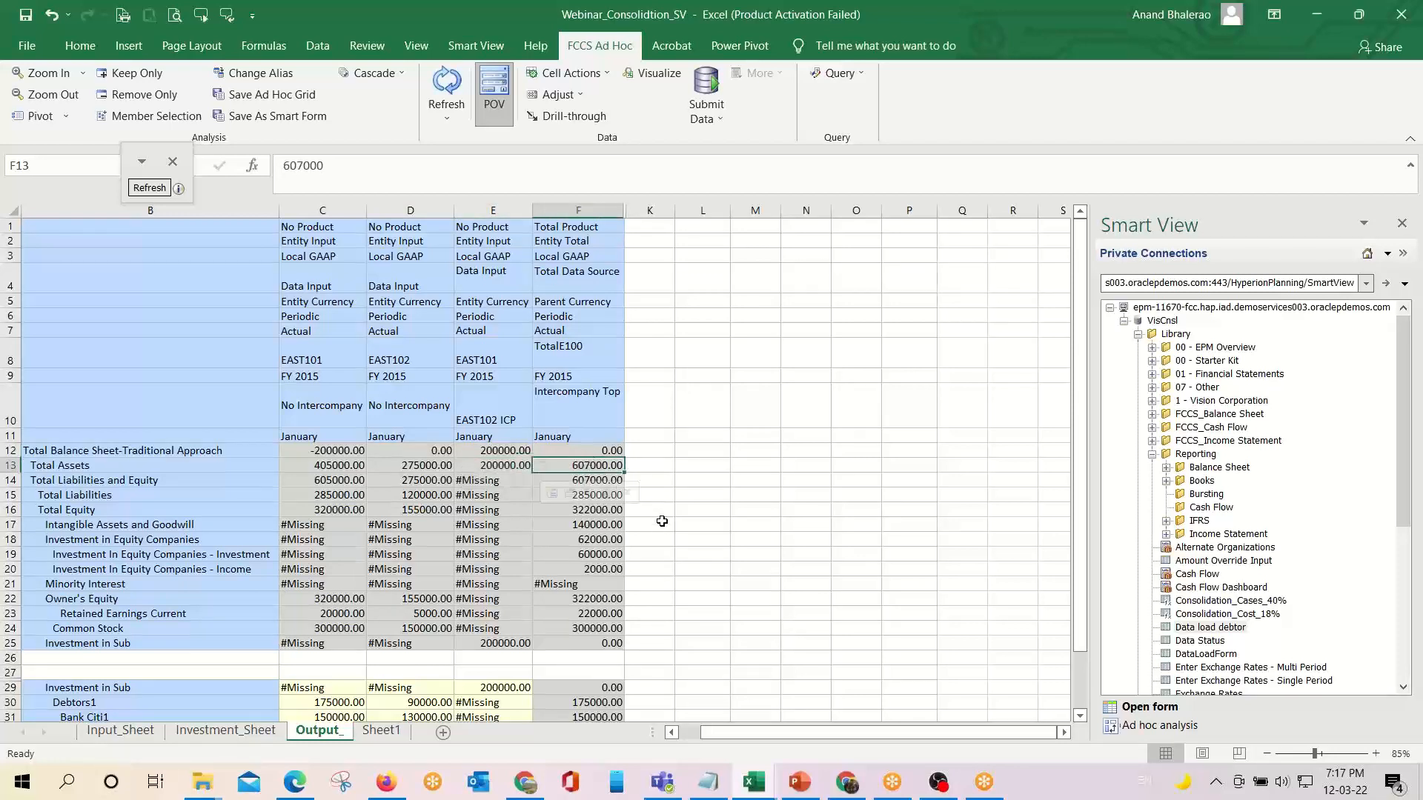
{"action": "key", "text": "alt+Tab"}
{"action": "key", "text": "alt+Tab"}
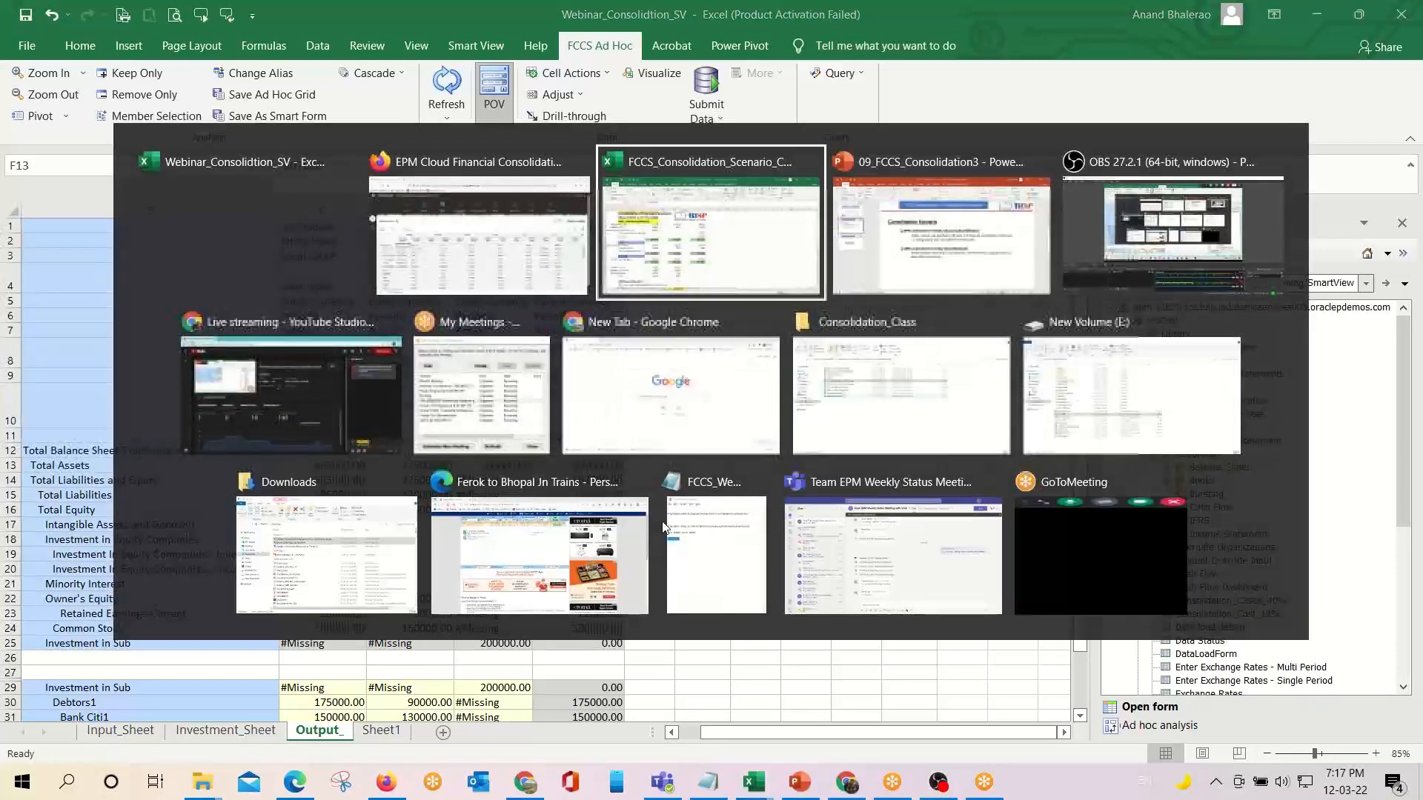
{"action": "scroll", "coordinate": [689, 499], "scroll_direction": "up", "scroll_amount": 2}
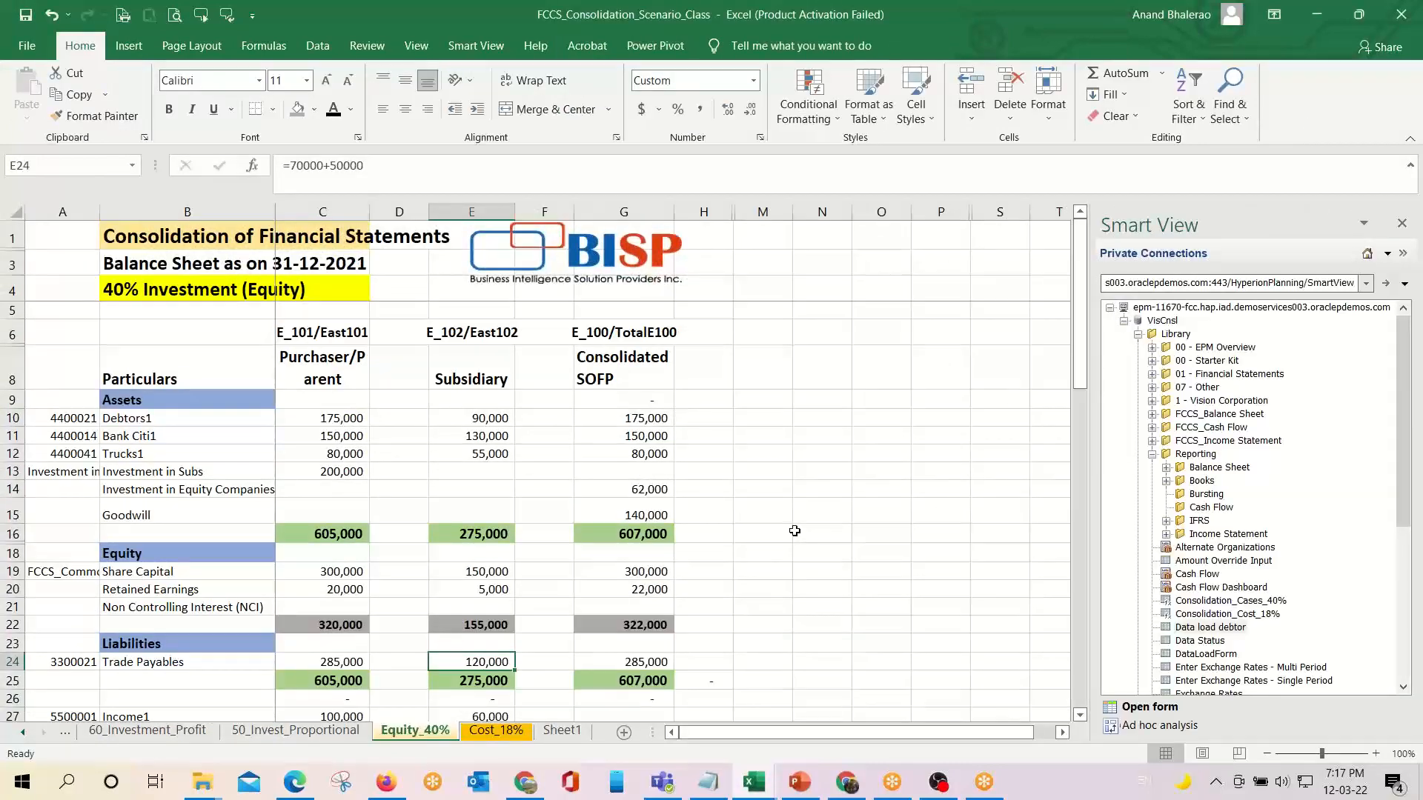
{"action": "left_click", "coordinate": [605, 334]}
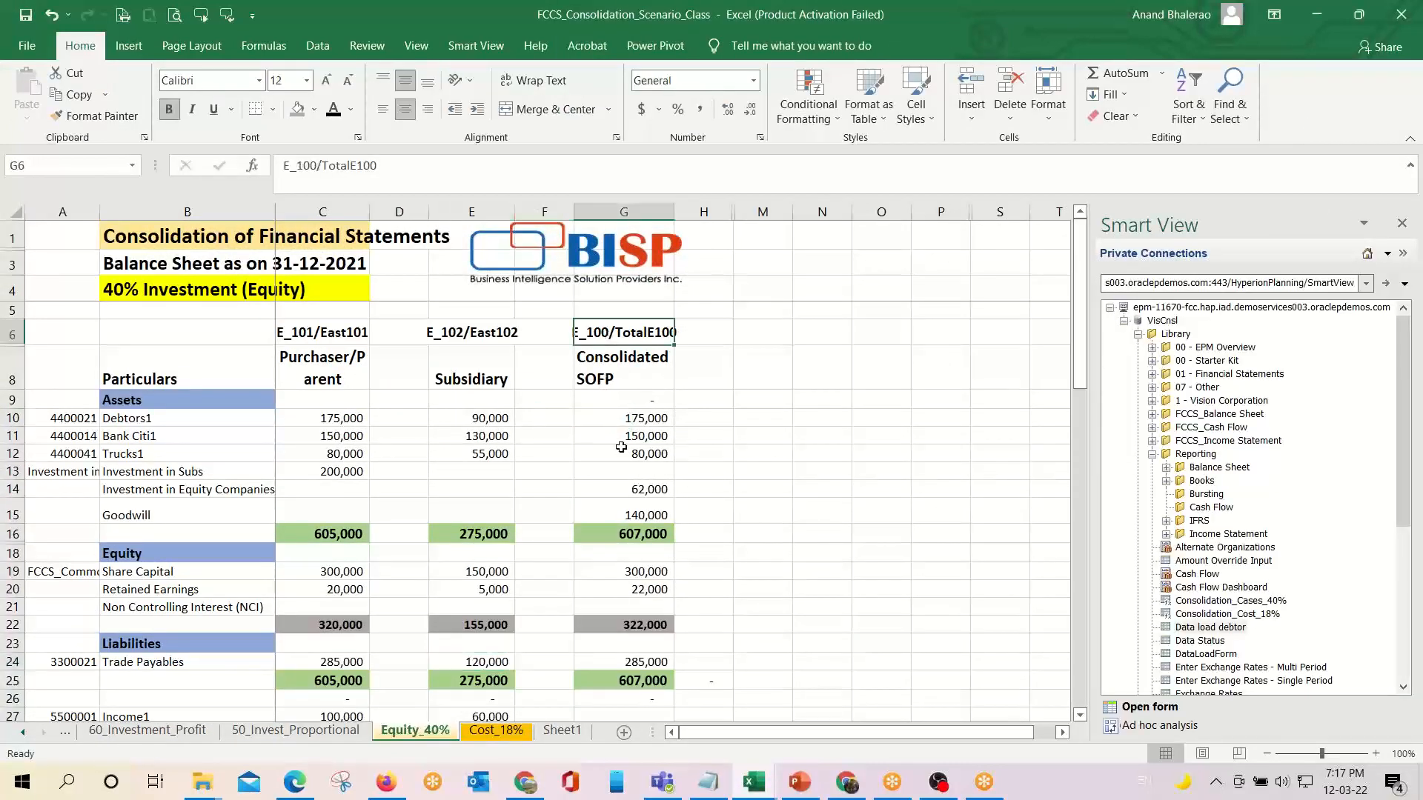
{"action": "left_click", "coordinate": [625, 532]}
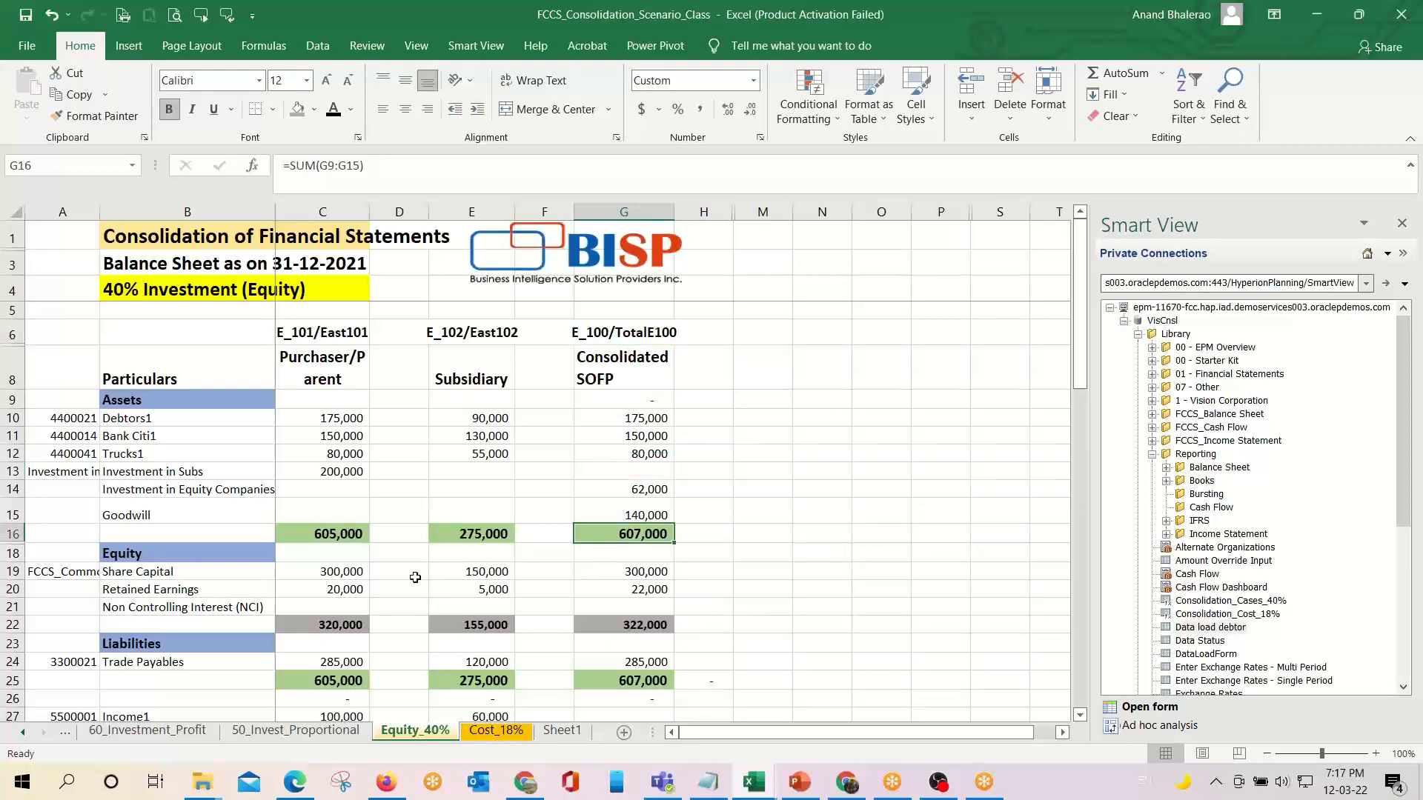
{"action": "left_click", "coordinate": [786, 576]}
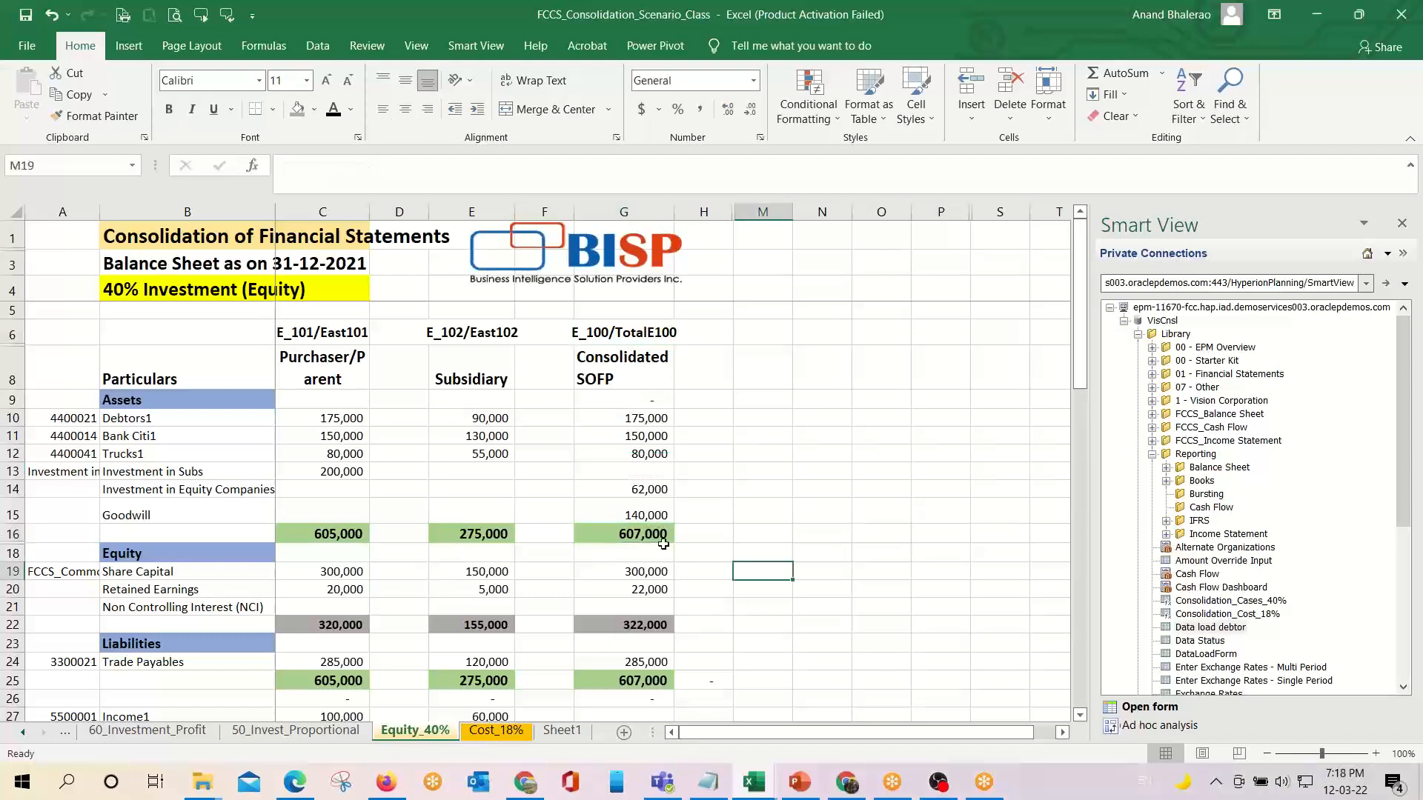
{"action": "left_click", "coordinate": [644, 535]}
Switch back to the Webinar_Consolidtion_SV workbook and fill TotalE100's Total Assets cell F13 with light gold.
{"action": "key", "text": "alt+Tab"}
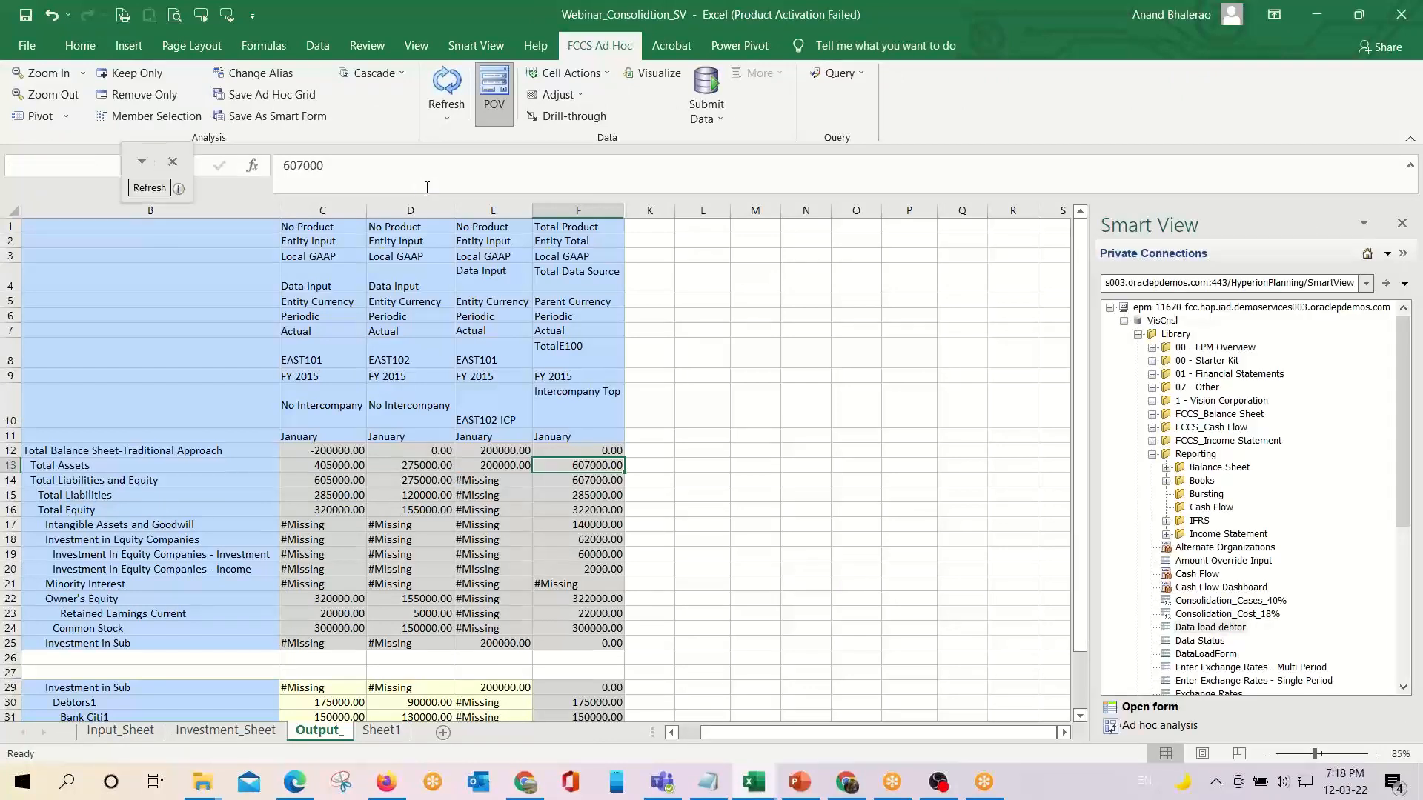
{"action": "left_click", "coordinate": [80, 46]}
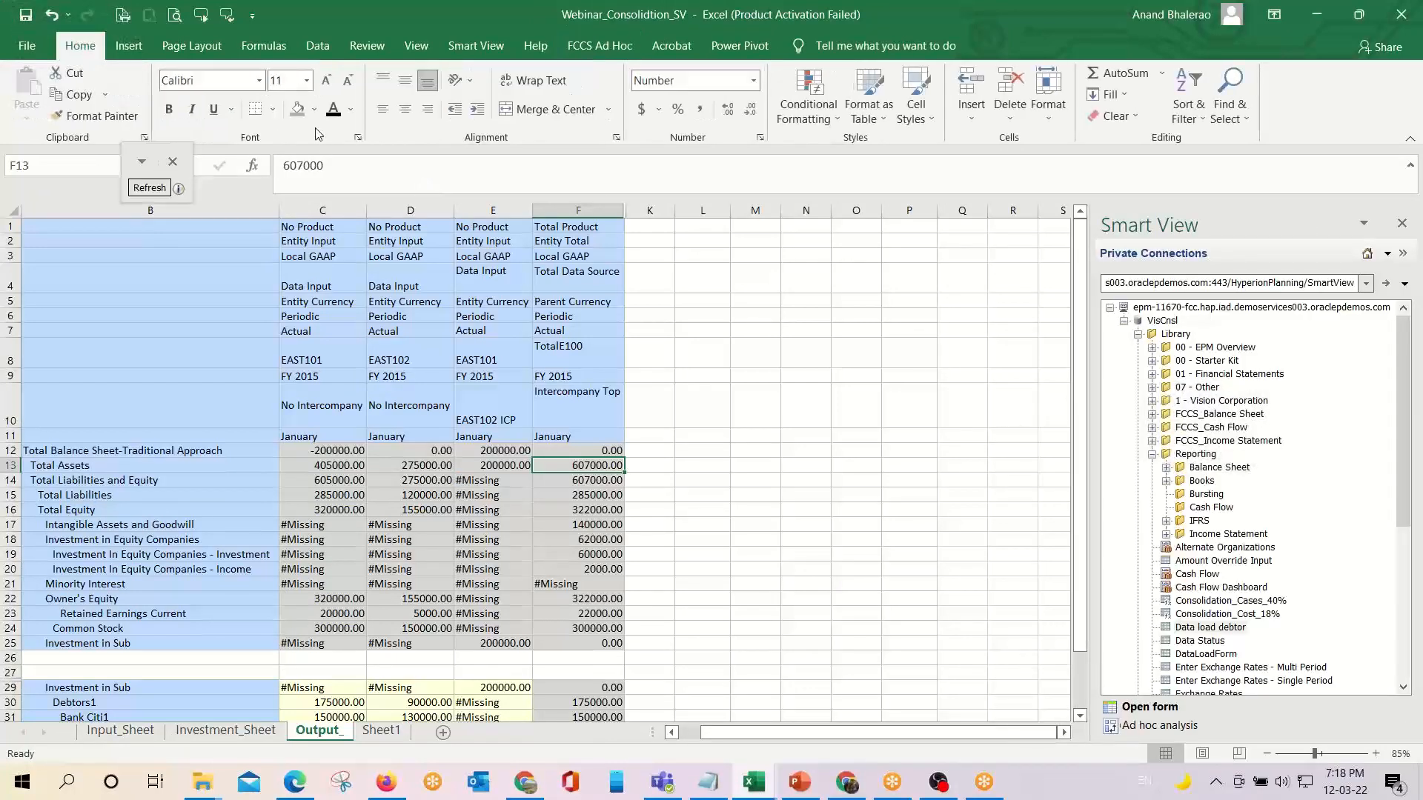
{"action": "left_click", "coordinate": [315, 113]}
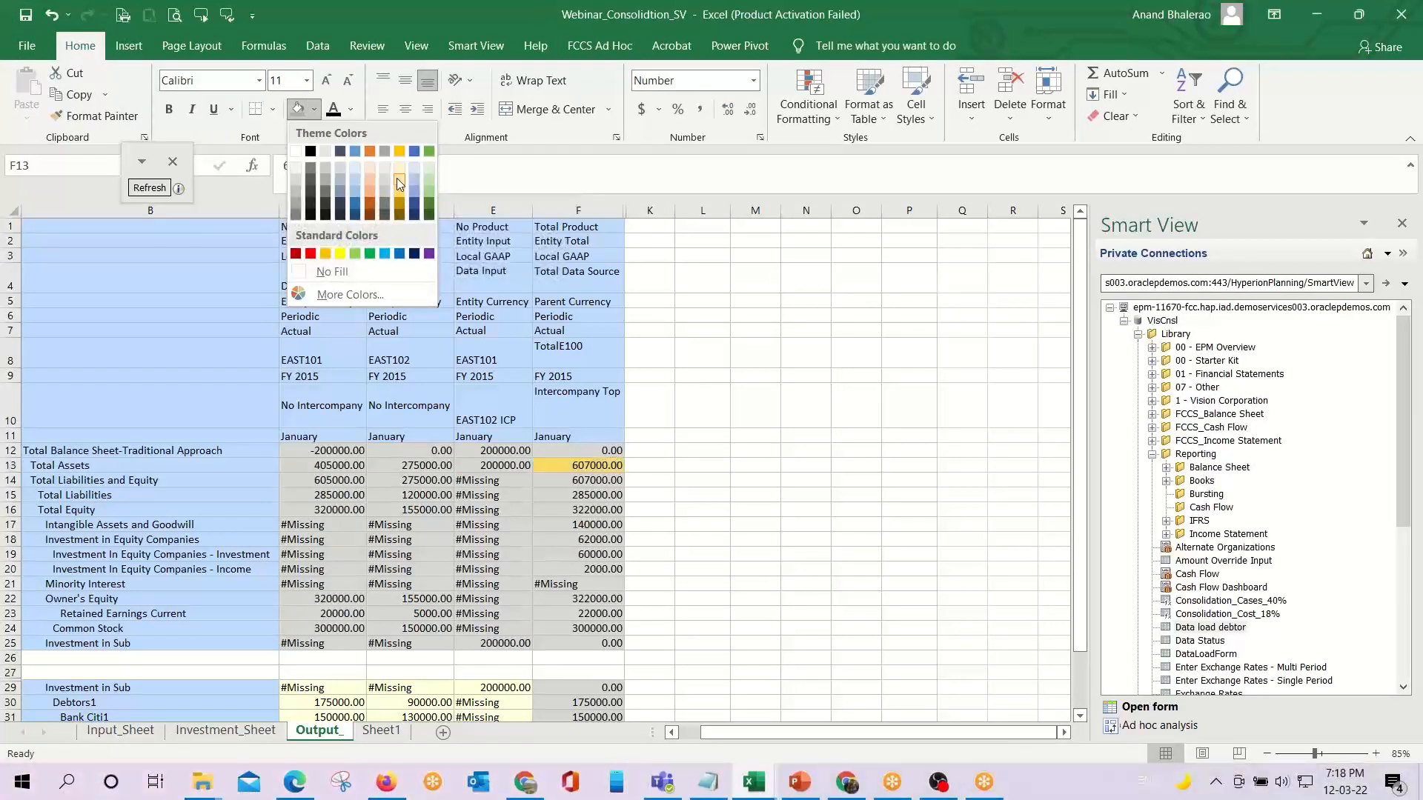
{"action": "left_click", "coordinate": [397, 178]}
{"action": "key", "text": "Down"}
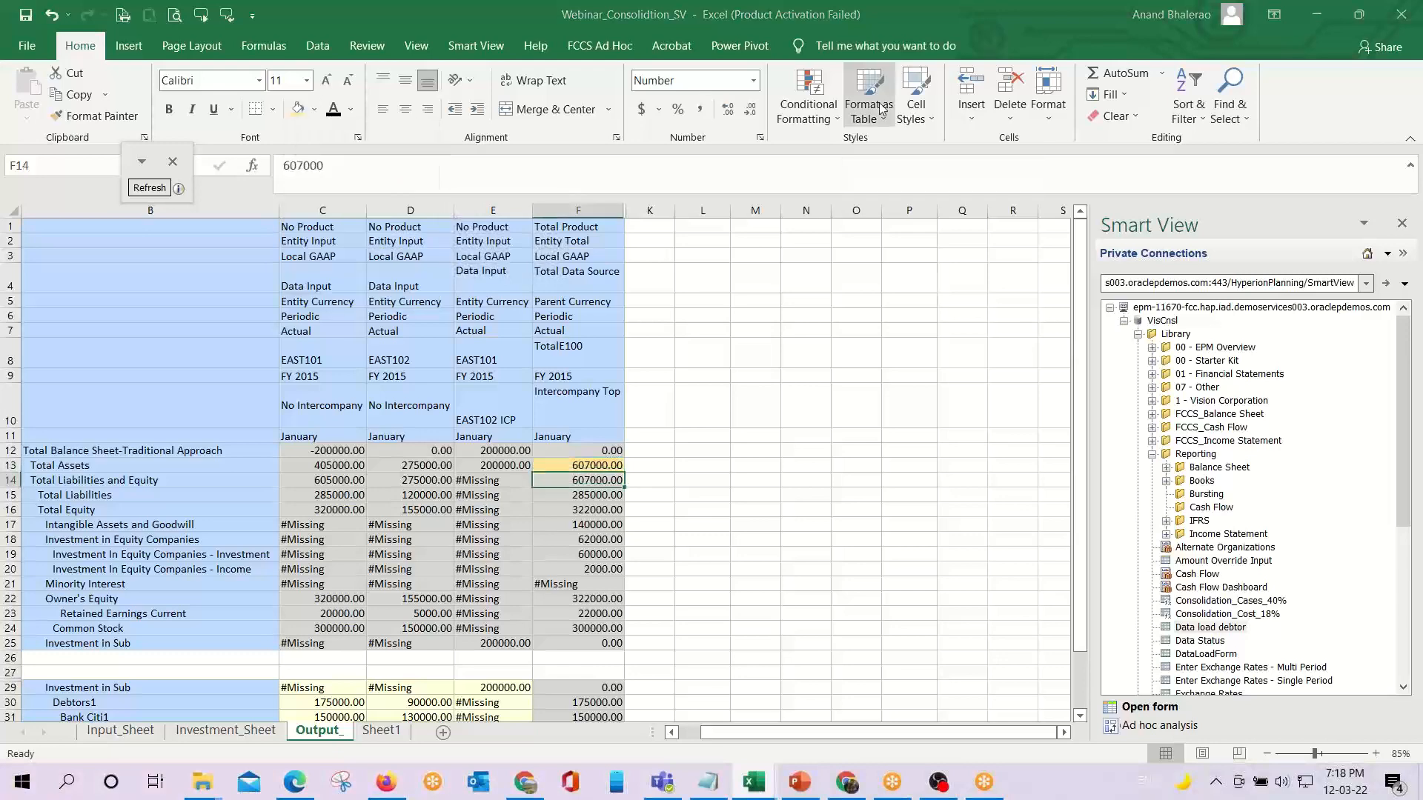
Check the consolidated equity and liabilities total in G25 on the Equity_40% sheet of FCCS_Consolidation_Scenario_Class.
{"action": "key", "text": "alt+Tab"}
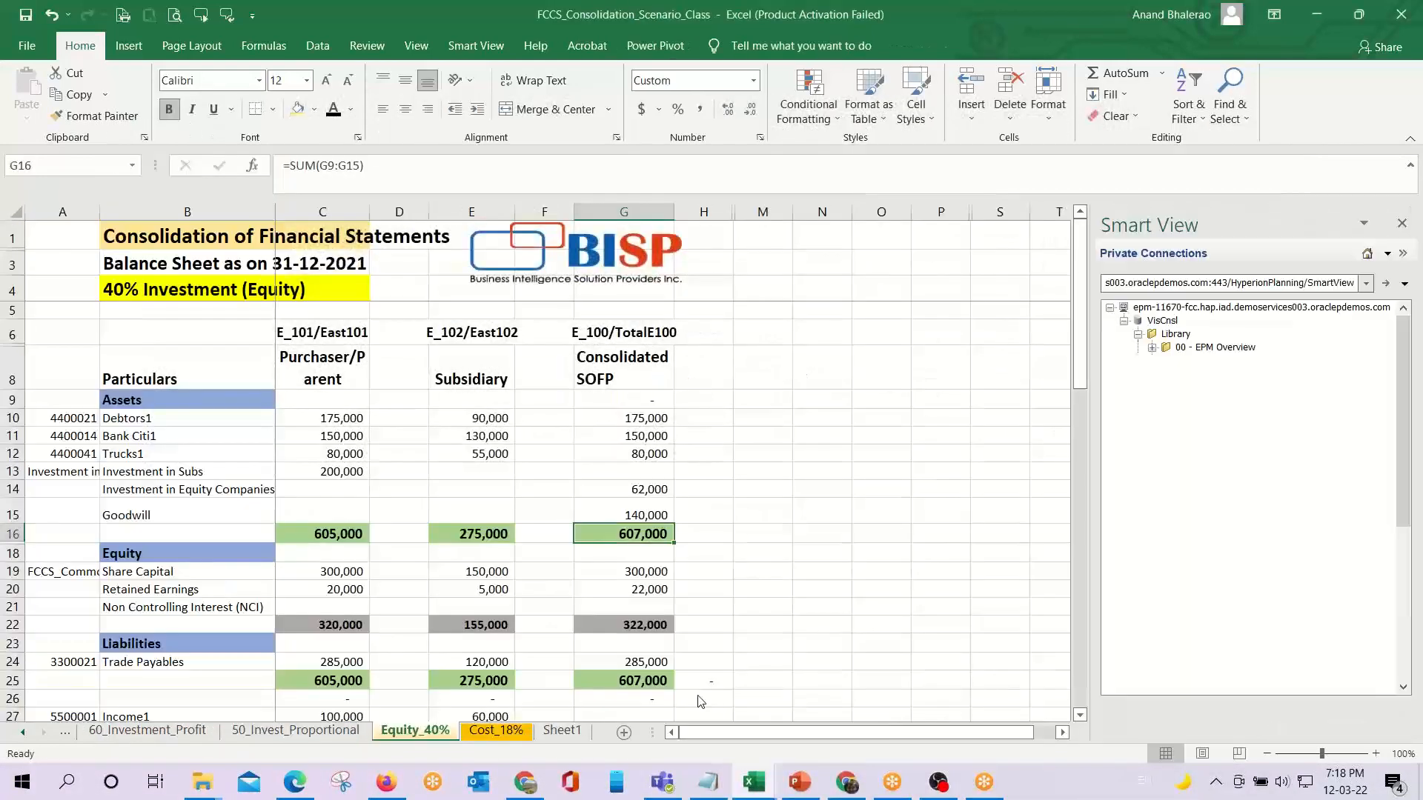
{"action": "left_click", "coordinate": [652, 682]}
{"action": "scroll", "coordinate": [756, 660], "scroll_direction": "down", "scroll_amount": 1}
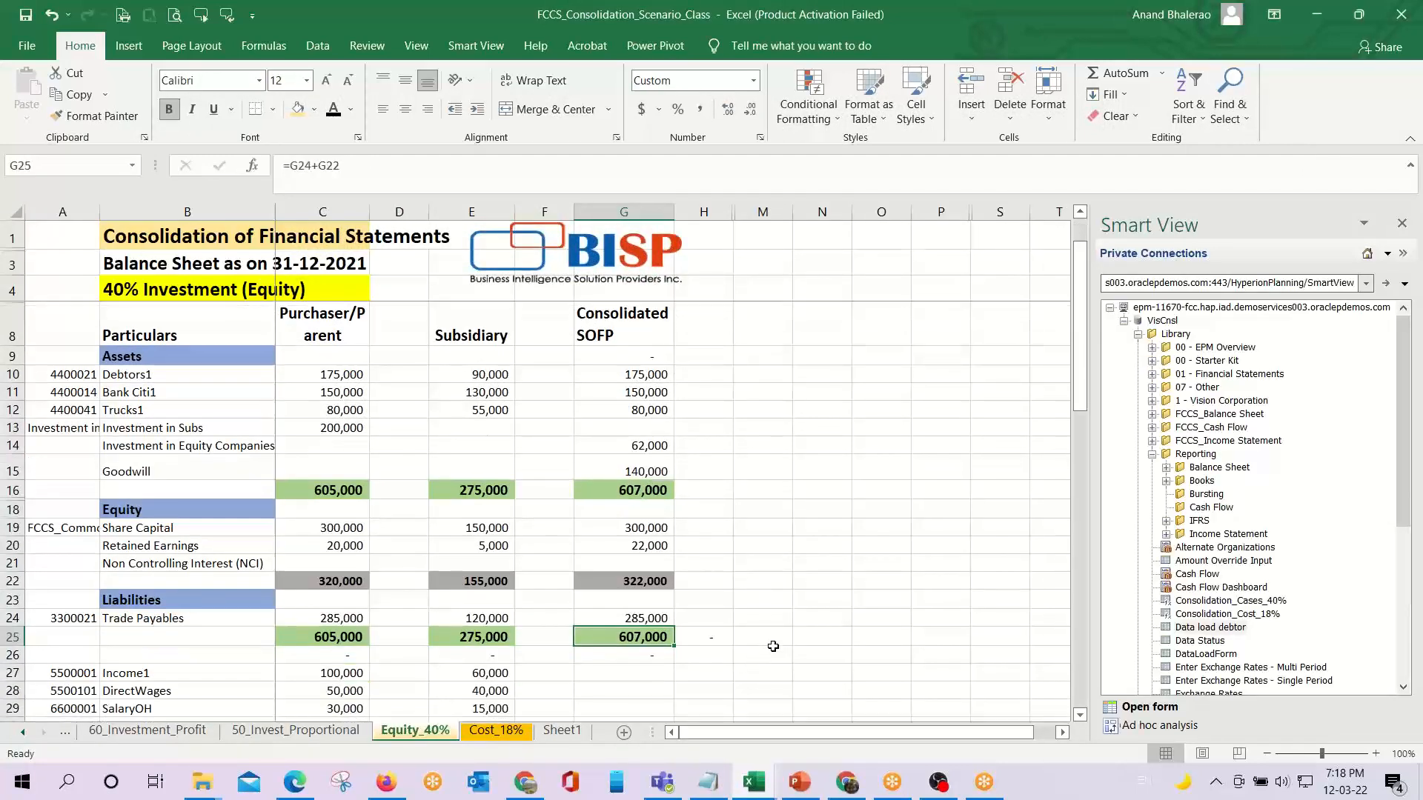
Return to the Output_ sheet in Webinar_Consolidtion_SV and fill TotalE100's Total Liabilities and Equity cell F14 with light orange.
{"action": "key", "text": "alt+Tab"}
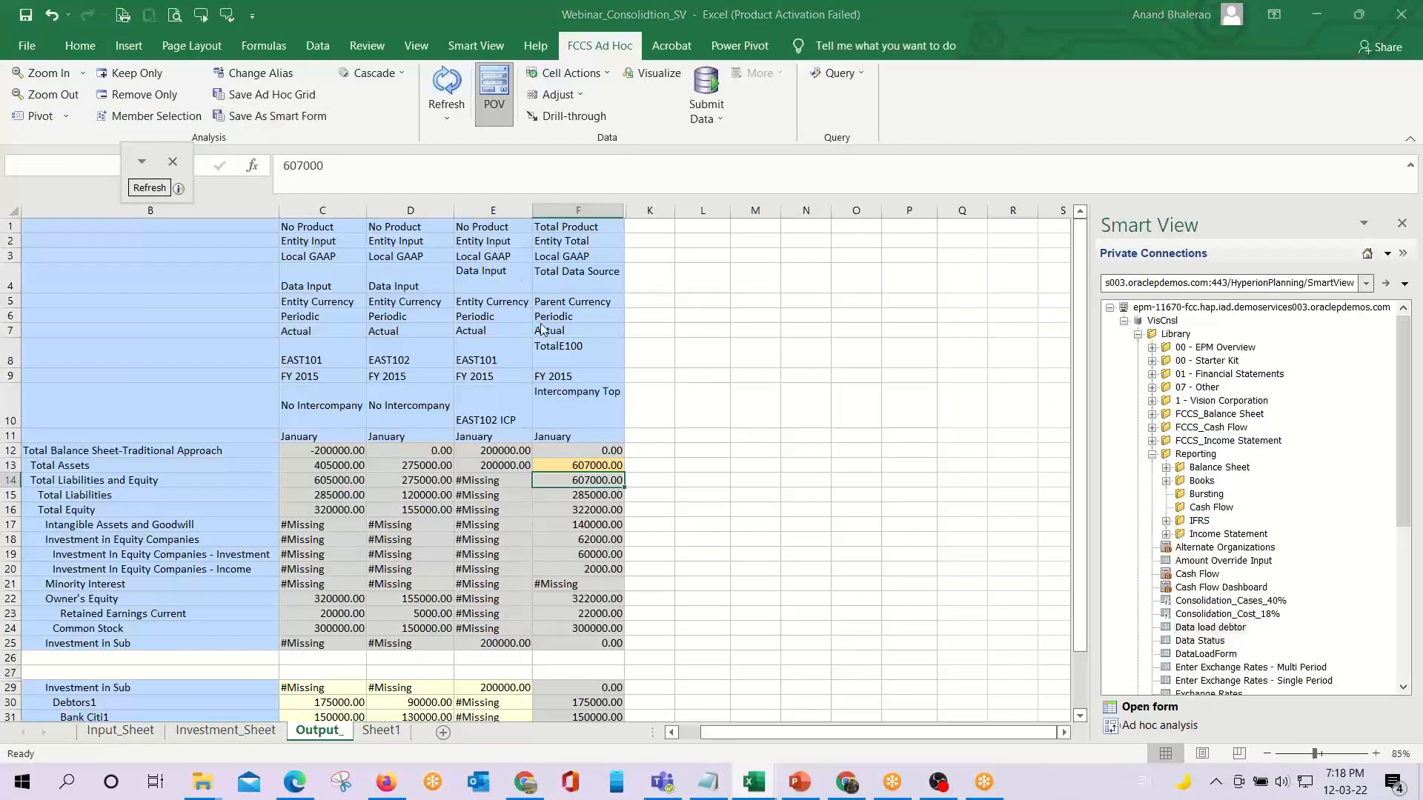
{"action": "left_click", "coordinate": [790, 497]}
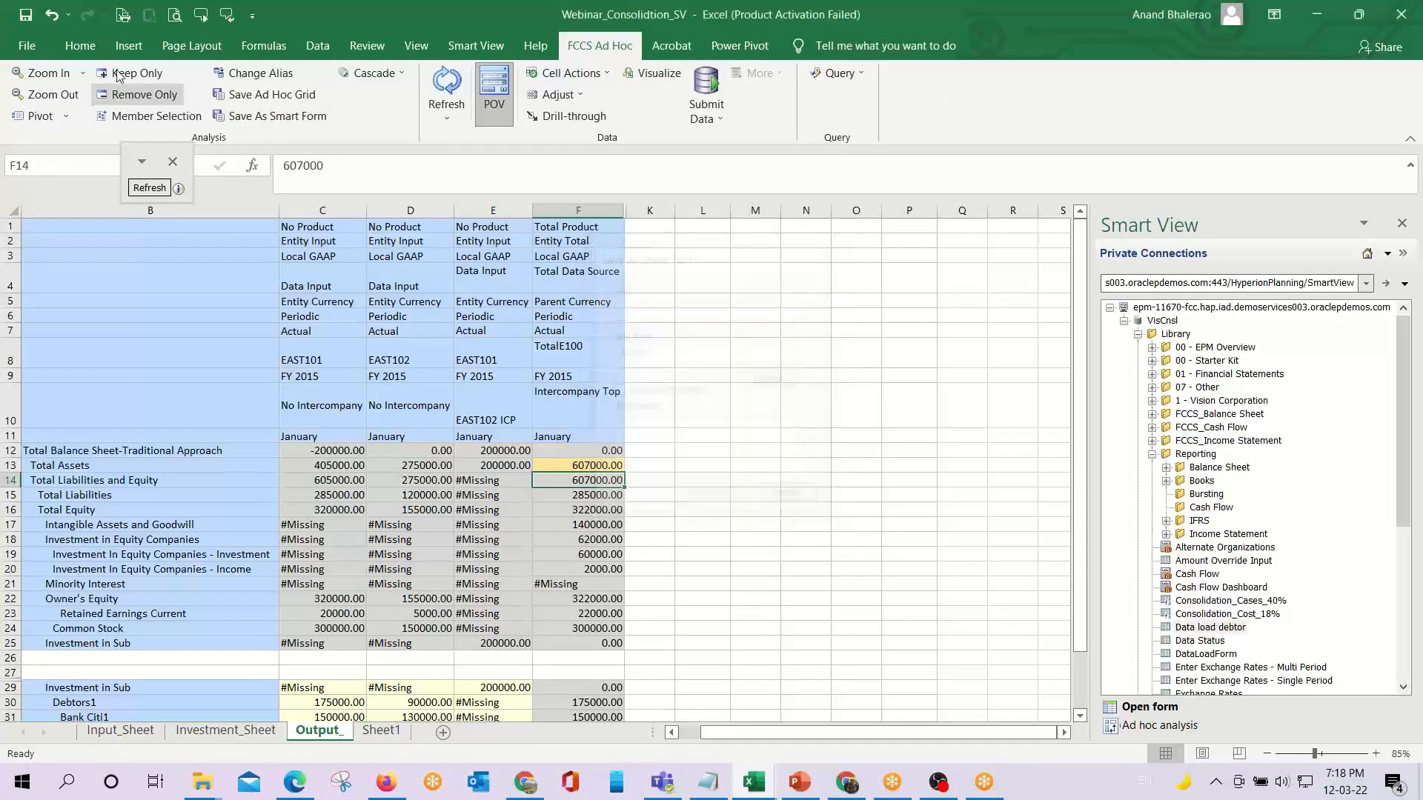
{"action": "left_click", "coordinate": [78, 51]}
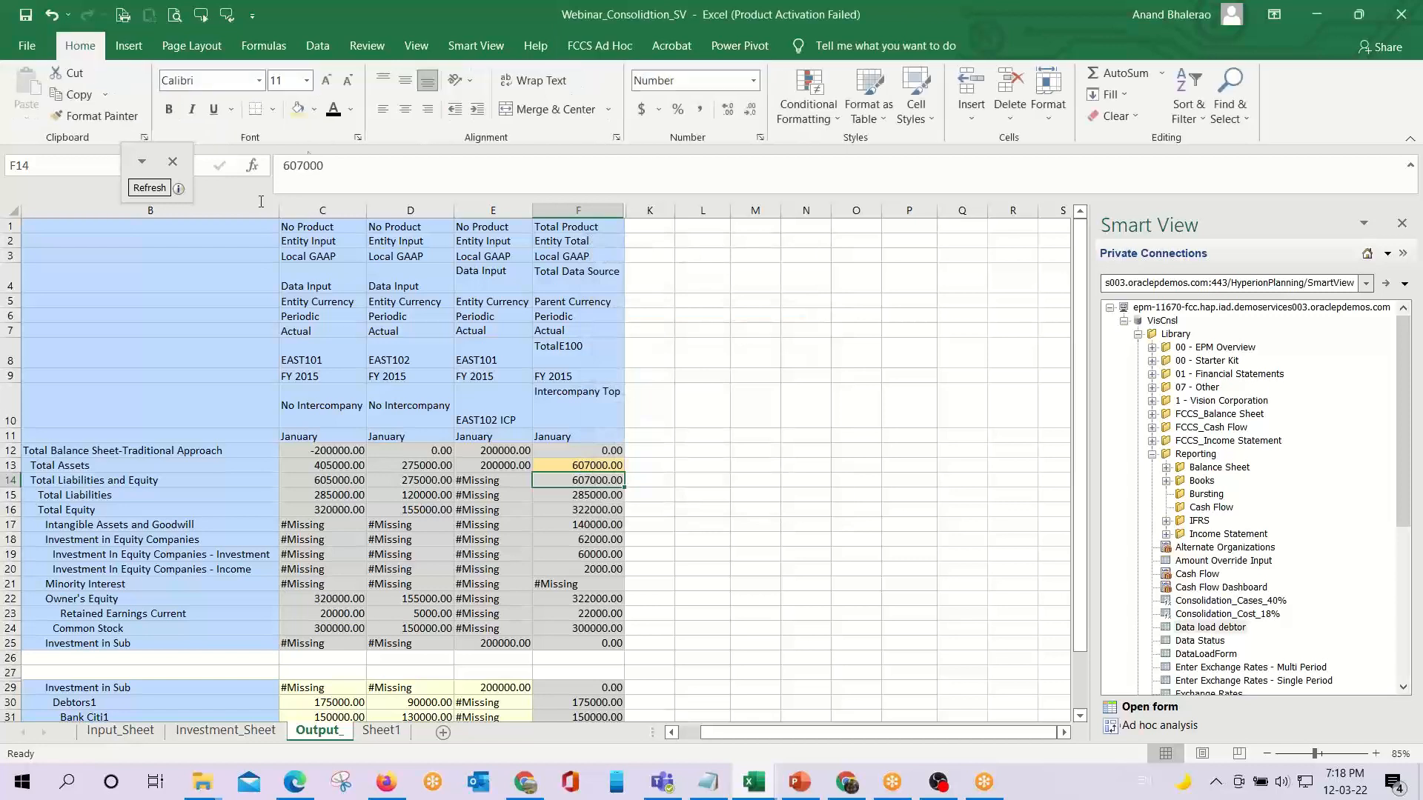
{"action": "left_click", "coordinate": [314, 109]}
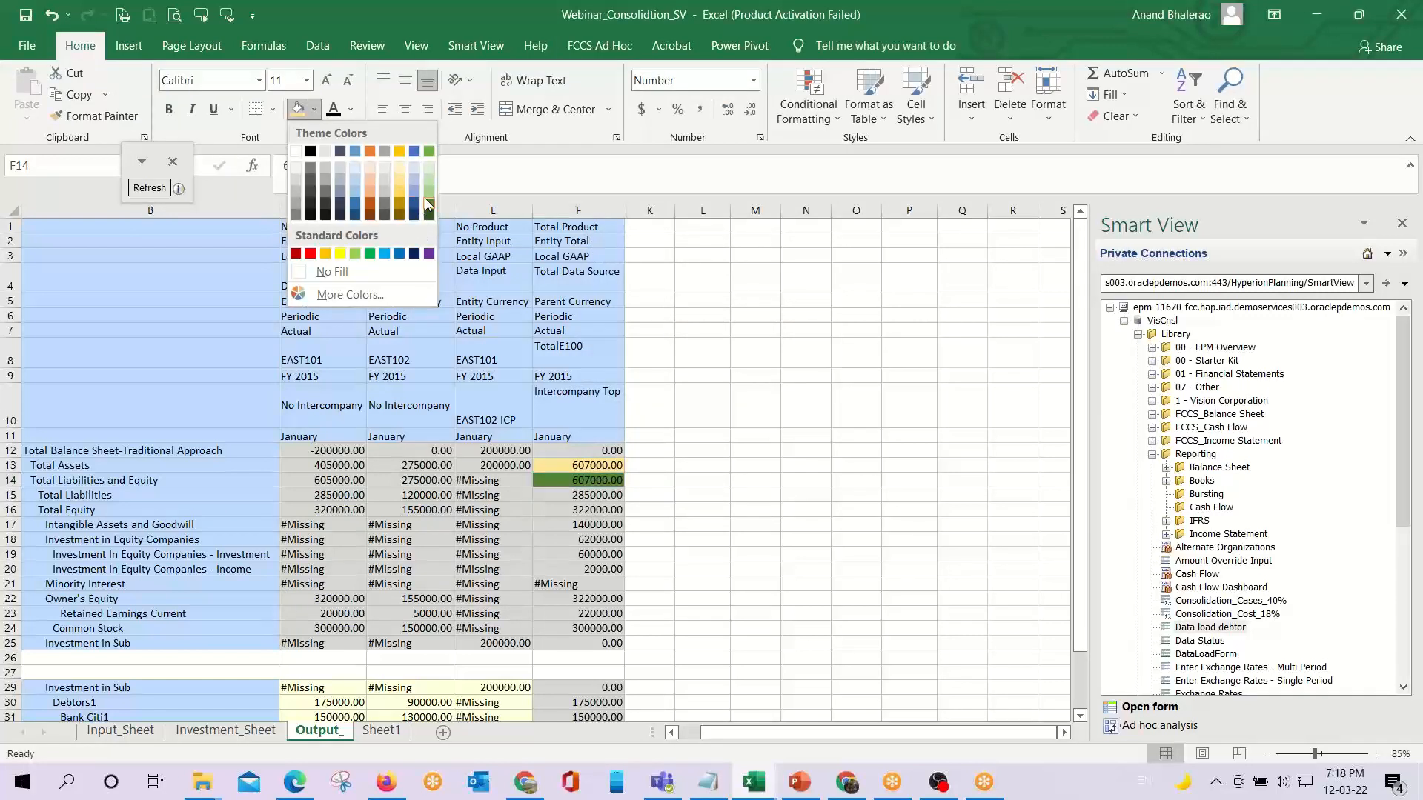
{"action": "key", "text": "Down"}
{"action": "key", "text": "Down"}
{"action": "key", "text": "Down"}
{"action": "key", "text": "Down"}
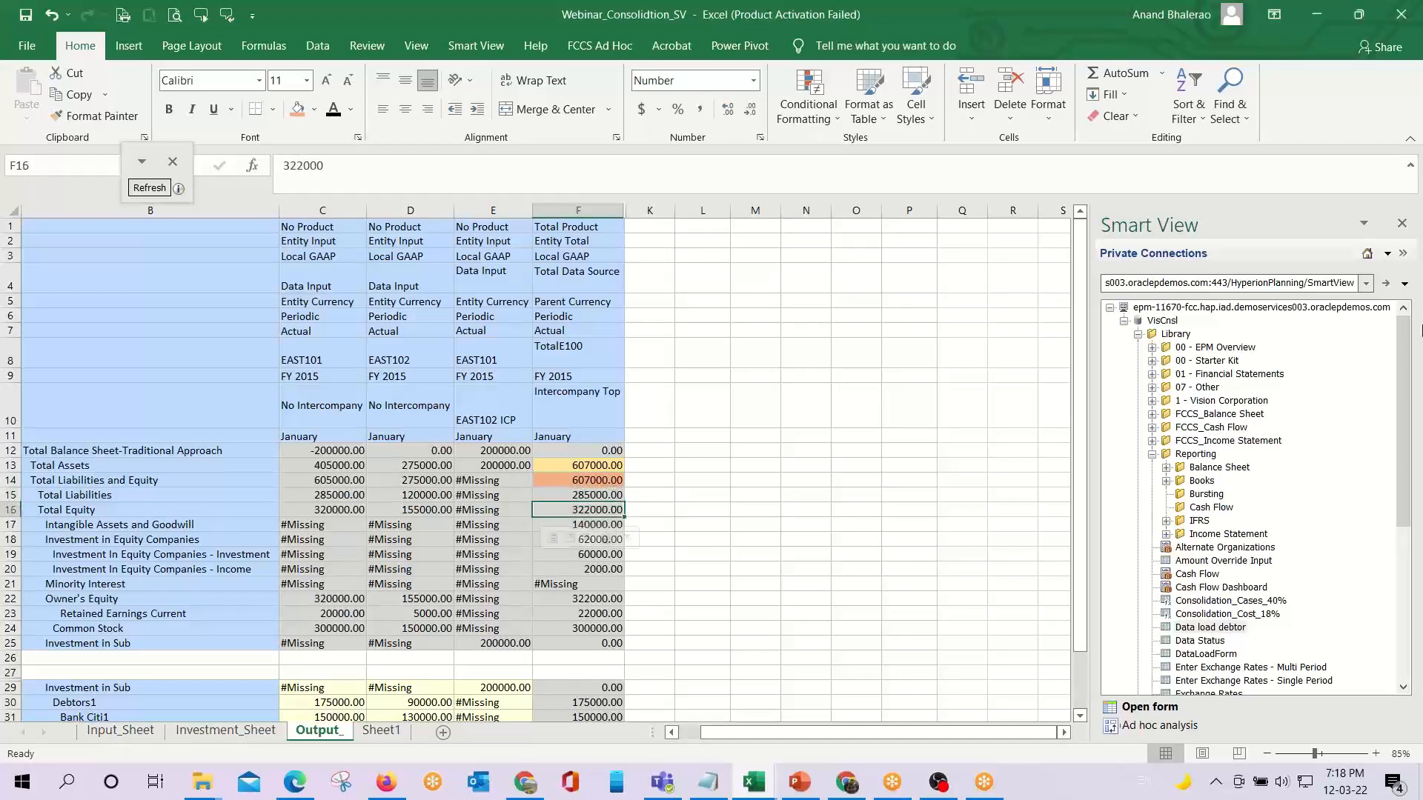
Locate TotalE100's Total Liabilities, then enlarge the matching consolidated Trade Payables figure in G24 of the Equity_40% sheet to font size 12.
{"action": "key", "text": "Up"}
{"action": "key", "text": "Up"}
{"action": "key", "text": "Up"}
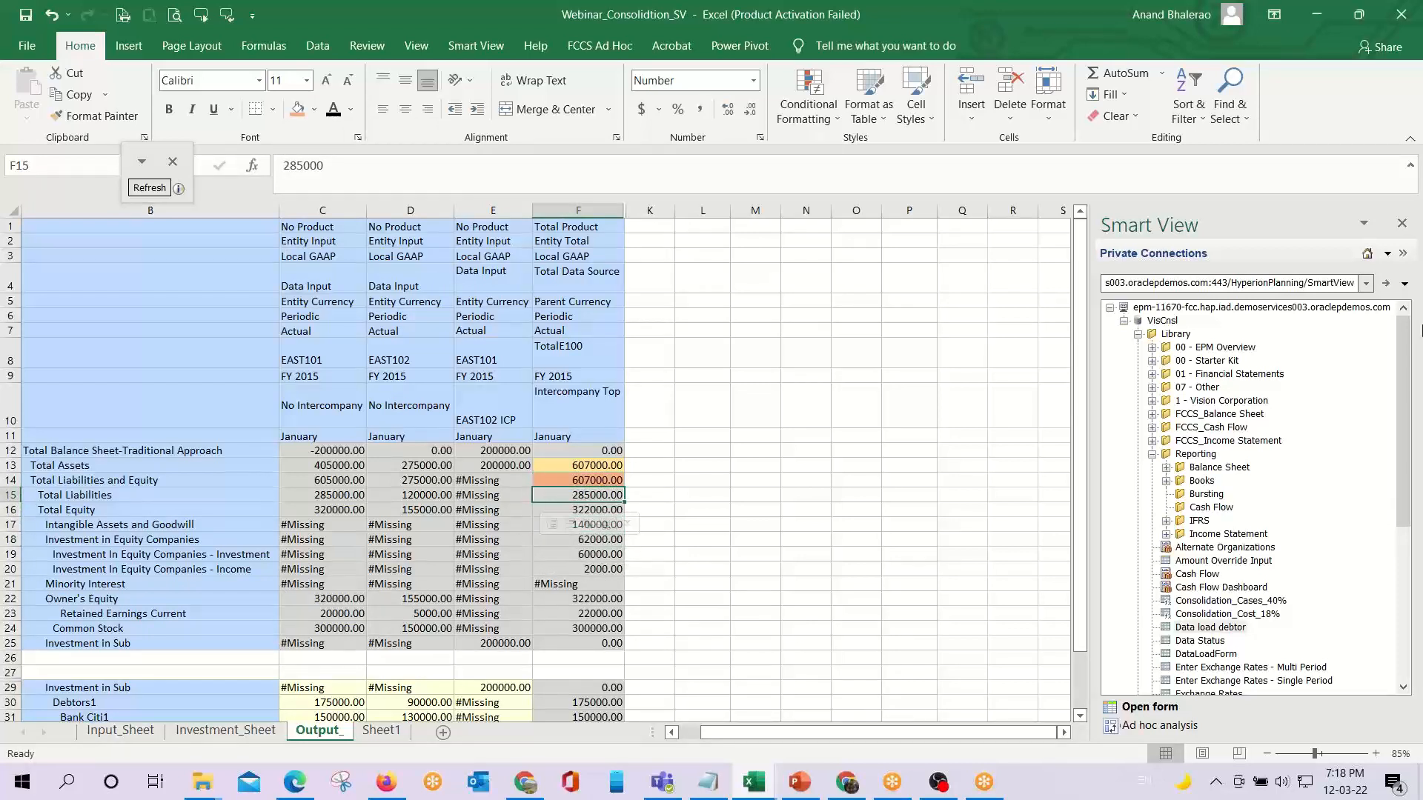
{"action": "key", "text": "alt+Tab"}
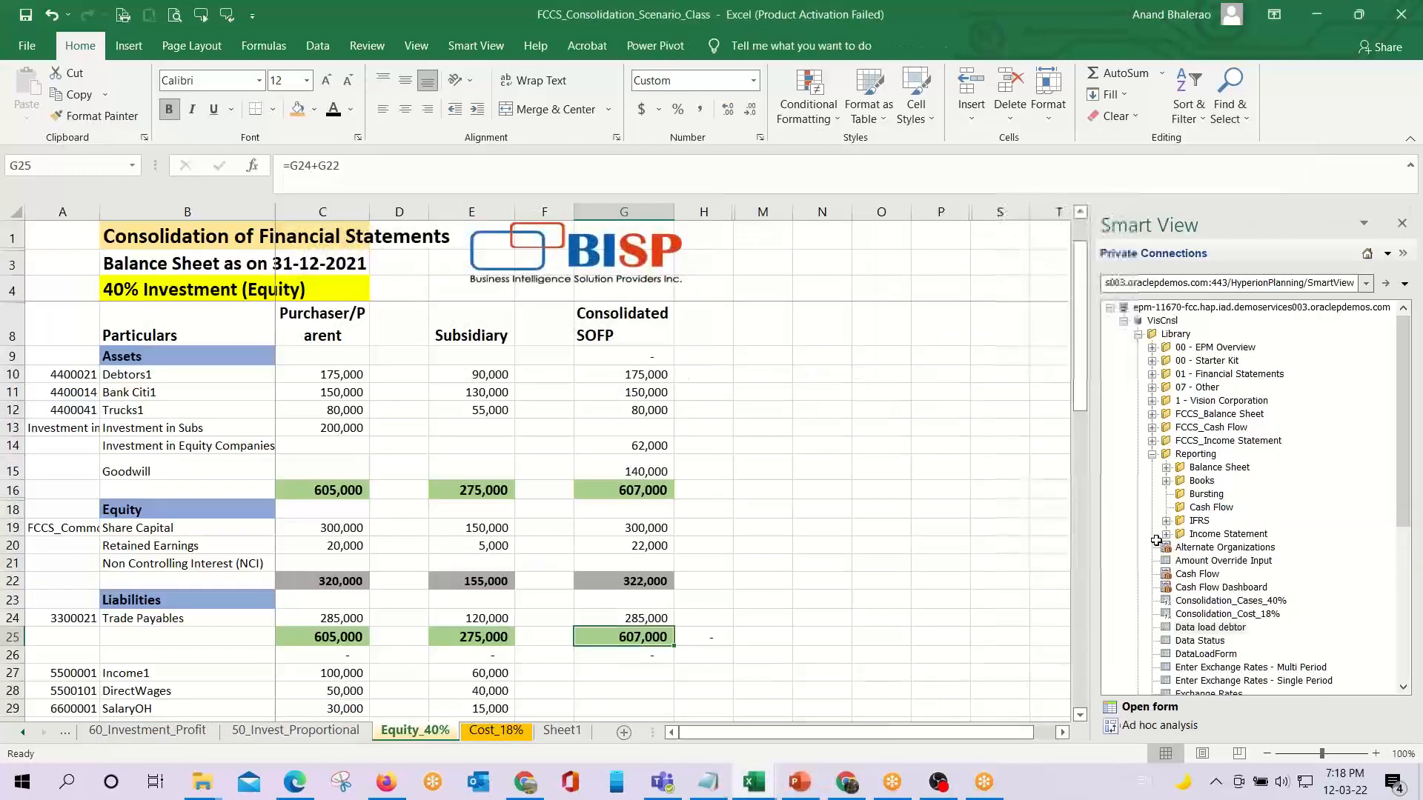
{"action": "key", "text": "Up"}
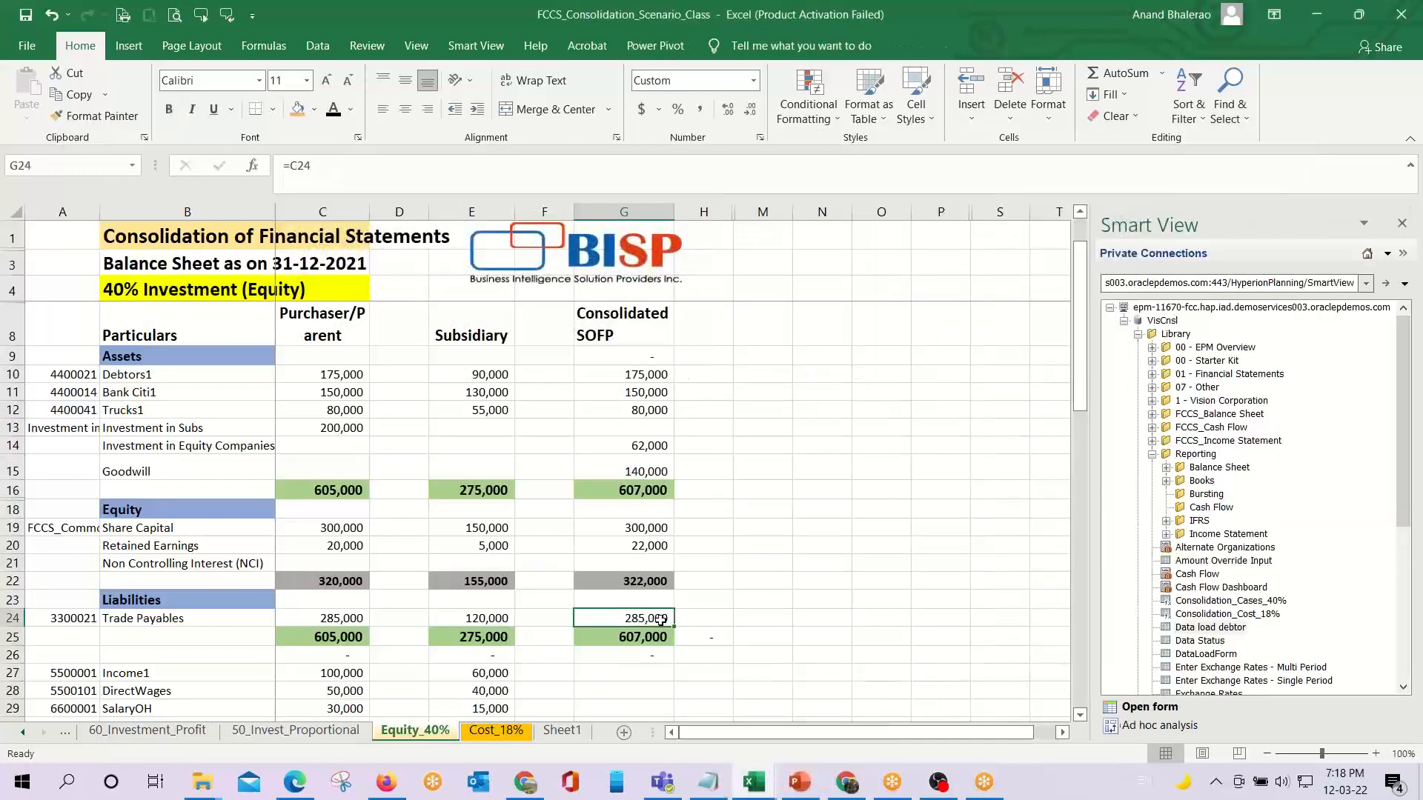
{"action": "left_click", "coordinate": [326, 80]}
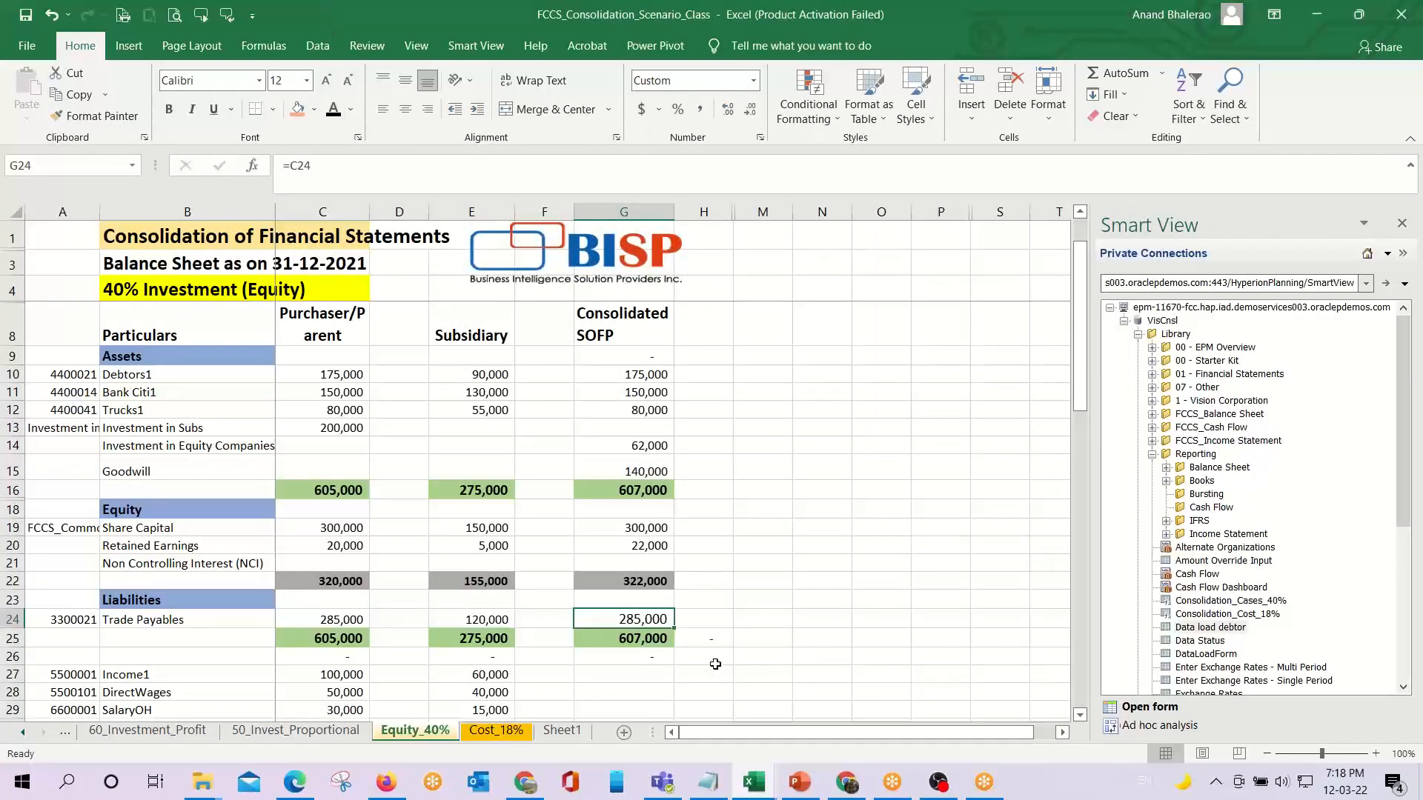
Compare the consolidated equity total and goodwill on the Equity_40% sheet with TotalE100's Total Equity and Intangible Assets and Goodwill on Output_.
{"action": "left_click", "coordinate": [640, 585]}
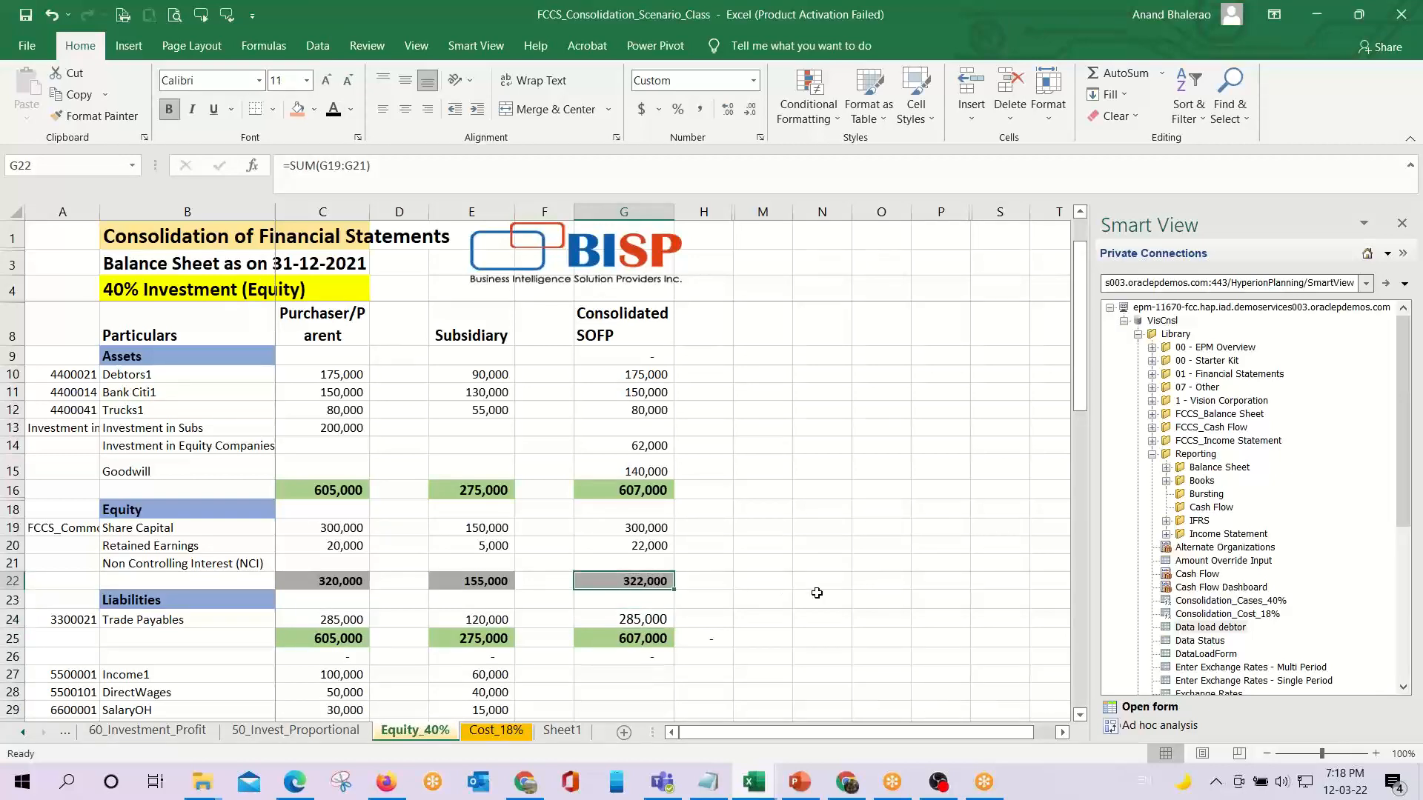
{"action": "key", "text": "alt+Tab"}
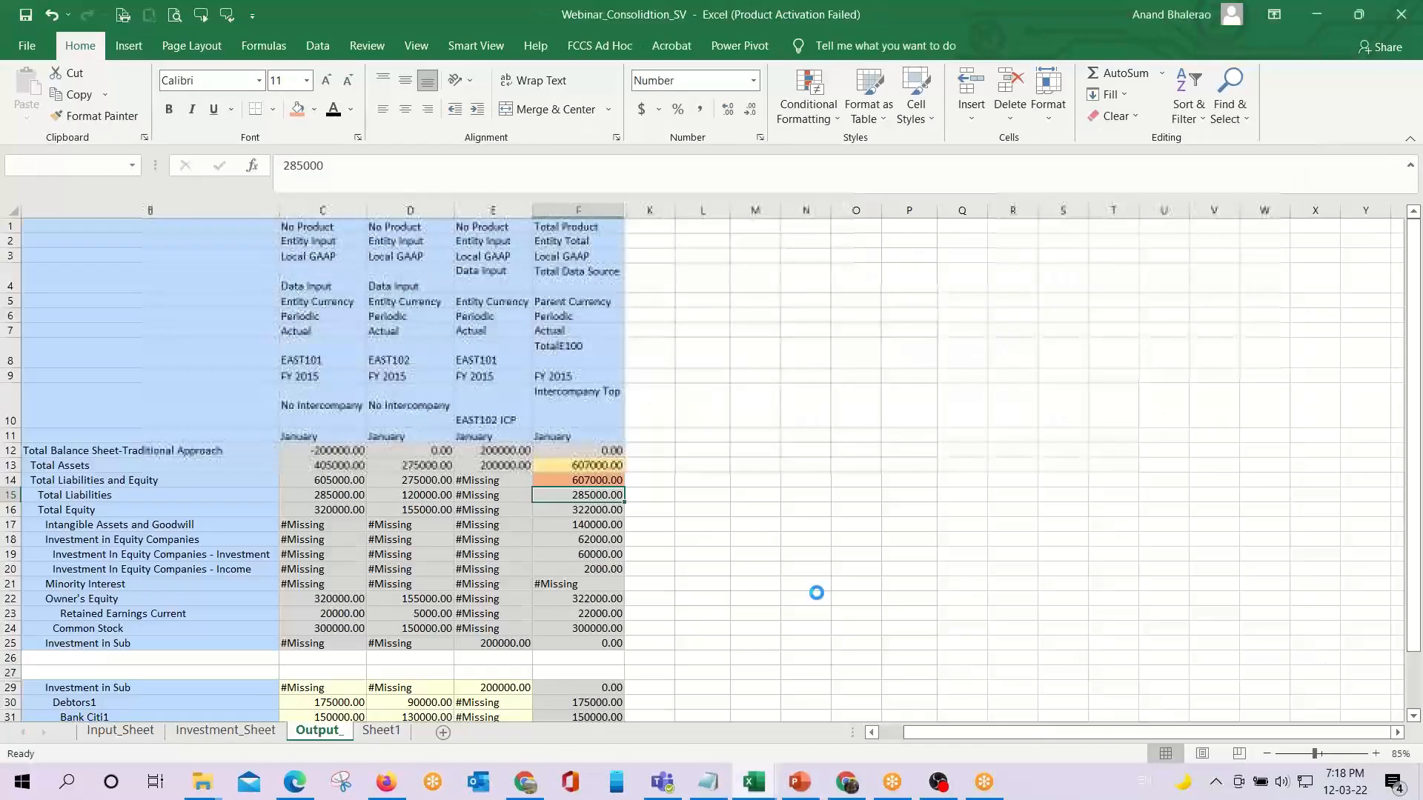
{"action": "left_click", "coordinate": [586, 509]}
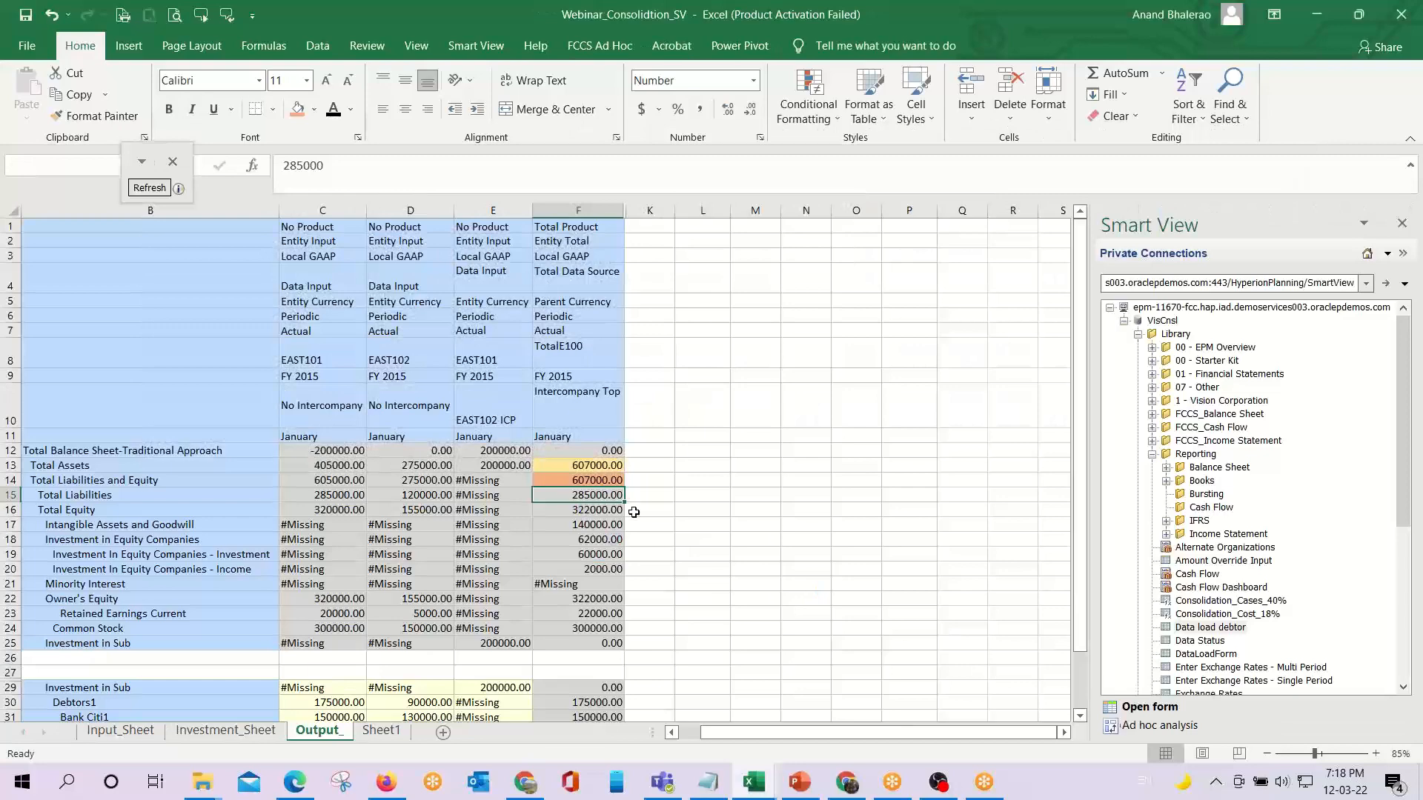
{"action": "scroll", "coordinate": [519, 519], "scroll_direction": "down", "scroll_amount": 1}
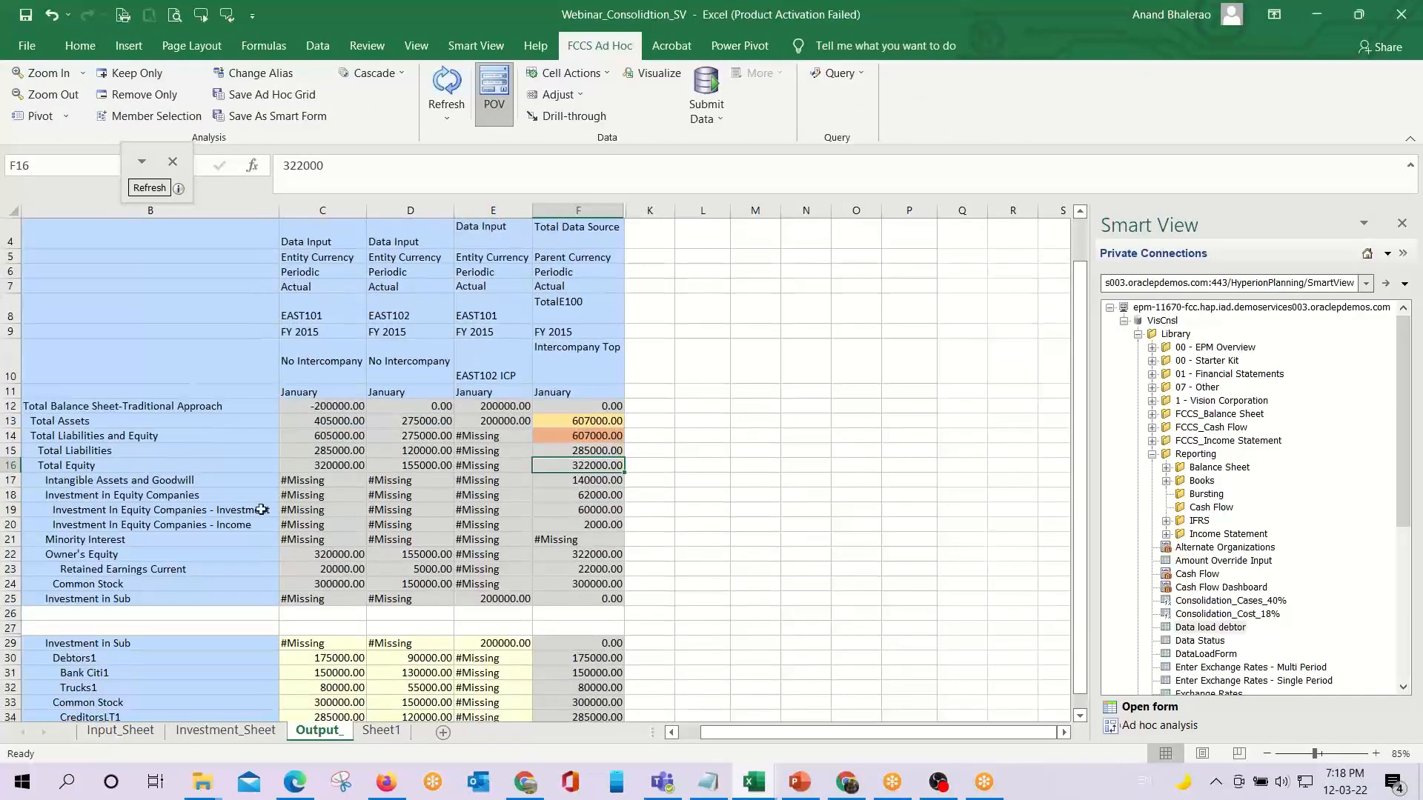
{"action": "scroll", "coordinate": [518, 519], "scroll_direction": "down", "scroll_amount": 1}
{"action": "key", "text": "Down"}
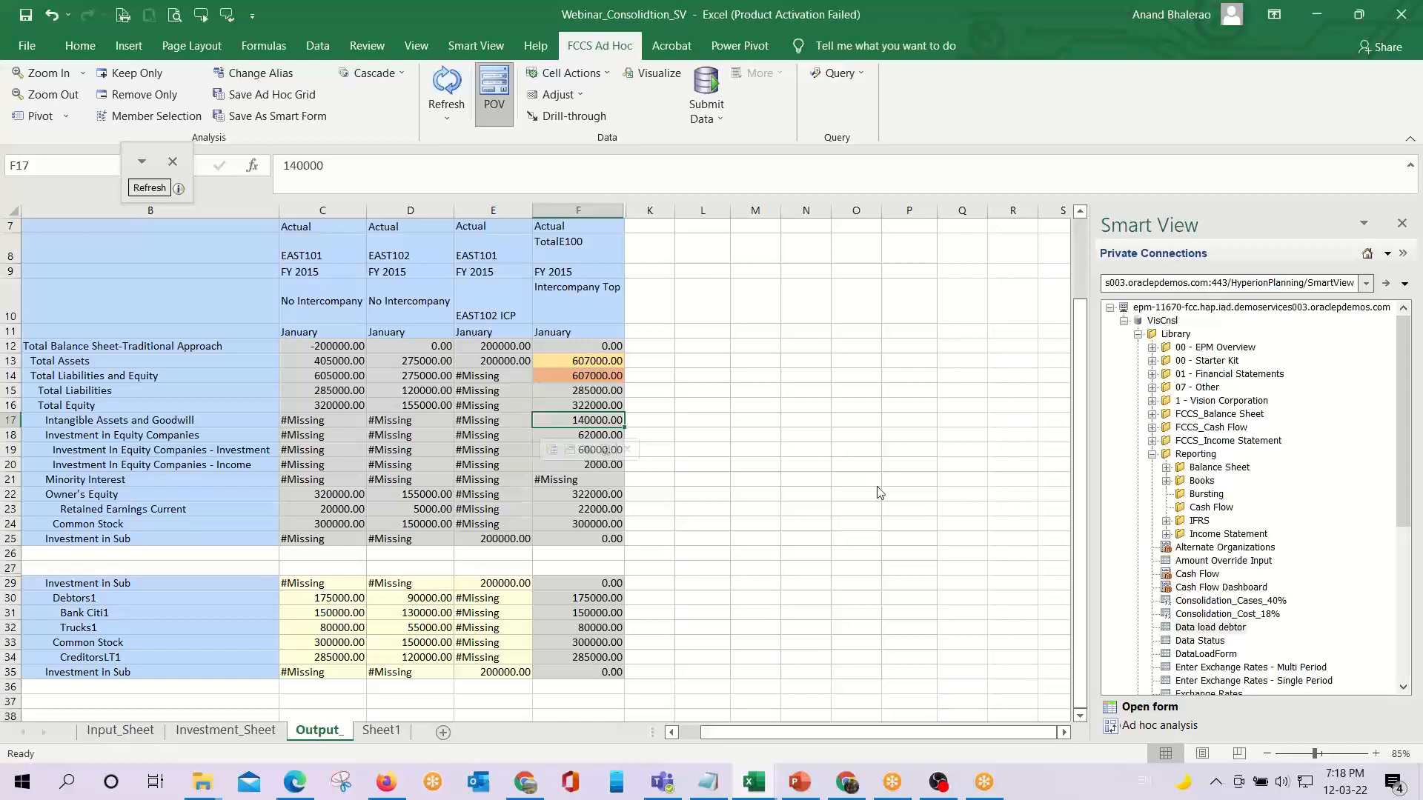
{"action": "key", "text": "alt+Tab"}
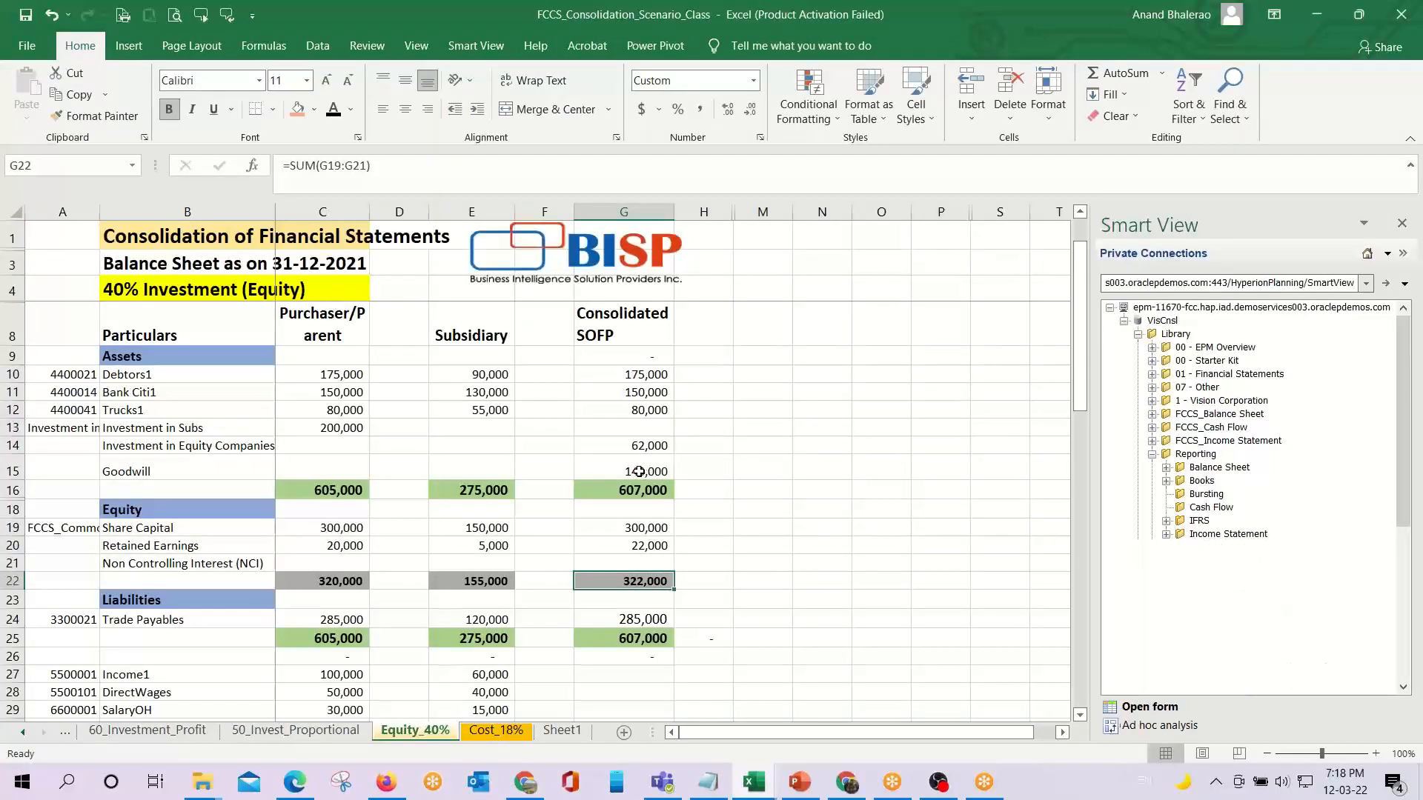
{"action": "left_click", "coordinate": [641, 470]}
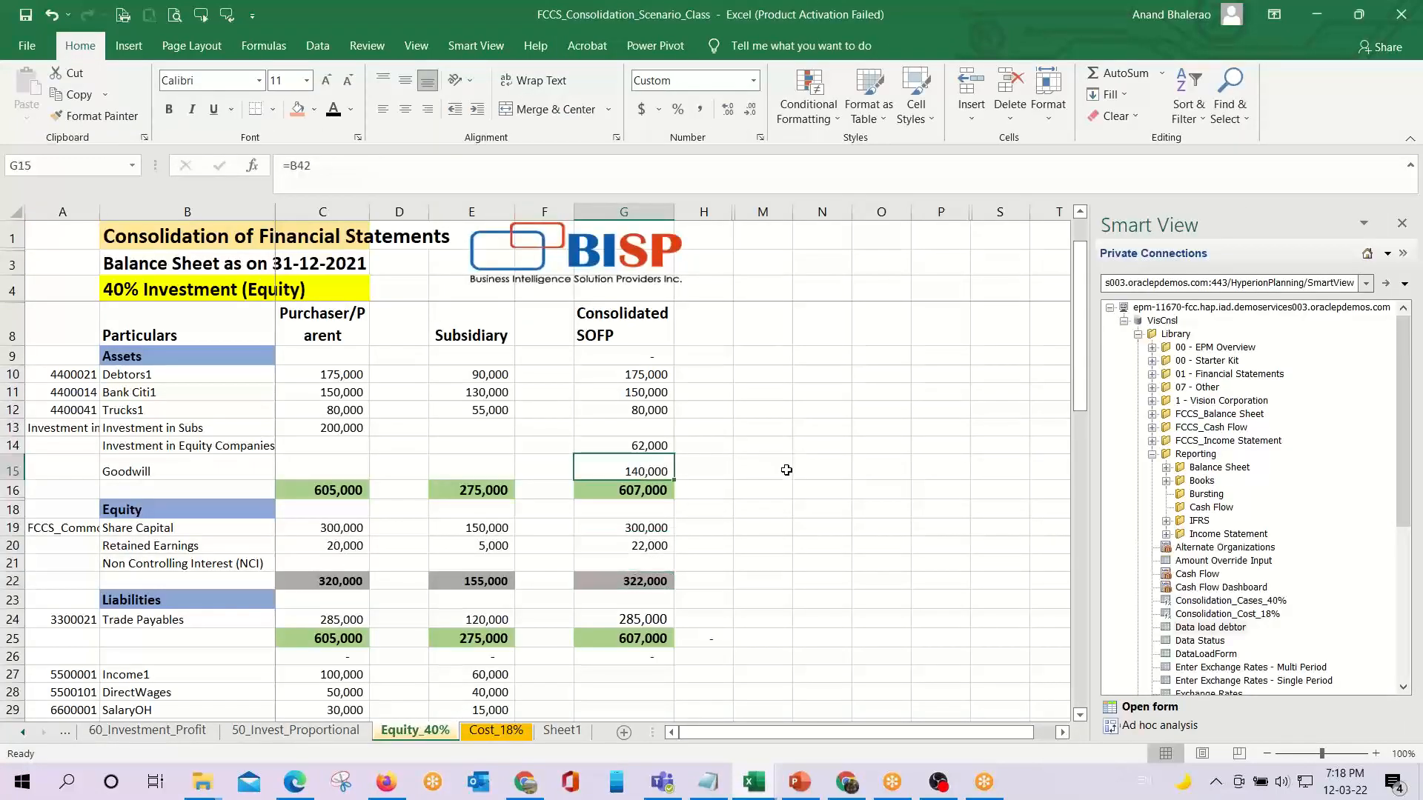
Make TotalE100's Intangible Assets and Goodwill value in F17 of the Output_ sheet bold.
{"action": "key", "text": "alt+Tab"}
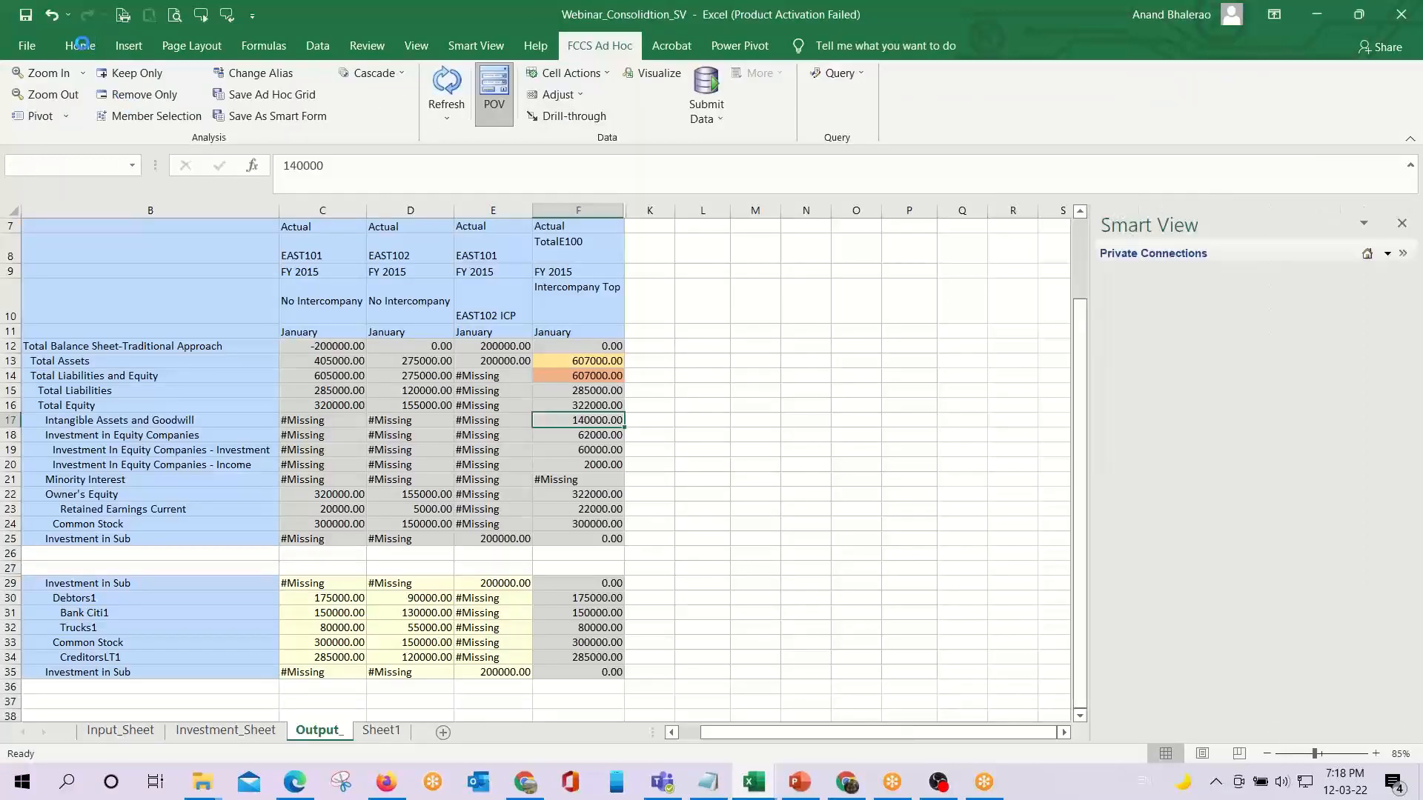
{"action": "left_click", "coordinate": [81, 47]}
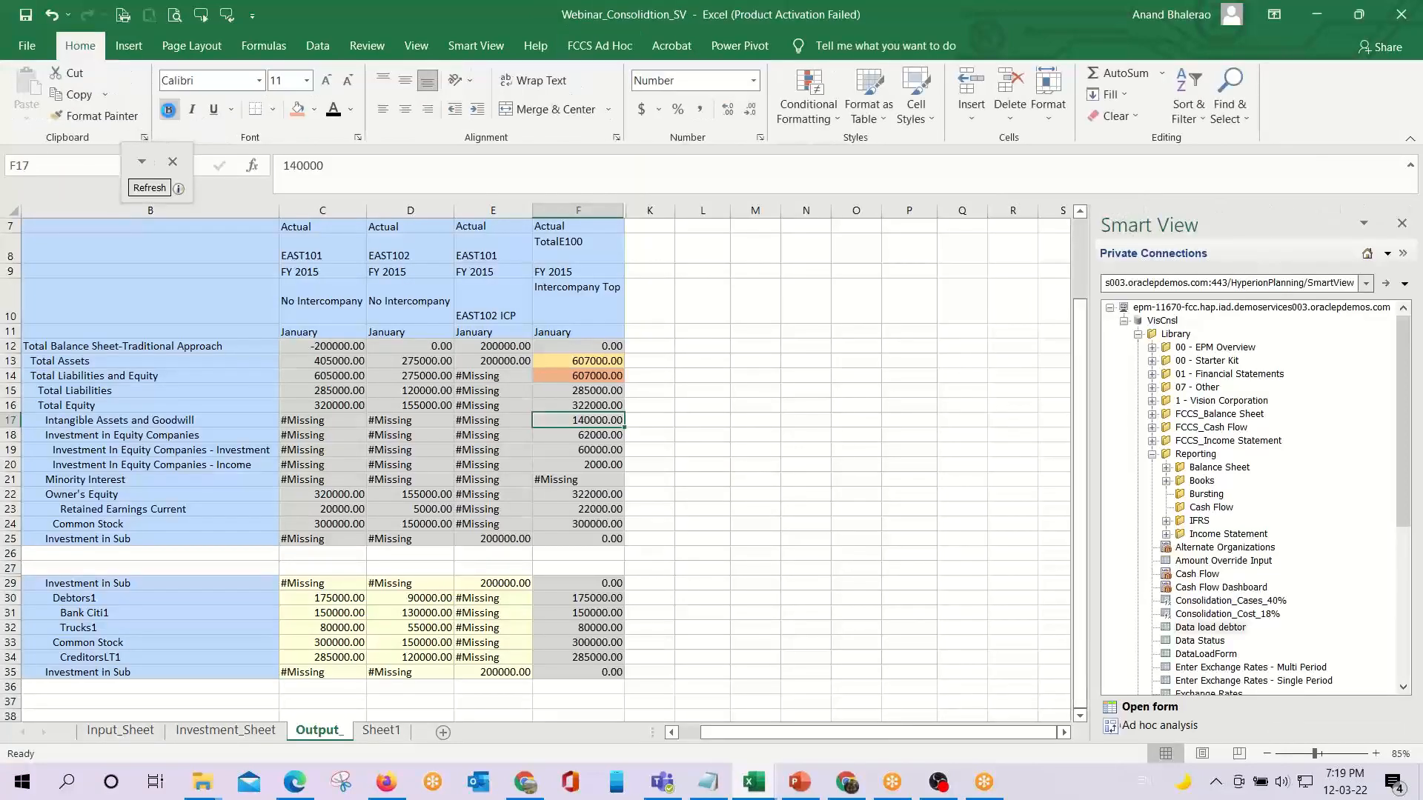
{"action": "left_click", "coordinate": [169, 111]}
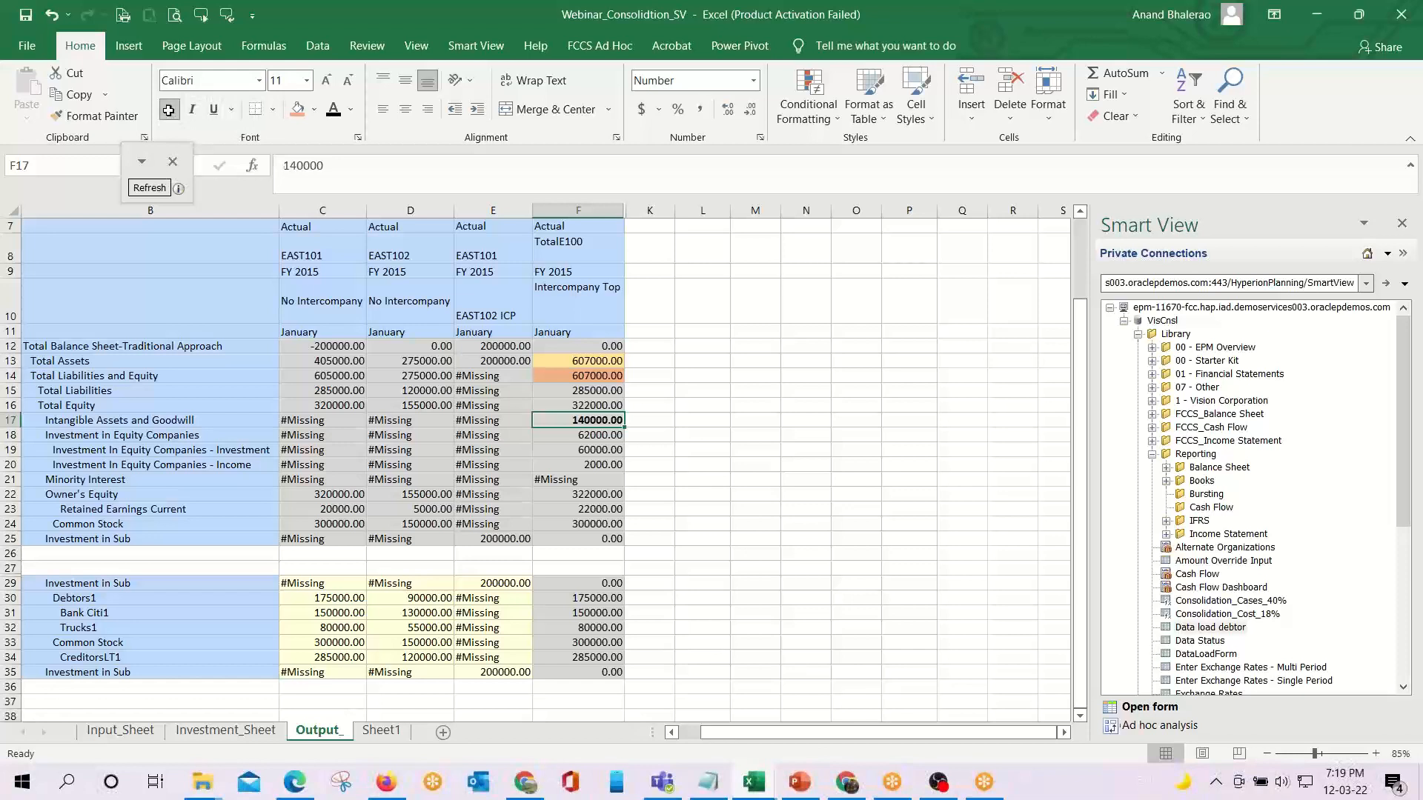
Zoom in on the Intangible Assets and Goodwill member in B17 to expand its Goodwill child row.
{"action": "key", "text": "Left"}
{"action": "key", "text": "Left"}
{"action": "key", "text": "Left"}
{"action": "key", "text": "Left"}
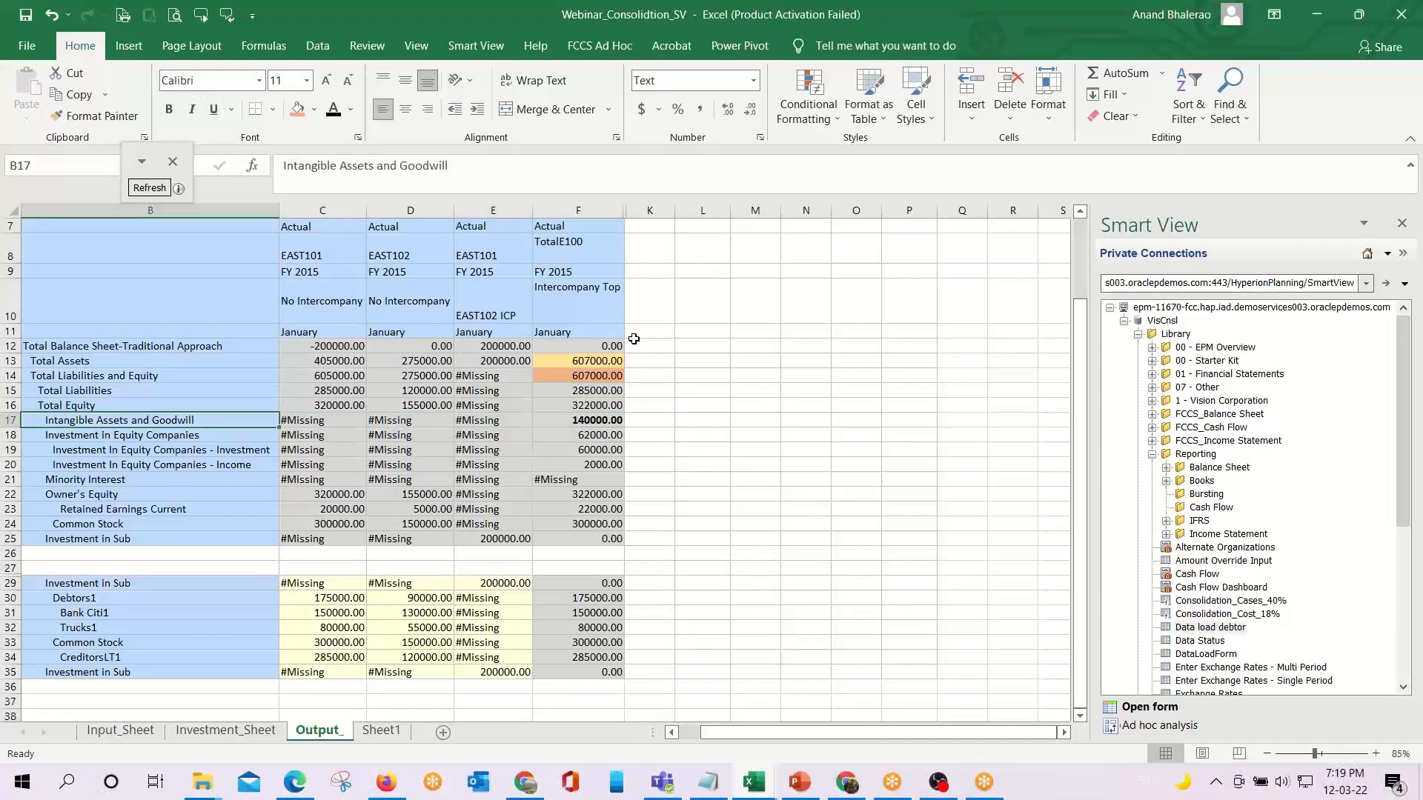
{"action": "left_click", "coordinate": [100, 420]}
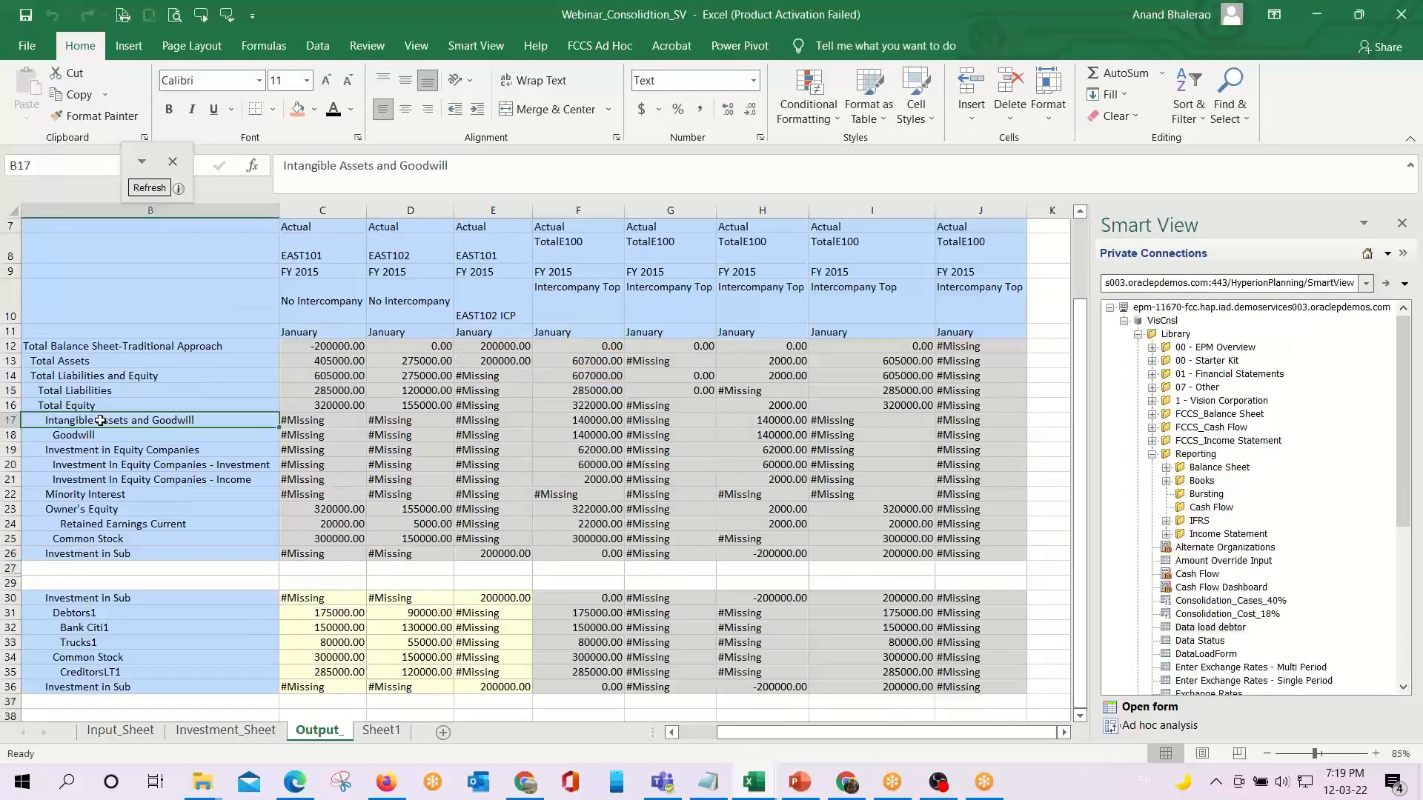
Hide columns G through J on the Output_ sheet, leaving TotalE100's Total Data Source column as the last one.
{"action": "scroll", "coordinate": [404, 510], "scroll_direction": "up", "scroll_amount": 2}
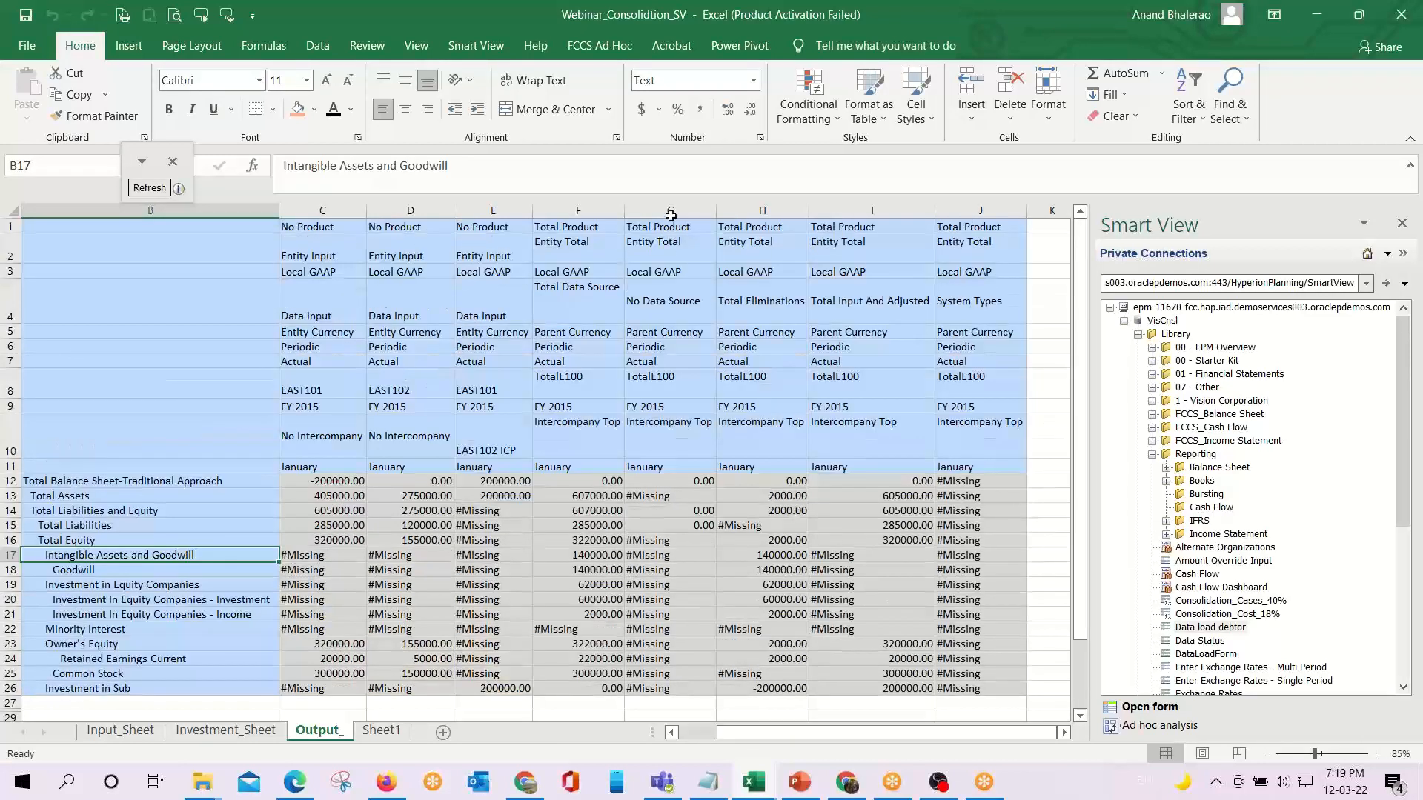
{"action": "left_click_drag", "start_coordinate": [665, 212], "coordinate": [746, 210]}
{"action": "right_click", "coordinate": [746, 210]}
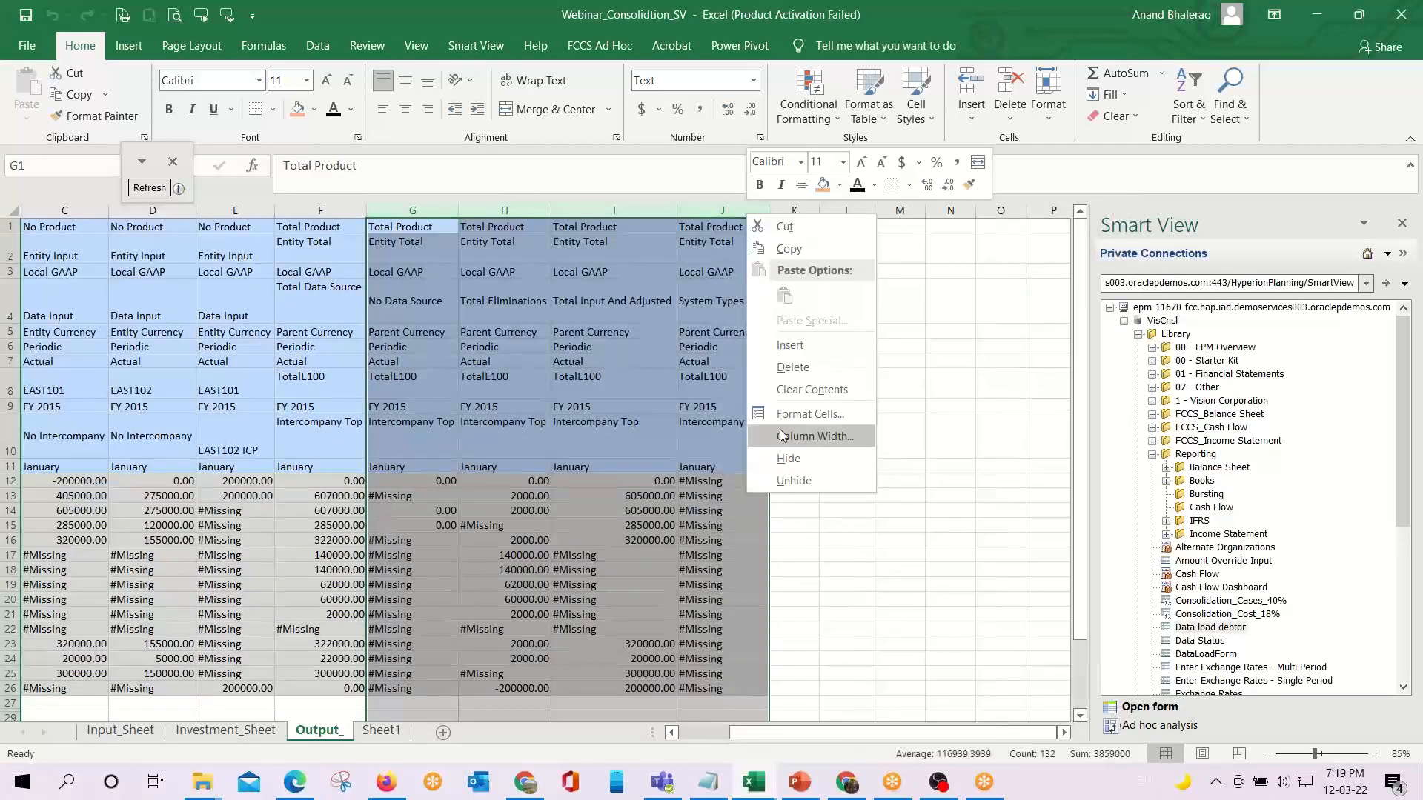
{"action": "left_click", "coordinate": [787, 461]}
{"action": "left_click_drag", "start_coordinate": [786, 734], "coordinate": [523, 731]}
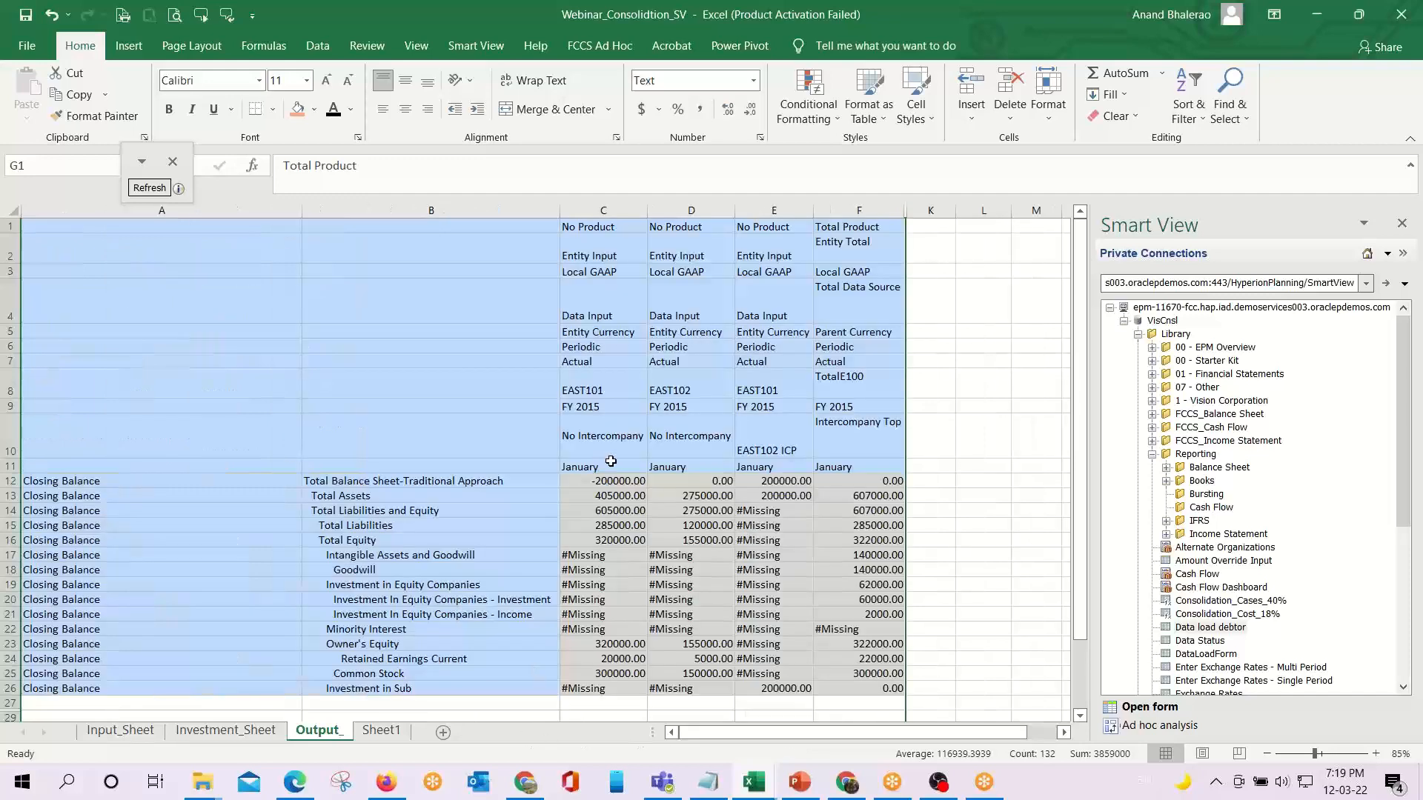
{"action": "scroll", "coordinate": [519, 446], "scroll_direction": "down", "scroll_amount": 2}
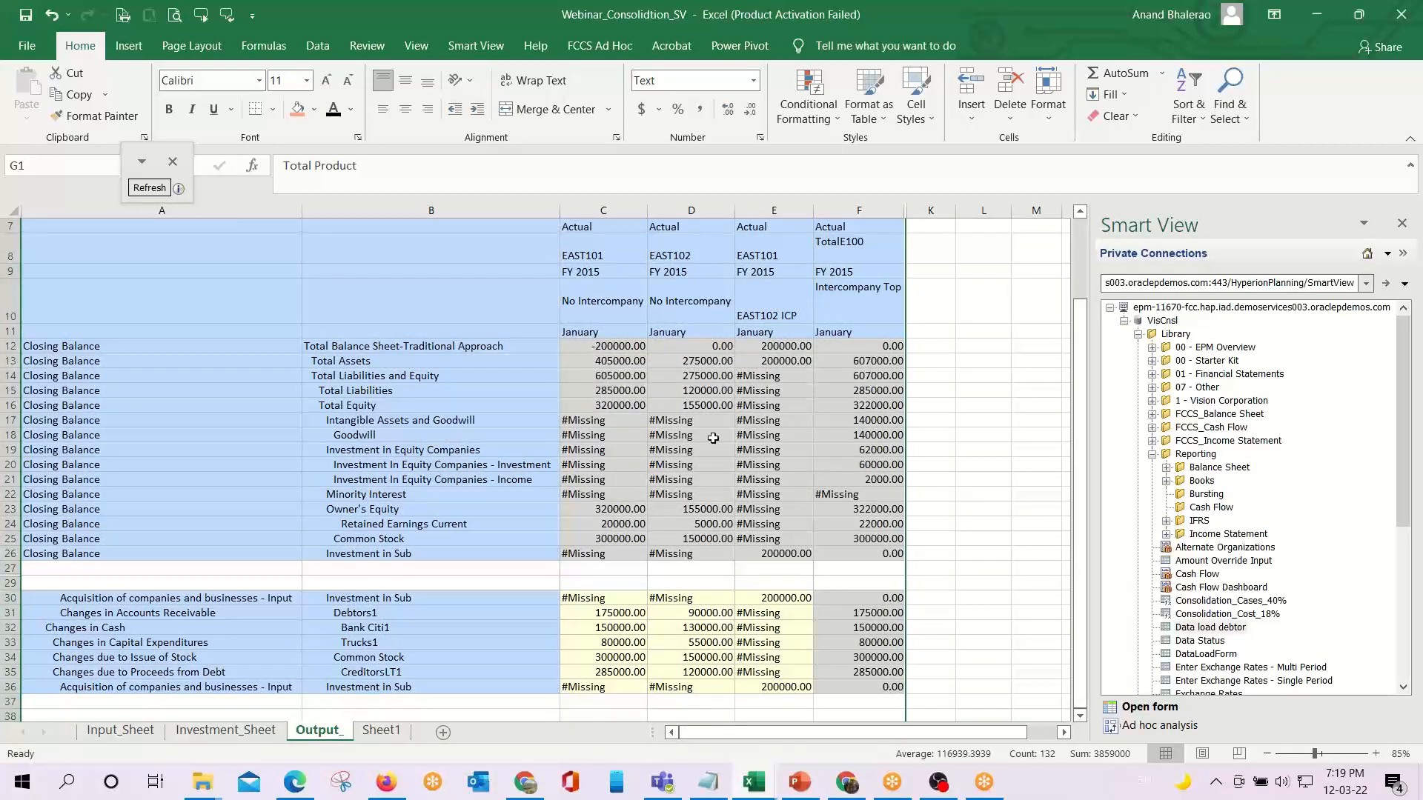
Narrow column A slightly and fill TotalE100's Goodwill value in F18 with orange.
{"action": "left_click", "coordinate": [852, 439]}
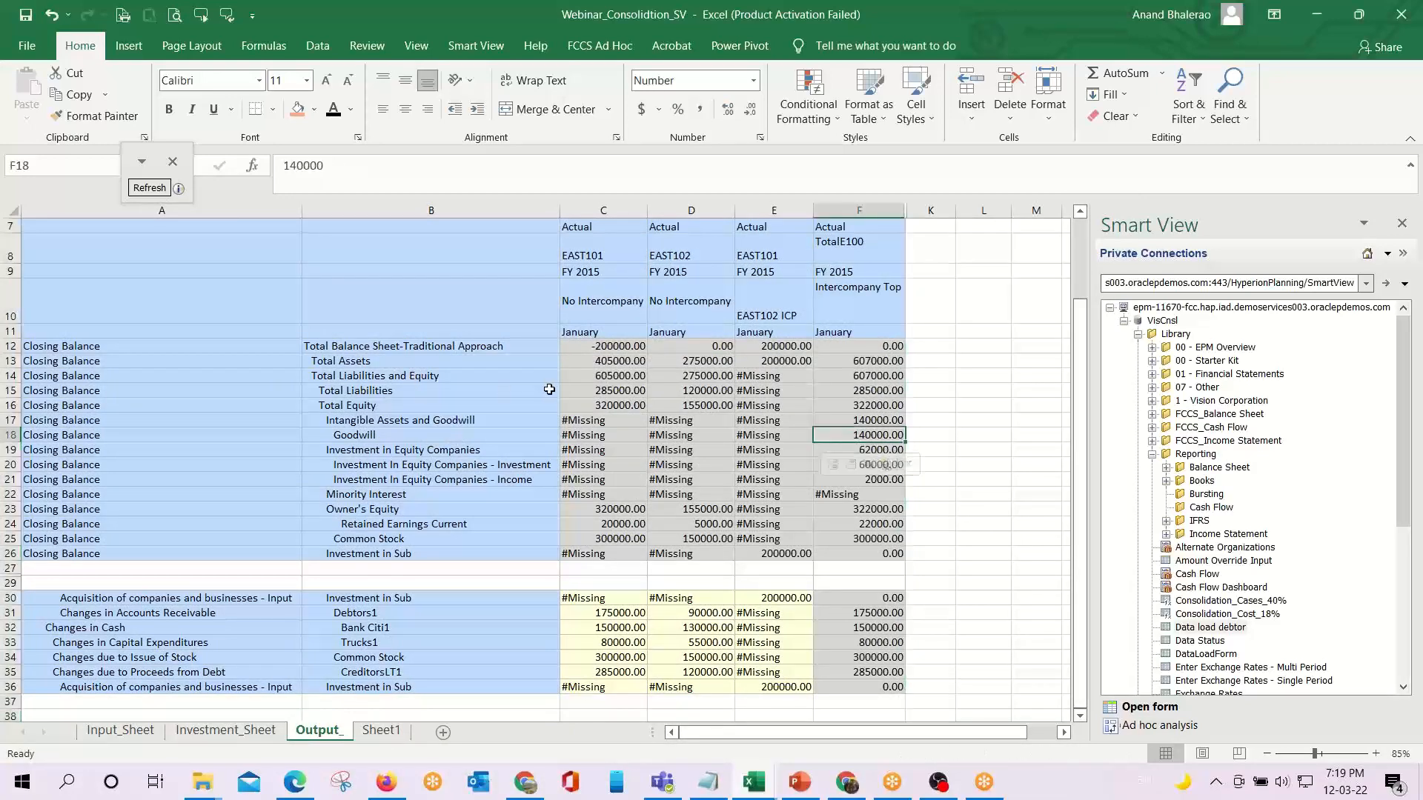
{"action": "left_click", "coordinate": [296, 211]}
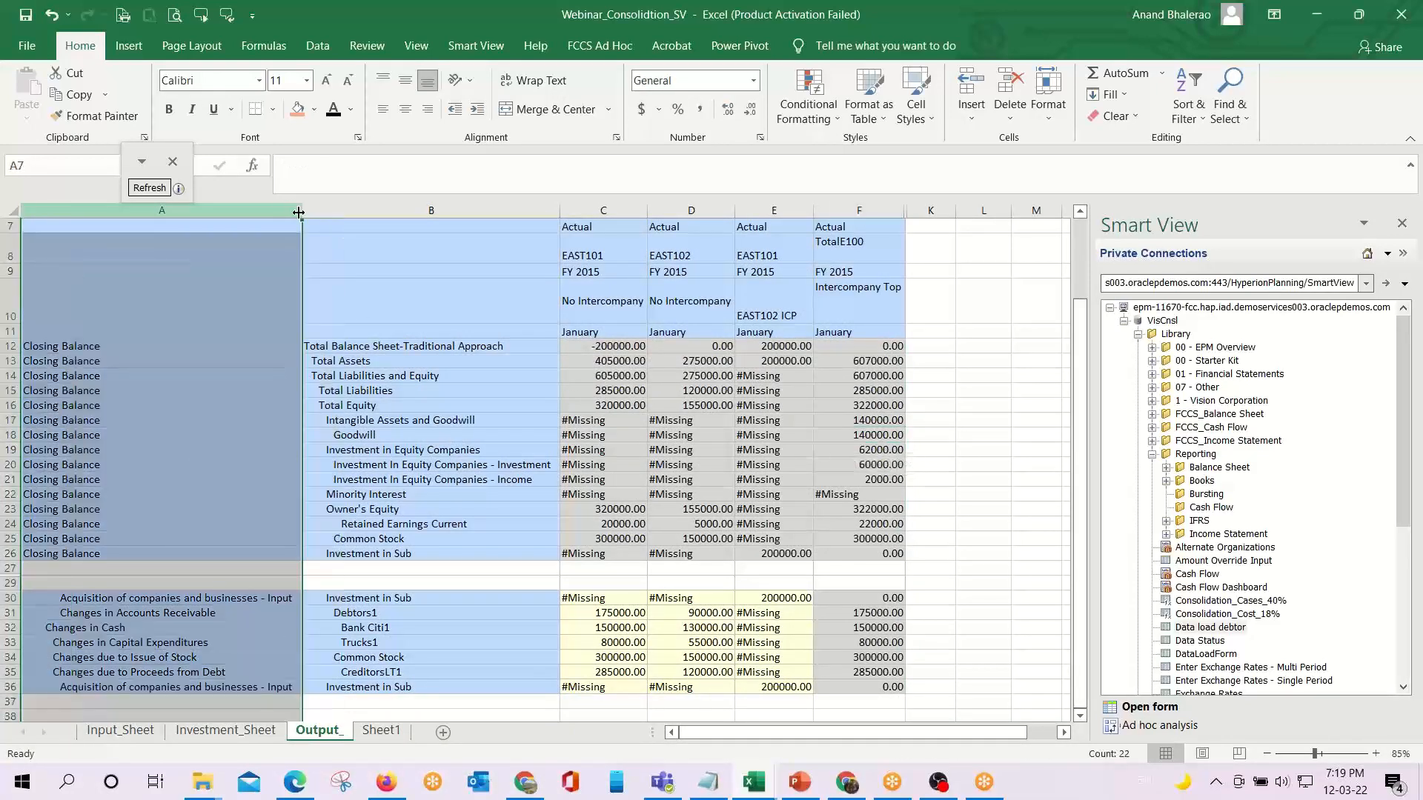
{"action": "left_click_drag", "start_coordinate": [303, 211], "coordinate": [267, 215]}
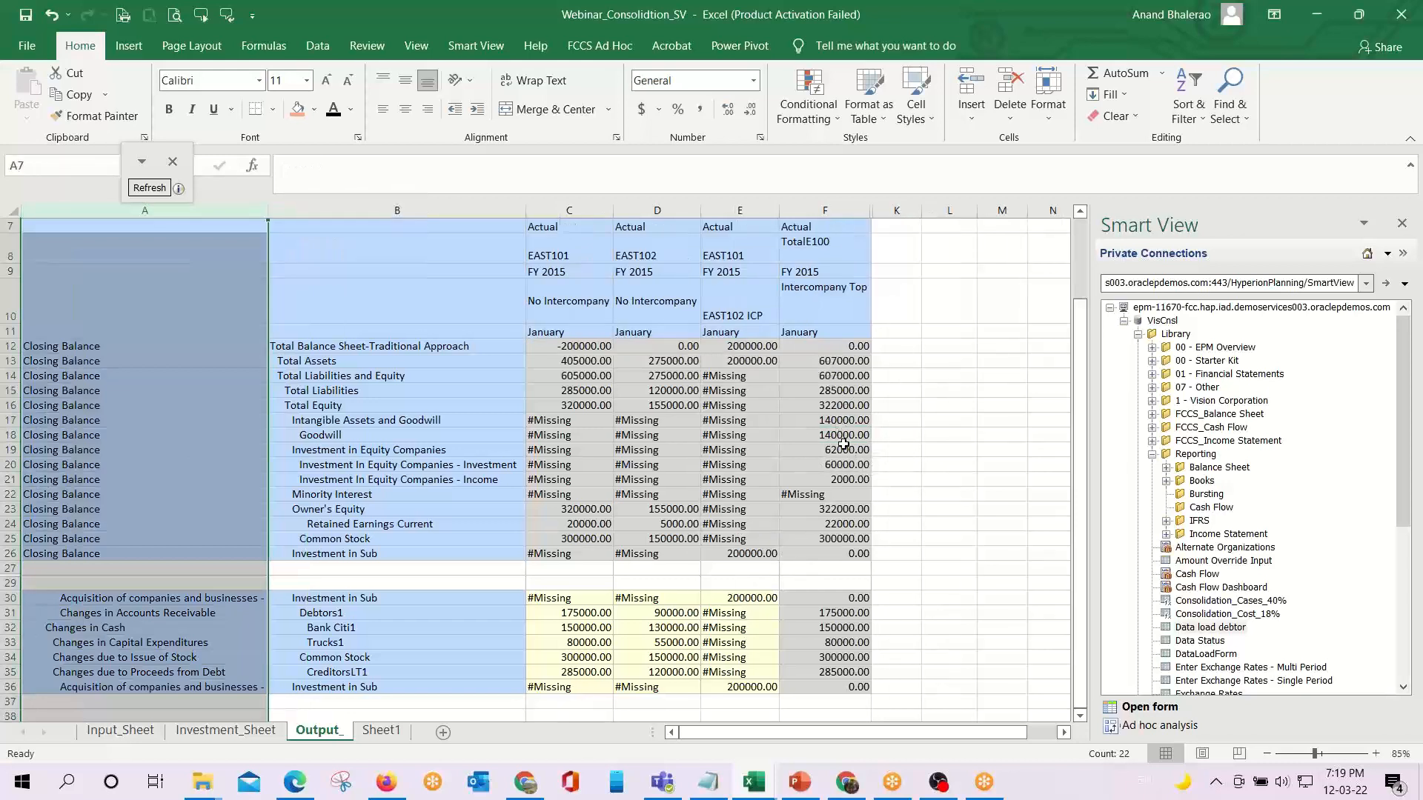
{"action": "left_click", "coordinate": [836, 433]}
{"action": "left_click", "coordinate": [297, 110]}
Review TotalE100's Investment and Income lines under Investment in Equity Companies in F20 and F21.
{"action": "left_click", "coordinate": [799, 449]}
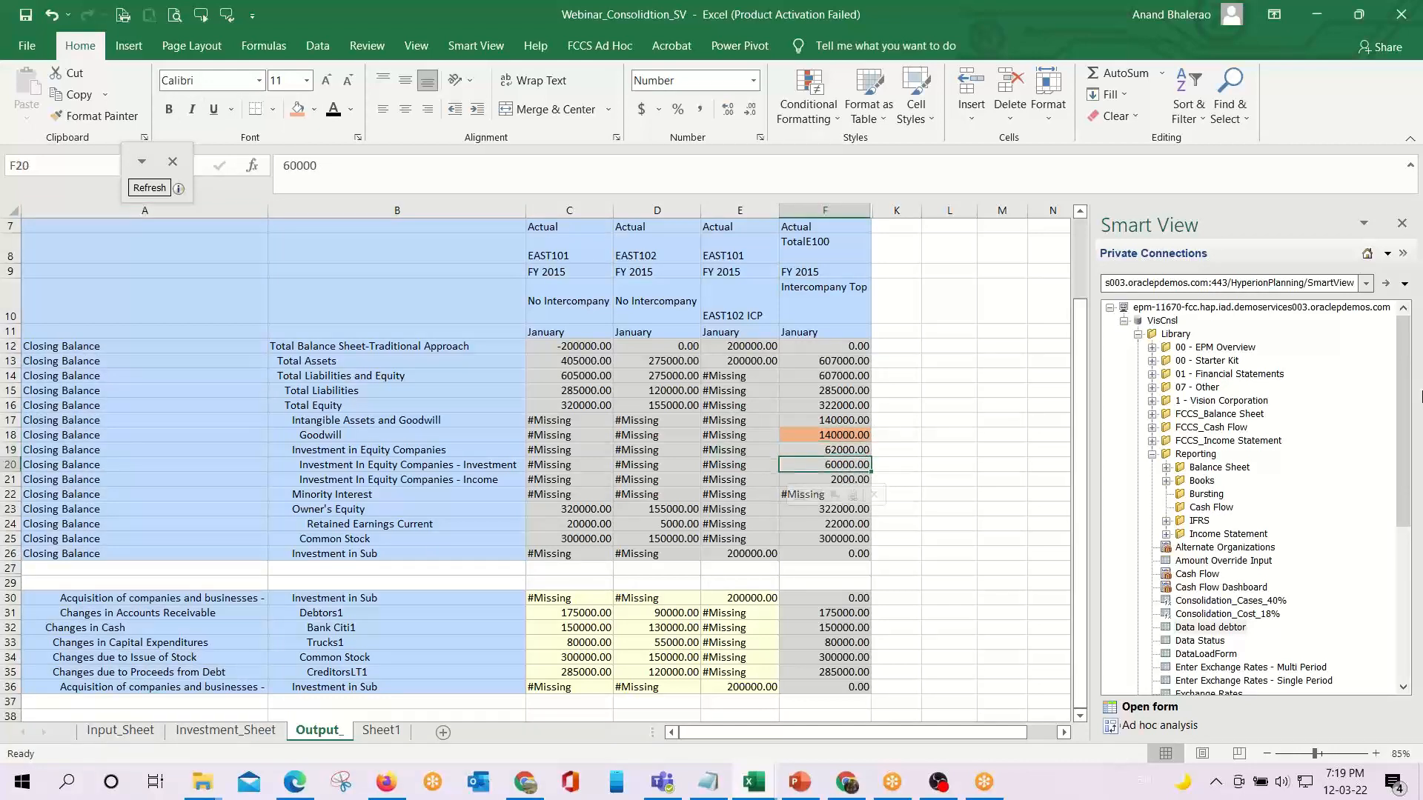
{"action": "key", "text": "Down"}
{"action": "key", "text": "Down"}
{"action": "key", "text": "Up"}
{"action": "key", "text": "Down"}
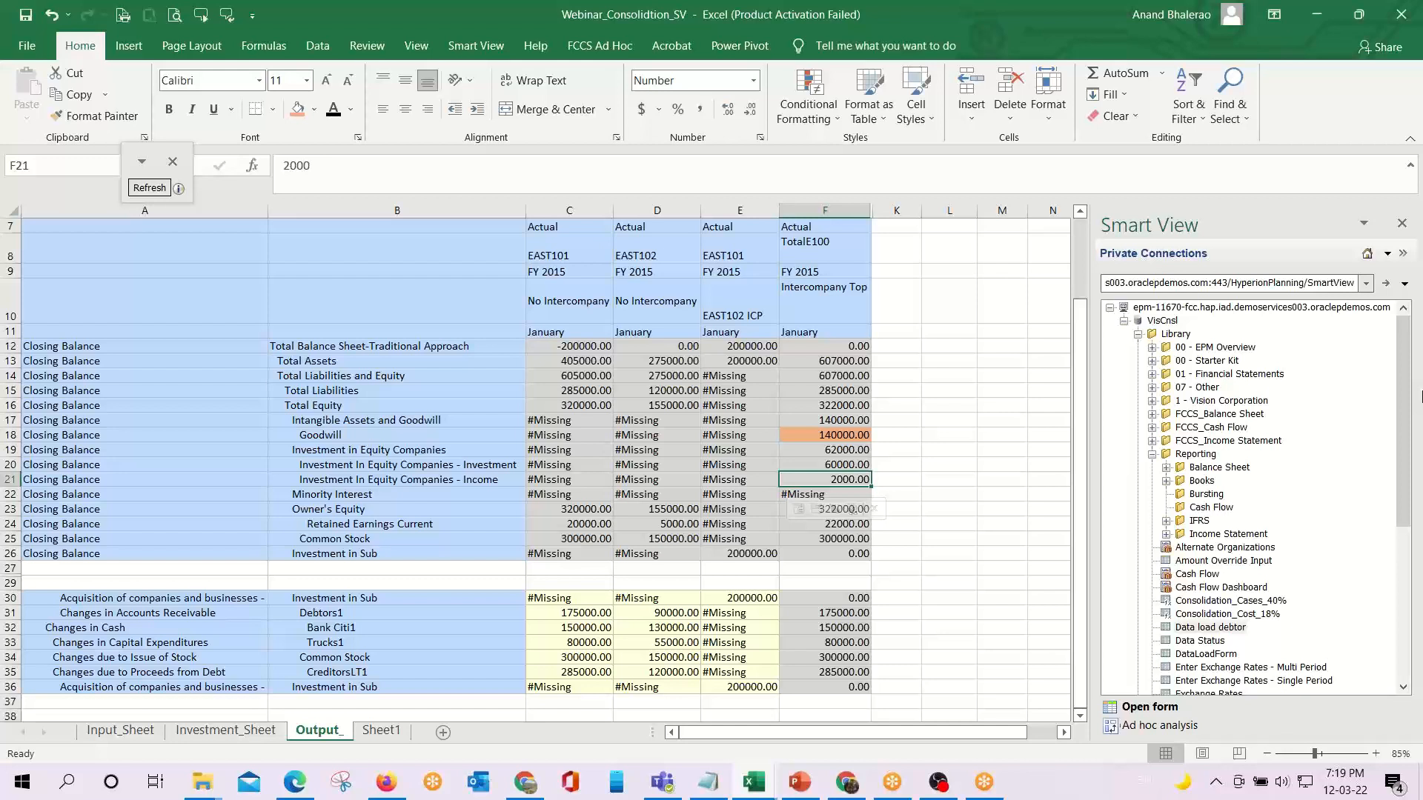
Switch to the FCCS_Consolidation_Scenario_Class workbook and trace the Investment in Equity Companies formula in G14 of Equity_40% to its working in B62.
{"action": "key", "text": "alt+Tab"}
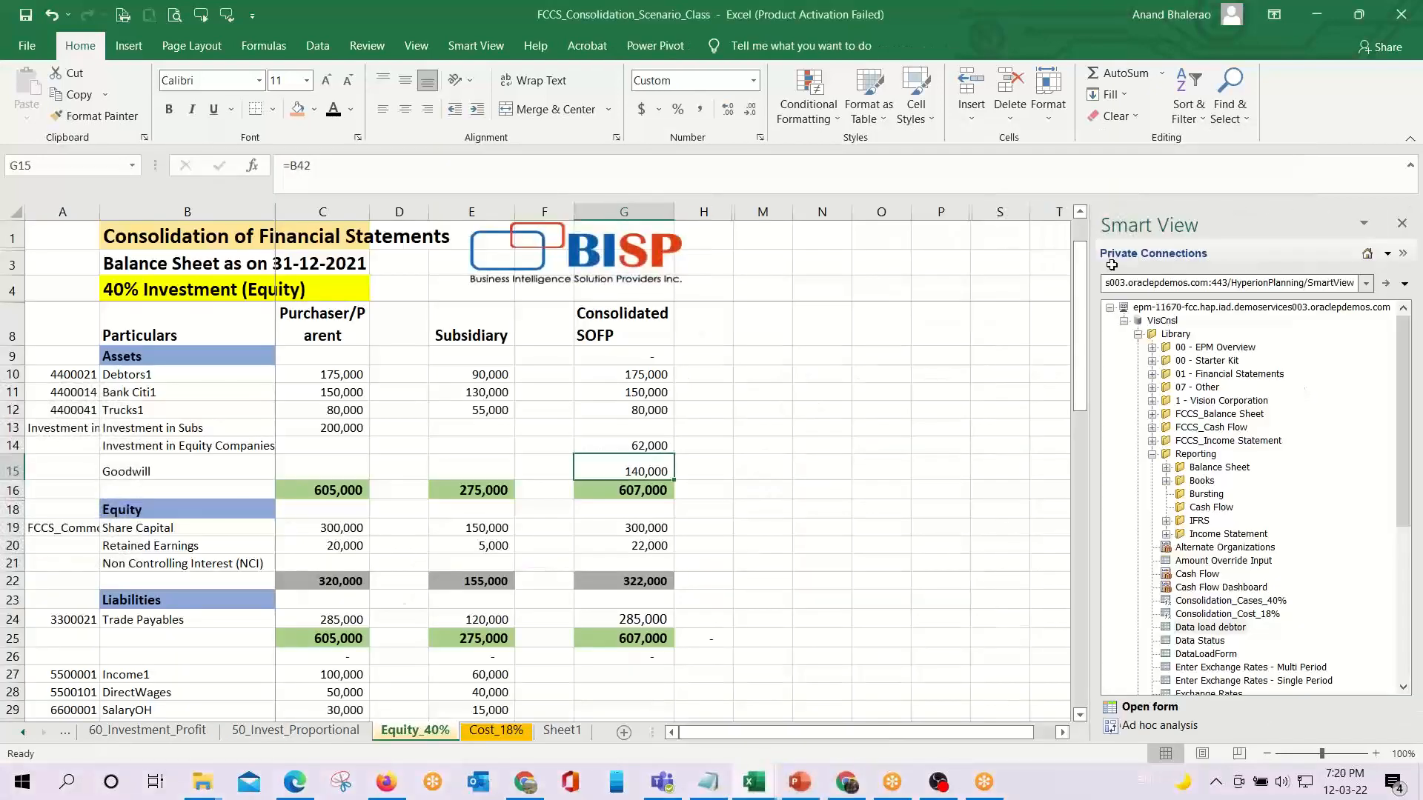
{"action": "left_click", "coordinate": [608, 446]}
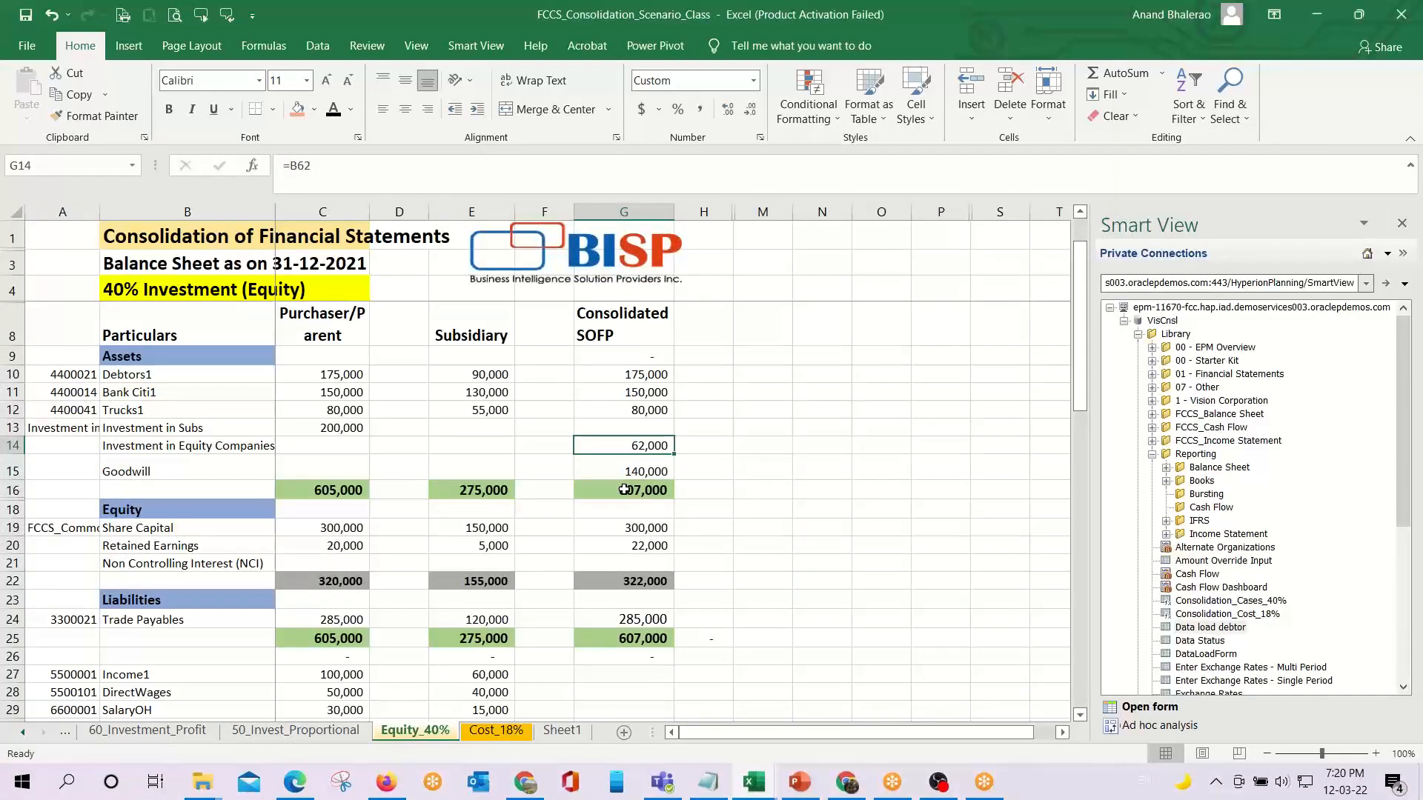
{"action": "key", "text": "F2"}
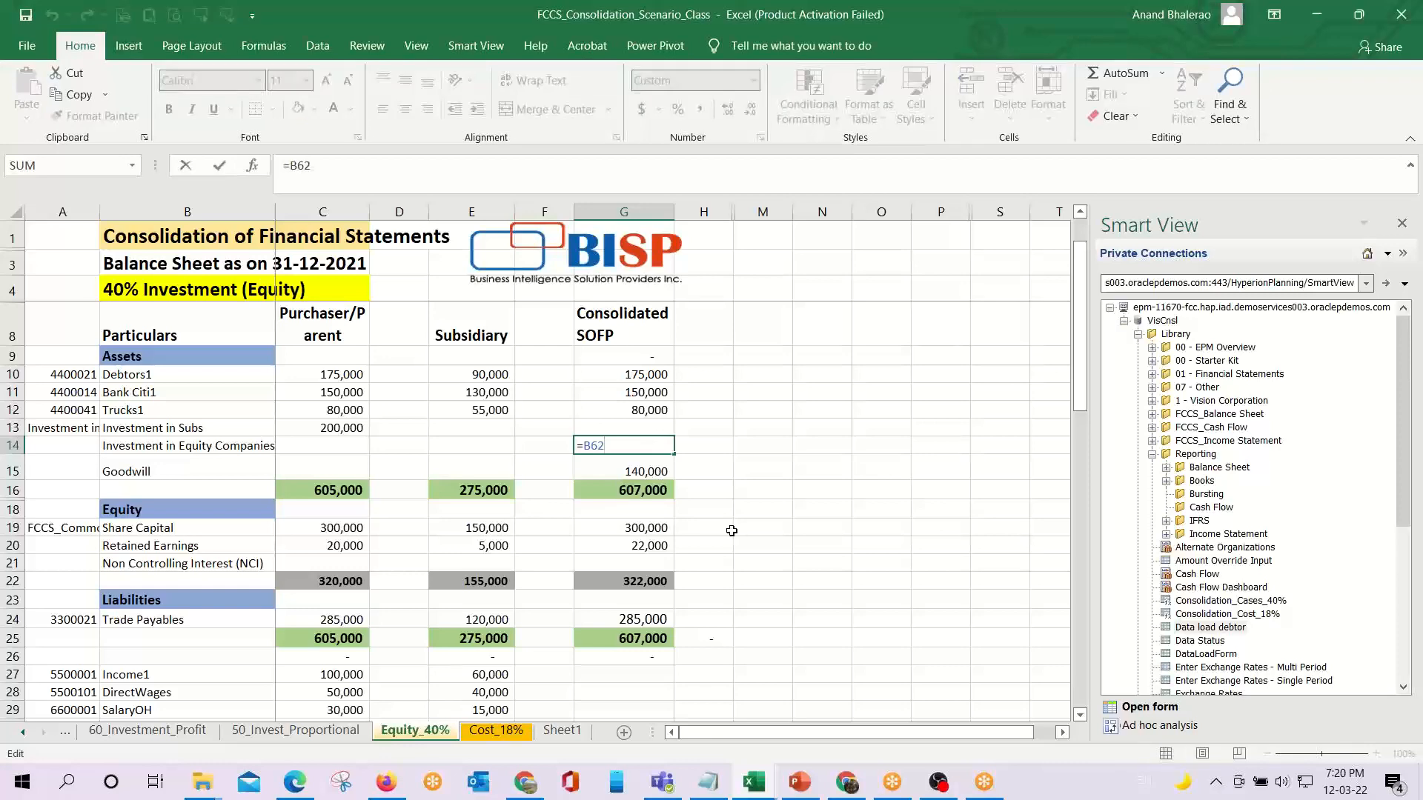
{"action": "scroll", "coordinate": [732, 530], "scroll_direction": "down", "scroll_amount": 3}
{"action": "scroll", "coordinate": [731, 531], "scroll_direction": "down", "scroll_amount": 8}
{"action": "left_click", "coordinate": [766, 597]}
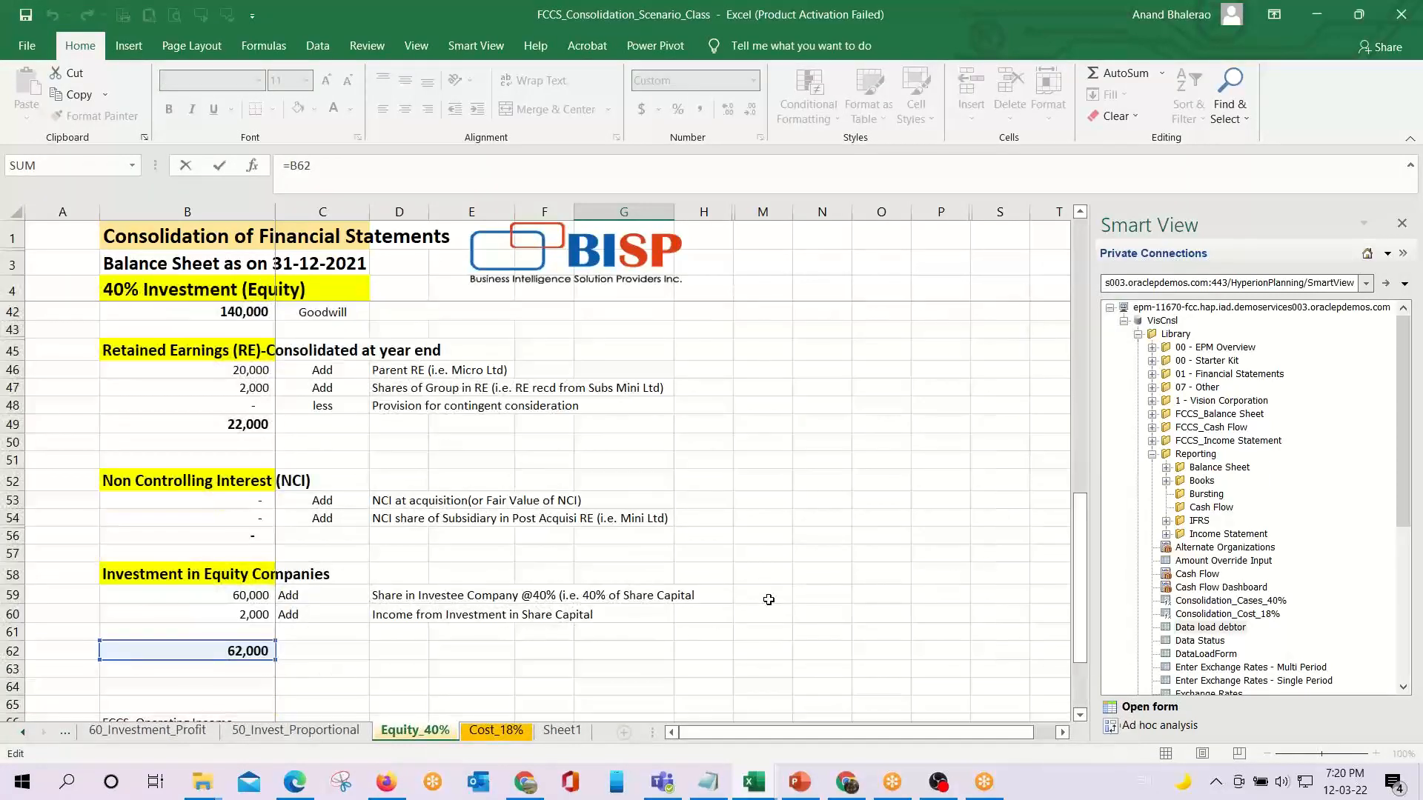
Trace the share in investee company formula in B59 back to the subsidiary's Share Capital in E19.
{"action": "left_click", "coordinate": [249, 595]}
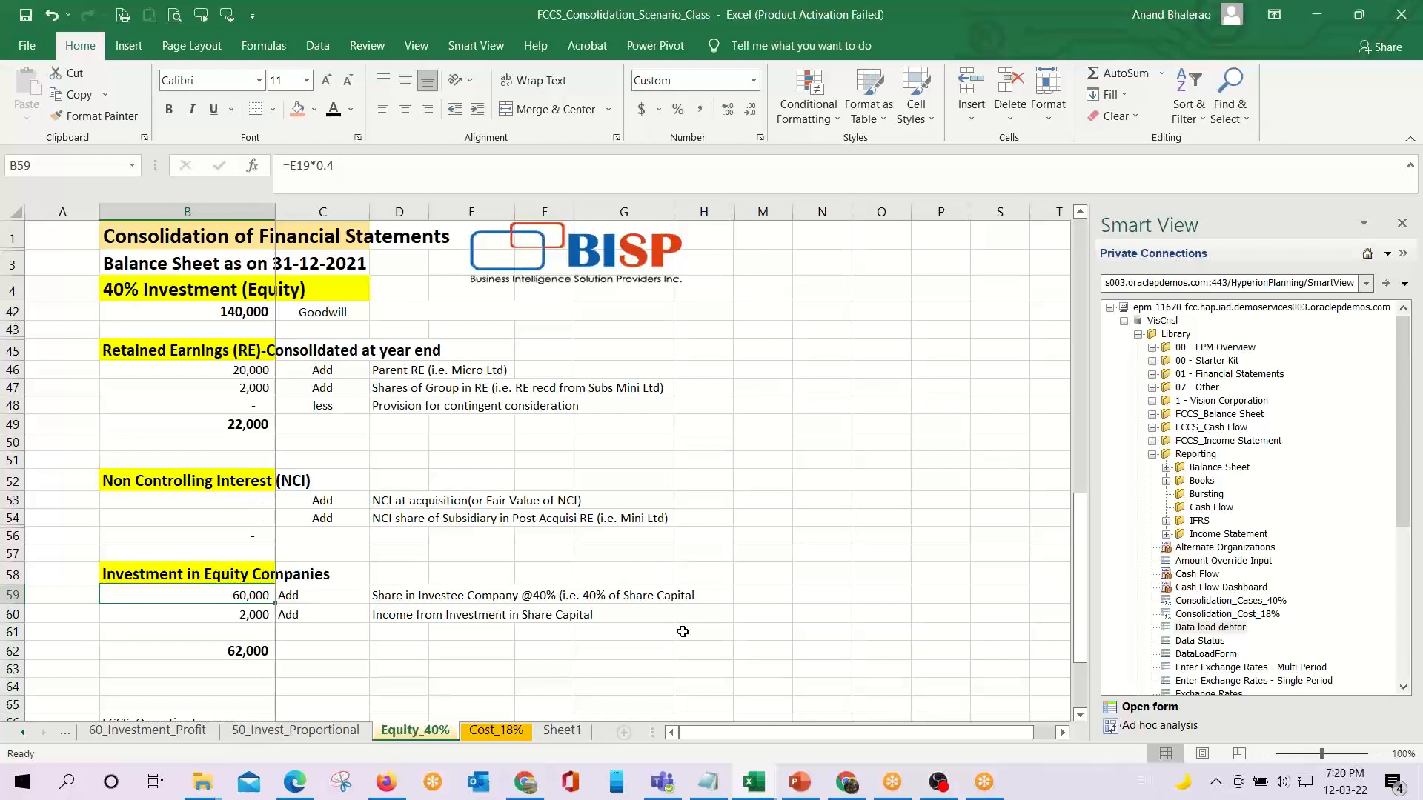
{"action": "key", "text": "F2"}
{"action": "scroll", "coordinate": [683, 631], "scroll_direction": "up", "scroll_amount": 10}
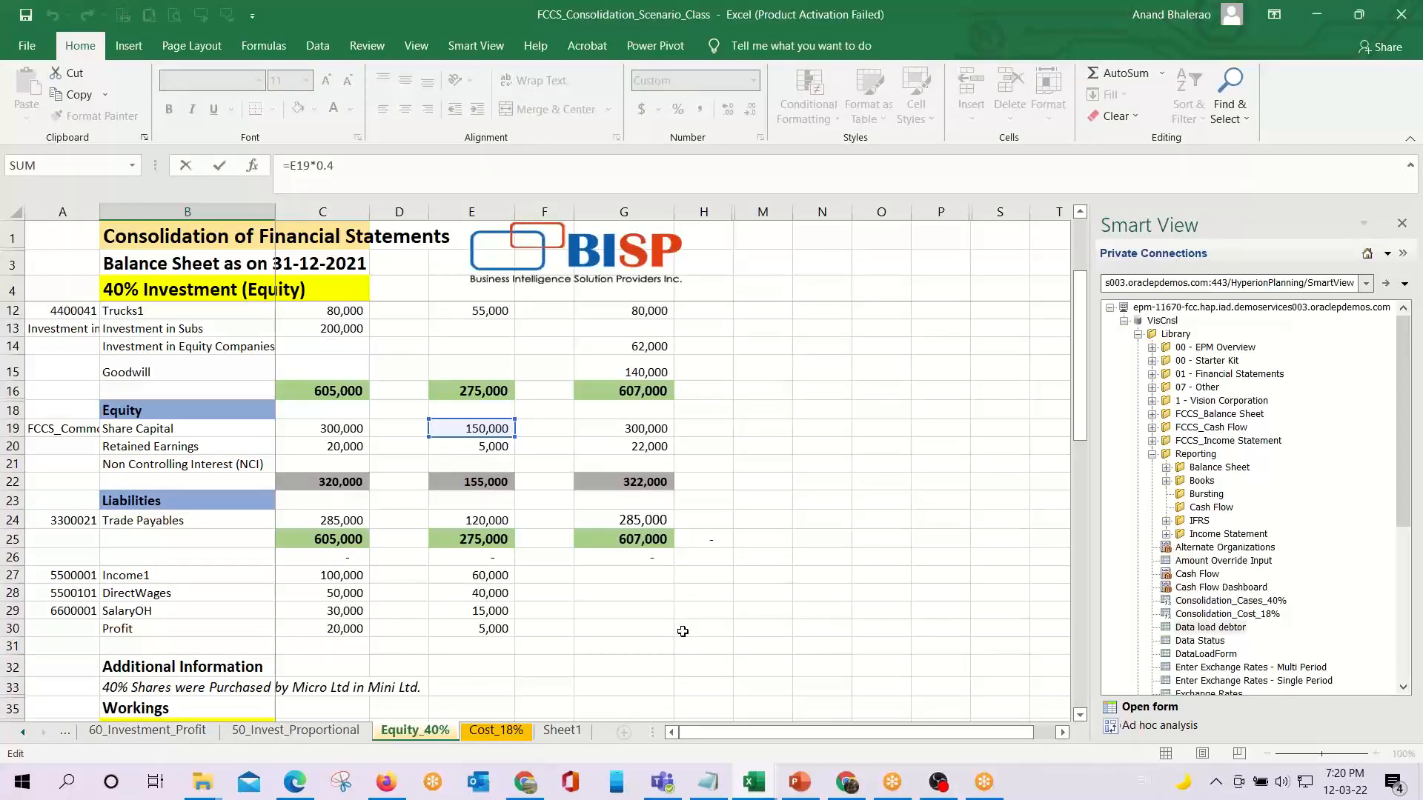
{"action": "key", "text": "Return"}
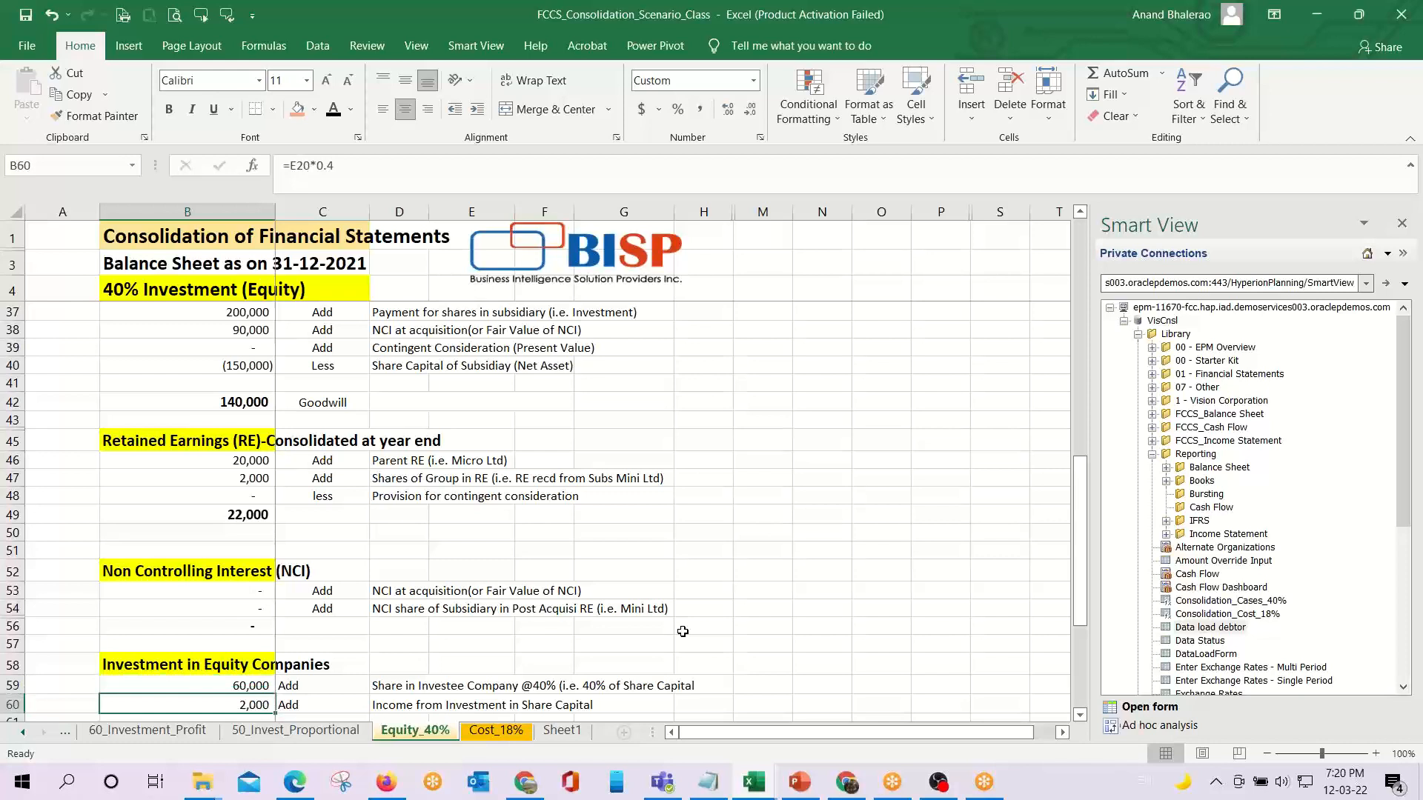
Trace the income from investment formula in B60 back to the subsidiary's Retained Earnings in E20, then check the working's total row.
{"action": "key", "text": "F2"}
{"action": "scroll", "coordinate": [683, 632], "scroll_direction": "up", "scroll_amount": 9}
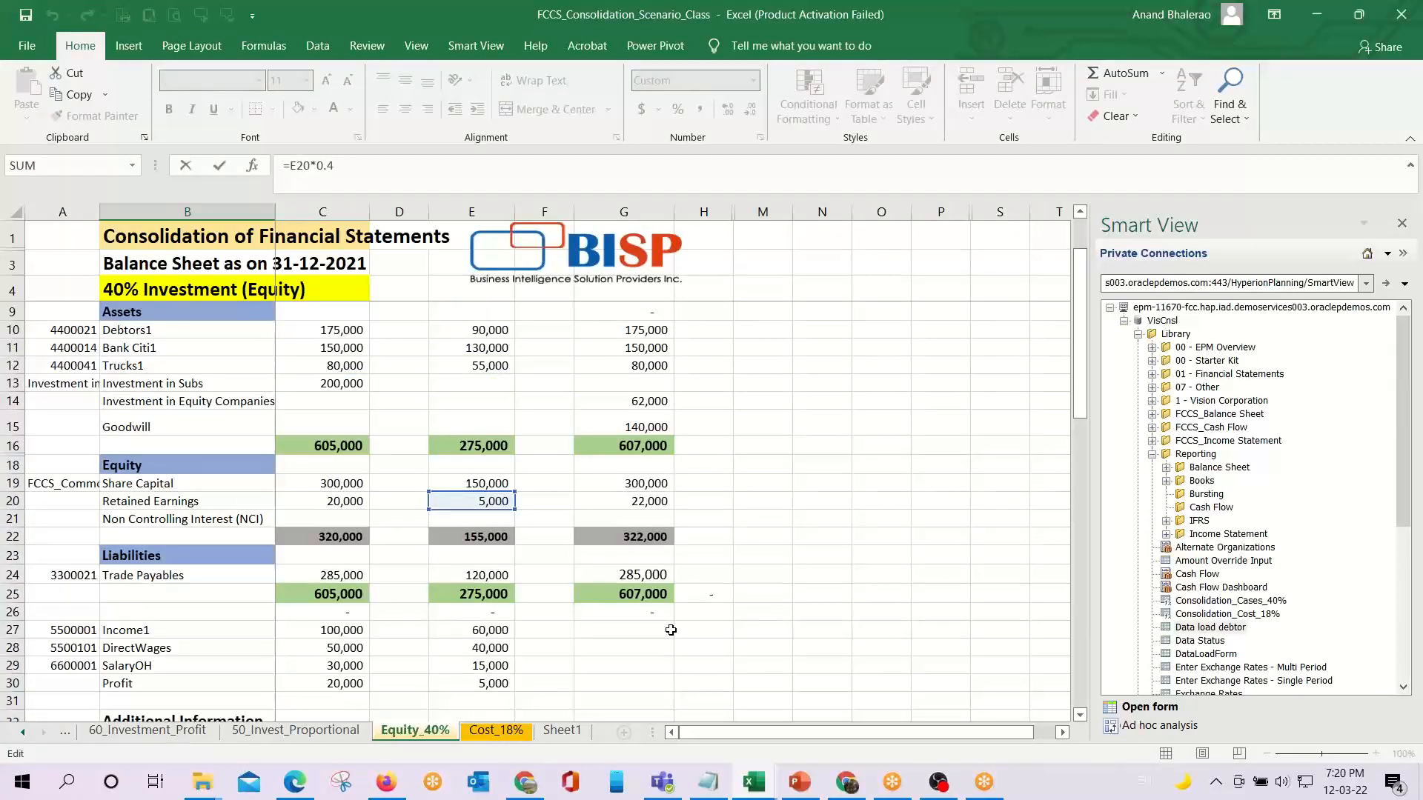
{"action": "scroll", "coordinate": [670, 630], "scroll_direction": "up", "scroll_amount": 2}
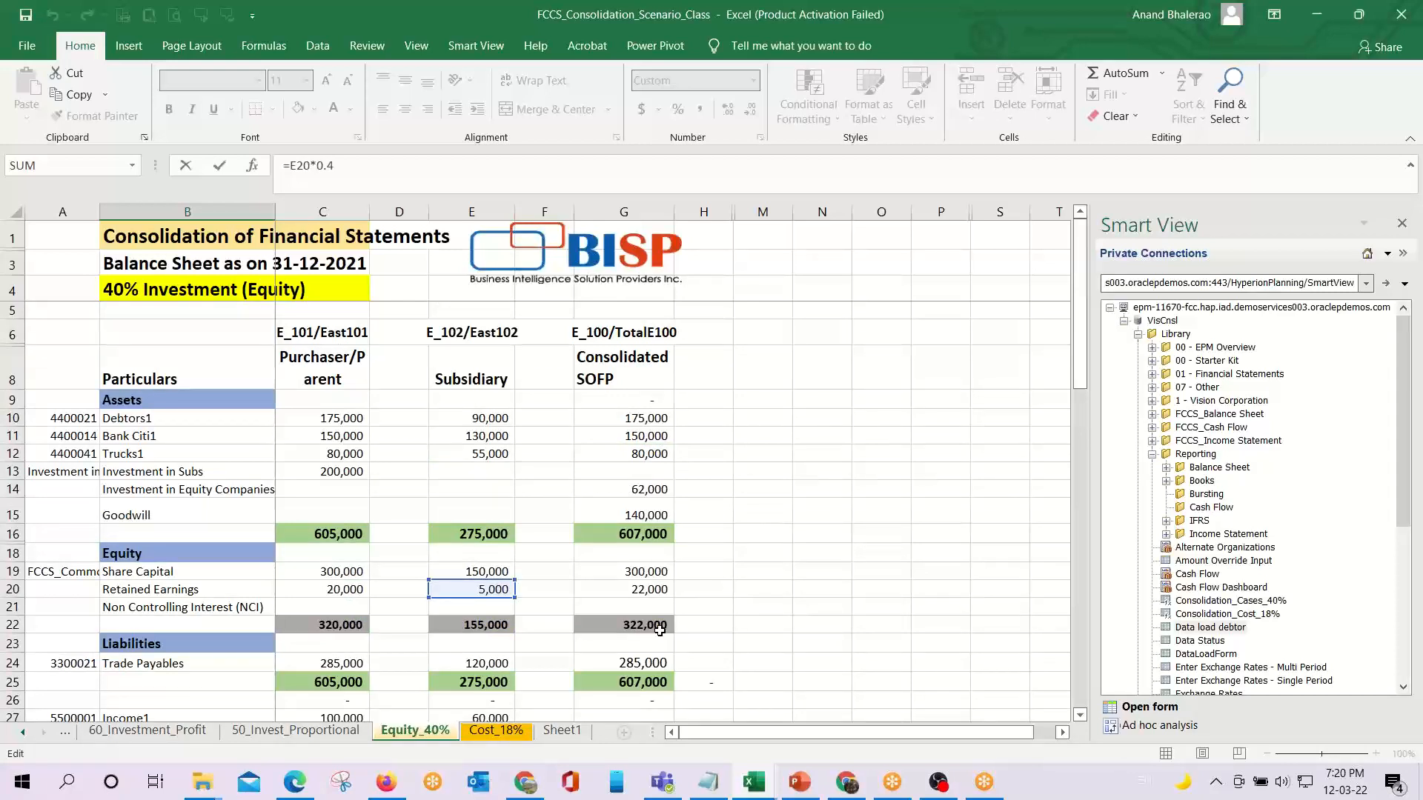
{"action": "key", "text": "Return"}
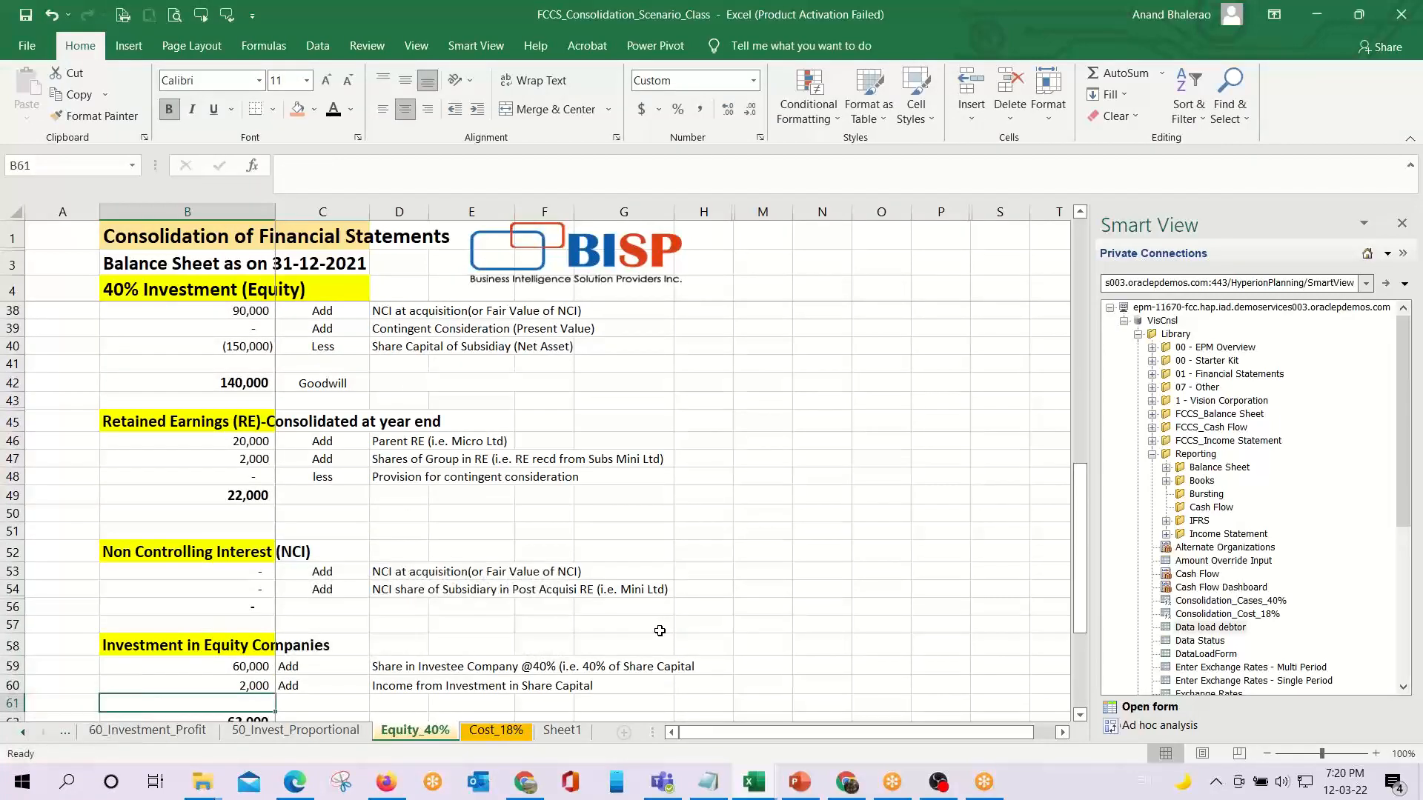
{"action": "key", "text": "Down"}
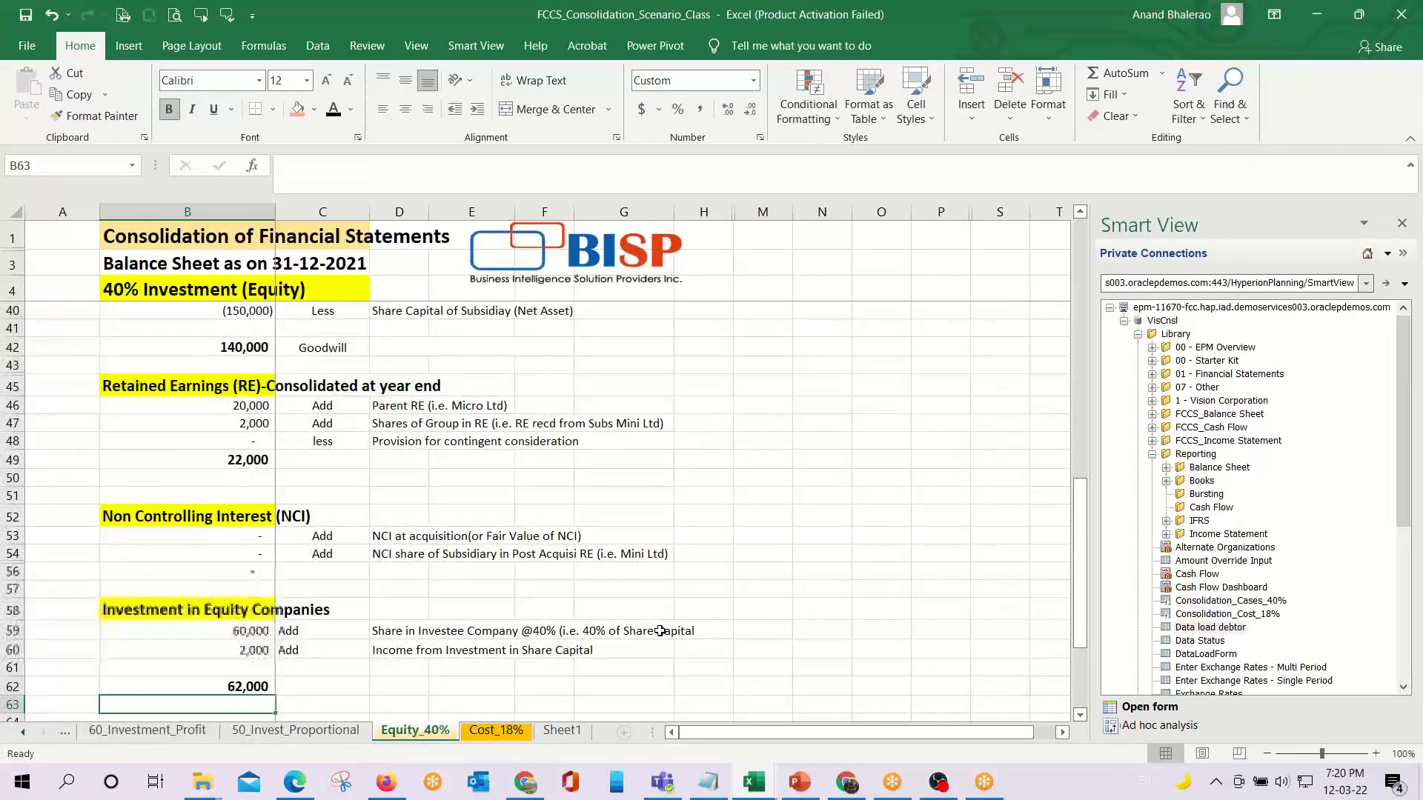
{"action": "key", "text": "F2"}
{"action": "key", "text": "Return"}
Label the two Investment in Equity Companies working lines by entering Investment in M59 and Income in M60.
{"action": "key", "text": "Up"}
{"action": "key", "text": "Up"}
{"action": "key", "text": "Up"}
{"action": "key", "text": "Up"}
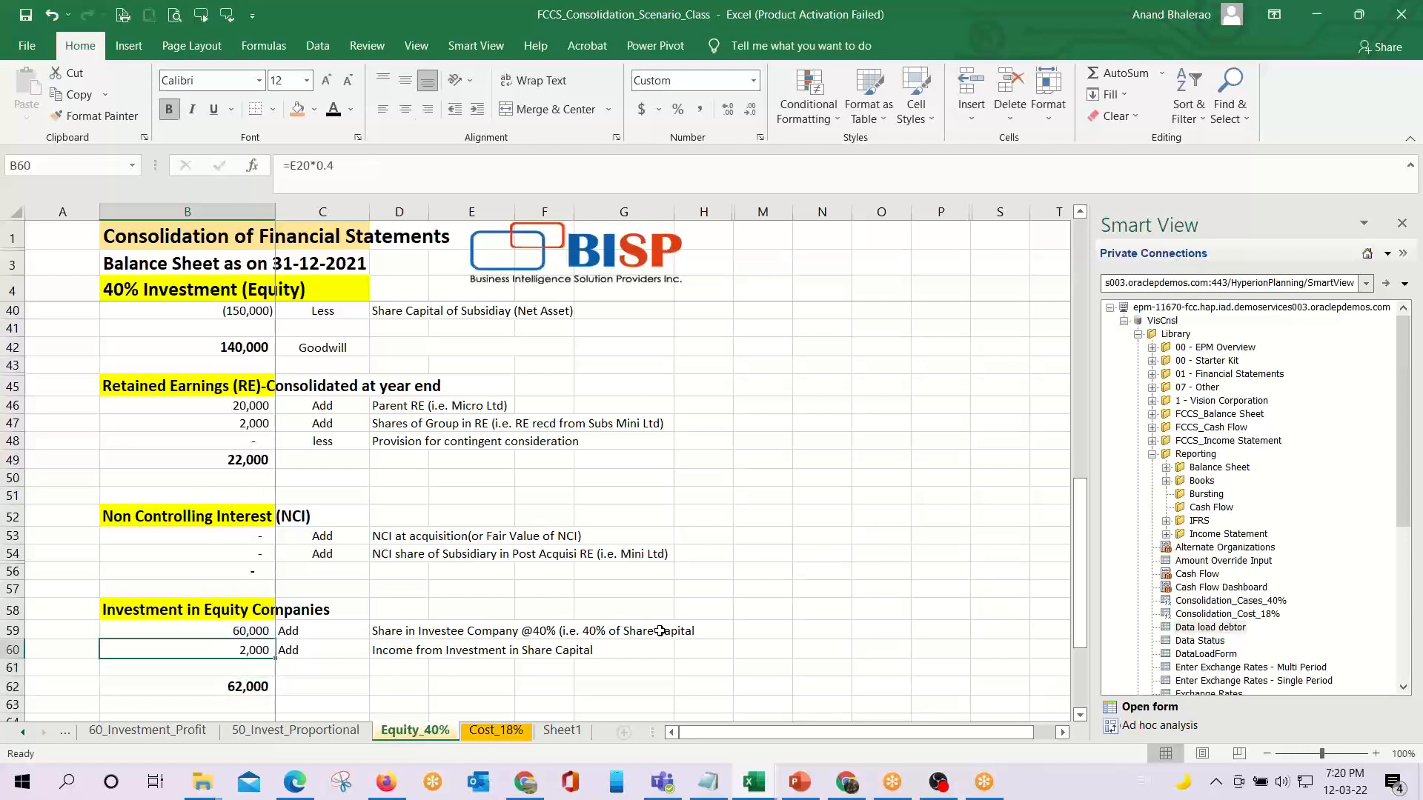
{"action": "key", "text": "Right"}
{"action": "key", "text": "Right"}
{"action": "key", "text": "Right"}
{"action": "key", "text": "Right"}
{"action": "key", "text": "Right"}
{"action": "key", "text": "Right"}
{"action": "key", "text": "Right"}
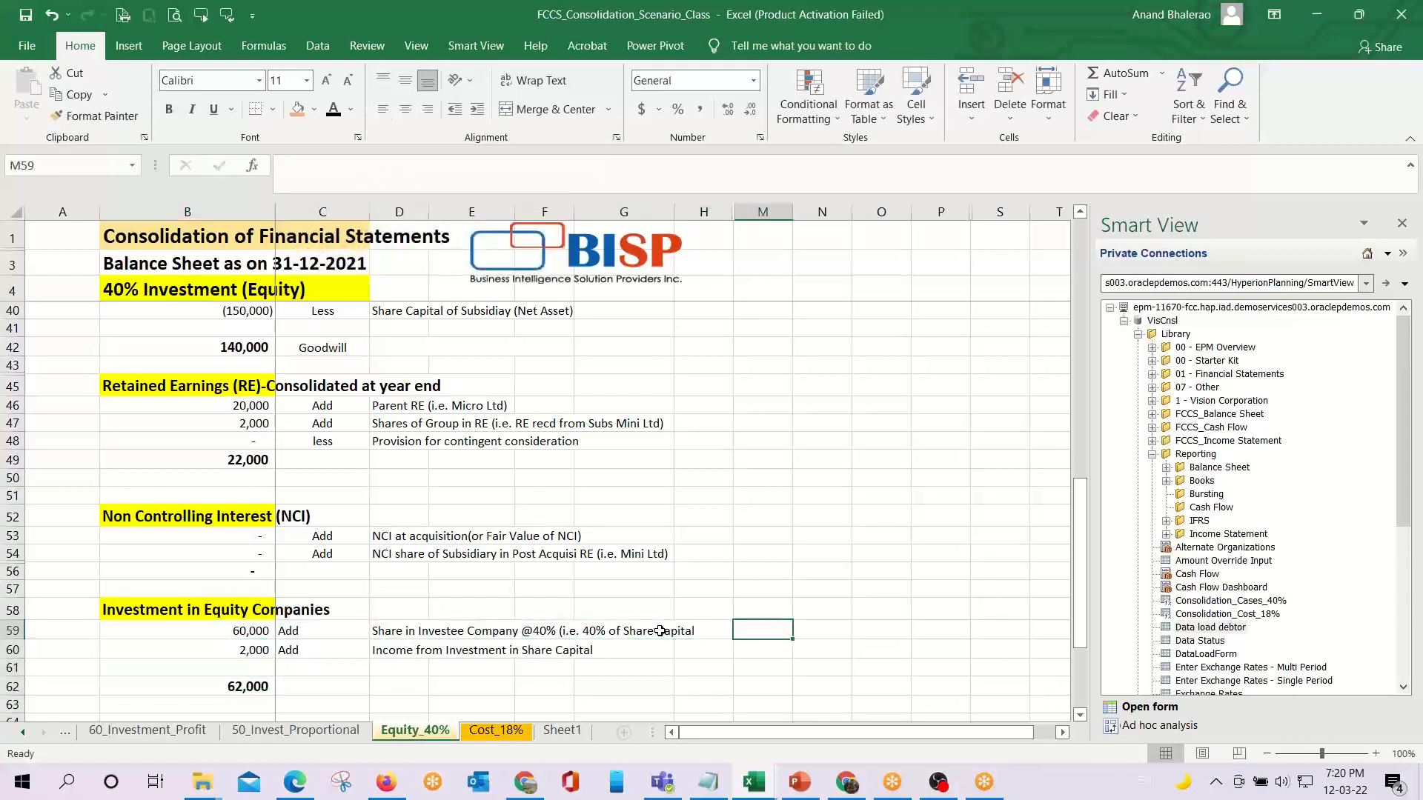
{"action": "type", "text": "Investment"}
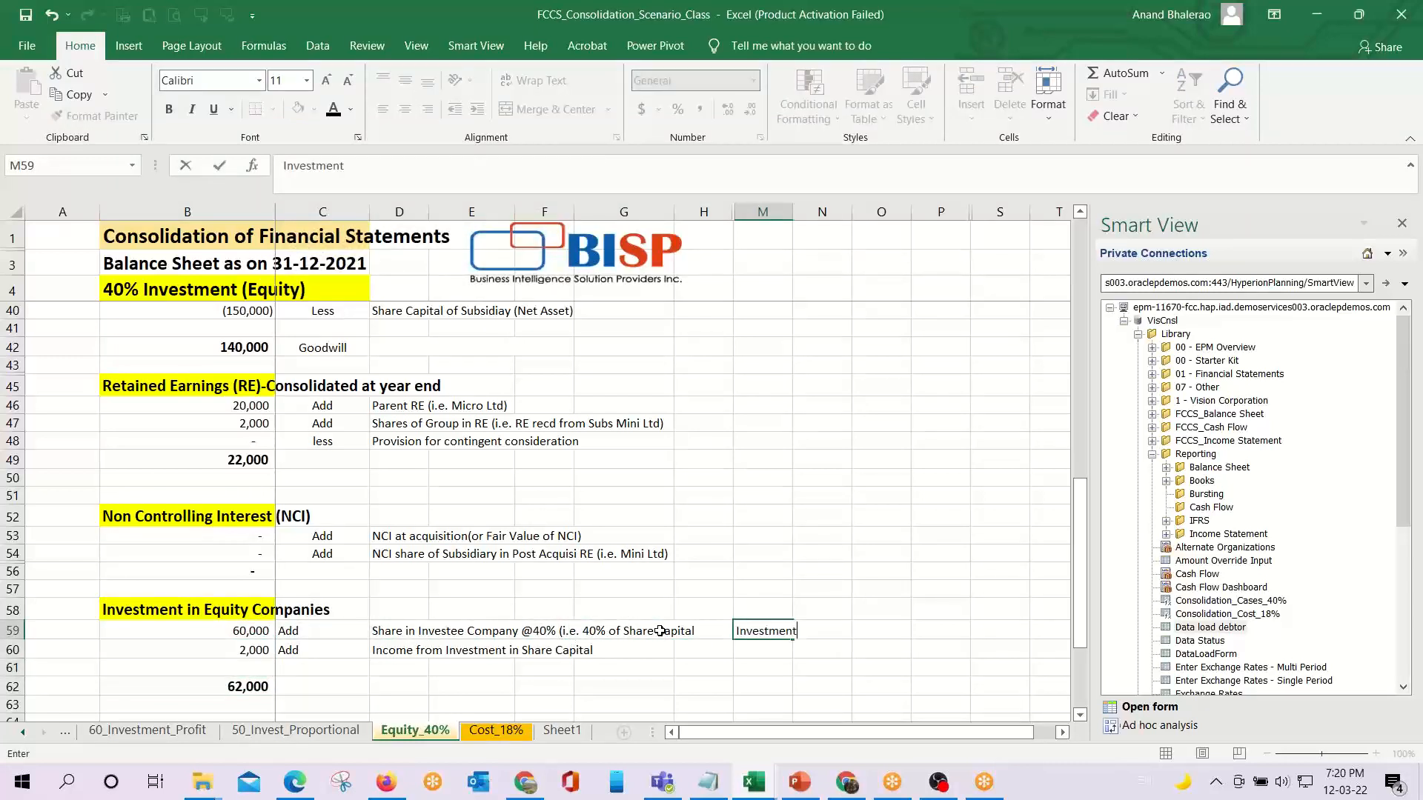
{"action": "key", "text": "Return"}
{"action": "type", "text": "Incom"}
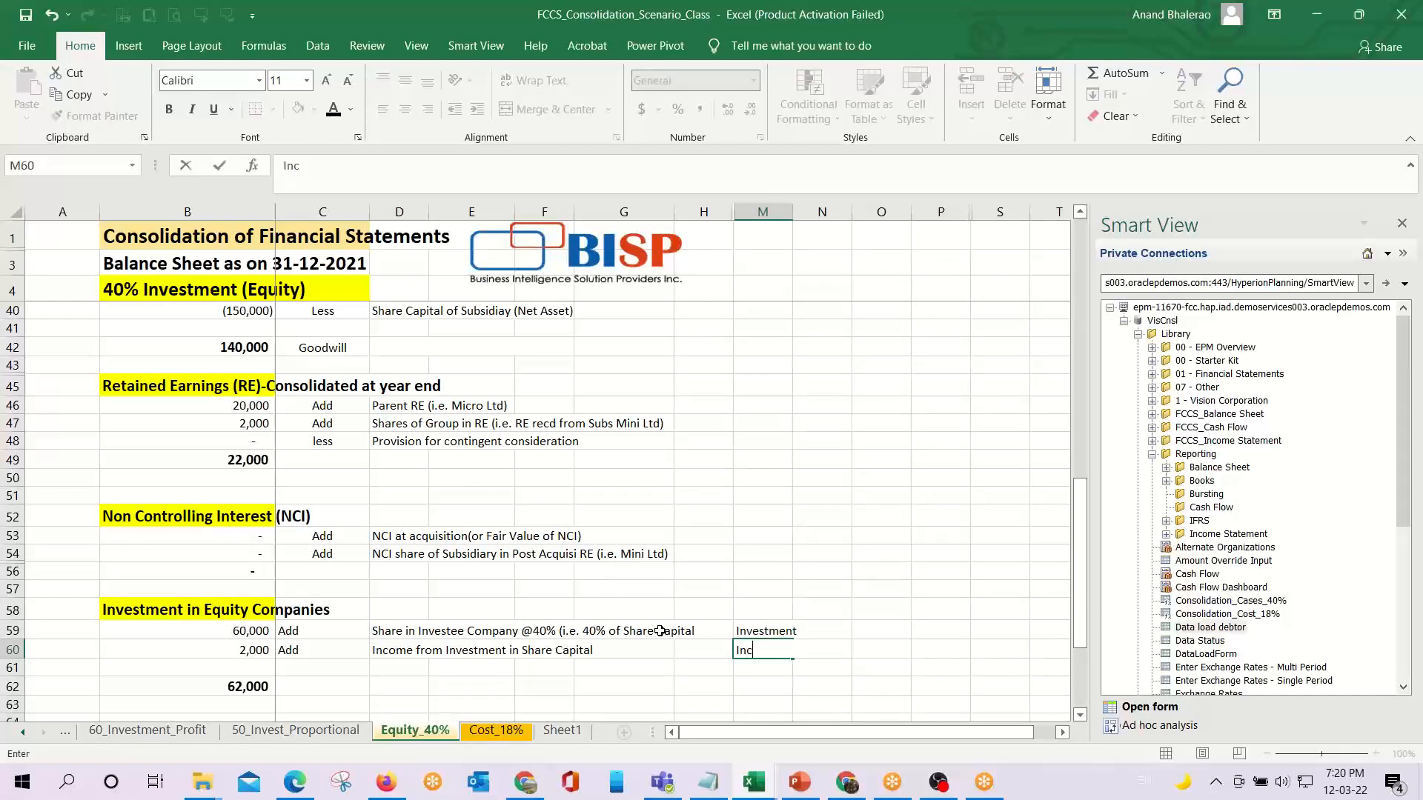
{"action": "key", "text": "ctrl+Return"}
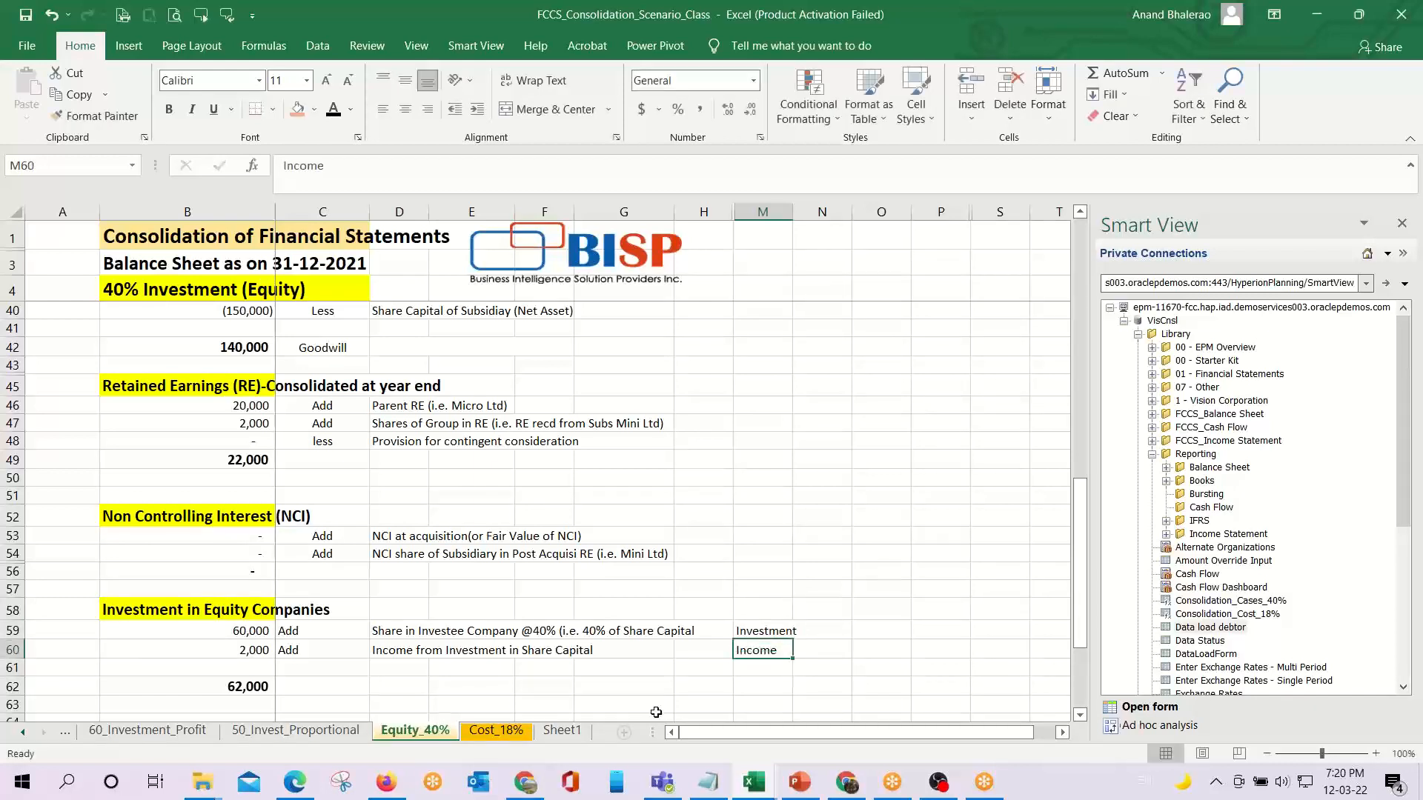
Compare the consolidated Investment in Equity Companies figure with TotalE100's total, Investment and Income values in F19:F21 of the Output_ sheet.
{"action": "scroll", "coordinate": [657, 713], "scroll_direction": "up", "scroll_amount": 11}
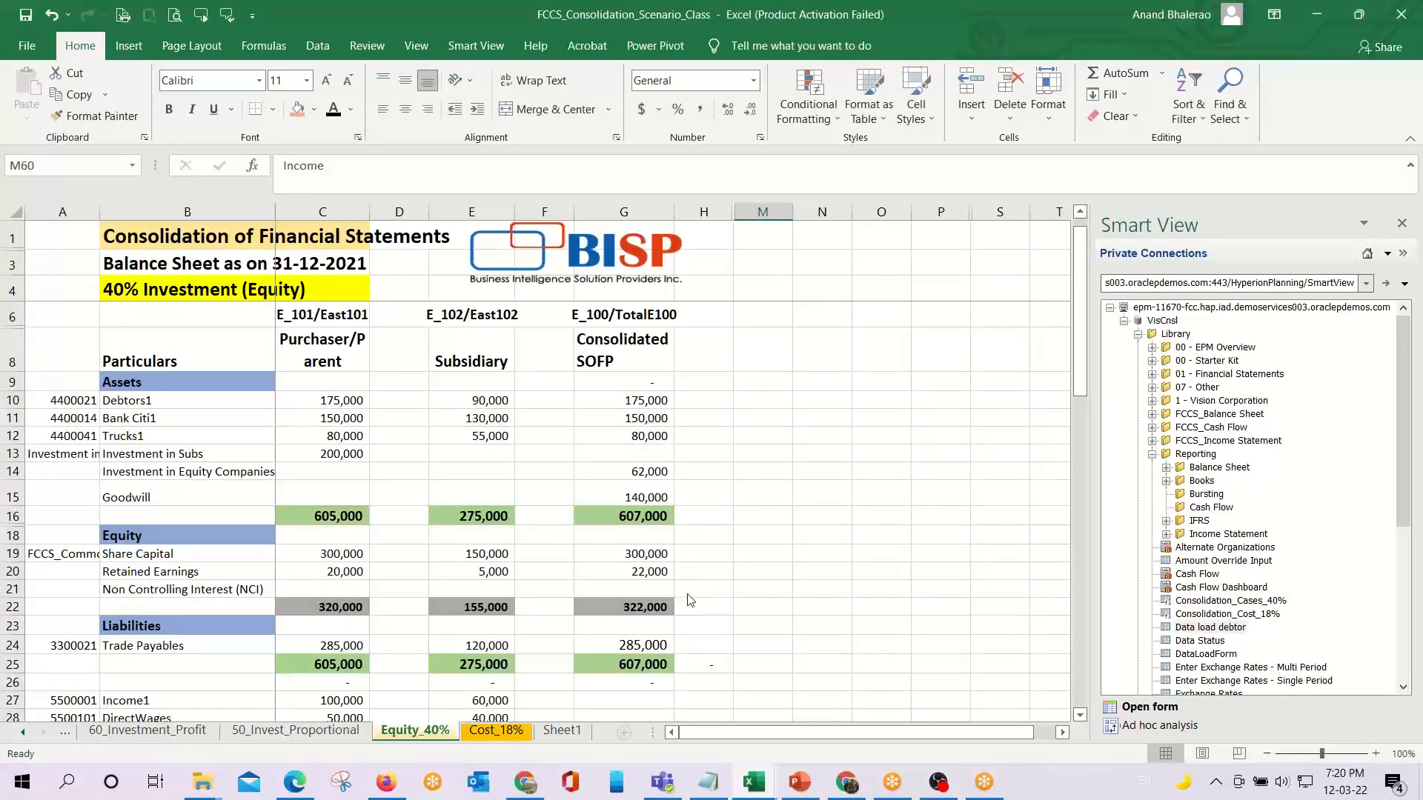
{"action": "key", "text": "alt+Tab"}
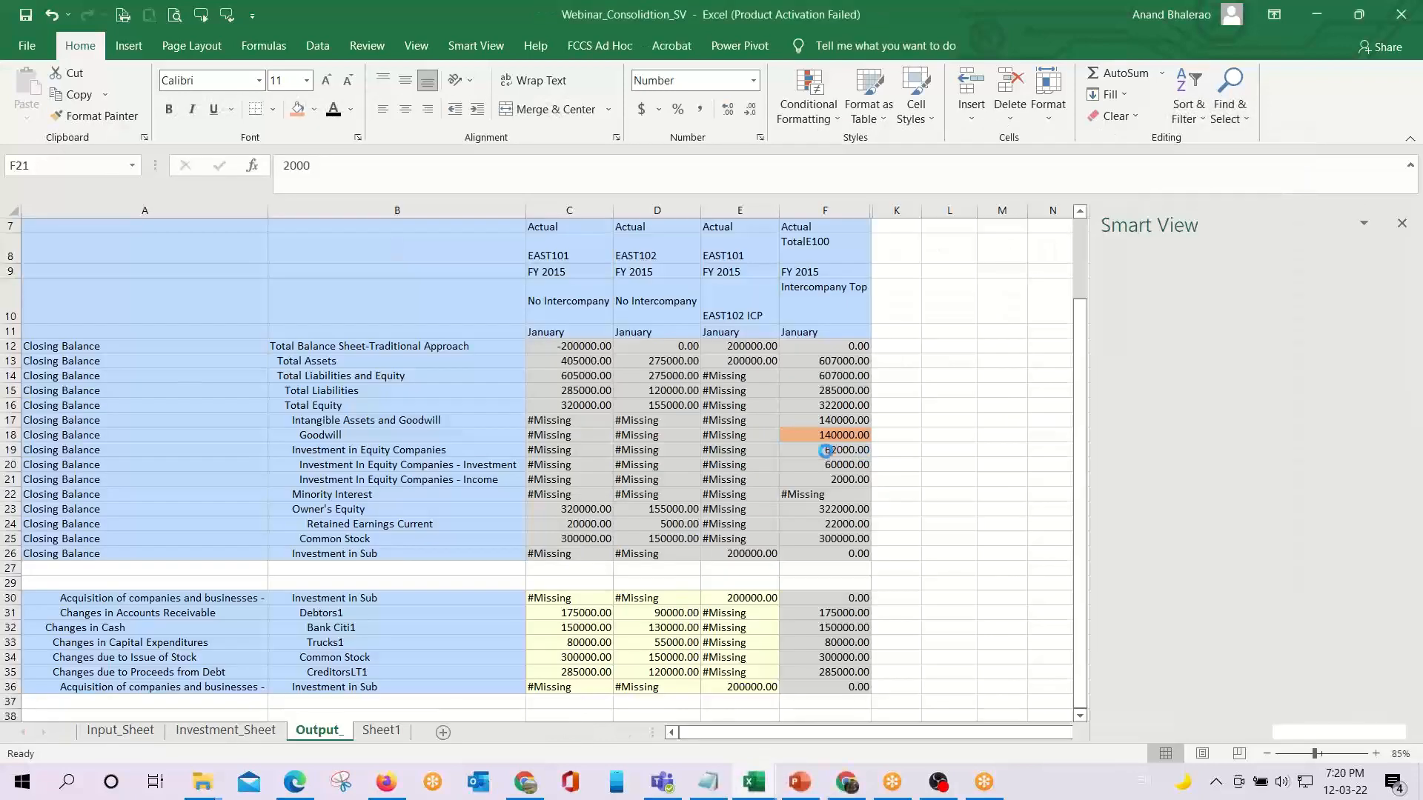
{"action": "key", "text": "Up"}
{"action": "key", "text": "Up"}
{"action": "key", "text": "Up"}
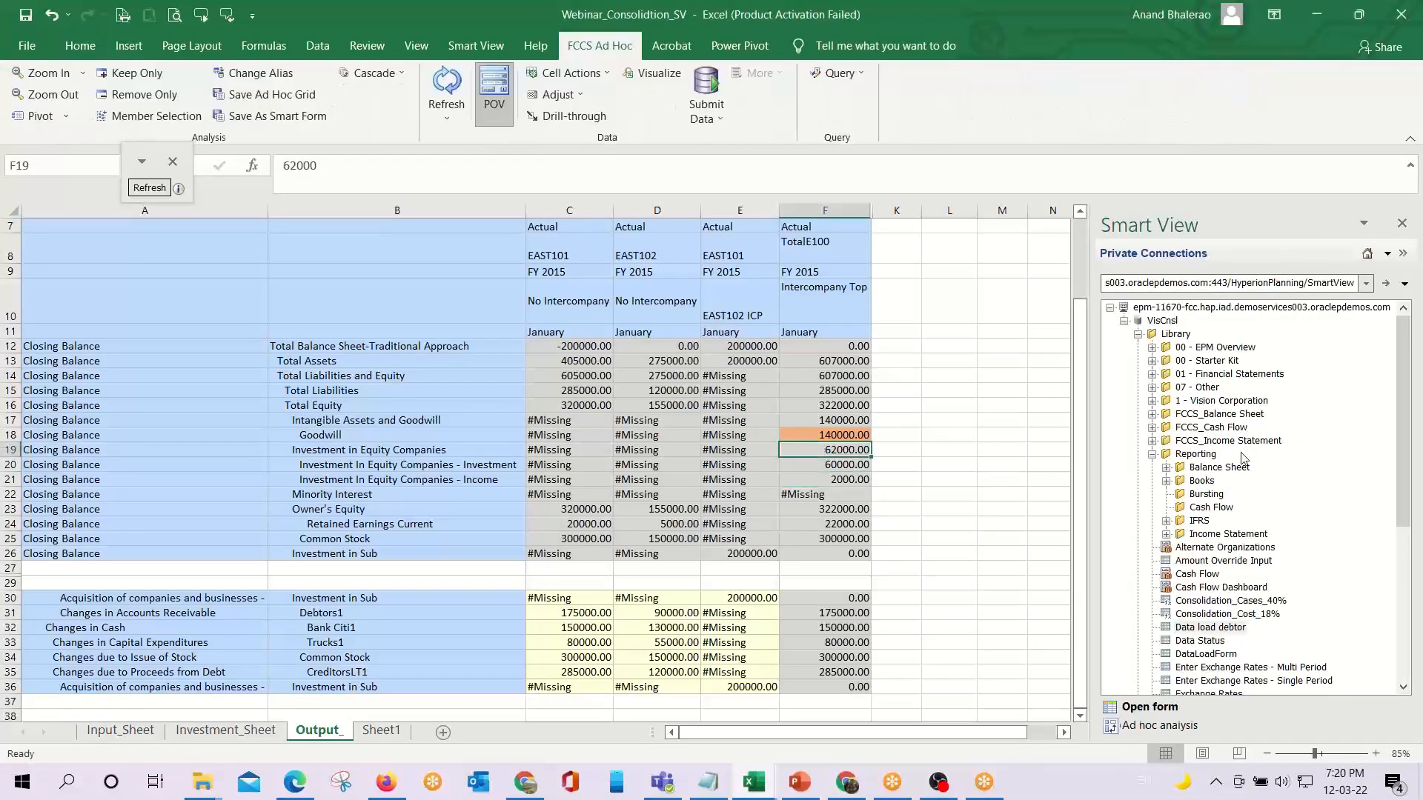
{"action": "key", "text": "Down"}
{"action": "key", "text": "Down"}
{"action": "key", "text": "Down"}
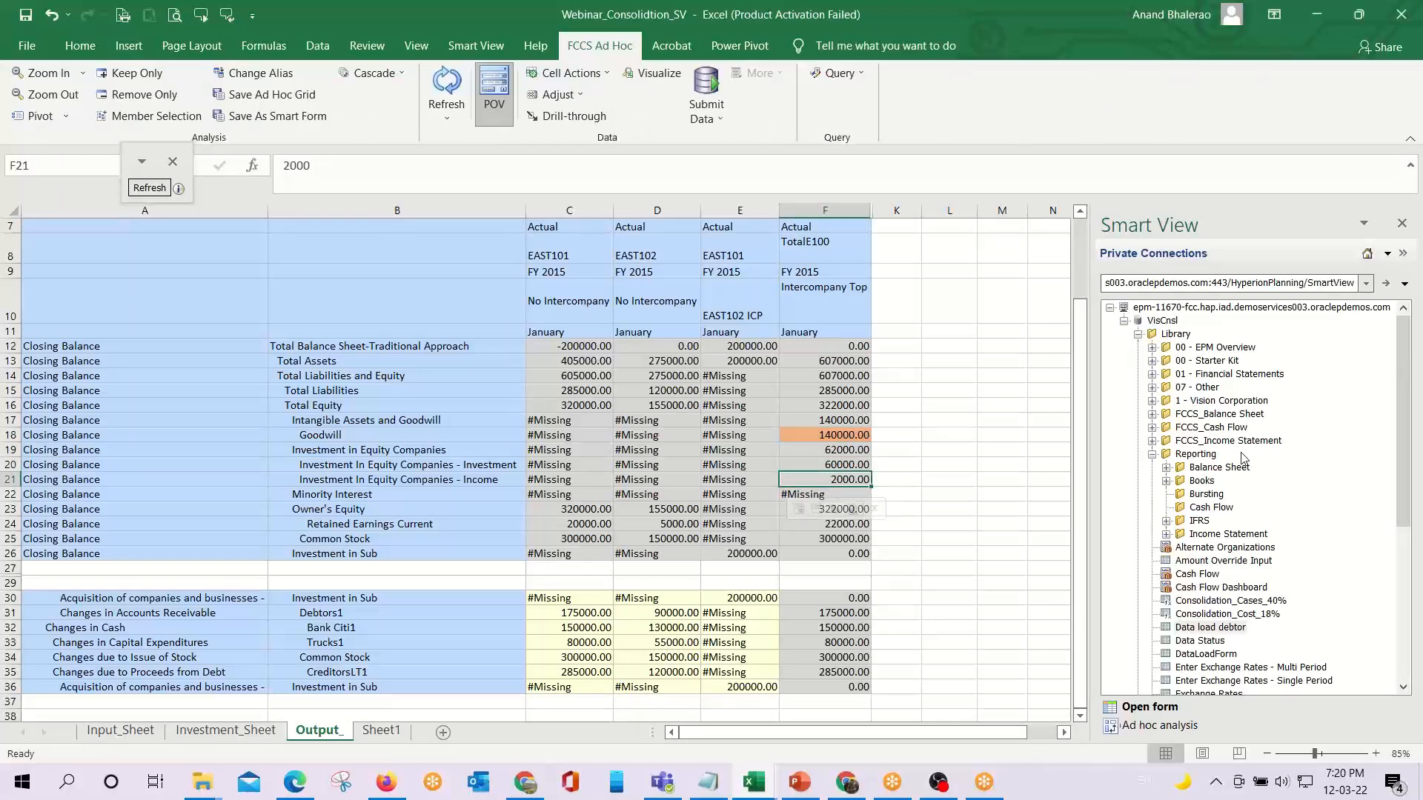
{"action": "key", "text": "Up"}
{"action": "key", "text": "Up"}
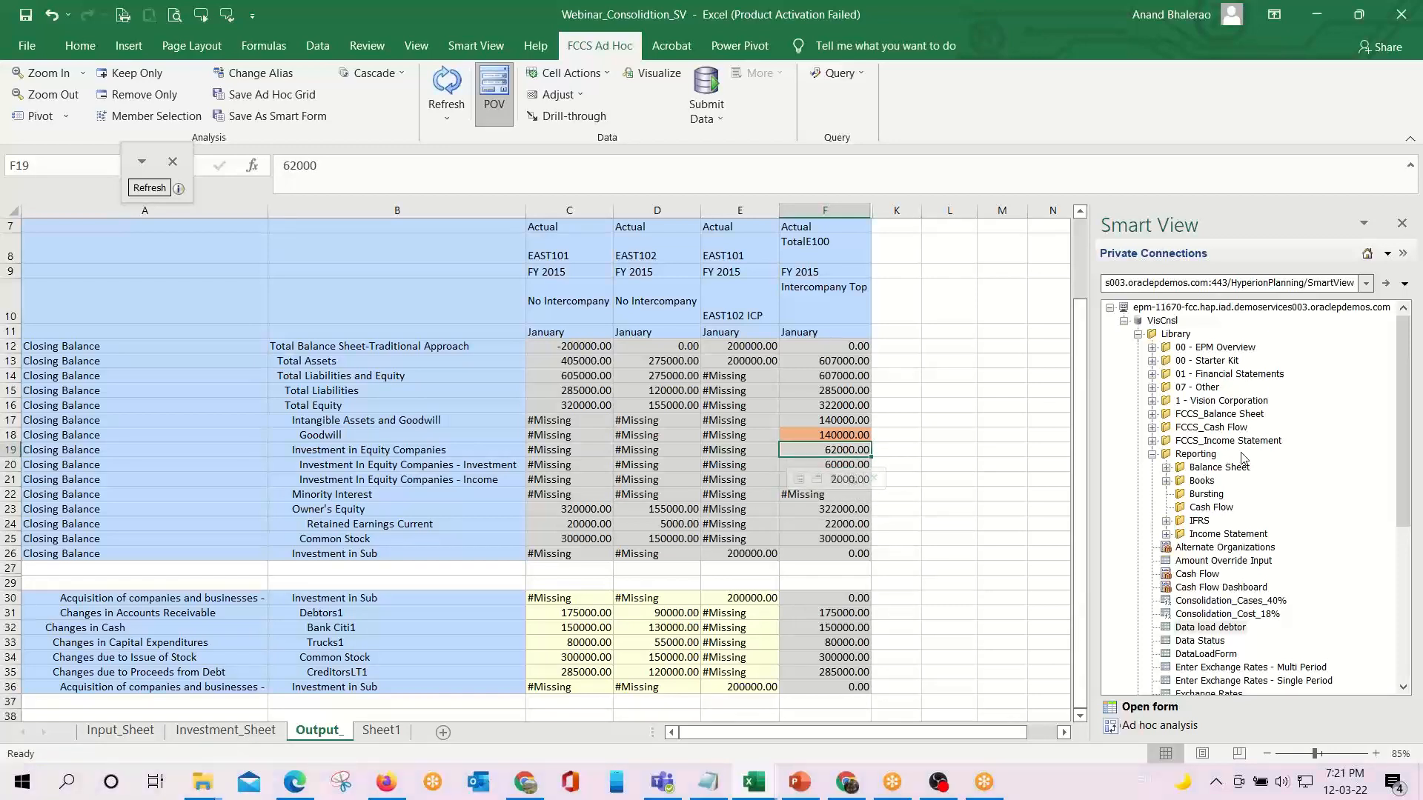
Compare TotalE100's Owner's Equity in F23 with the consolidated equity total, Retained Earnings and Share Capital on the Equity_40% sheet.
{"action": "key", "text": "Down"}
{"action": "key", "text": "Down"}
{"action": "key", "text": "Down"}
{"action": "key", "text": "Down"}
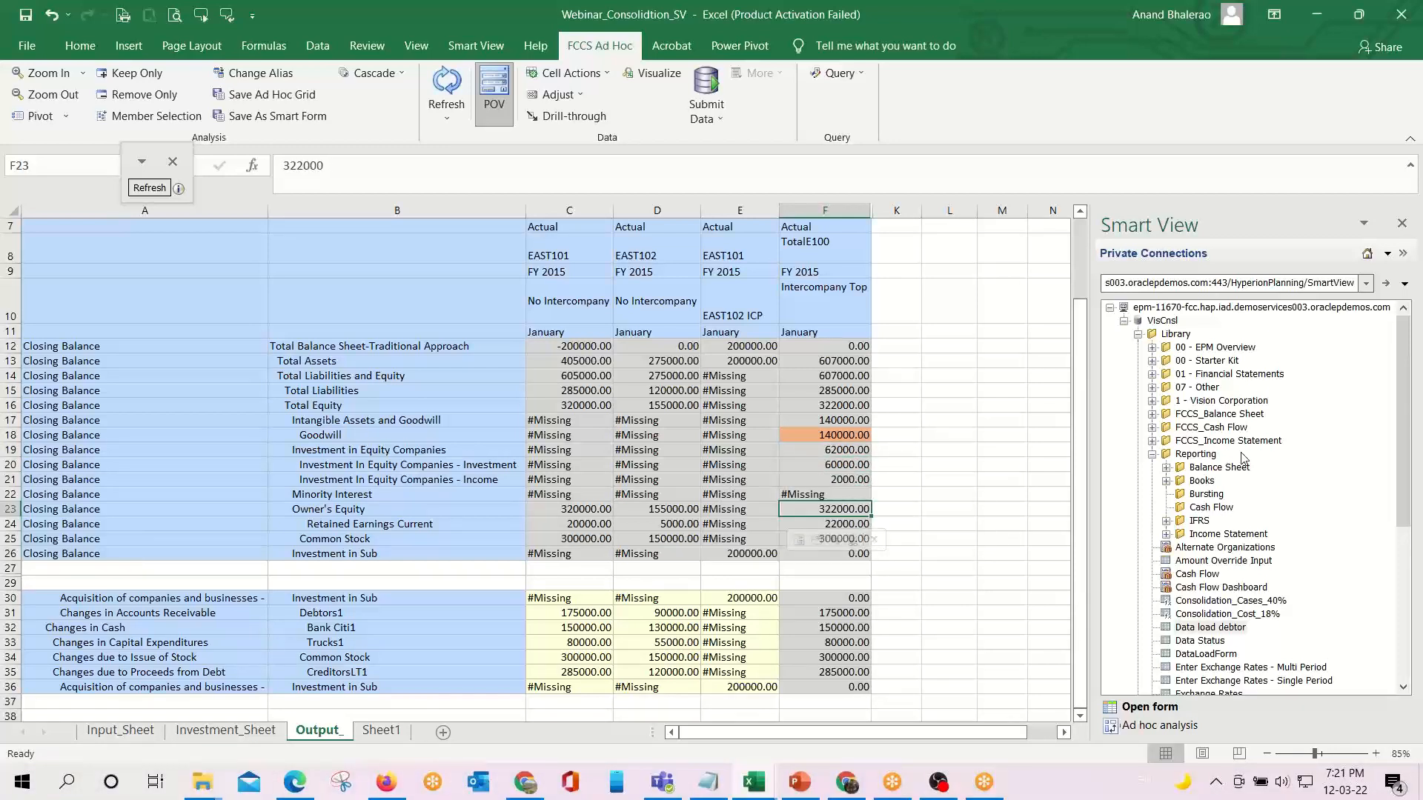
{"action": "key", "text": "alt+Tab"}
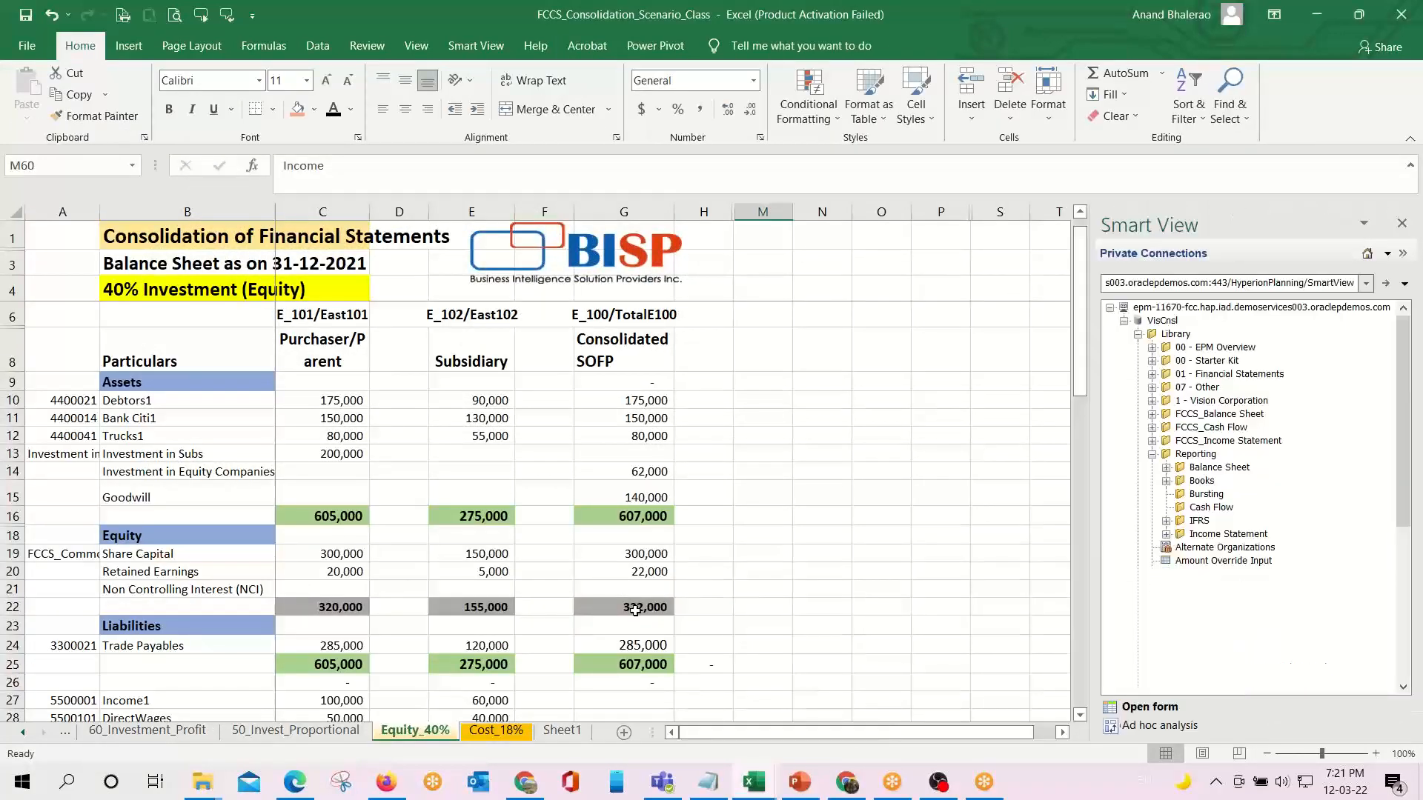
{"action": "left_click", "coordinate": [631, 608]}
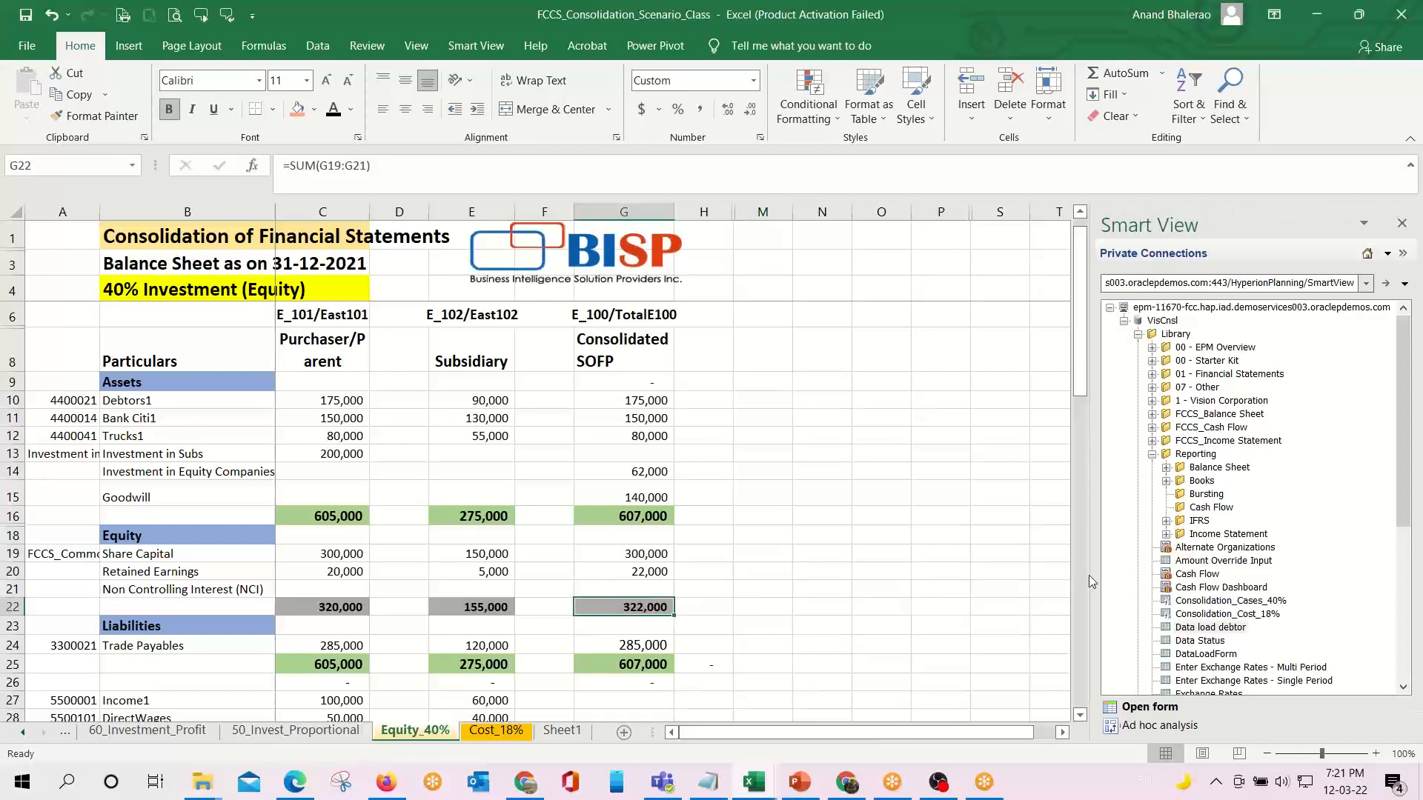
{"action": "key", "text": "Up"}
{"action": "key", "text": "Up"}
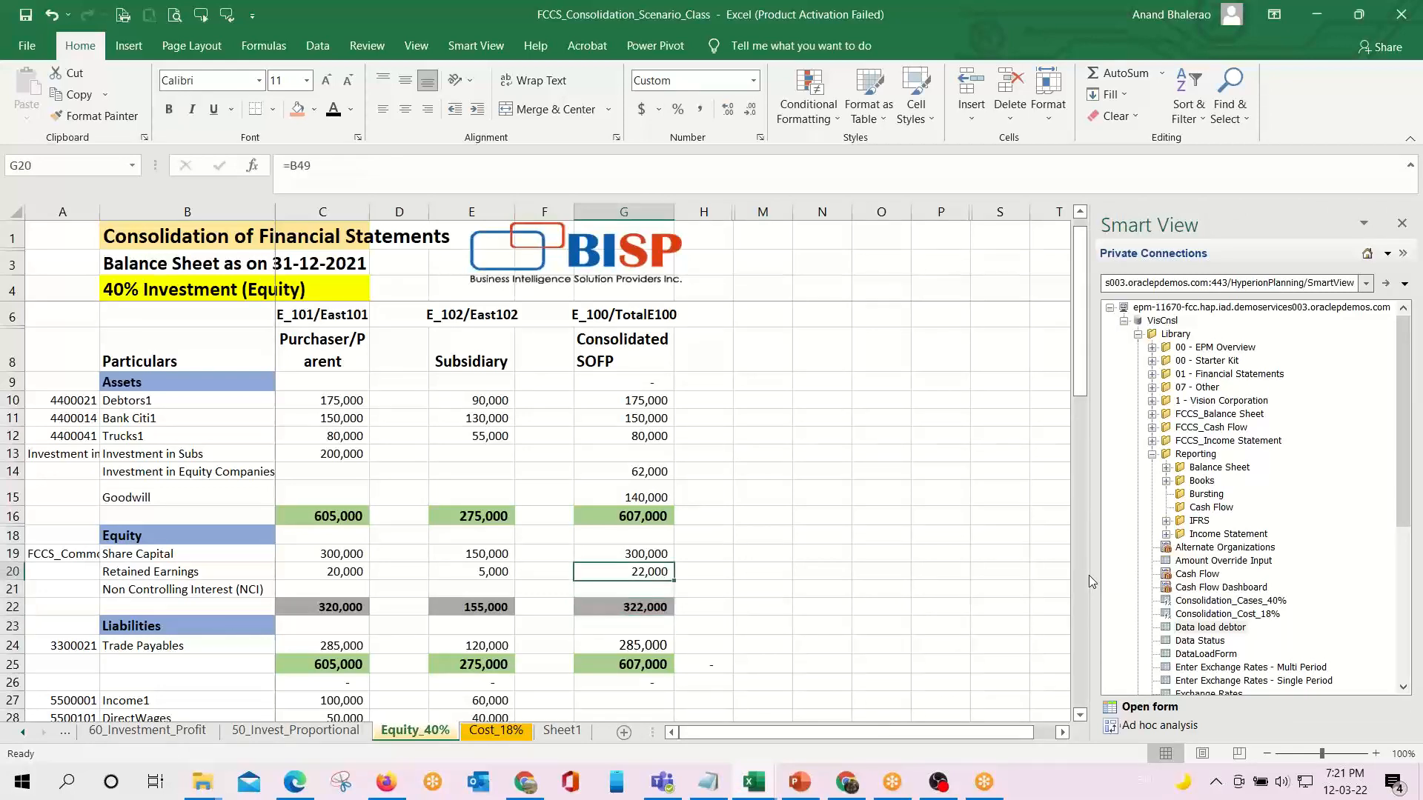
{"action": "key", "text": "Up"}
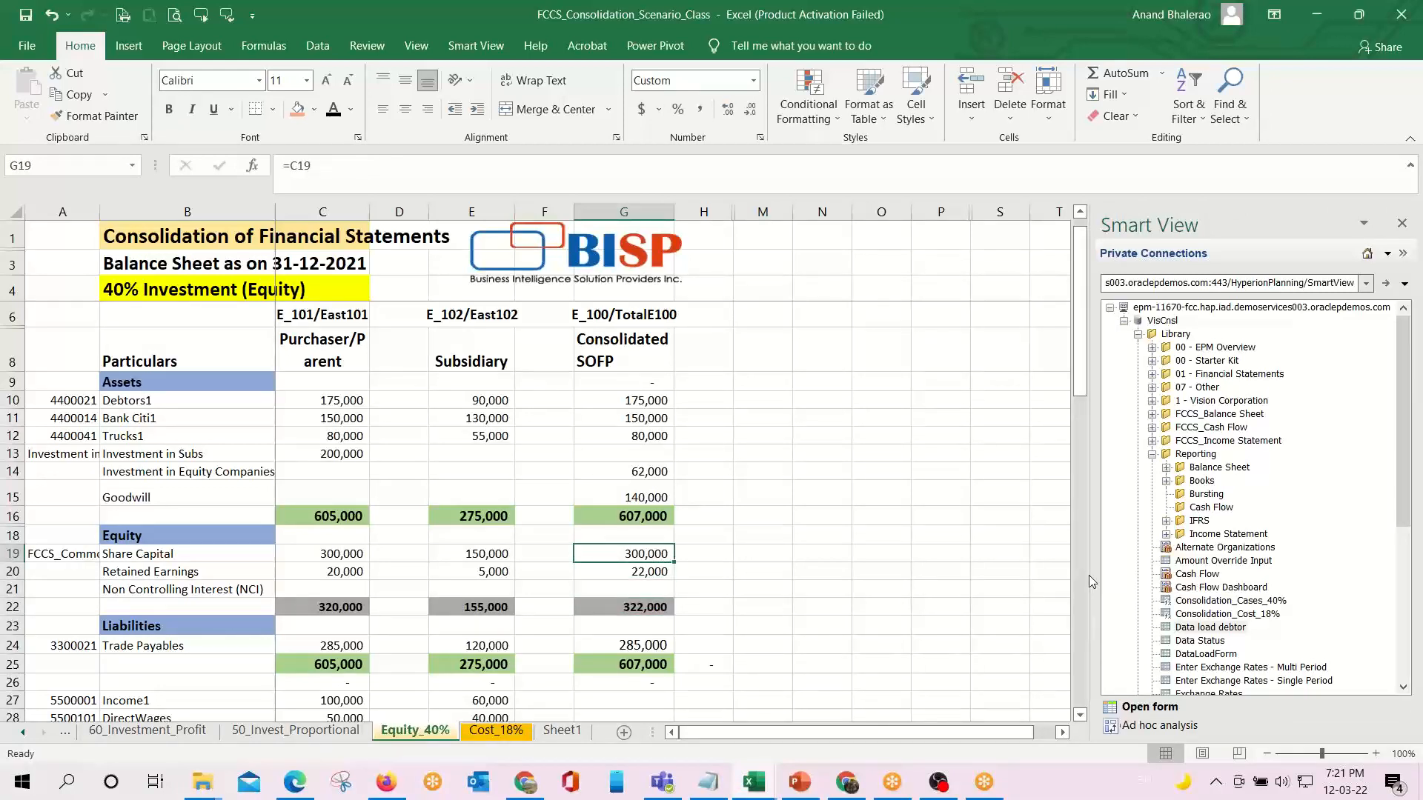
Inspect the formulas behind the consolidated Share Capital in G19 and Retained Earnings in G20 on the Equity_40% sheet.
{"action": "key", "text": "F2"}
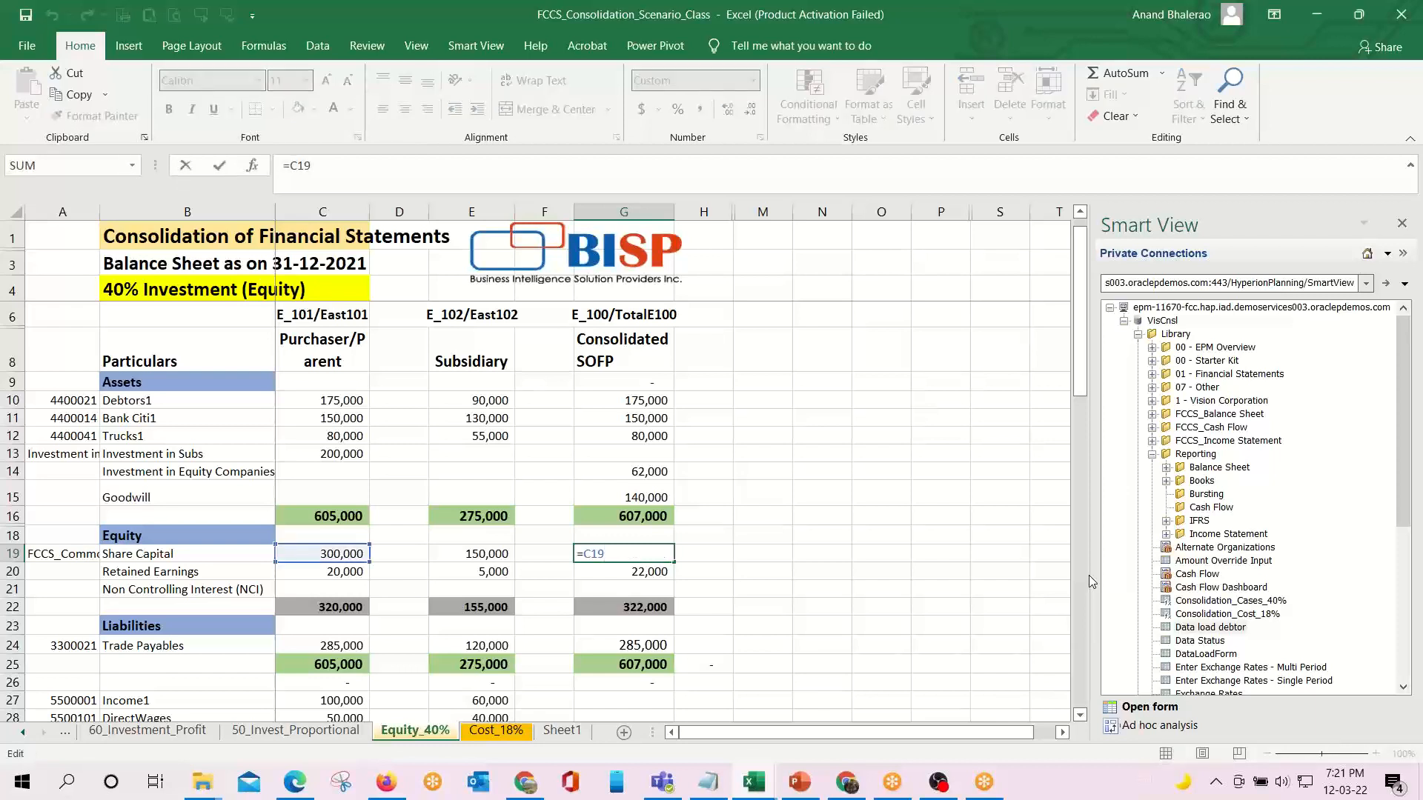
{"action": "key", "text": "Return"}
{"action": "key", "text": "Up"}
{"action": "key", "text": "F2"}
{"action": "key", "text": "Return"}
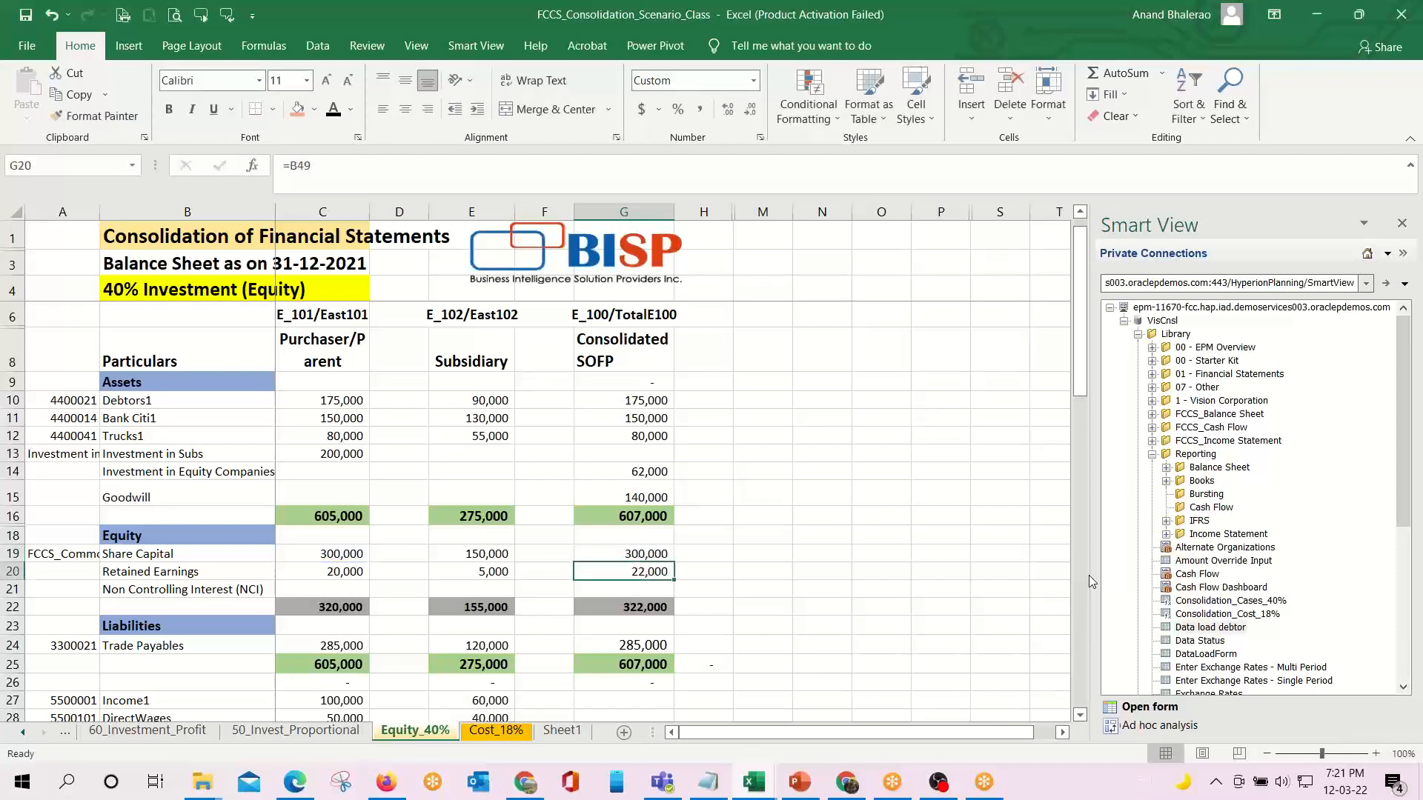
{"action": "key", "text": "F2"}
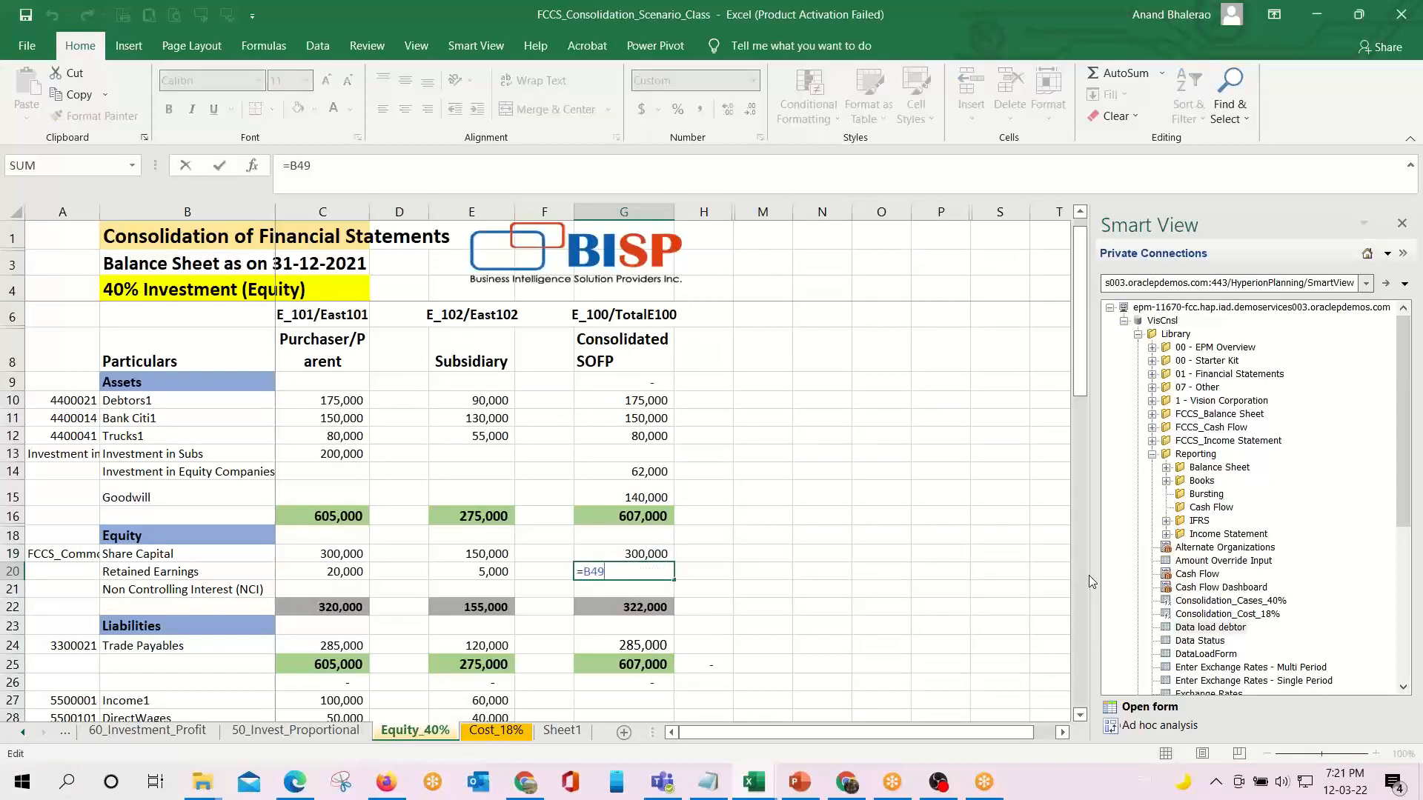
{"action": "key", "text": "ctrl+Return"}
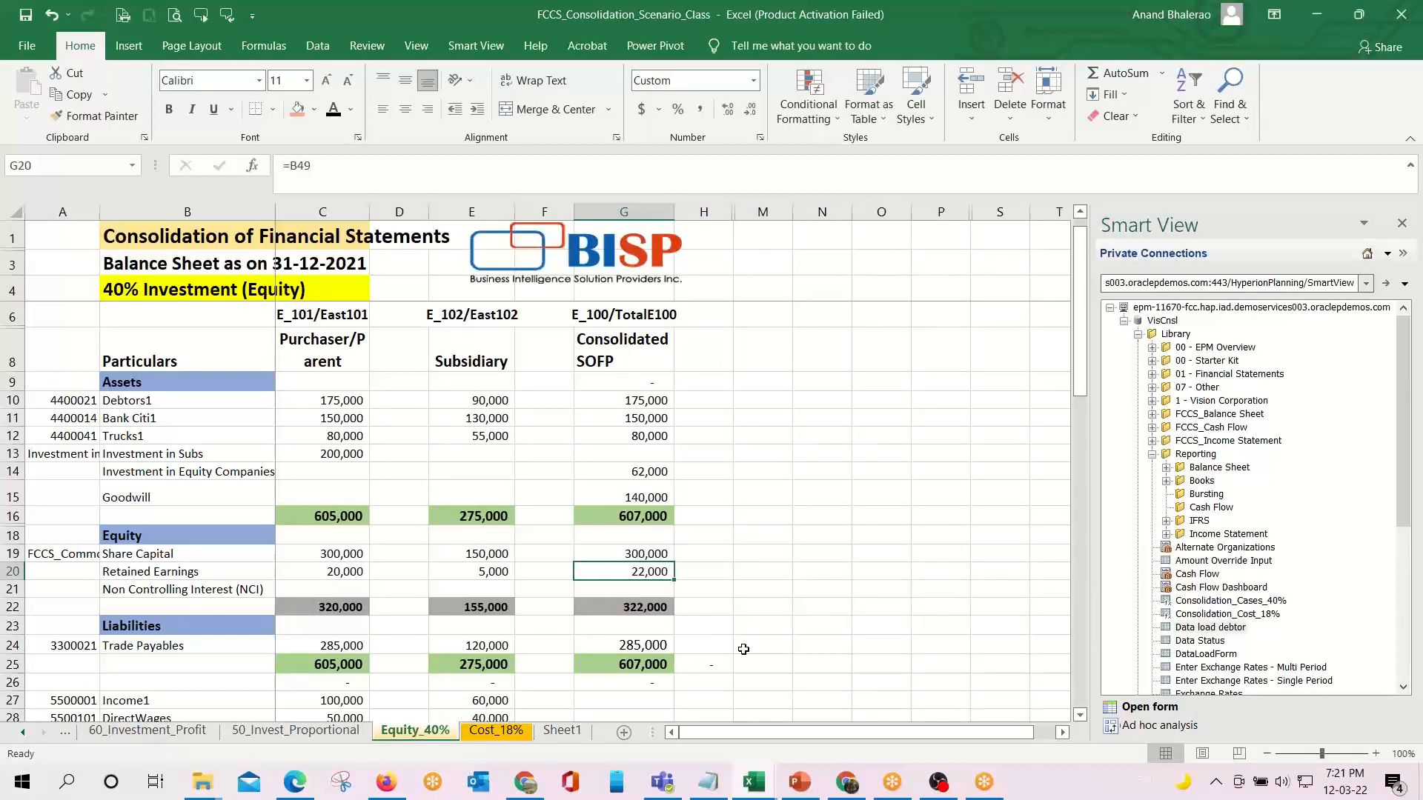
Trace the parent's Retained Earnings working in B46 back to its source in C20.
{"action": "scroll", "coordinate": [421, 676], "scroll_direction": "down", "scroll_amount": 4}
{"action": "scroll", "coordinate": [420, 676], "scroll_direction": "down", "scroll_amount": 3}
{"action": "left_click", "coordinate": [246, 639]}
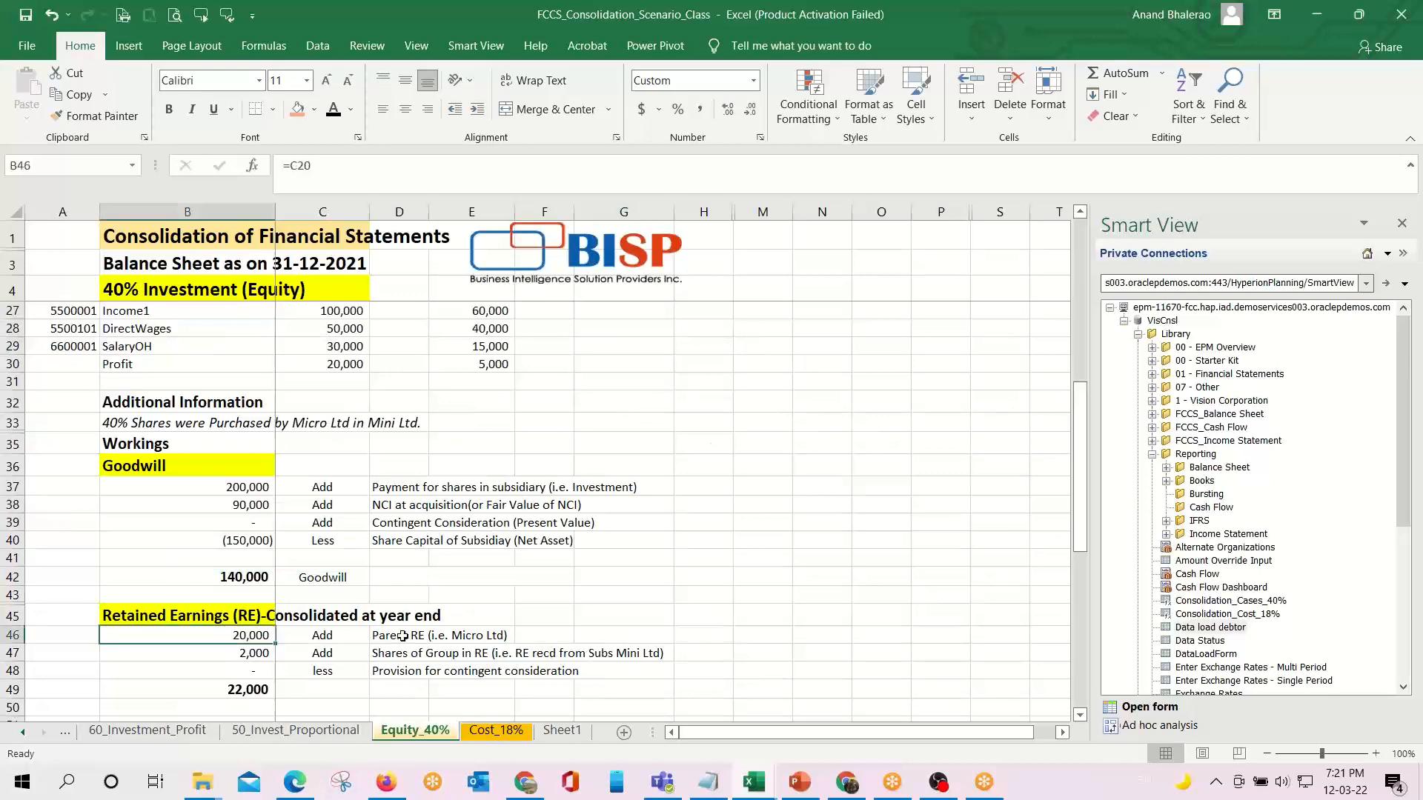
{"action": "key", "text": "F2"}
{"action": "scroll", "coordinate": [523, 669], "scroll_direction": "up", "scroll_amount": 7}
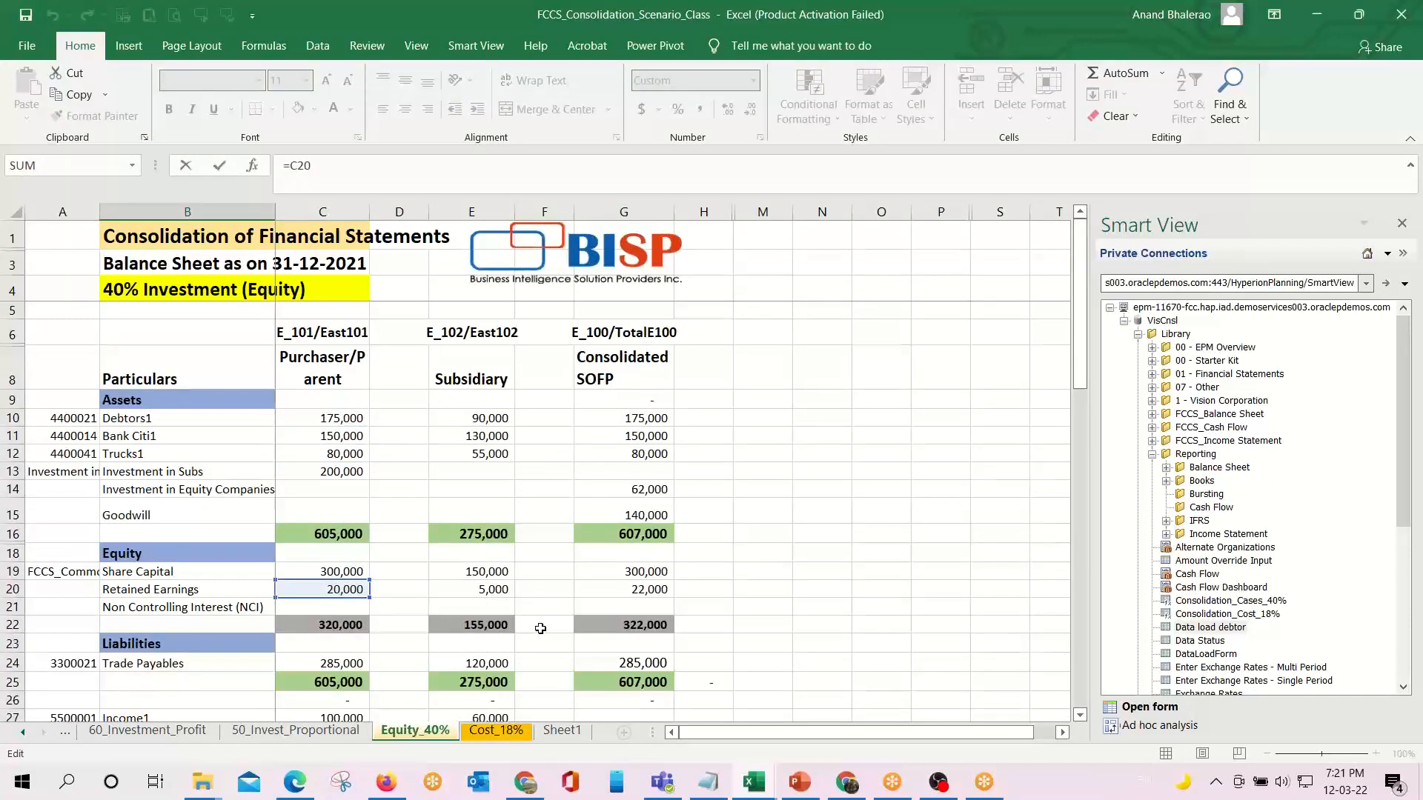
{"action": "scroll", "coordinate": [540, 629], "scroll_direction": "down", "scroll_amount": 8}
{"action": "key", "text": "Return"}
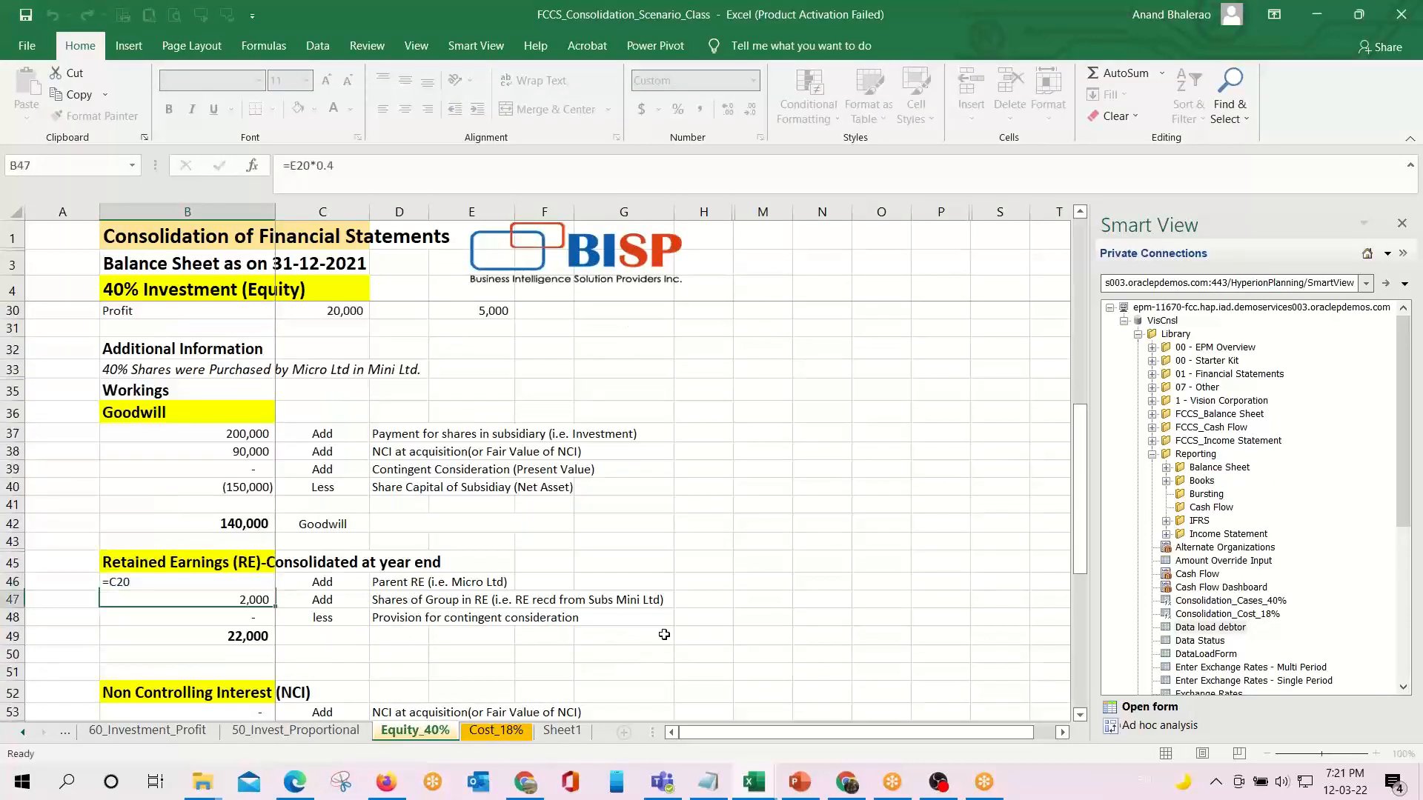
Trace the group's share of Retained Earnings in B47 back to E20, then check consolidated Retained Earnings and the equity total in G22.
{"action": "key", "text": "F2"}
{"action": "scroll", "coordinate": [845, 632], "scroll_direction": "up", "scroll_amount": 3}
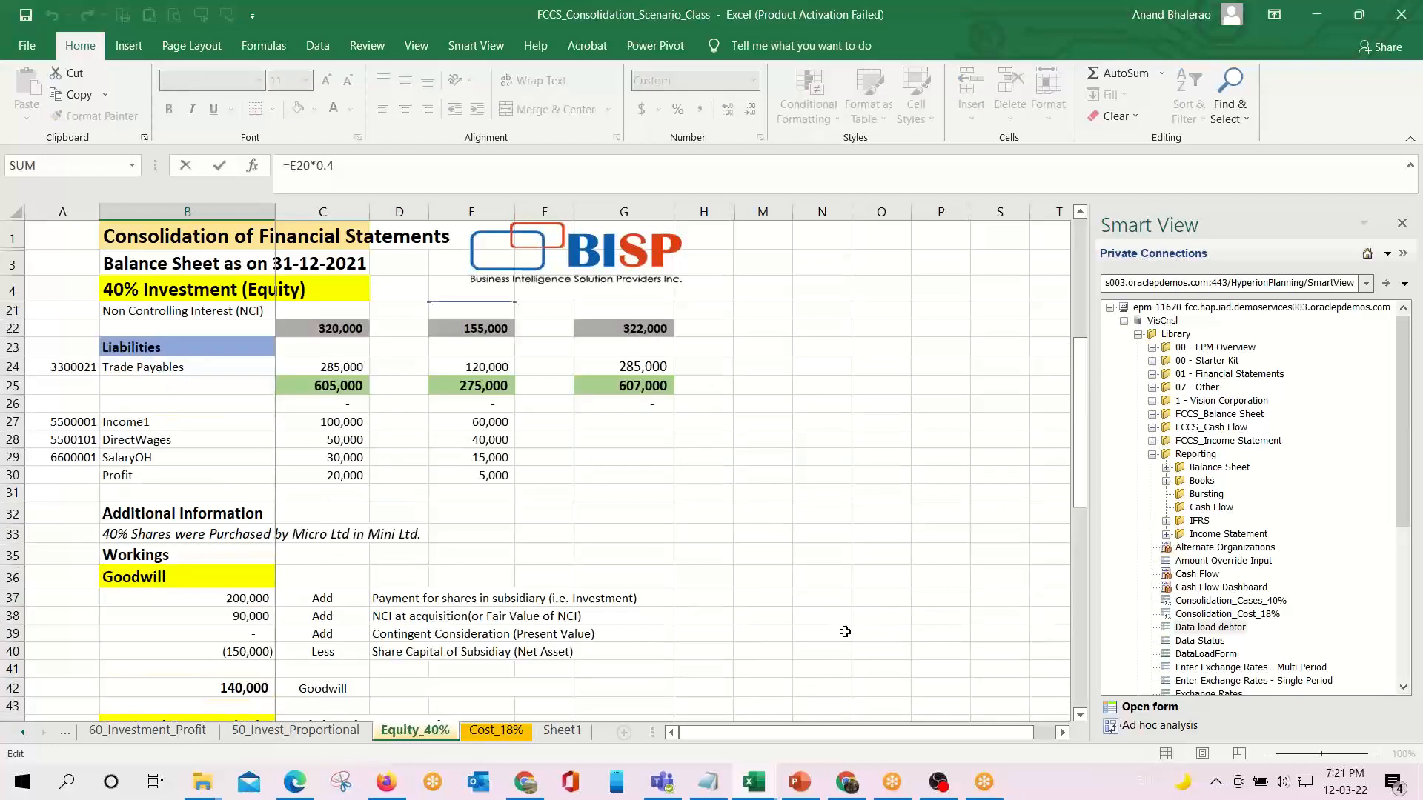
{"action": "scroll", "coordinate": [845, 631], "scroll_direction": "up", "scroll_amount": 3}
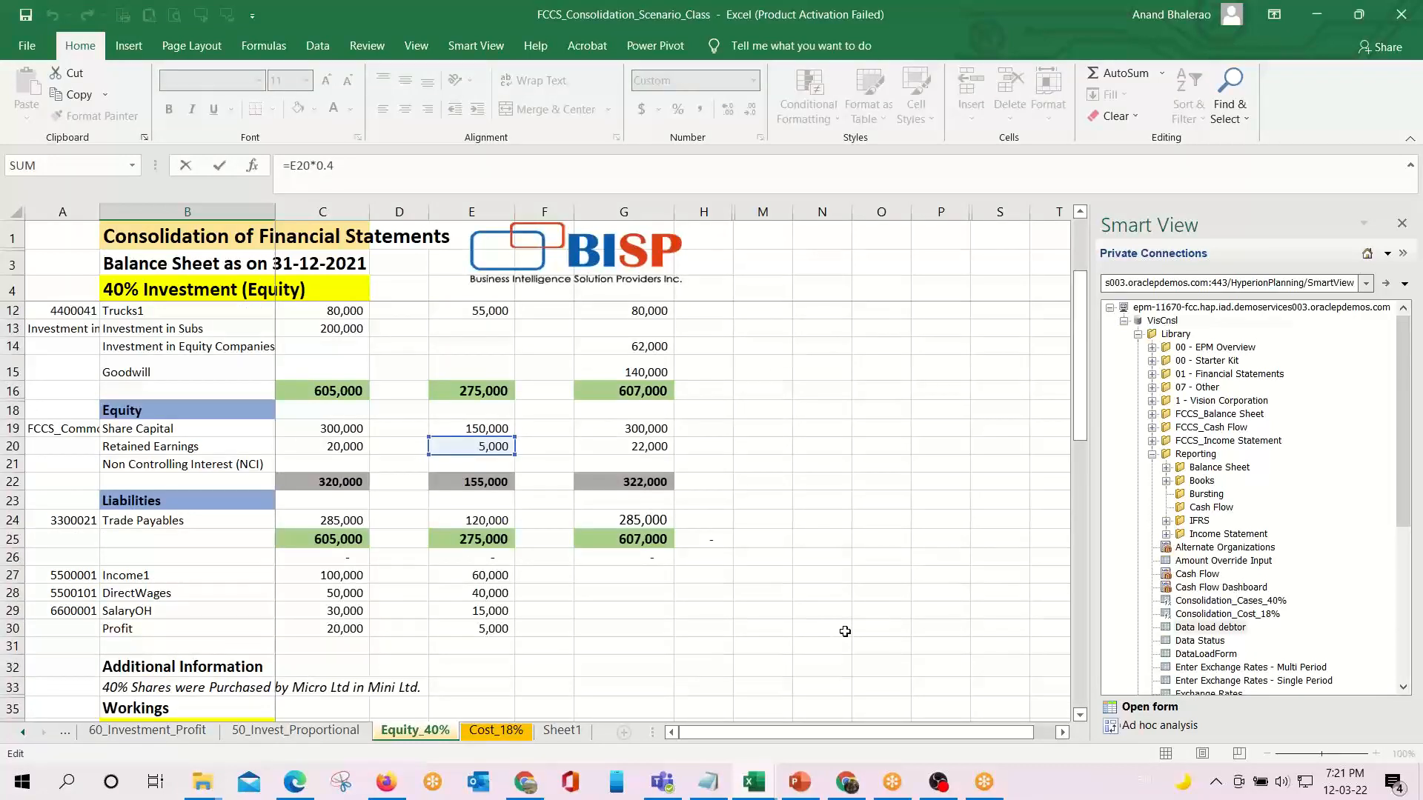
{"action": "scroll", "coordinate": [845, 631], "scroll_direction": "up", "scroll_amount": 1}
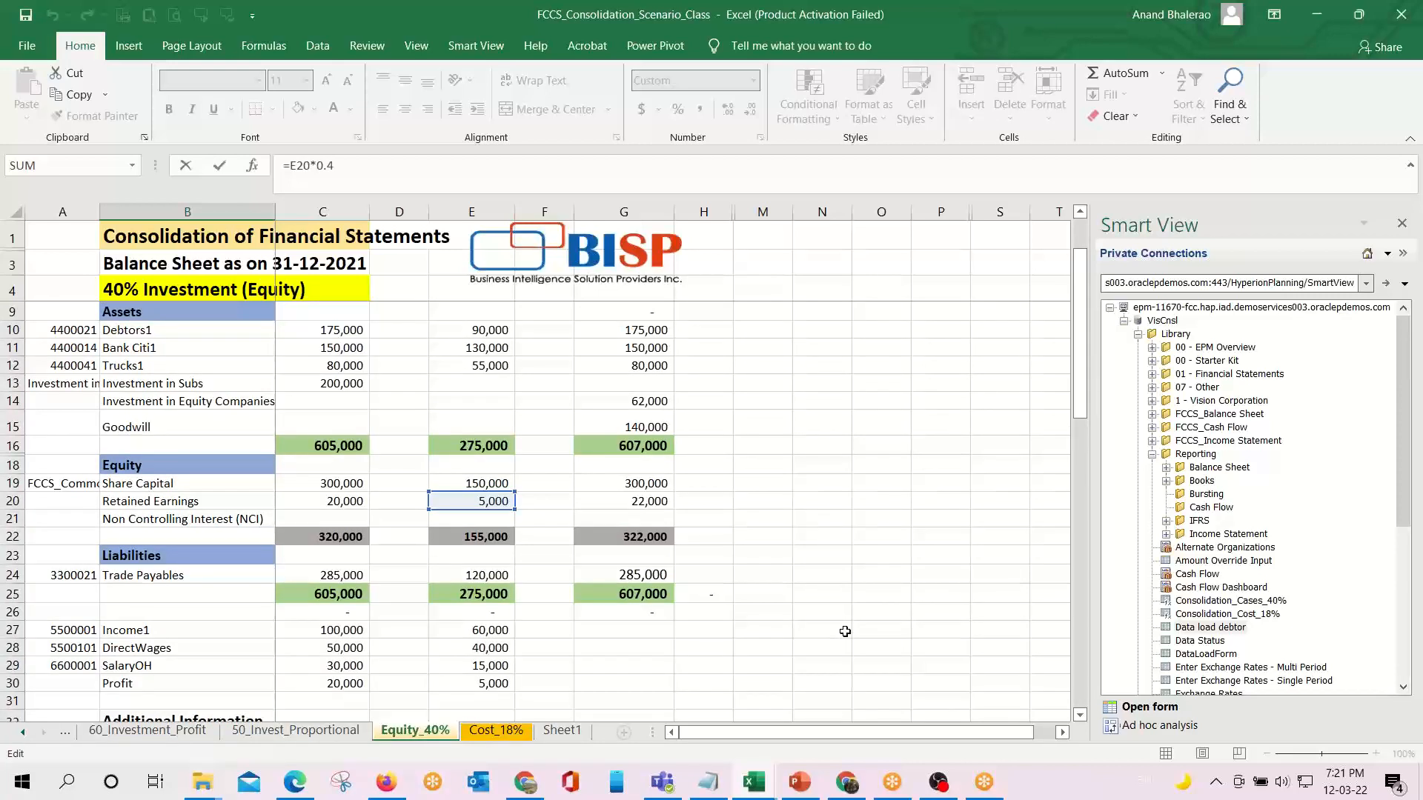
{"action": "left_click", "coordinate": [652, 502]}
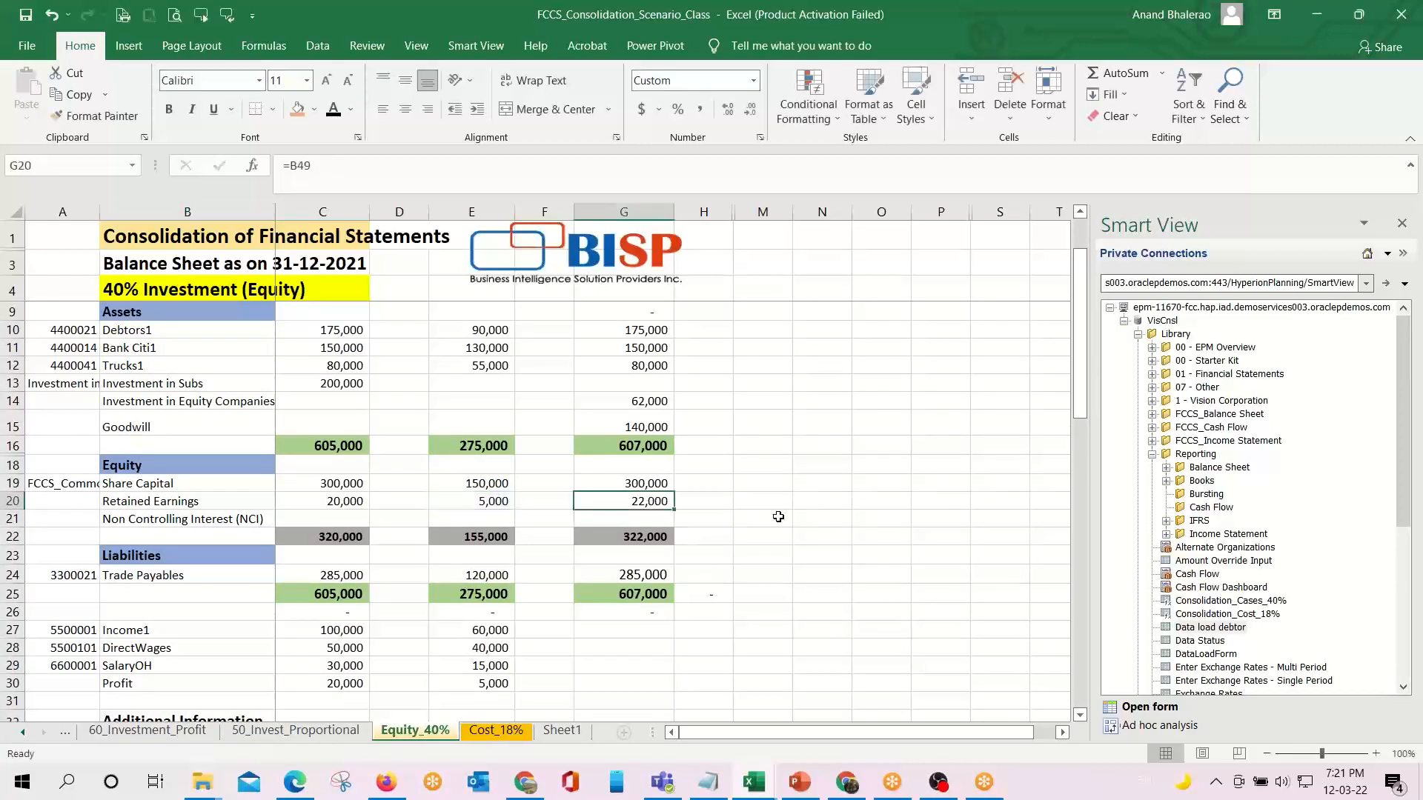
{"action": "key", "text": "Down"}
{"action": "key", "text": "Down"}
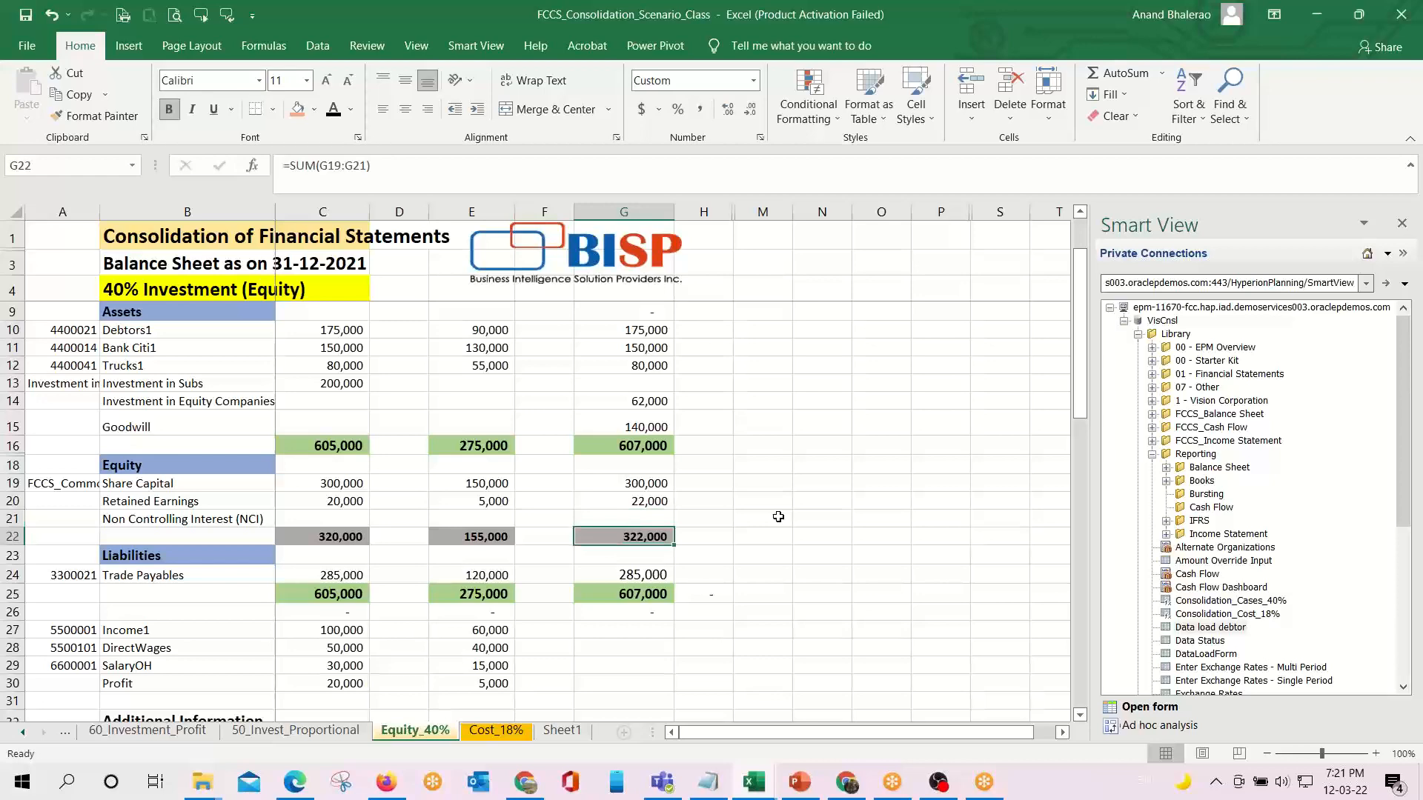
Make TotalE100's Owner's Equity value in F23 of the Output_ sheet bold, then go to its Common Stock in F25.
{"action": "key", "text": "alt+Tab"}
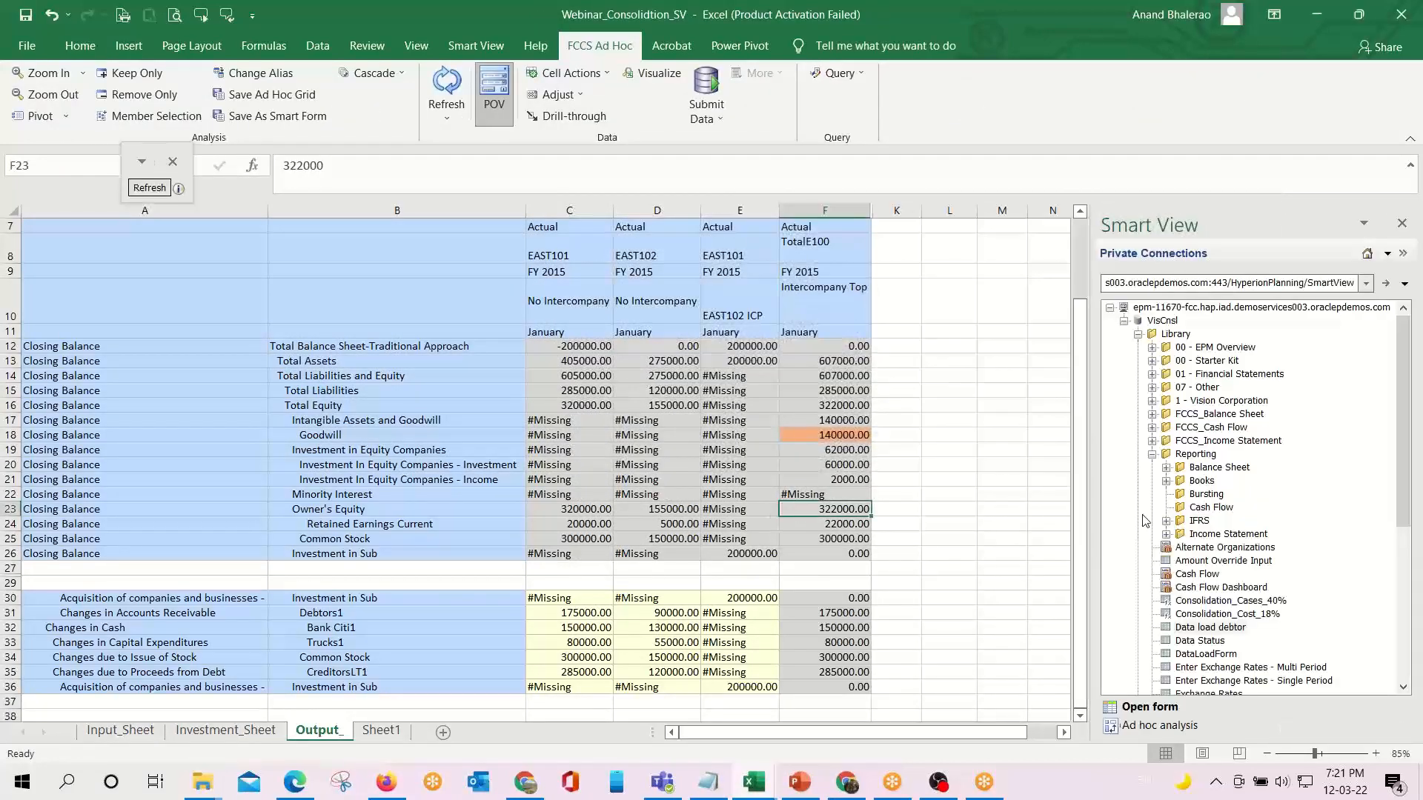
{"action": "key", "text": "ctrl+b"}
{"action": "left_click", "coordinate": [806, 526]}
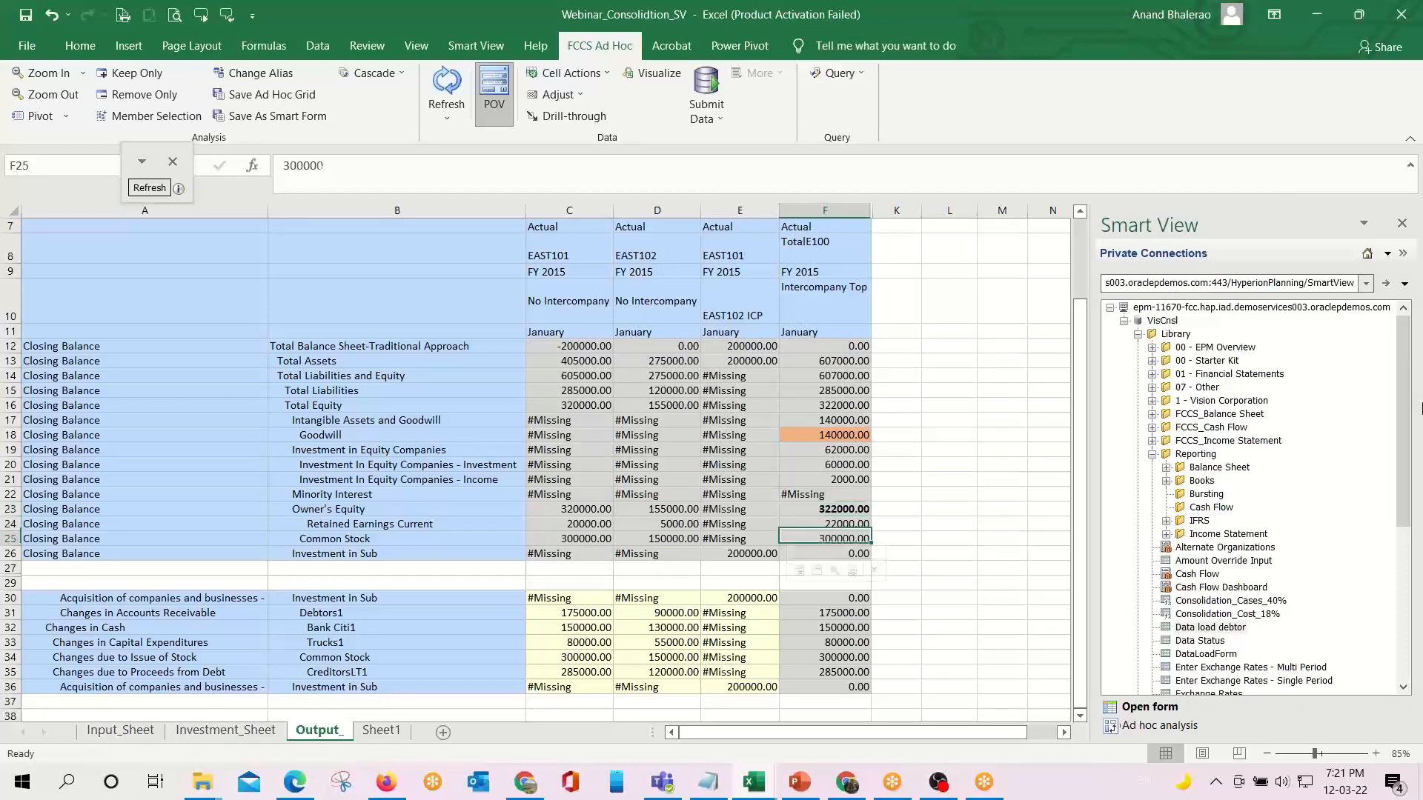
{"action": "key", "text": "Down"}
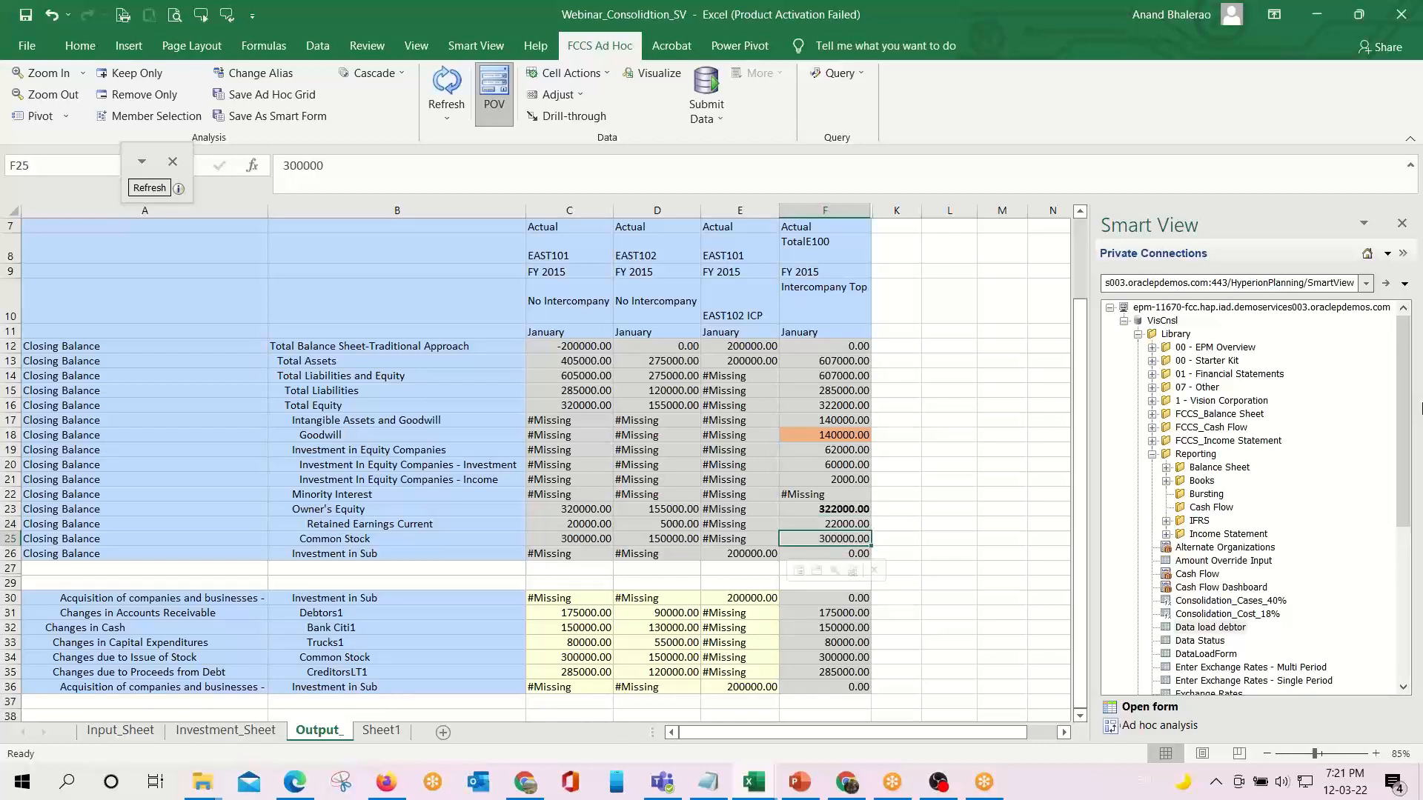
Compare the consolidated Retained Earnings and Share Capital on the Equity_40% sheet with TotalE100's values on the Output_ sheet.
{"action": "key", "text": "alt+Tab"}
{"action": "left_click", "coordinate": [636, 501]}
{"action": "left_click", "coordinate": [624, 483]}
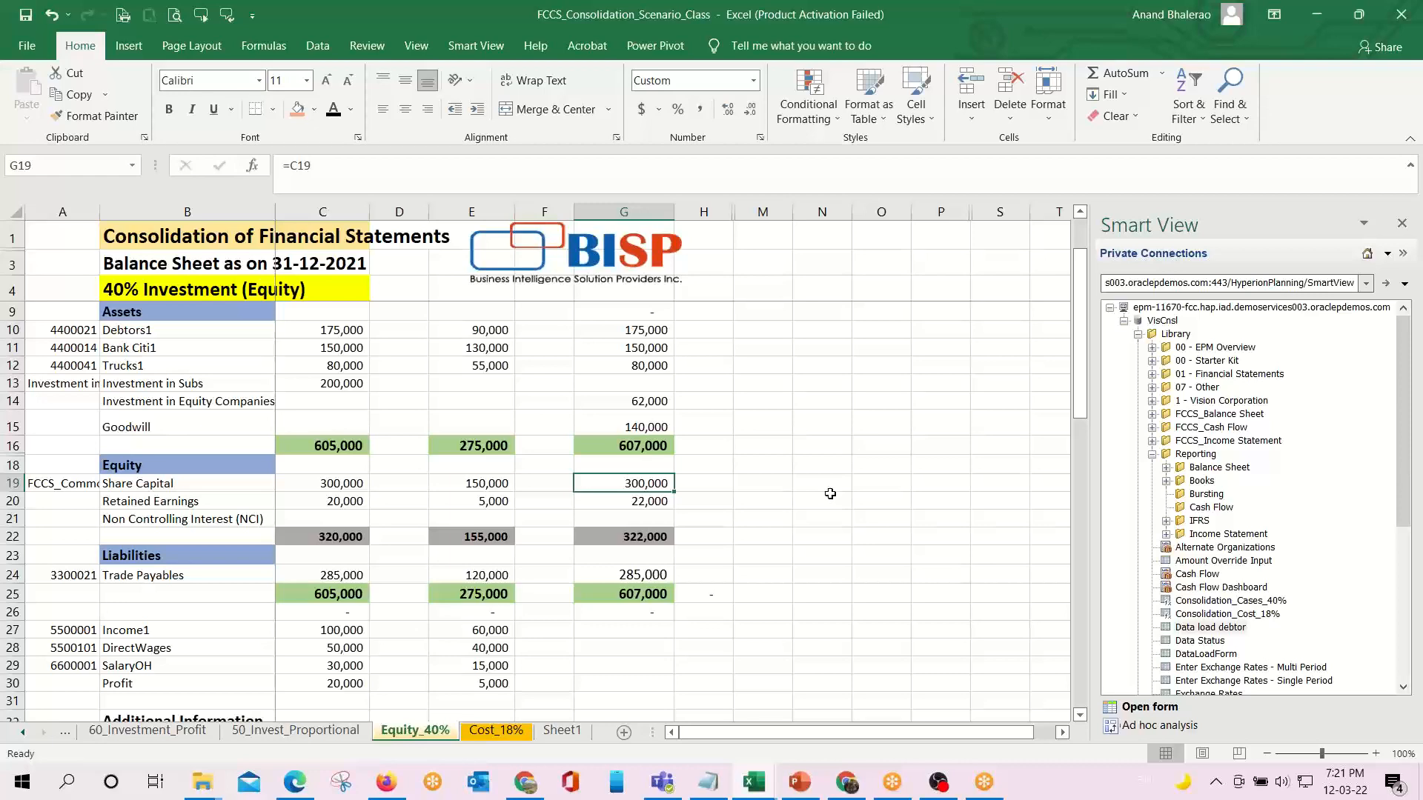
{"action": "key", "text": "alt+Tab"}
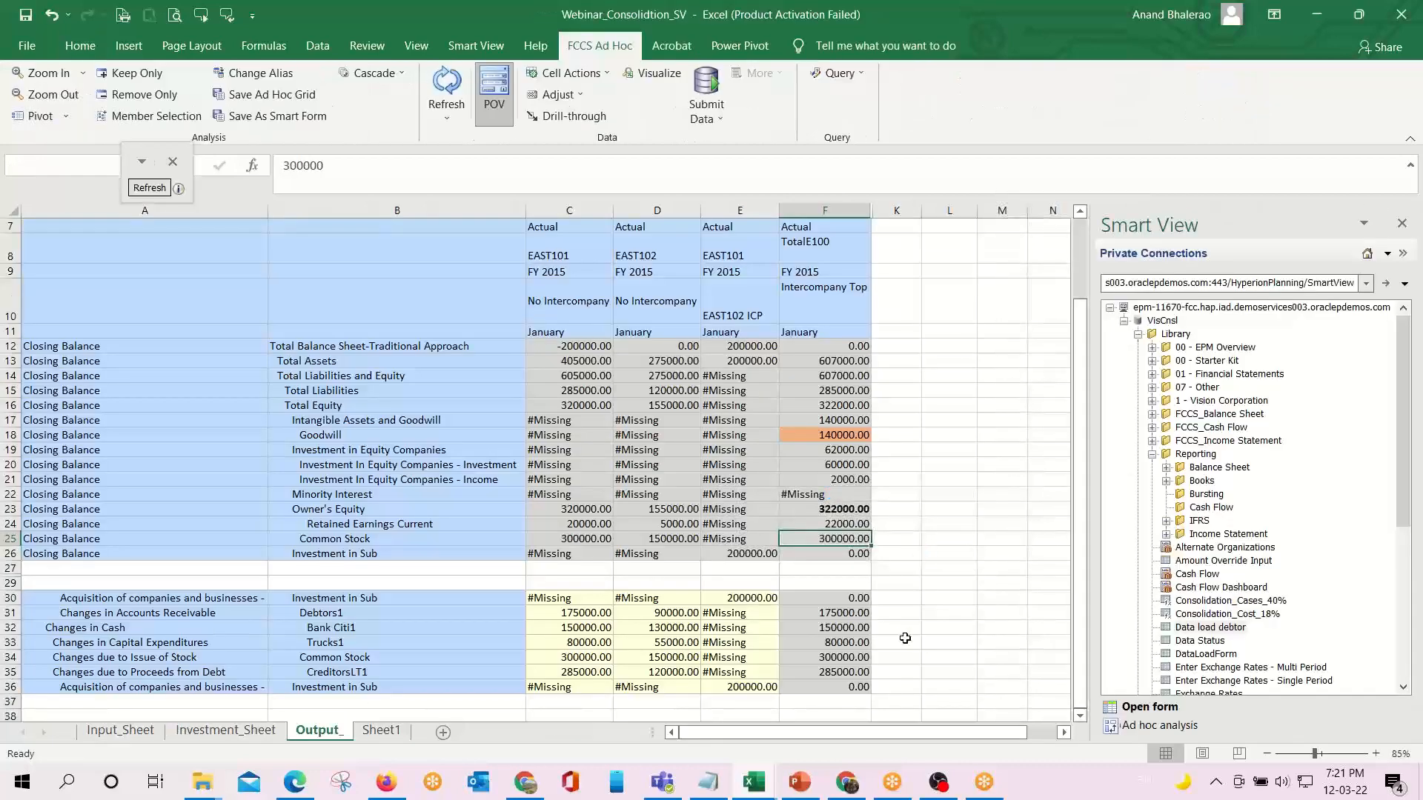
{"action": "scroll", "coordinate": [908, 627], "scroll_direction": "up", "scroll_amount": 2}
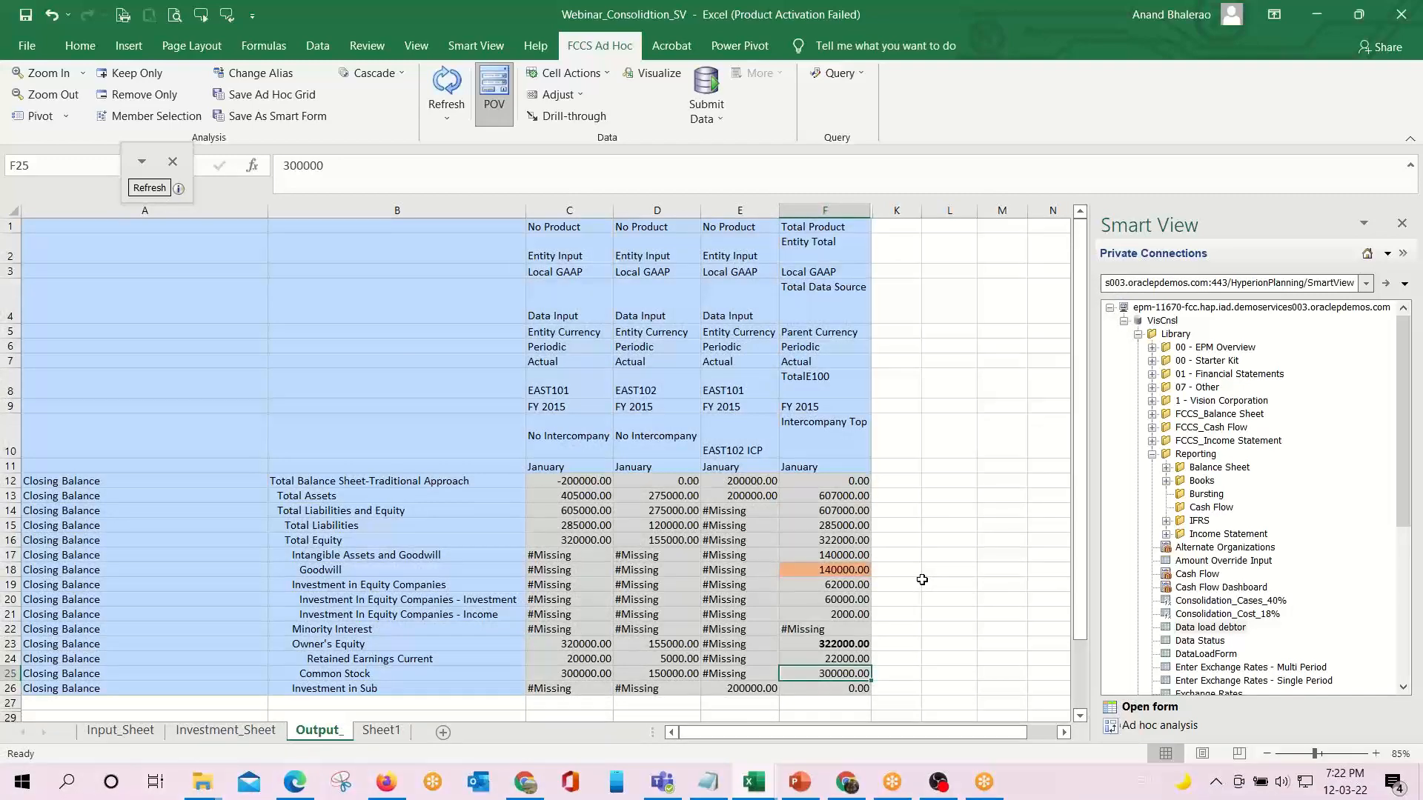
Review the Investment in Equity Companies line in row 14 of the Equity_40% sheet across parent, subsidiary and consolidated columns.
{"action": "key", "text": "alt+Tab"}
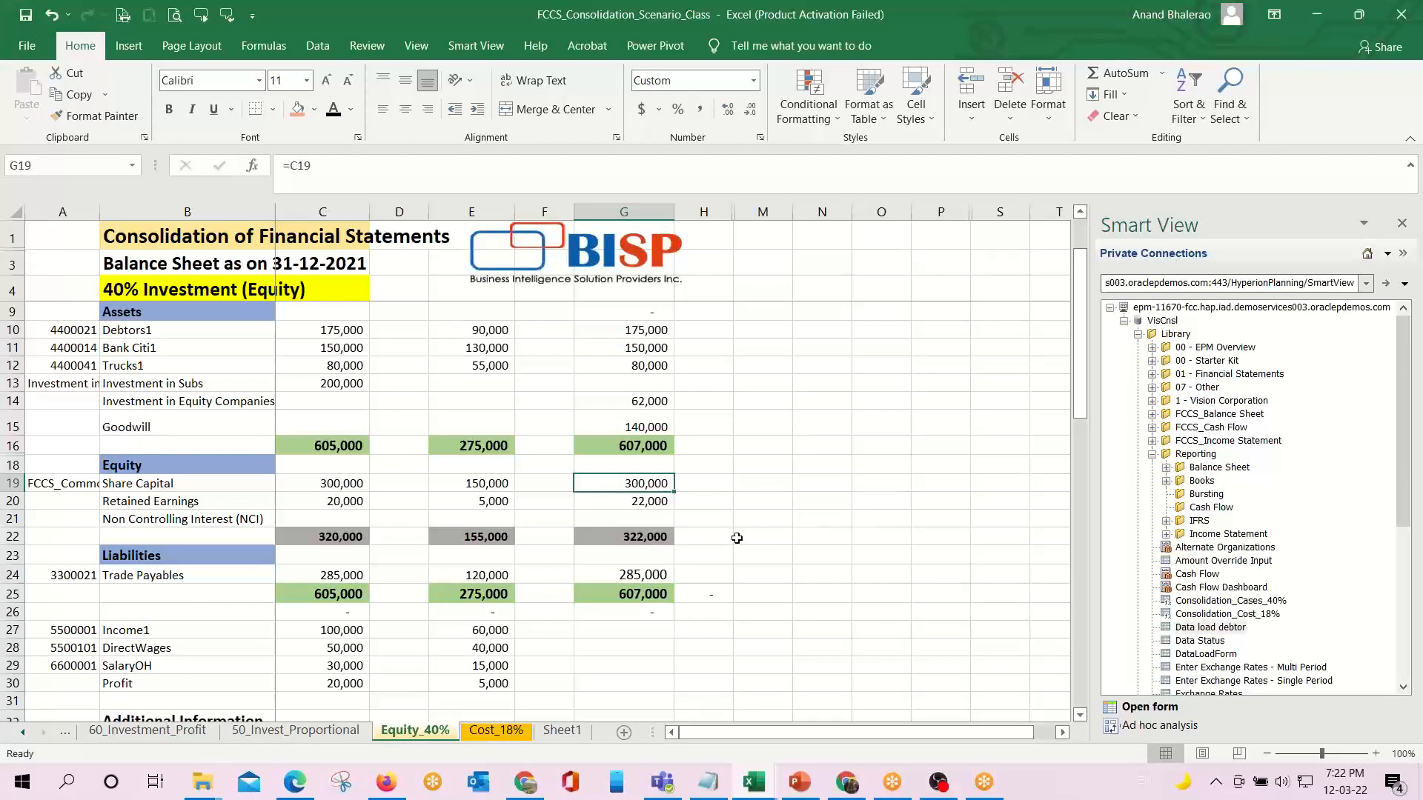
{"action": "scroll", "coordinate": [700, 547], "scroll_direction": "up", "scroll_amount": 1}
{"action": "left_click", "coordinate": [643, 489]}
{"action": "left_click", "coordinate": [235, 489]}
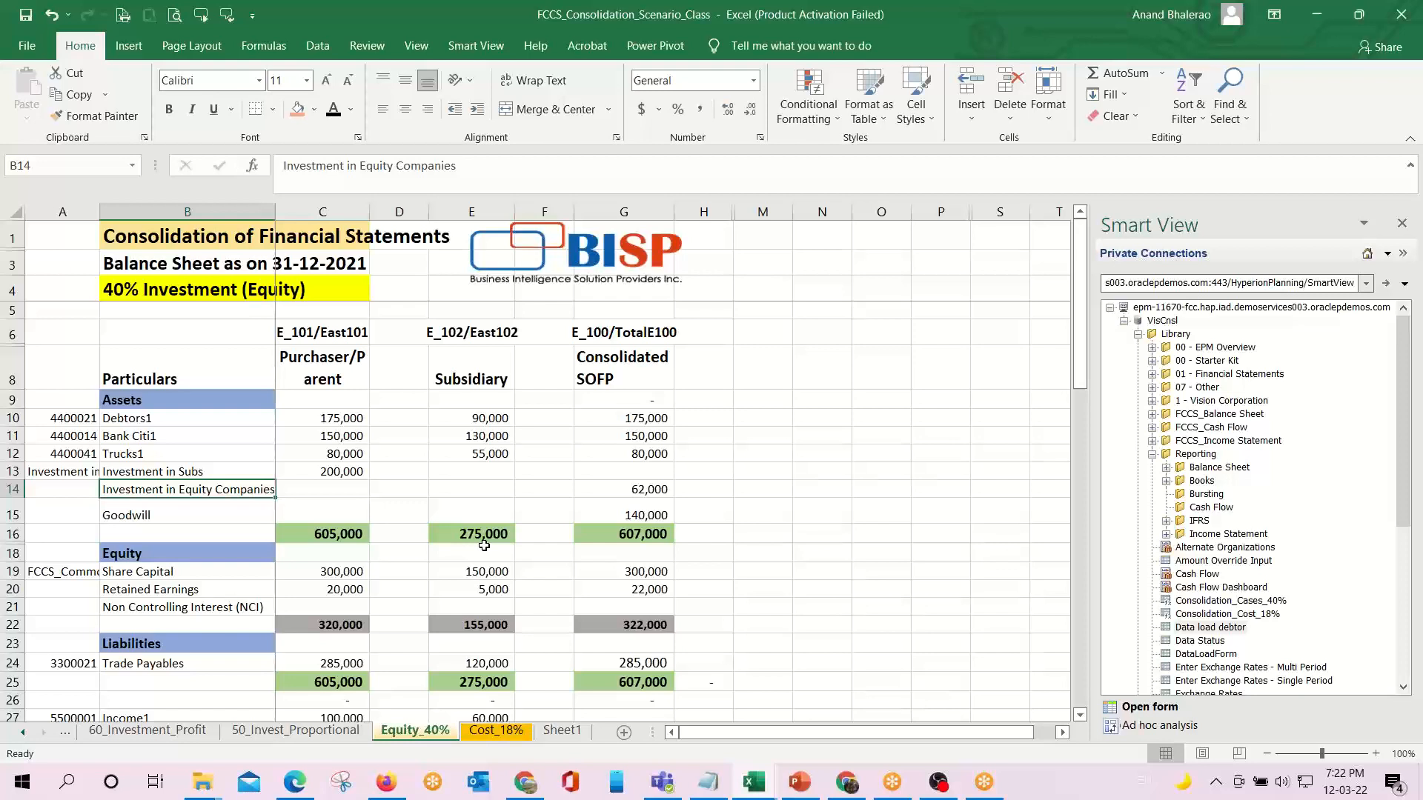
{"action": "key", "text": "Right"}
{"action": "key", "text": "Right"}
{"action": "key", "text": "Right"}
{"action": "key", "text": "Right"}
{"action": "key", "text": "Right"}
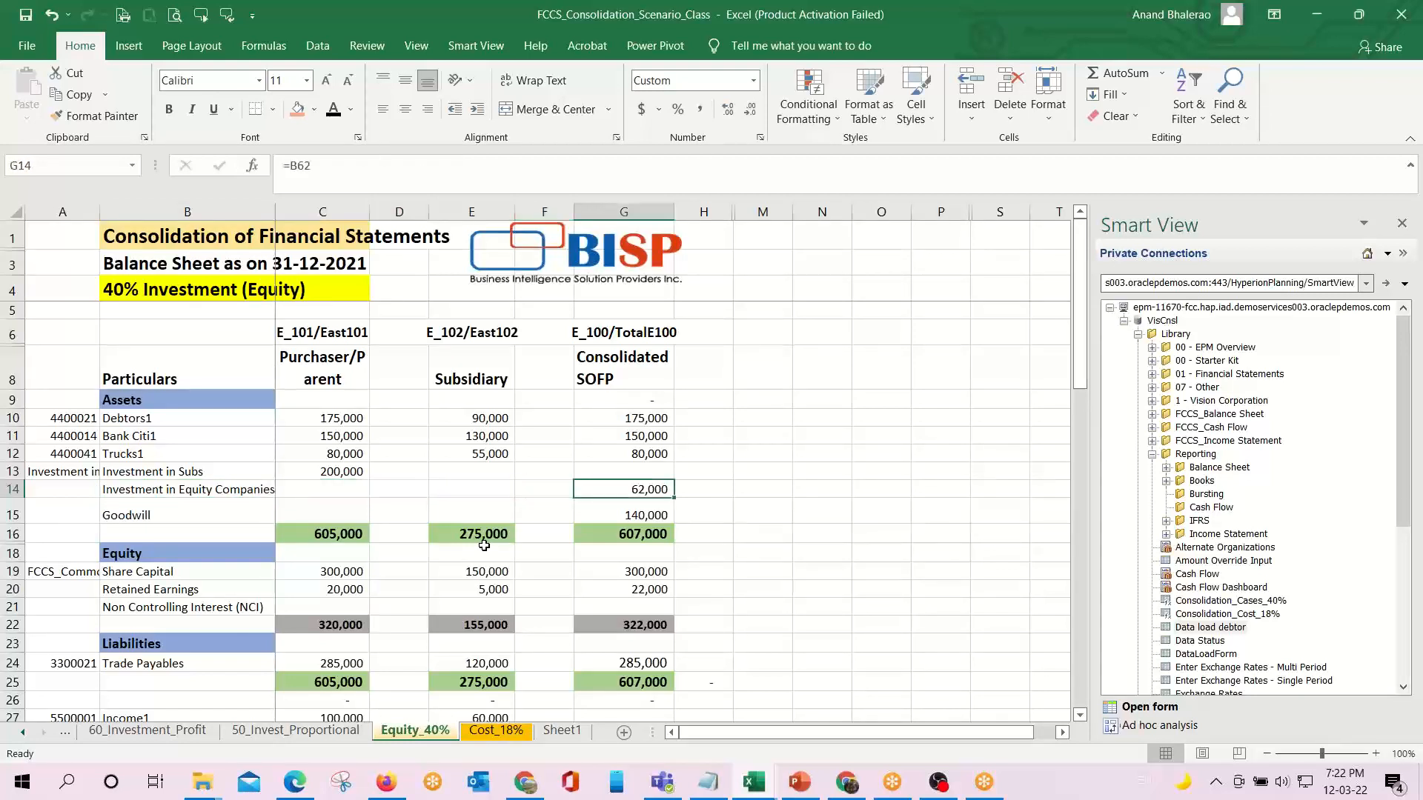
{"action": "key", "text": "Left"}
{"action": "key", "text": "Left"}
{"action": "key", "text": "Left"}
{"action": "key", "text": "Left"}
{"action": "key", "text": "Left"}
{"action": "key", "text": "Left"}
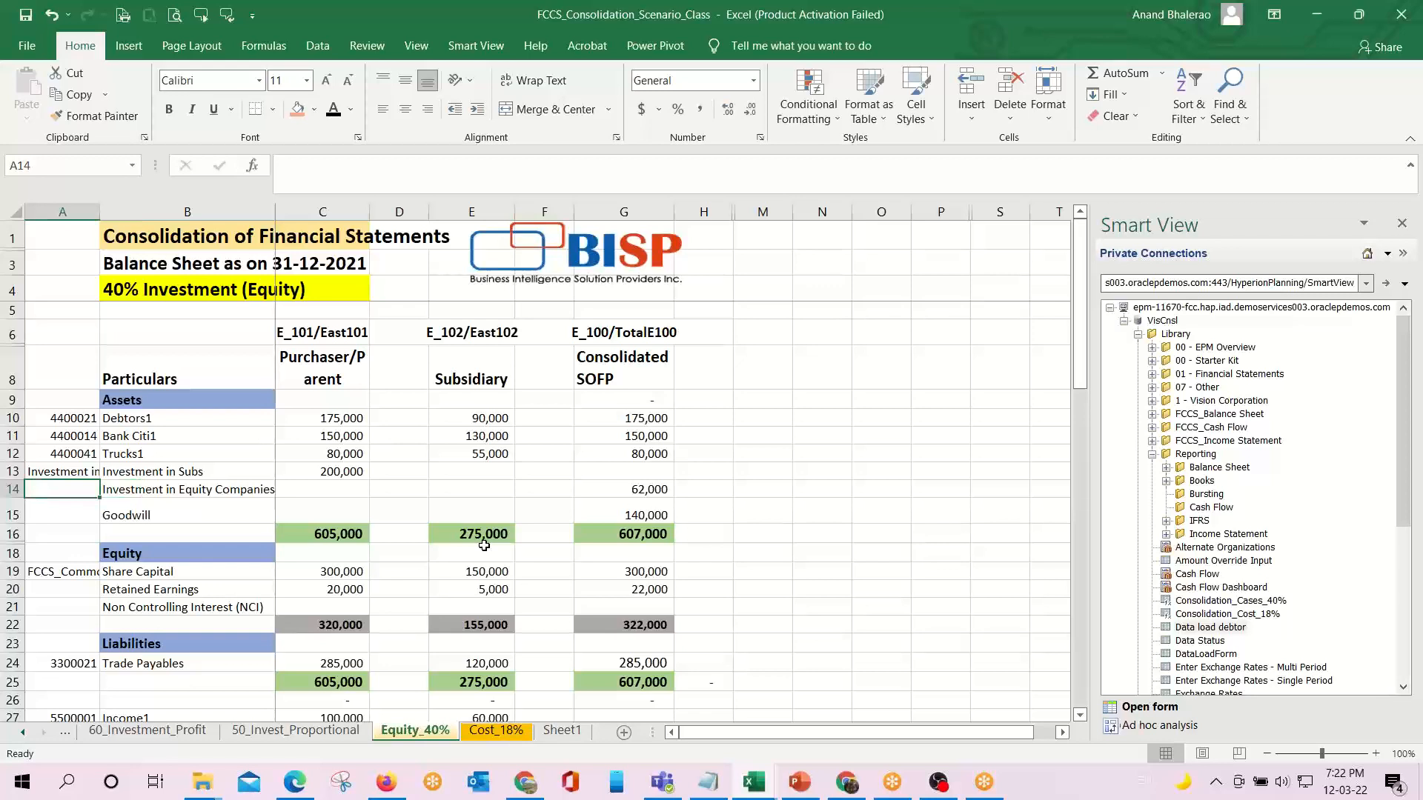
Calculate 40% of the subsidiary's Retained Earnings in H14 with =E20*.4, then clear the cell.
{"action": "key", "text": "Right"}
{"action": "key", "text": "Right"}
{"action": "key", "text": "Right"}
{"action": "key", "text": "Right"}
{"action": "key", "text": "Right"}
{"action": "key", "text": "Right"}
{"action": "key", "text": "Right"}
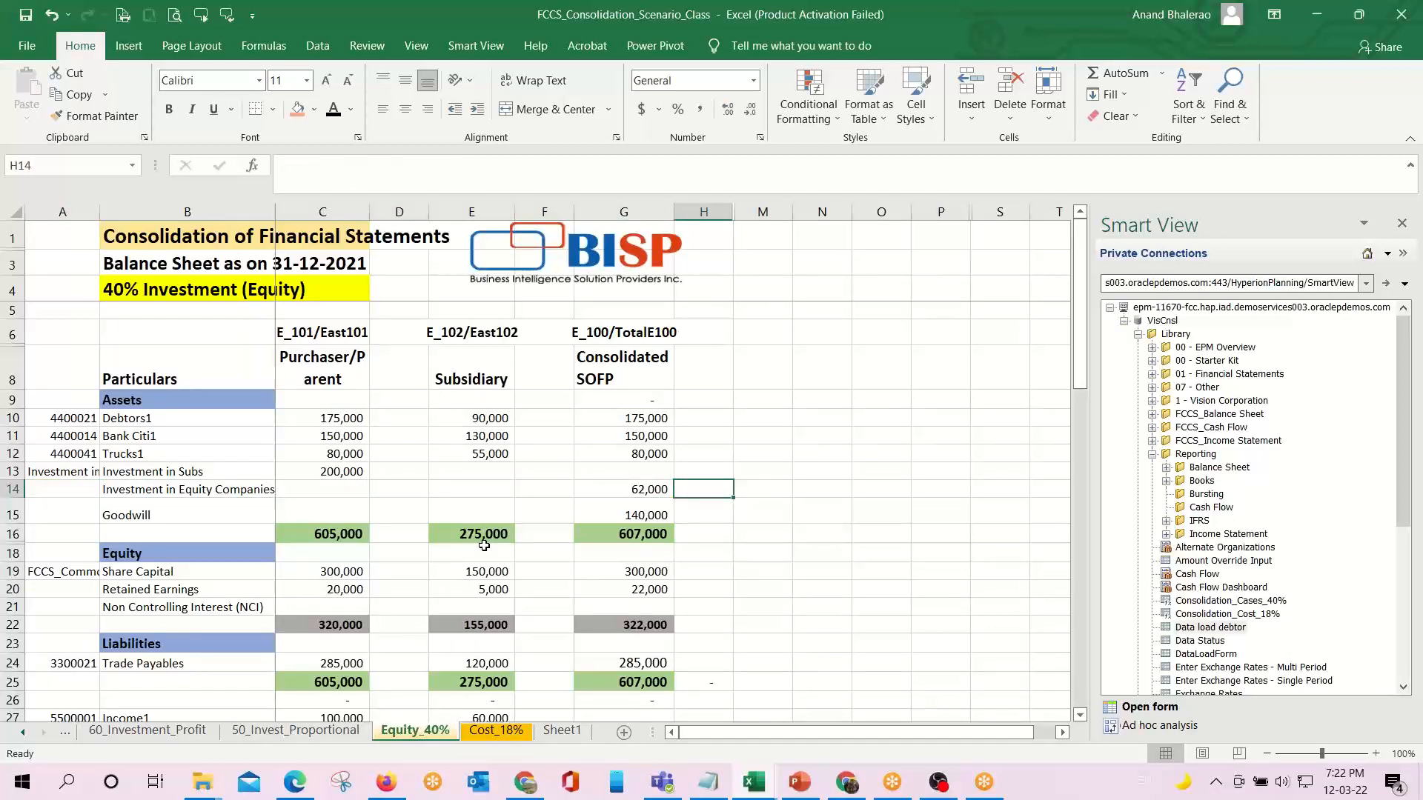
{"action": "type", "text": "="}
{"action": "key", "text": "Left"}
{"action": "key", "text": "Left"}
{"action": "key", "text": "Up"}
{"action": "key", "text": "Left"}
{"action": "key", "text": "Down"}
{"action": "key", "text": "Down"}
{"action": "key", "text": "Down"}
{"action": "key", "text": "Down"}
{"action": "key", "text": "Down"}
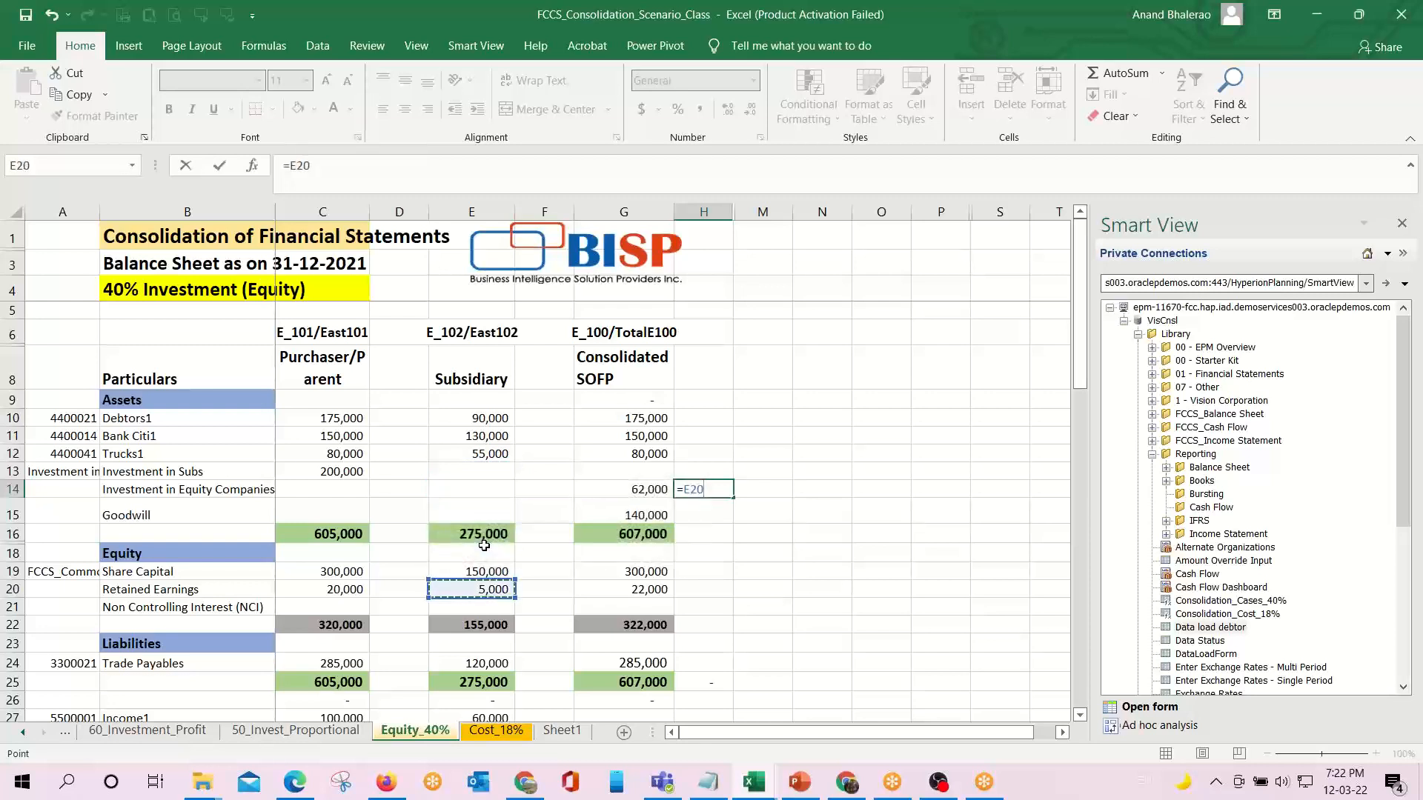
{"action": "type", "text": "*.4"}
{"action": "key", "text": "Return"}
{"action": "key", "text": "Up"}
{"action": "key", "text": "Delete"}
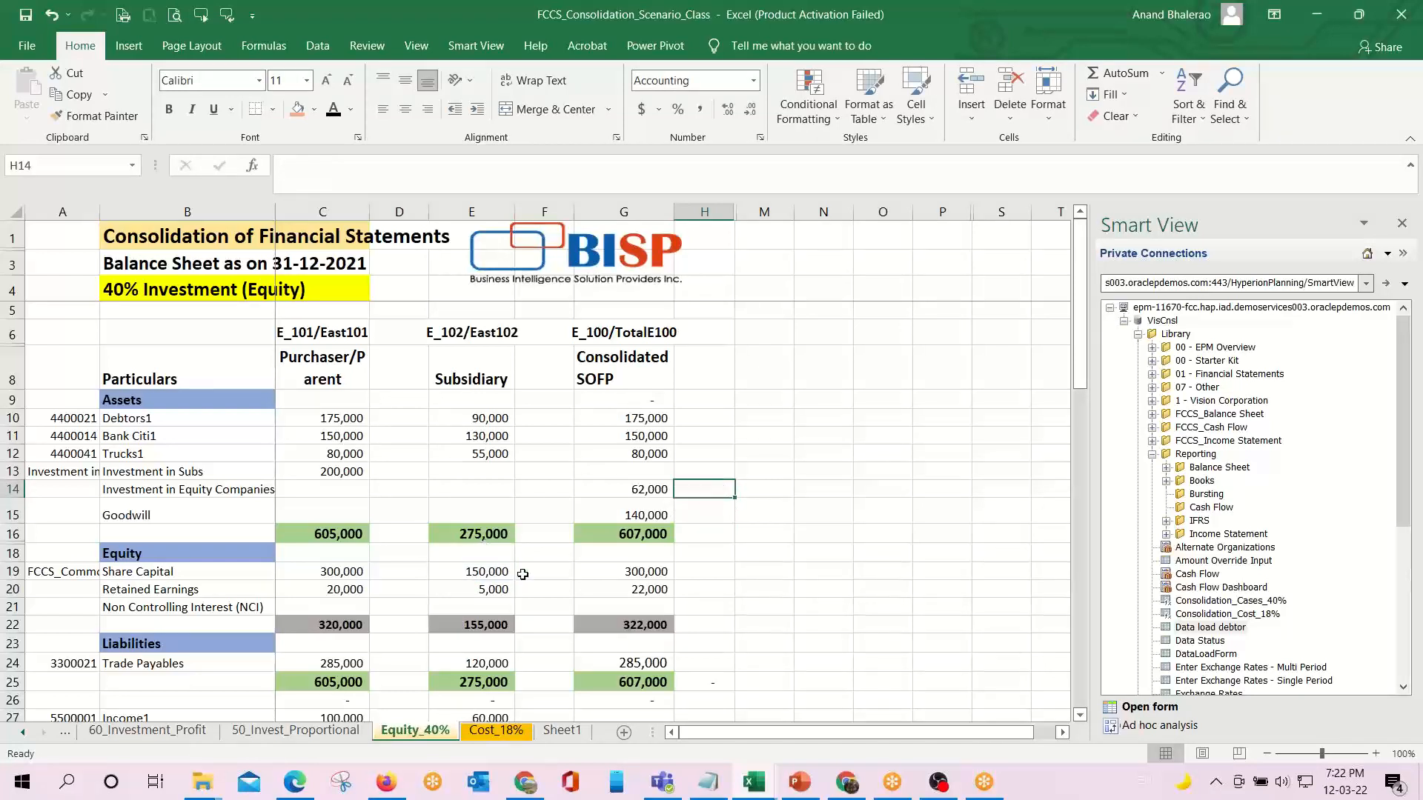
Trace the consolidated Investment in Equity Companies in G14 to its working, inspecting the investment and income formulas in B59 and B60.
{"action": "left_click", "coordinate": [632, 492]}
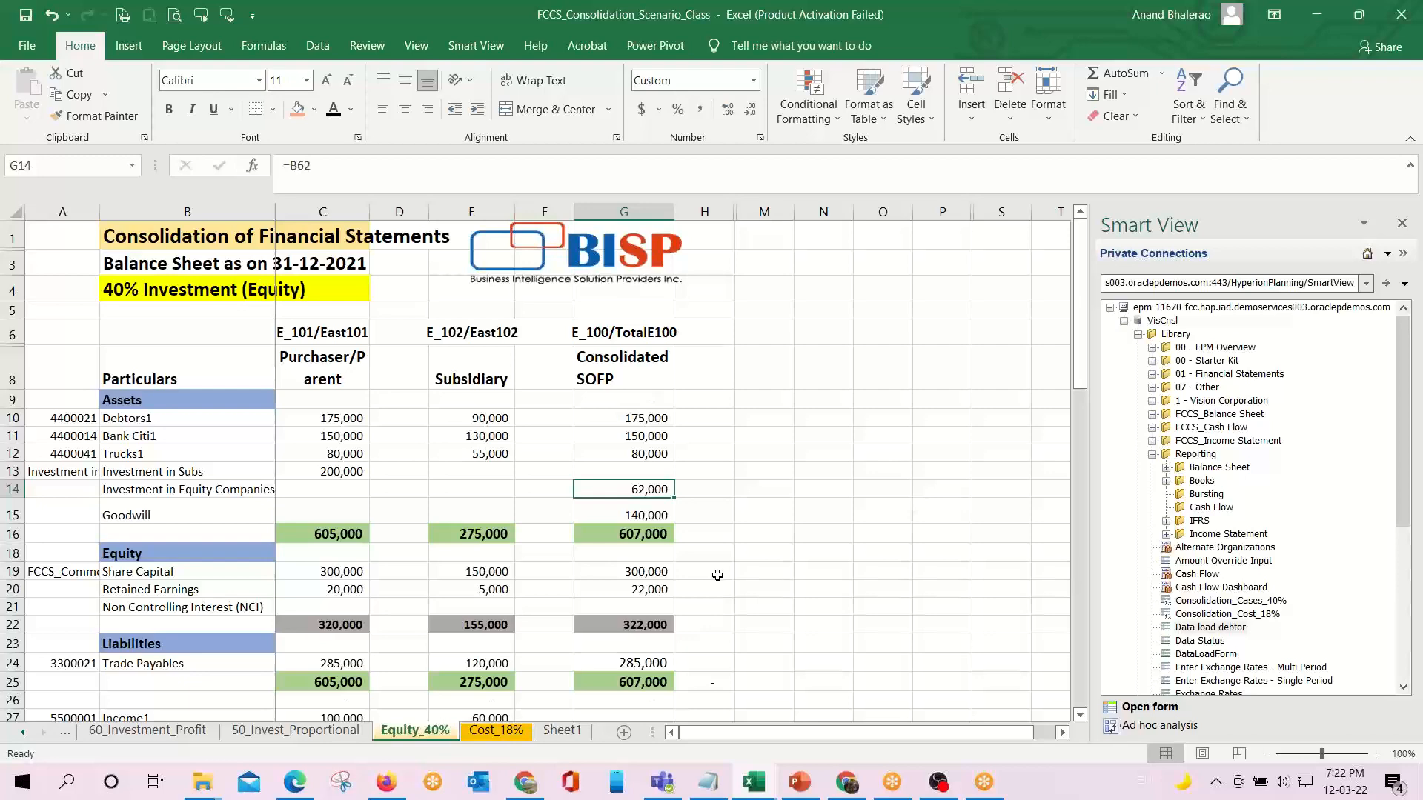
{"action": "key", "text": "F2"}
{"action": "scroll", "coordinate": [721, 548], "scroll_direction": "down", "scroll_amount": 14}
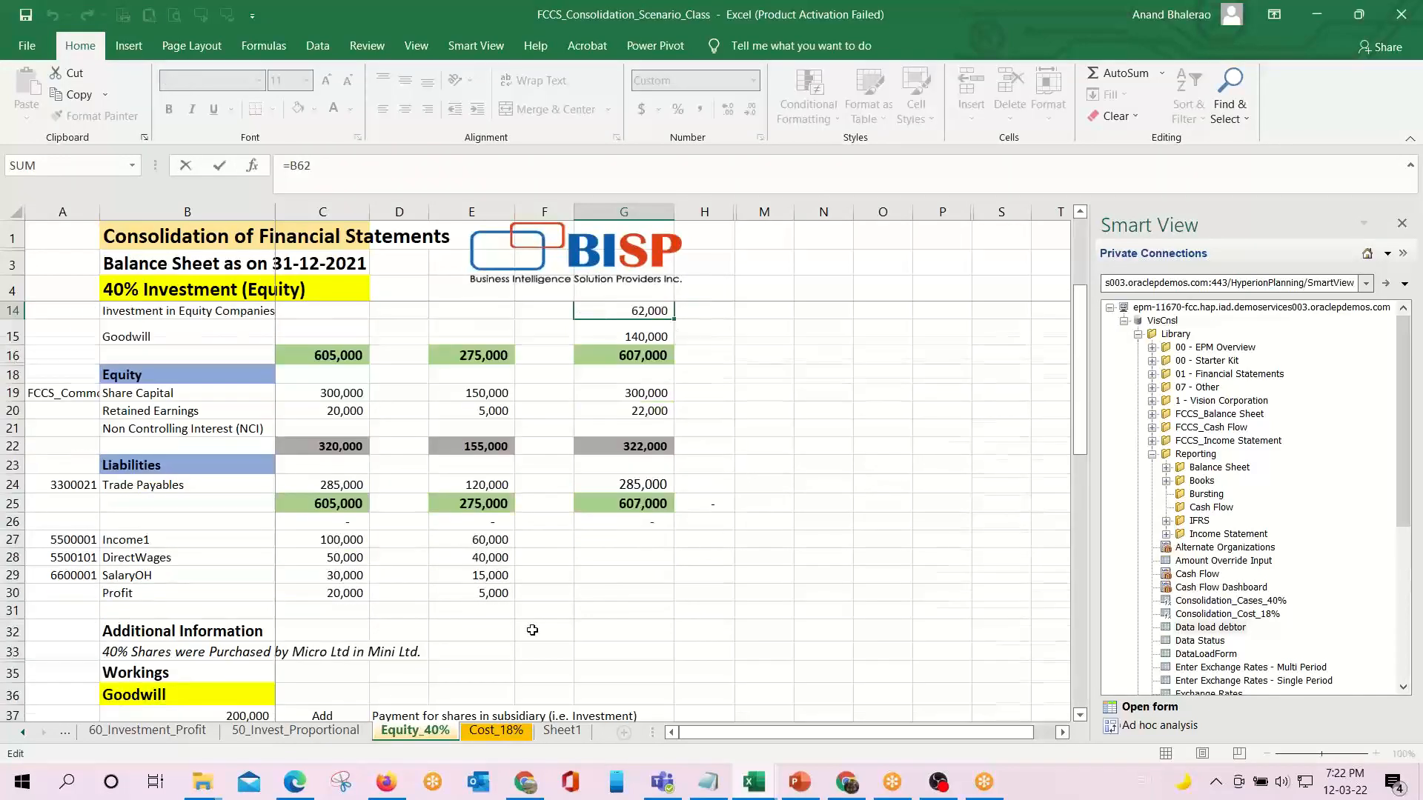
{"action": "key", "text": "Escape"}
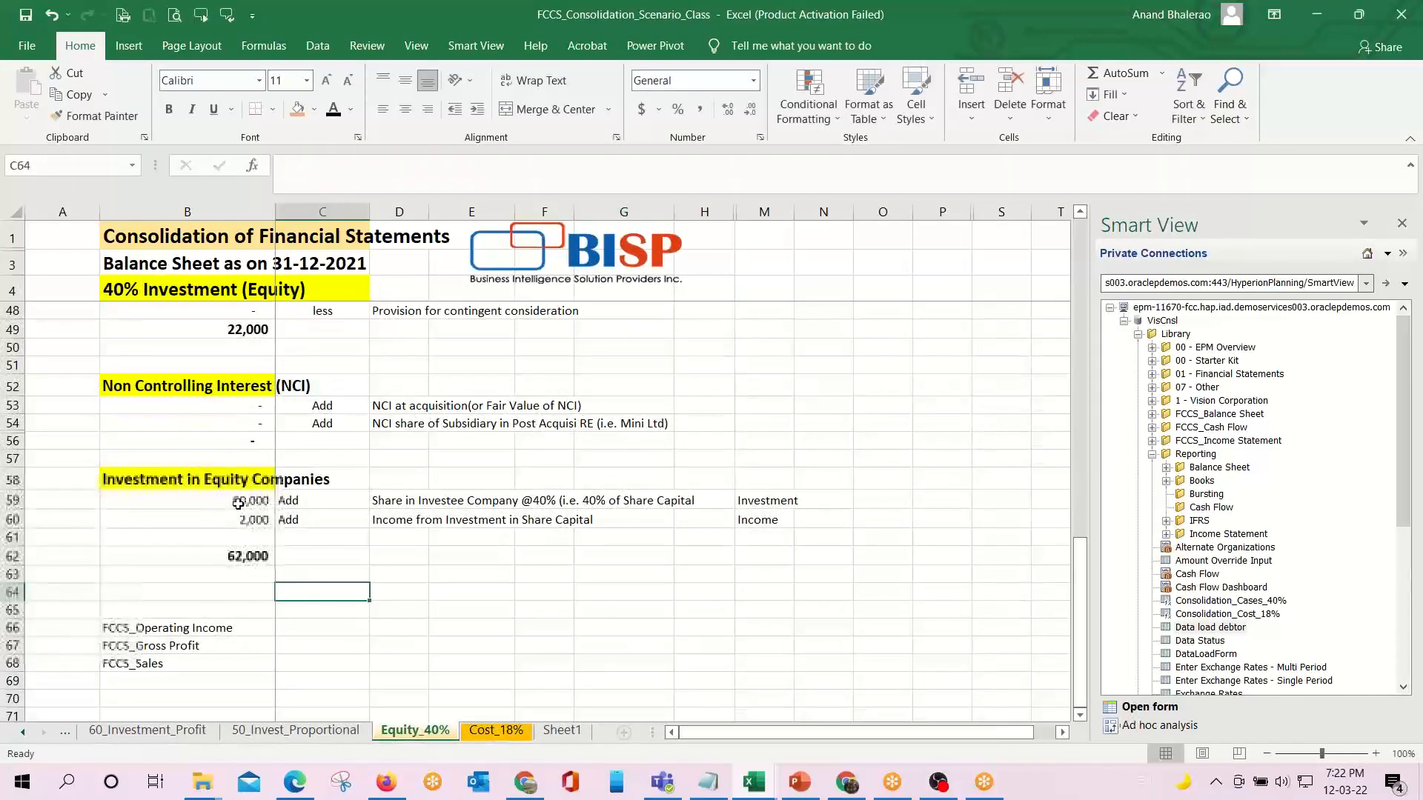
{"action": "left_click", "coordinate": [239, 502]}
{"action": "key", "text": "F2"}
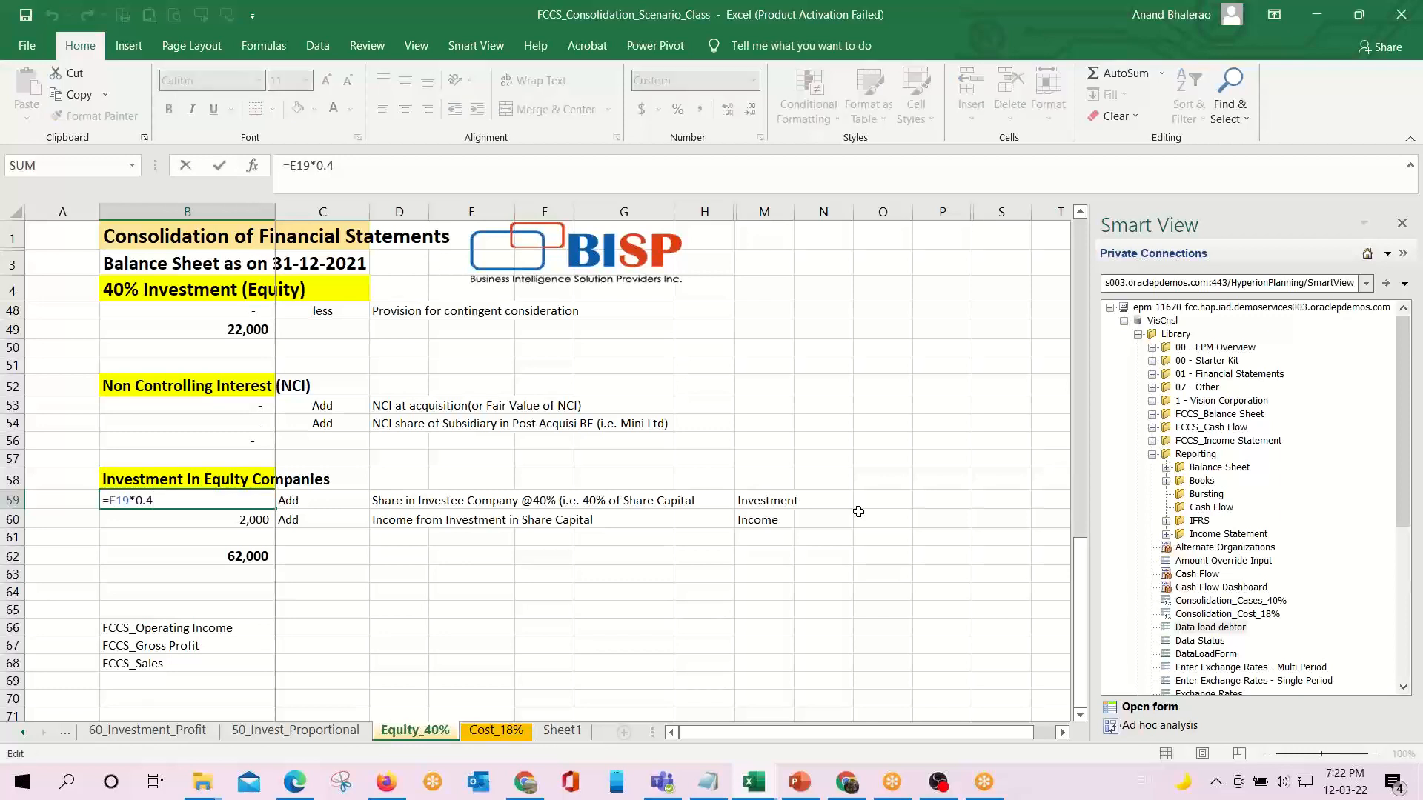
{"action": "key", "text": "Return"}
{"action": "key", "text": "F2"}
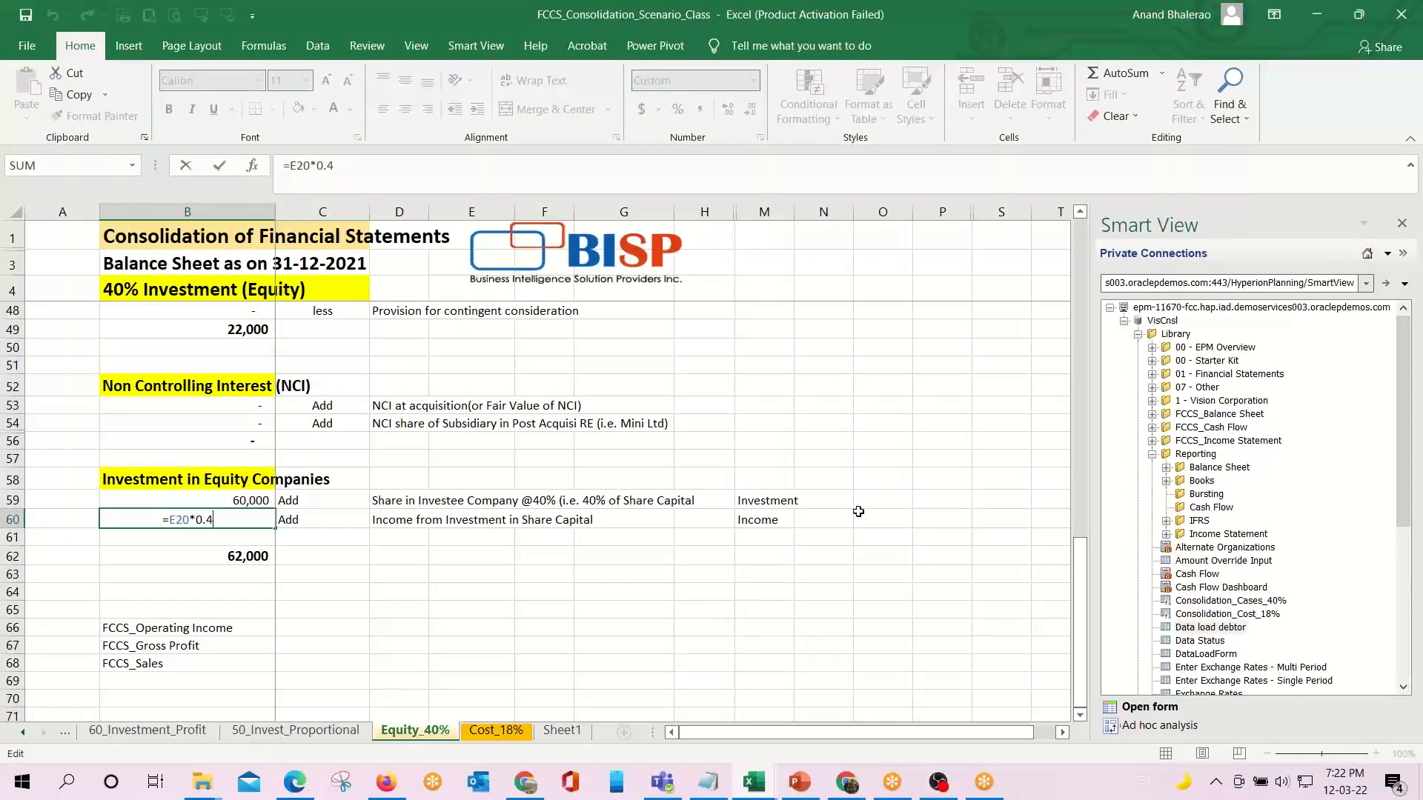
{"action": "key", "text": "Escape"}
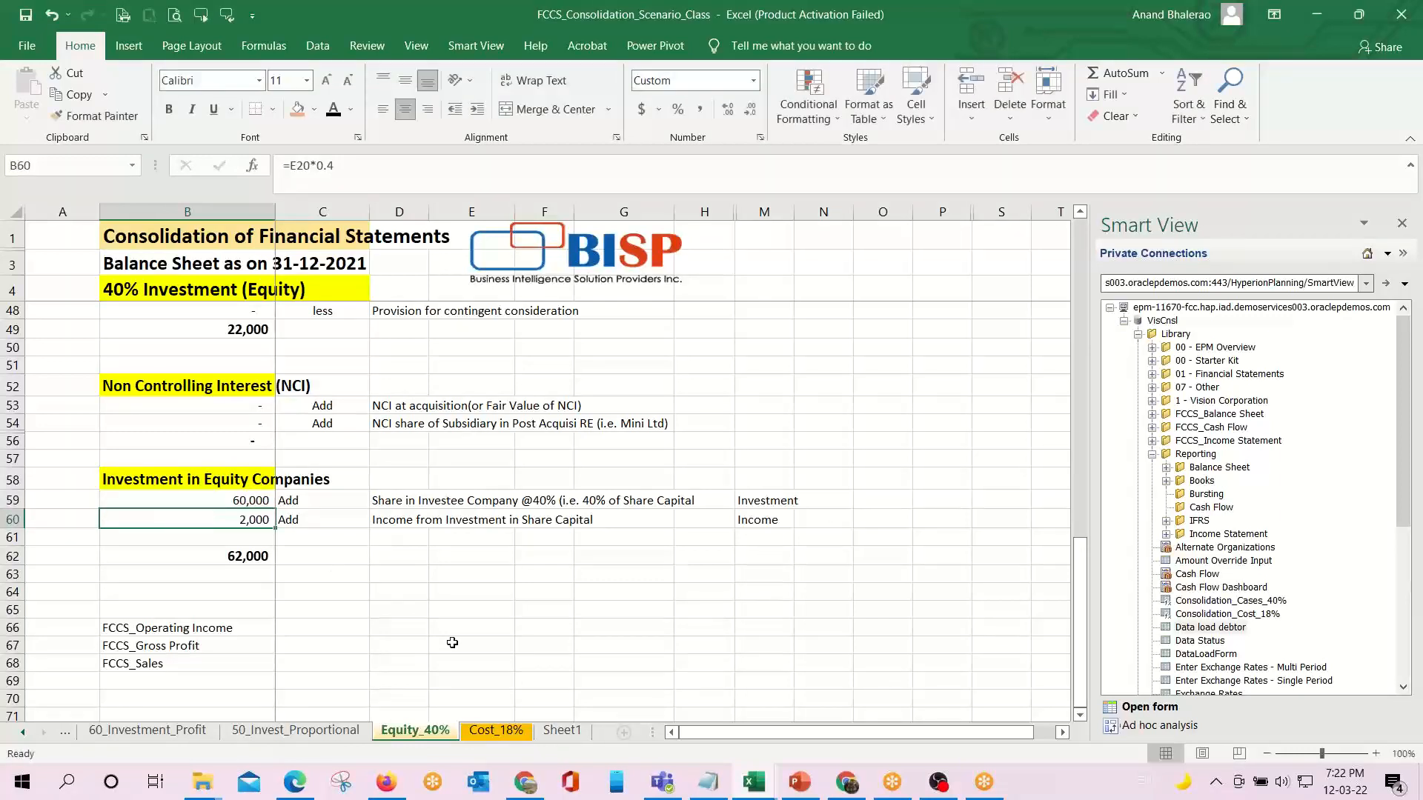
{"action": "scroll", "coordinate": [452, 643], "scroll_direction": "up", "scroll_amount": 14}
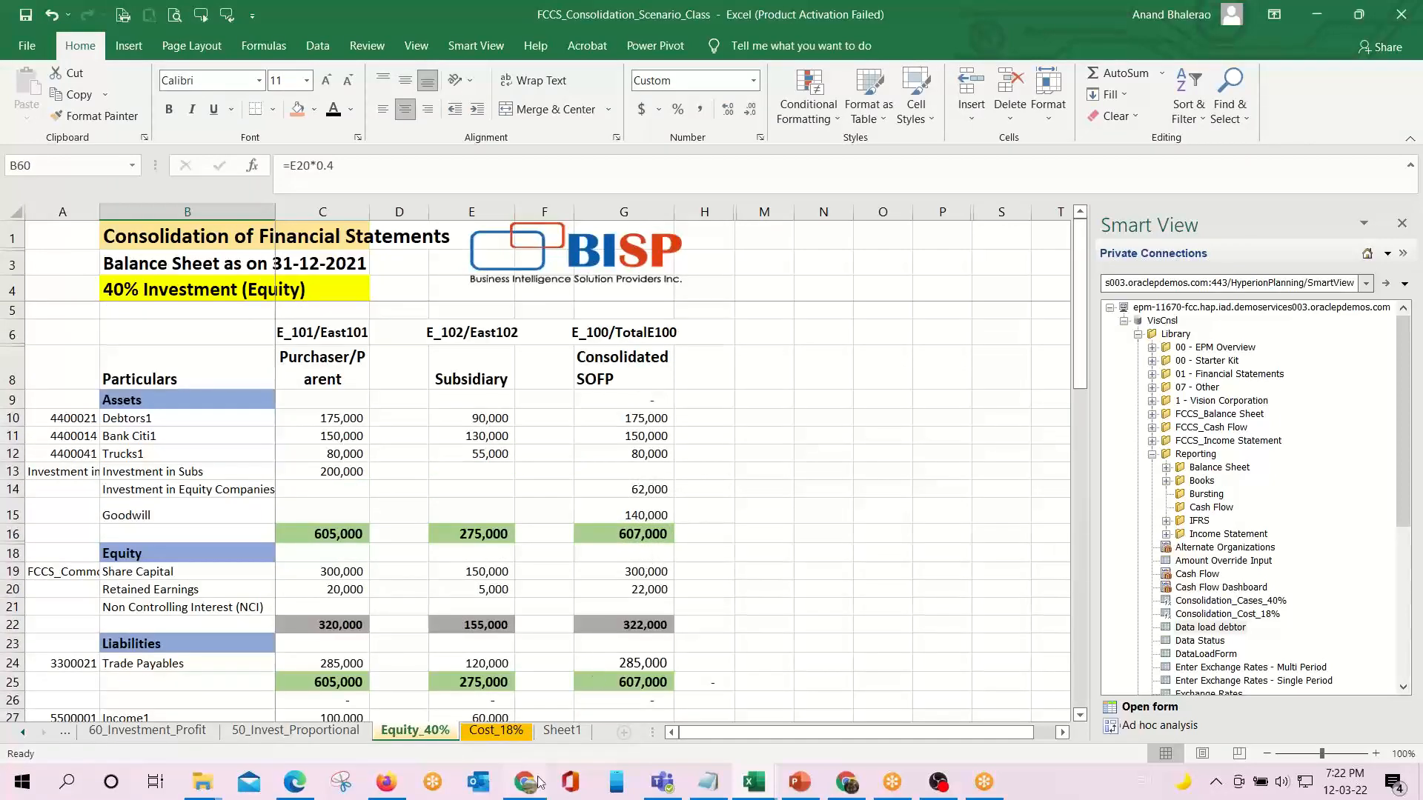
Switch to the Webinar_Consolidtion_SV workbook and unhide the columns between F and K on the Output_ sheet.
{"action": "key", "text": "alt+Tab"}
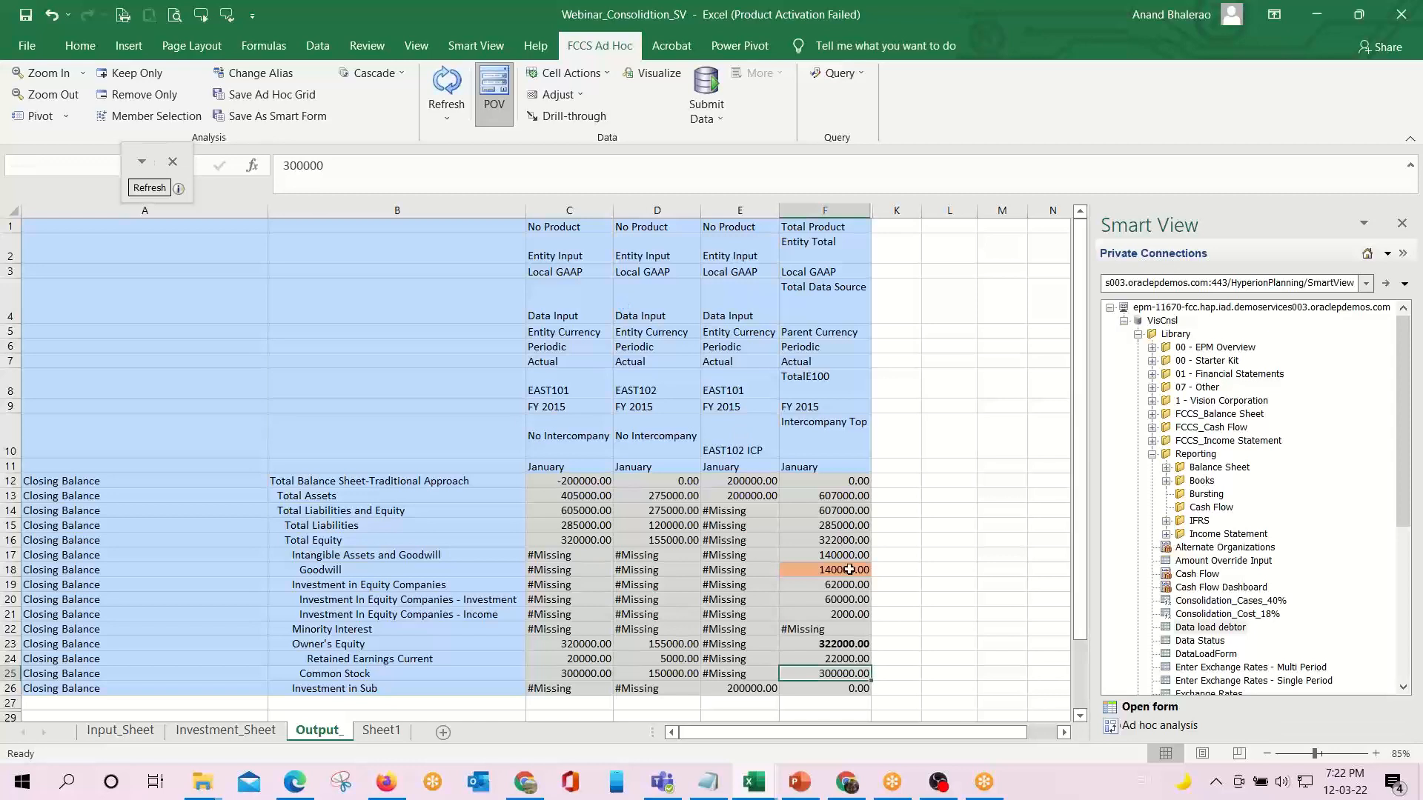
{"action": "scroll", "coordinate": [849, 570], "scroll_direction": "down", "scroll_amount": 3}
{"action": "scroll", "coordinate": [851, 574], "scroll_direction": "up", "scroll_amount": 3}
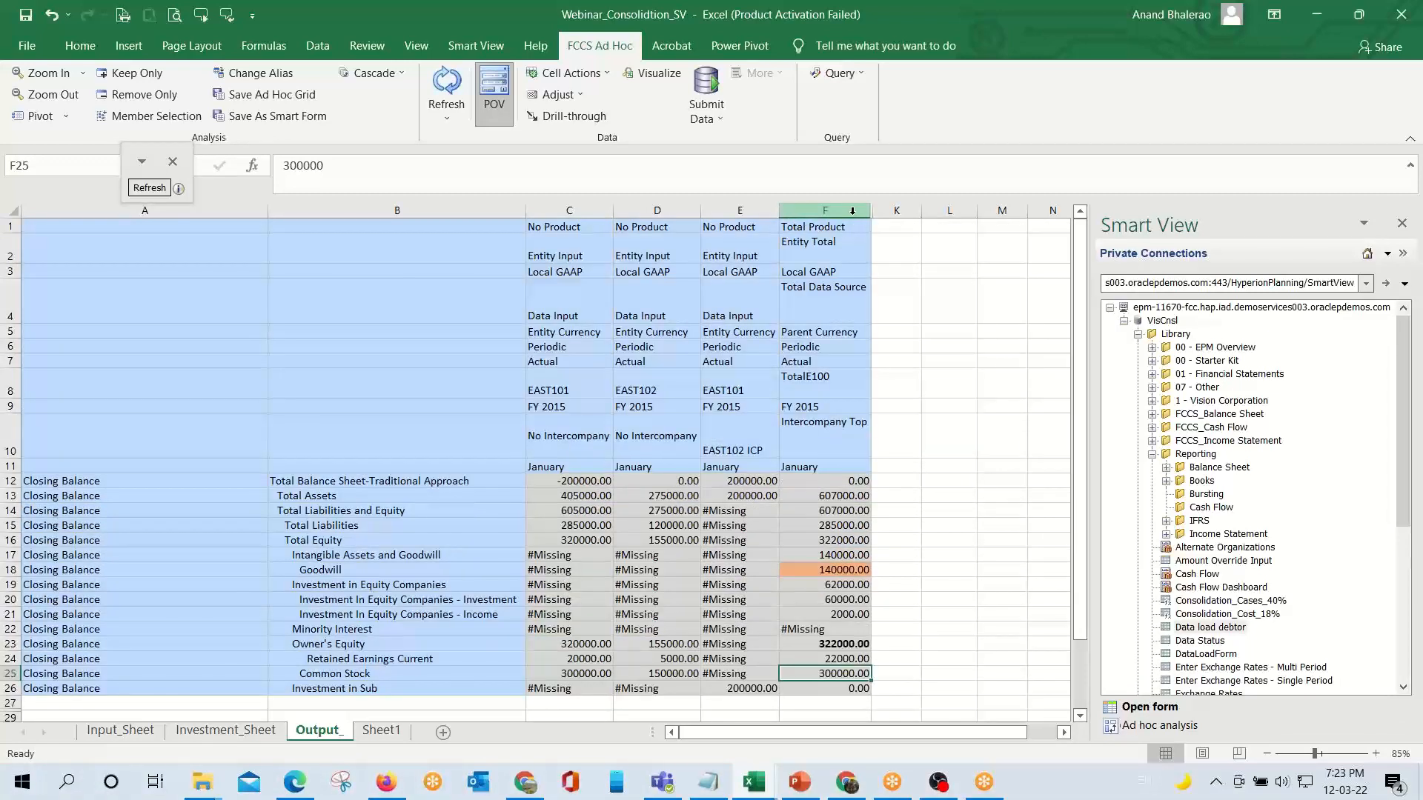
{"action": "left_click_drag", "start_coordinate": [853, 214], "coordinate": [897, 212]}
{"action": "right_click", "coordinate": [836, 212]}
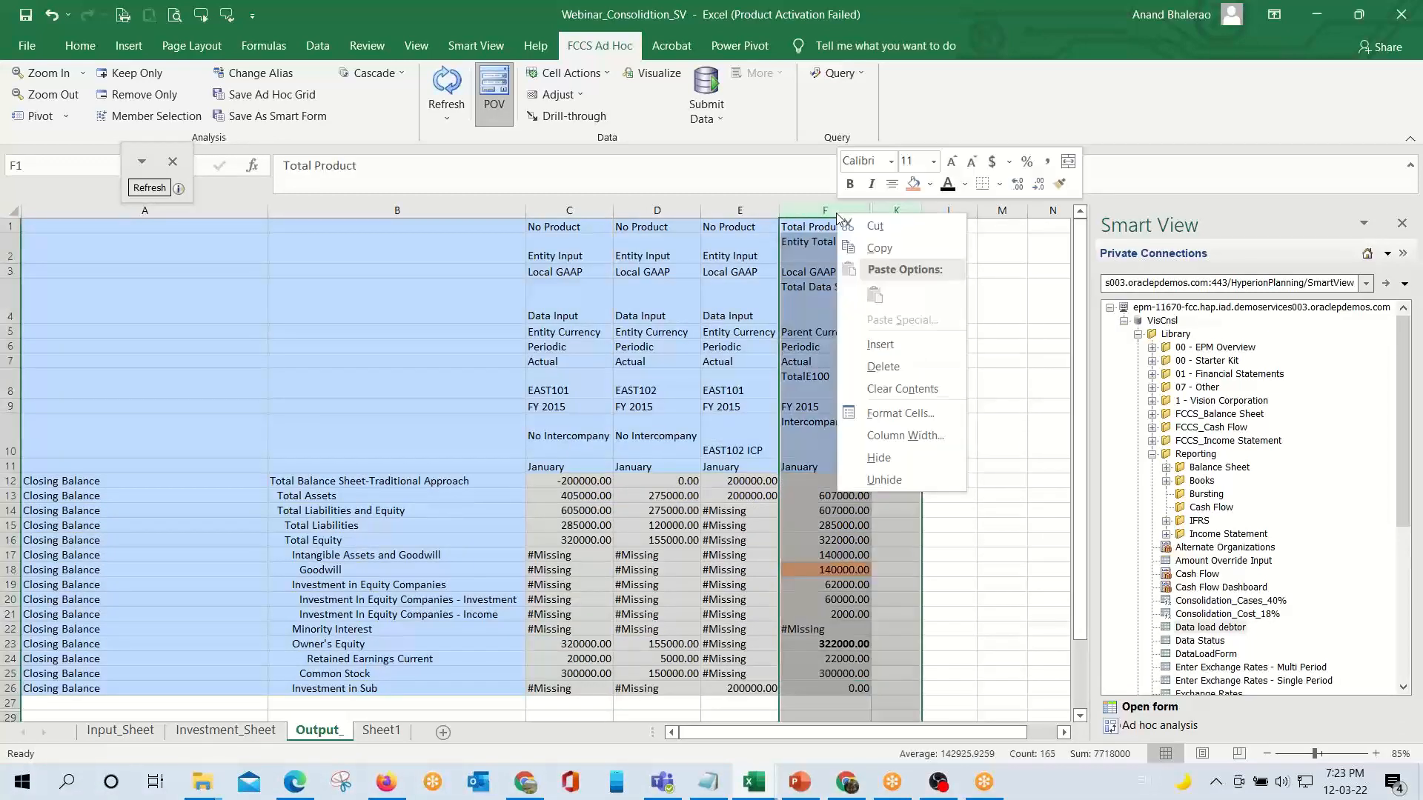
{"action": "left_click", "coordinate": [882, 481]}
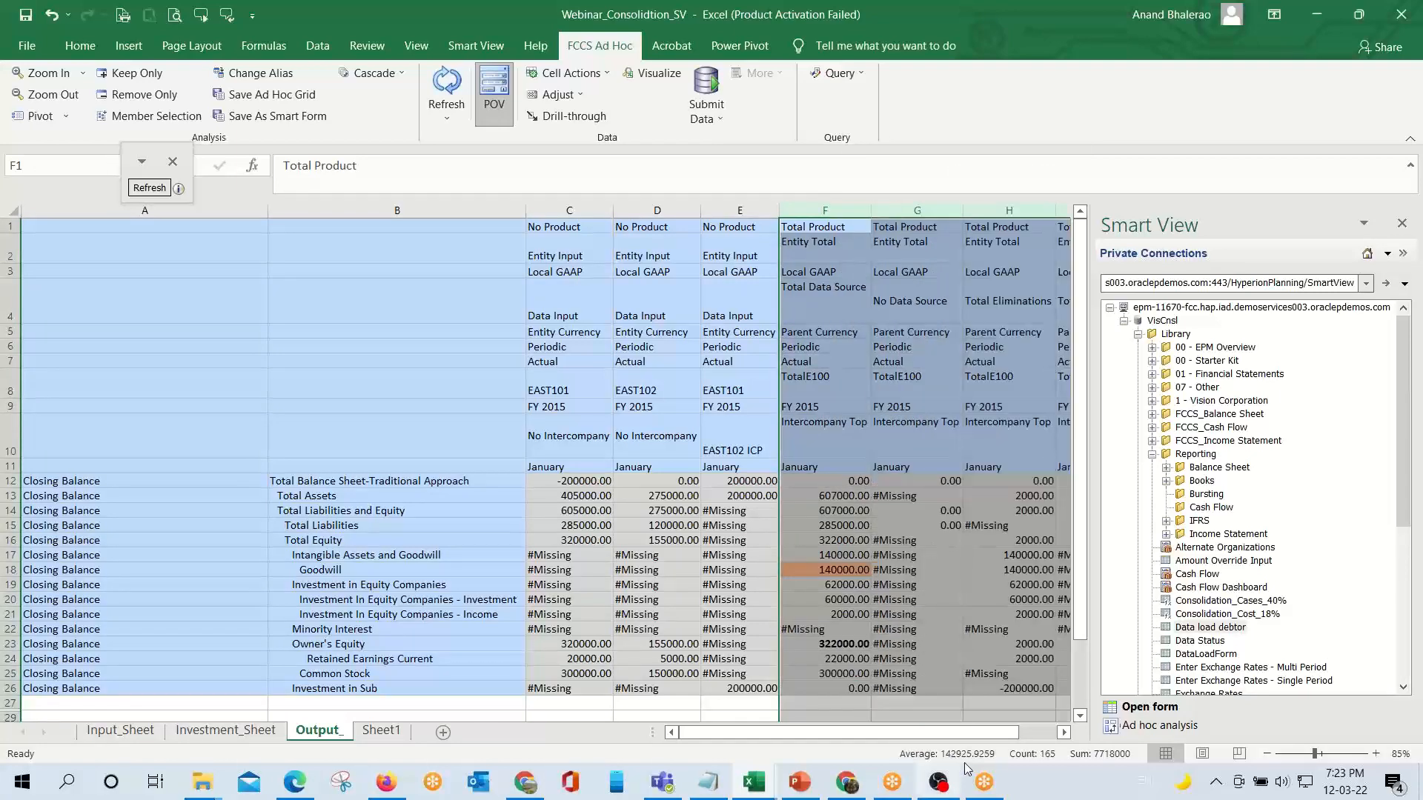
Narrow columns A and B on the Output_ sheet so more of the data source columns fit in view.
{"action": "left_click", "coordinate": [1064, 732]}
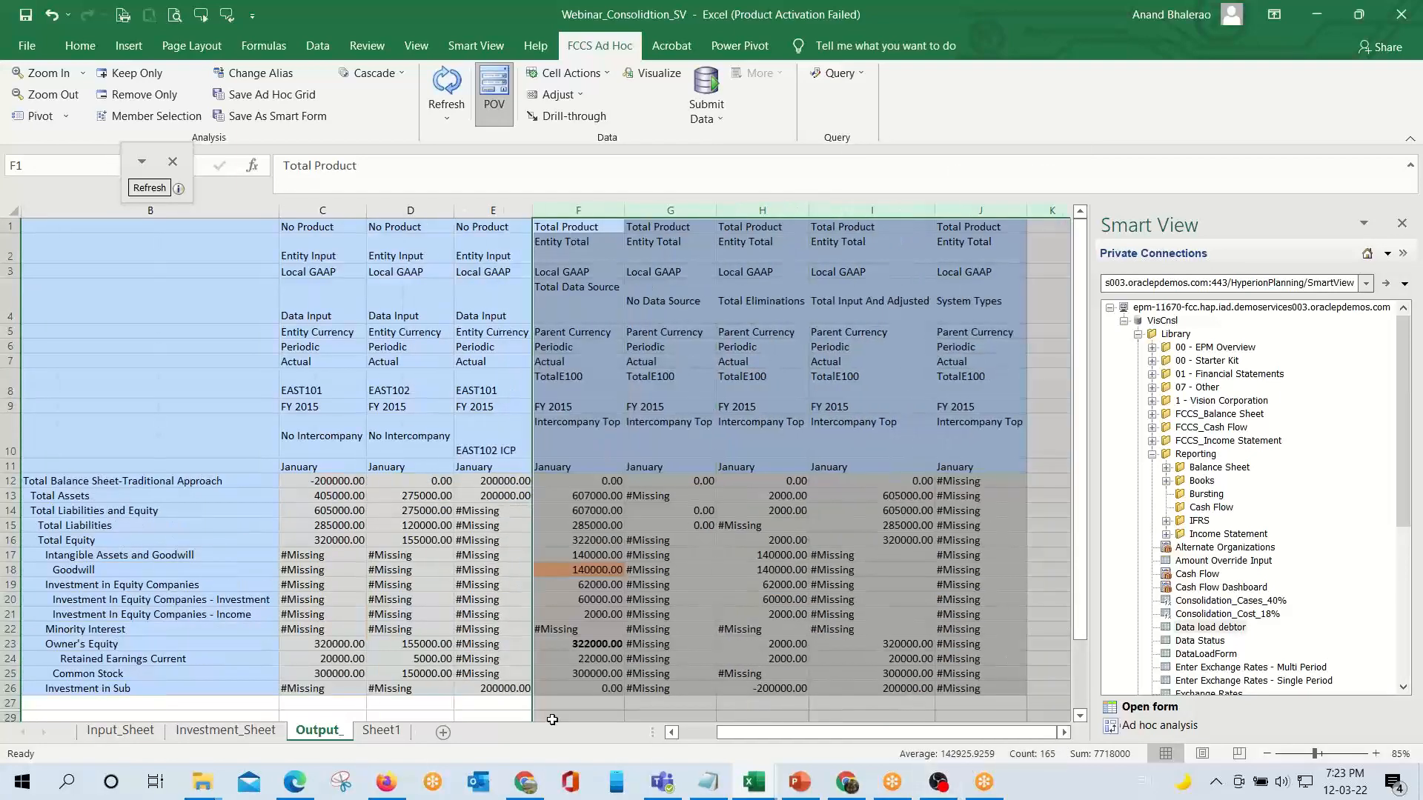
{"action": "left_click", "coordinate": [585, 732]}
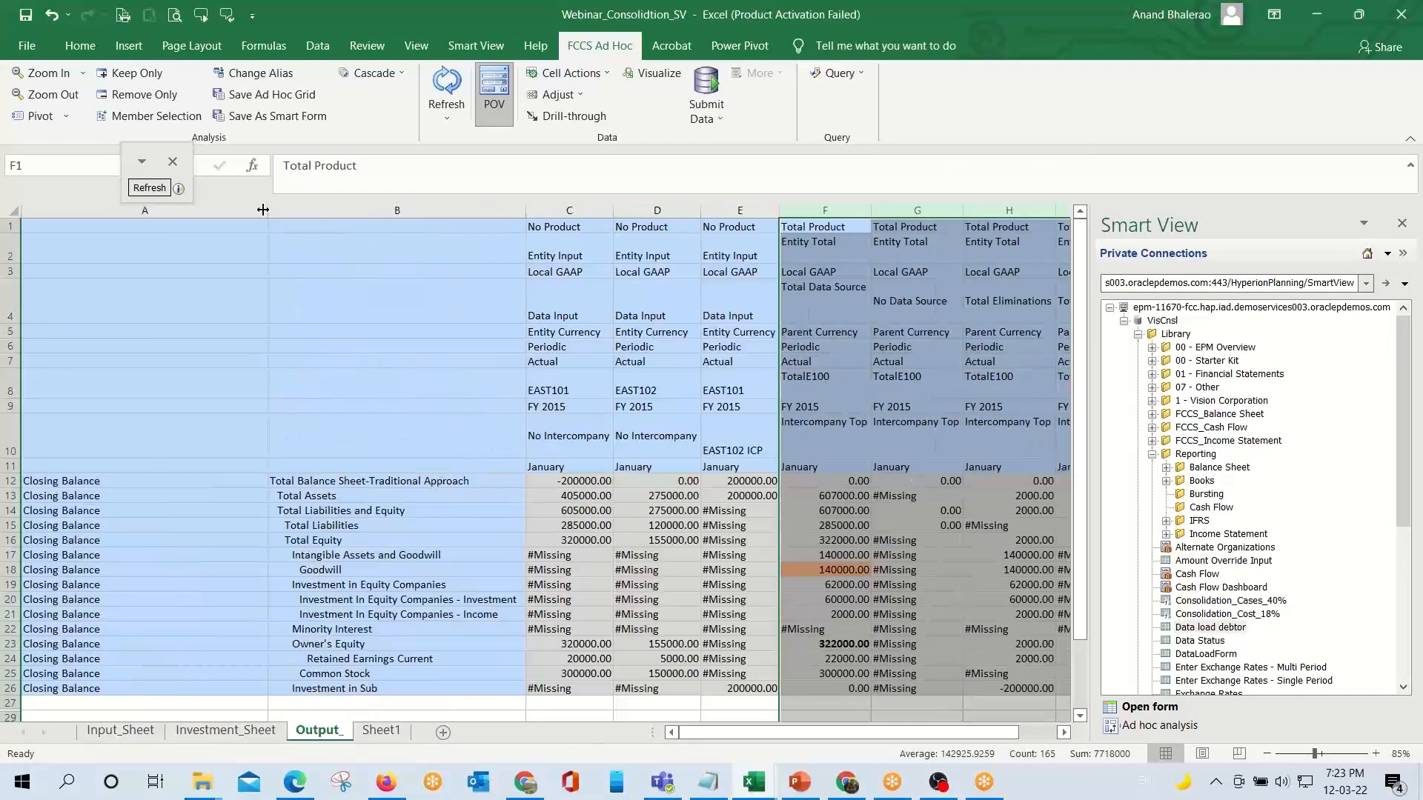
{"action": "left_click_drag", "start_coordinate": [260, 205], "coordinate": [129, 210]}
{"action": "left_click_drag", "start_coordinate": [376, 210], "coordinate": [300, 212]}
{"action": "left_click", "coordinate": [1064, 733]}
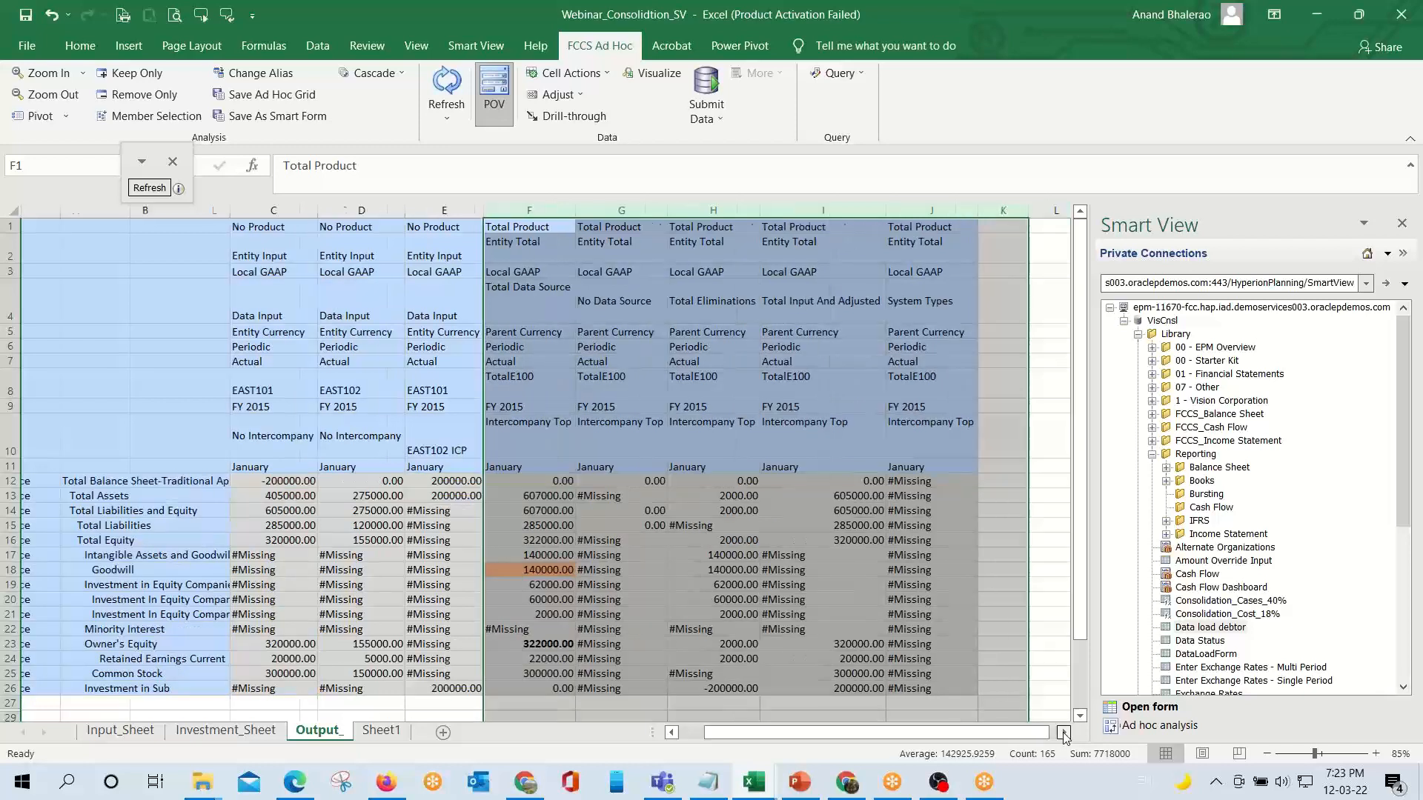
Delete the System Types column J from the Output_ sheet.
{"action": "left_click", "coordinate": [689, 511]}
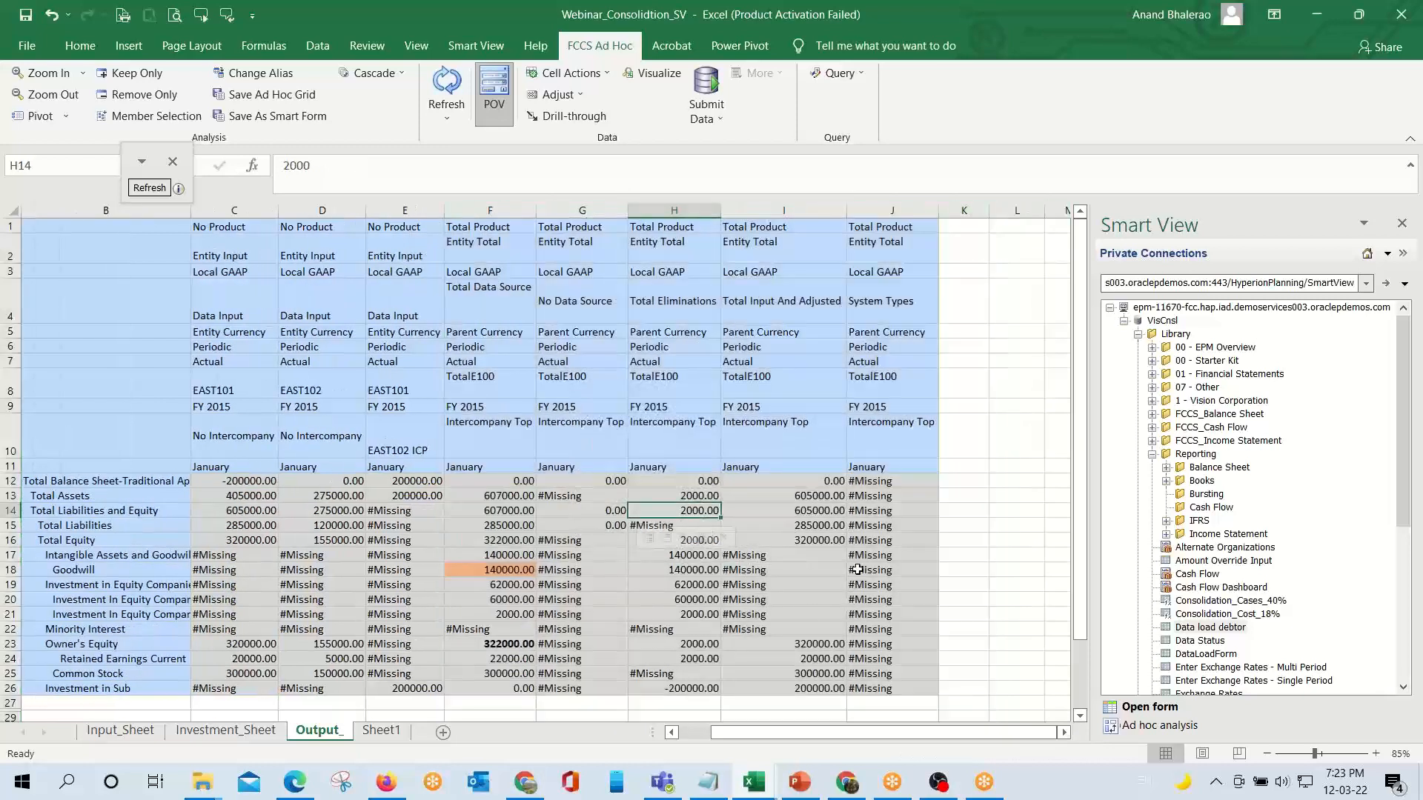
{"action": "left_click", "coordinate": [780, 209]}
{"action": "left_click", "coordinate": [885, 215]}
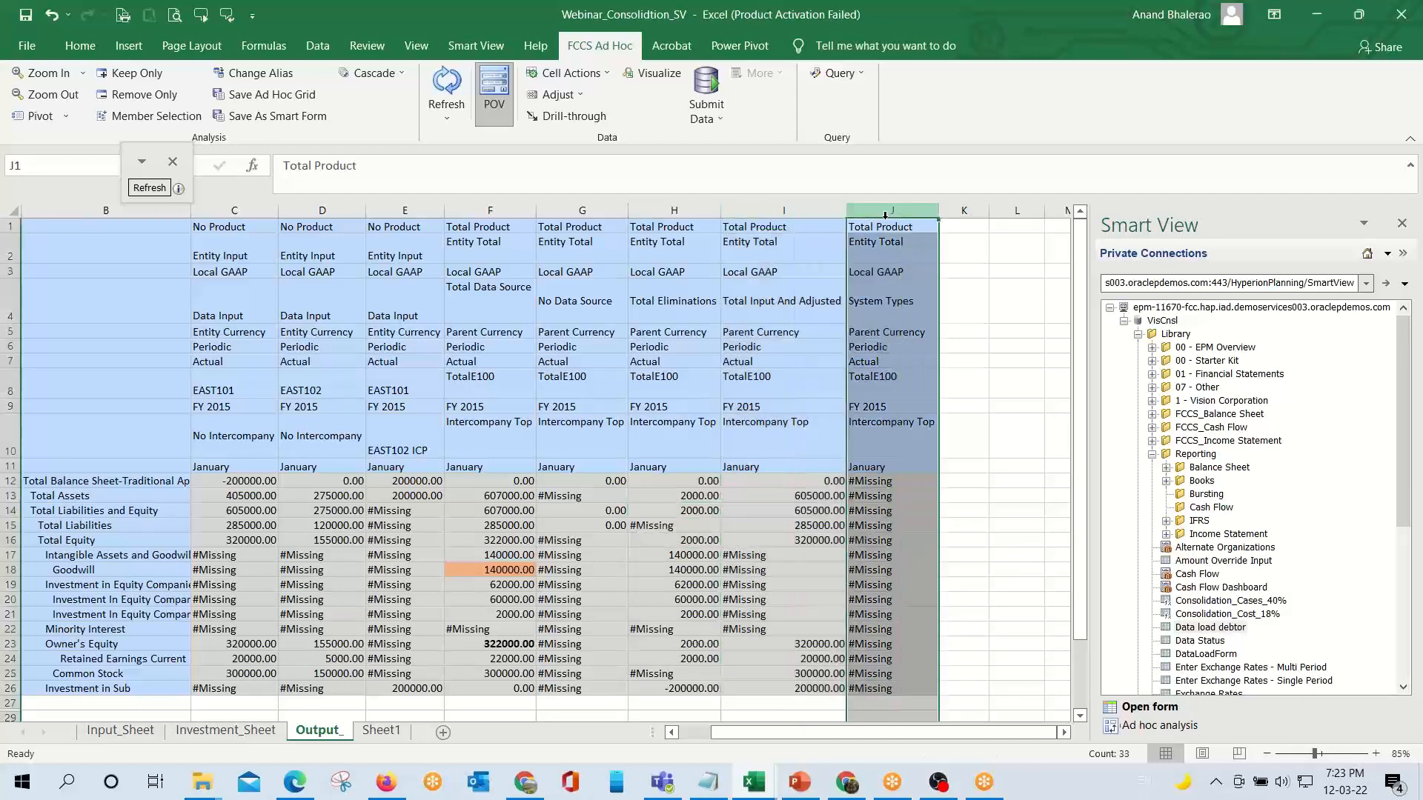
{"action": "right_click", "coordinate": [887, 212]}
{"action": "left_click", "coordinate": [922, 368]}
{"action": "left_click", "coordinate": [820, 494]}
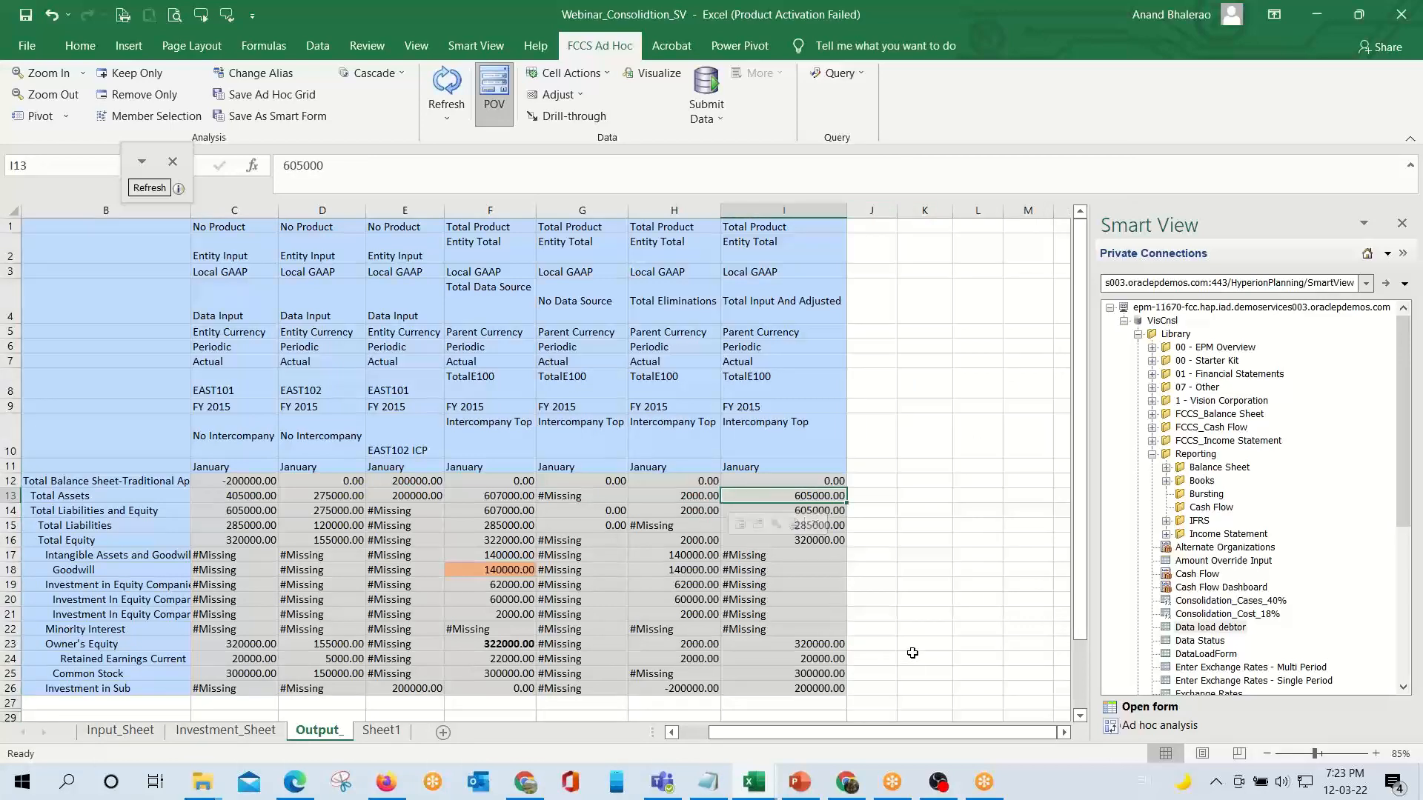
Compare the Investment in Sub amounts in row 26 under Total Eliminations and Total Input And Adjusted.
{"action": "scroll", "coordinate": [771, 584], "scroll_direction": "down", "scroll_amount": 2}
{"action": "left_click_drag", "start_coordinate": [676, 556], "coordinate": [775, 556]}
{"action": "scroll", "coordinate": [878, 486], "scroll_direction": "up", "scroll_amount": 2}
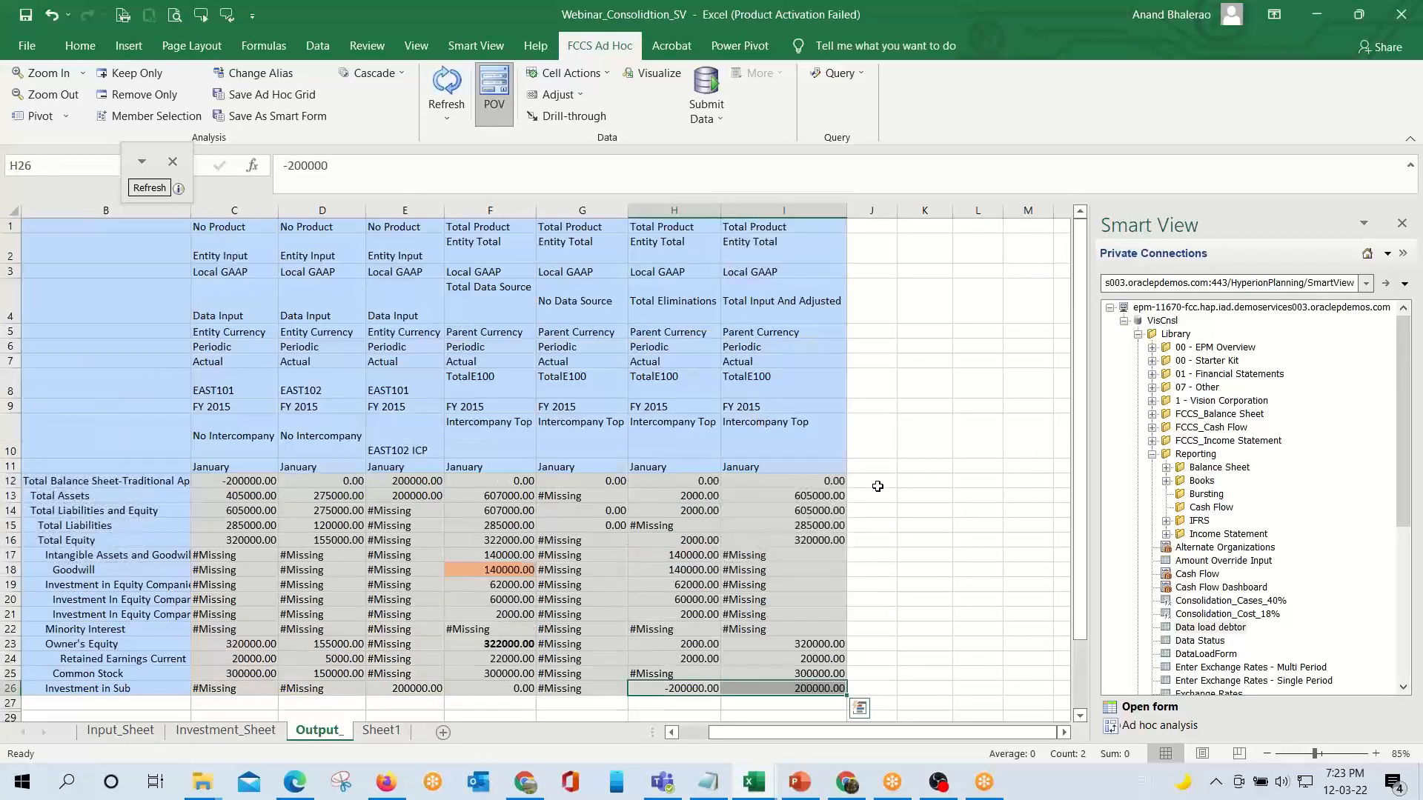
Make the Total Input And Adjusted header in I4 bold.
{"action": "left_click", "coordinate": [775, 305]}
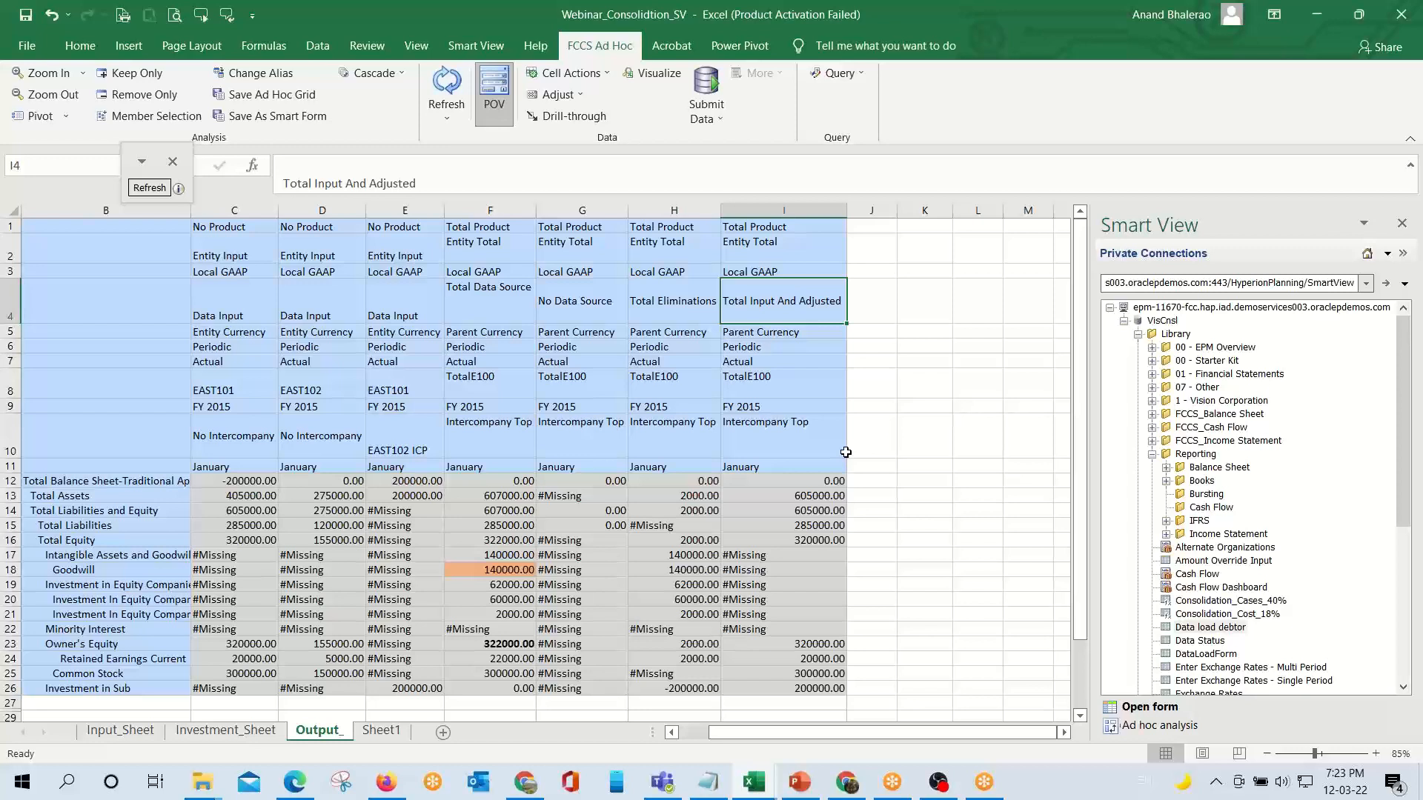
{"action": "left_click", "coordinate": [78, 48]}
{"action": "left_click", "coordinate": [169, 110]}
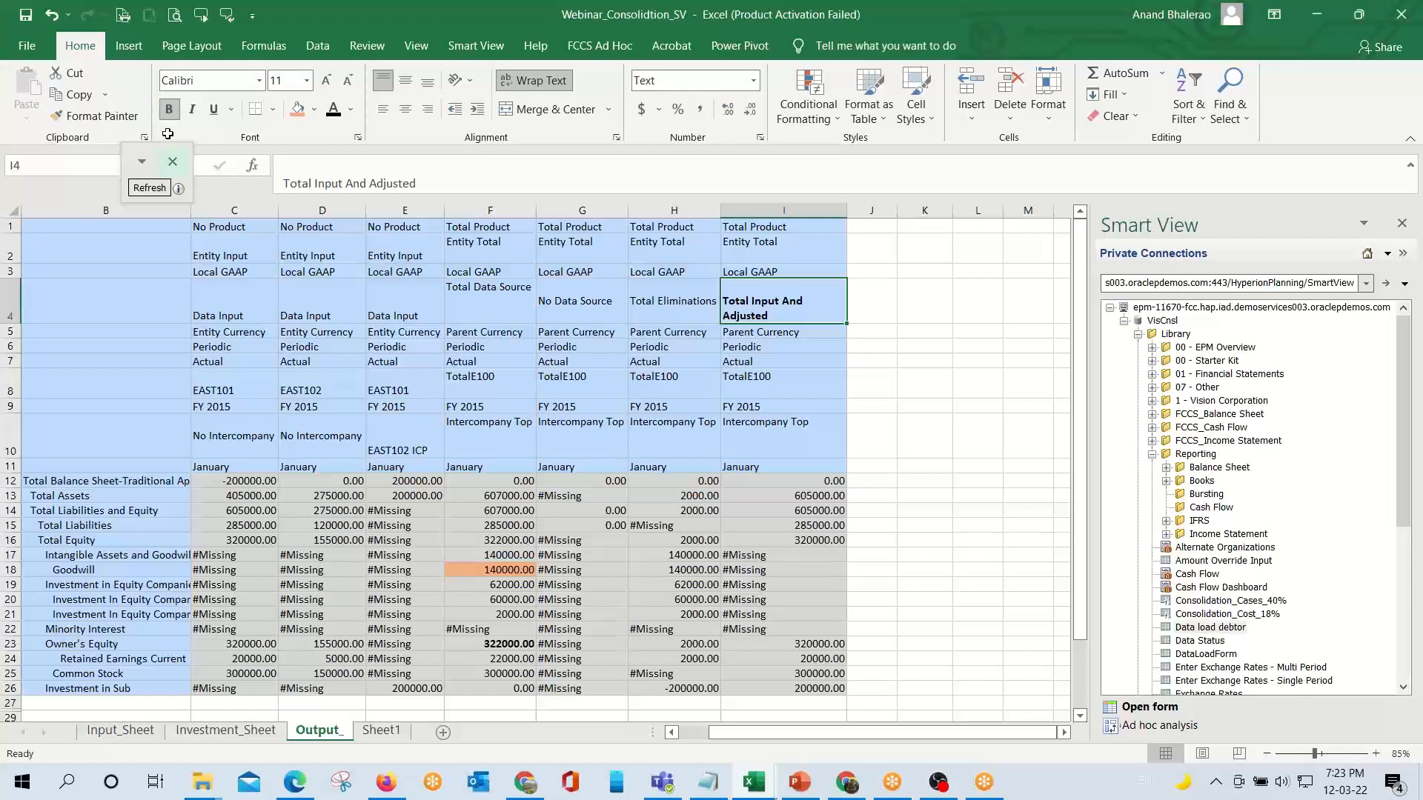
Check that TotalE100's Total Assets in F13 reconciles with its eliminations and input amounts in H13 and I13.
{"action": "left_click", "coordinate": [814, 497]}
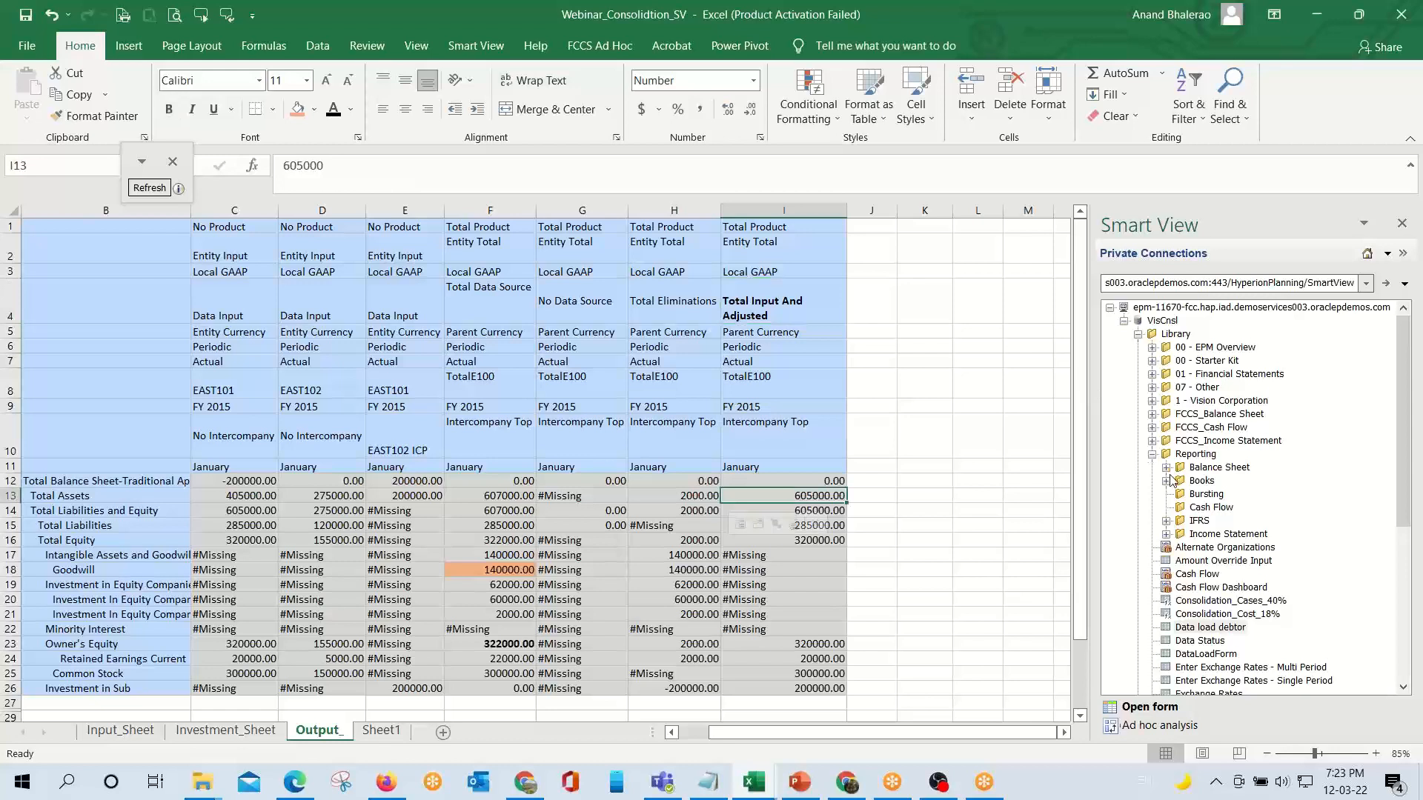
{"action": "key", "text": "Left"}
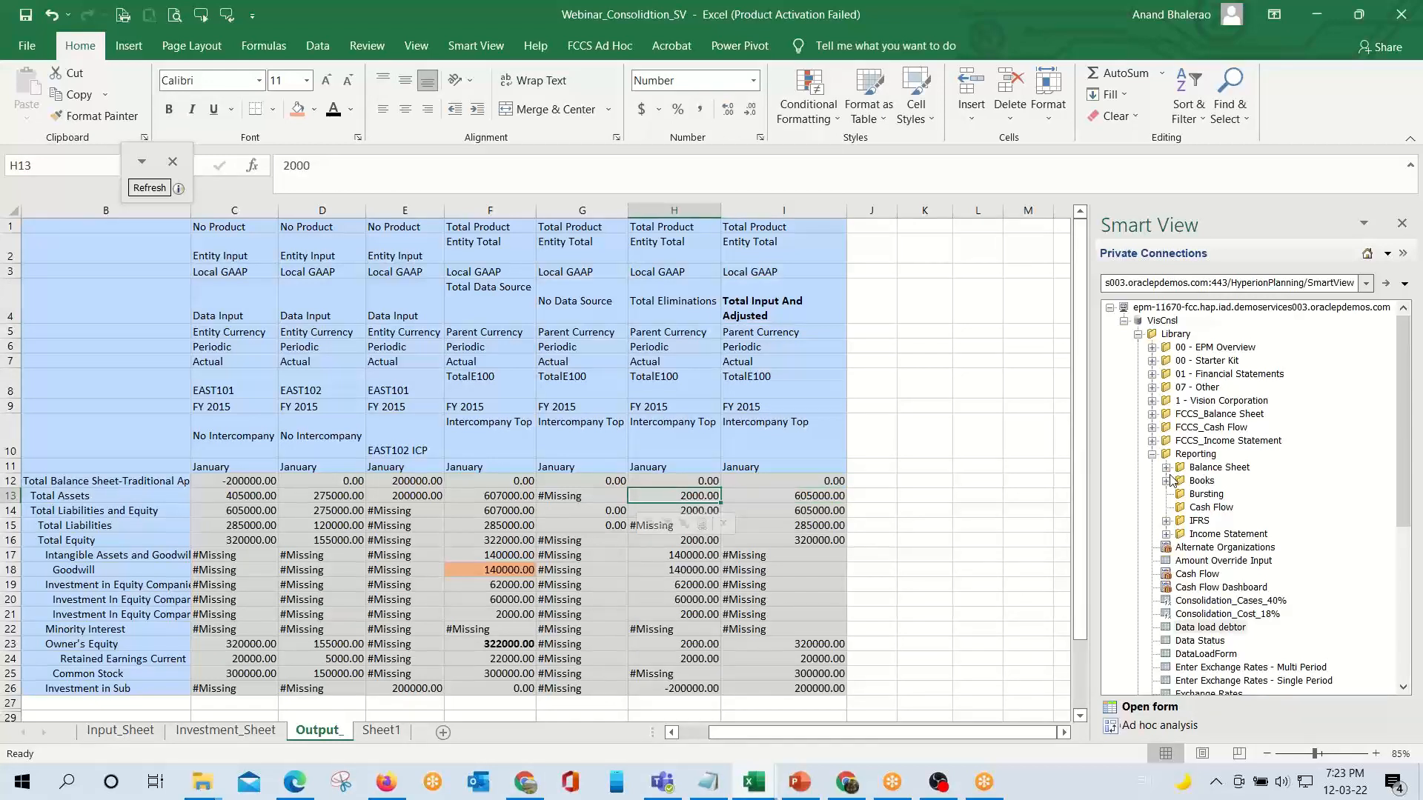
{"action": "key", "text": "shift+Right"}
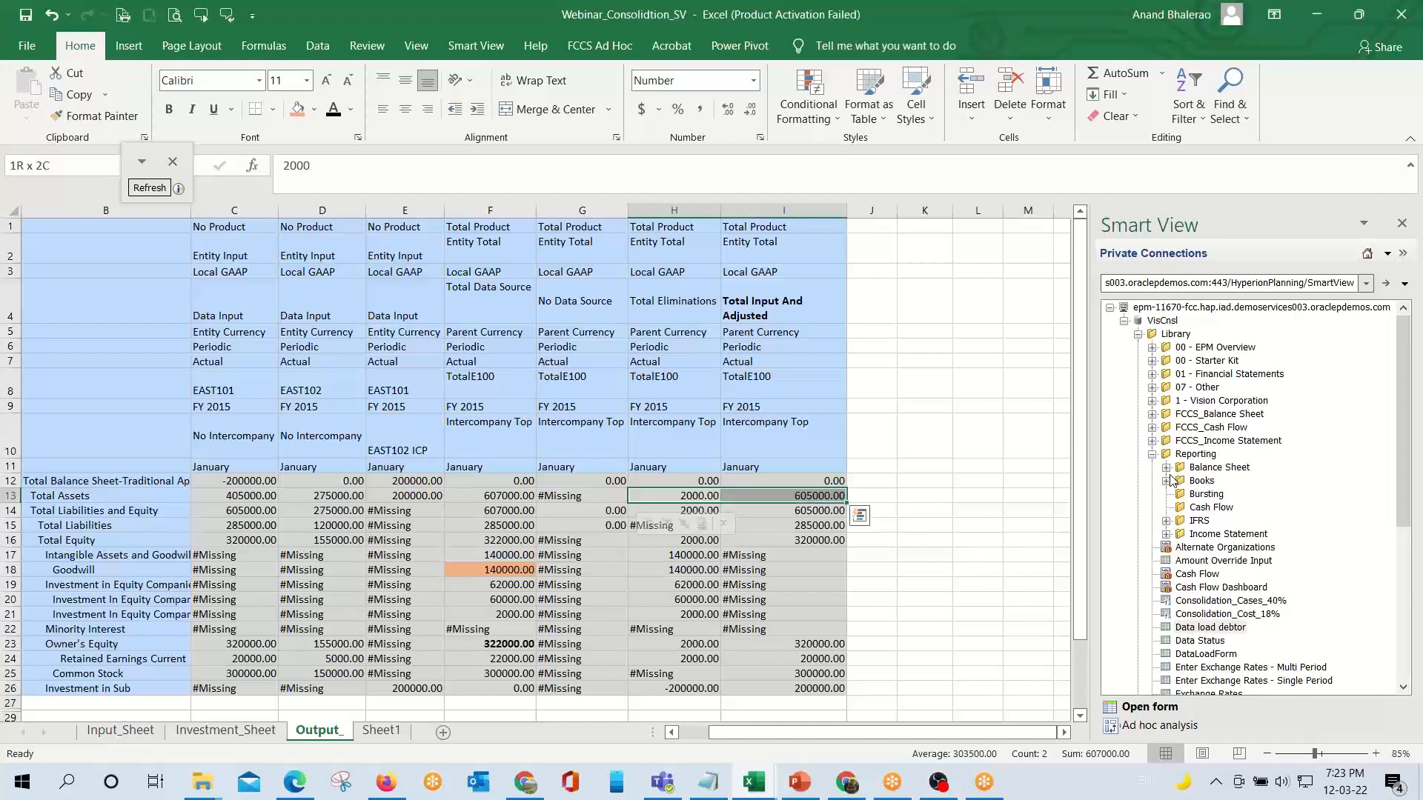
{"action": "key", "text": "Left"}
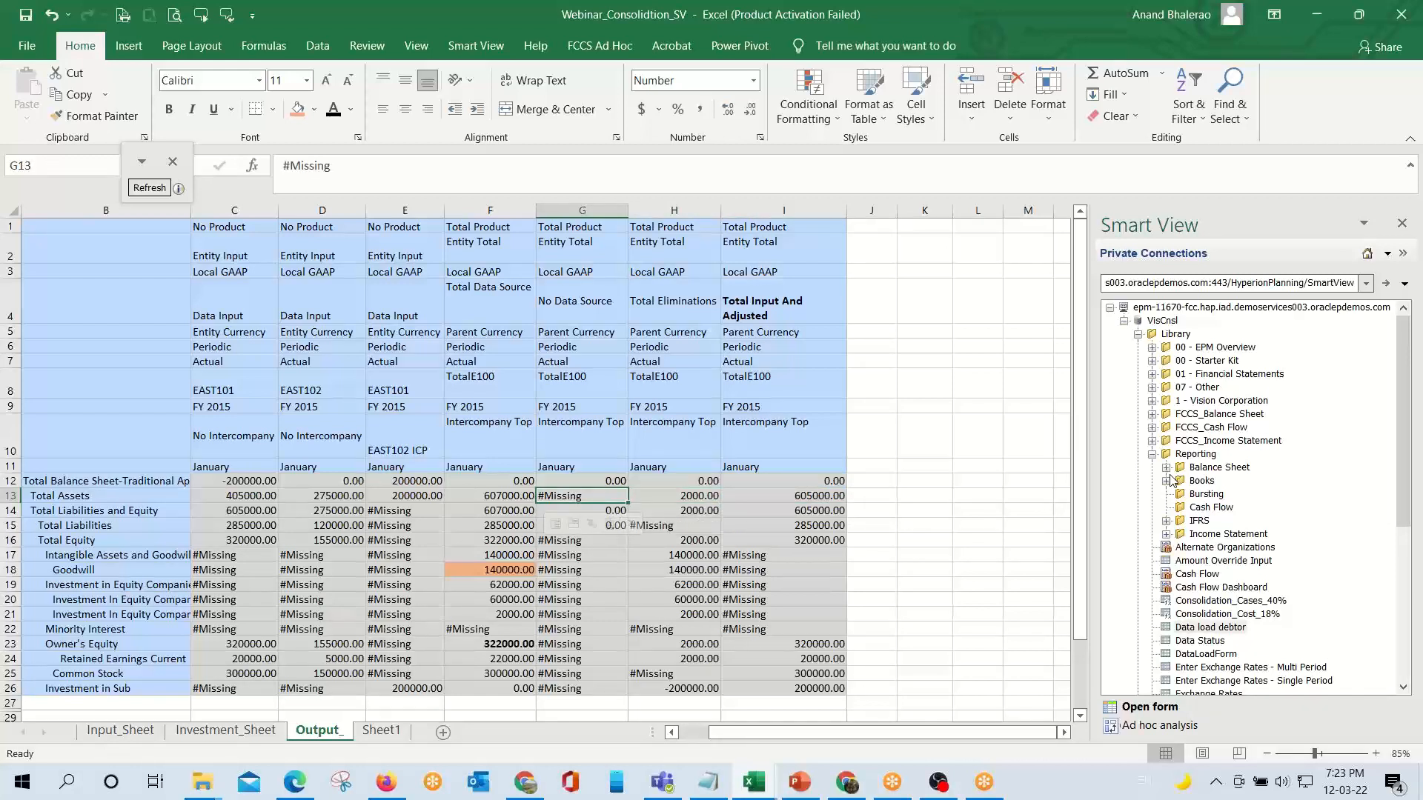
{"action": "key", "text": "Left"}
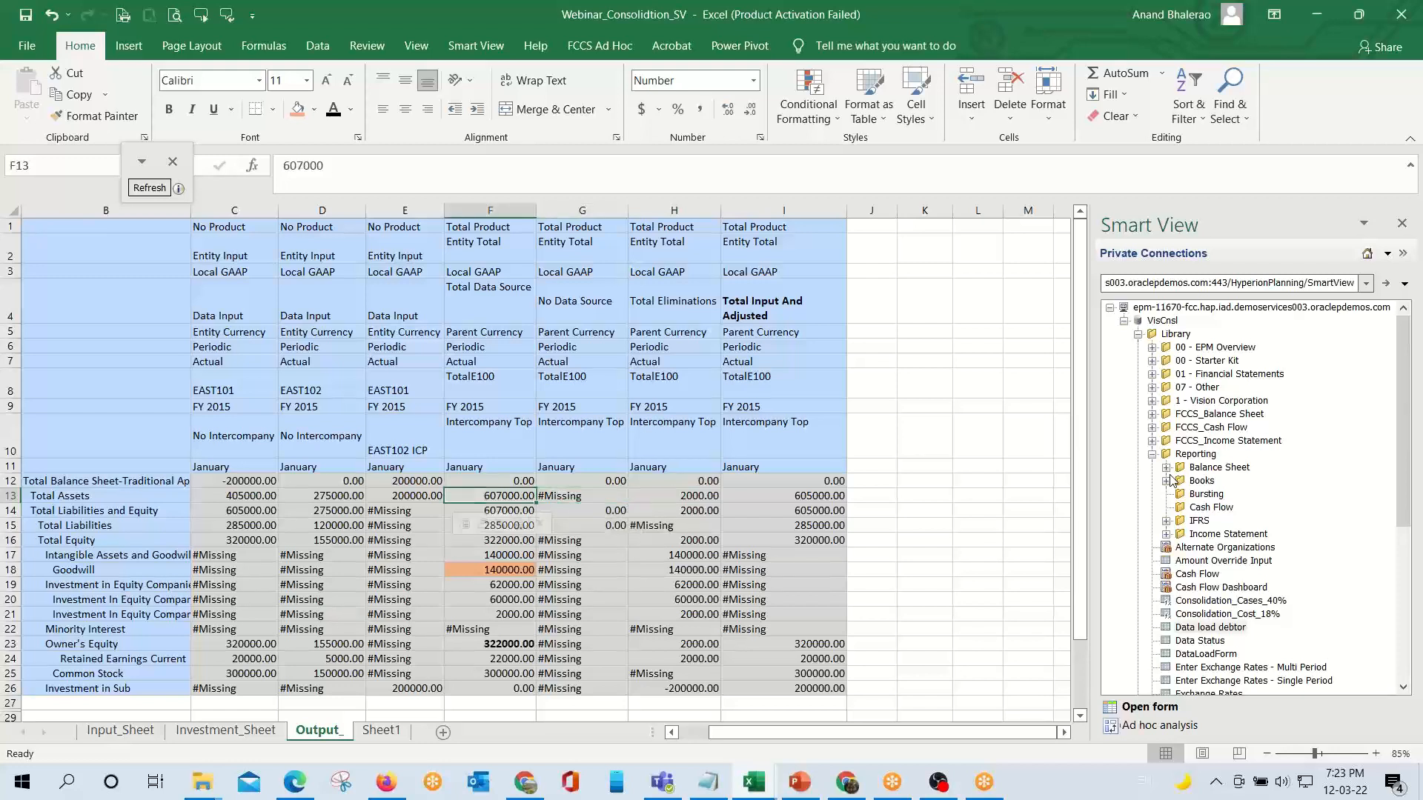
{"action": "key", "text": "Right"}
{"action": "key", "text": "Right"}
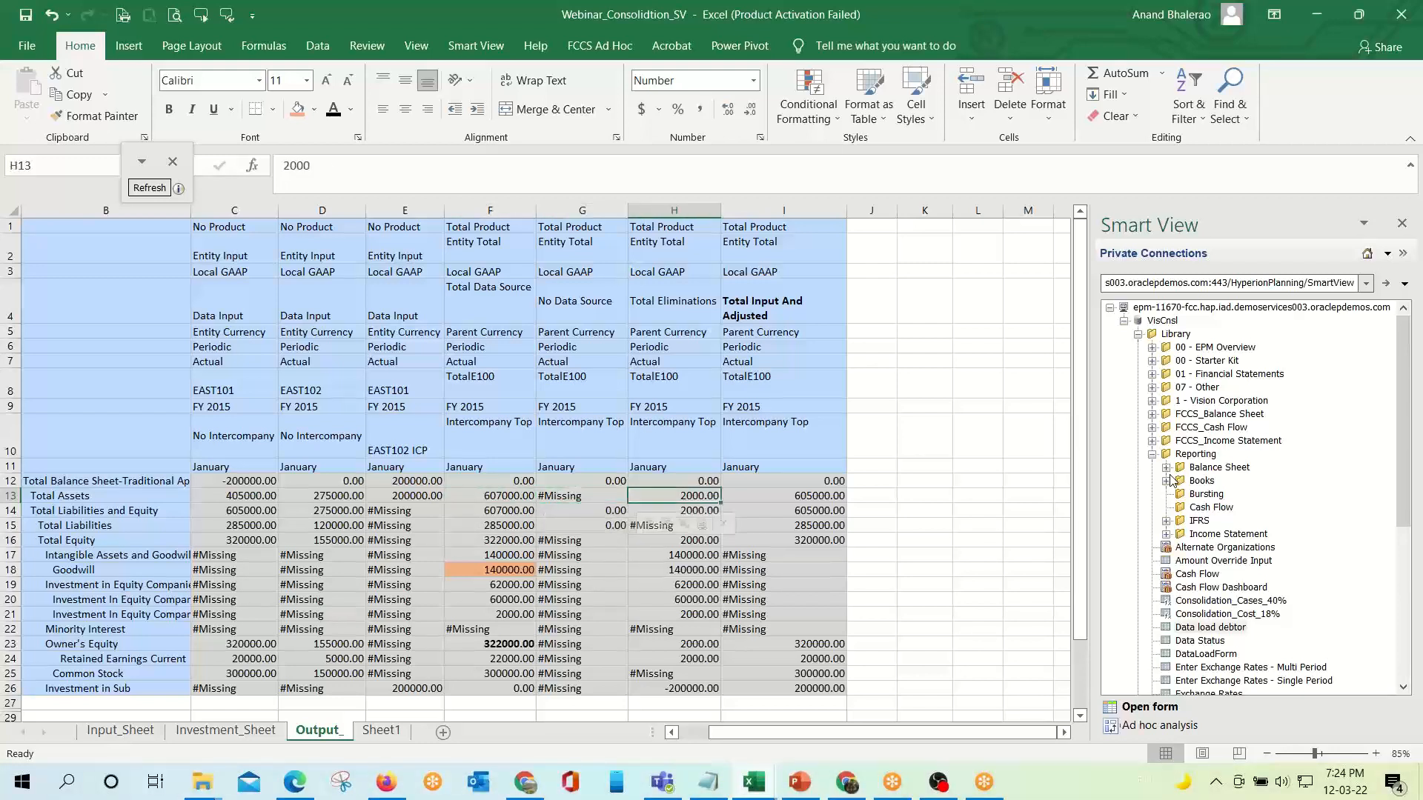
Review Total Liabilities and Equity, Total Liabilities and Total Equity under Total Eliminations and Total Input And Adjusted.
{"action": "key", "text": "Down"}
{"action": "key", "text": "Right"}
{"action": "key", "text": "Down"}
{"action": "key", "text": "Down"}
{"action": "key", "text": "Up"}
{"action": "key", "text": "Left"}
{"action": "key", "text": "Down"}
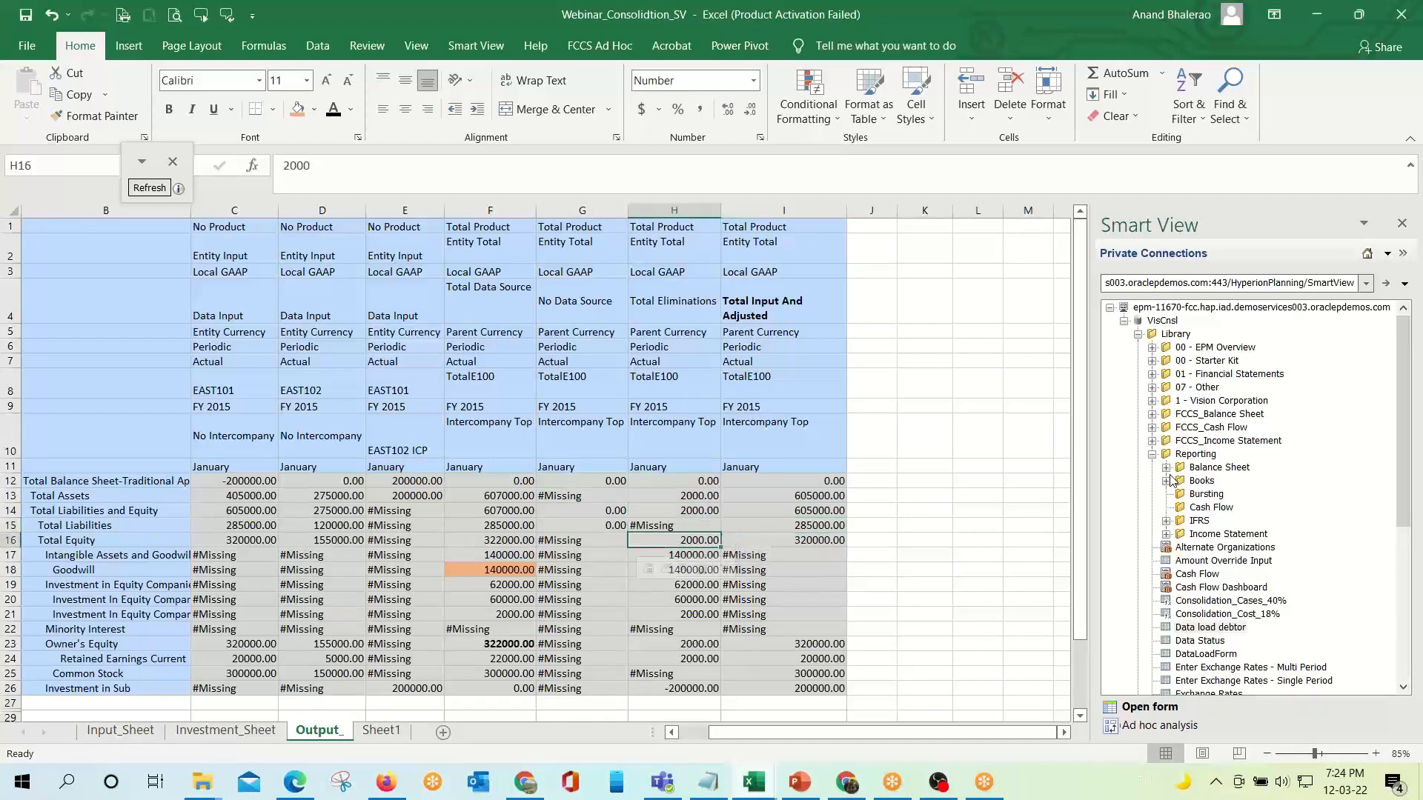
{"action": "key", "text": "Right"}
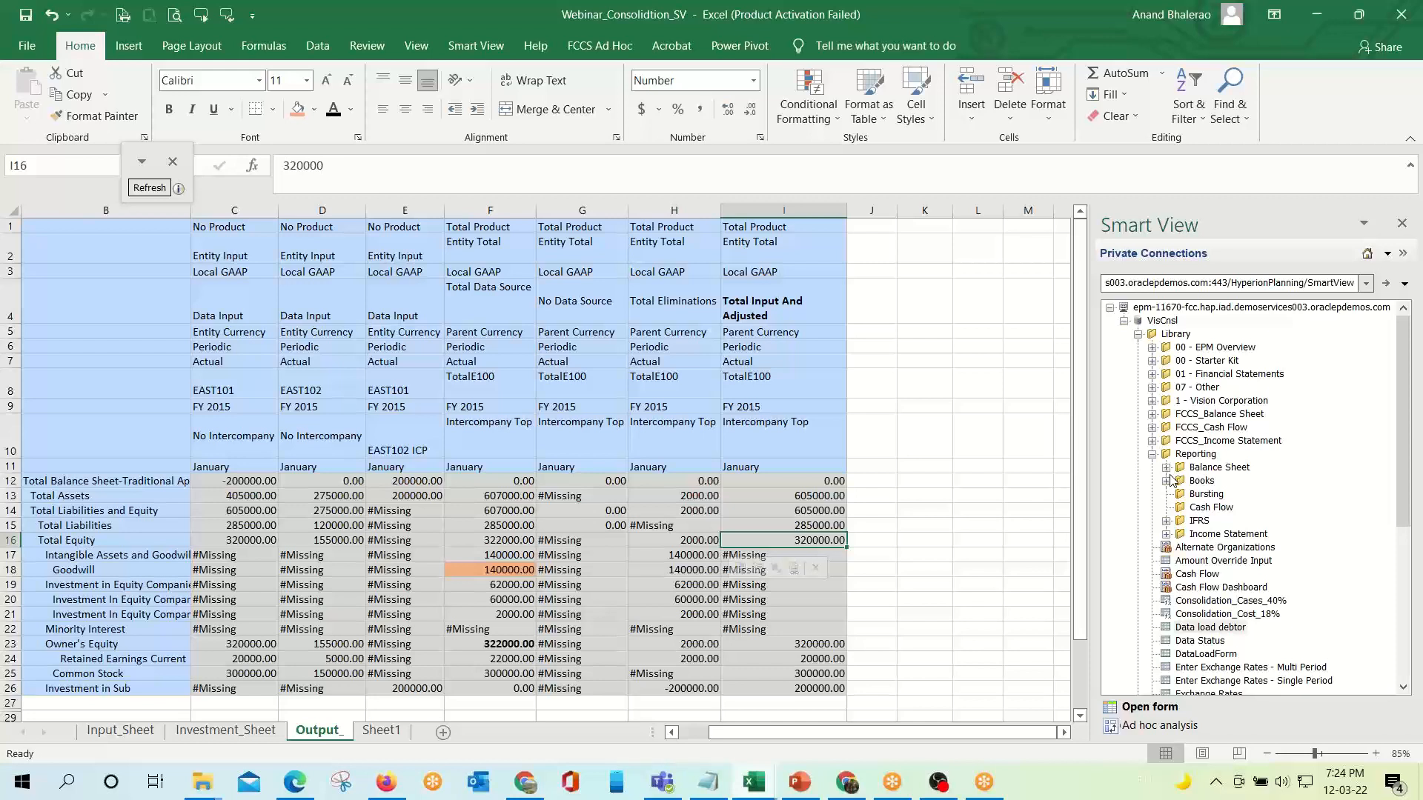
Review Common Stock in I25 and sum Retained Earnings Current across its elimination and input cells H24 and I24.
{"action": "scroll", "coordinate": [852, 616], "scroll_direction": "down", "scroll_amount": 1}
{"action": "left_click", "coordinate": [816, 615]}
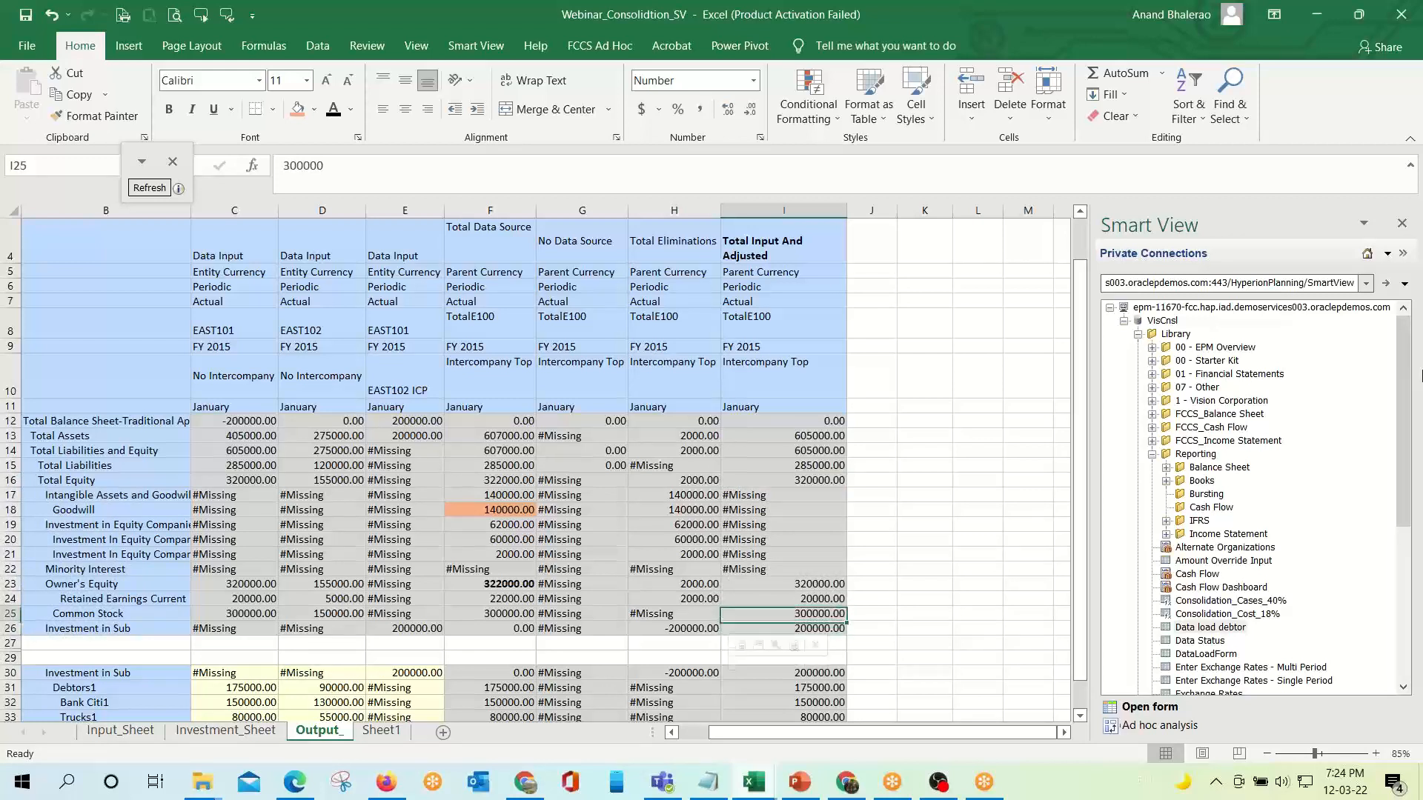
{"action": "key", "text": "Left"}
{"action": "key", "text": "Up"}
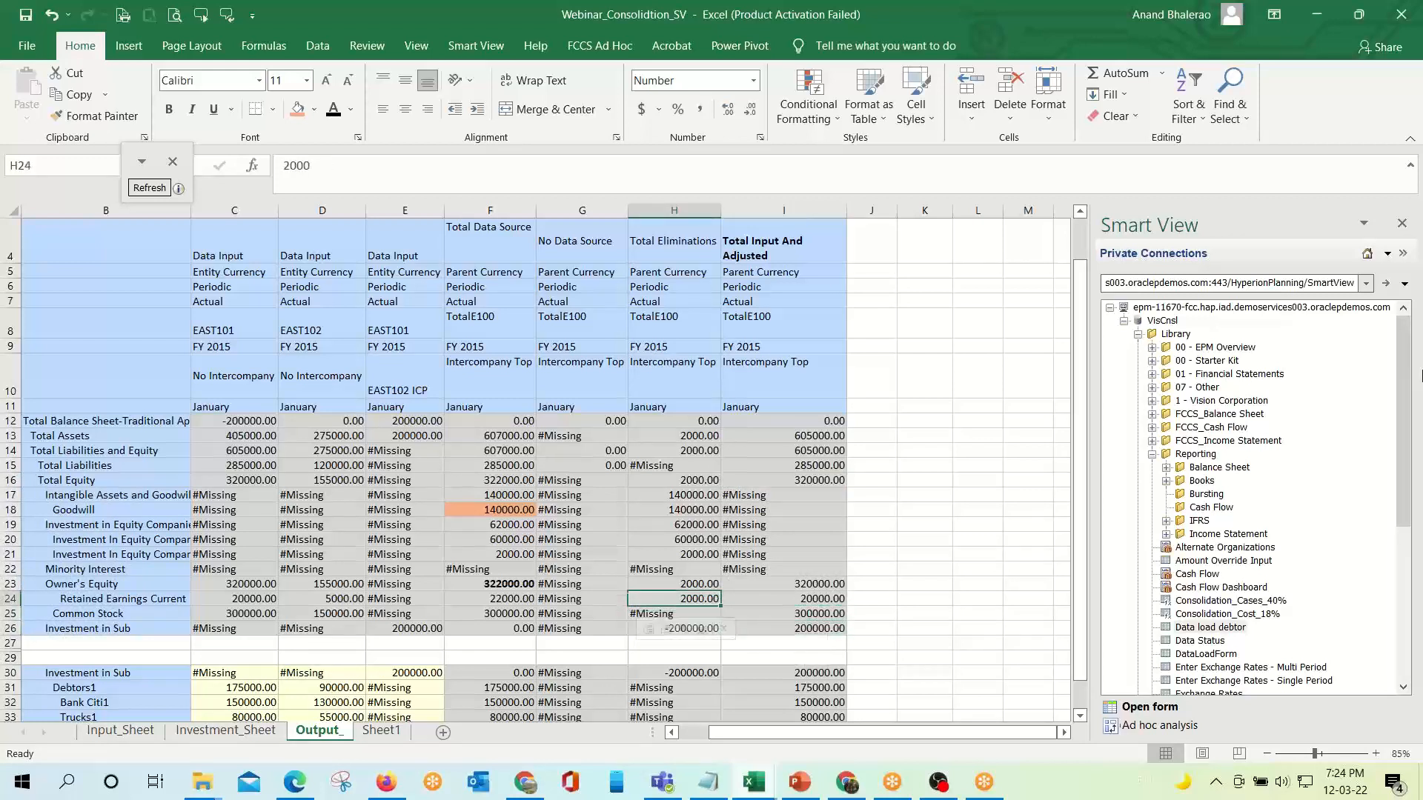
{"action": "key", "text": "Right"}
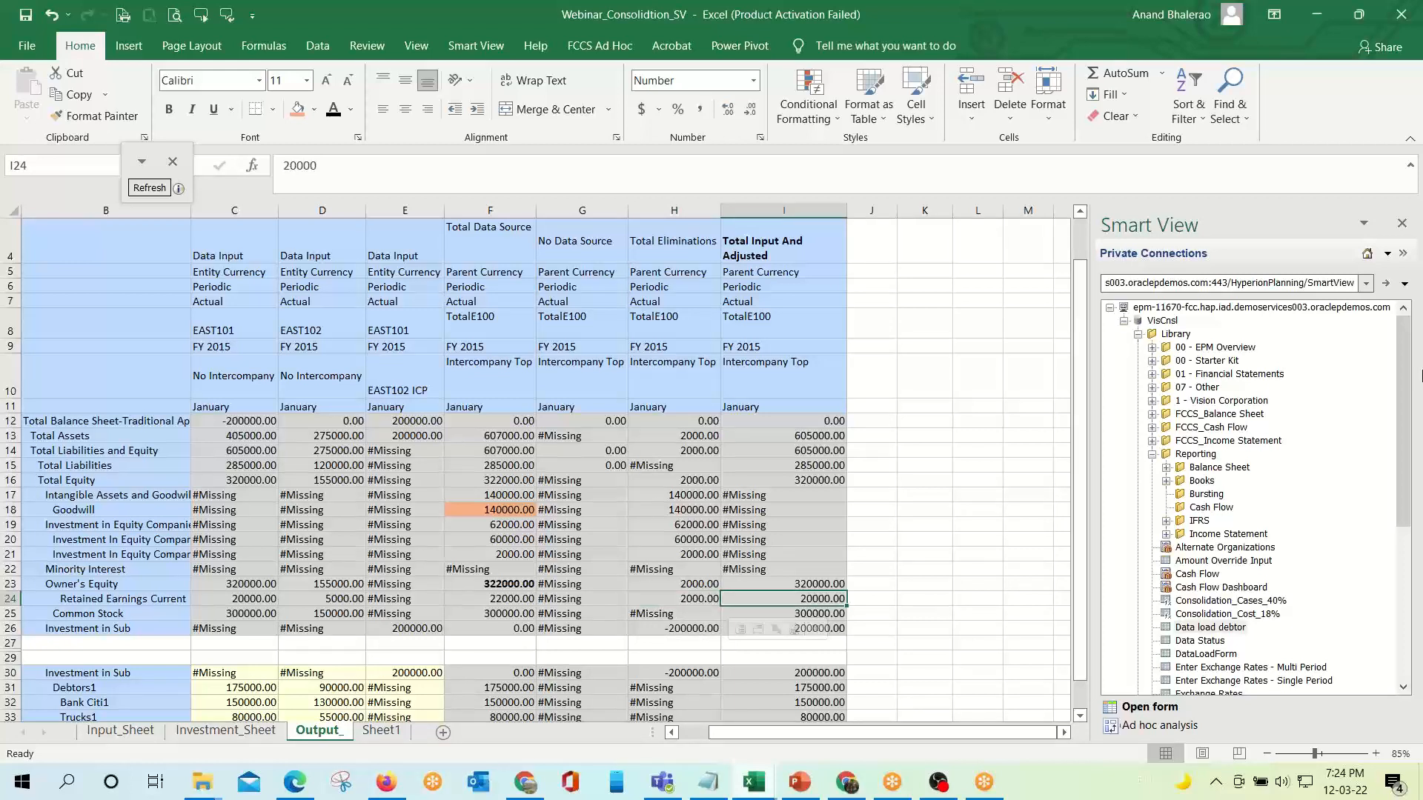
{"action": "key", "text": "Left"}
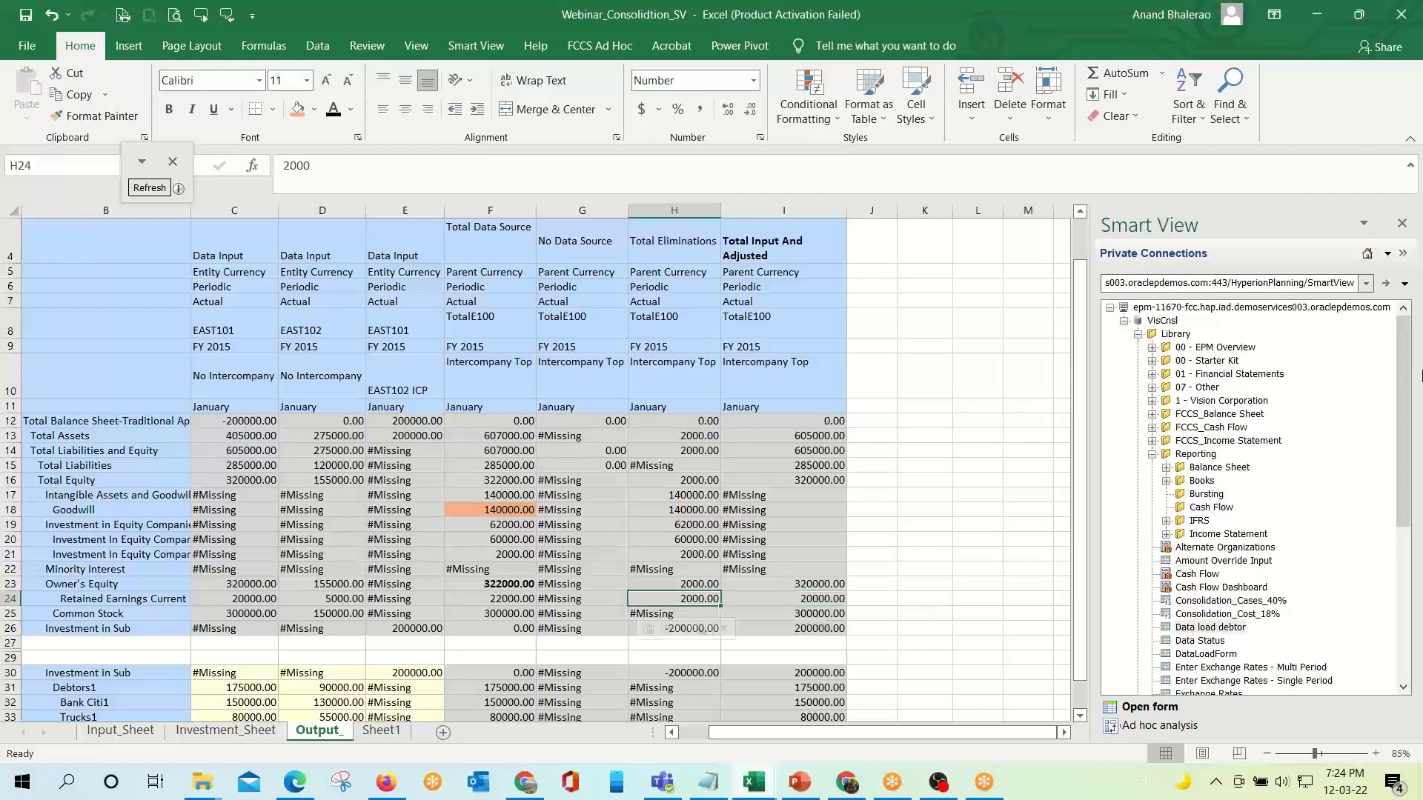
{"action": "key", "text": "Right"}
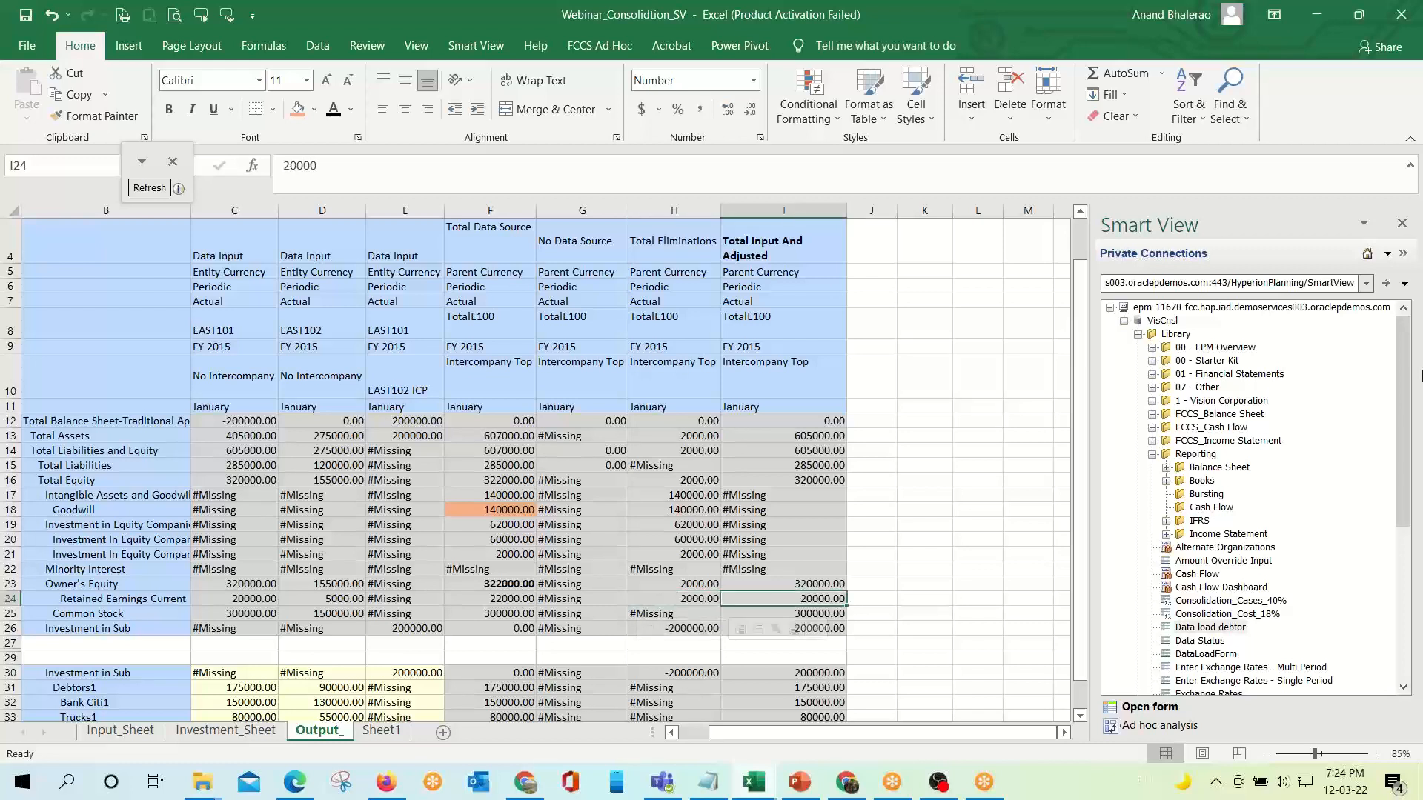
{"action": "key", "text": "shift+Left"}
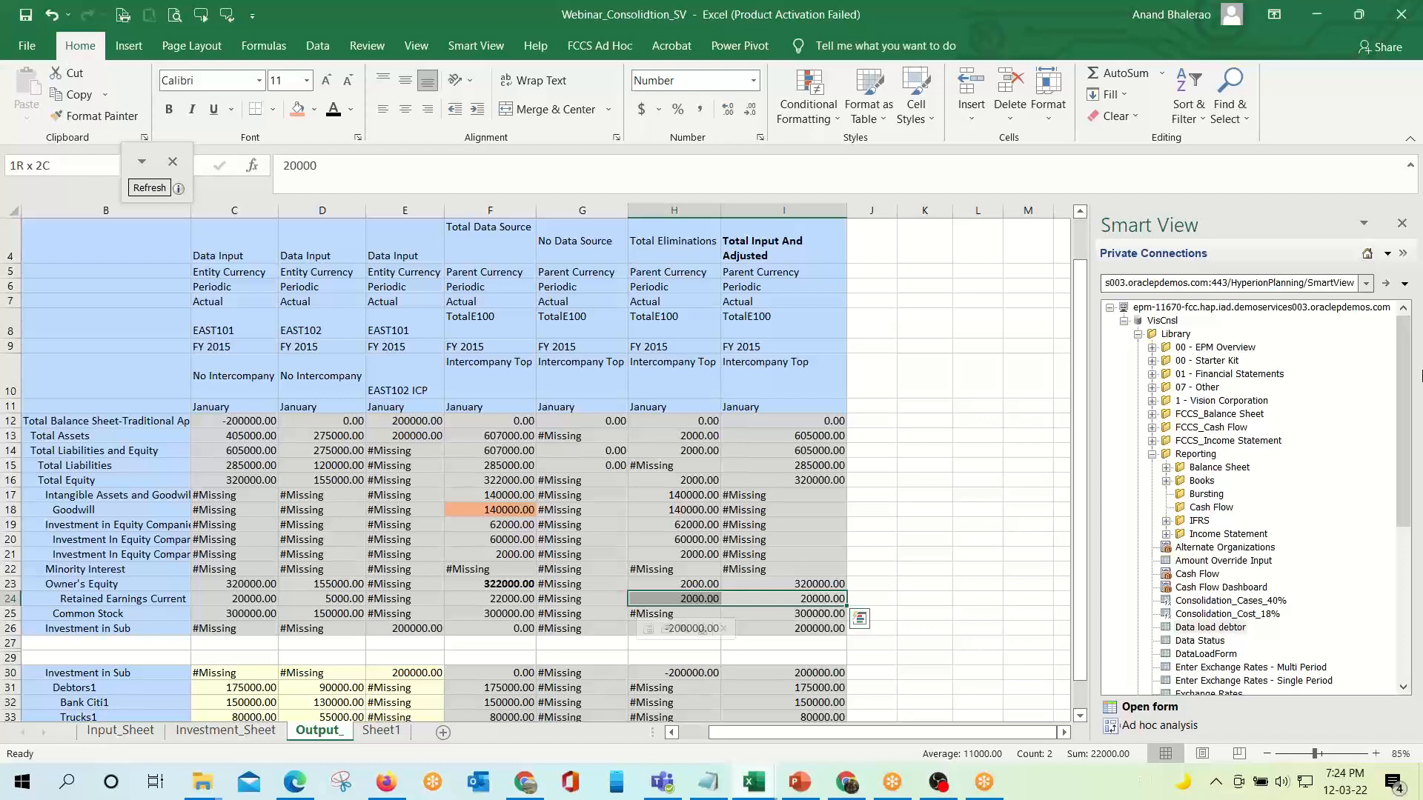
Make TotalE100's consolidated Retained Earnings Current value in F24 bold.
{"action": "key", "text": "Left"}
{"action": "key", "text": "Left"}
{"action": "key", "text": "Left"}
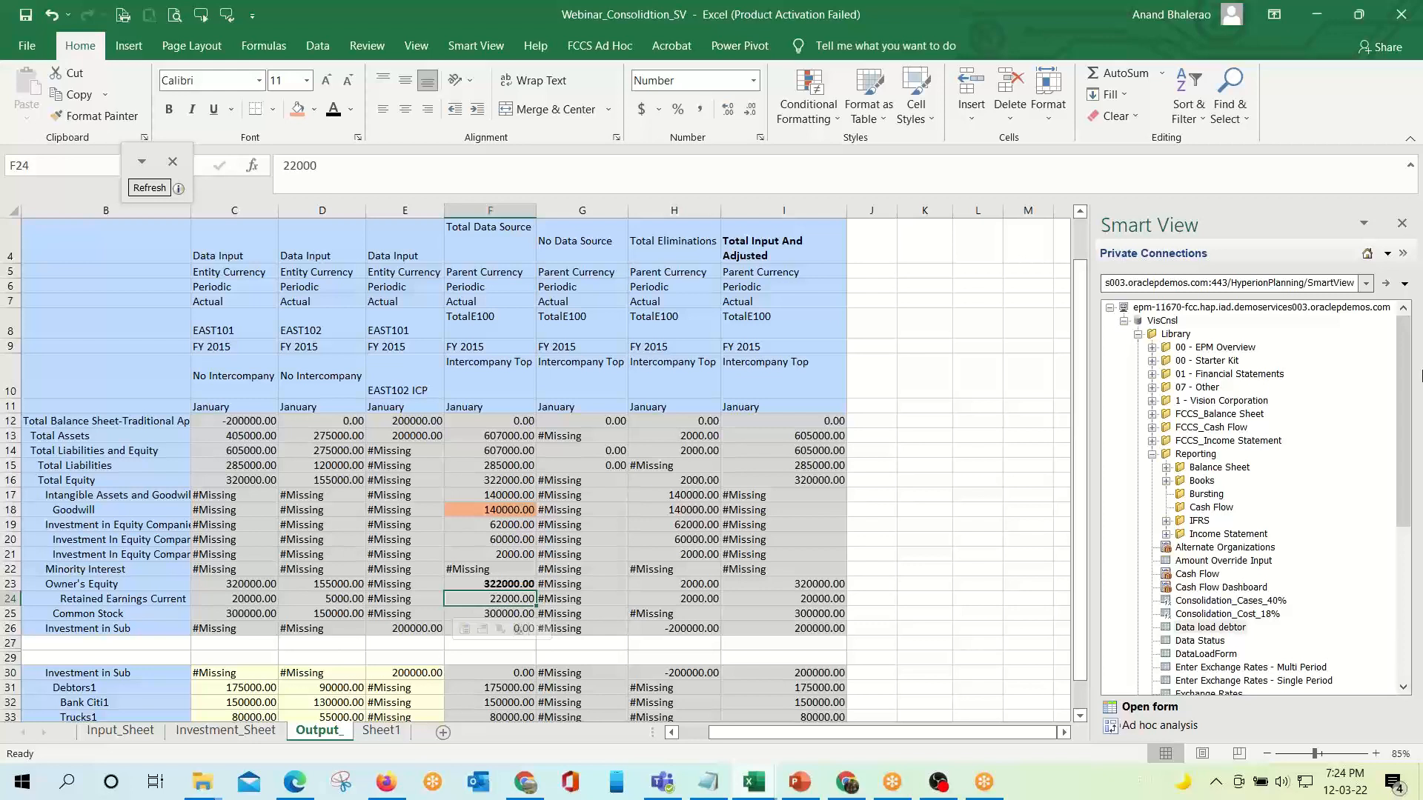
{"action": "key", "text": "ctrl+b"}
Check TotalE100's Investment in Sub in F26 against its input and elimination amounts in I26 and H26.
{"action": "key", "text": "Down"}
{"action": "key", "text": "Down"}
{"action": "key", "text": "Right"}
{"action": "key", "text": "Right"}
{"action": "key", "text": "Right"}
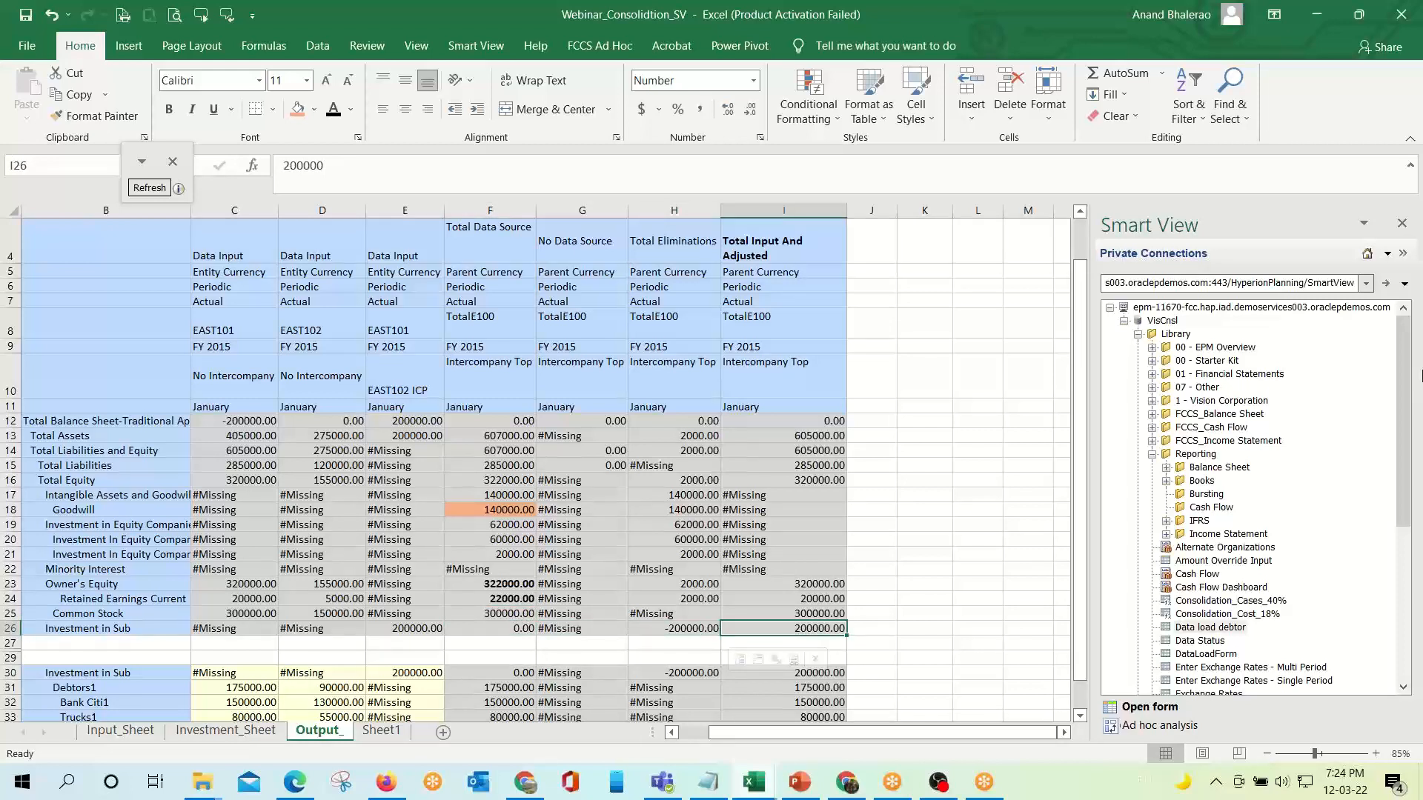
{"action": "key", "text": "shift+Left"}
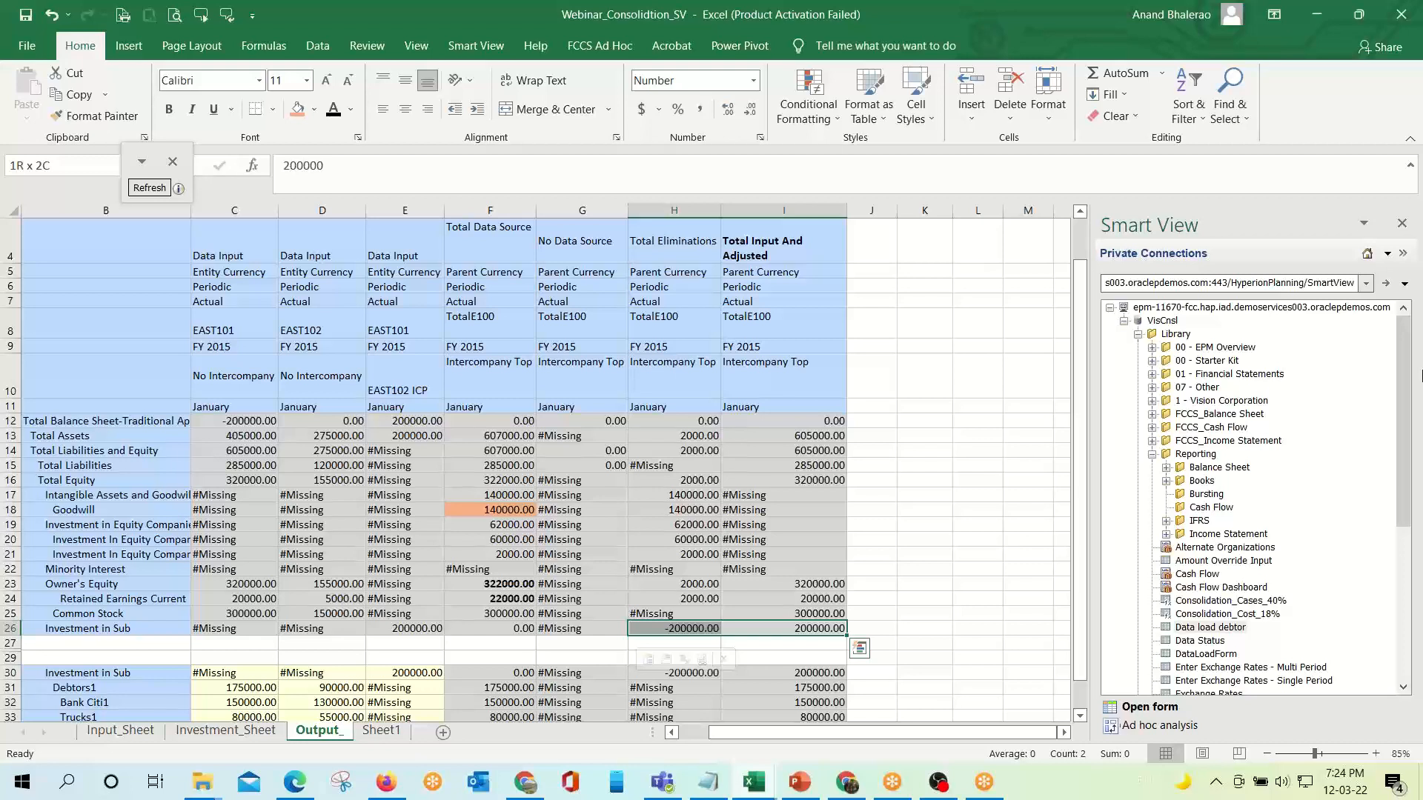
{"action": "left_click", "coordinate": [501, 630]}
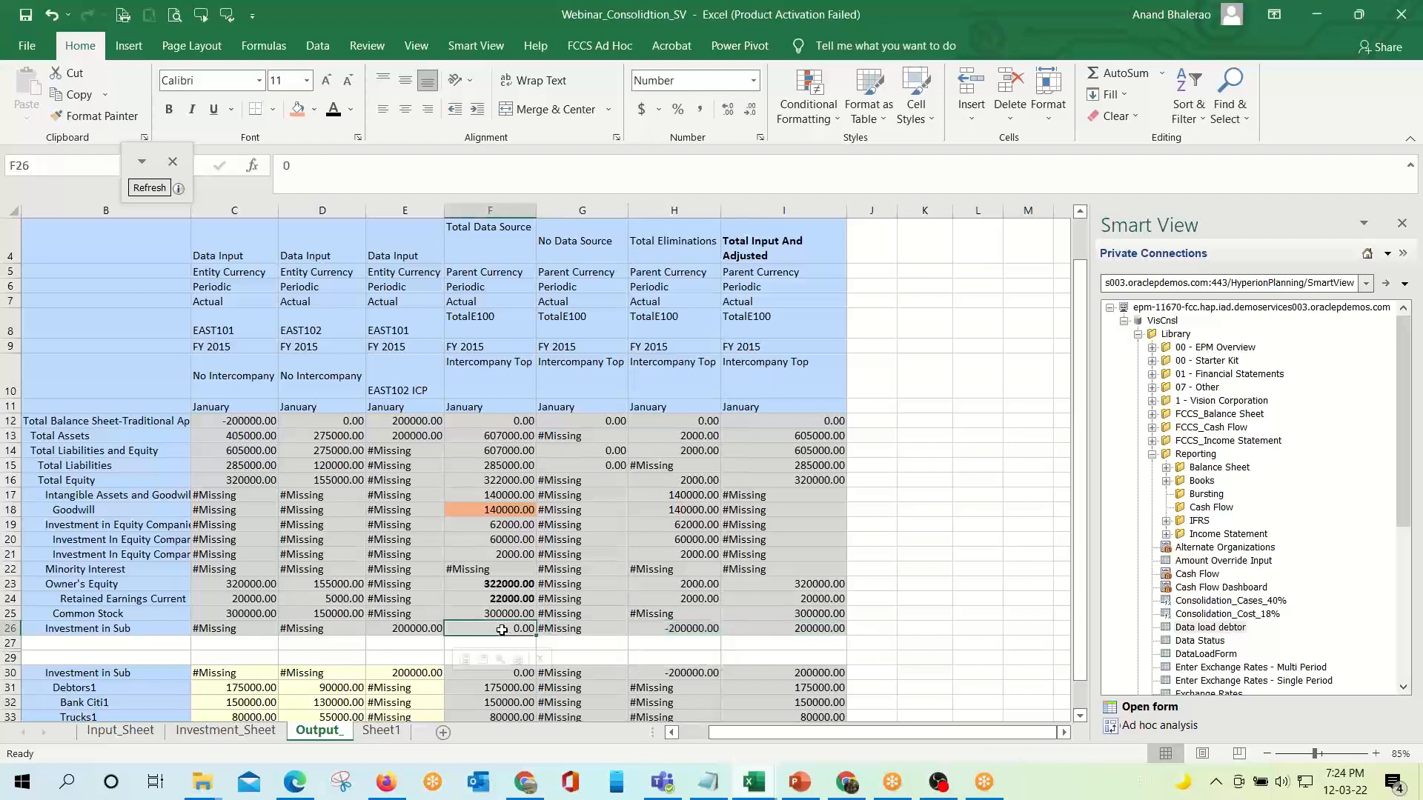
Look over the detail accounts in rows 30 to 36 and sum the Total Assets cells H13 and I13.
{"action": "scroll", "coordinate": [742, 598], "scroll_direction": "down", "scroll_amount": 3}
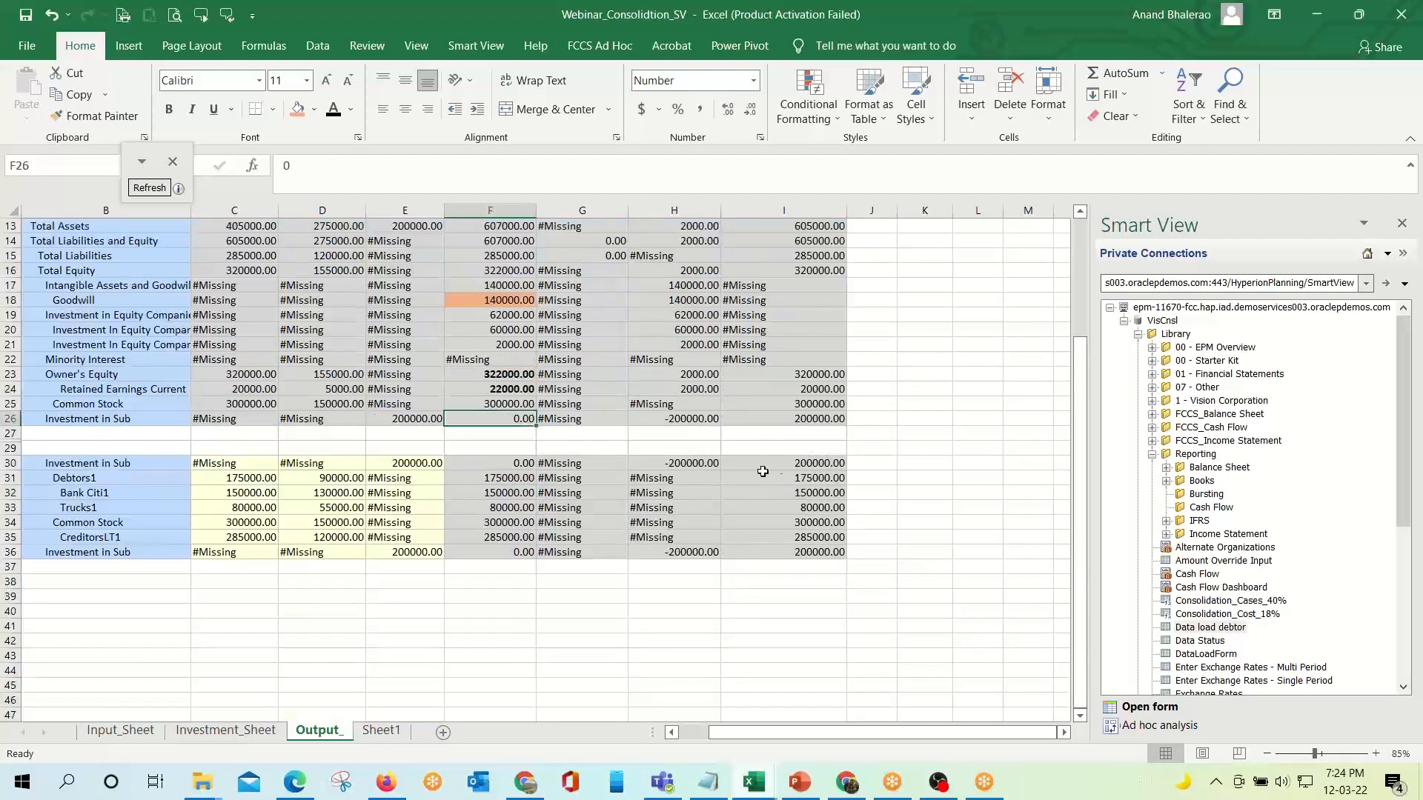
{"action": "scroll", "coordinate": [829, 573], "scroll_direction": "up", "scroll_amount": 3}
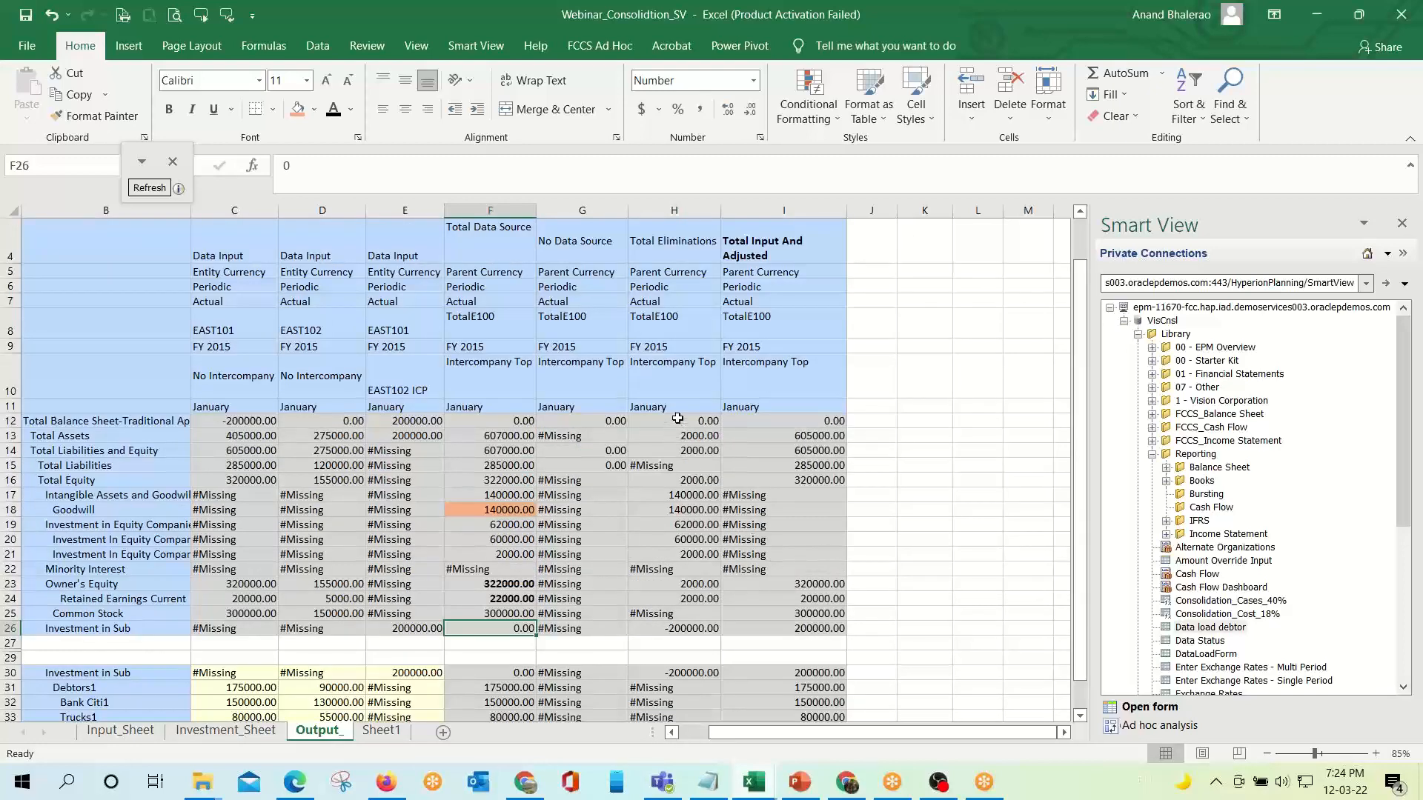
{"action": "left_click_drag", "start_coordinate": [806, 439], "coordinate": [693, 437]}
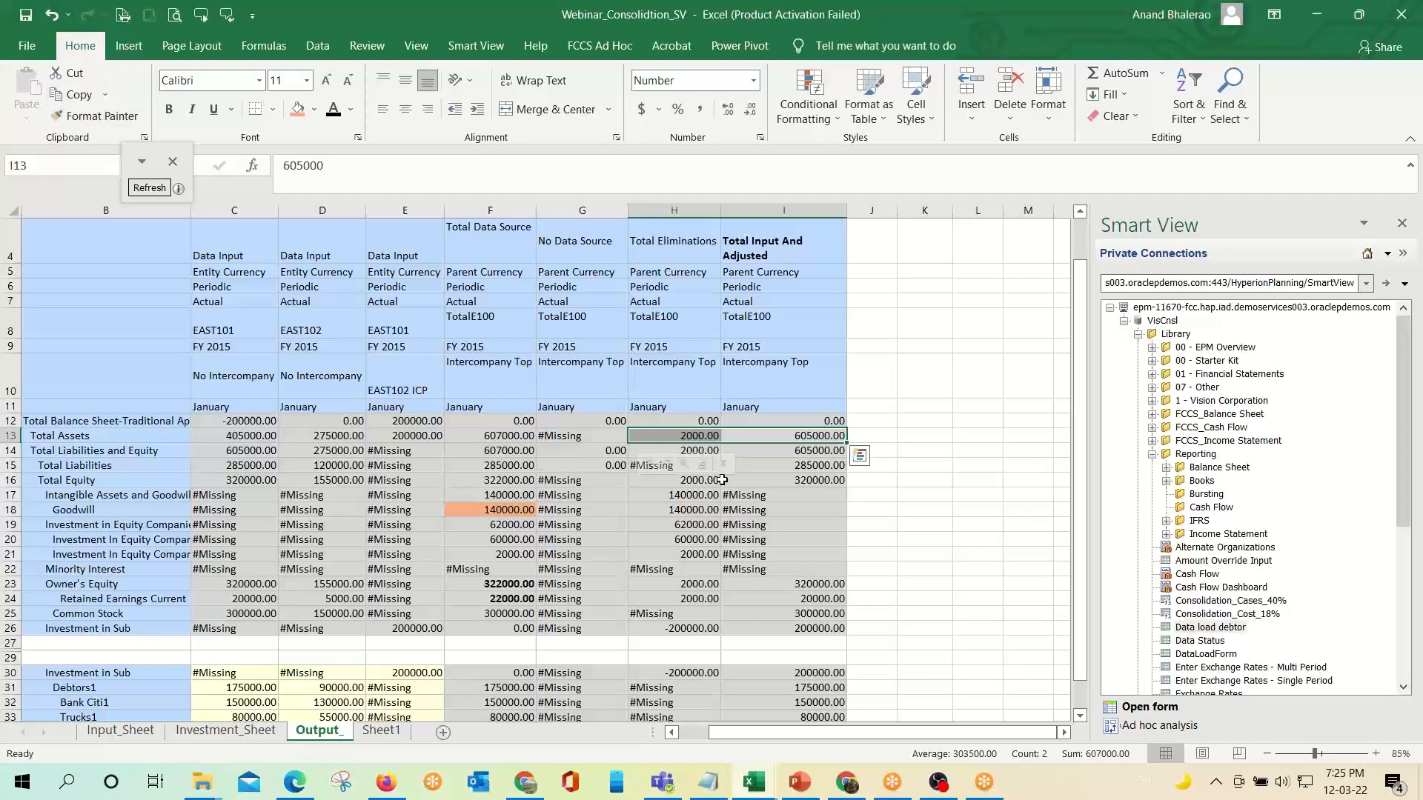
Save the Output_ grid as a smart form named Consolidation_Equity_40%Class under the /Library path.
{"action": "left_click", "coordinate": [476, 45]}
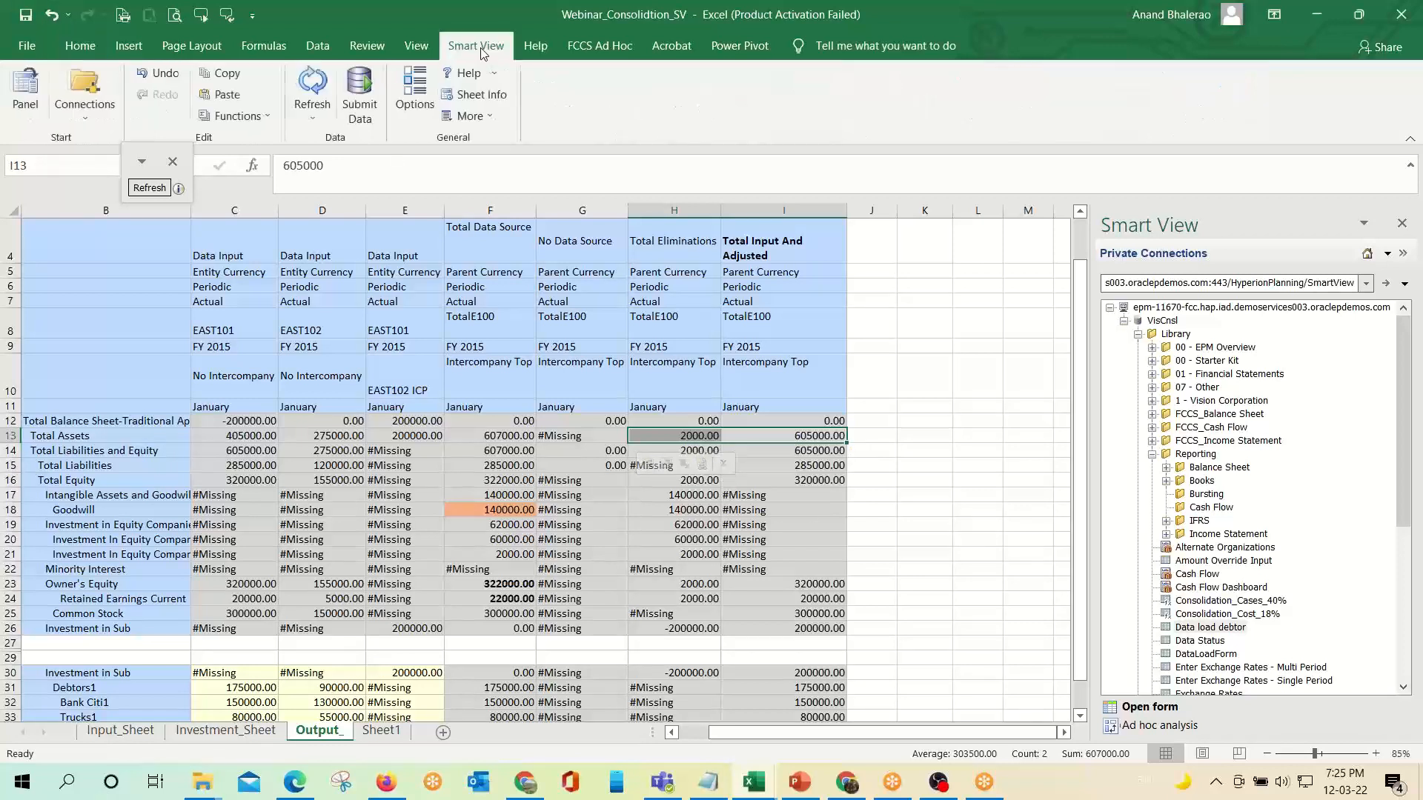
{"action": "left_click", "coordinate": [600, 45]}
{"action": "left_click", "coordinate": [296, 116]}
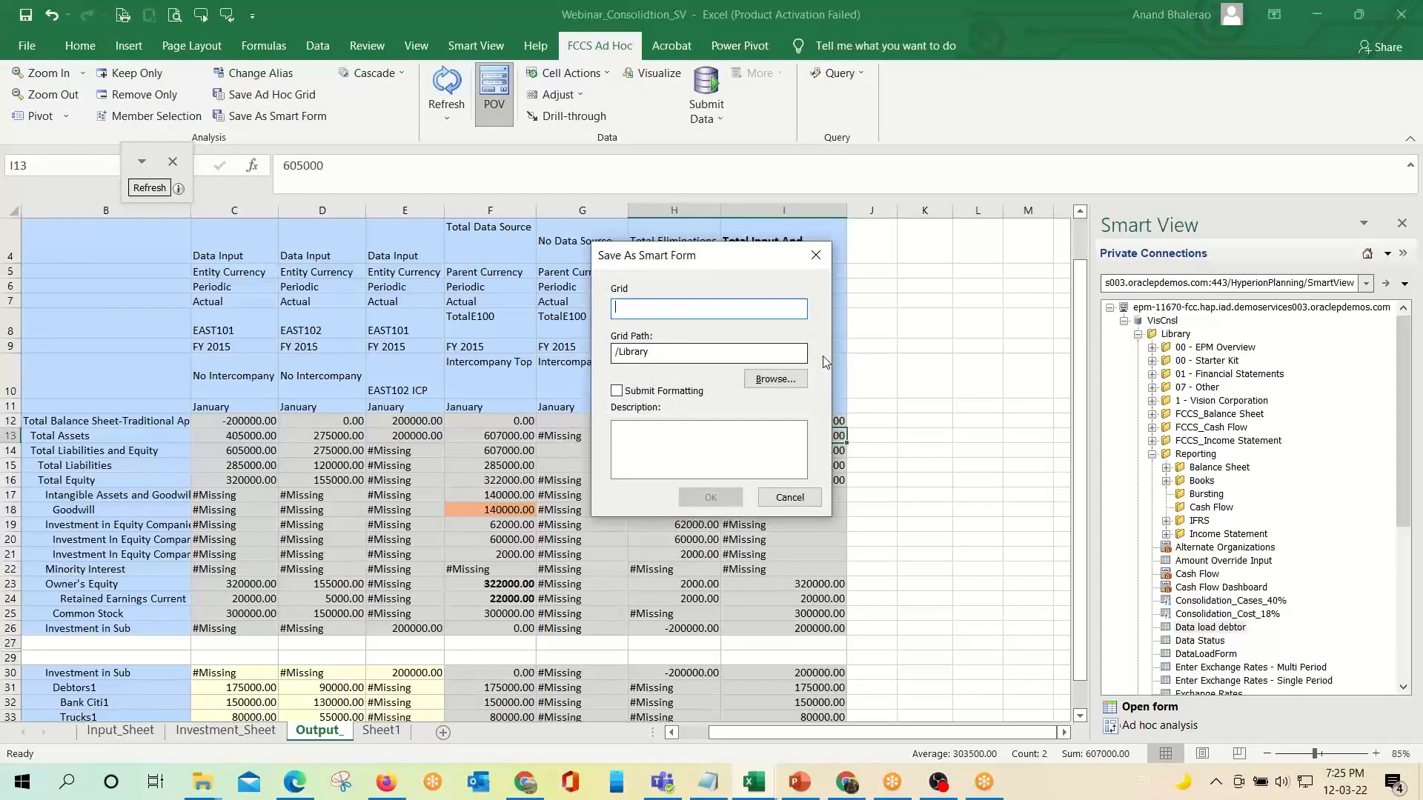
{"action": "type", "text": "Cpn"}
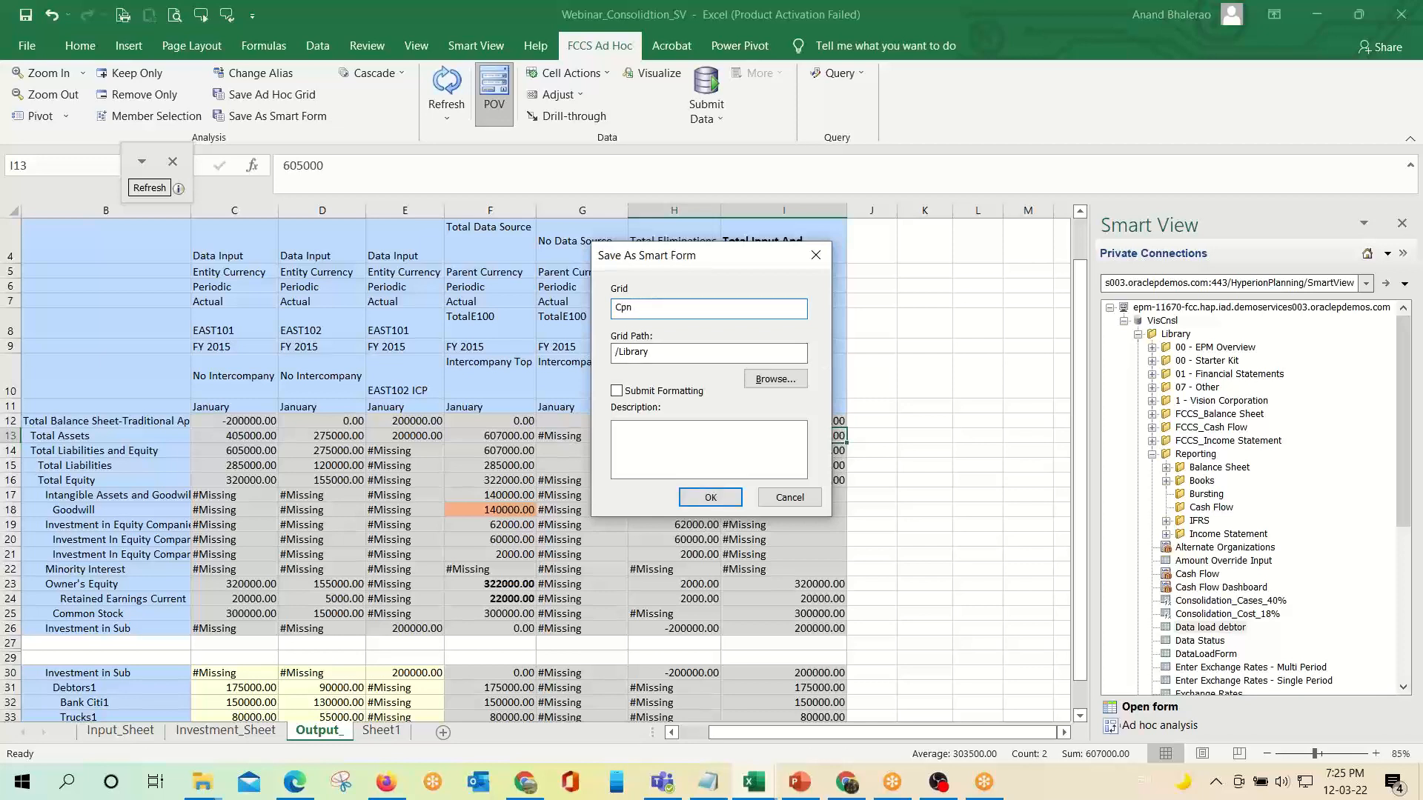
{"action": "key", "text": "BackSpace"}
{"action": "key", "text": "BackSpace"}
{"action": "type", "text": "onsolidation_Equity_40%Class"}
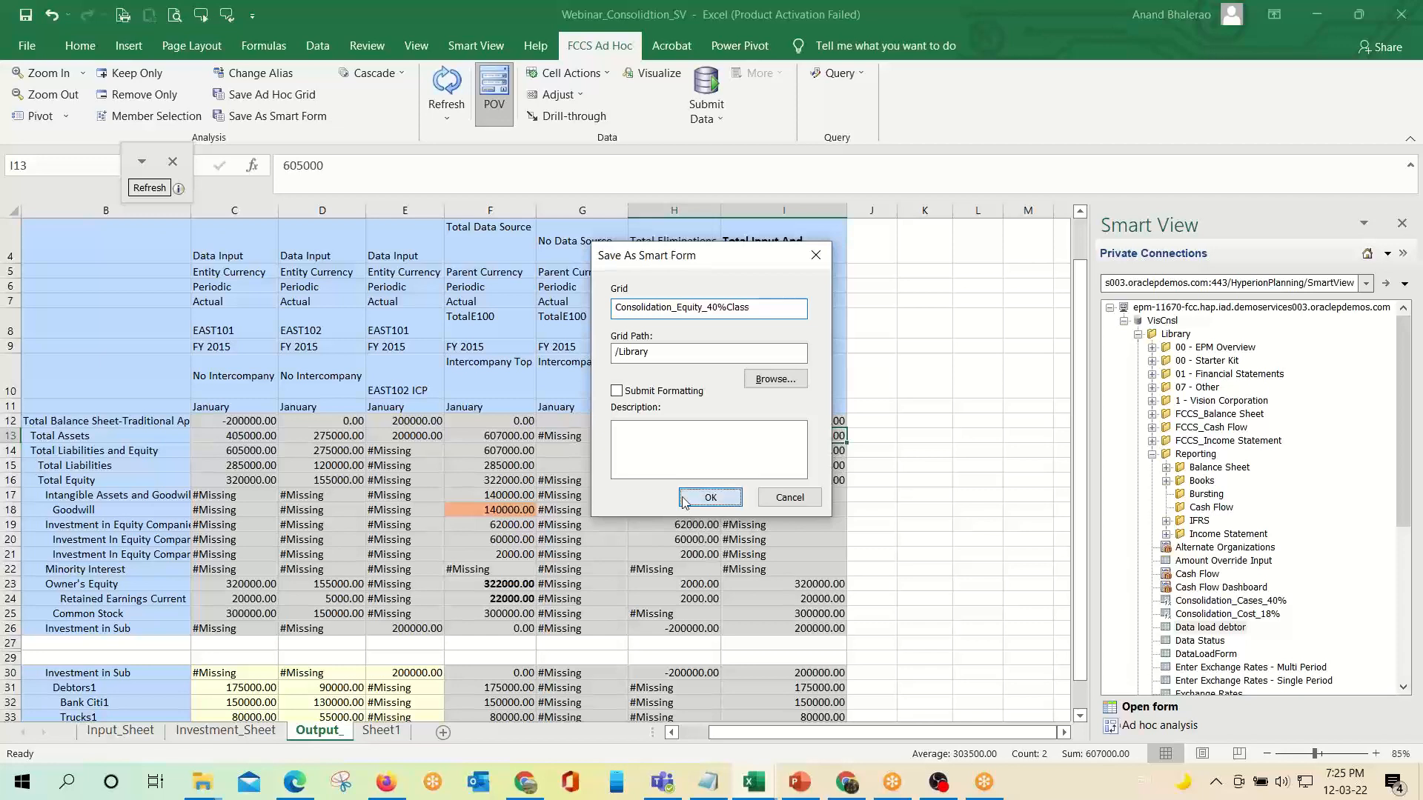
{"action": "left_click", "coordinate": [717, 501]}
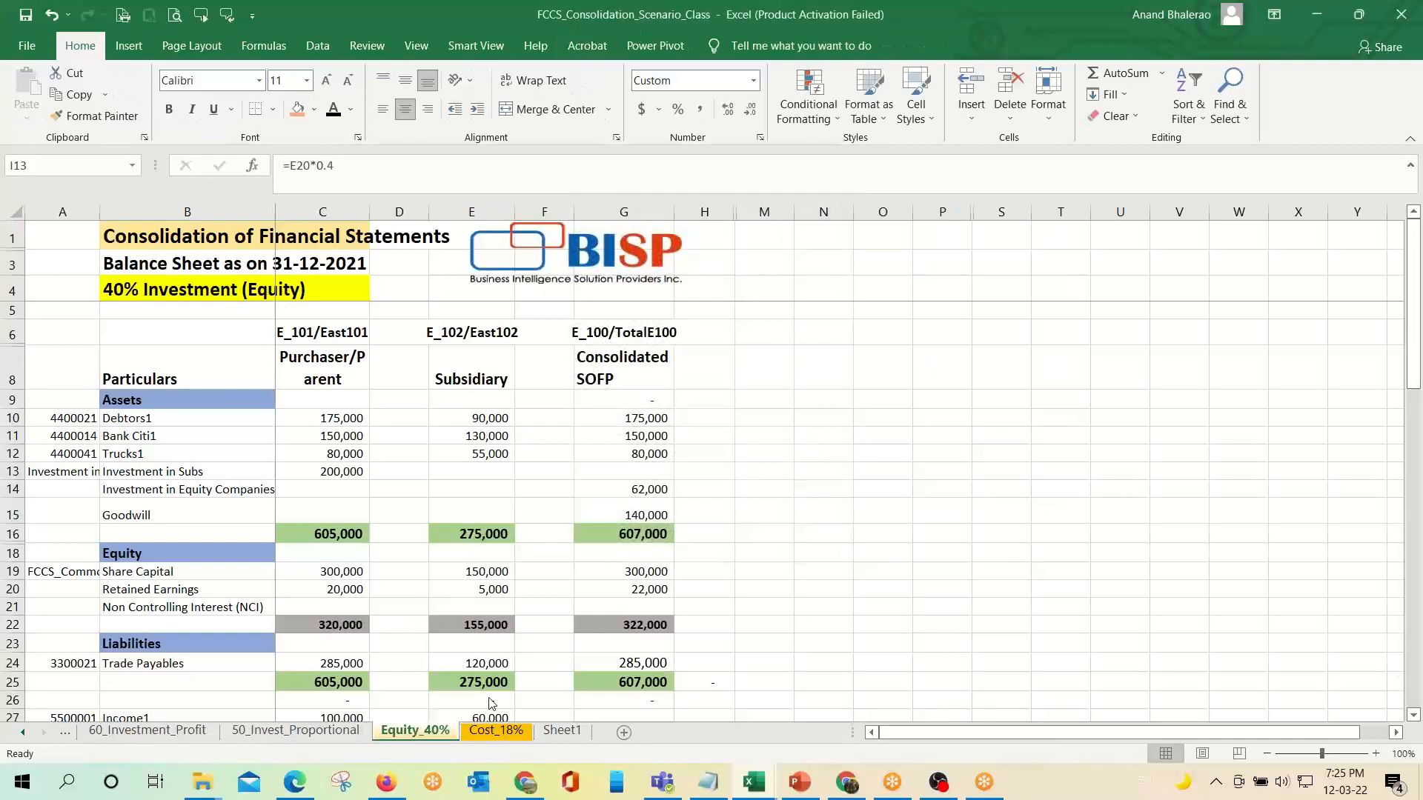
Check EAST101's Debtors1 input on Input_Sheet of the Webinar_Consolidtion_SV workbook, and switch to the consolidation scenario slide in PowerPoint.
{"action": "mouse_move", "coordinate": [755, 782]}
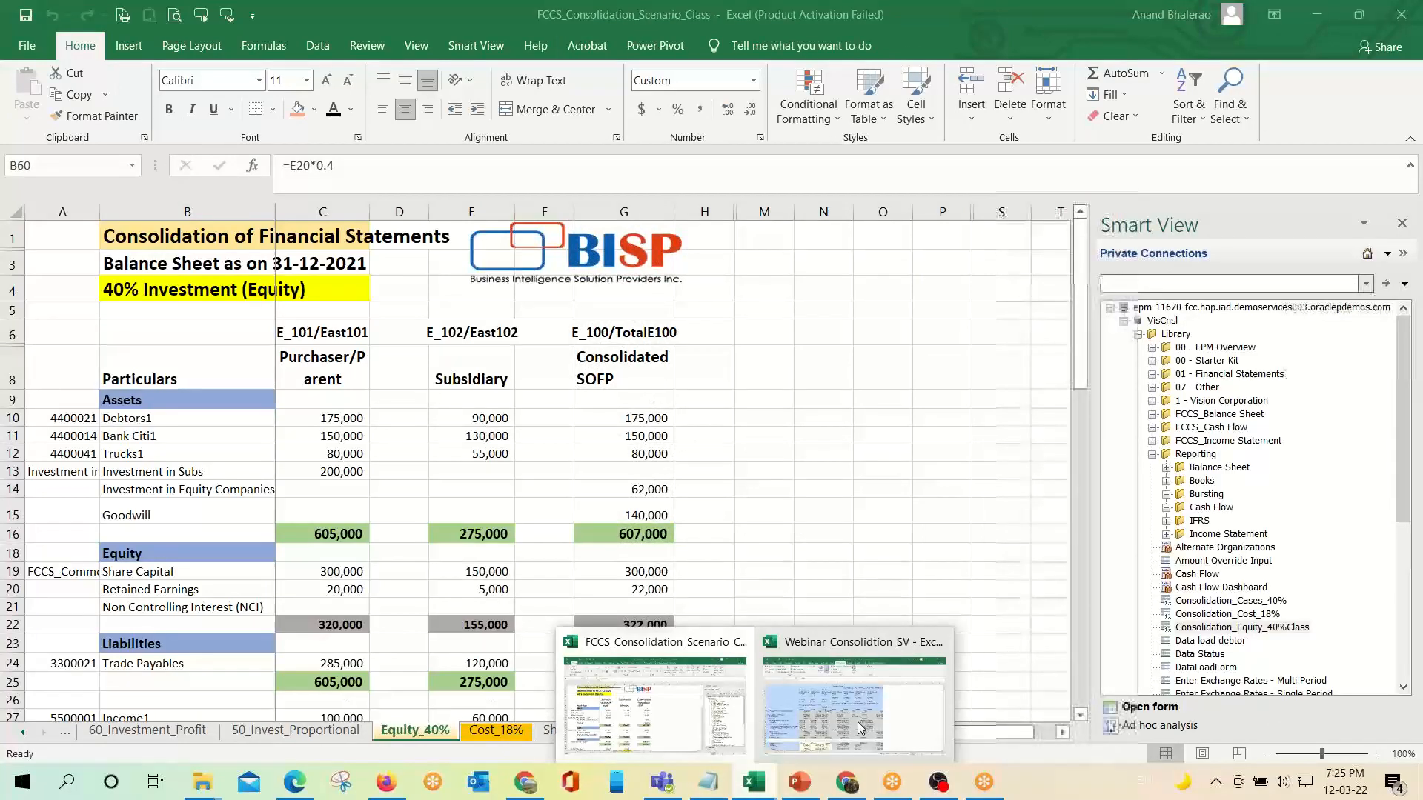
{"action": "left_click", "coordinate": [859, 726]}
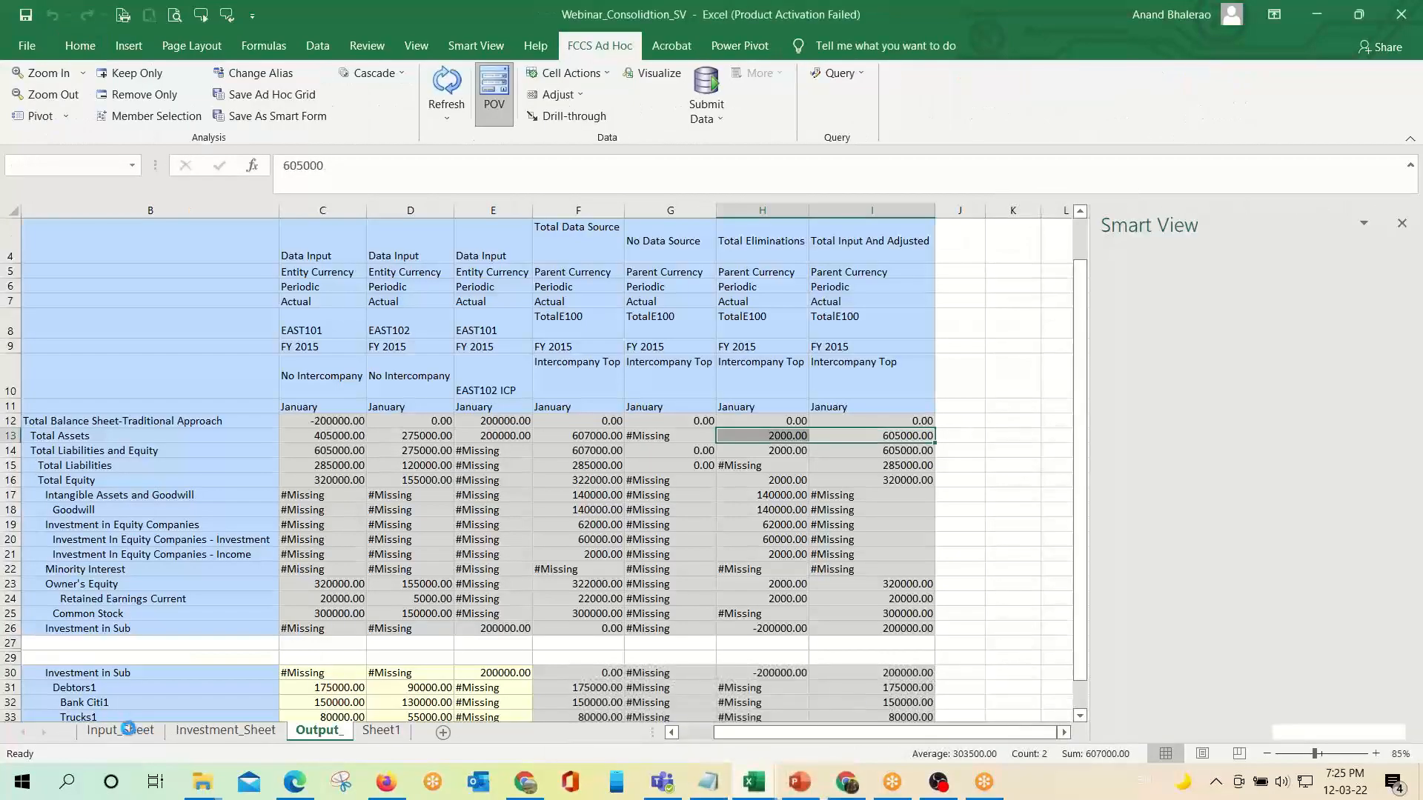
{"action": "left_click", "coordinate": [122, 730]}
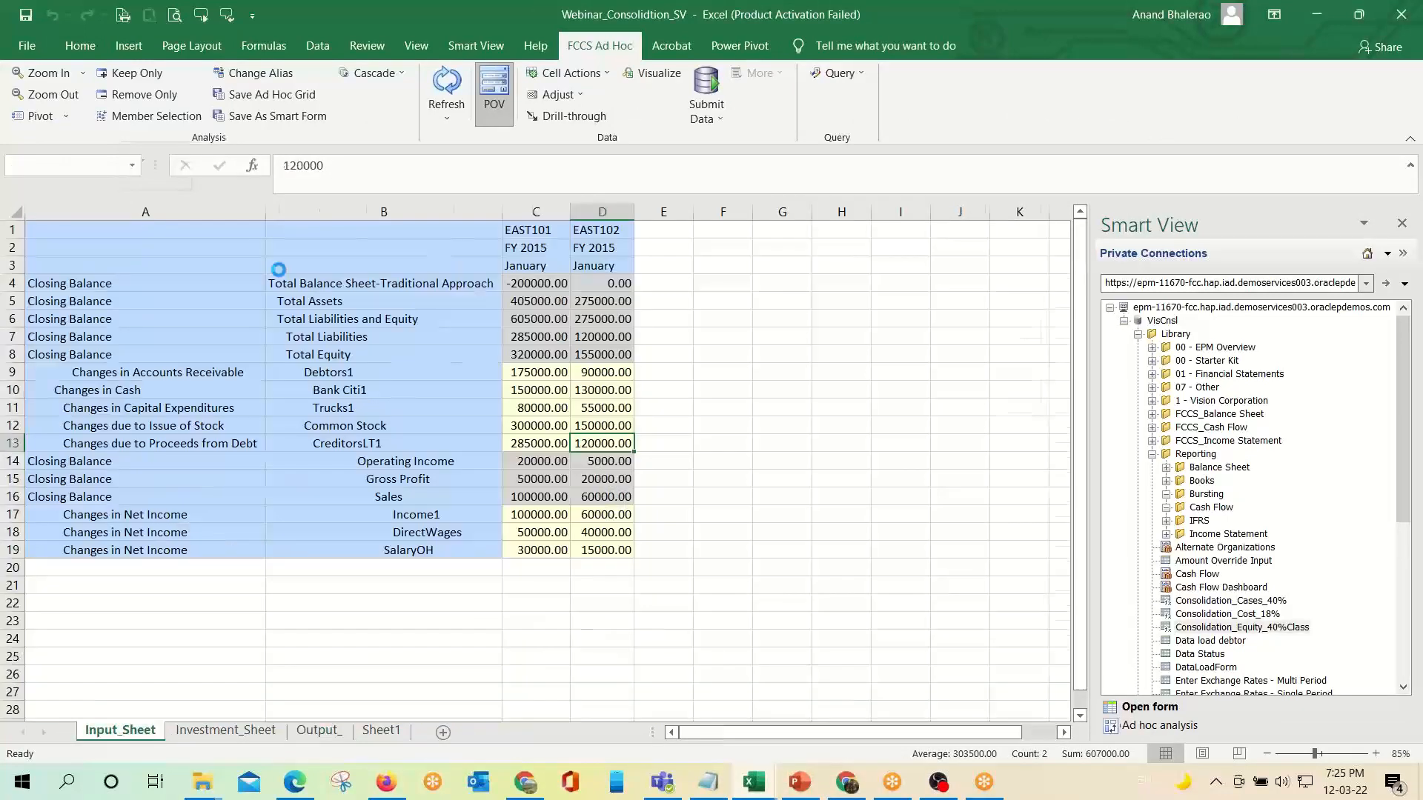
{"action": "left_click", "coordinate": [523, 368]}
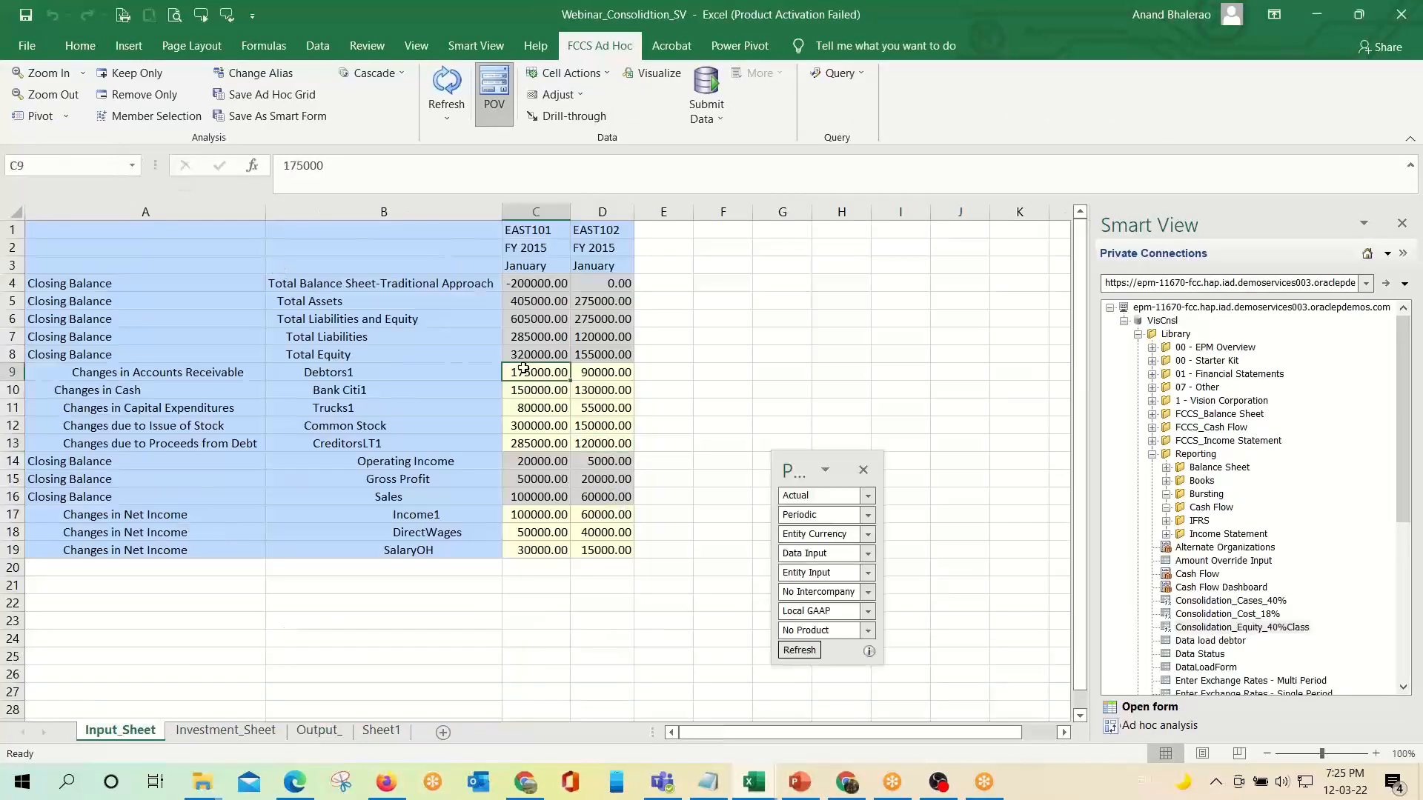
{"action": "left_click", "coordinate": [800, 782]}
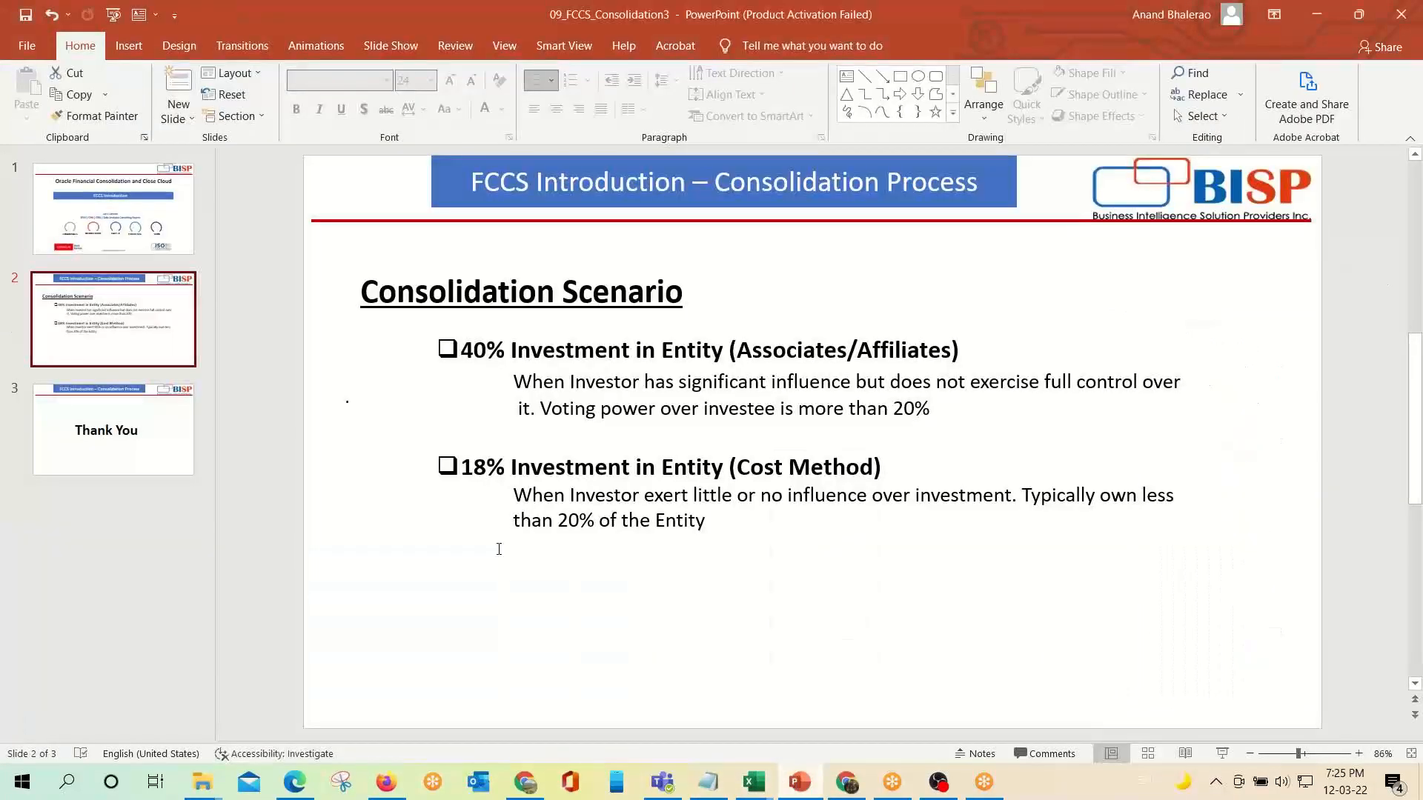
Switch from the presentation to the FCCS_Consolidation_Scenario_Class workbook in Excel and open the Cost_18% sheet.
{"action": "left_click", "coordinate": [501, 472]}
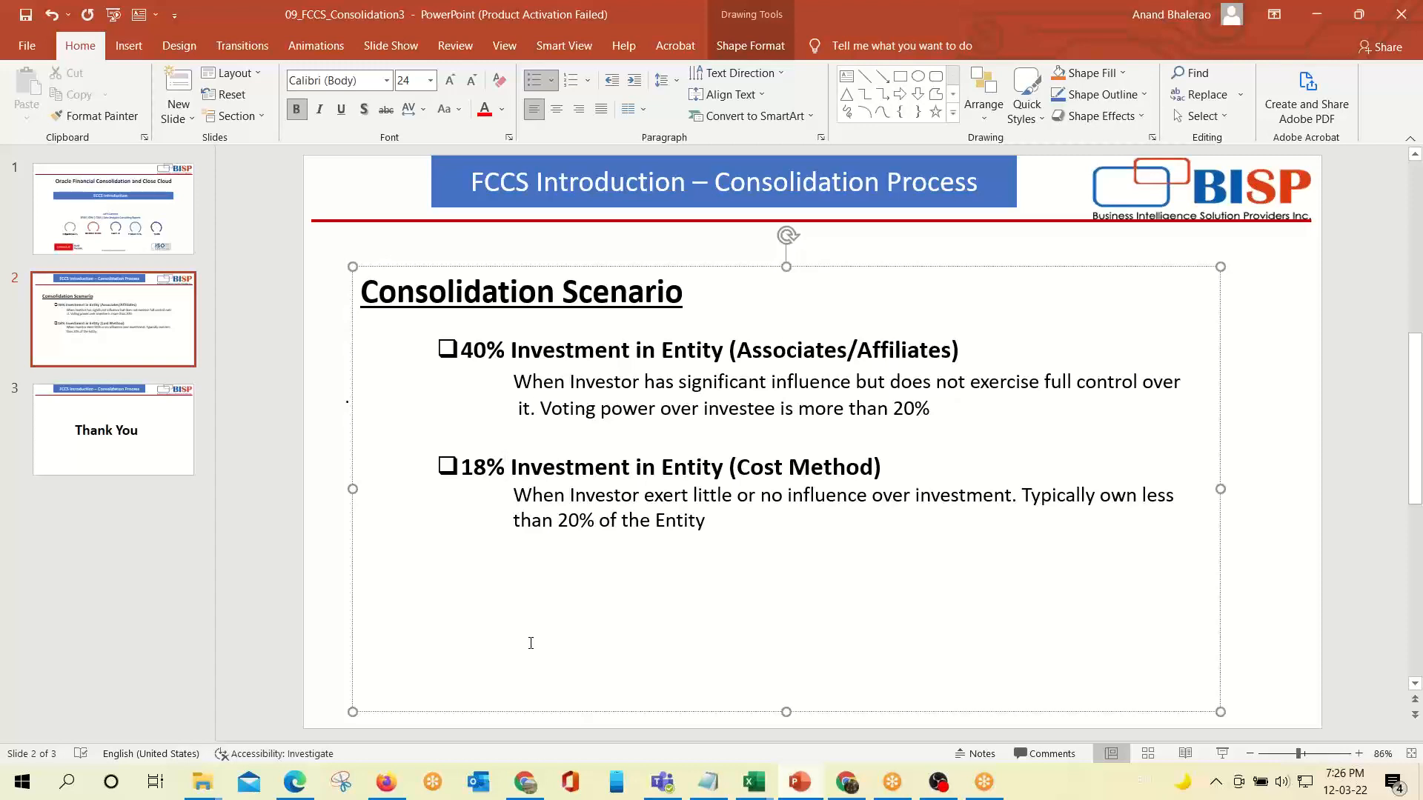
{"action": "key", "text": "alt+Tab"}
{"action": "key", "text": "alt+Tab"}
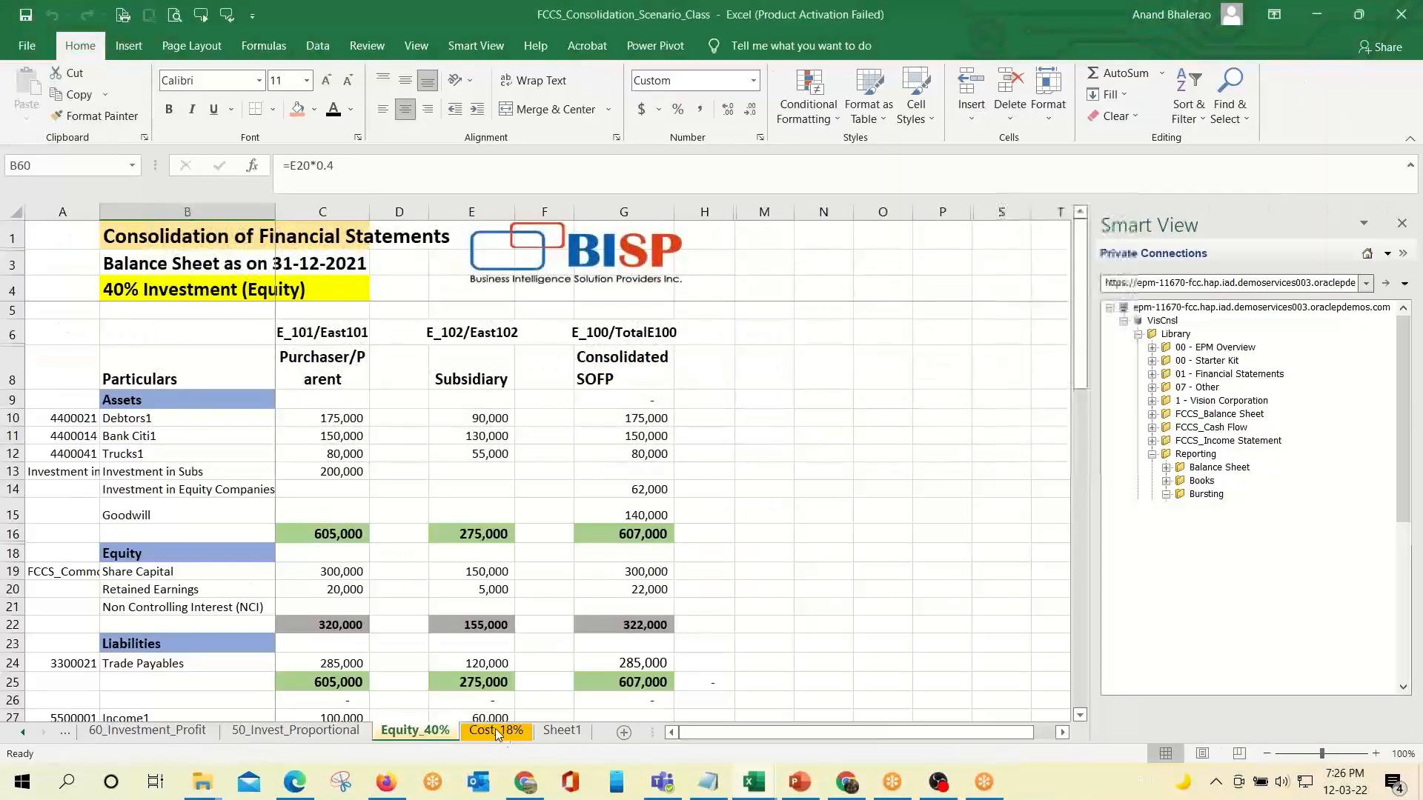
{"action": "left_click", "coordinate": [496, 729]}
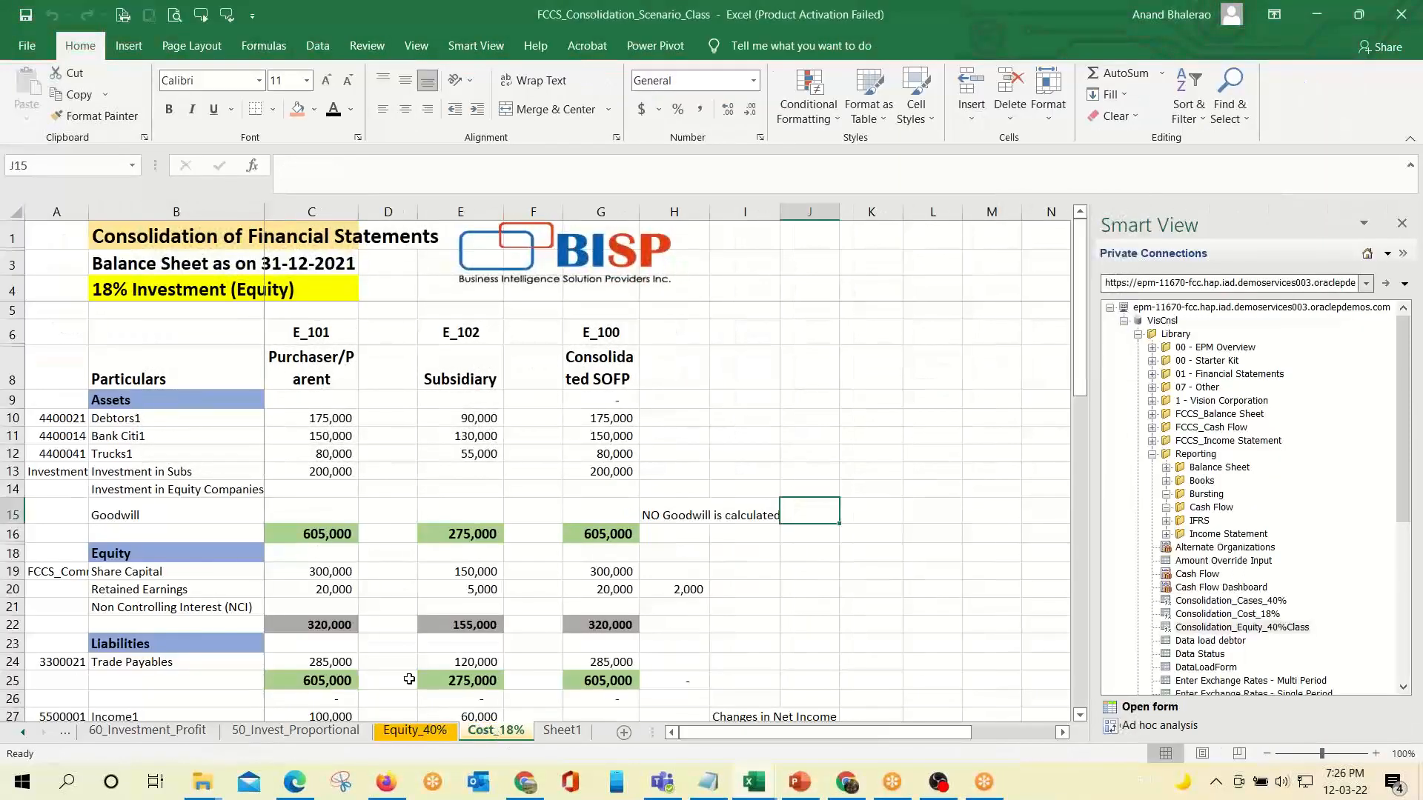
Examine the 18% investment heading and the share purchase note under Additional Information.
{"action": "left_click", "coordinate": [109, 292]}
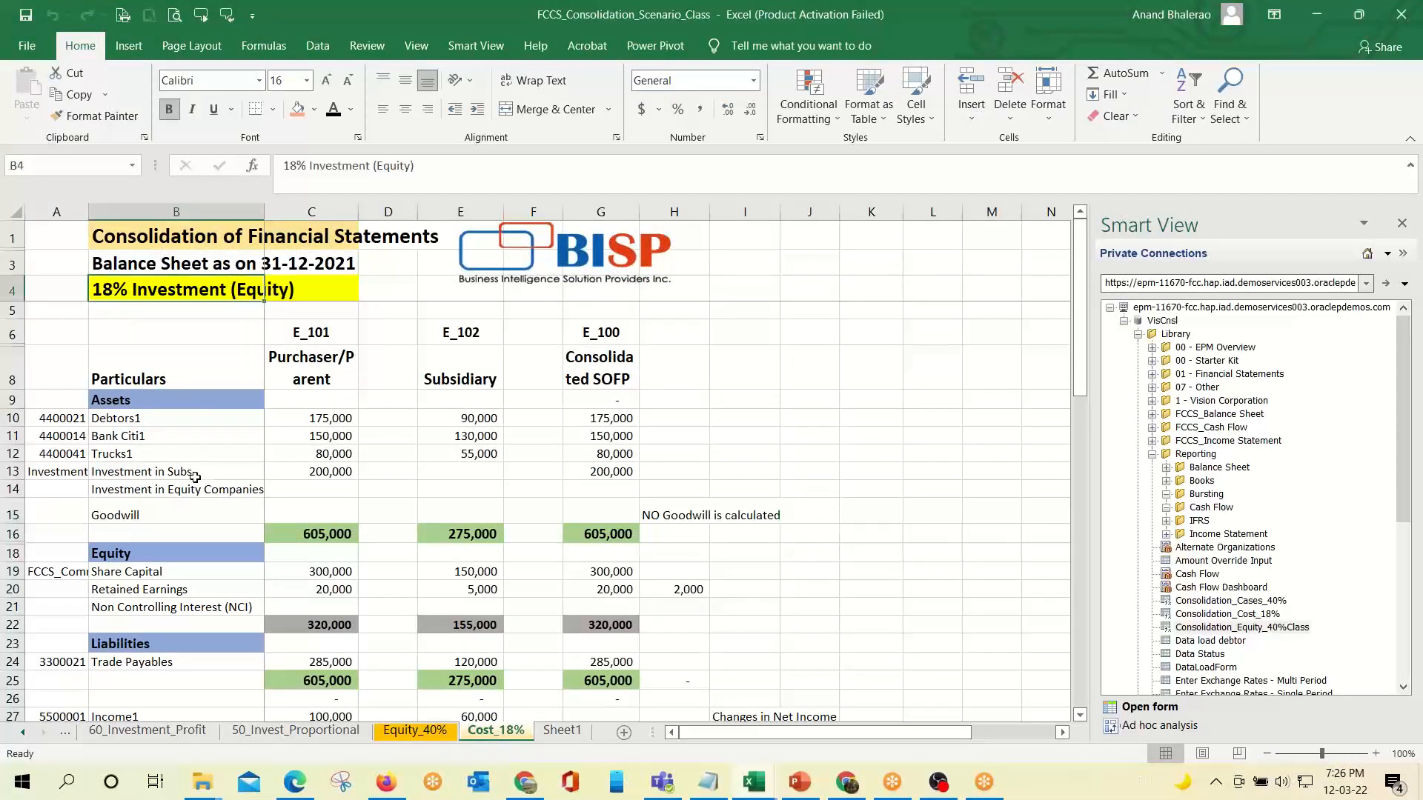
{"action": "left_click", "coordinate": [346, 412]}
{"action": "left_click", "coordinate": [125, 289]}
{"action": "scroll", "coordinate": [492, 547], "scroll_direction": "down", "scroll_amount": 1}
{"action": "scroll", "coordinate": [491, 548], "scroll_direction": "down", "scroll_amount": 5}
{"action": "left_click", "coordinate": [93, 532]}
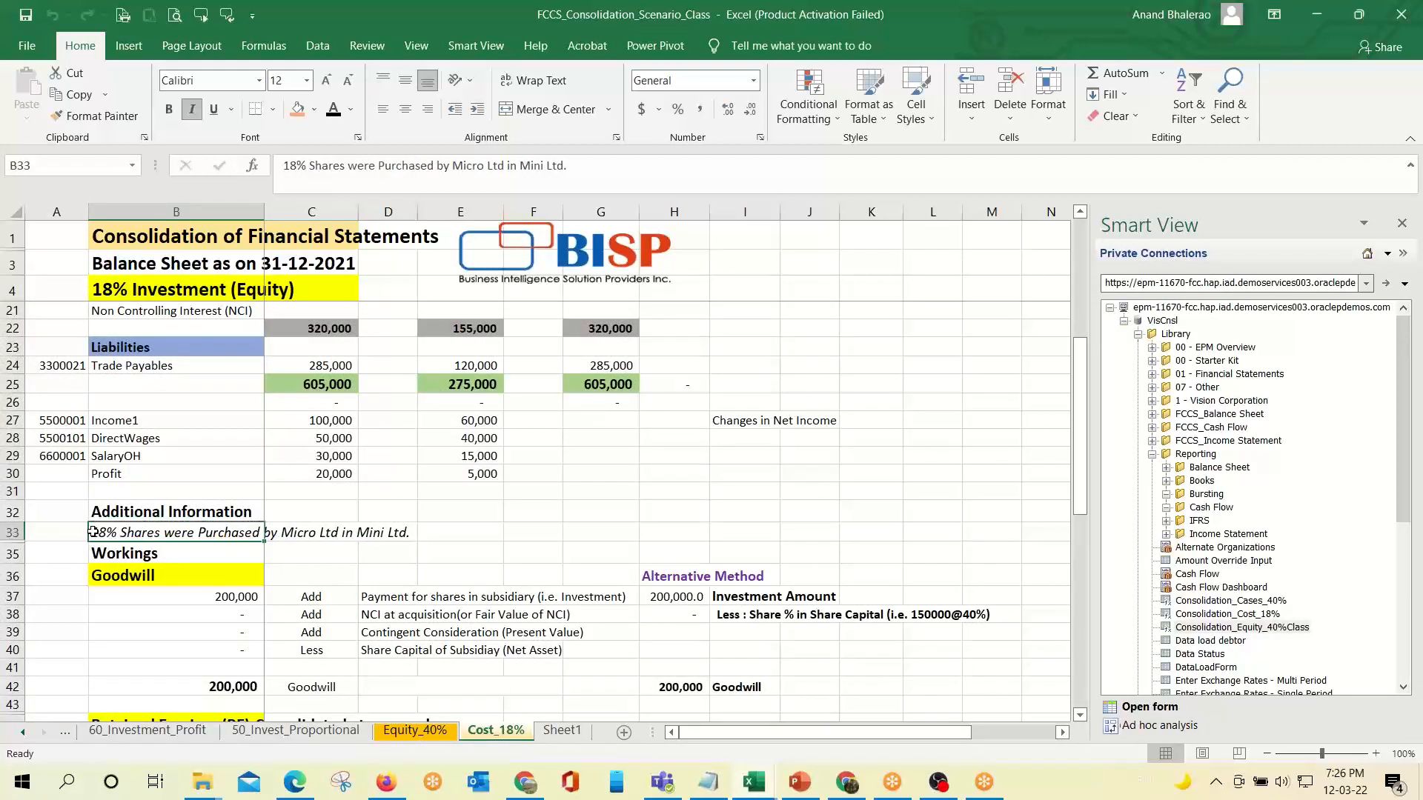
Review the goodwill and equity investment rows and the balance sheet and income figures for parent E_101 and subsidiary E_102.
{"action": "scroll", "coordinate": [458, 547], "scroll_direction": "up", "scroll_amount": 5}
{"action": "left_click", "coordinate": [676, 514]}
{"action": "left_click", "coordinate": [164, 490]}
{"action": "left_click", "coordinate": [330, 403]}
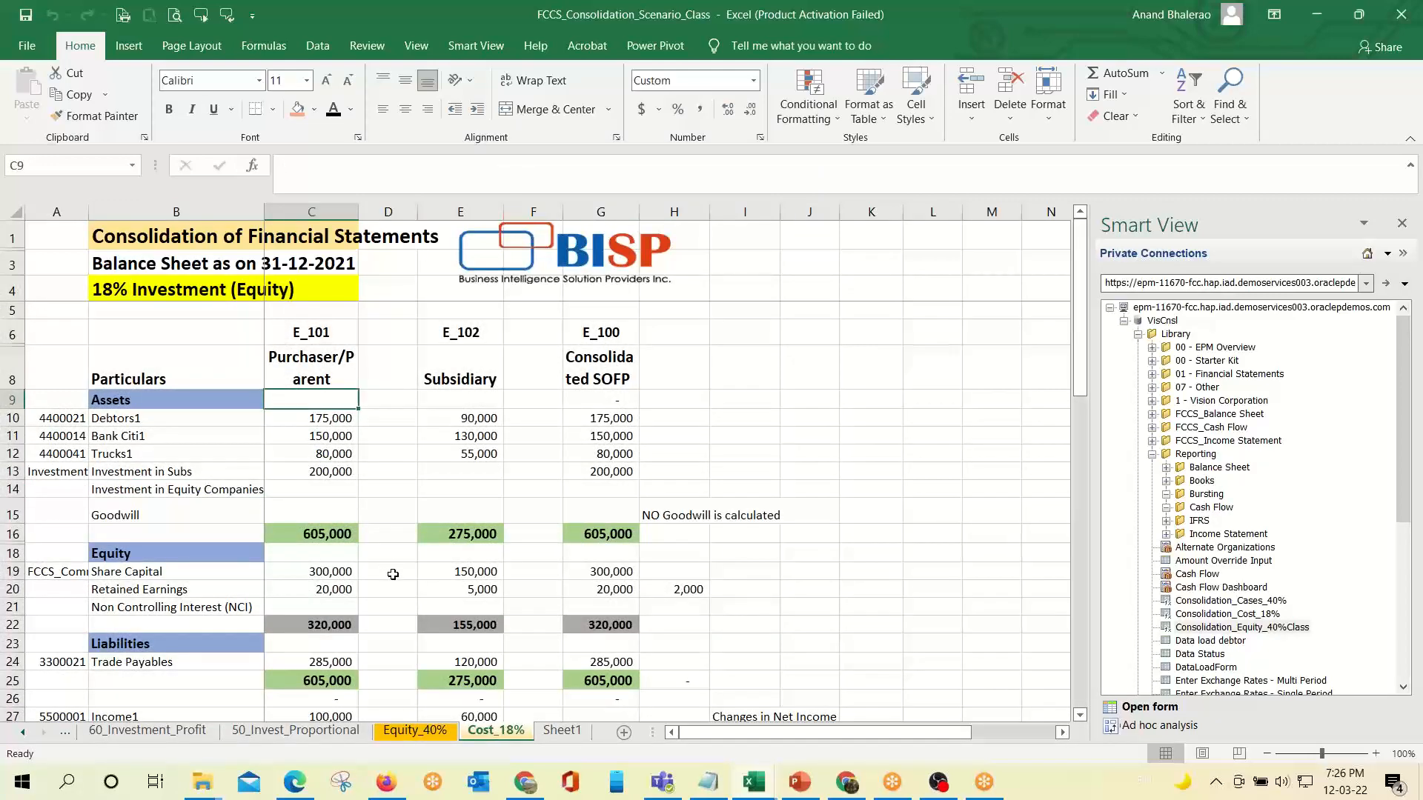
{"action": "scroll", "coordinate": [394, 574], "scroll_direction": "down", "scroll_amount": 2}
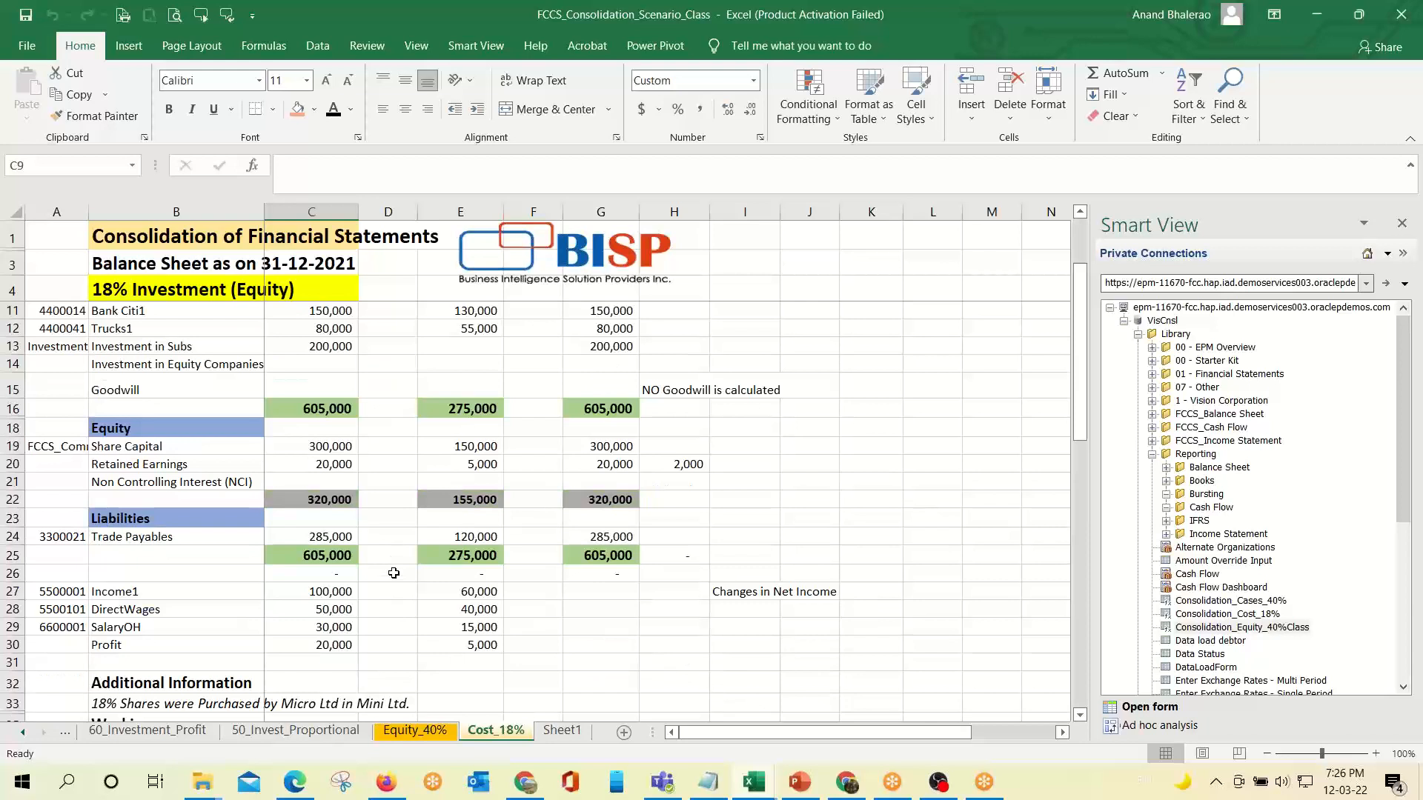
{"action": "scroll", "coordinate": [394, 574], "scroll_direction": "down", "scroll_amount": 2}
{"action": "left_click", "coordinate": [339, 479]}
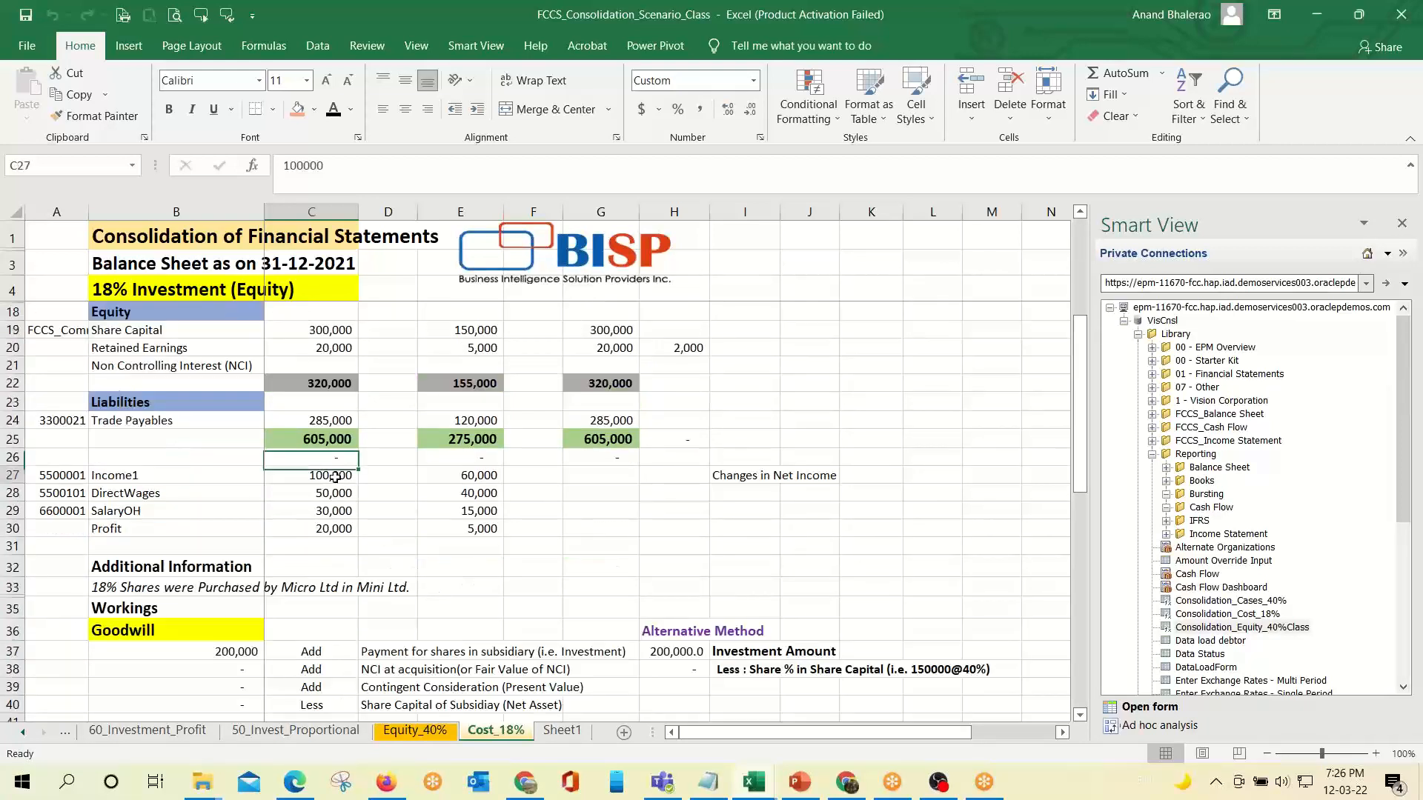
{"action": "scroll", "coordinate": [470, 531], "scroll_direction": "up", "scroll_amount": 4}
{"action": "left_click", "coordinate": [471, 416]}
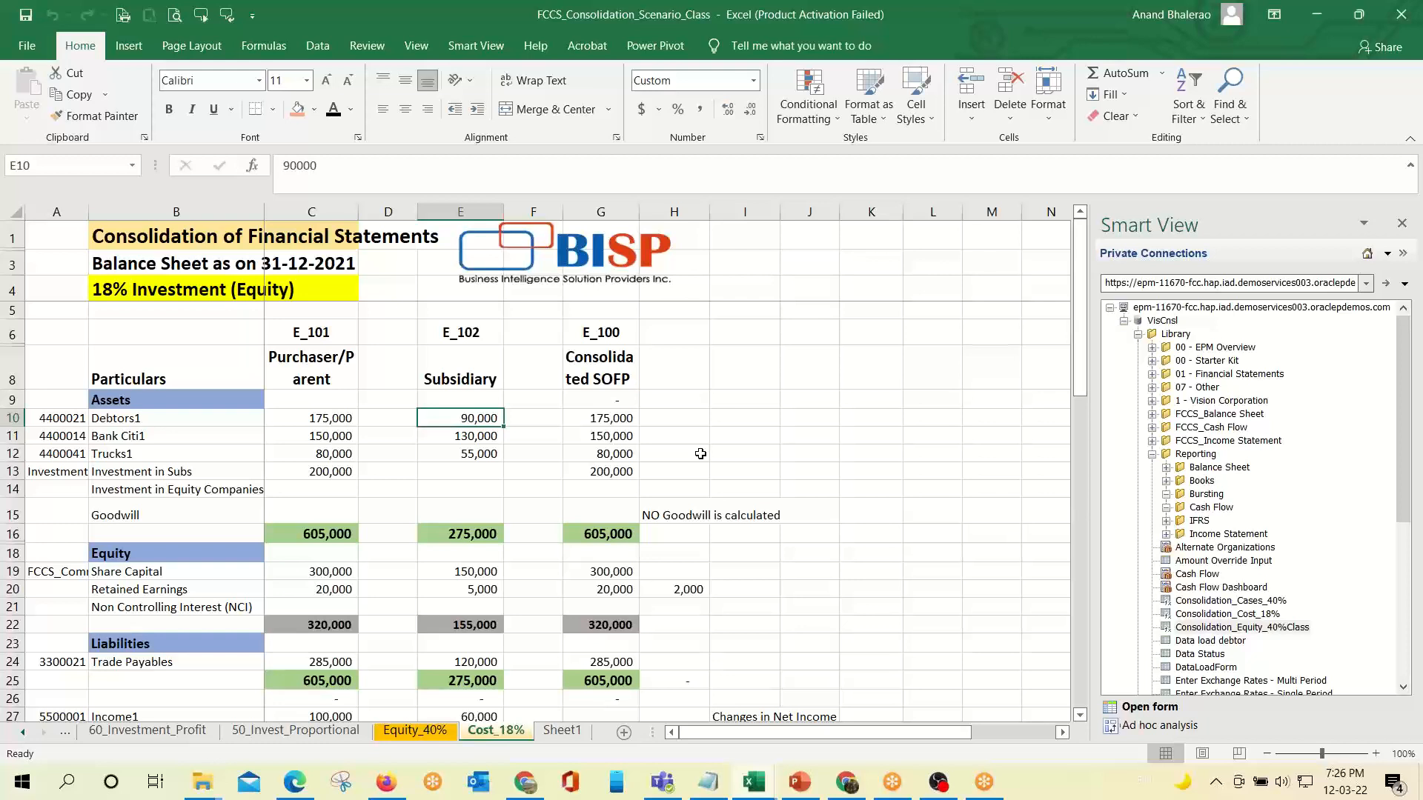
Examine the E_100 consolidated column and inspect the formula behind the consolidated Debtors1 figure.
{"action": "left_click_drag", "start_coordinate": [605, 332], "coordinate": [623, 538]}
{"action": "scroll", "coordinate": [664, 573], "scroll_direction": "up", "scroll_amount": 2}
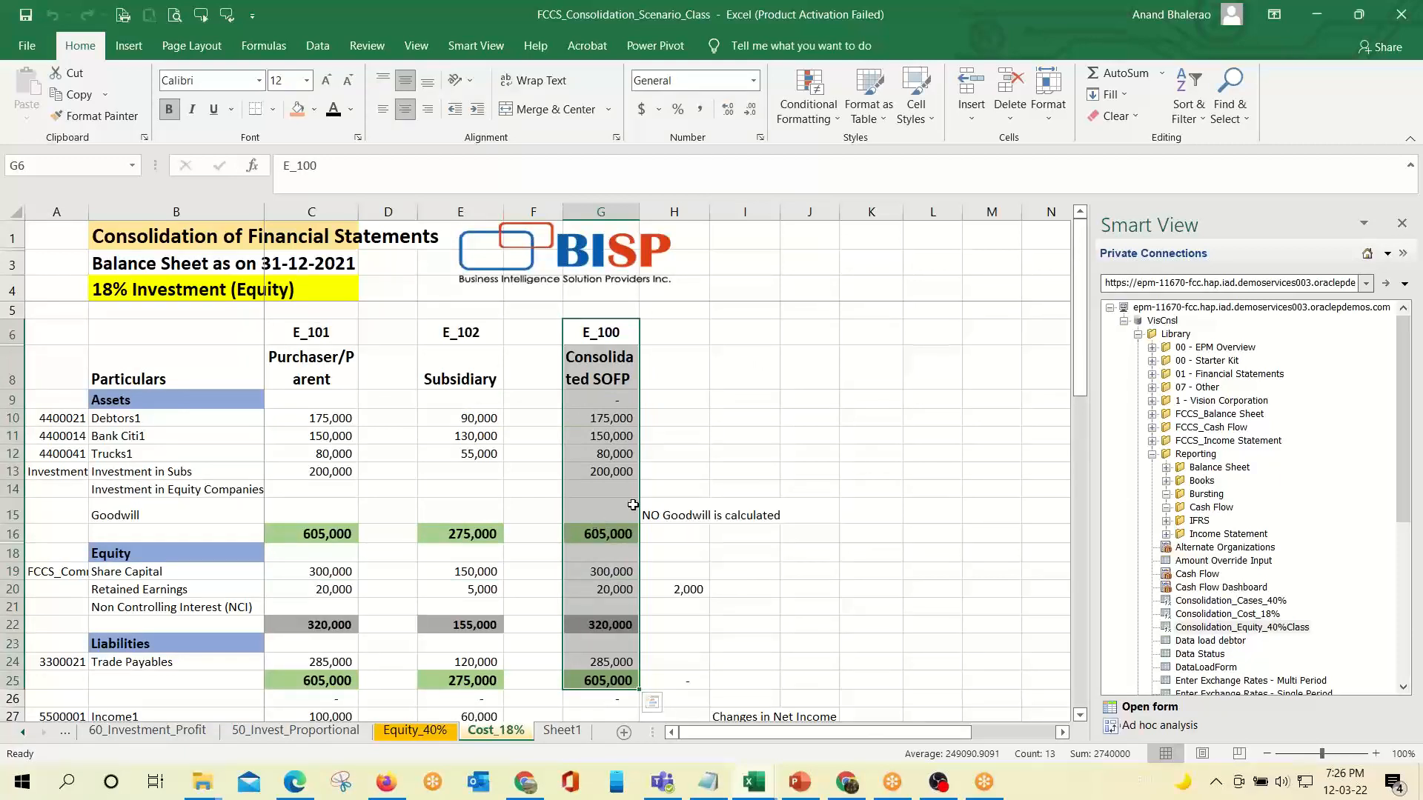
{"action": "left_click", "coordinate": [604, 476]}
{"action": "left_click", "coordinate": [589, 418]}
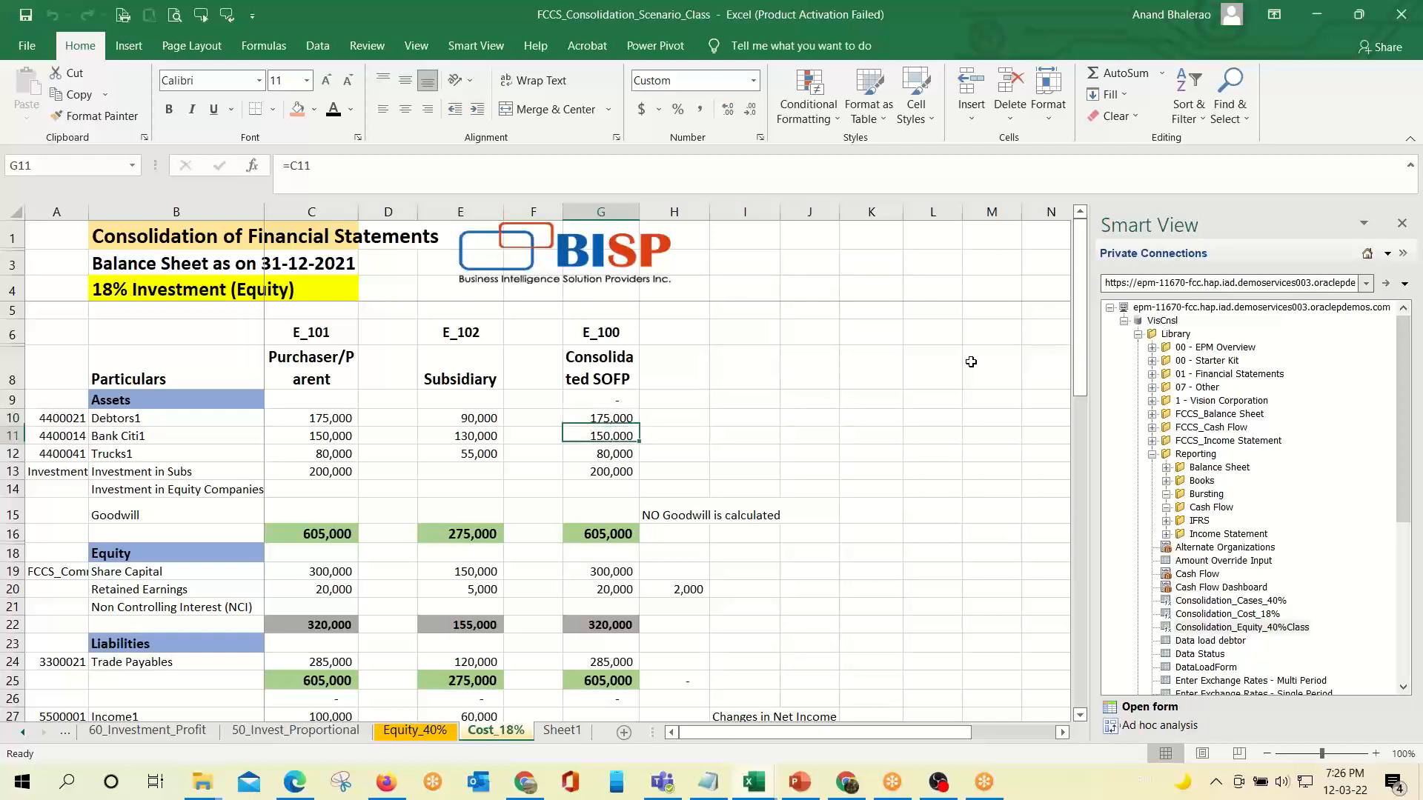
{"action": "key", "text": "F2"}
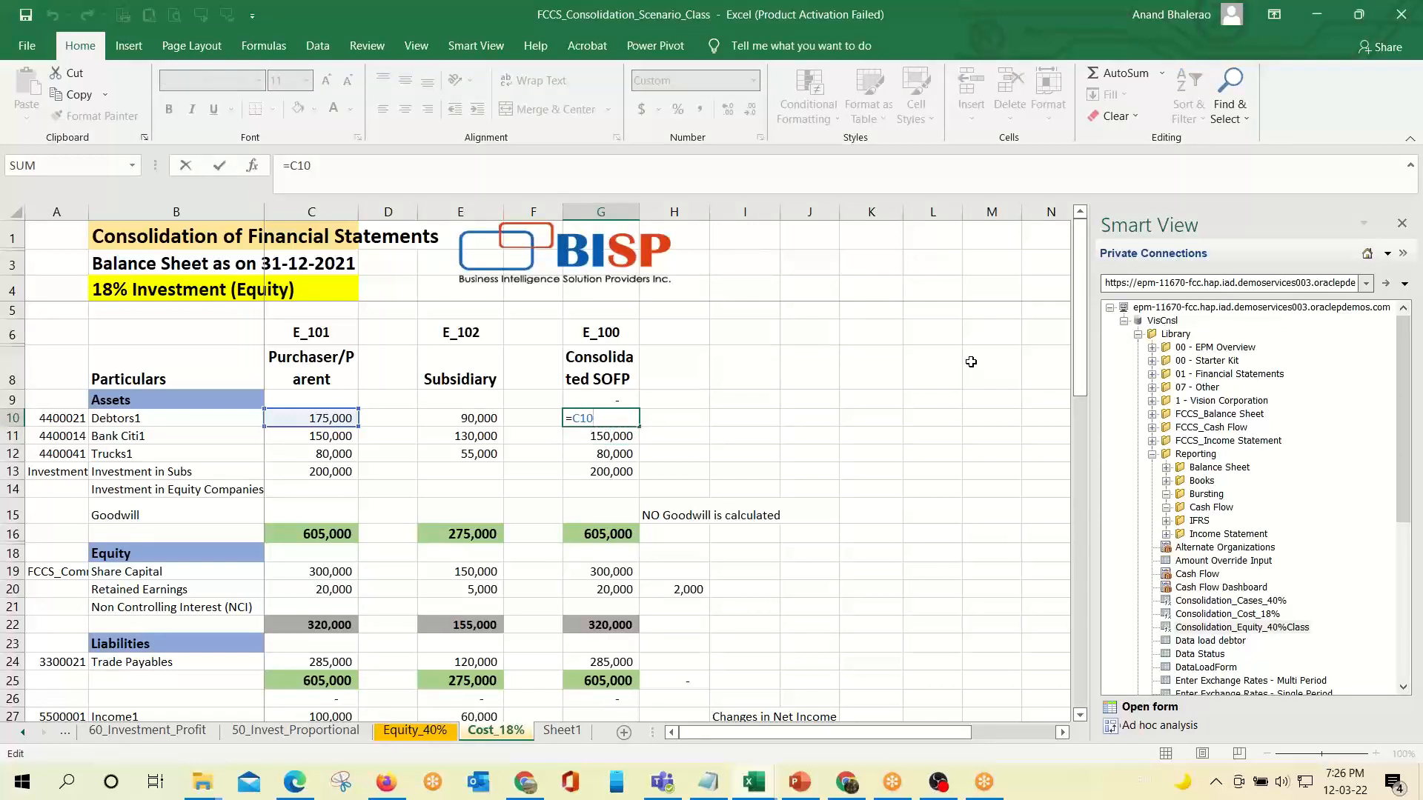
{"action": "key", "text": "Escape"}
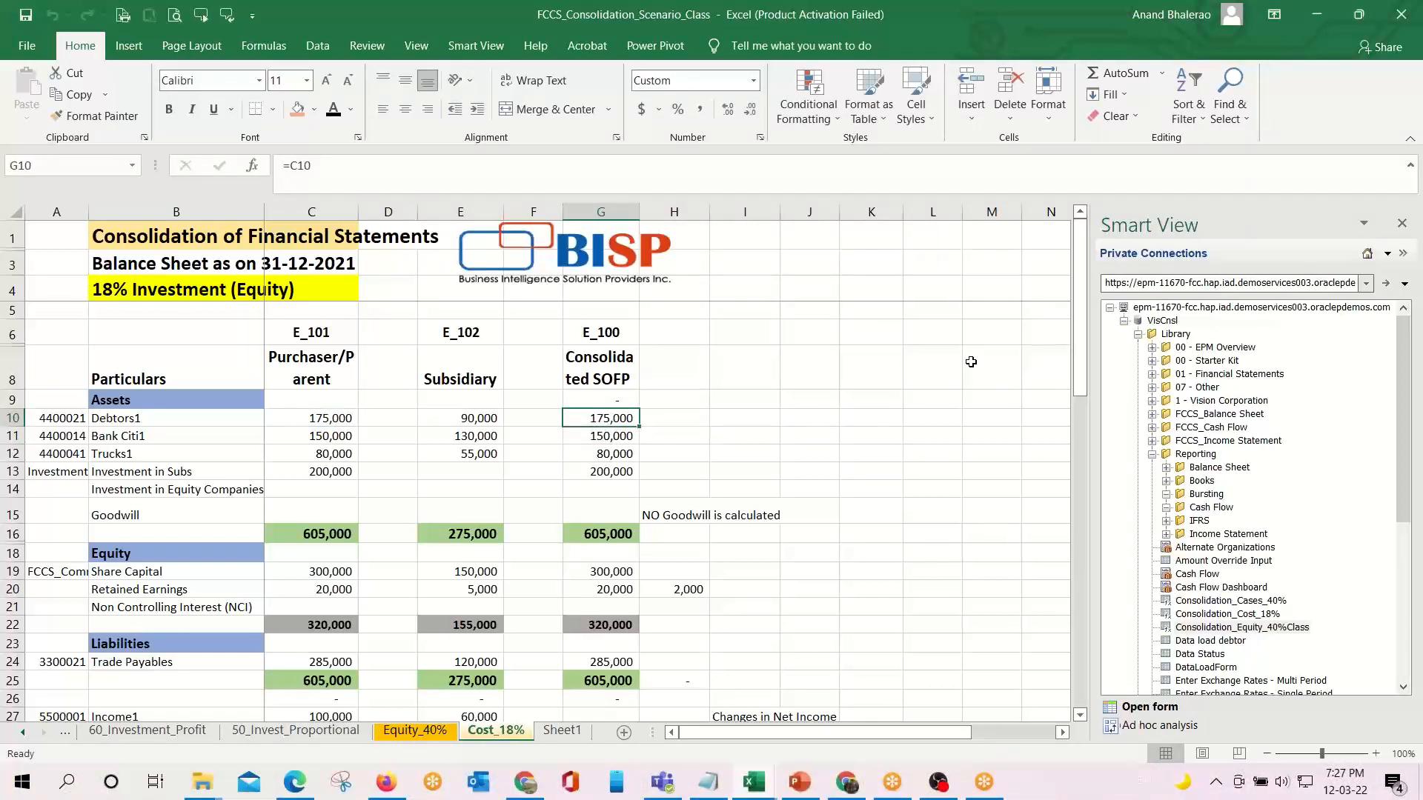
{"action": "key", "text": "F2"}
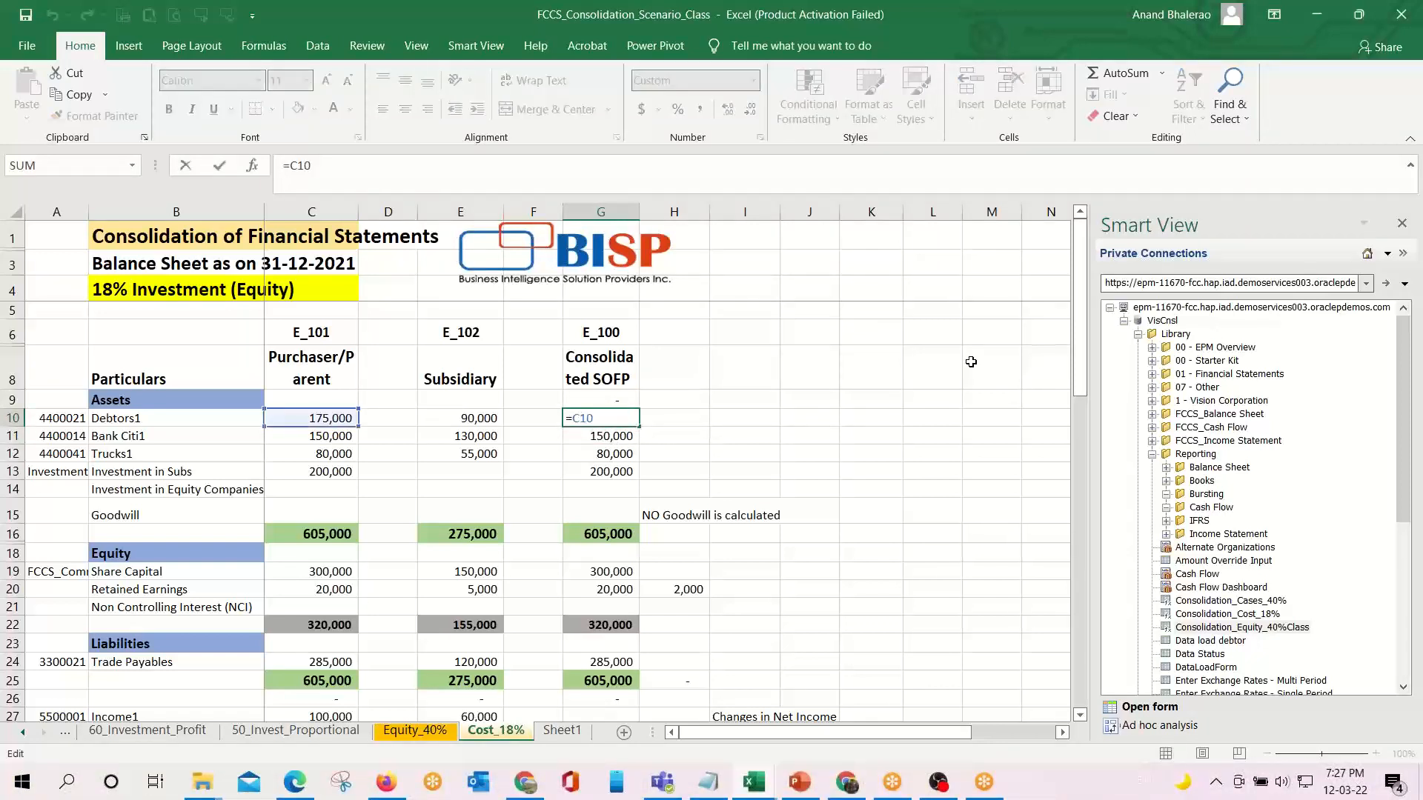
{"action": "key", "text": "Escape"}
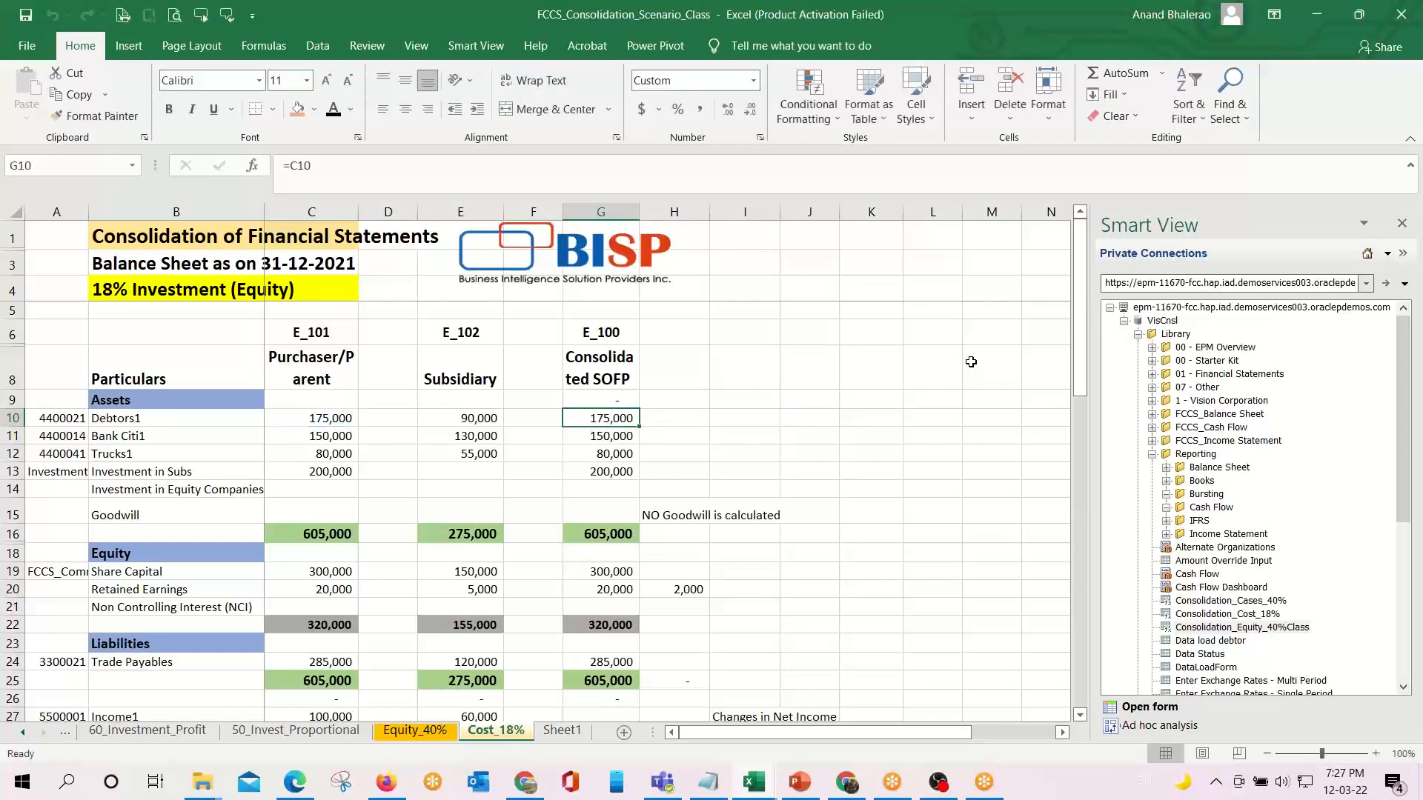
Inspect the consolidated column's formulas for Bank Citi1, Trucks1 and Investment in Subs.
{"action": "key", "text": "Down"}
{"action": "key", "text": "F2"}
{"action": "key", "text": "Return"}
{"action": "key", "text": "F2"}
{"action": "key", "text": "Return"}
{"action": "key", "text": "F2"}
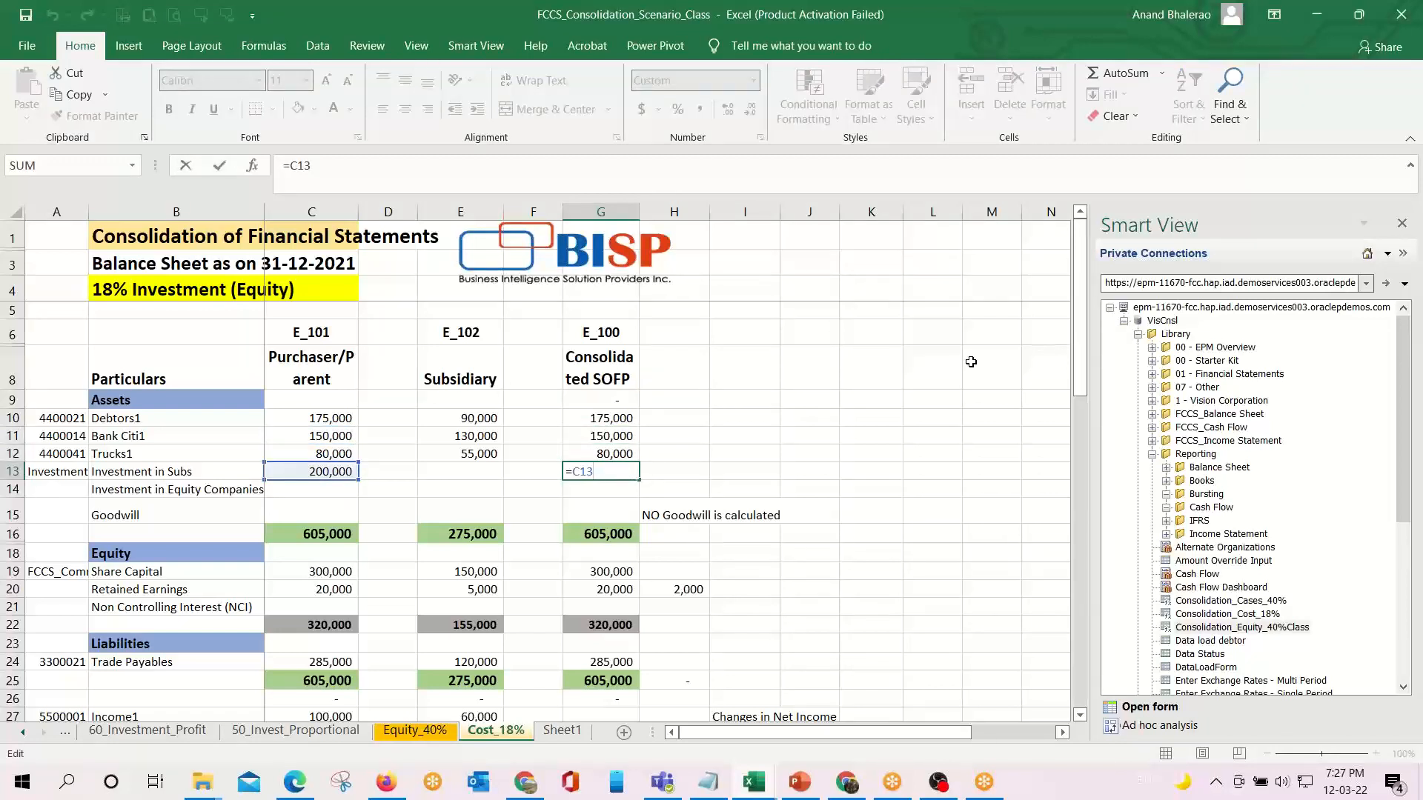
{"action": "key", "text": "Return"}
{"action": "key", "text": "Up"}
{"action": "key", "text": "F2"}
{"action": "key", "text": "Escape"}
Go through the remaining asset and equity rows of the consolidated E_100 column, including Goodwill and Non Controlling Interest.
{"action": "key", "text": "Down"}
{"action": "key", "text": "Down"}
{"action": "key", "text": "Down"}
{"action": "key", "text": "Down"}
{"action": "key", "text": "Down"}
{"action": "key", "text": "Down"}
{"action": "key", "text": "Down"}
{"action": "key", "text": "Down"}
{"action": "key", "text": "Up"}
{"action": "key", "text": "Up"}
{"action": "key", "text": "Down"}
{"action": "key", "text": "Down"}
{"action": "key", "text": "Down"}
{"action": "key", "text": "Up"}
{"action": "key", "text": "Up"}
{"action": "key", "text": "Up"}
{"action": "key", "text": "Up"}
{"action": "key", "text": "Up"}
{"action": "key", "text": "Up"}
{"action": "key", "text": "Up"}
{"action": "key", "text": "Up"}
{"action": "key", "text": "Up"}
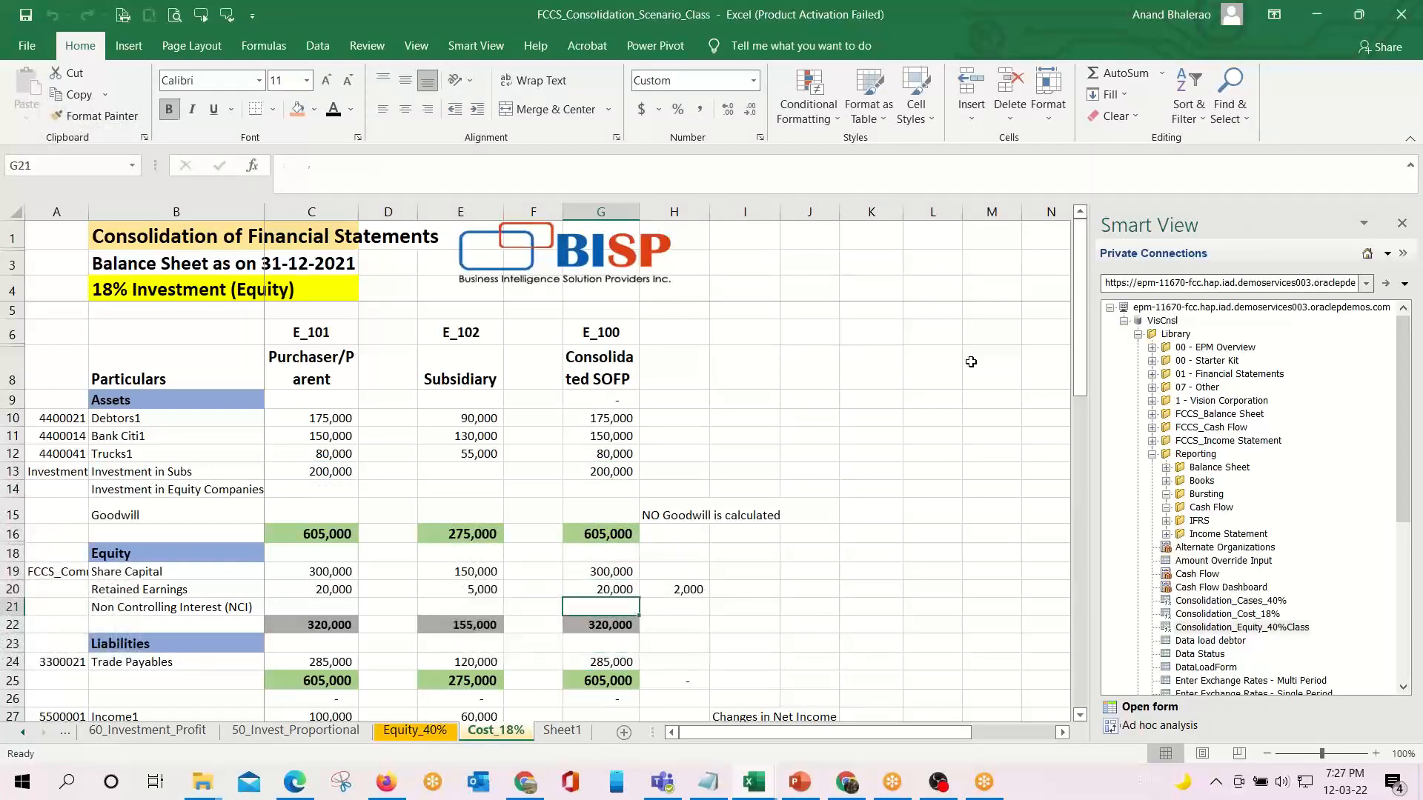
{"action": "key", "text": "Down"}
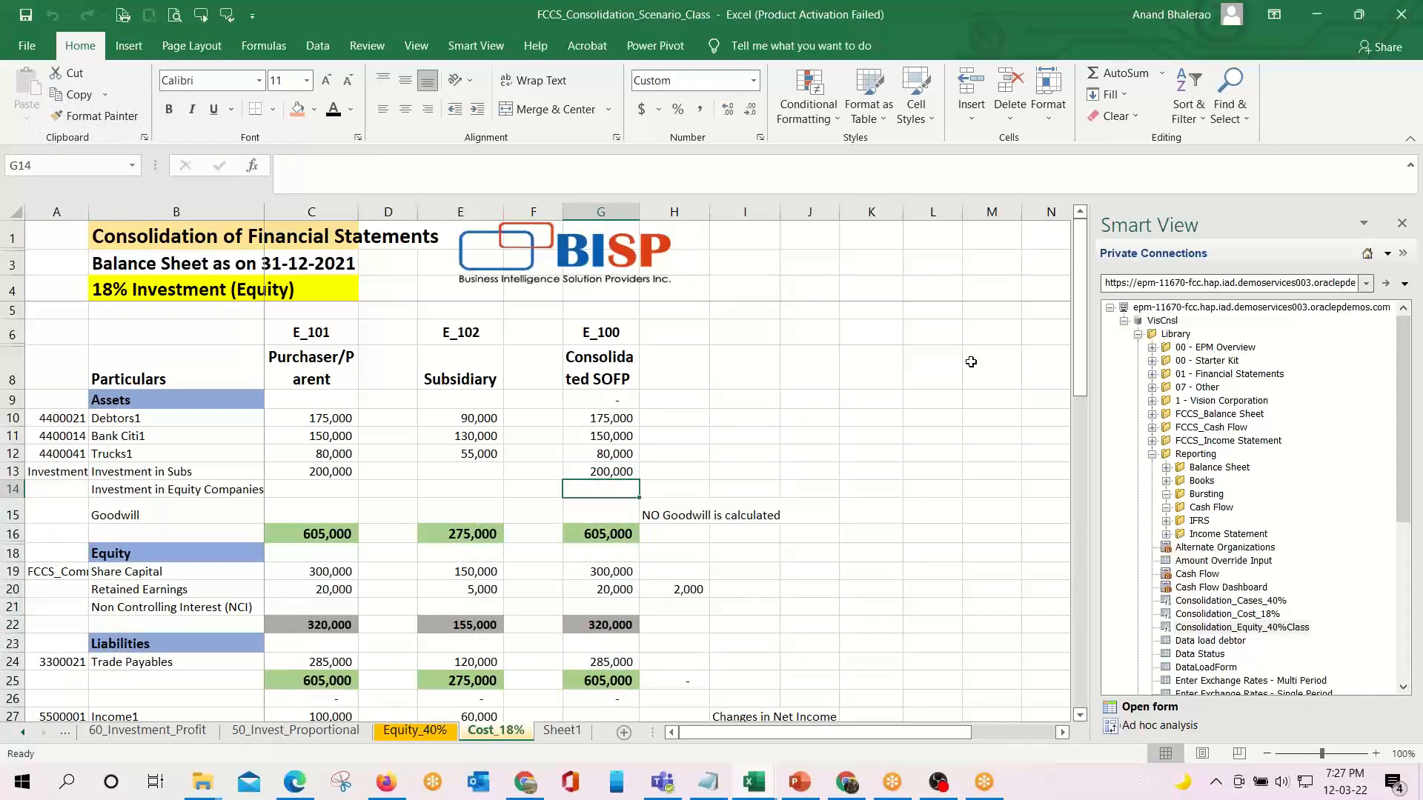
{"action": "key", "text": "ctrl+d"}
{"action": "key", "text": "Delete"}
{"action": "key", "text": "Down"}
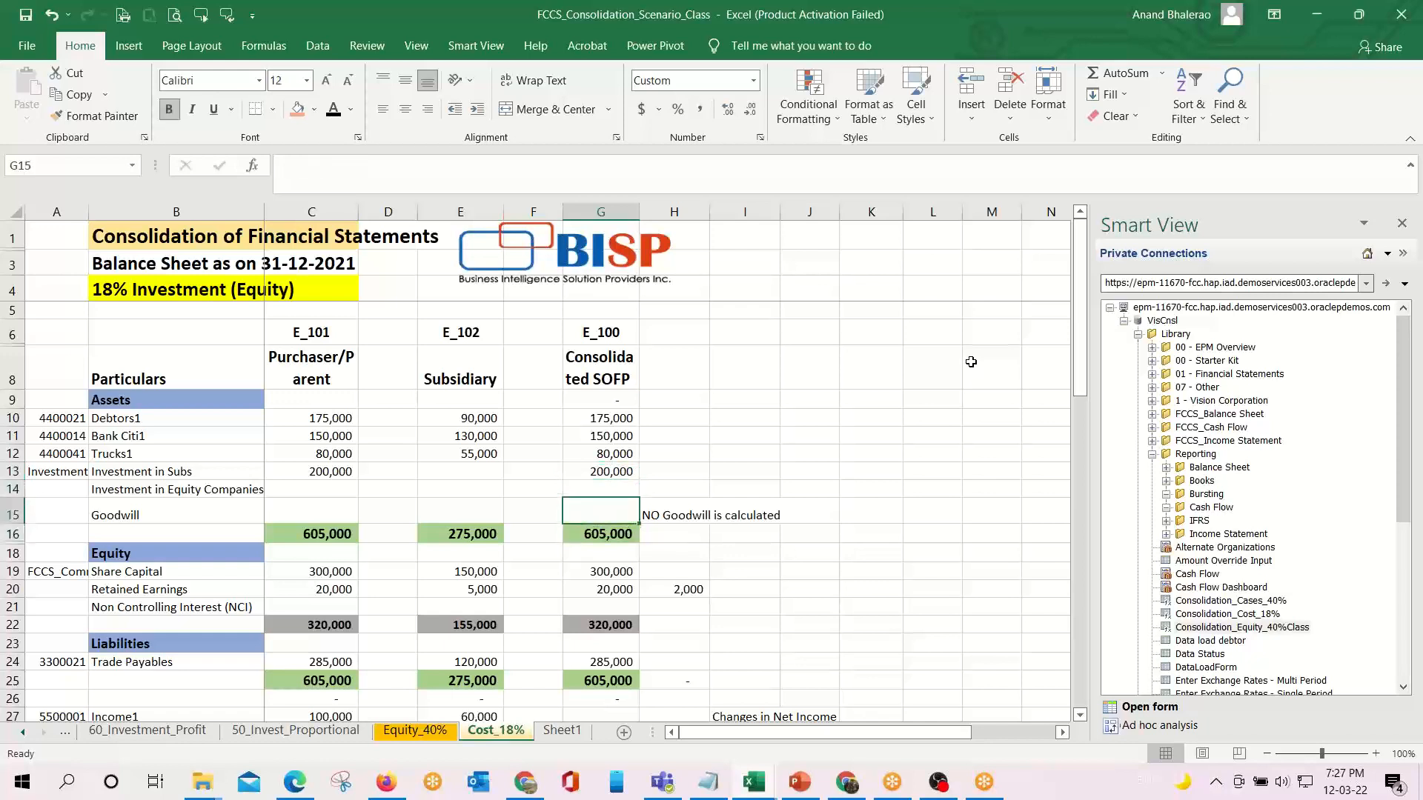
{"action": "key", "text": "Right"}
{"action": "key", "text": "Down"}
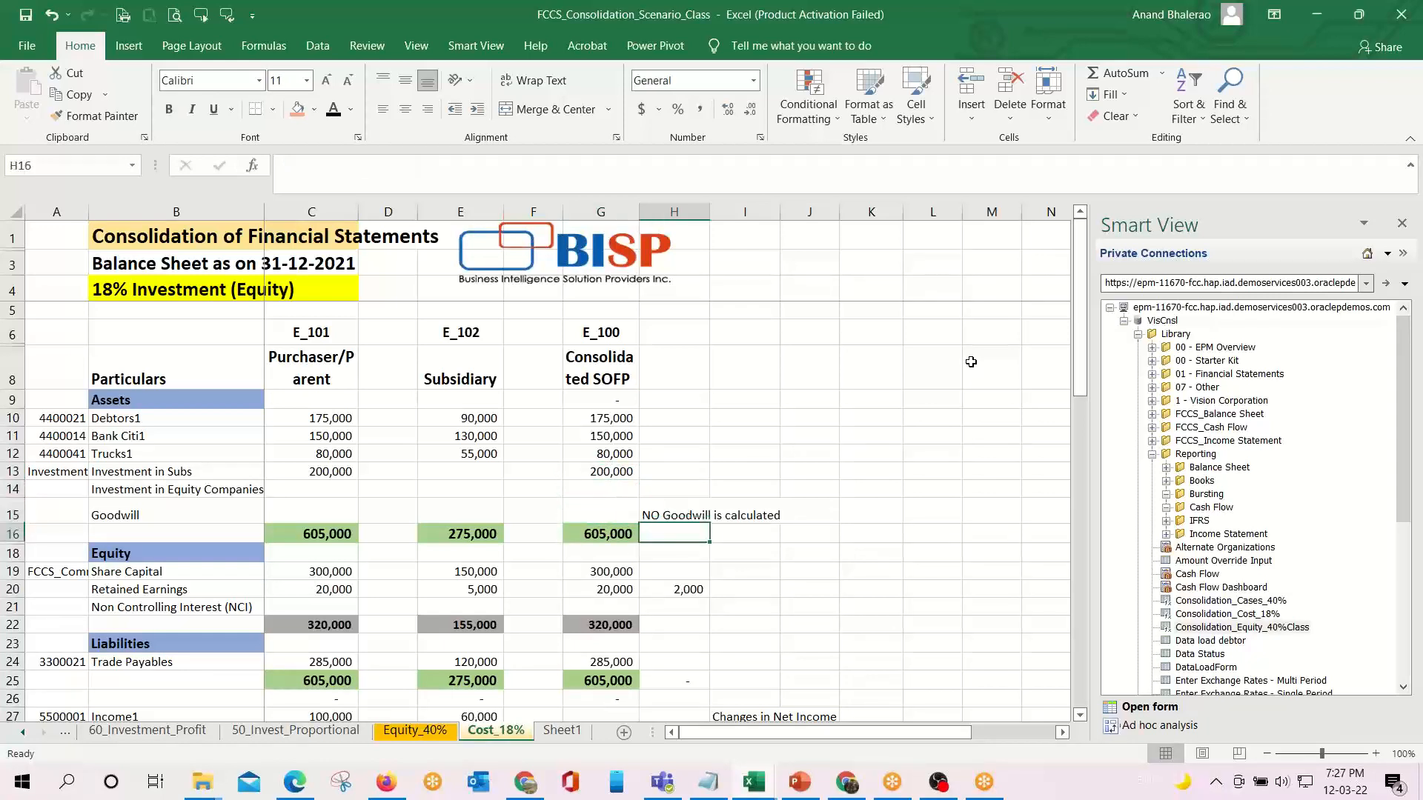
{"action": "key", "text": "Left"}
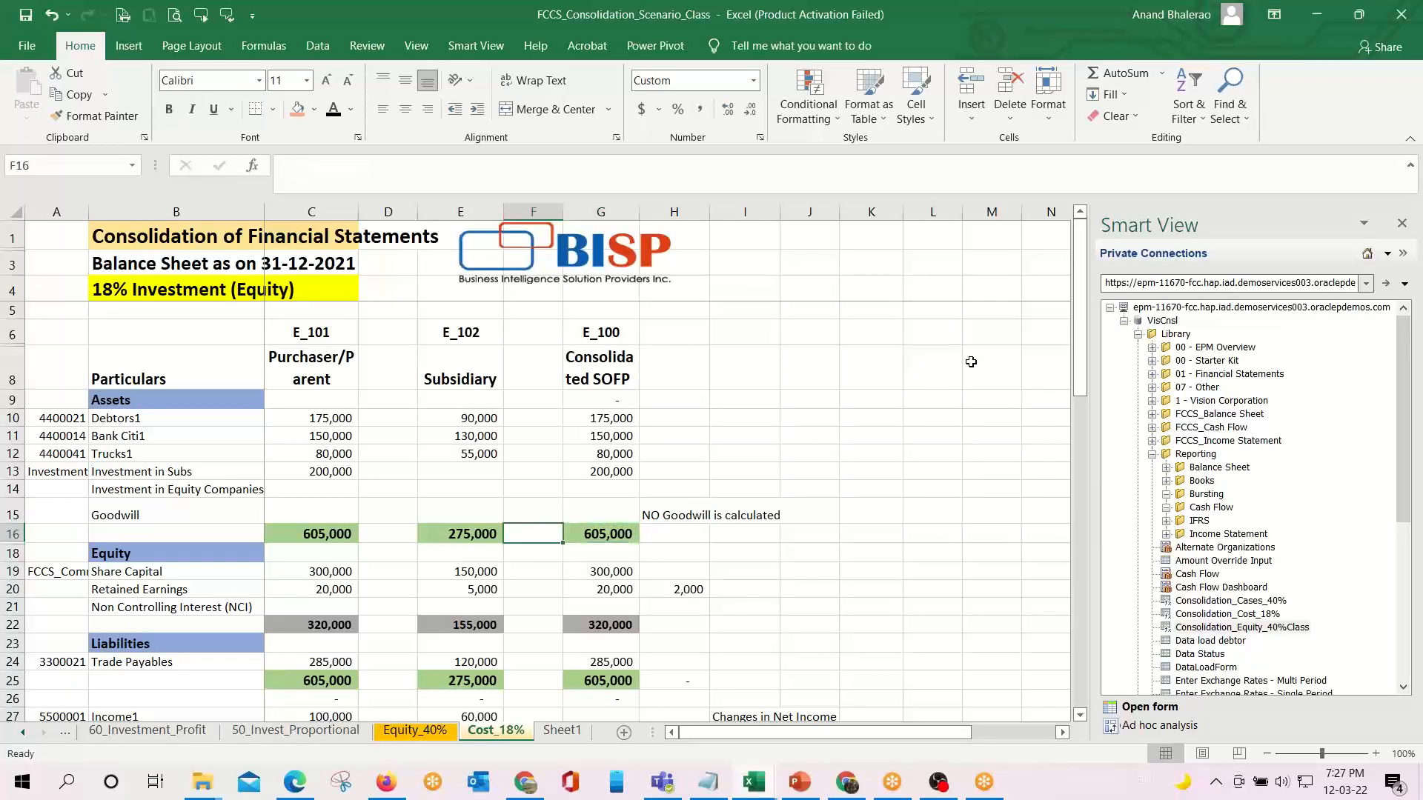
Change the investment heading in cell B4 to "18% Investment (Cost Method)".
{"action": "left_click", "coordinate": [117, 289]}
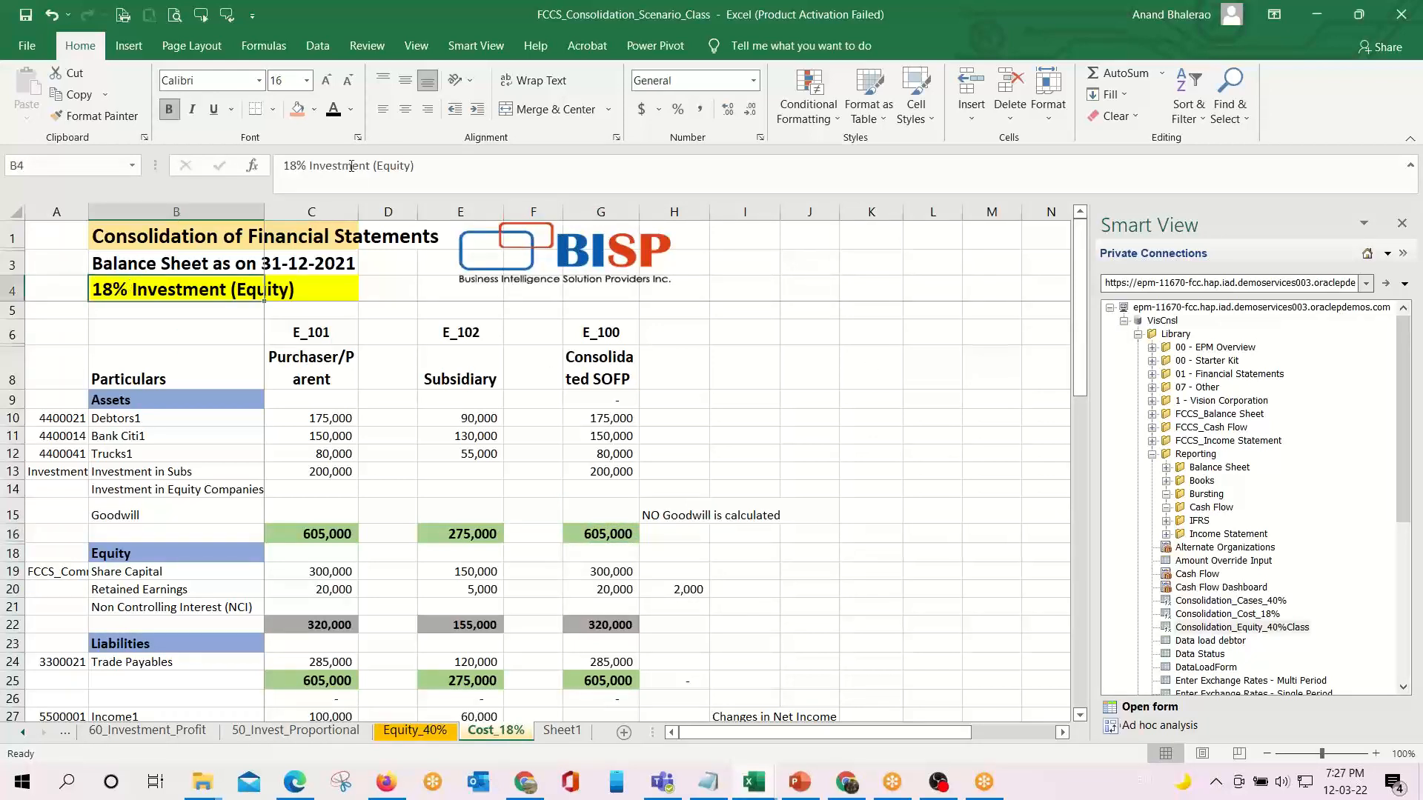
{"action": "left_click", "coordinate": [377, 168]}
{"action": "key", "text": "Delete"}
{"action": "key", "text": "Delete"}
{"action": "key", "text": "Delete"}
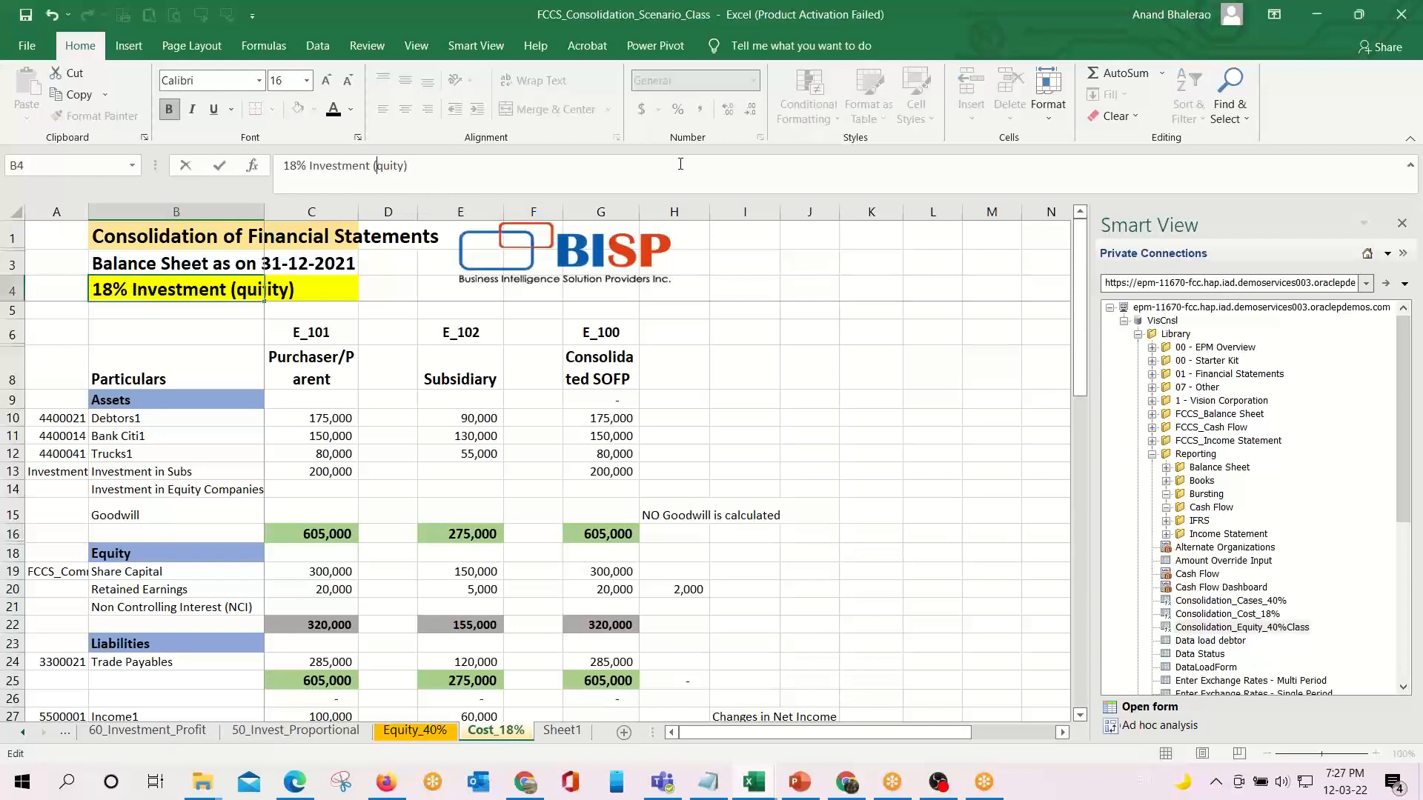
{"action": "key", "text": "Delete"}
{"action": "key", "text": "Delete"}
{"action": "key", "text": "Delete"}
{"action": "type", "text": "Cost M"}
{"action": "type", "text": "ethod"}
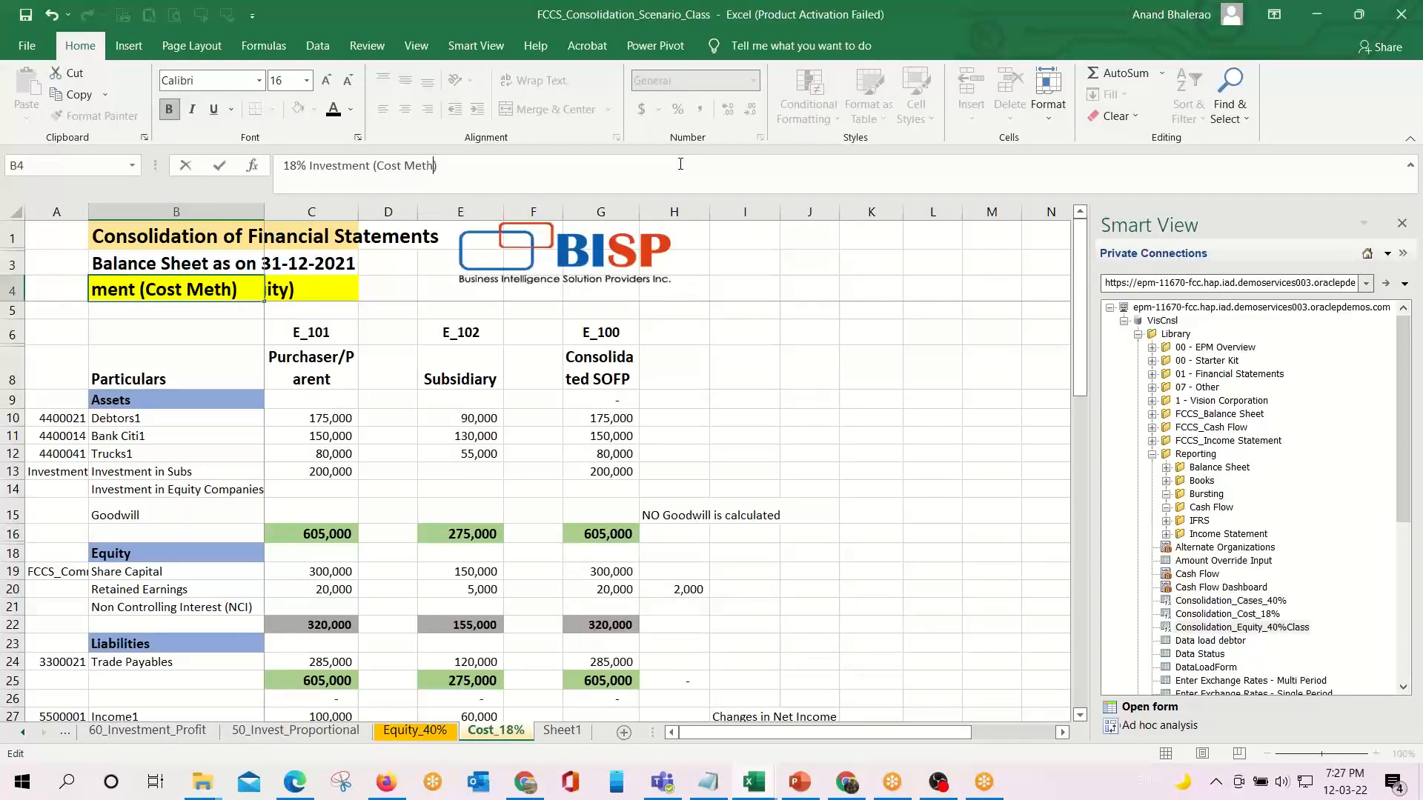
{"action": "key", "text": "Return"}
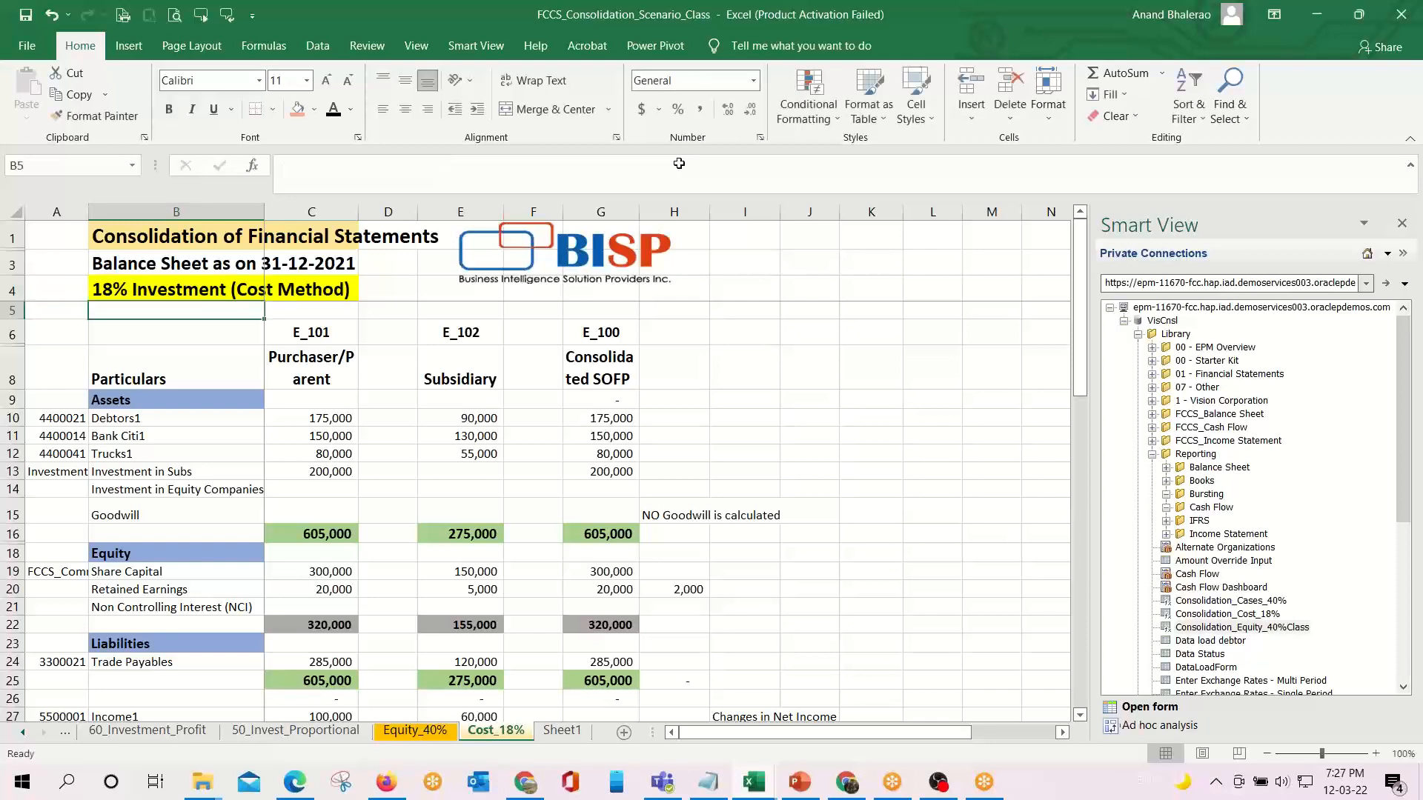
Inspect the formulas behind the consolidated Share Capital, Retained Earnings and Trade Payables figures.
{"action": "left_click", "coordinate": [588, 573]}
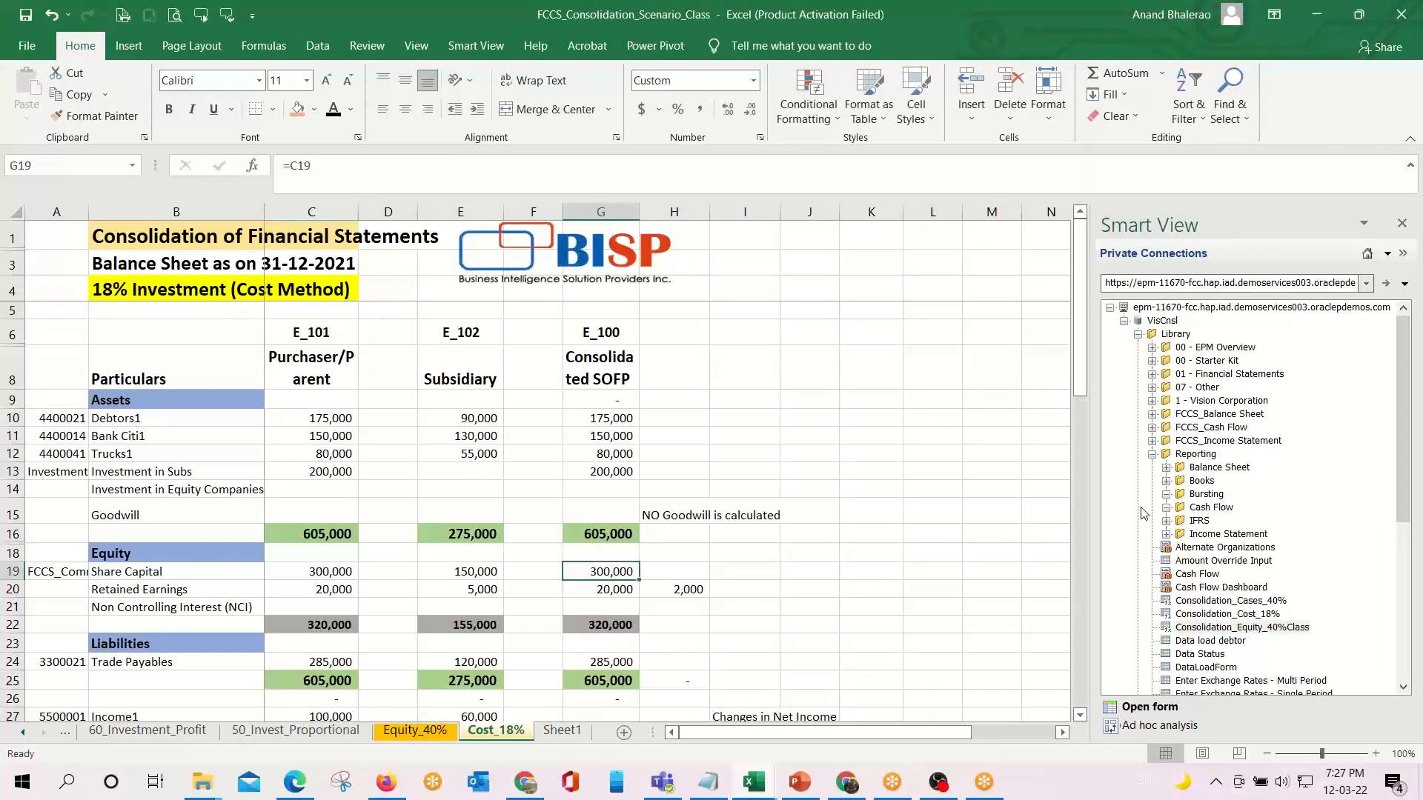
{"action": "key", "text": "F2"}
{"action": "key", "text": "Escape"}
{"action": "key", "text": "Down"}
{"action": "key", "text": "F2"}
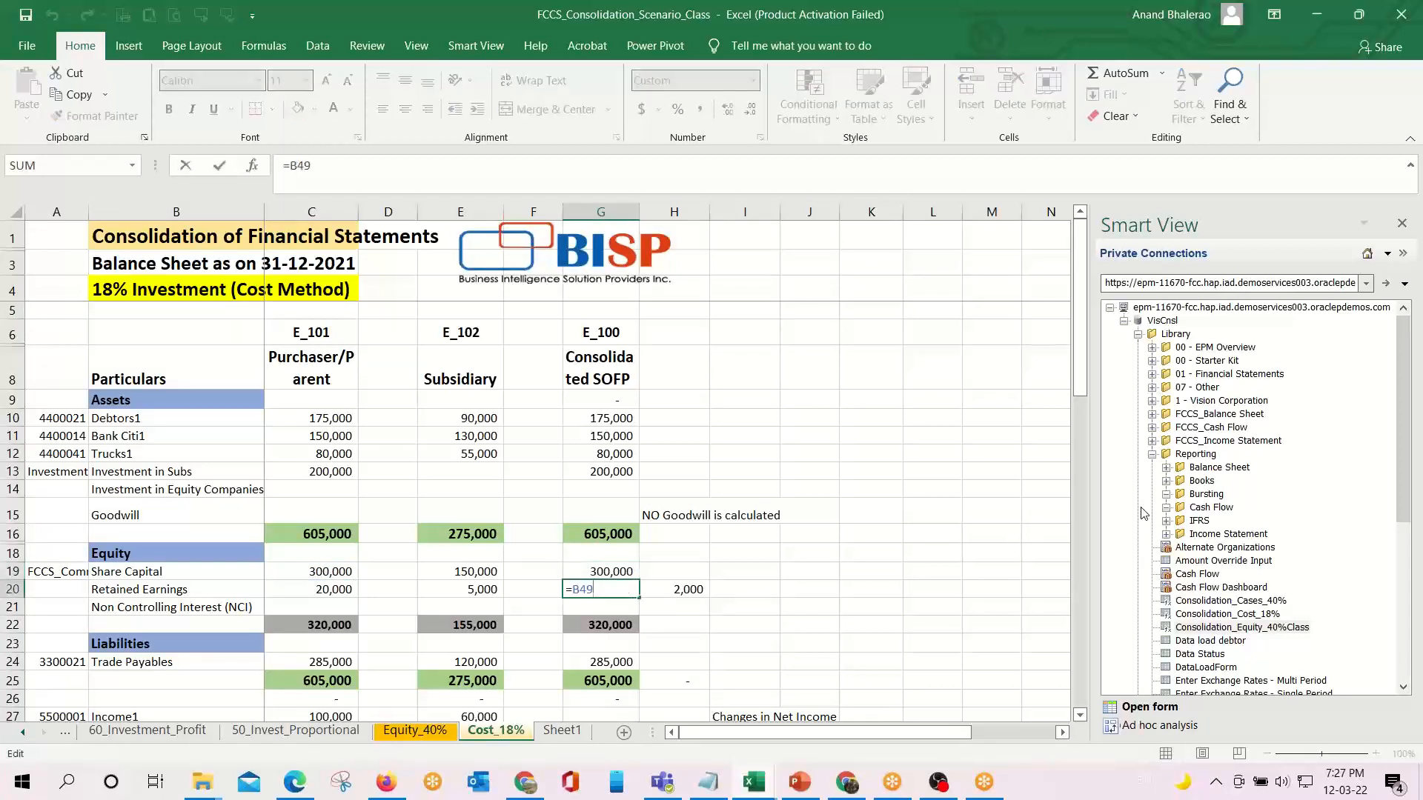
{"action": "key", "text": "Escape"}
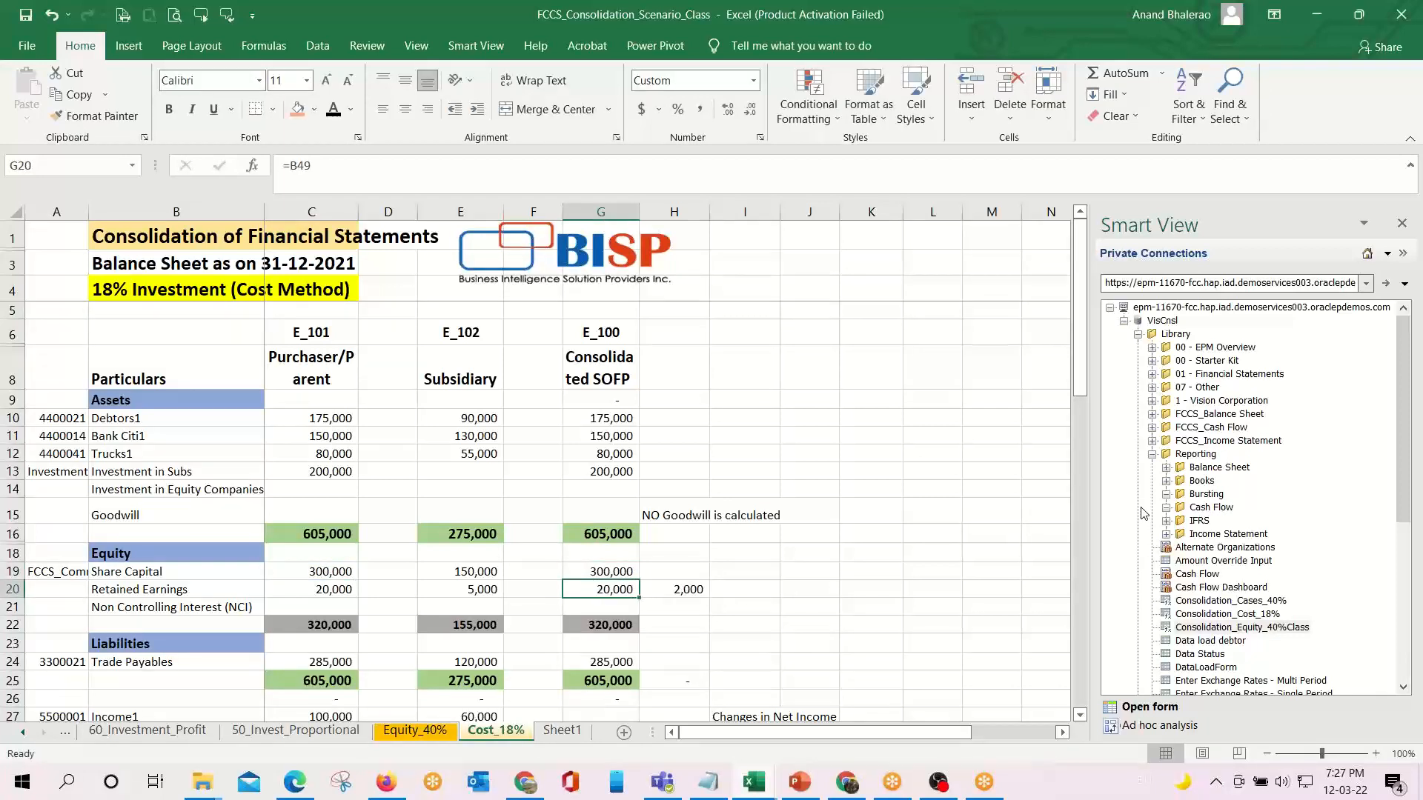
{"action": "scroll", "coordinate": [647, 517], "scroll_direction": "down", "scroll_amount": 2}
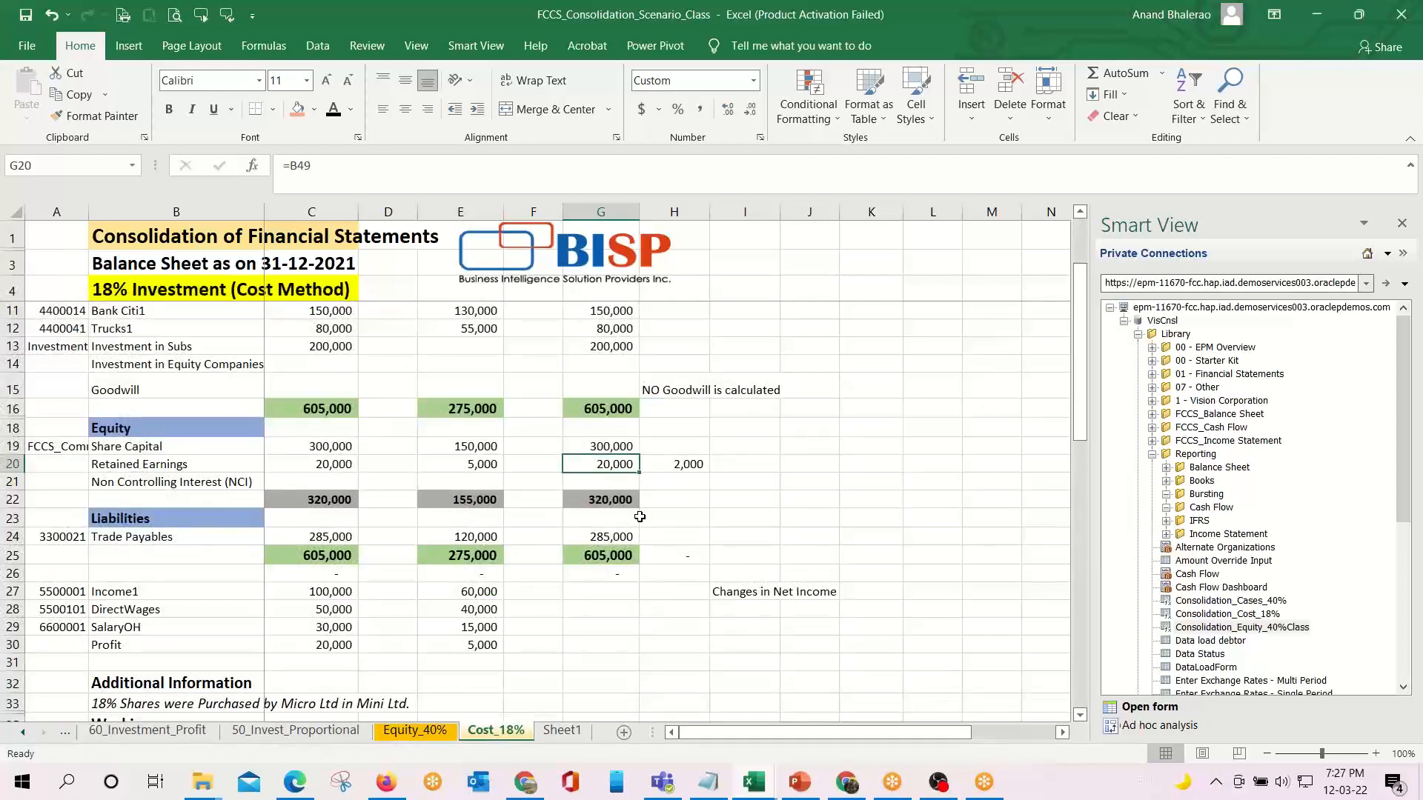
{"action": "left_click", "coordinate": [633, 539]}
{"action": "key", "text": "F2"}
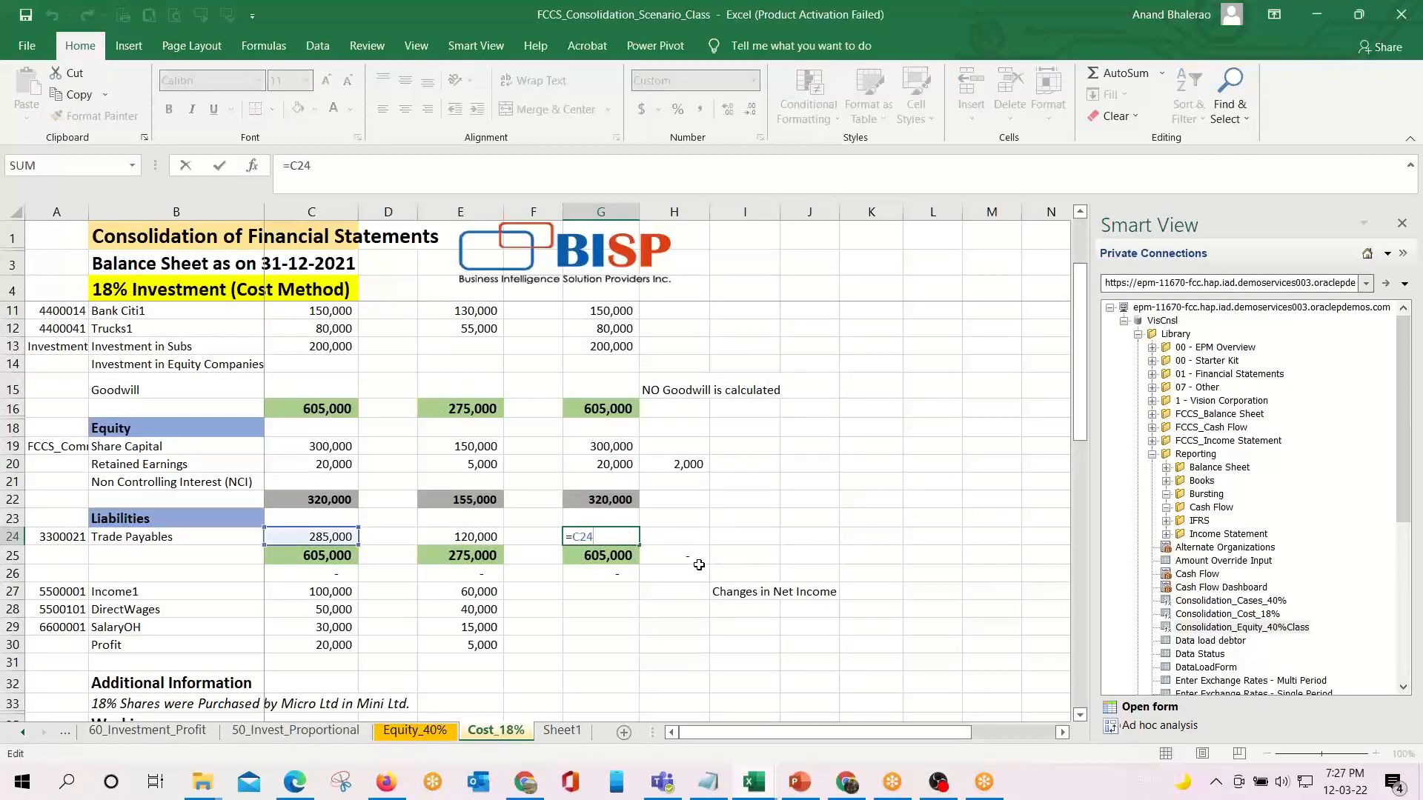
{"action": "key", "text": "Escape"}
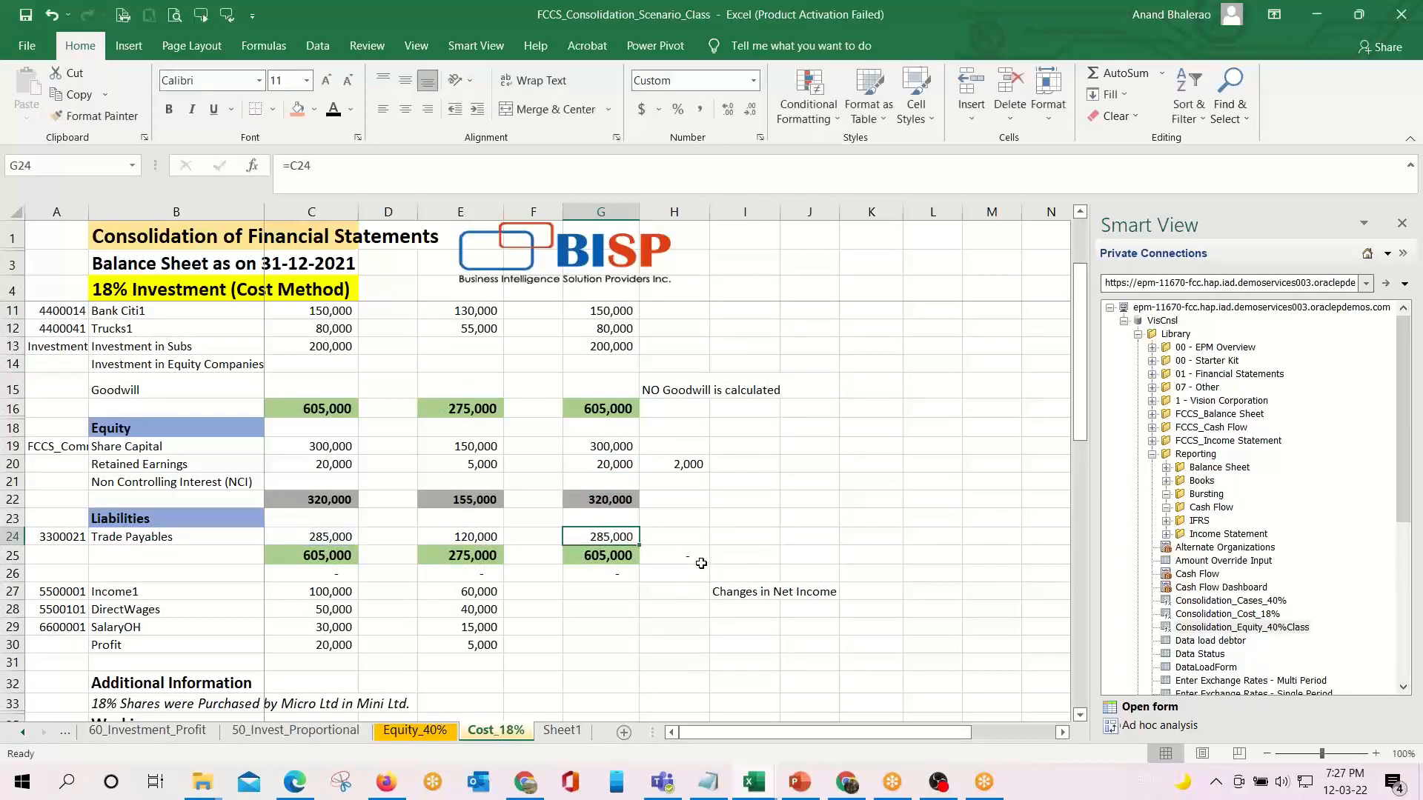
Check the formula of the consolidated Investment in Subs figure and the parent cell it refers to.
{"action": "scroll", "coordinate": [701, 563], "scroll_direction": "up", "scroll_amount": 2}
{"action": "left_click", "coordinate": [612, 455]}
{"action": "left_click", "coordinate": [602, 475]}
{"action": "key", "text": "F2"}
{"action": "scroll", "coordinate": [711, 490], "scroll_direction": "down", "scroll_amount": 14}
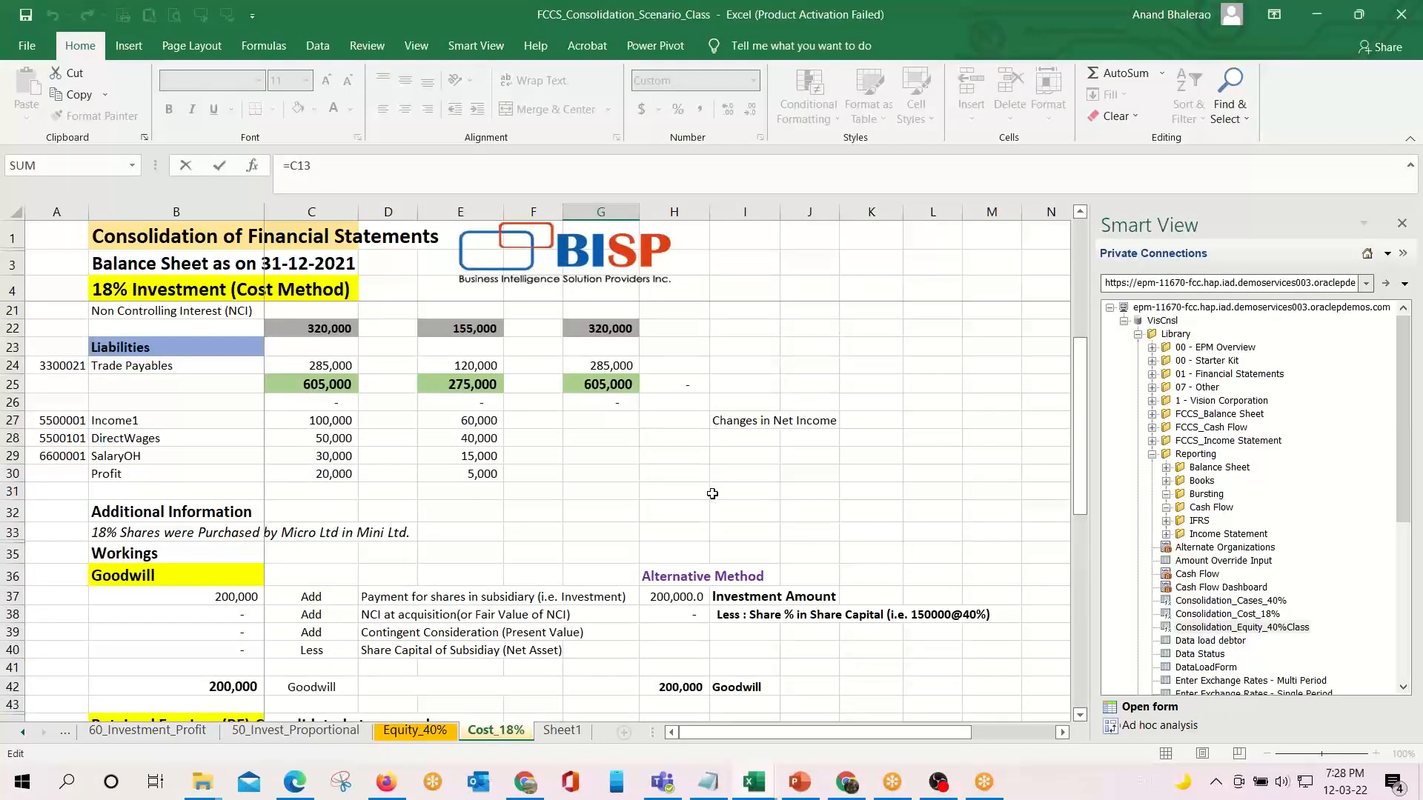
{"action": "scroll", "coordinate": [611, 518], "scroll_direction": "up", "scroll_amount": 14}
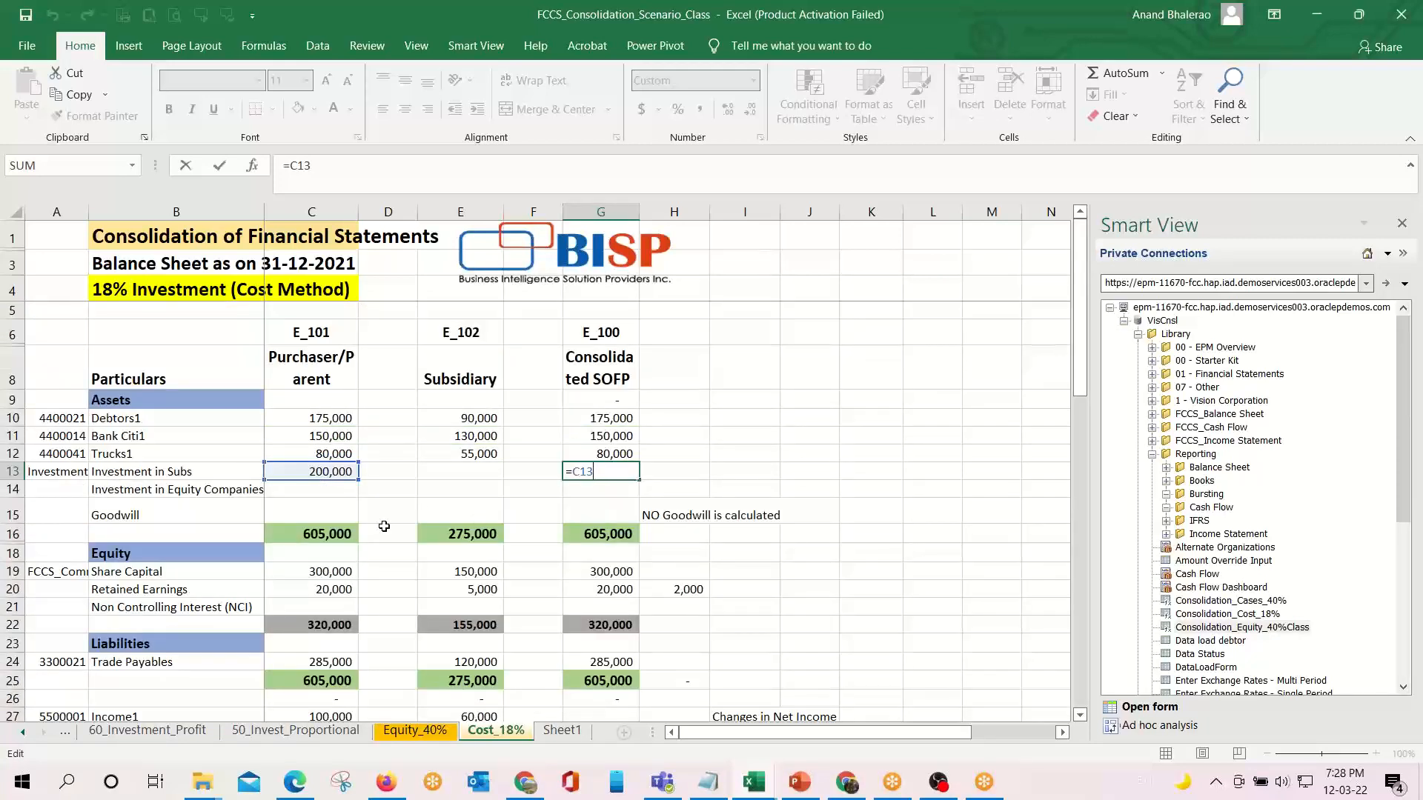
{"action": "left_click", "coordinate": [321, 472]}
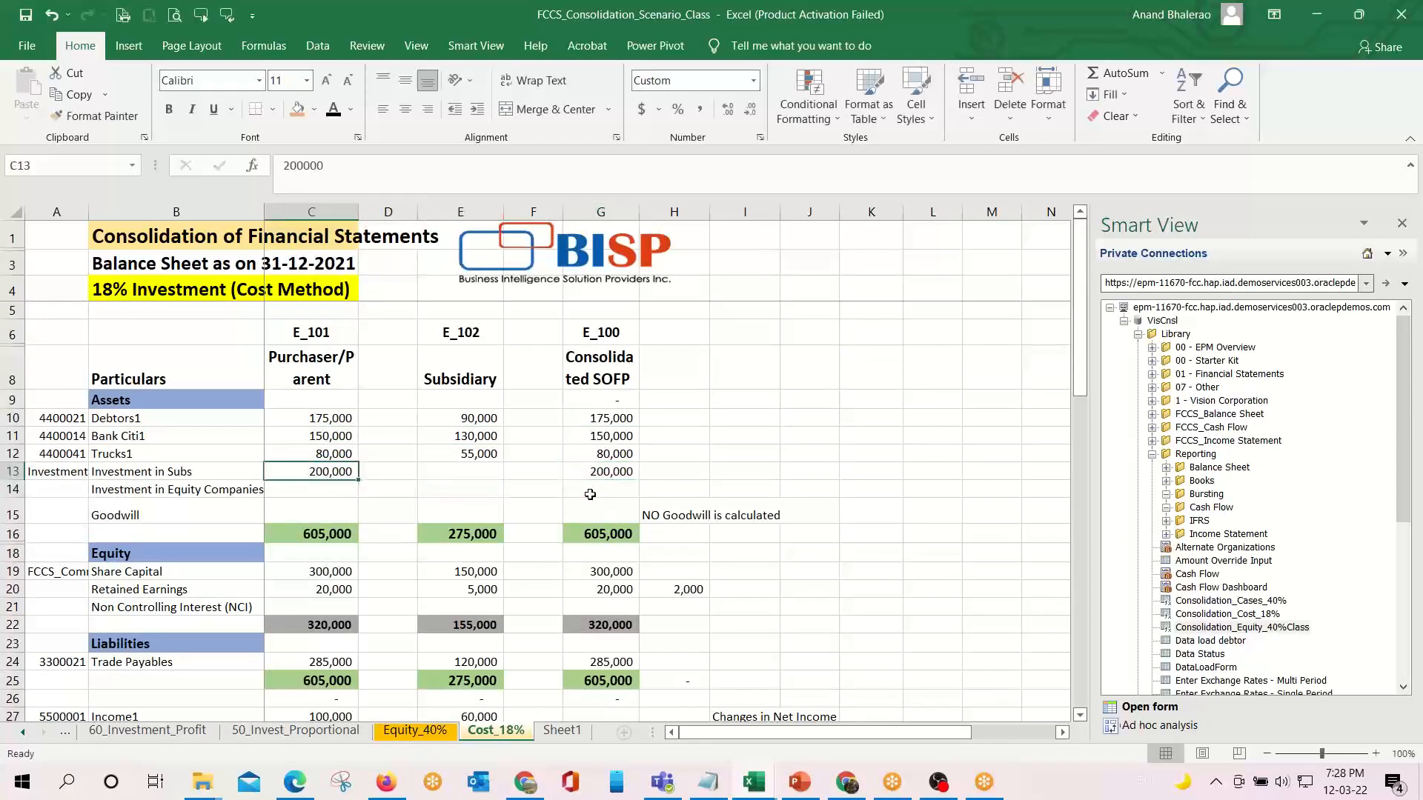
Enter the formula =C13 in cell G14 so the consolidated Investment in Equity Companies figure refers to the parent's Investment in Subs.
{"action": "left_click", "coordinate": [596, 490]}
{"action": "type", "text": "="}
{"action": "key", "text": "Up"}
{"action": "key", "text": "Up"}
{"action": "key", "text": "Left"}
{"action": "key", "text": "Left"}
{"action": "key", "text": "Left"}
{"action": "key", "text": "Left"}
{"action": "key", "text": "Down"}
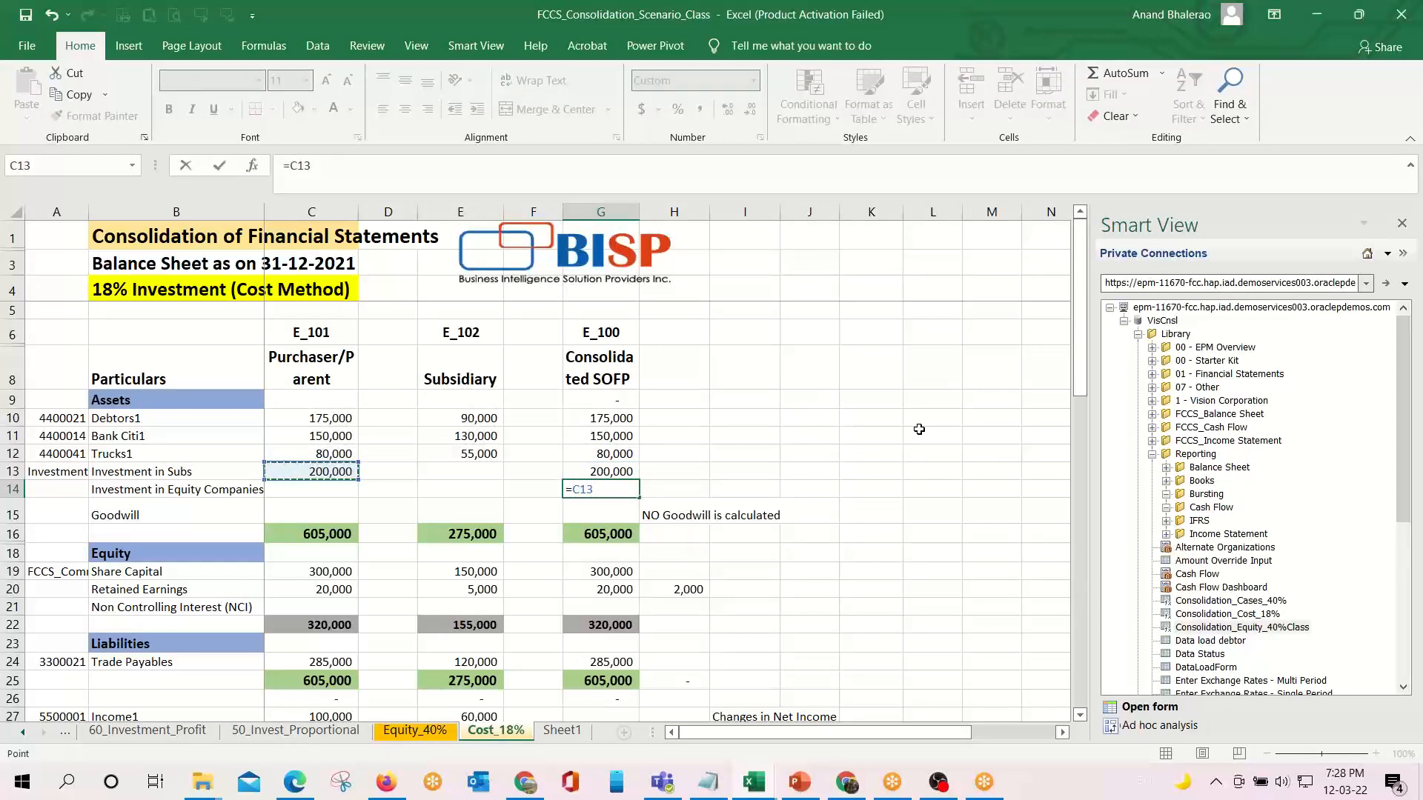
{"action": "key", "text": "Return"}
Clear the consolidated Investment in Subs figure in cell G13.
{"action": "key", "text": "Up"}
{"action": "key", "text": "Up"}
{"action": "key", "text": "Right"}
{"action": "key", "text": "Left"}
{"action": "key", "text": "Delete"}
{"action": "key", "text": "Down"}
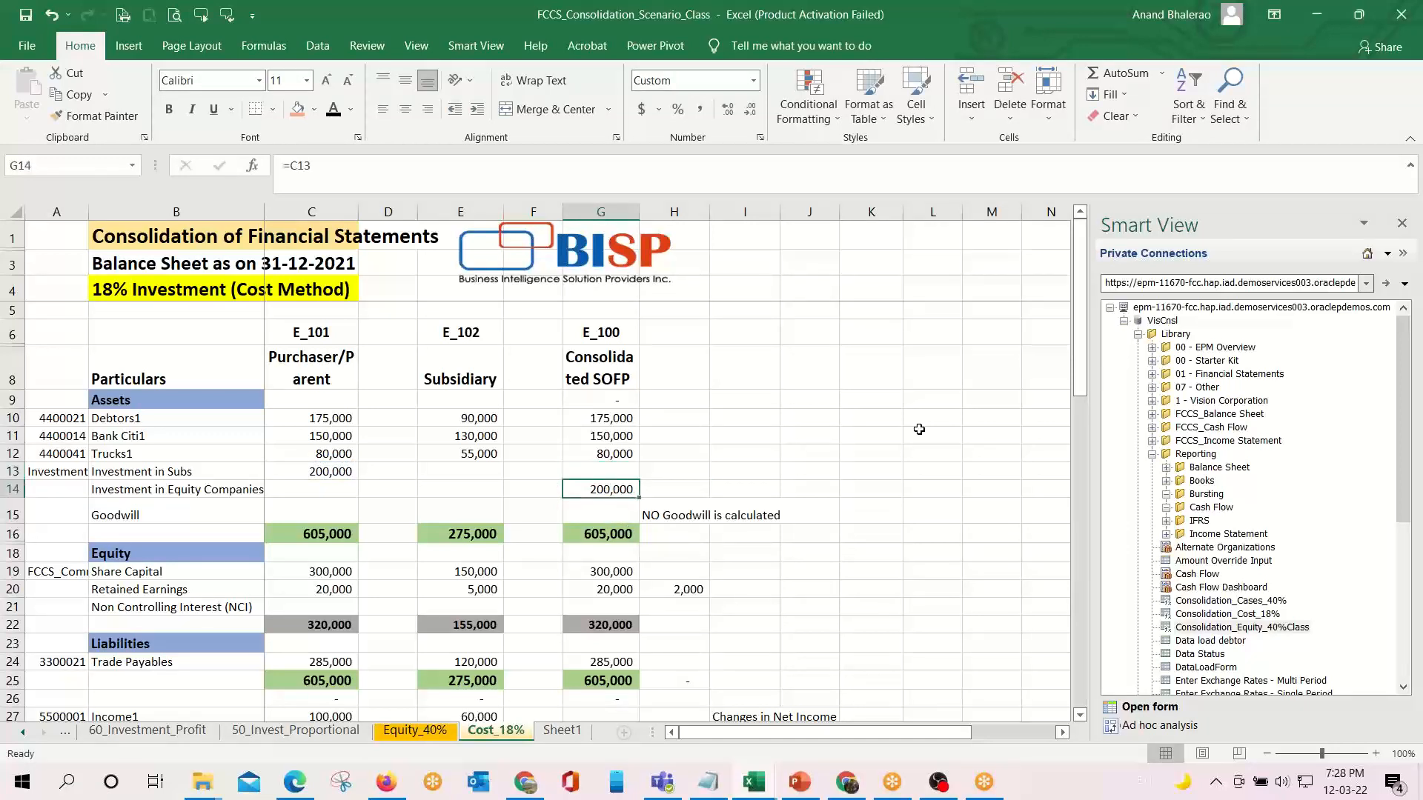
Compare the Investment in Subs and Investment in Equity Companies rows, from their labels across to the consolidated E_100 column.
{"action": "key", "text": "Left"}
{"action": "key", "text": "Left"}
{"action": "key", "text": "Left"}
{"action": "key", "text": "Left"}
{"action": "key", "text": "Up"}
{"action": "key", "text": "Left"}
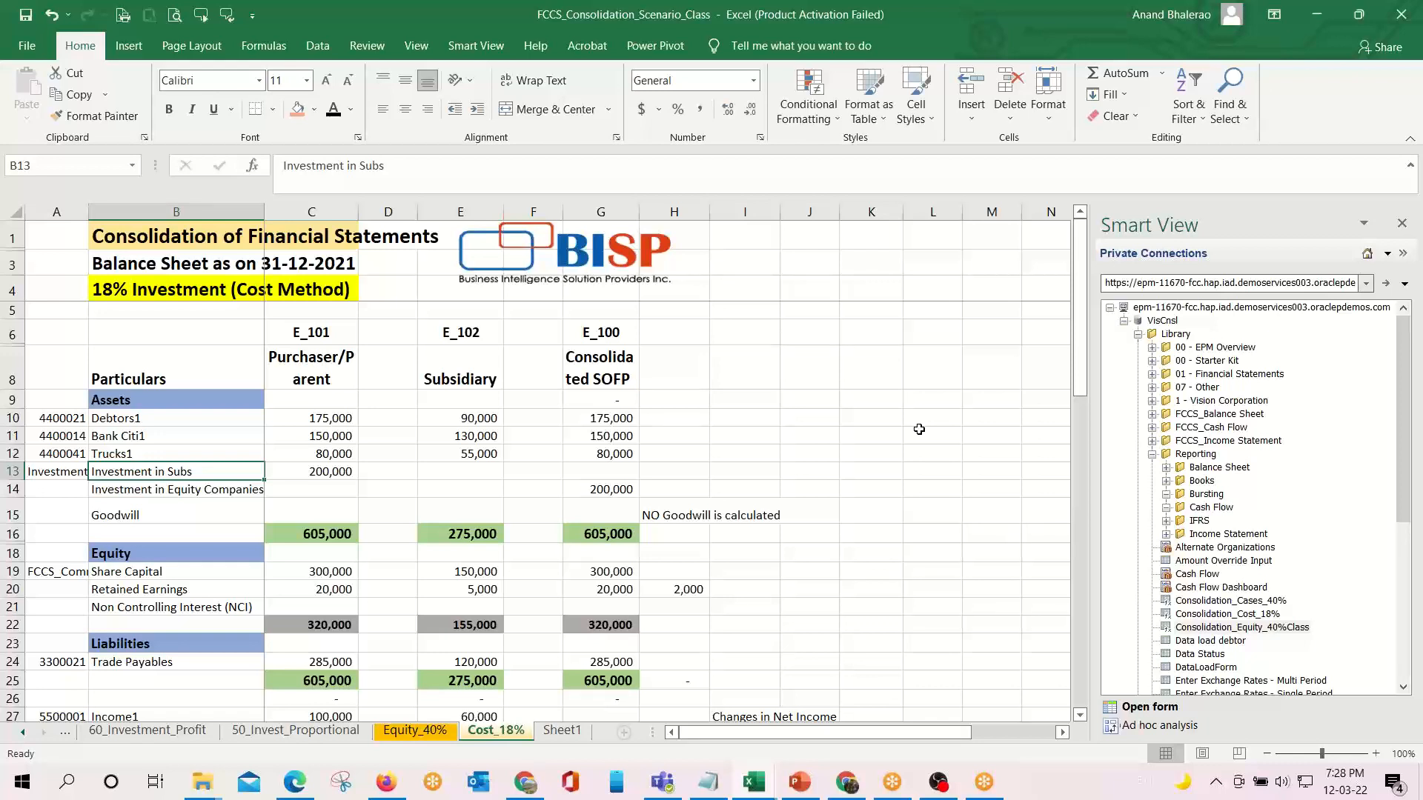
{"action": "key", "text": "Down"}
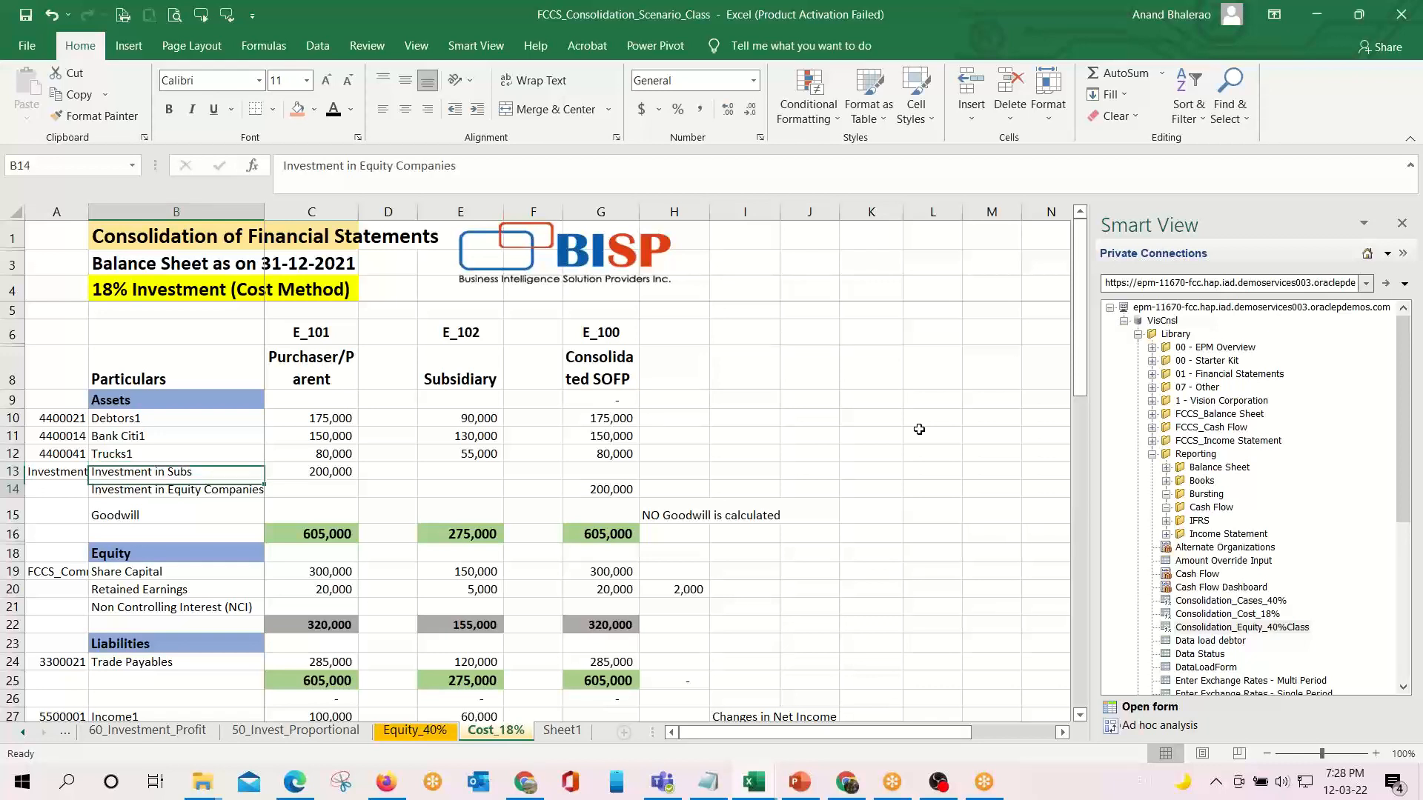
{"action": "key", "text": "Right"}
{"action": "key", "text": "Right"}
{"action": "key", "text": "Right"}
{"action": "key", "text": "Right"}
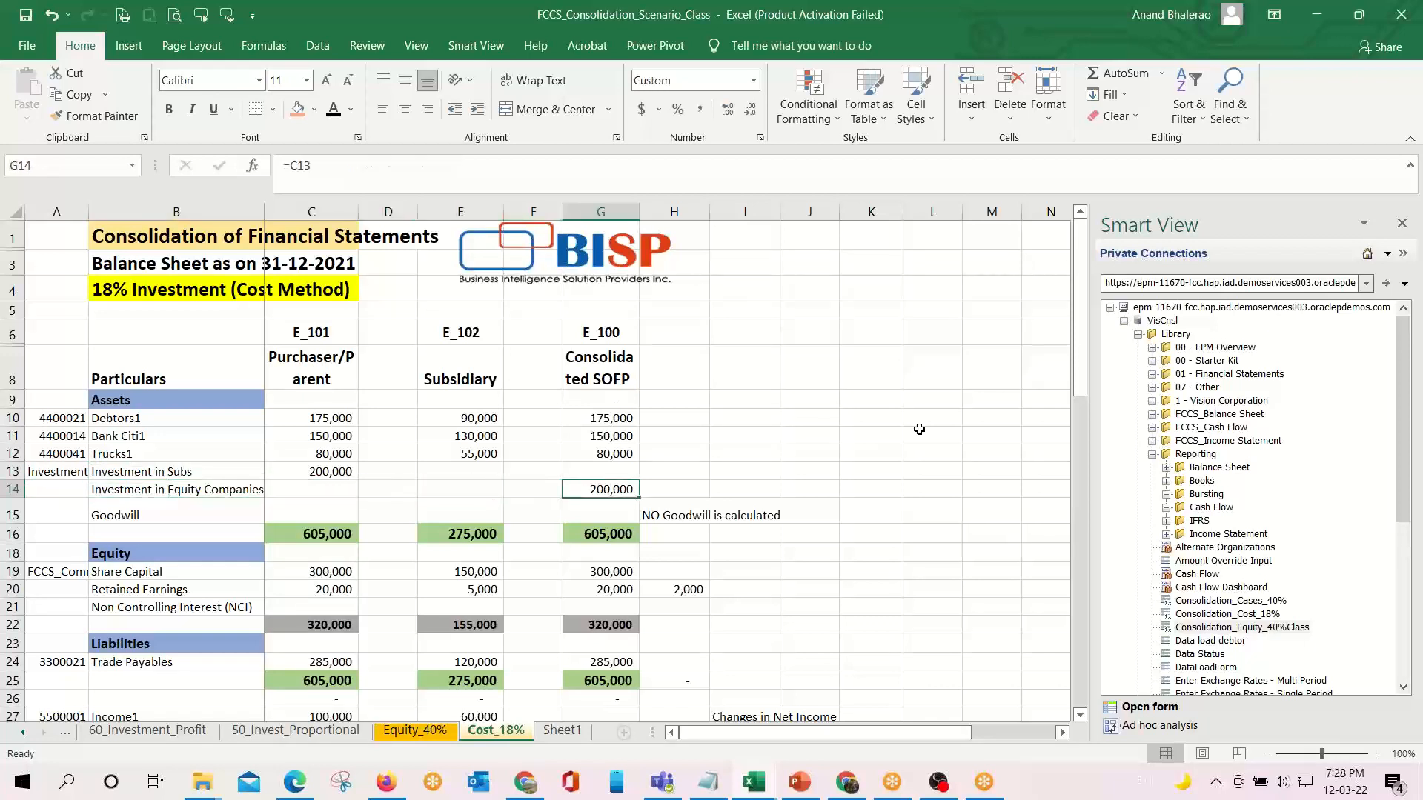
Make the consolidated Investment in Equity Companies figure in cell G14 bold.
{"action": "key", "text": "Left"}
{"action": "key", "text": "Left"}
{"action": "key", "text": "Left"}
{"action": "key", "text": "Left"}
{"action": "key", "text": "Left"}
{"action": "key", "text": "Right"}
{"action": "key", "text": "Right"}
{"action": "key", "text": "Right"}
{"action": "key", "text": "Right"}
{"action": "key", "text": "Right"}
{"action": "key", "text": "ctrl+b"}
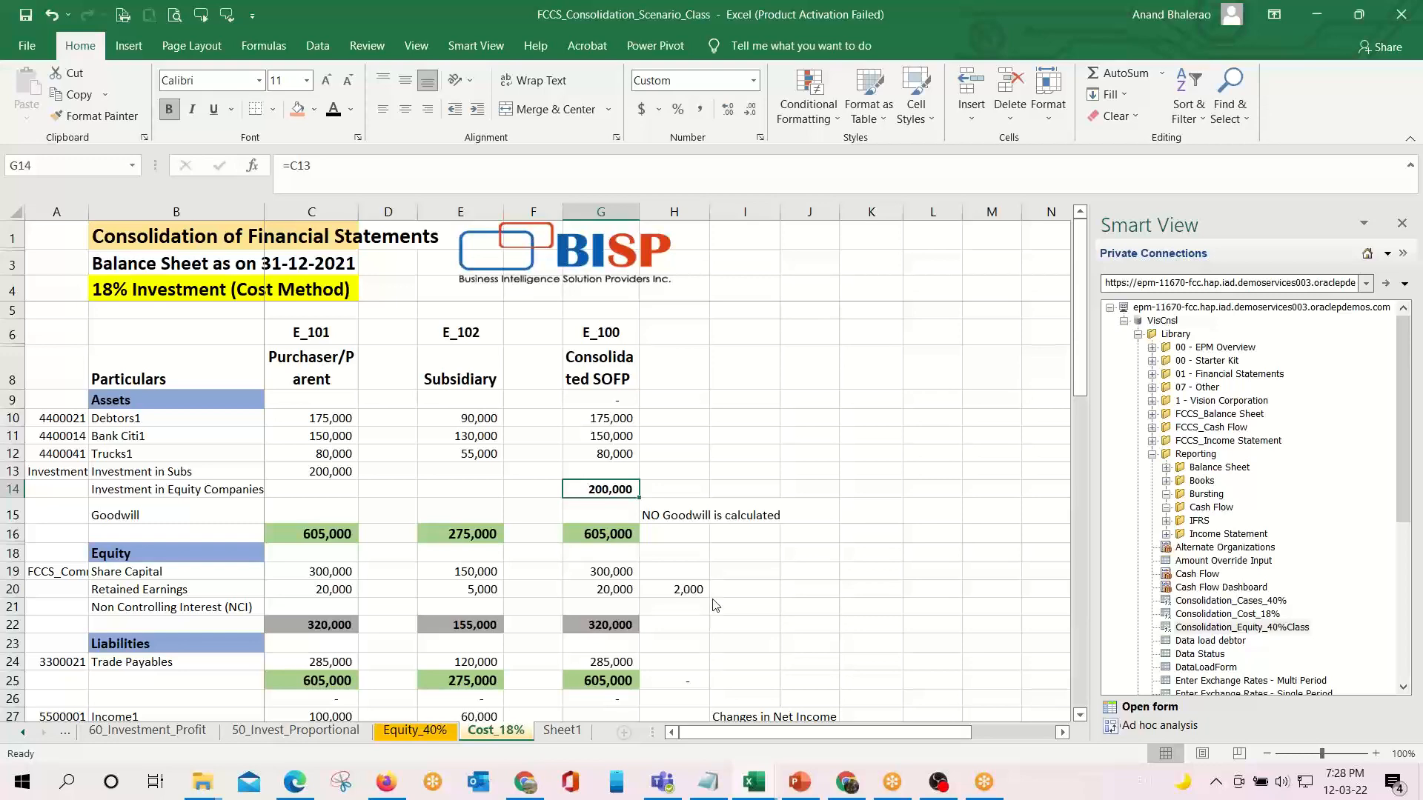
Check the Investment in Equity Companies total for TotalE100 on the Output_ sheet of the Webinar_Consolidtion_SV workbook, and return to Input_Sheet.
{"action": "key", "text": "alt+Tab"}
{"action": "key", "text": "alt+Tab"}
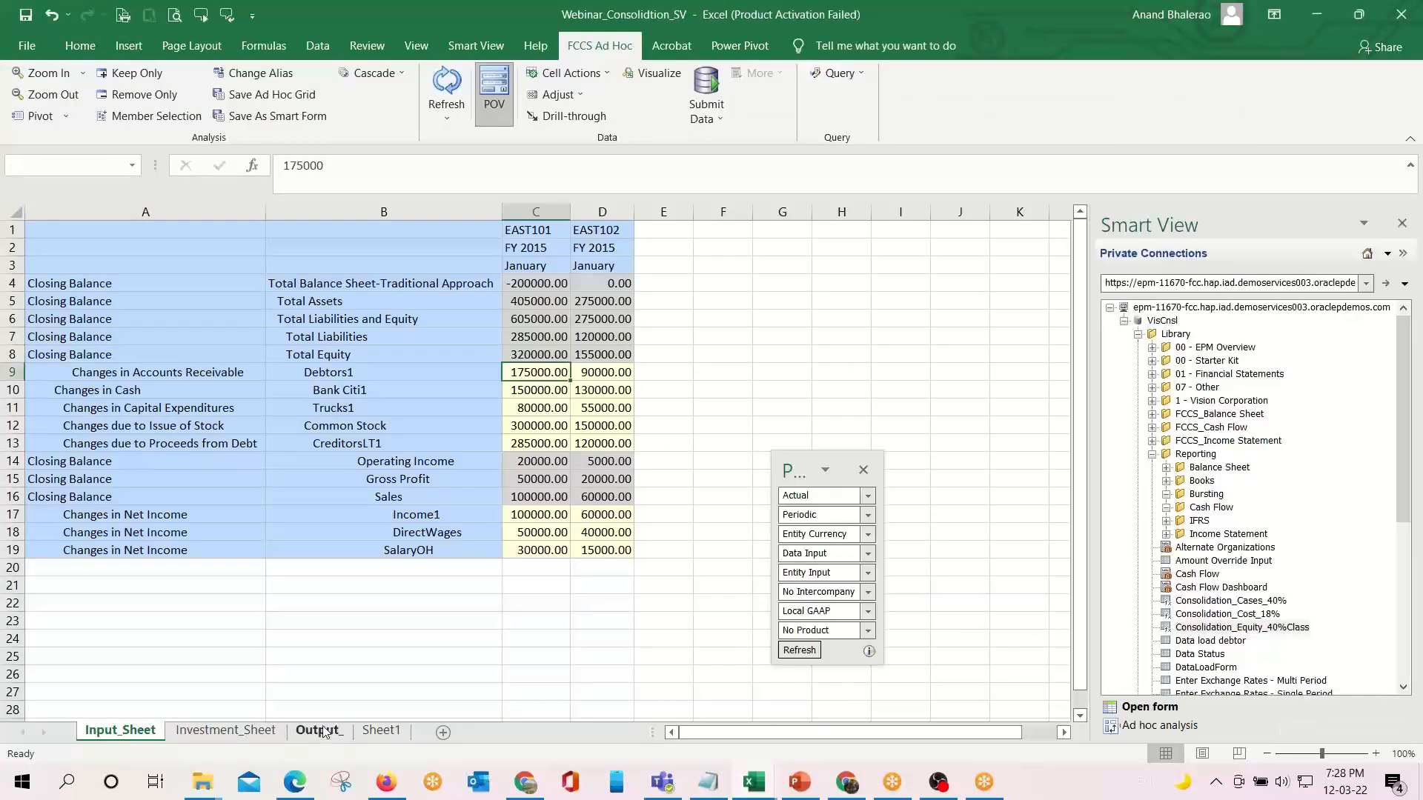
{"action": "left_click", "coordinate": [319, 731]}
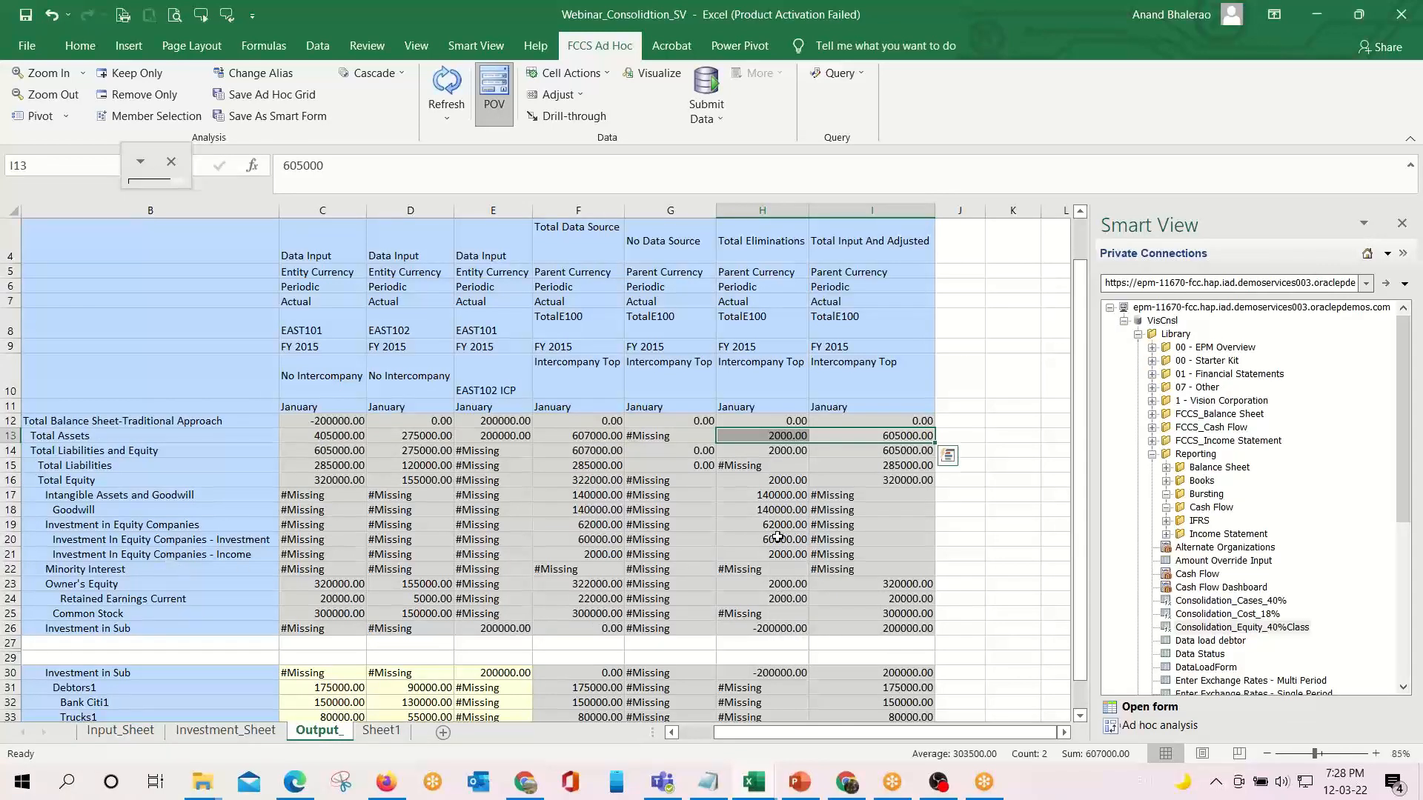
{"action": "left_click", "coordinate": [584, 528]}
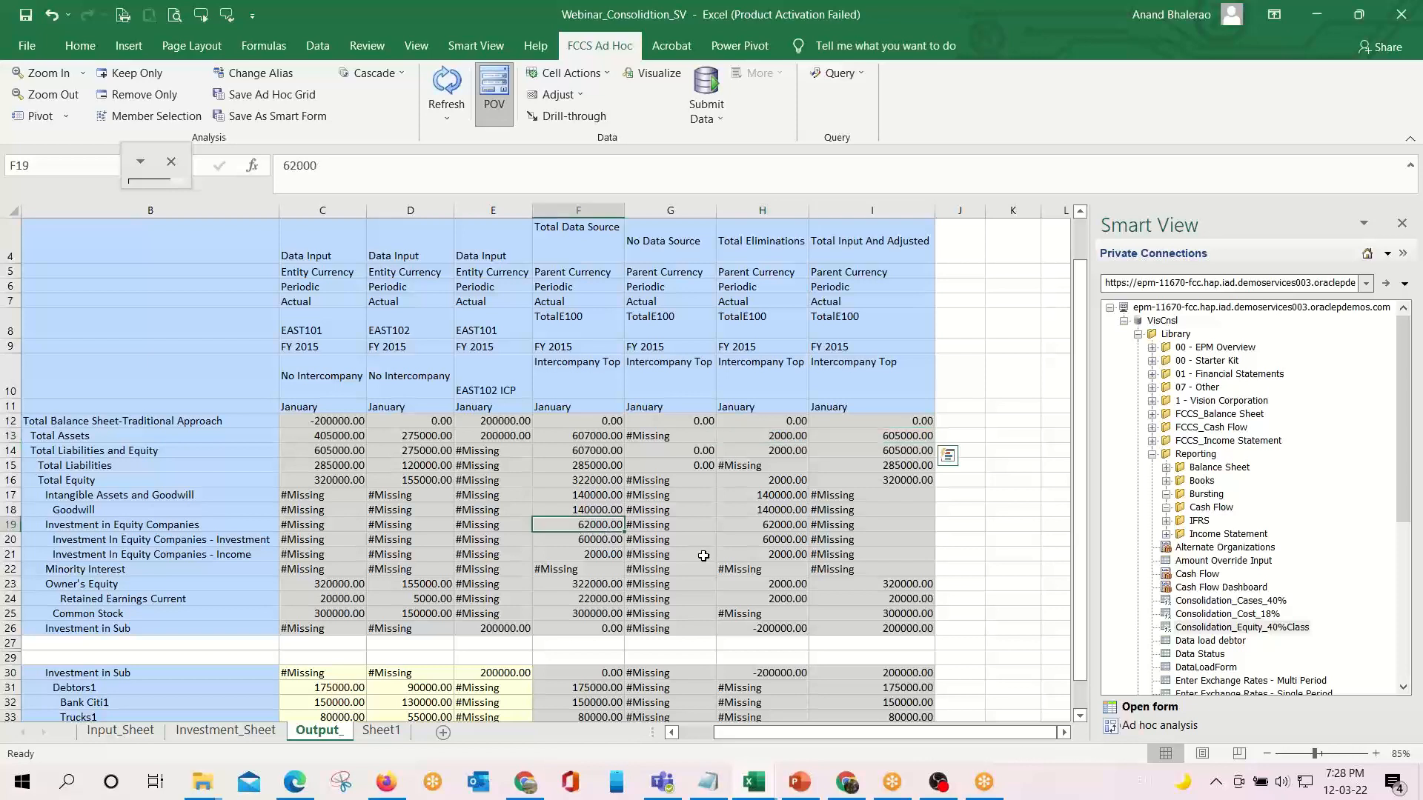
{"action": "left_click", "coordinate": [119, 733]}
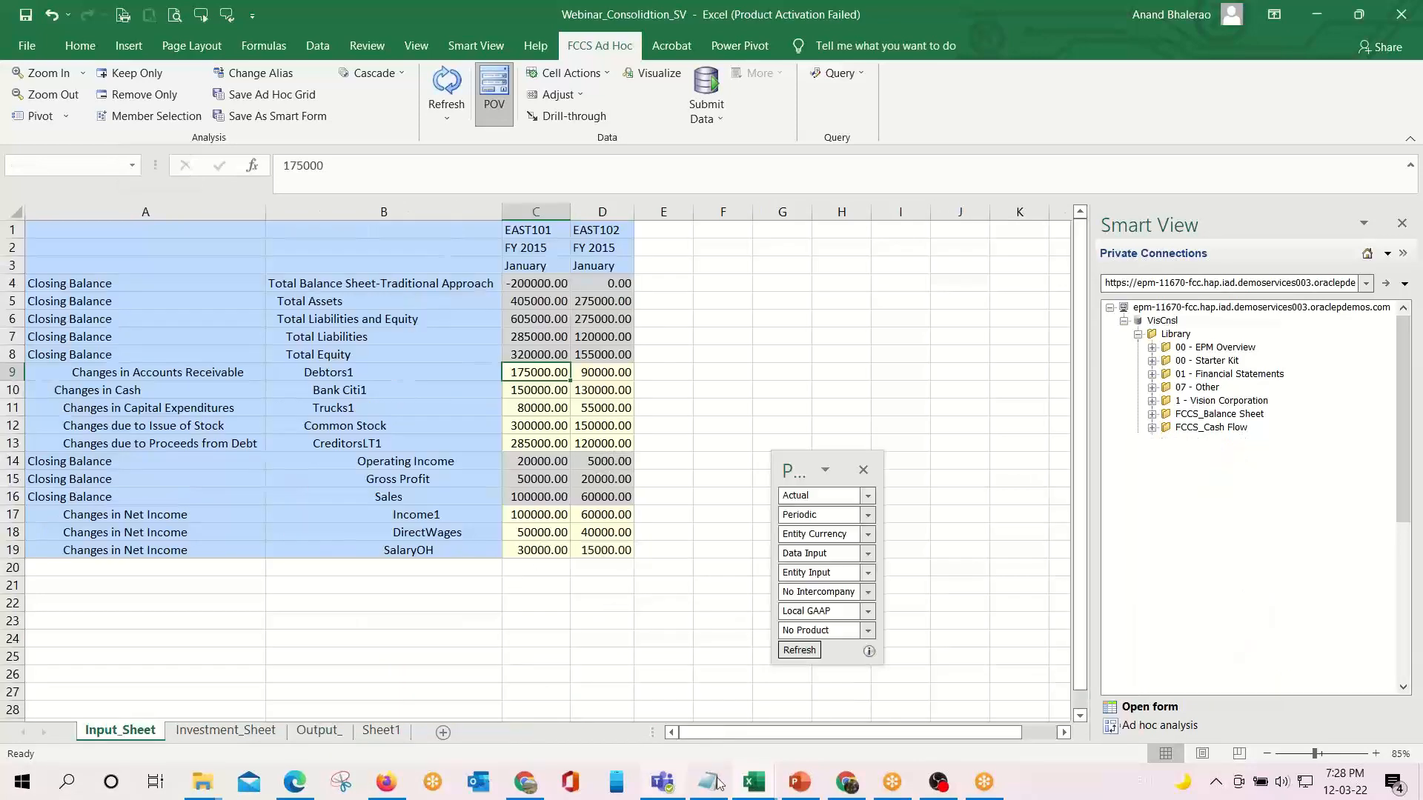
Create a Word document named Screen_Shot_40%Vs18% in the Consolidation_Class folder and open it.
{"action": "mouse_move", "coordinate": [202, 782]}
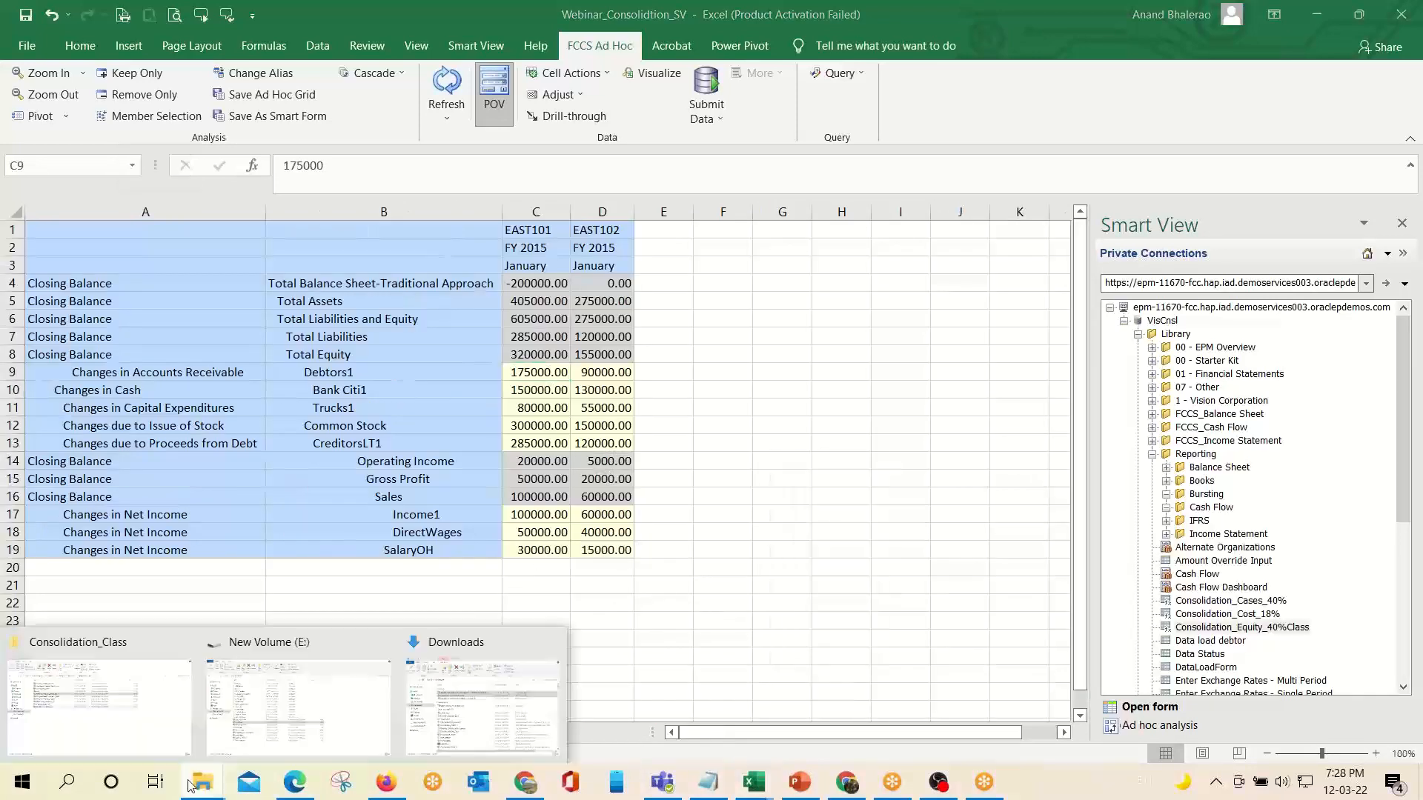
{"action": "left_click", "coordinate": [122, 742]}
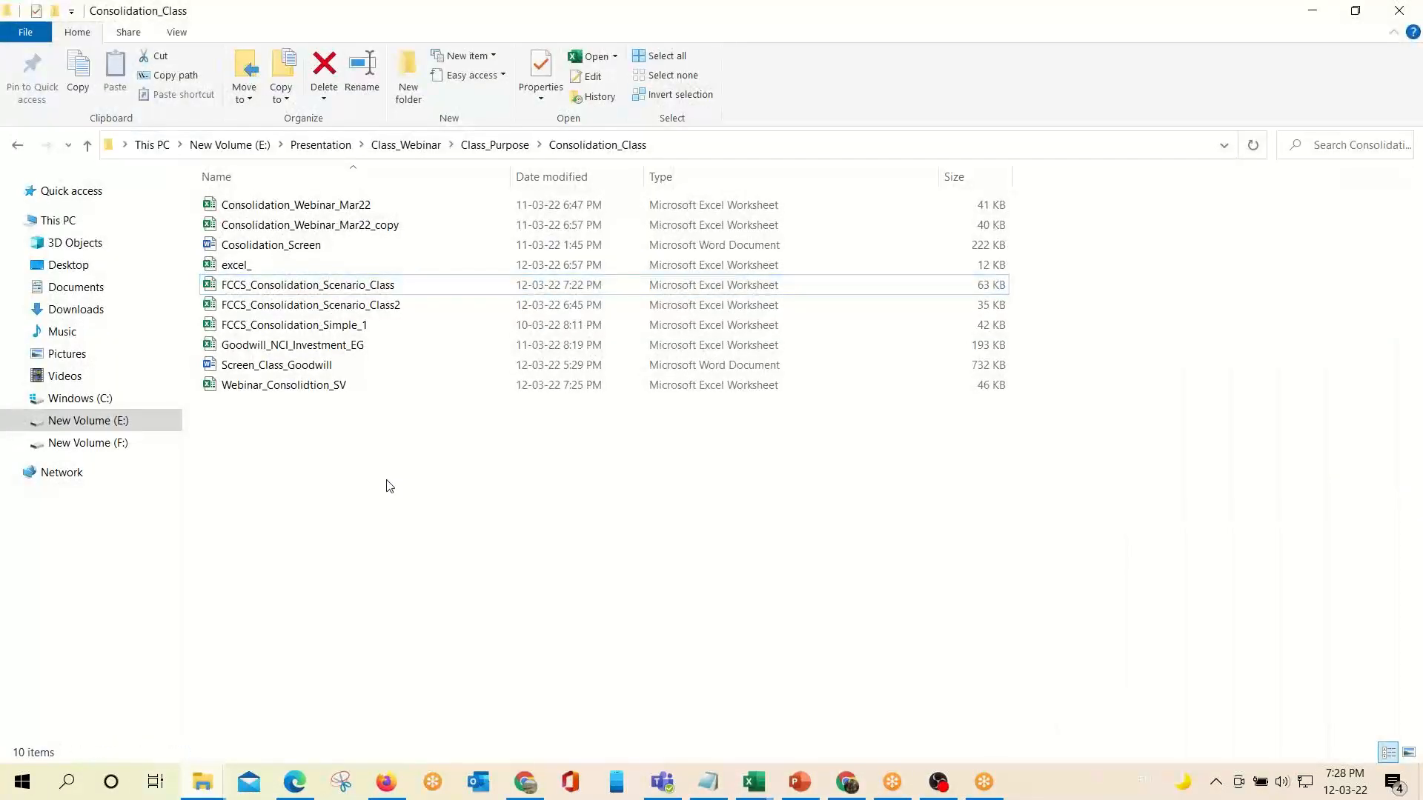
{"action": "right_click", "coordinate": [389, 482]}
{"action": "mouse_move", "coordinate": [461, 707]}
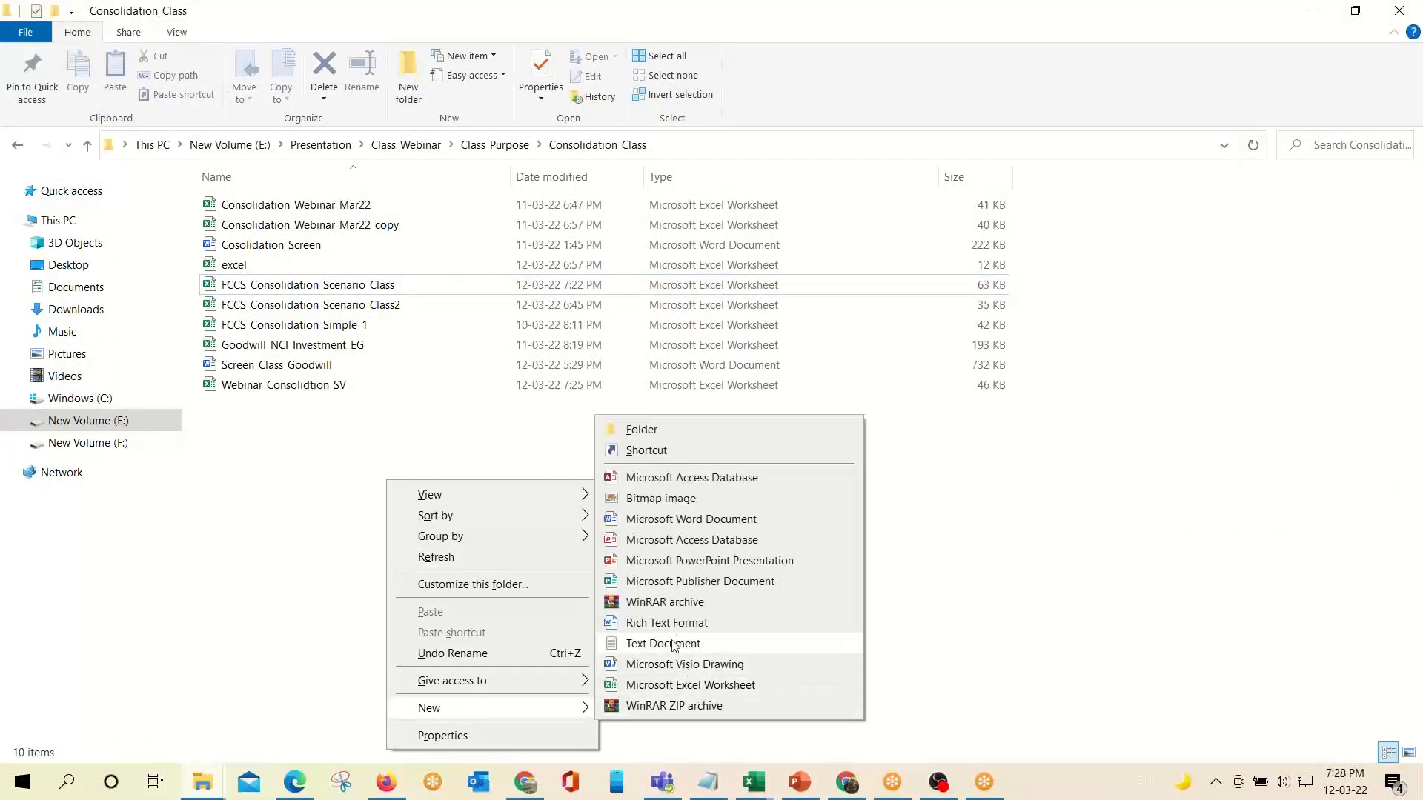
{"action": "left_click", "coordinate": [653, 521]}
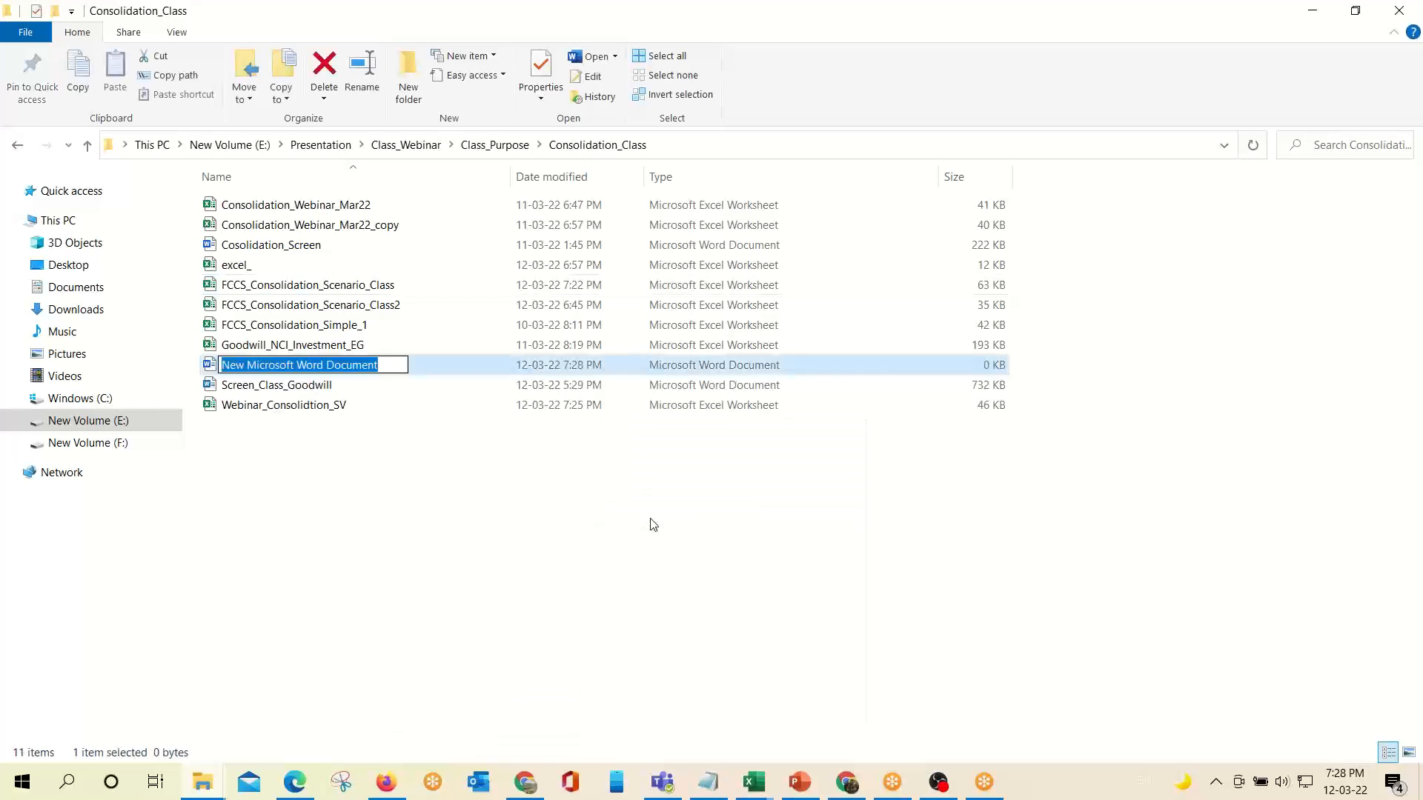
{"action": "type", "text": "Screen_Shot"}
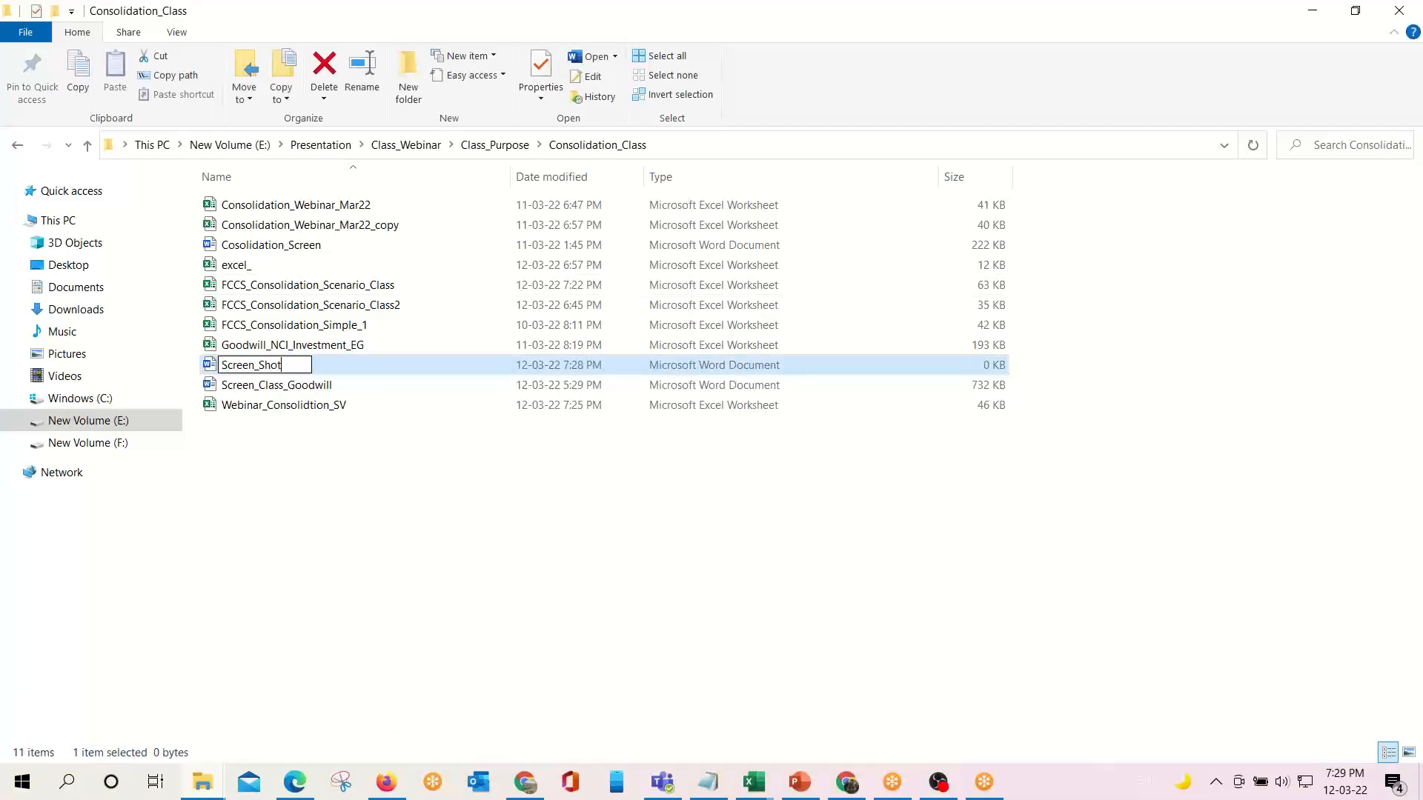
{"action": "type", "text": "_40%Vs18%"}
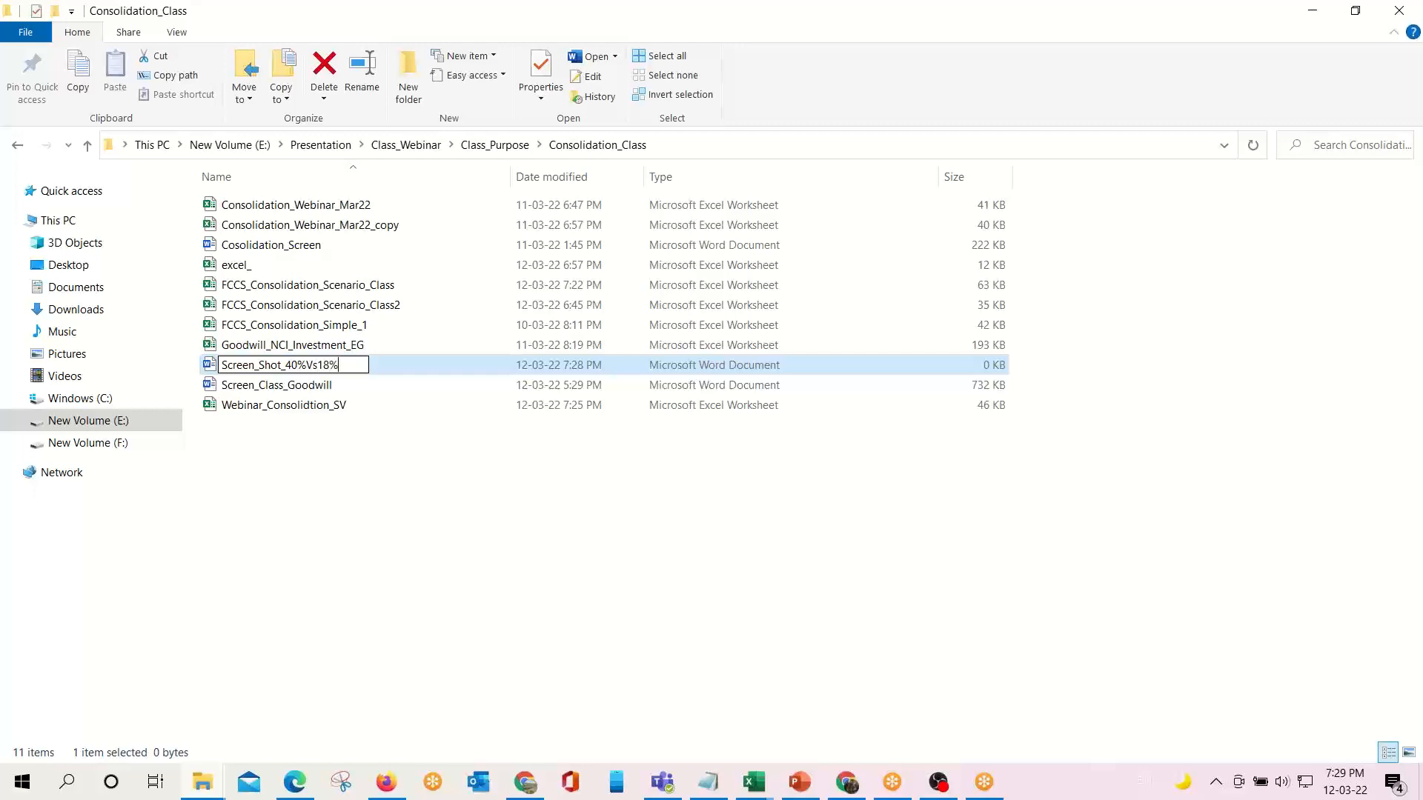
{"action": "key", "text": "Return"}
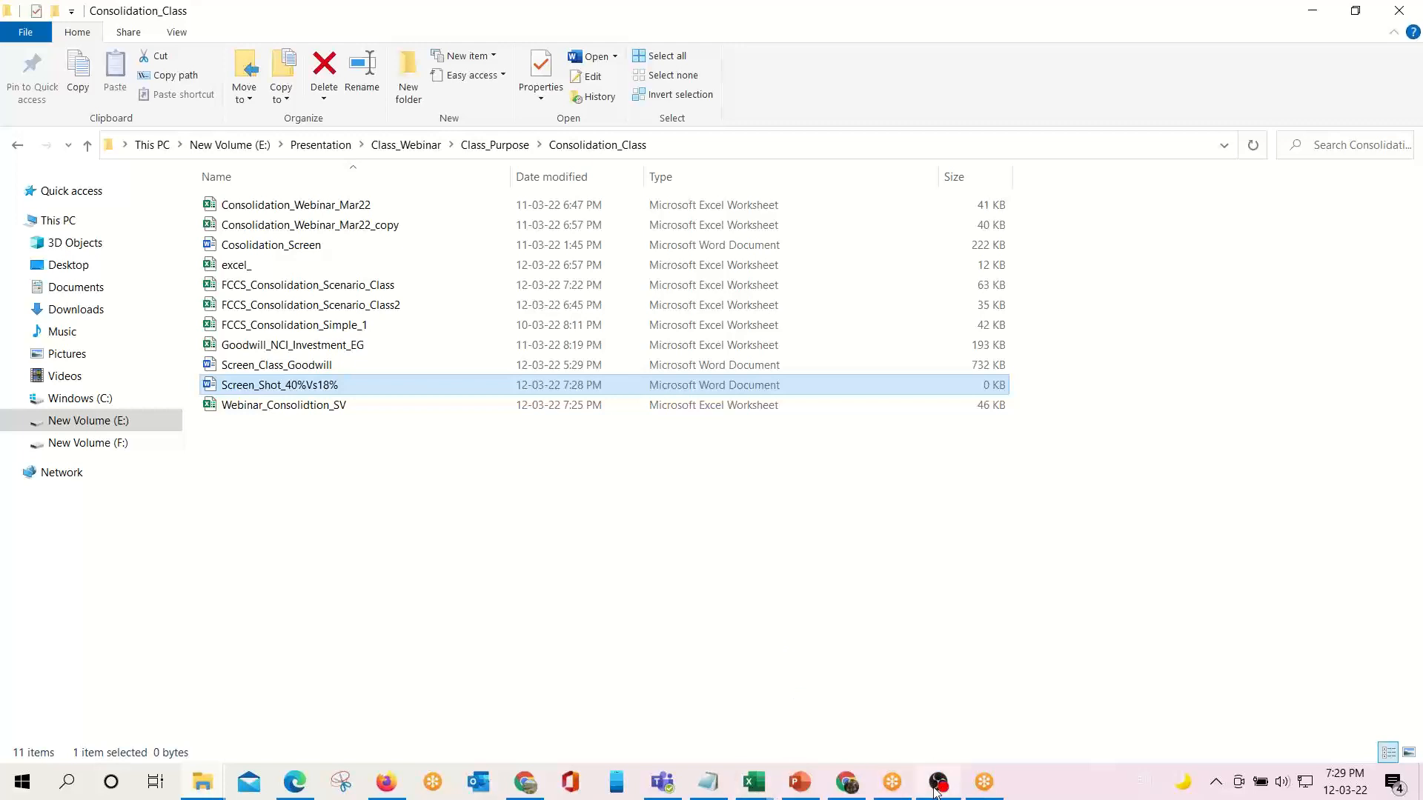
{"action": "mouse_move", "coordinate": [935, 792]}
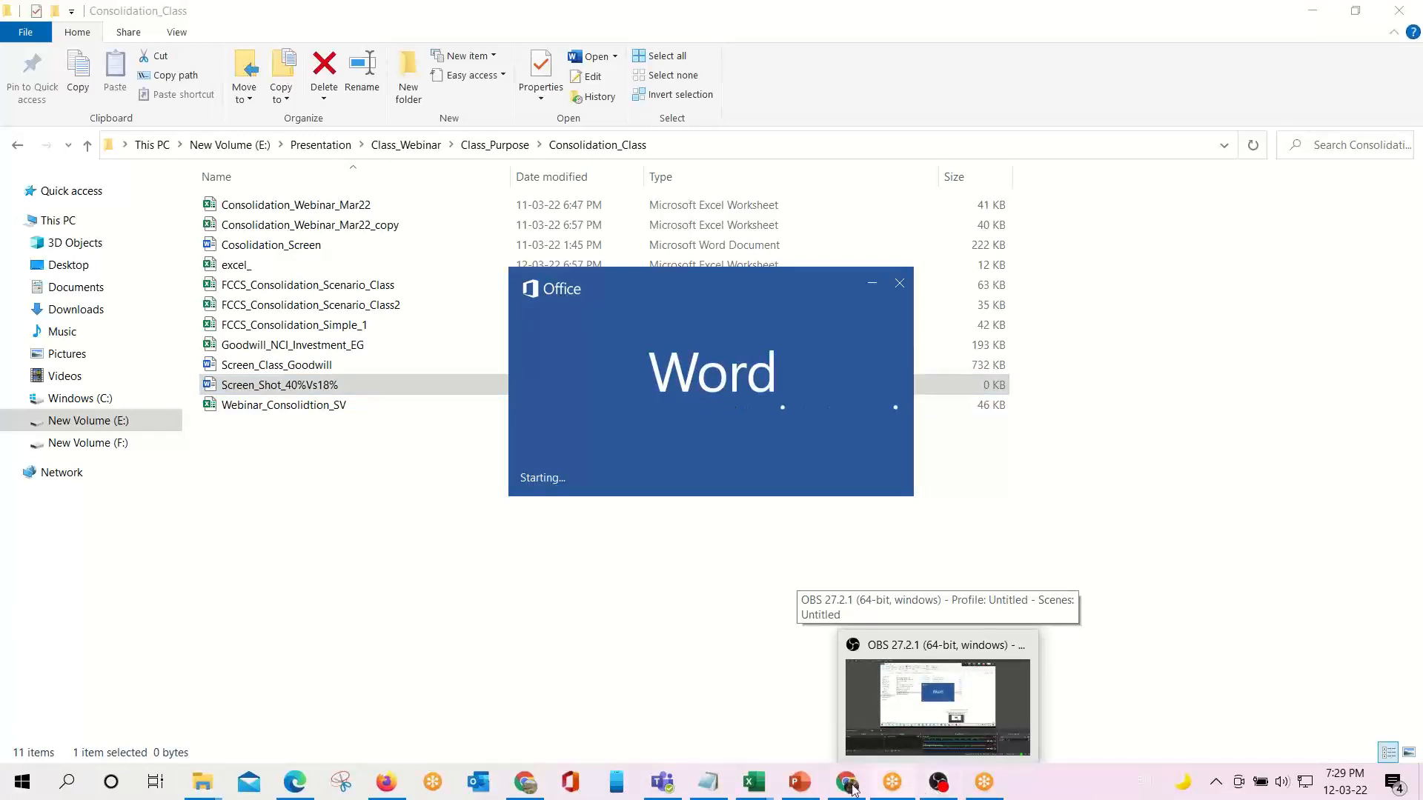
Capture a screen snip of the 40% Investment (Equity) balance sheet, down to the Profit row, on the Equity_40% sheet of FCCS_Consolidation_Scenario_Class.
{"action": "mouse_move", "coordinate": [851, 789]}
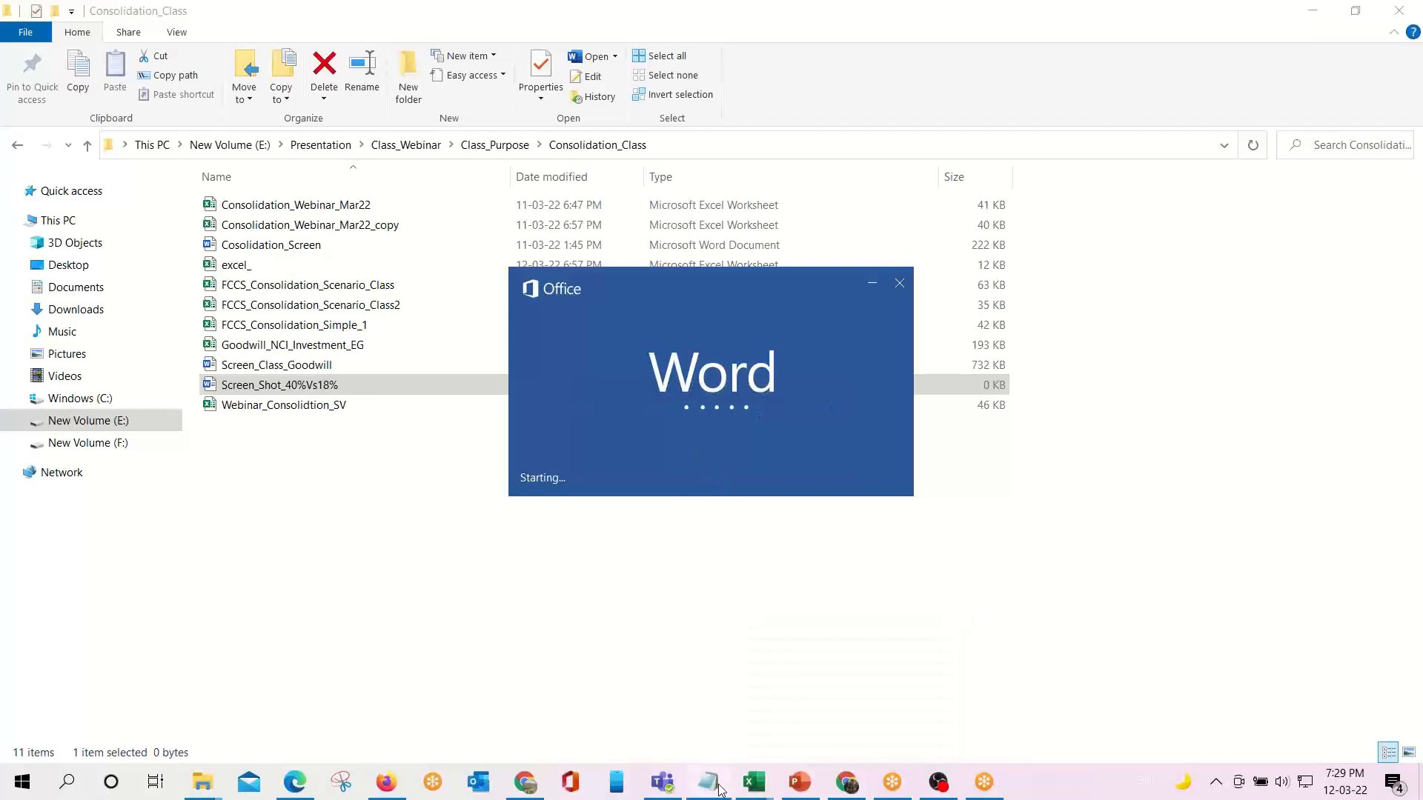
{"action": "mouse_move", "coordinate": [754, 790]}
{"action": "left_click", "coordinate": [643, 703]}
{"action": "left_click", "coordinate": [415, 733]}
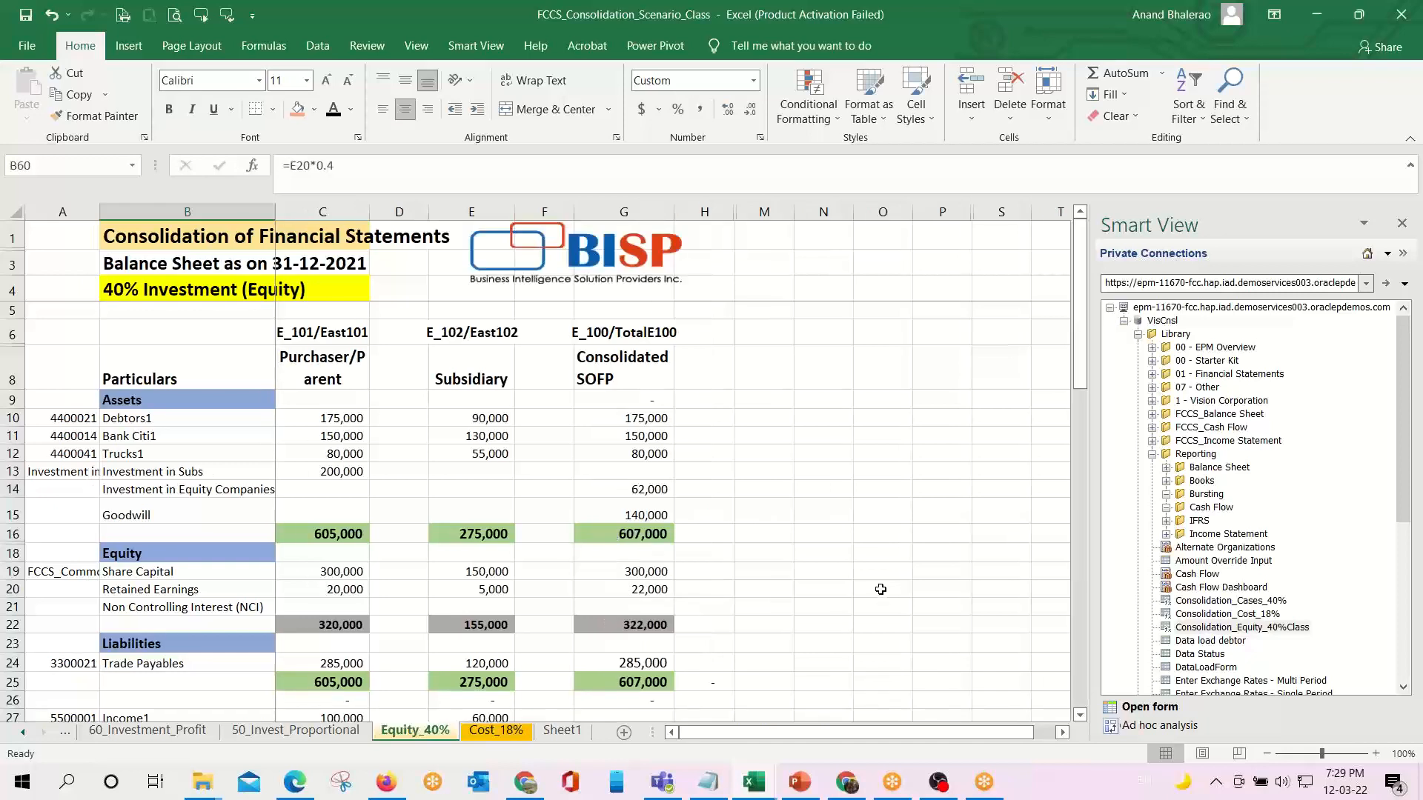
{"action": "scroll", "coordinate": [880, 589], "scroll_direction": "down", "scroll_amount": 1}
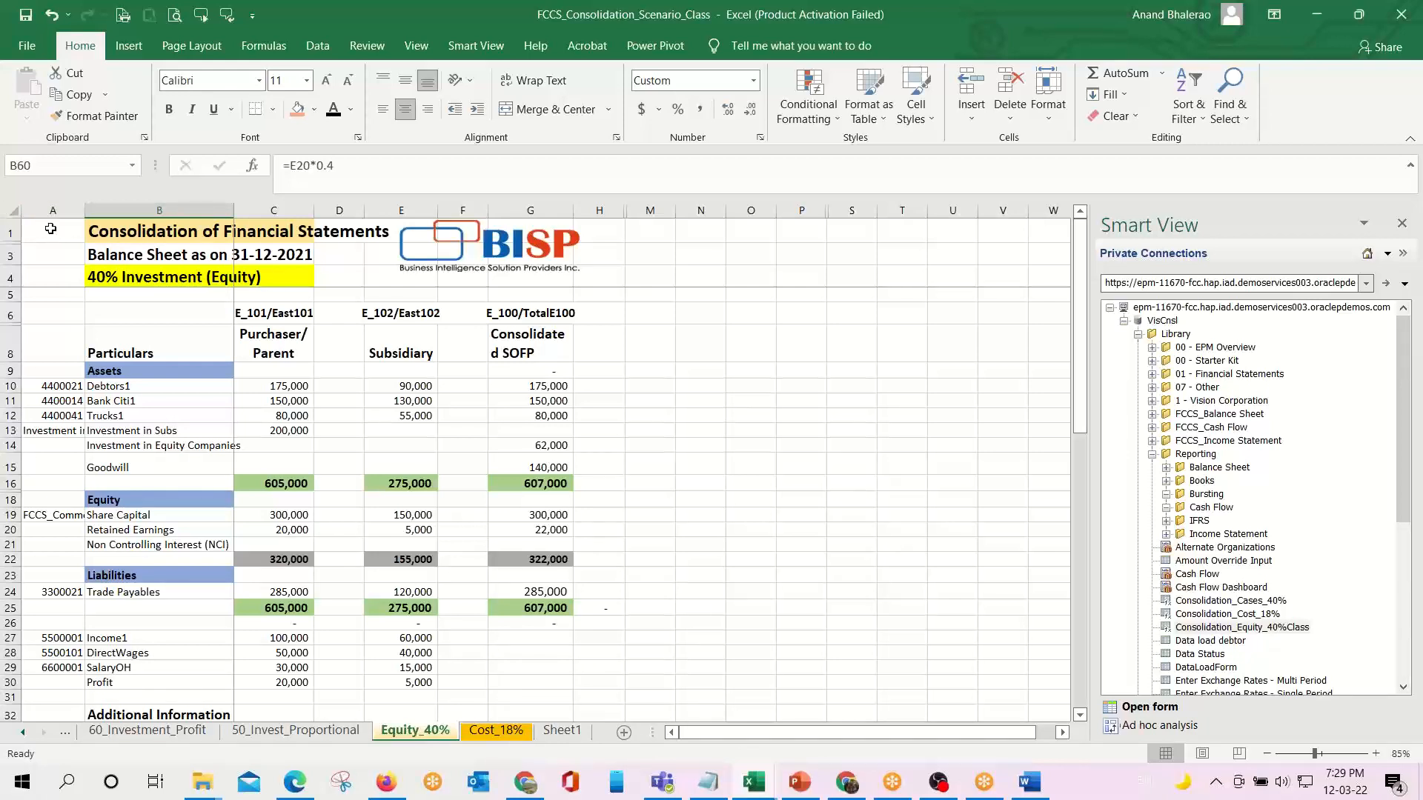
{"action": "key", "text": "super+shift+s"}
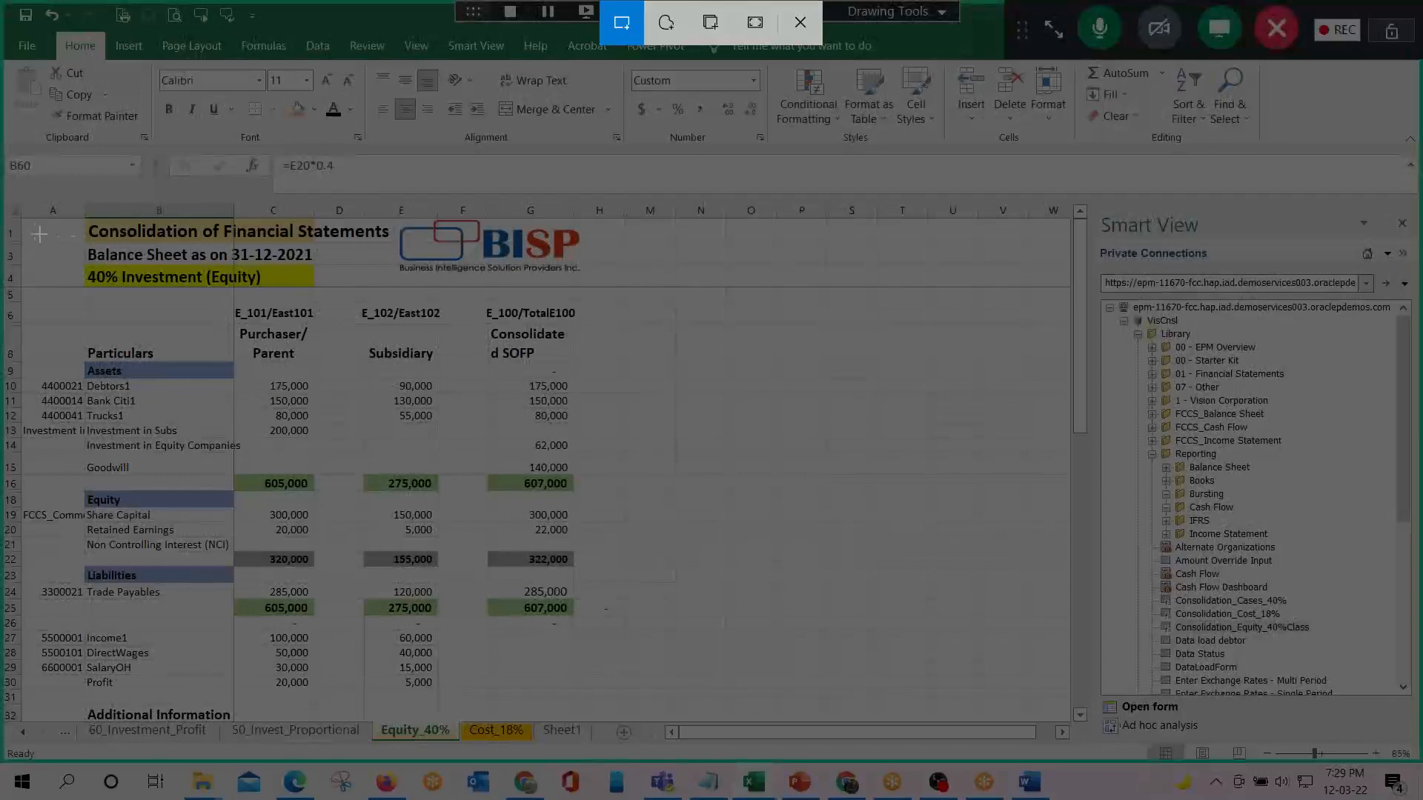
{"action": "left_click_drag", "start_coordinate": [22, 220], "coordinate": [771, 697]}
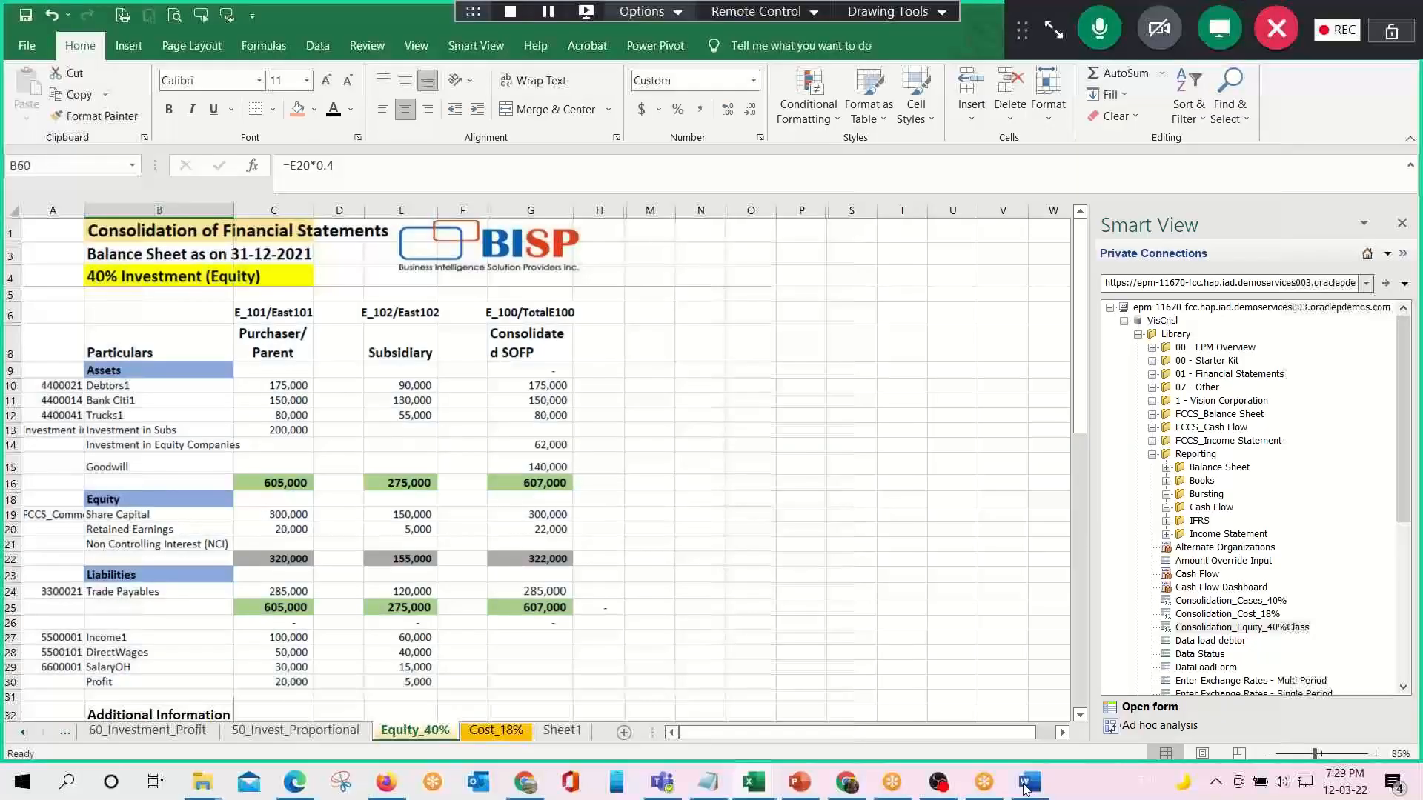
Paste the captured 40% balance sheet image into the Screen_Shot_40%Vs18% Word document.
{"action": "left_click", "coordinate": [1026, 791]}
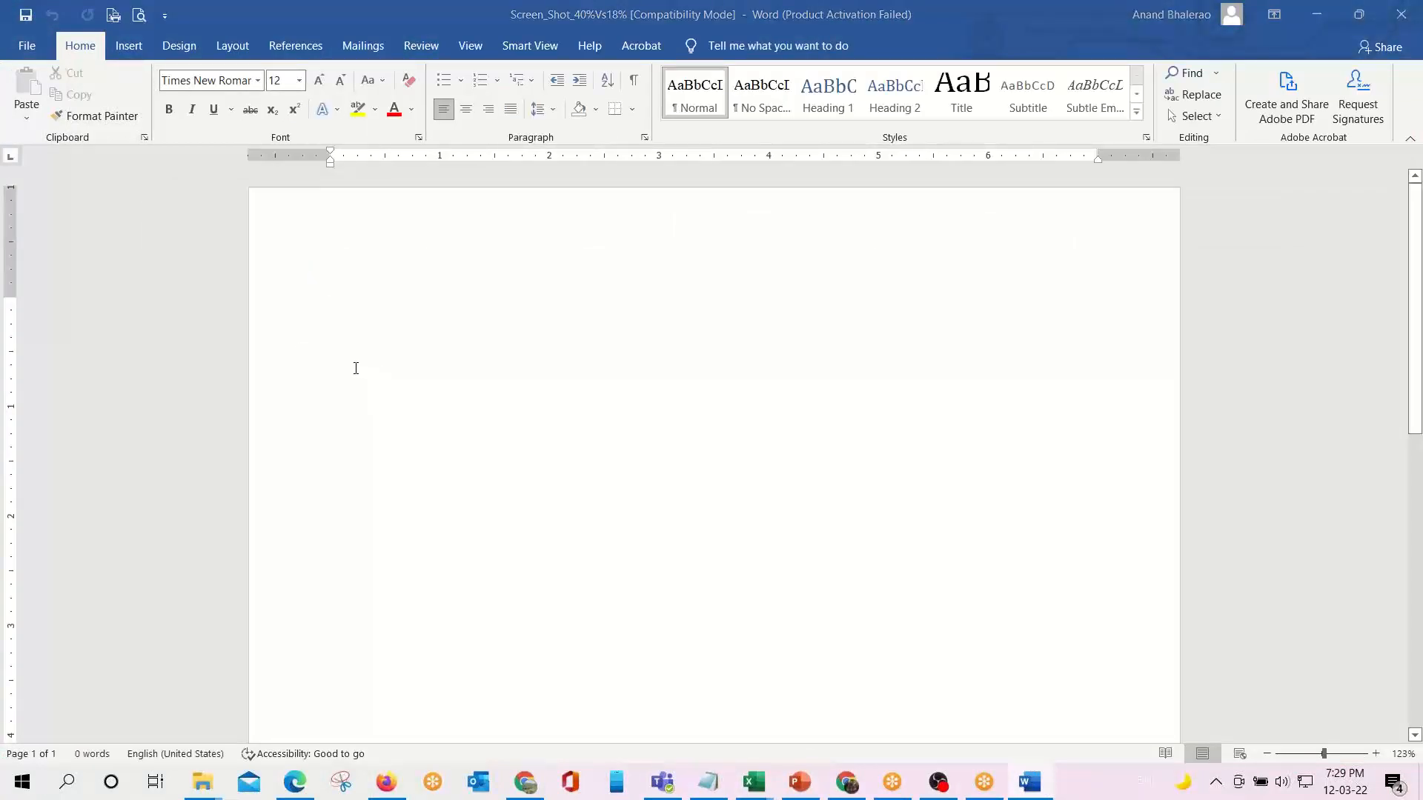
{"action": "key", "text": "ctrl+v"}
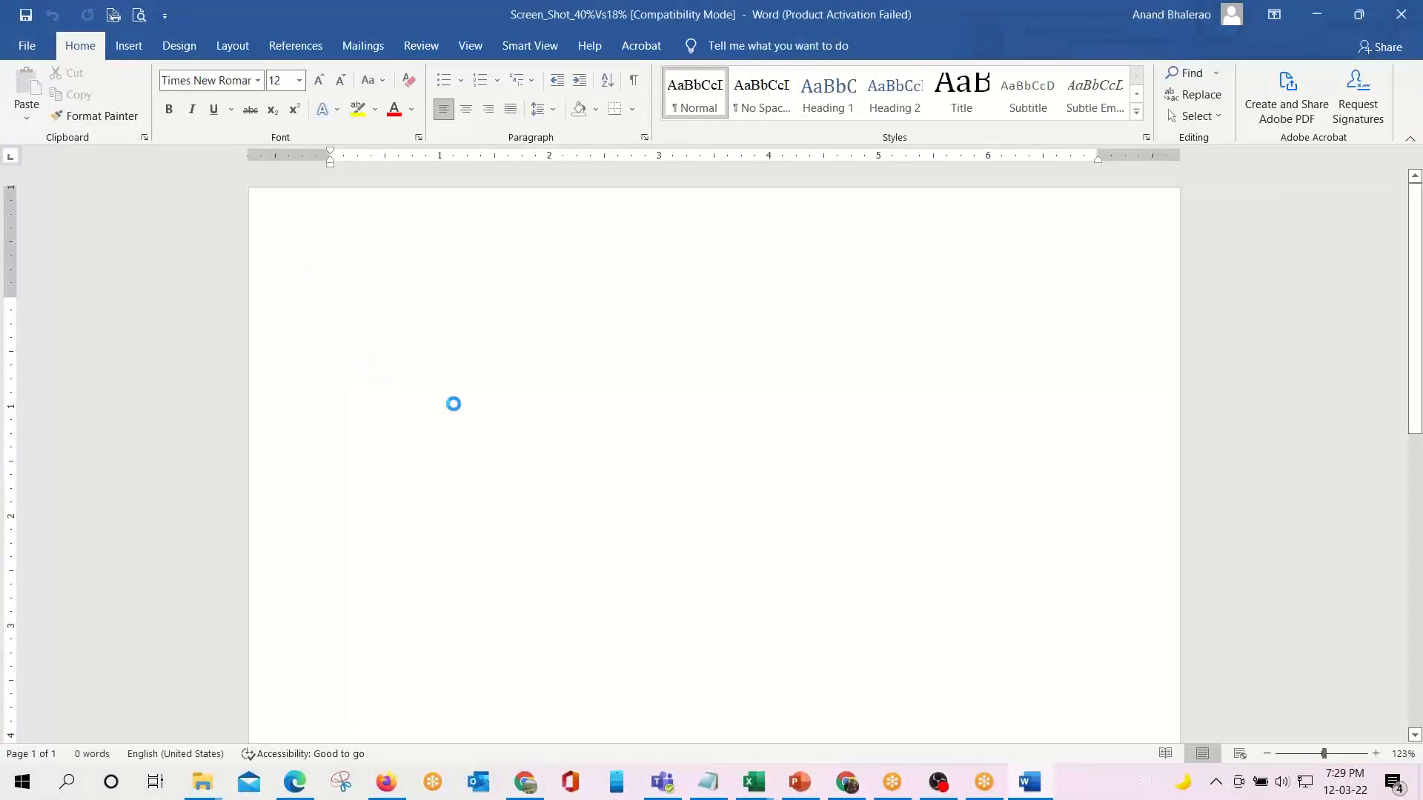
{"action": "scroll", "coordinate": [455, 455], "scroll_direction": "down", "scroll_amount": 1}
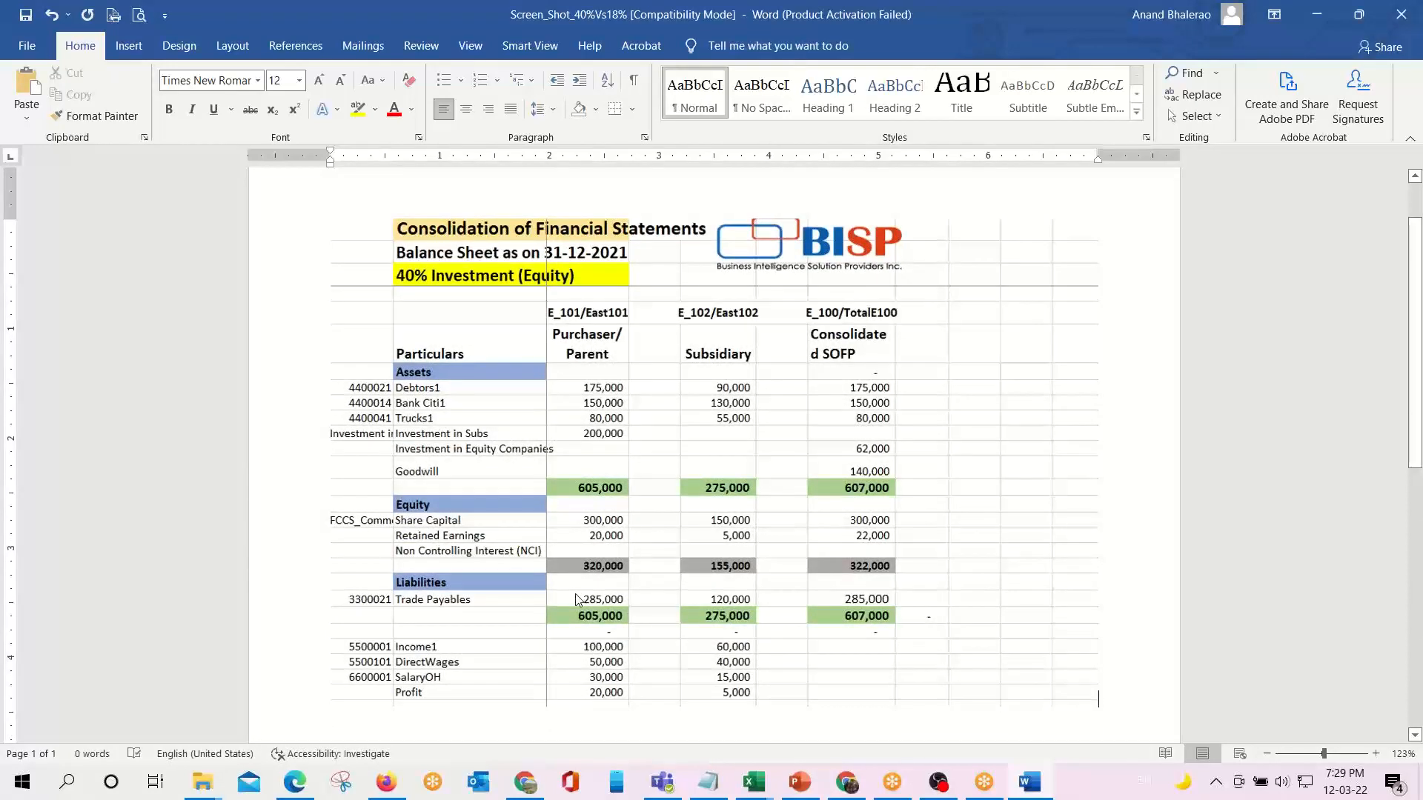
Narrow column A on the Output_ sheet of Webinar_Consolidtion_SV and capture the visible grid, all columns through I, as a screen snip.
{"action": "key", "text": "alt+Tab"}
{"action": "key", "text": "Tab"}
{"action": "key", "text": "Tab"}
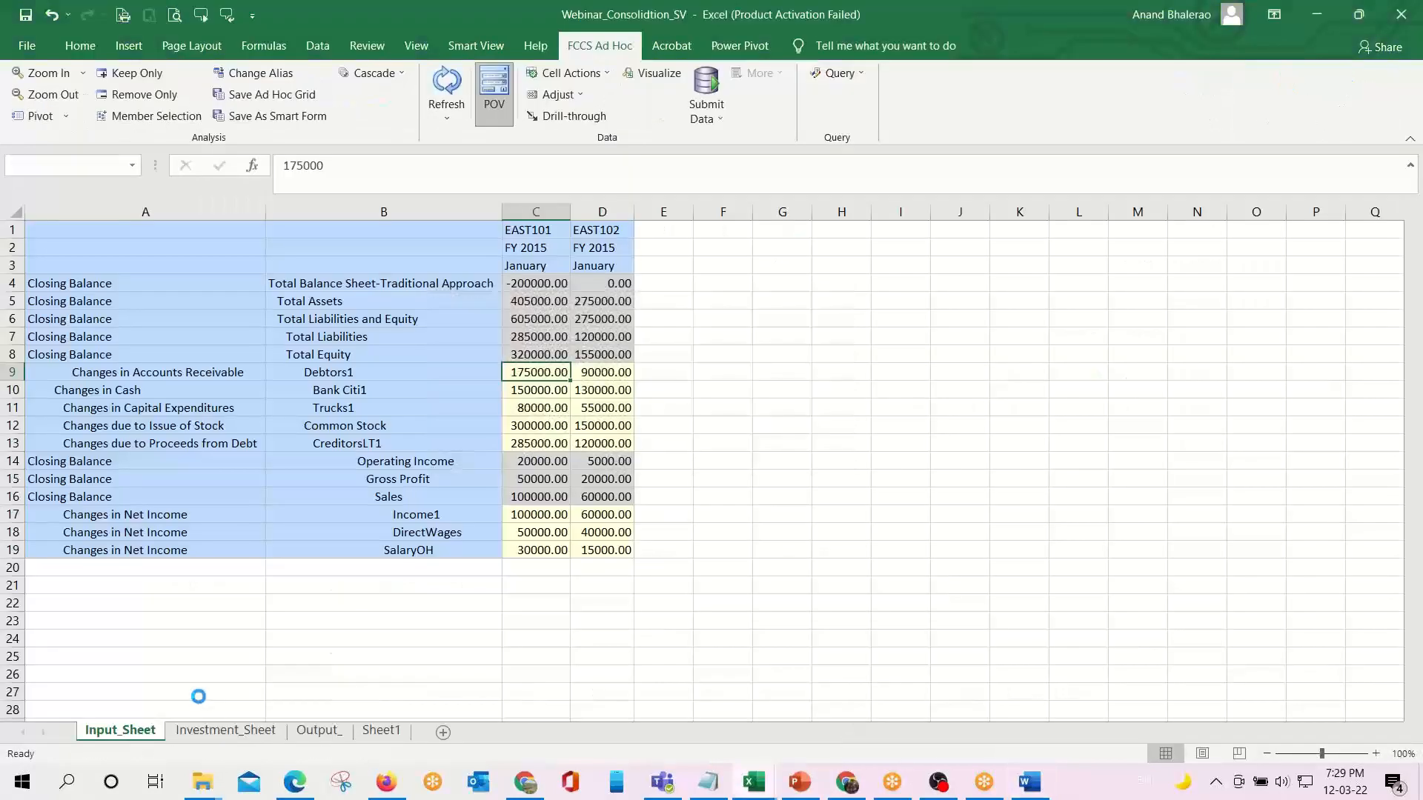
{"action": "left_click", "coordinate": [314, 733]}
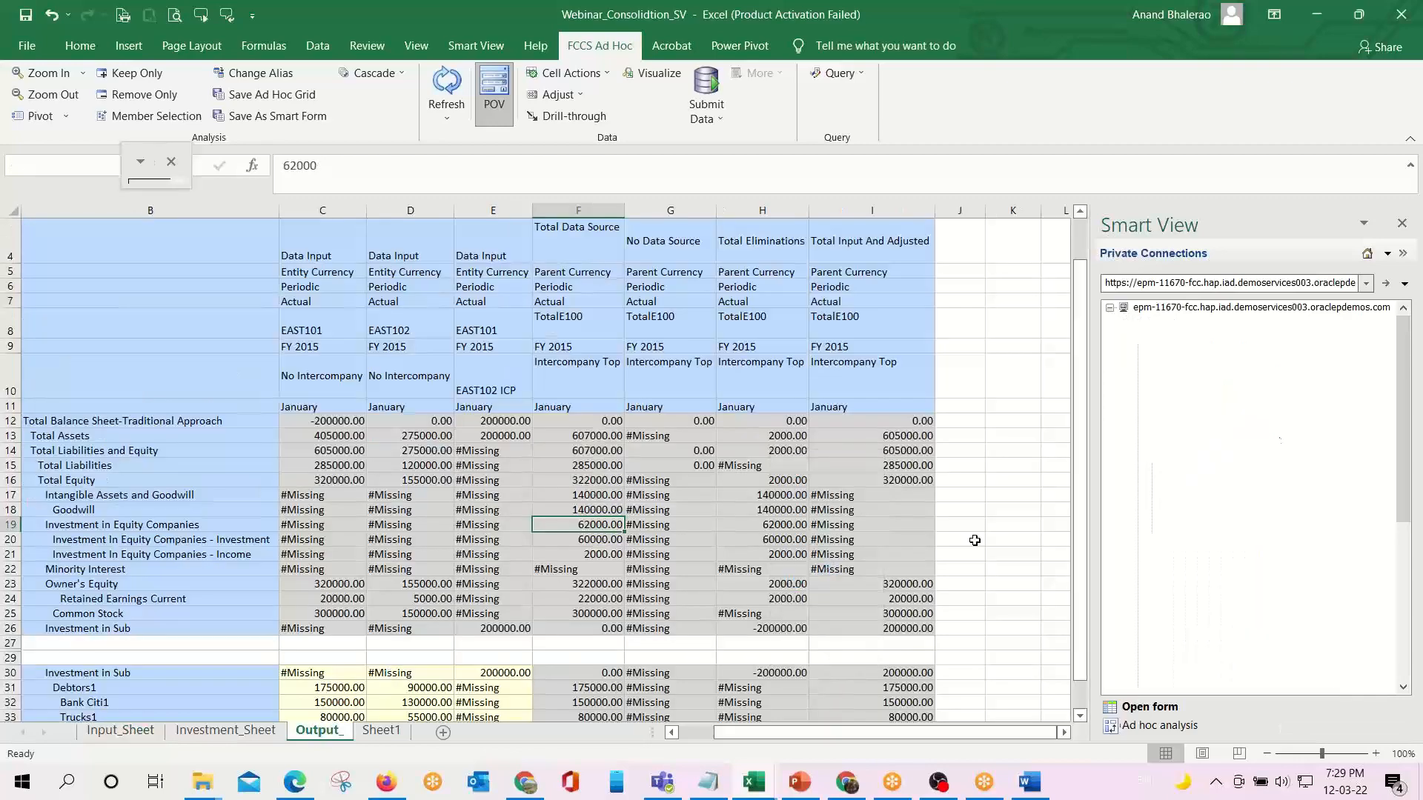
{"action": "scroll", "coordinate": [992, 535], "scroll_direction": "down", "scroll_amount": 1, "text": "ctrl"}
{"action": "scroll", "coordinate": [993, 536], "scroll_direction": "down", "scroll_amount": 1, "text": "ctrl"}
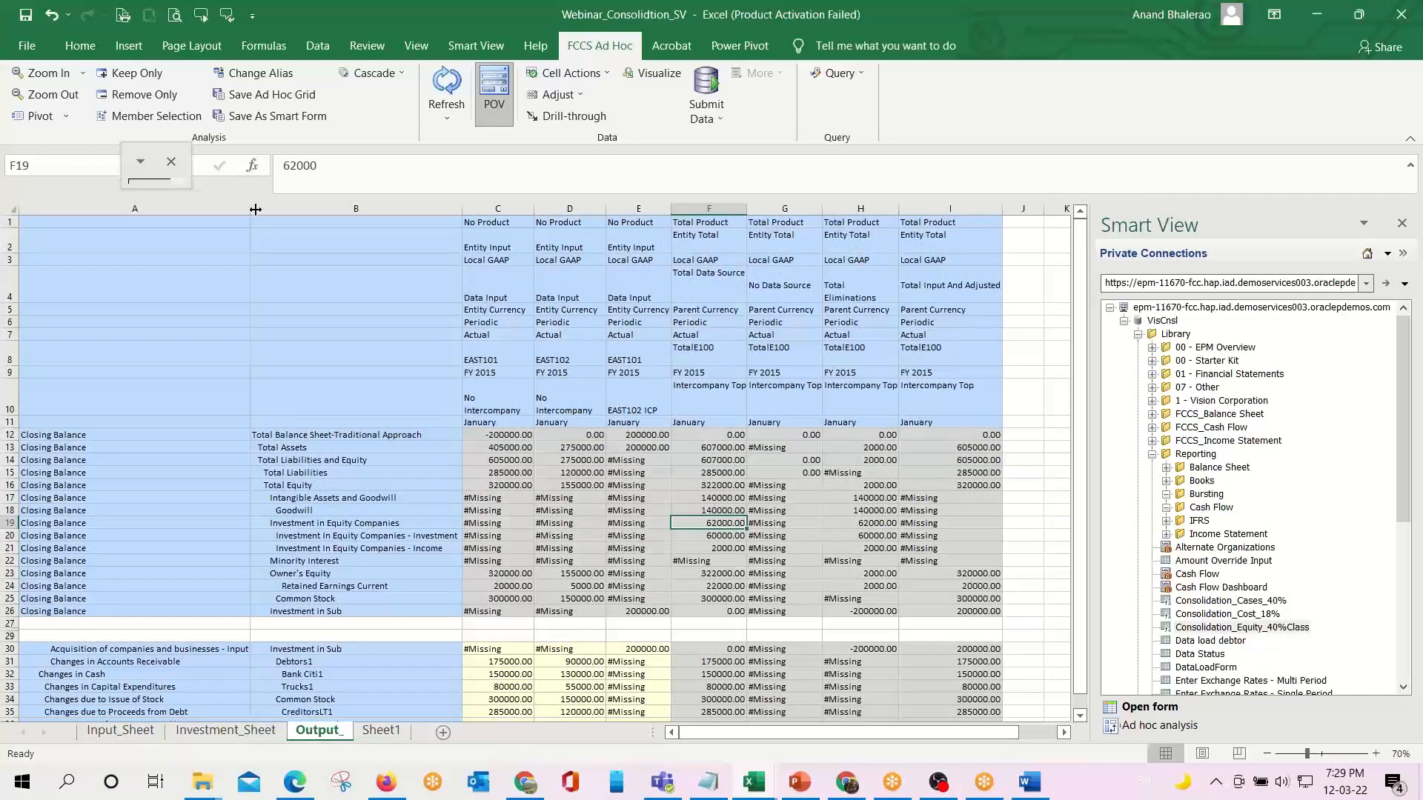
{"action": "left_click_drag", "start_coordinate": [245, 209], "coordinate": [186, 209]}
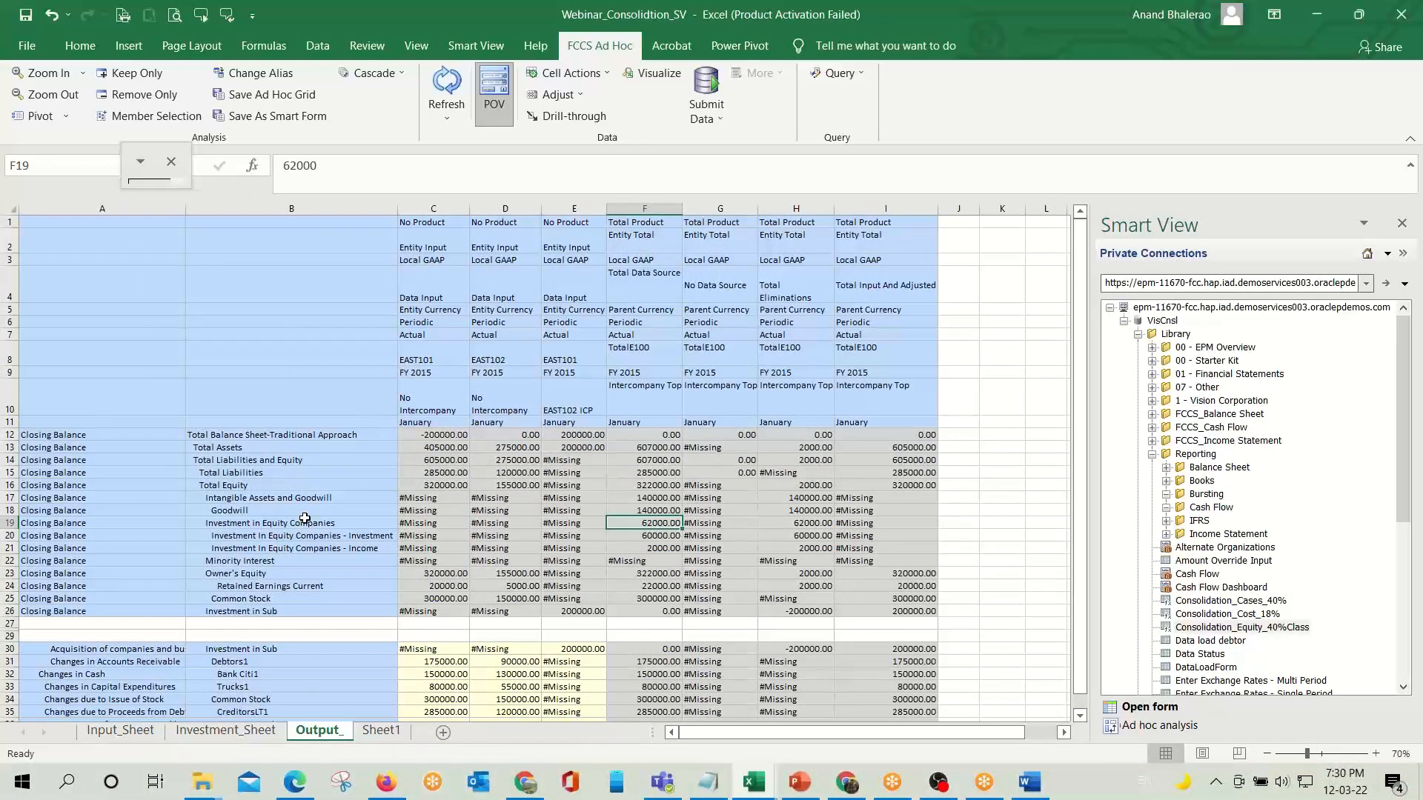
{"action": "key", "text": "super+shift+s"}
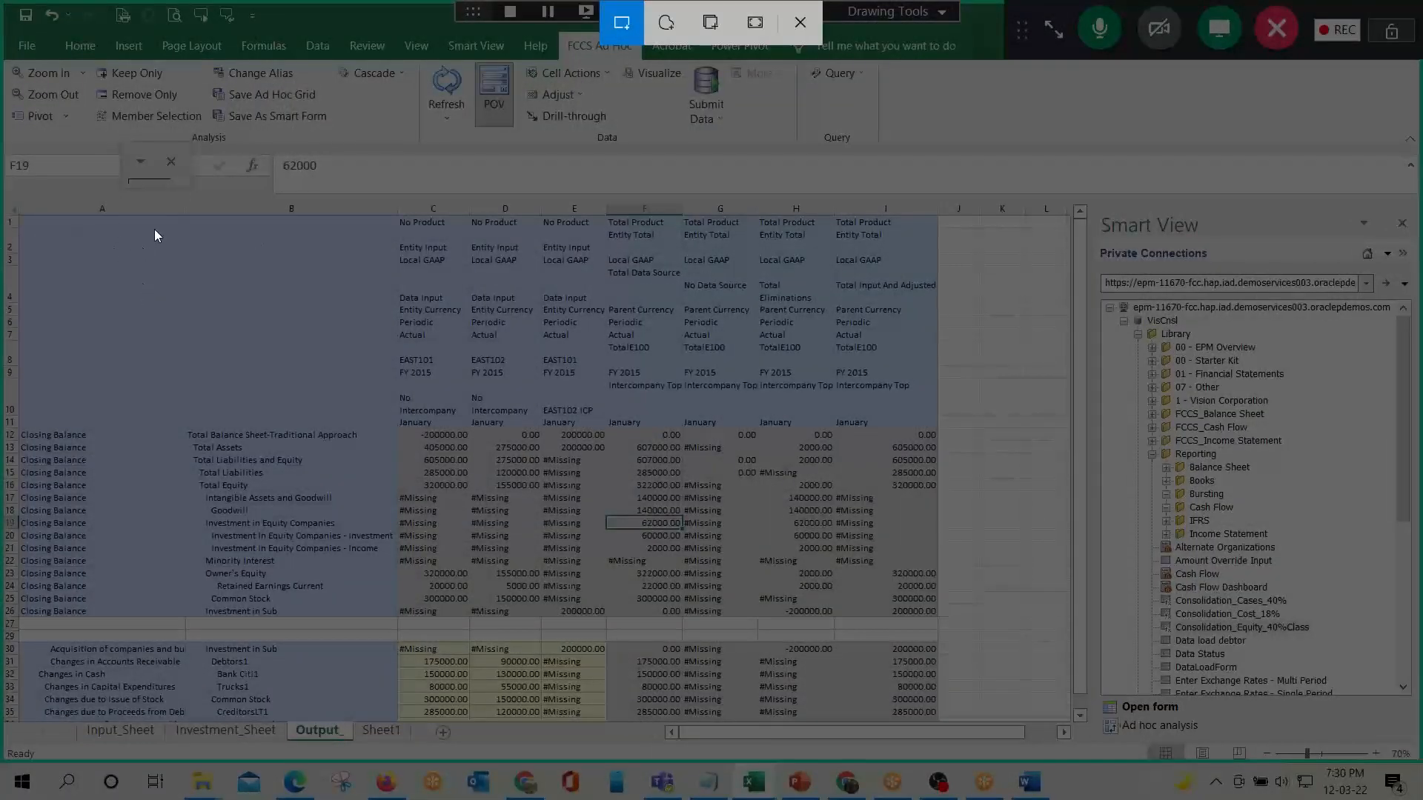
{"action": "left_click_drag", "start_coordinate": [20, 224], "coordinate": [972, 715]}
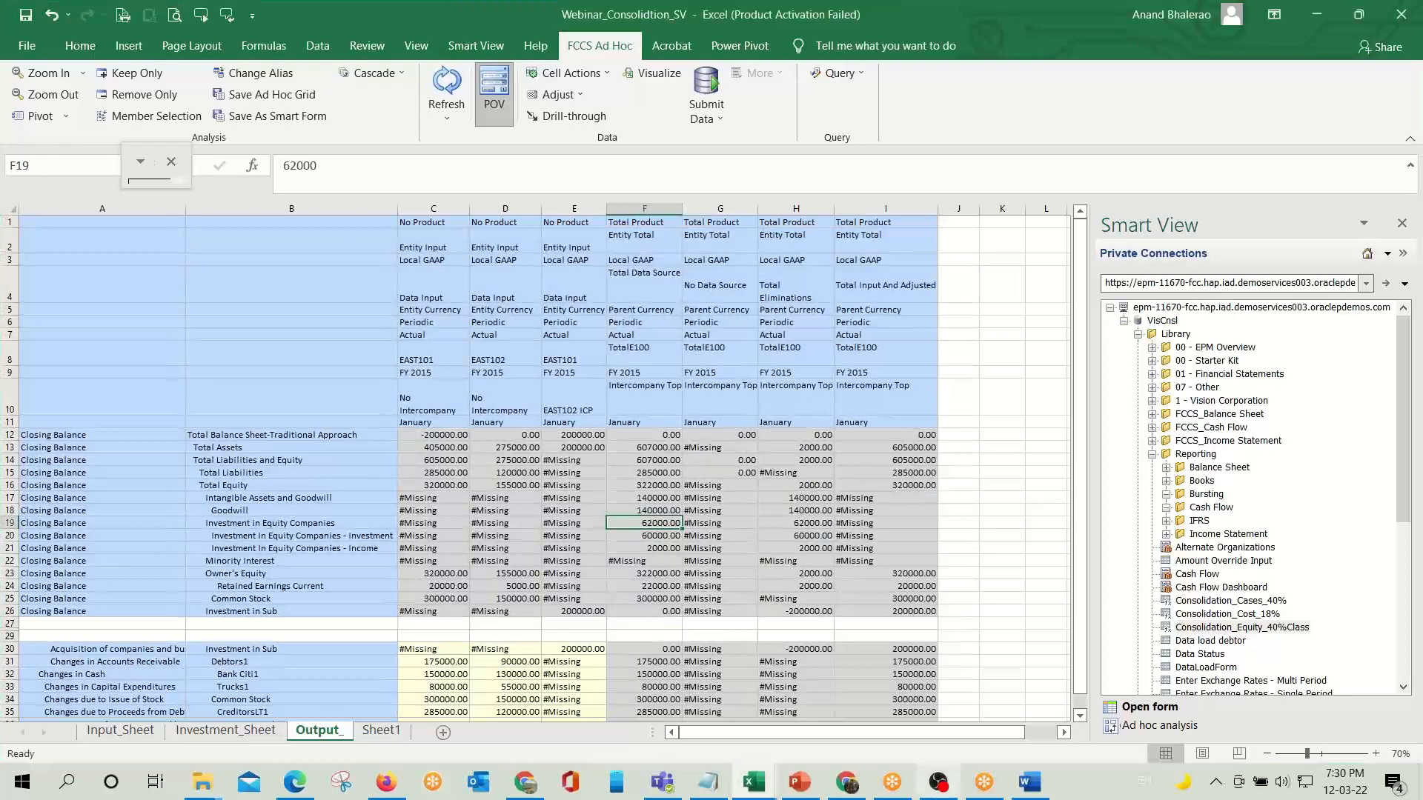
Add the caption 40% Share Ownership Equity Method below the balance sheet image in the Screen_Shot_40%Vs18% Word document.
{"action": "left_click", "coordinate": [1030, 782]}
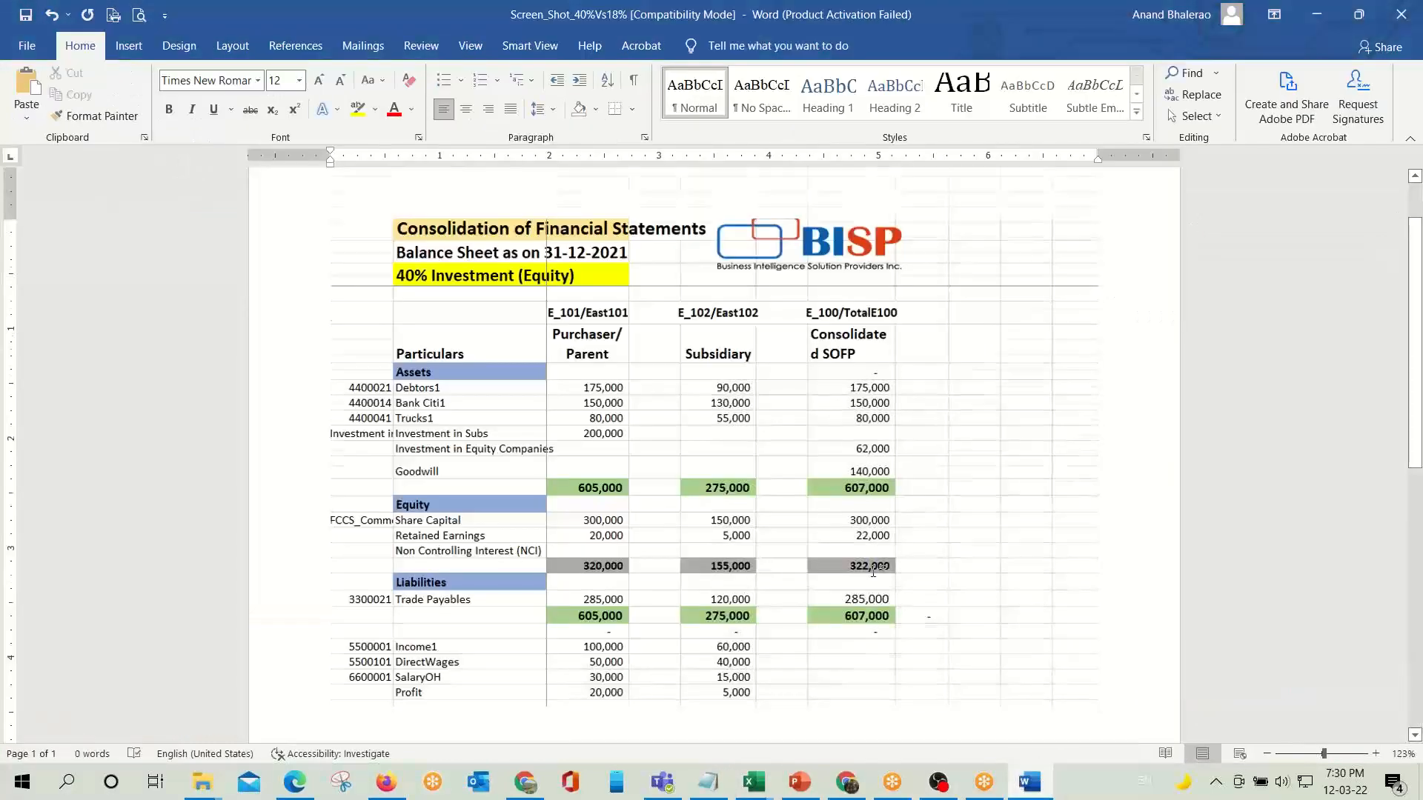
{"action": "scroll", "coordinate": [1023, 483], "scroll_direction": "down", "scroll_amount": 3}
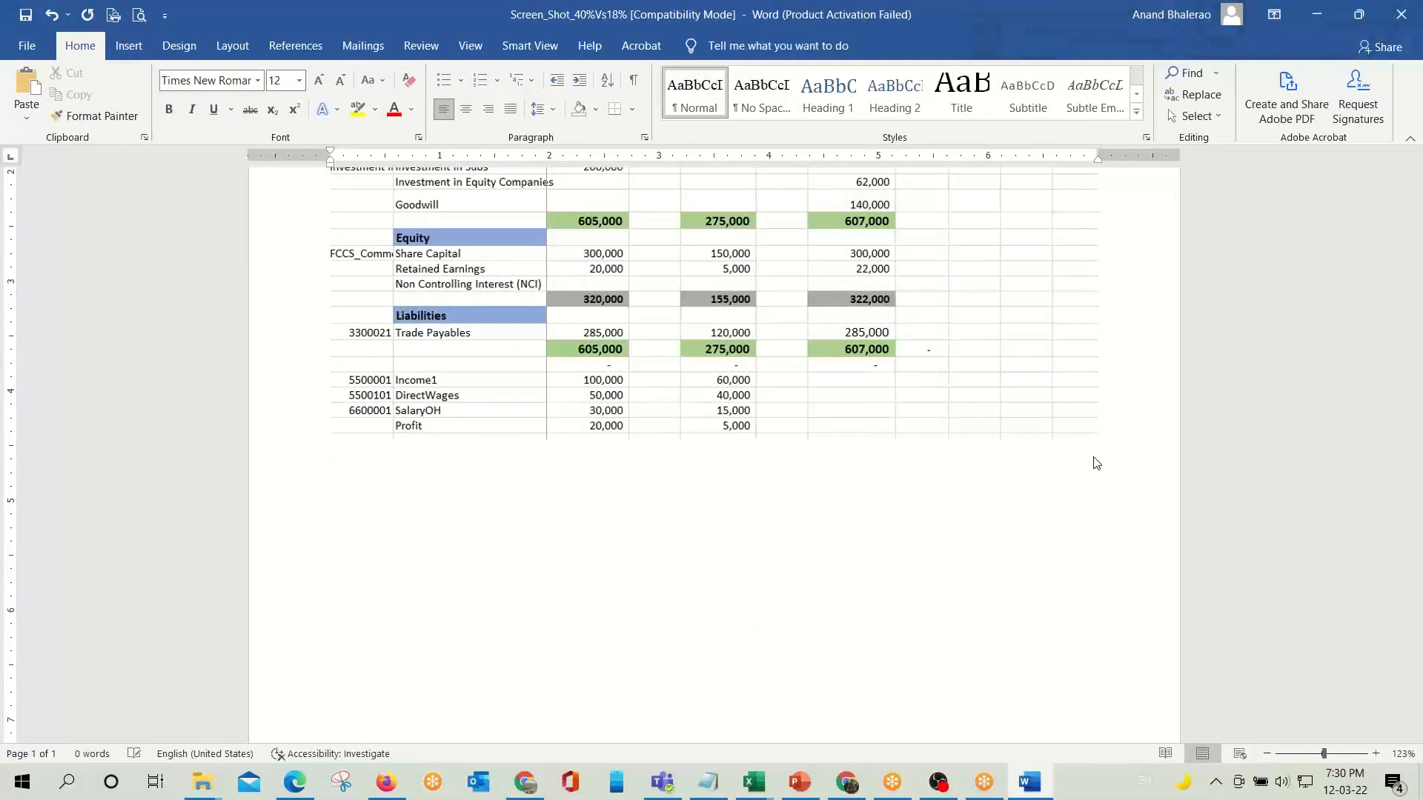
{"action": "type", "text": "0% Ownershi"}
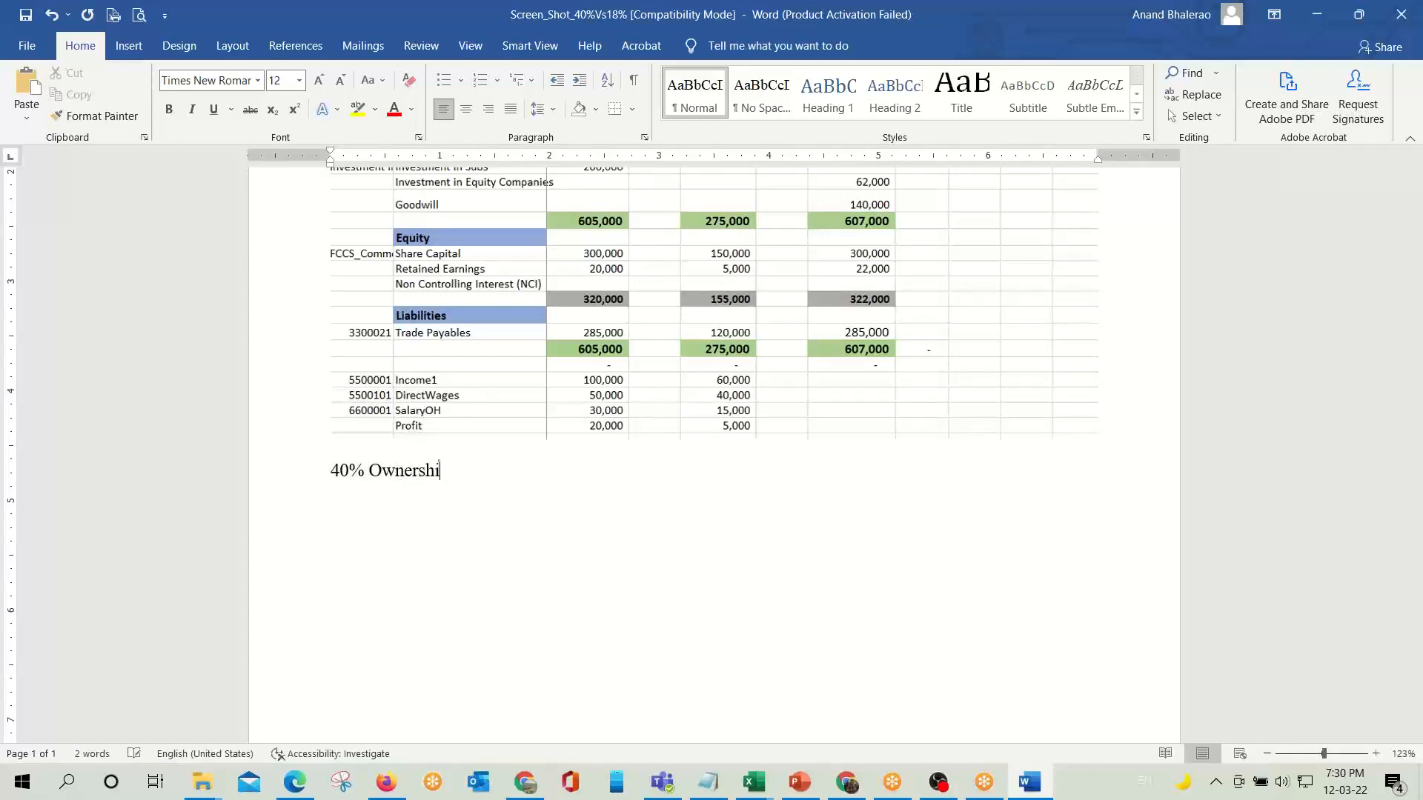
{"action": "key", "text": "BackSpace"}
{"action": "key", "text": "BackSpace"}
{"action": "key", "text": "BackSpace"}
{"action": "key", "text": "BackSpace"}
{"action": "key", "text": "BackSpace"}
{"action": "key", "text": "BackSpace"}
{"action": "key", "text": "BackSpace"}
{"action": "key", "text": "BackSpace"}
{"action": "type", "text": "Share Owneershi"}
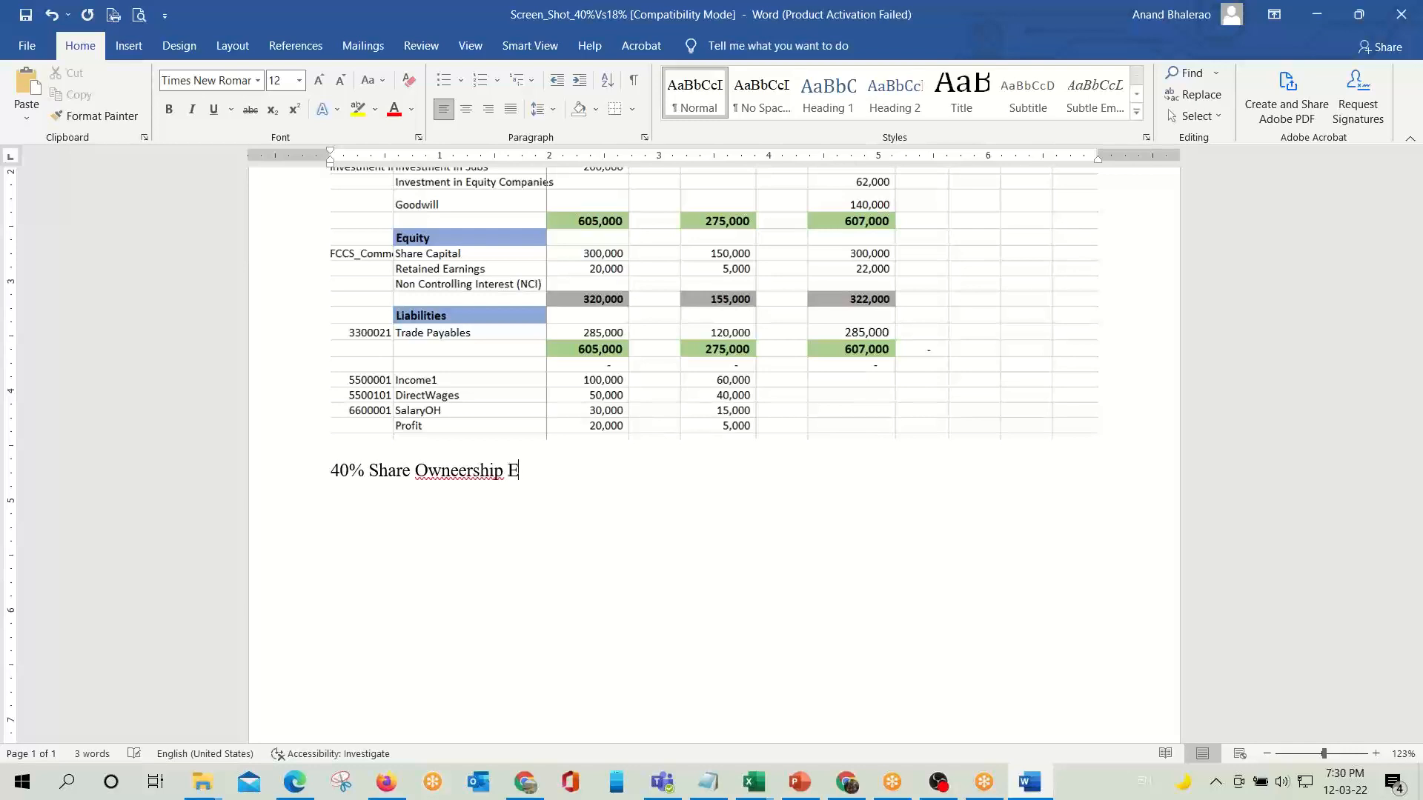
{"action": "type", "text": "p Equity Method"}
Paste the captured Output_ grid below the caption and correct the spelling of Ownership.
{"action": "key", "text": "ctrl+v"}
{"action": "left_click", "coordinate": [459, 289]}
{"action": "key", "text": "BackSpace"}
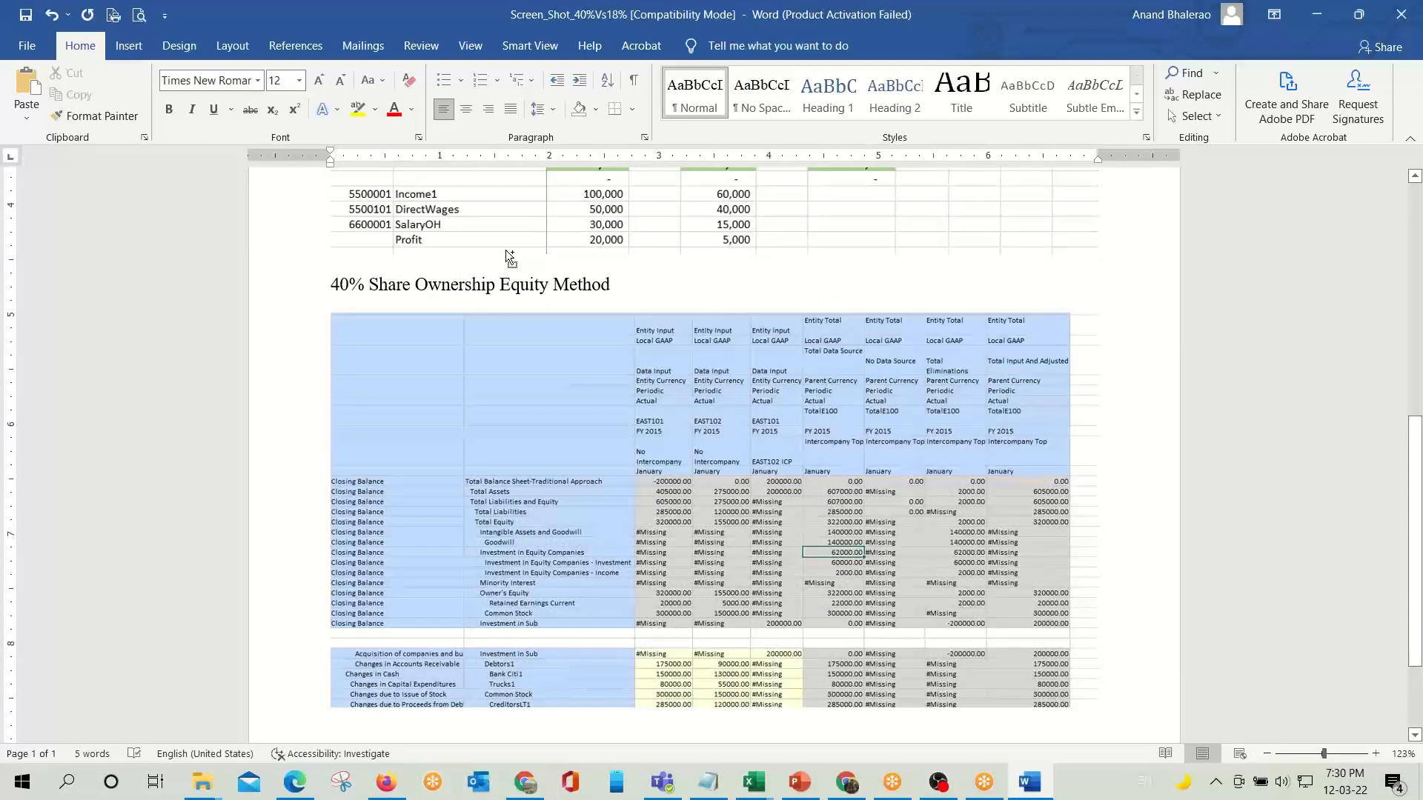
Compare the Input_Sheet data in Webinar_Consolidtion_SV with the parent and subsidiary figures on the Cost_18% sheet of FCCS_Consolidation_Scenario_Class.
{"action": "key", "text": "alt+Tab"}
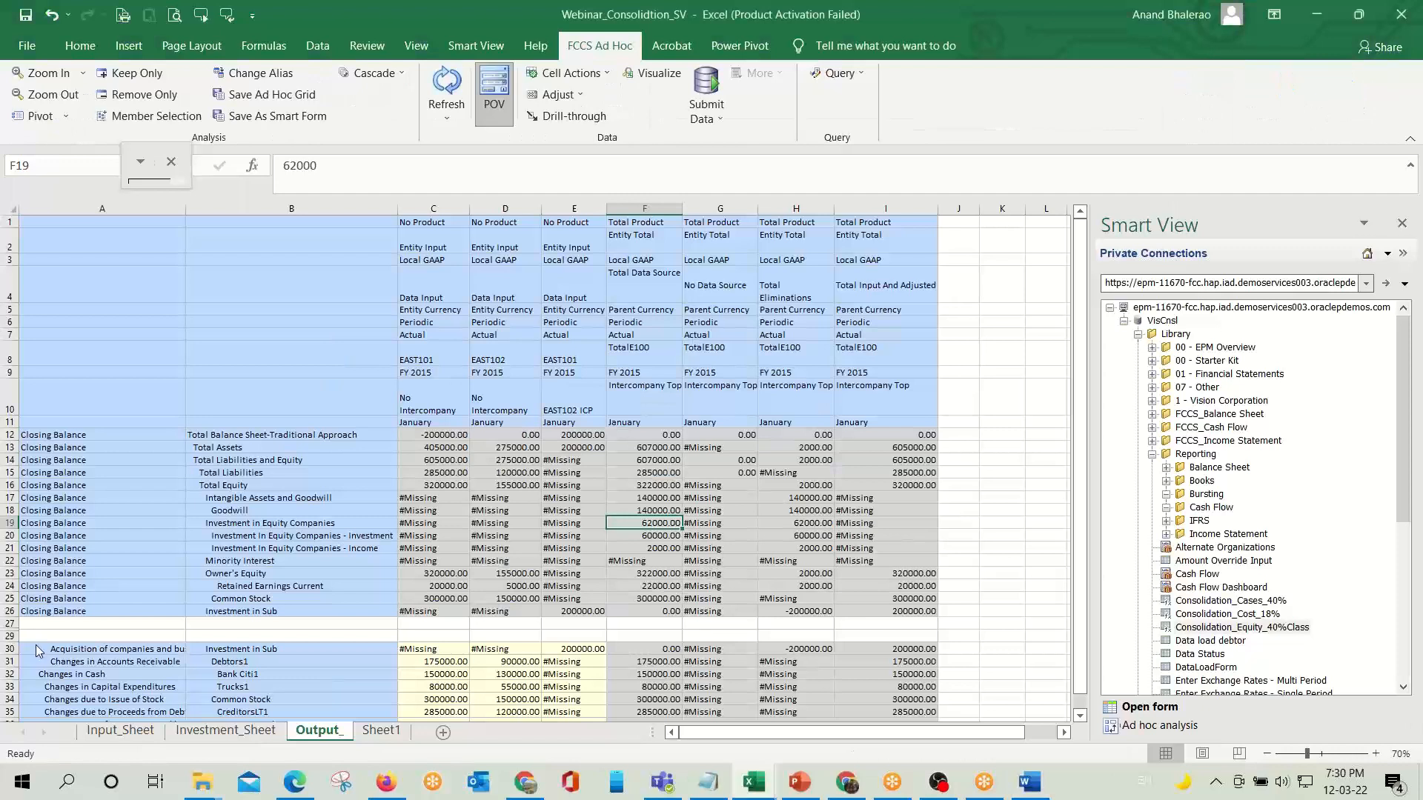
{"action": "left_click", "coordinate": [116, 731]}
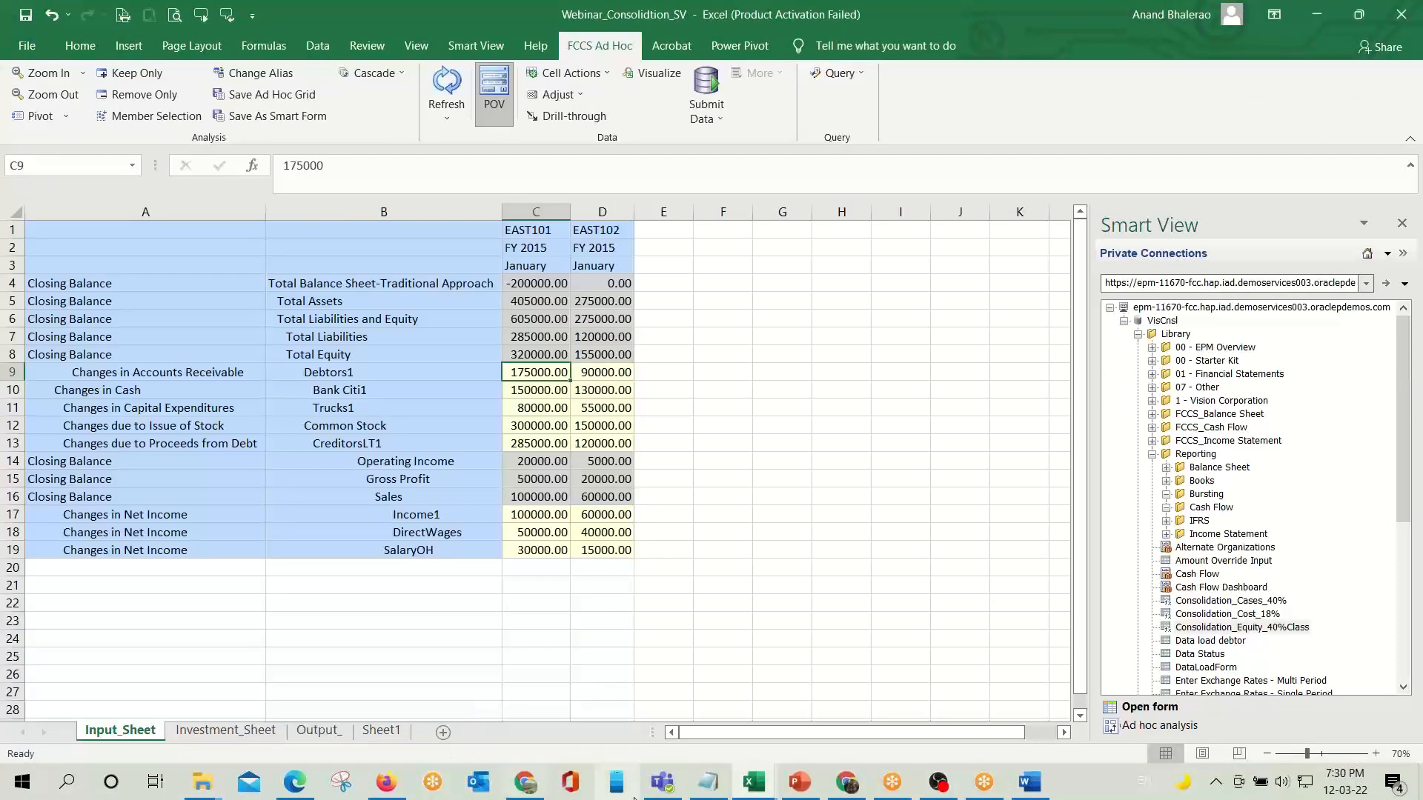
{"action": "mouse_move", "coordinate": [754, 782]}
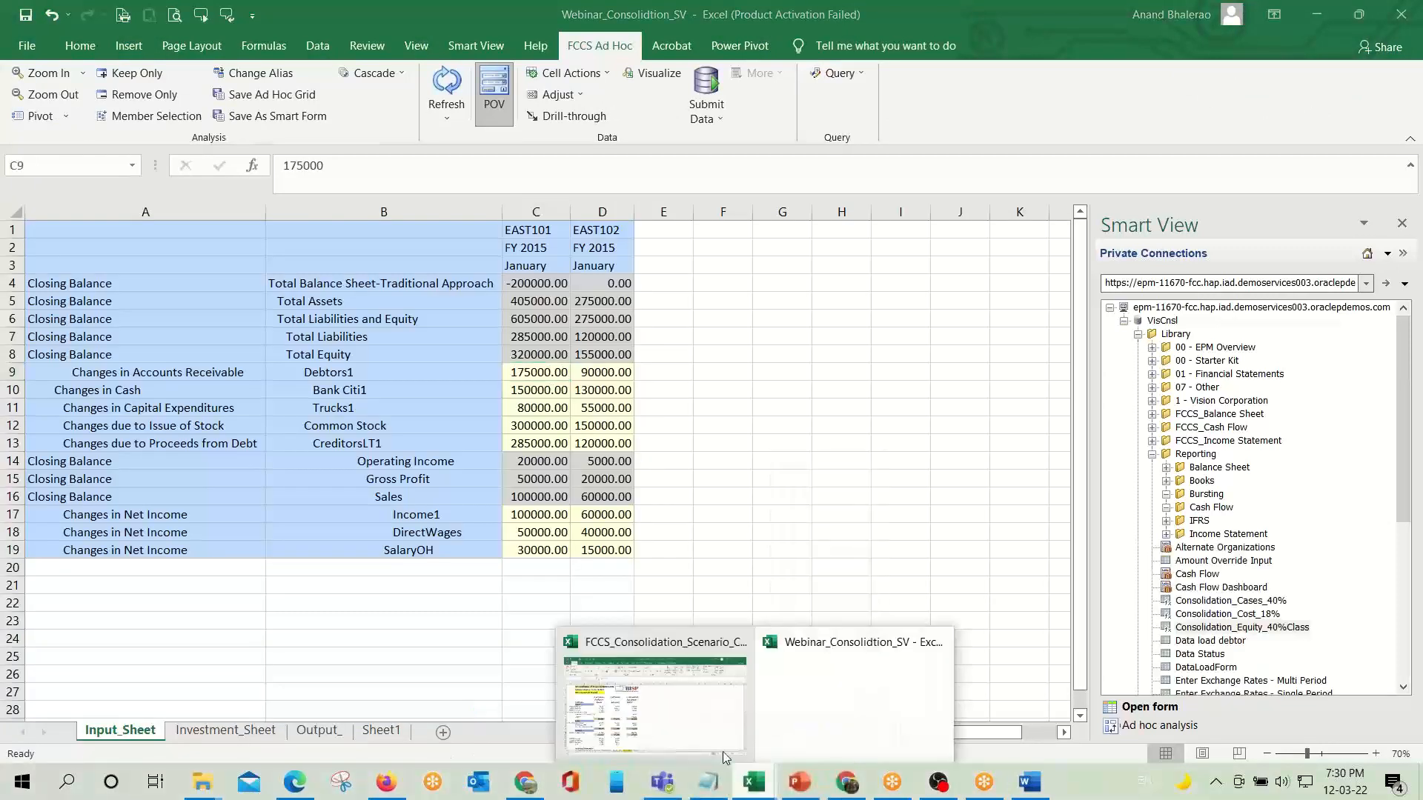
{"action": "left_click", "coordinate": [658, 726]}
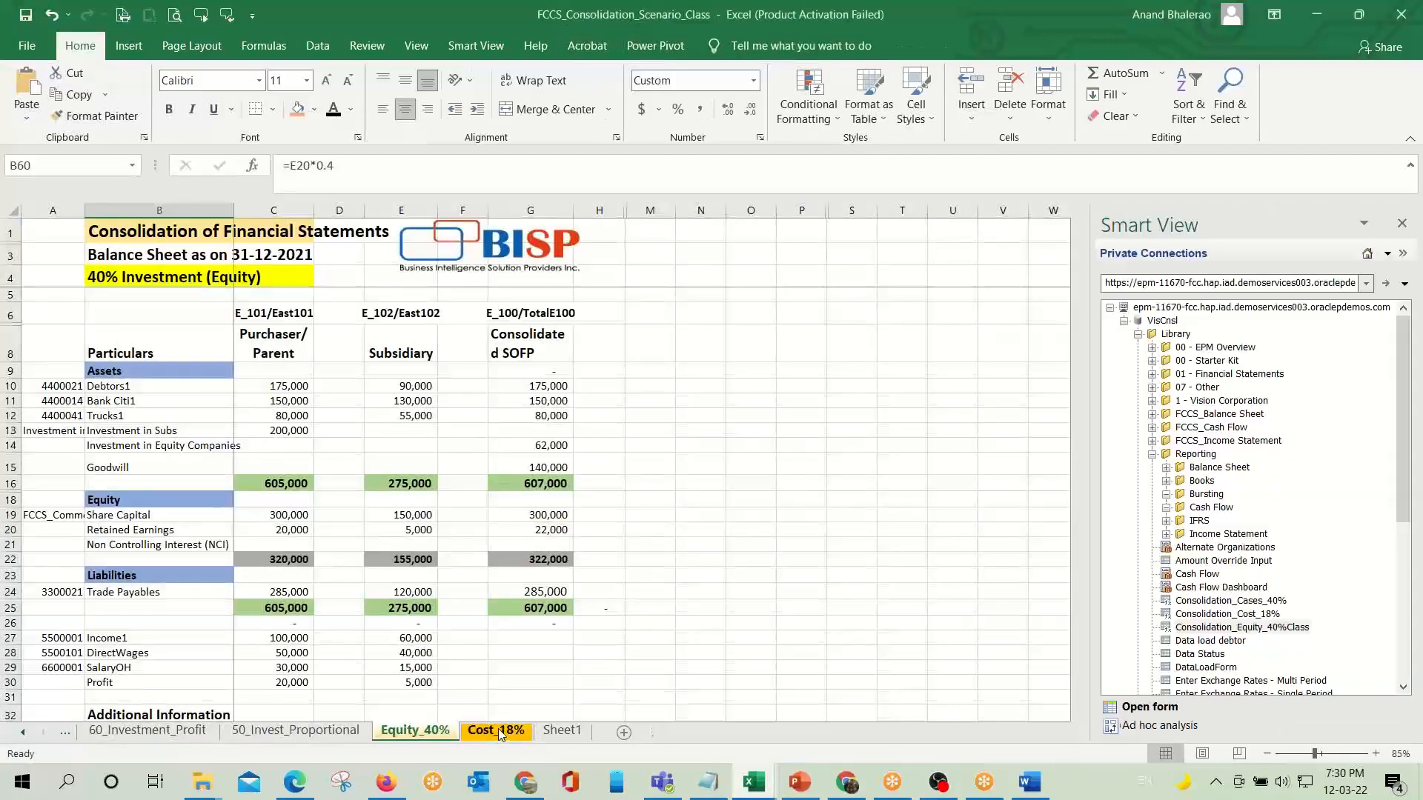
{"action": "left_click", "coordinate": [501, 730]}
{"action": "left_click", "coordinate": [596, 421]}
{"action": "left_click", "coordinate": [307, 421]}
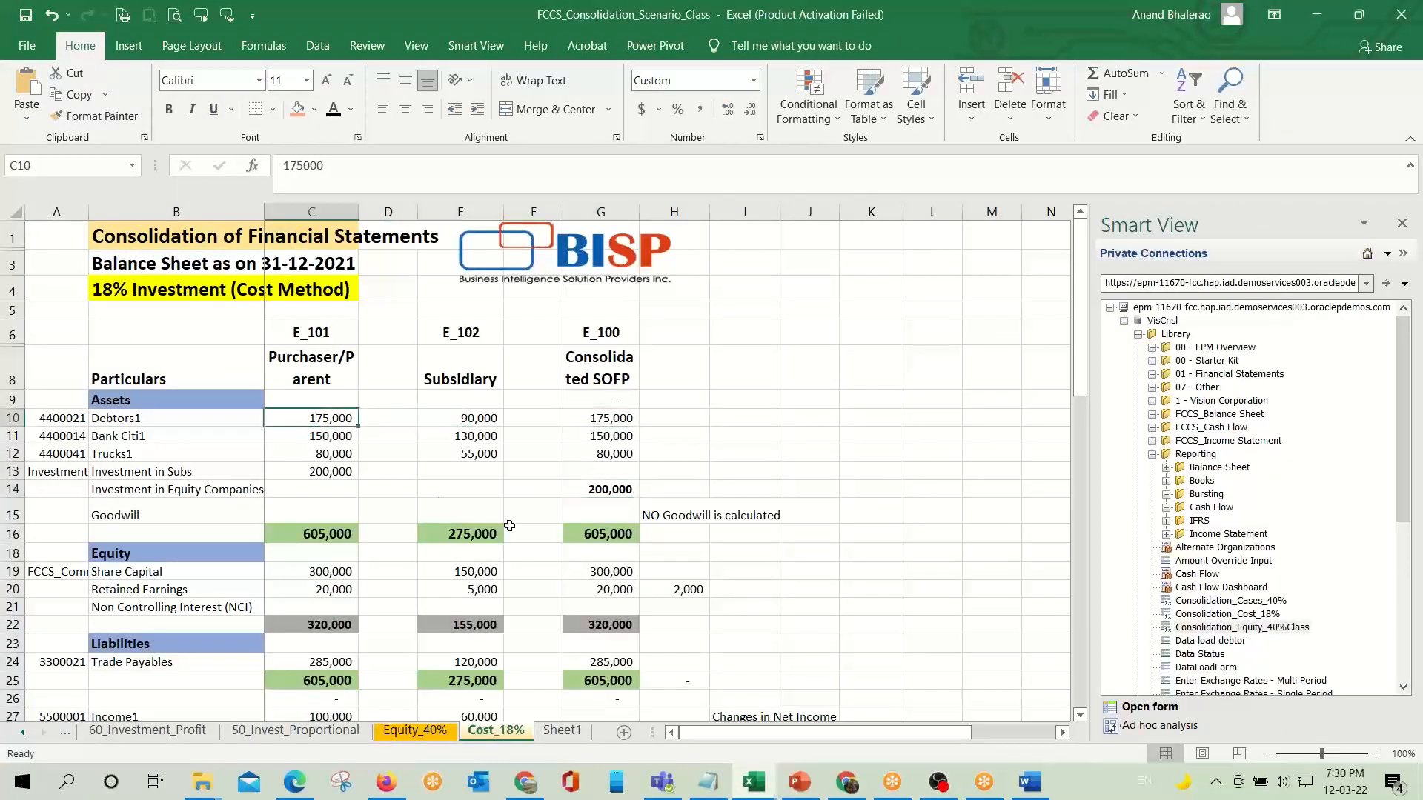
{"action": "scroll", "coordinate": [487, 593], "scroll_direction": "down", "scroll_amount": 3}
{"action": "left_click", "coordinate": [317, 511]}
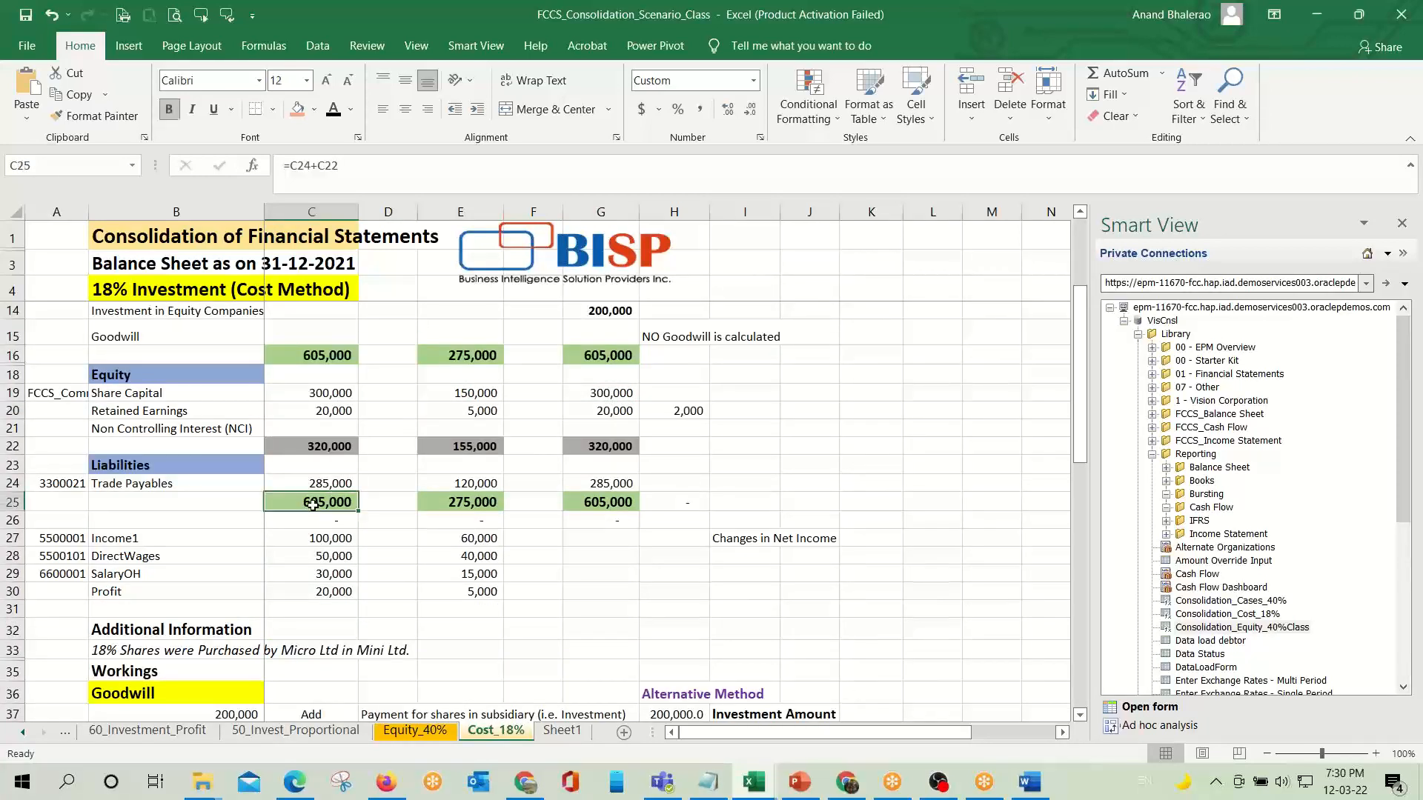
Compare the Investment_Sheet entry with Investment in Subs on the Cost_18% sheet, and review the Output_ sheet of Webinar_Consolidtion_SV.
{"action": "key", "text": "alt+Tab"}
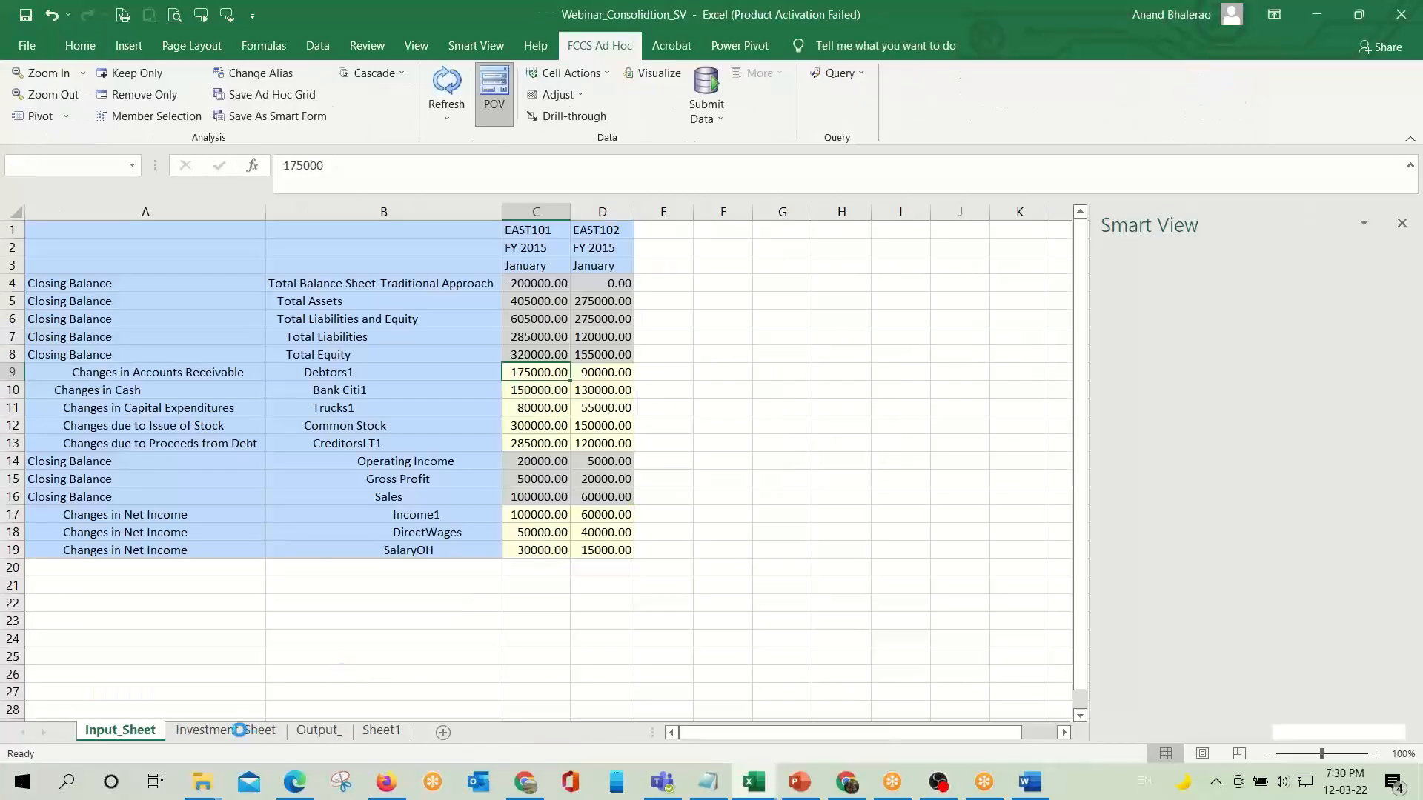
{"action": "left_click", "coordinate": [215, 731]}
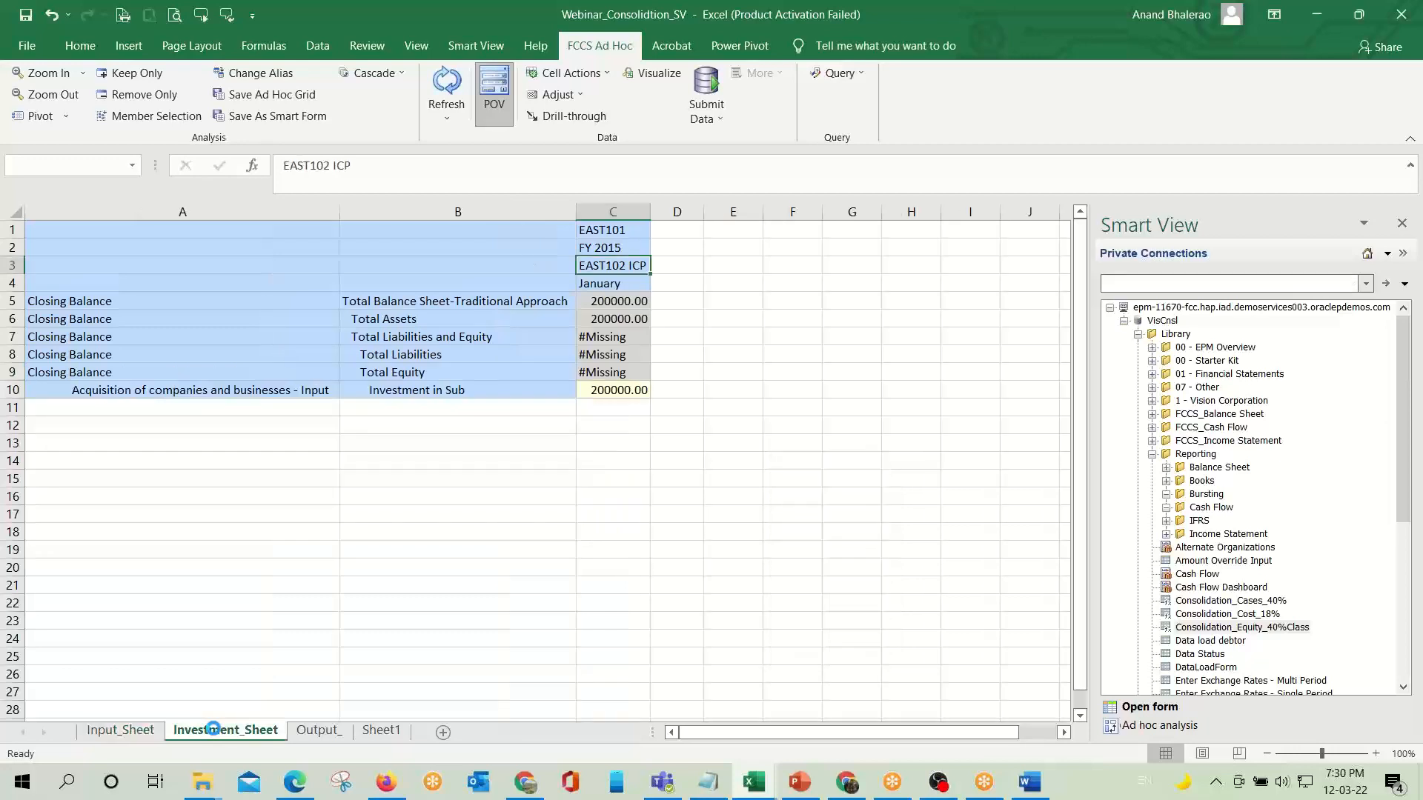
{"action": "key", "text": "alt+Tab"}
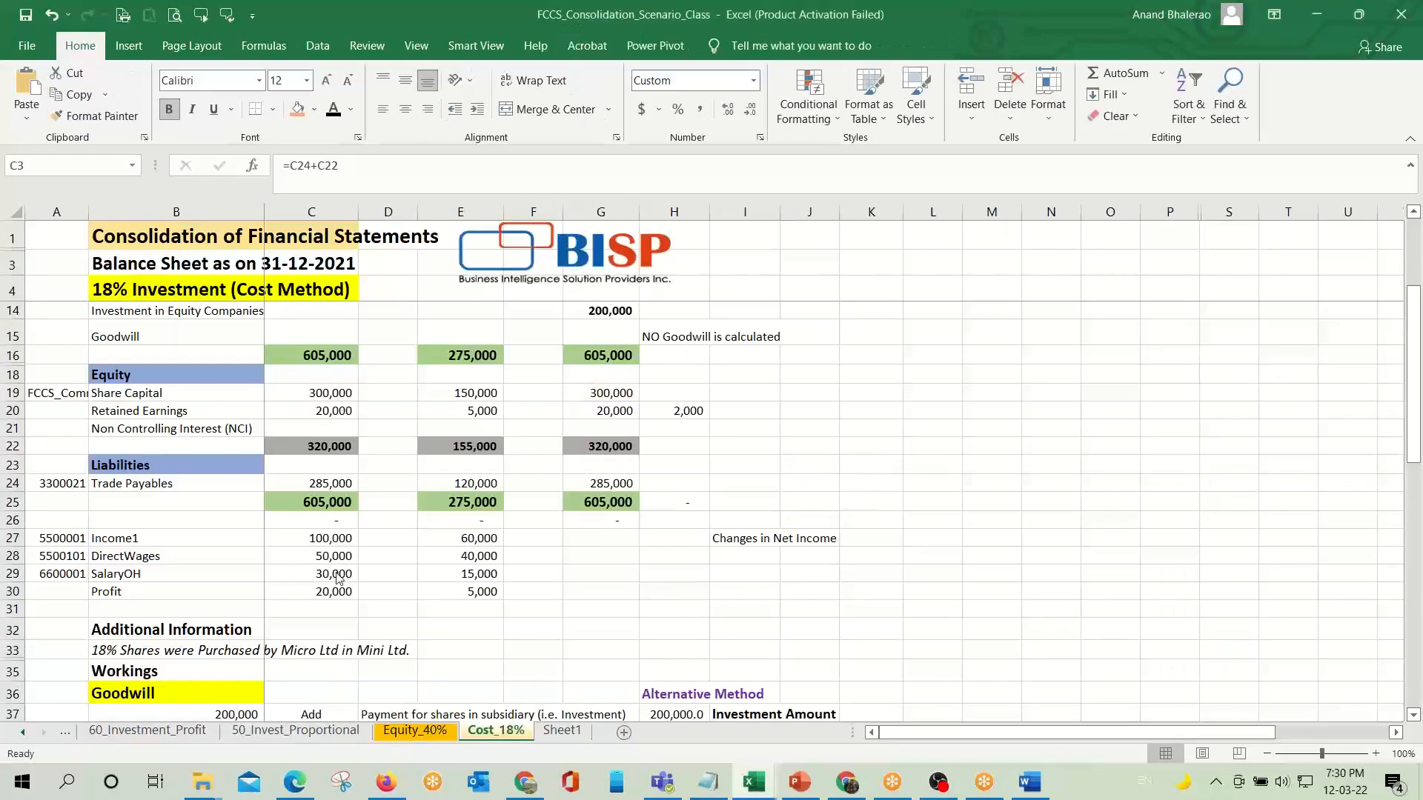
{"action": "left_click", "coordinate": [331, 495]}
{"action": "scroll", "coordinate": [328, 512], "scroll_direction": "up", "scroll_amount": 3}
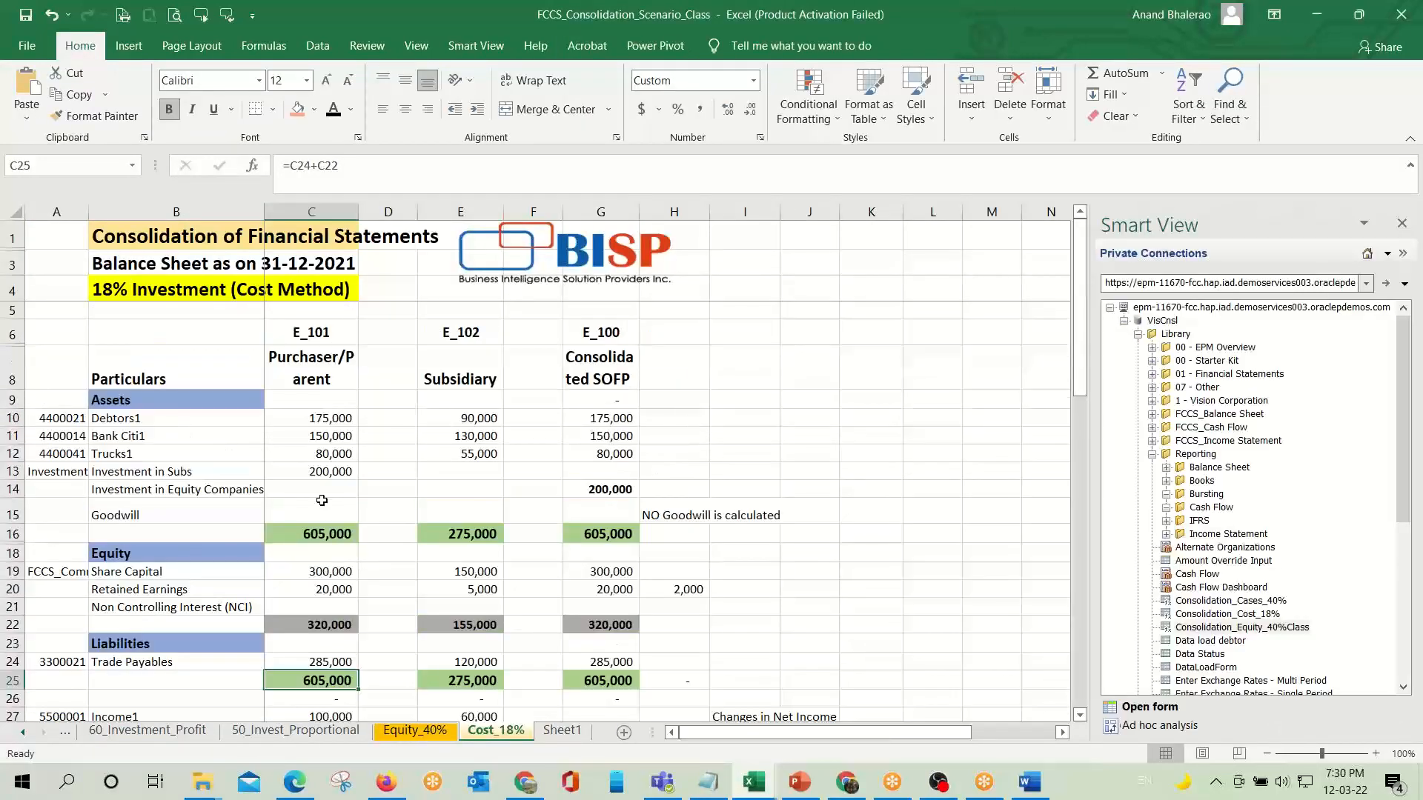
{"action": "left_click", "coordinate": [312, 473]}
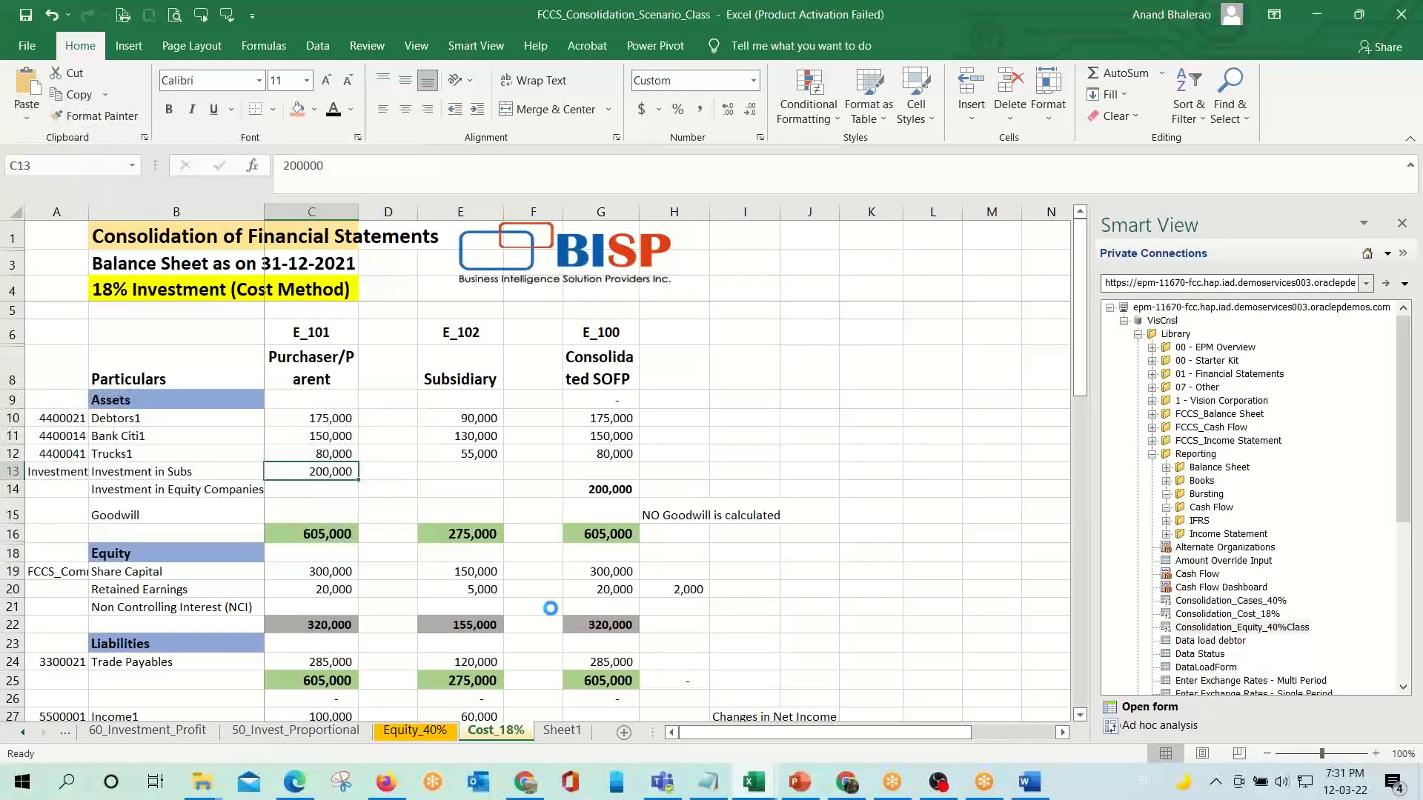
{"action": "key", "text": "alt+Tab"}
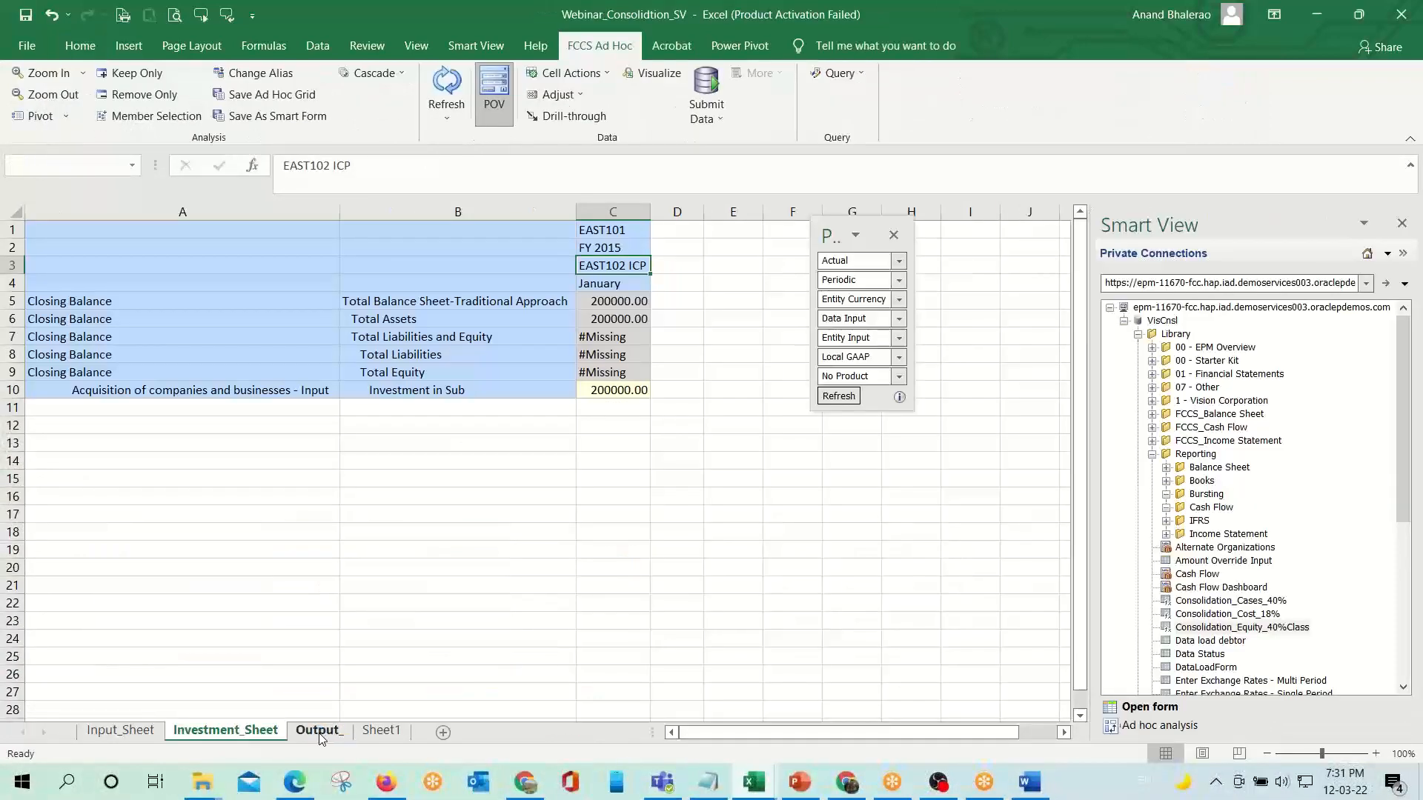
{"action": "left_click", "coordinate": [319, 732]}
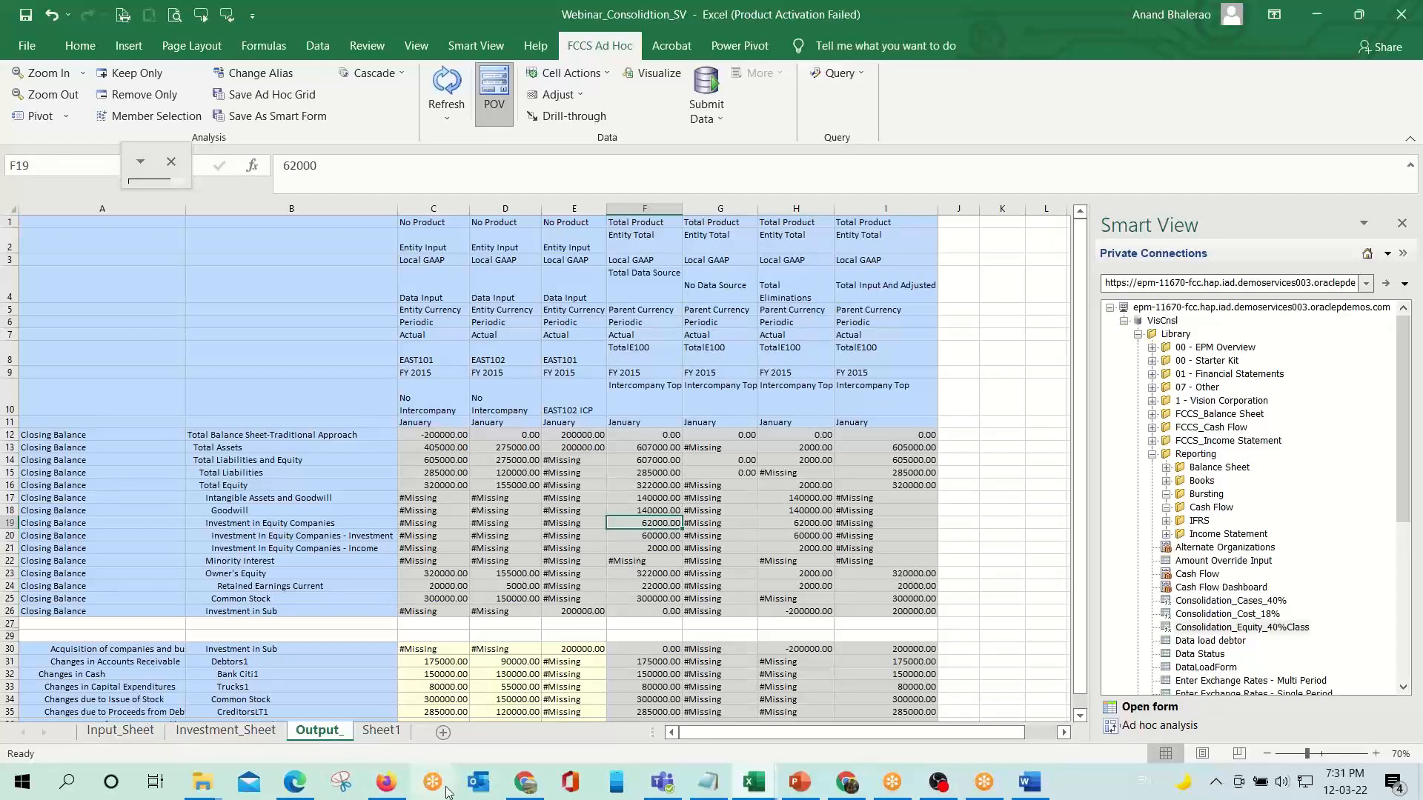
Switch to Oracle Financial Consolidation and Close in Firefox and open Manage Ownership at the entities under TotalE100.
{"action": "left_click", "coordinate": [386, 783]}
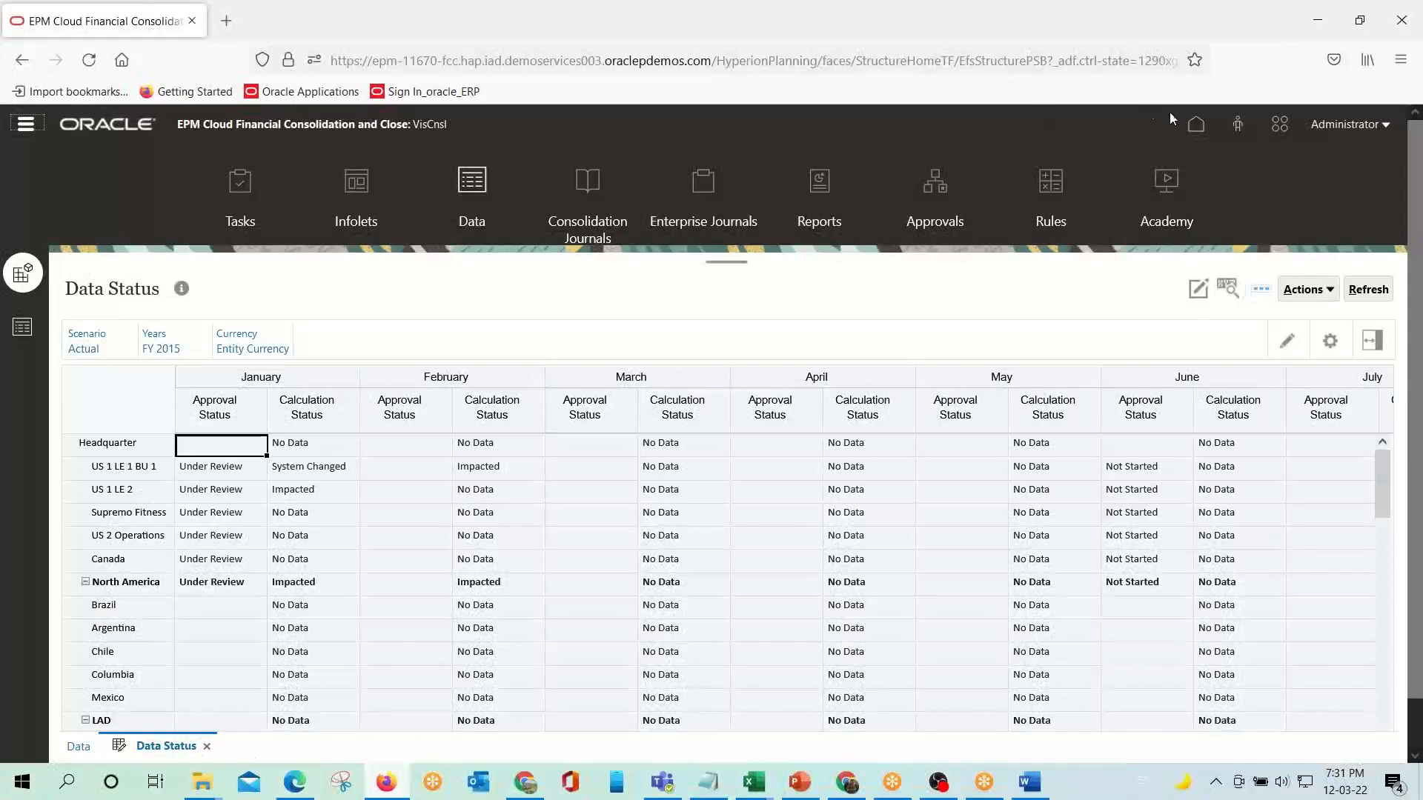
{"action": "left_click", "coordinate": [1186, 127]}
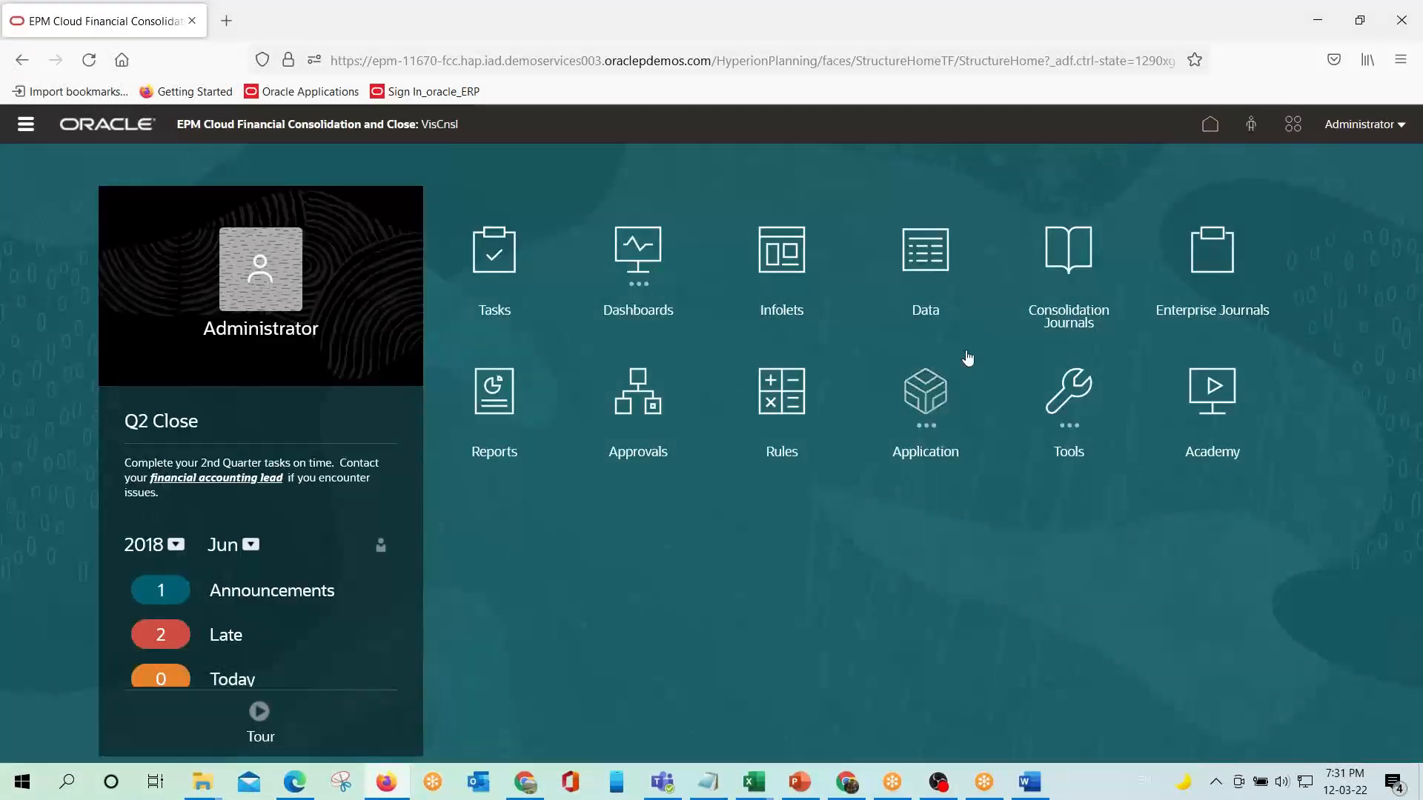
{"action": "left_click", "coordinate": [926, 391]}
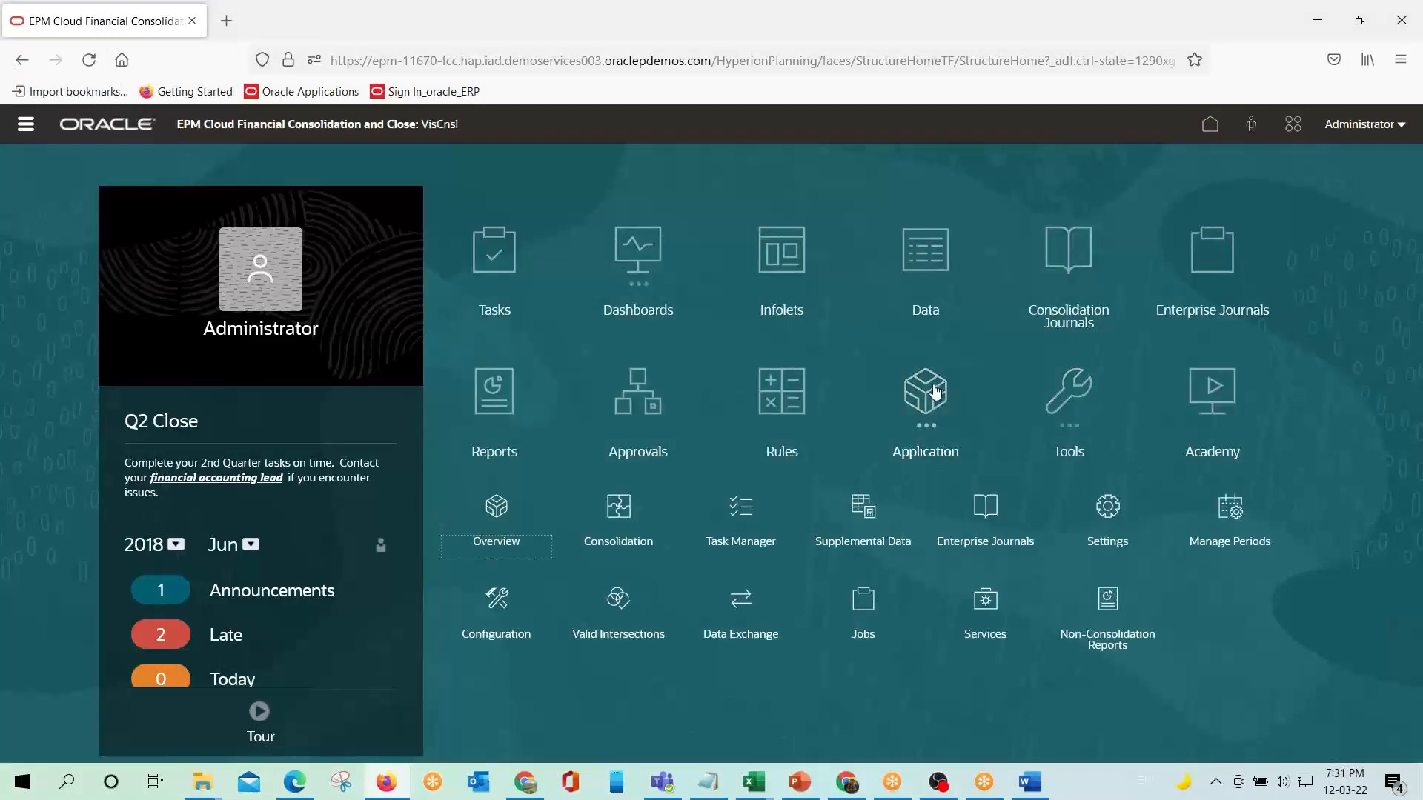
{"action": "left_click", "coordinate": [626, 509]}
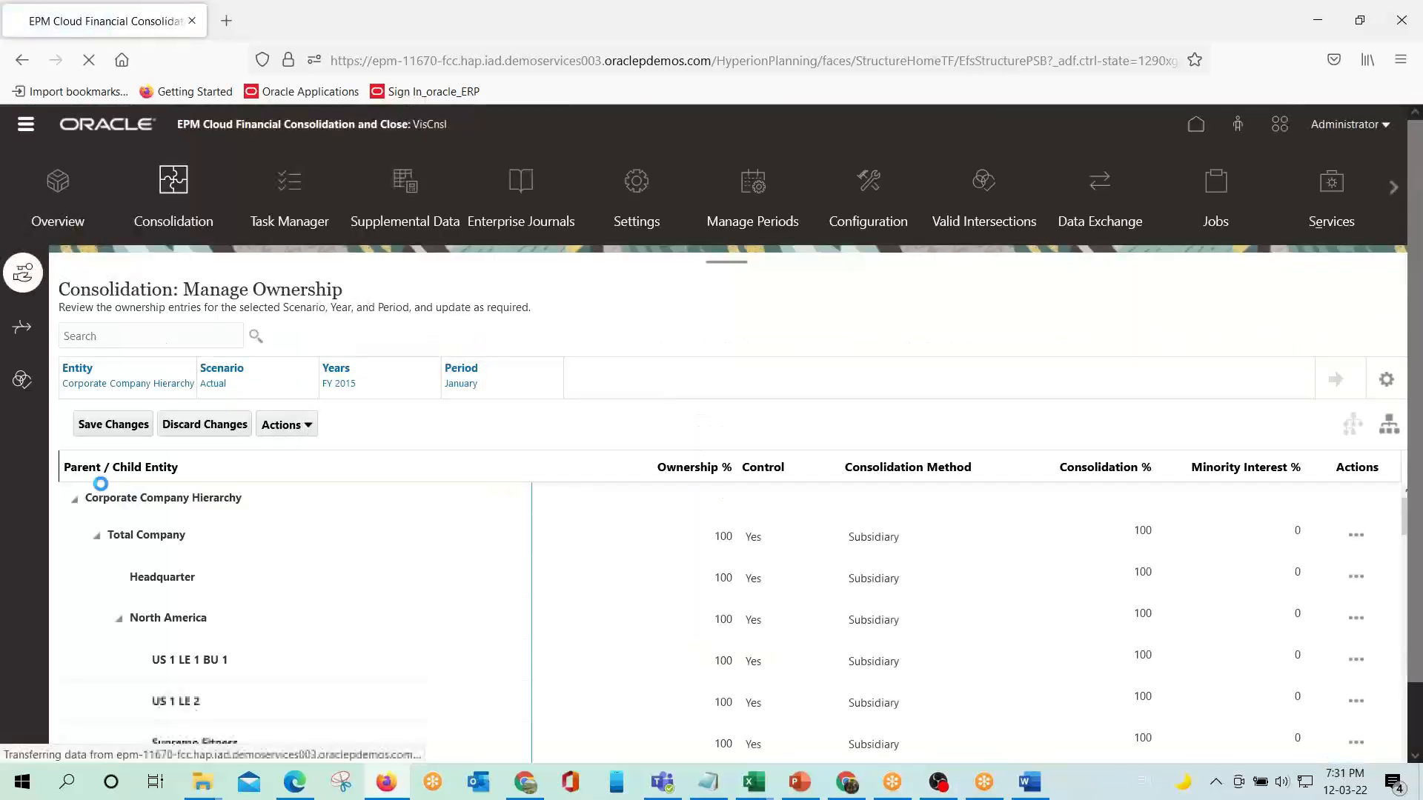
{"action": "scroll", "coordinate": [292, 588], "scroll_direction": "down", "scroll_amount": 10}
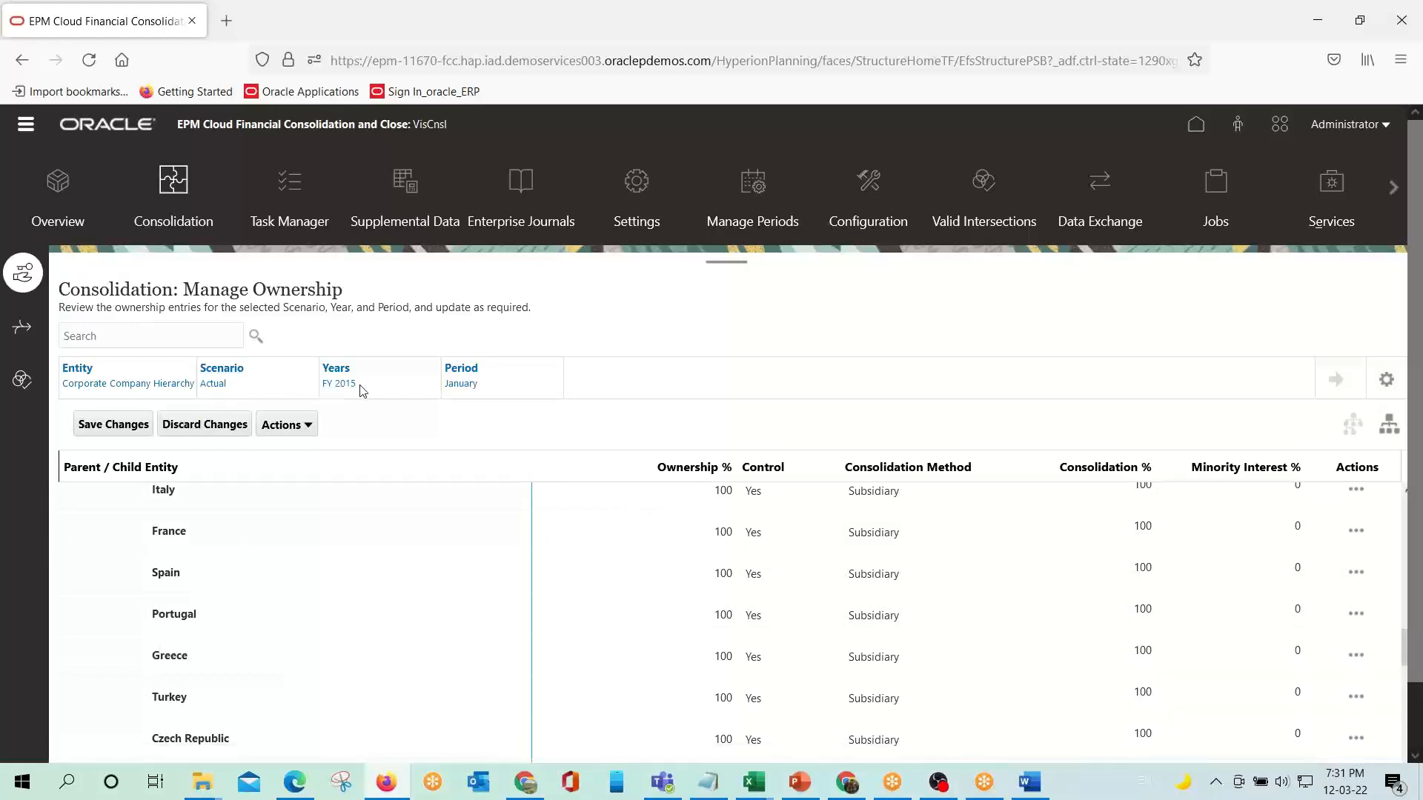
{"action": "scroll", "coordinate": [385, 603], "scroll_direction": "down", "scroll_amount": 10}
{"action": "scroll", "coordinate": [385, 605], "scroll_direction": "down", "scroll_amount": 3}
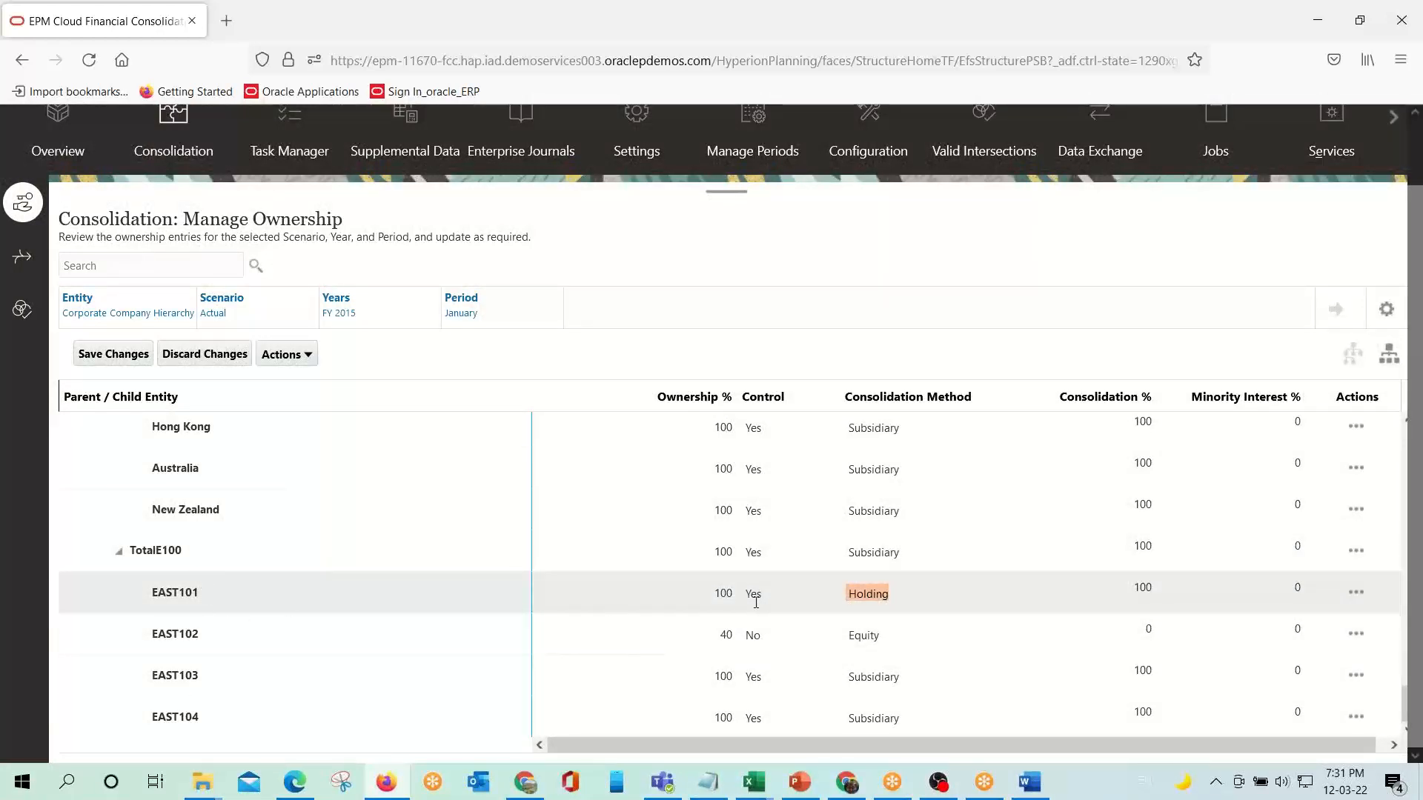
Set the ownership percentage of EAST102 under TotalE100 to 18 and save the ownership data.
{"action": "left_click", "coordinate": [725, 635]}
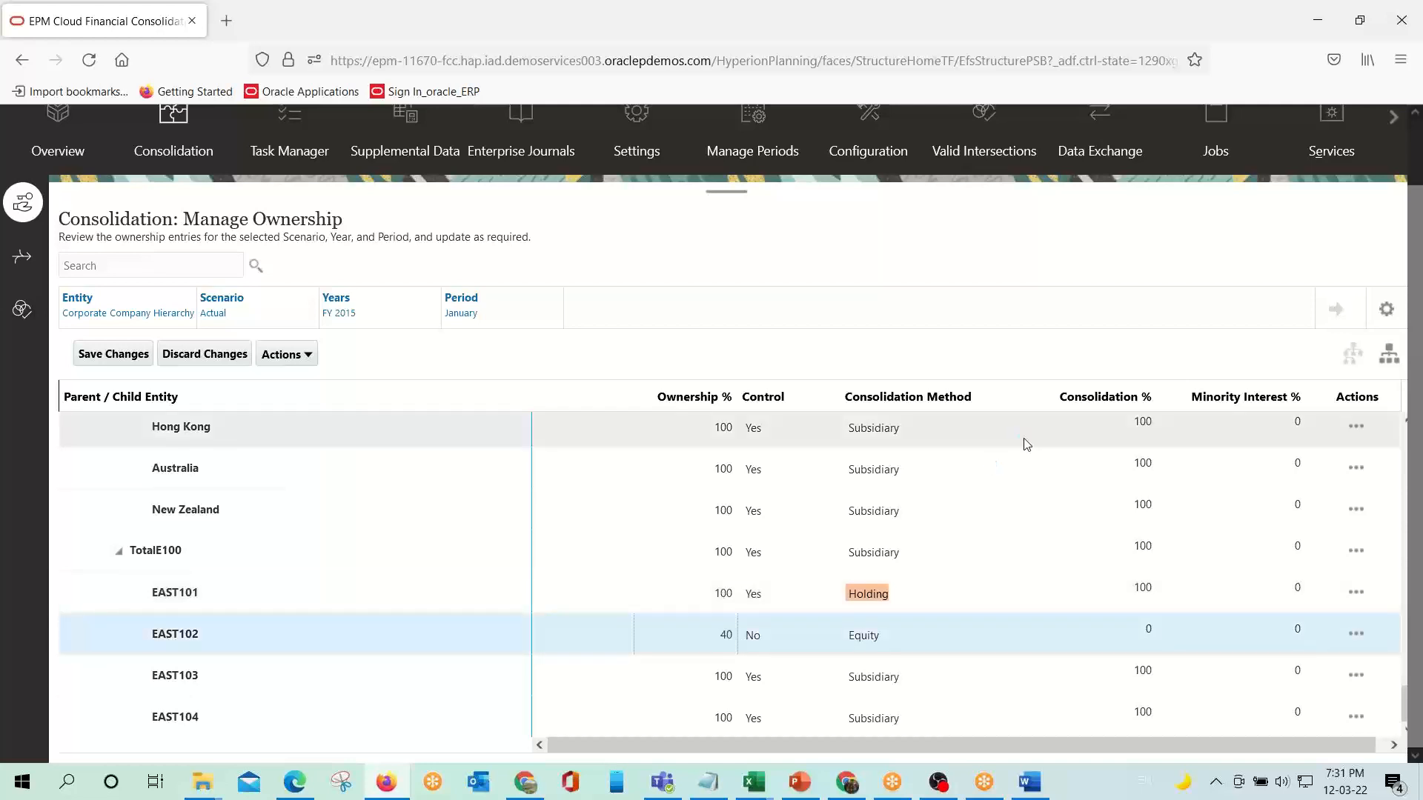
{"action": "type", "text": "18"}
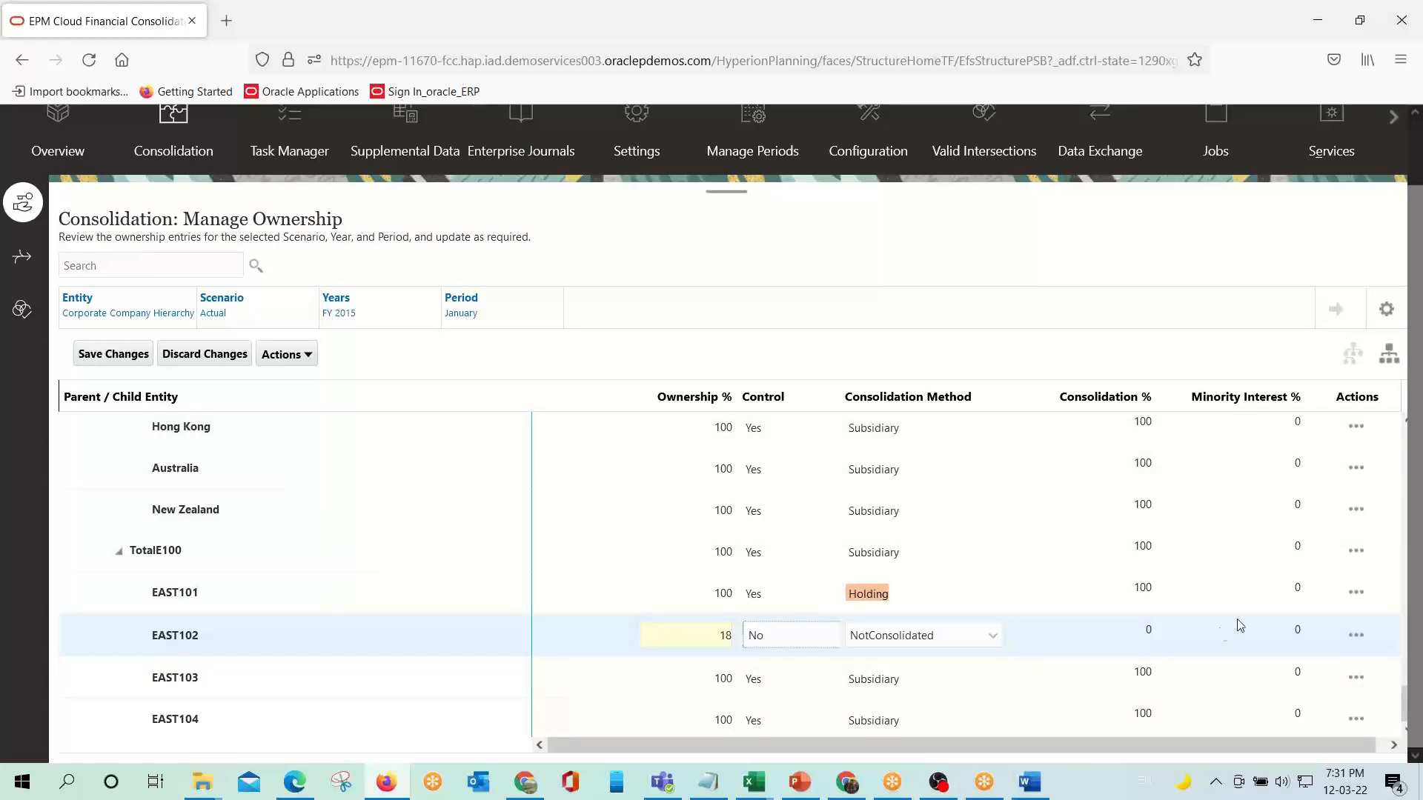
{"action": "left_click", "coordinate": [1291, 634]}
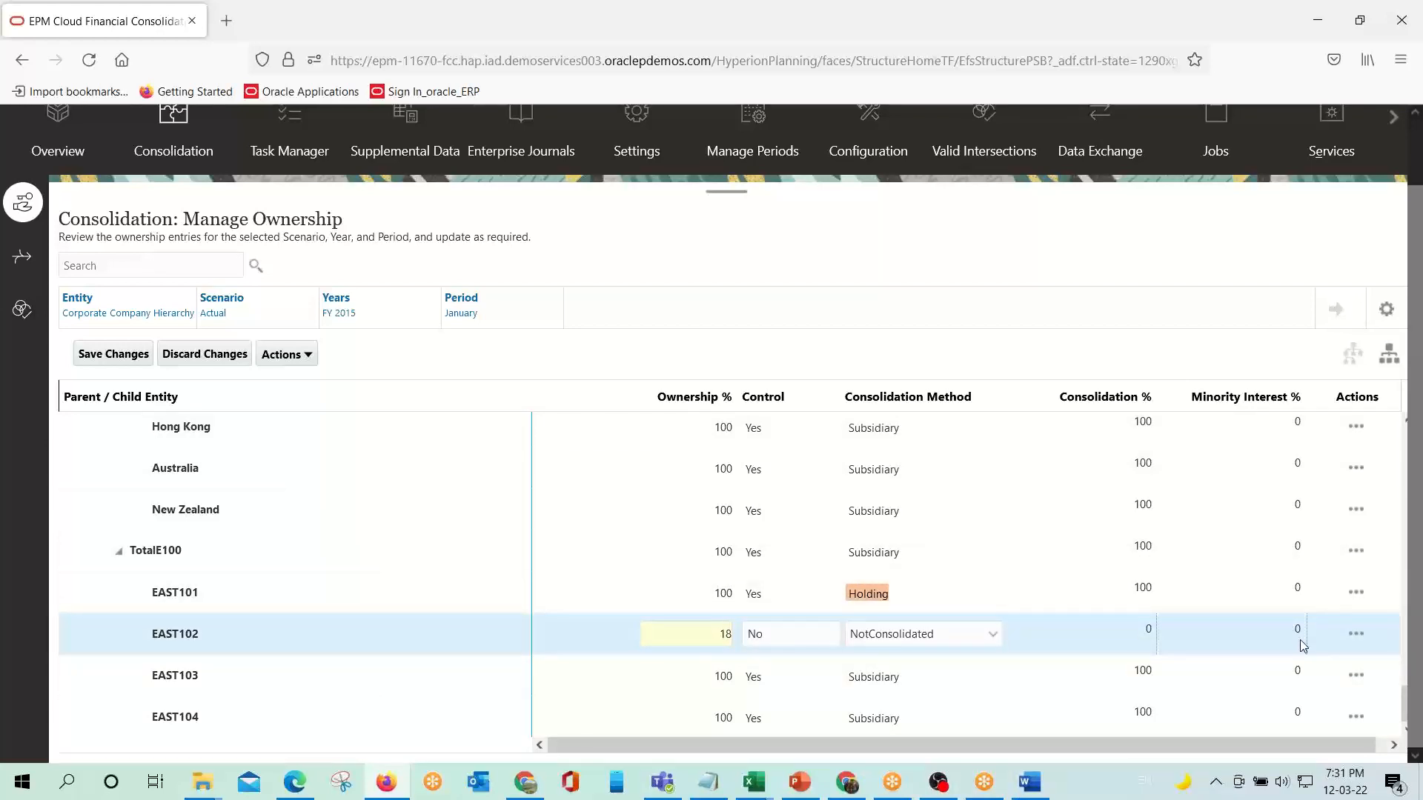
{"action": "left_click", "coordinate": [118, 354]}
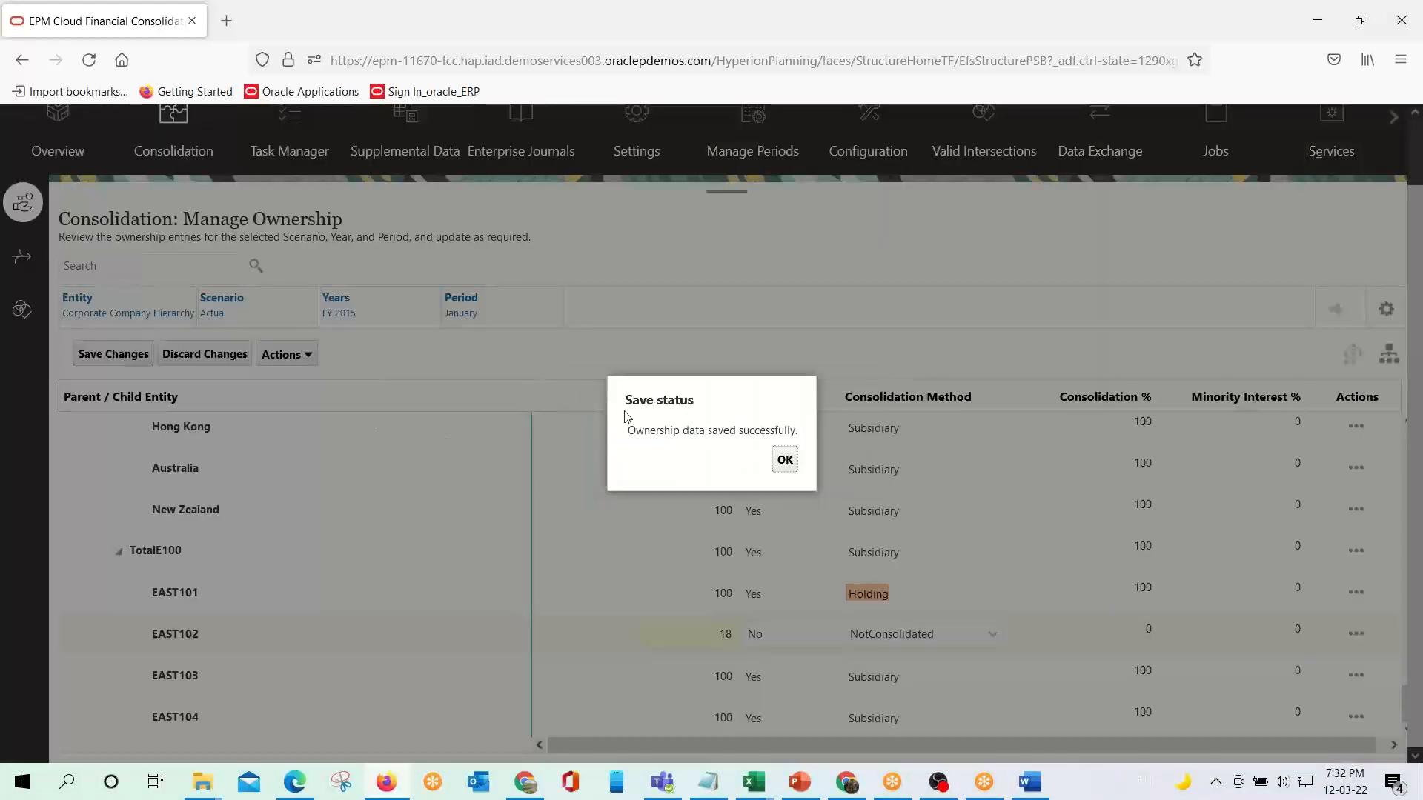
{"action": "left_click", "coordinate": [784, 460]}
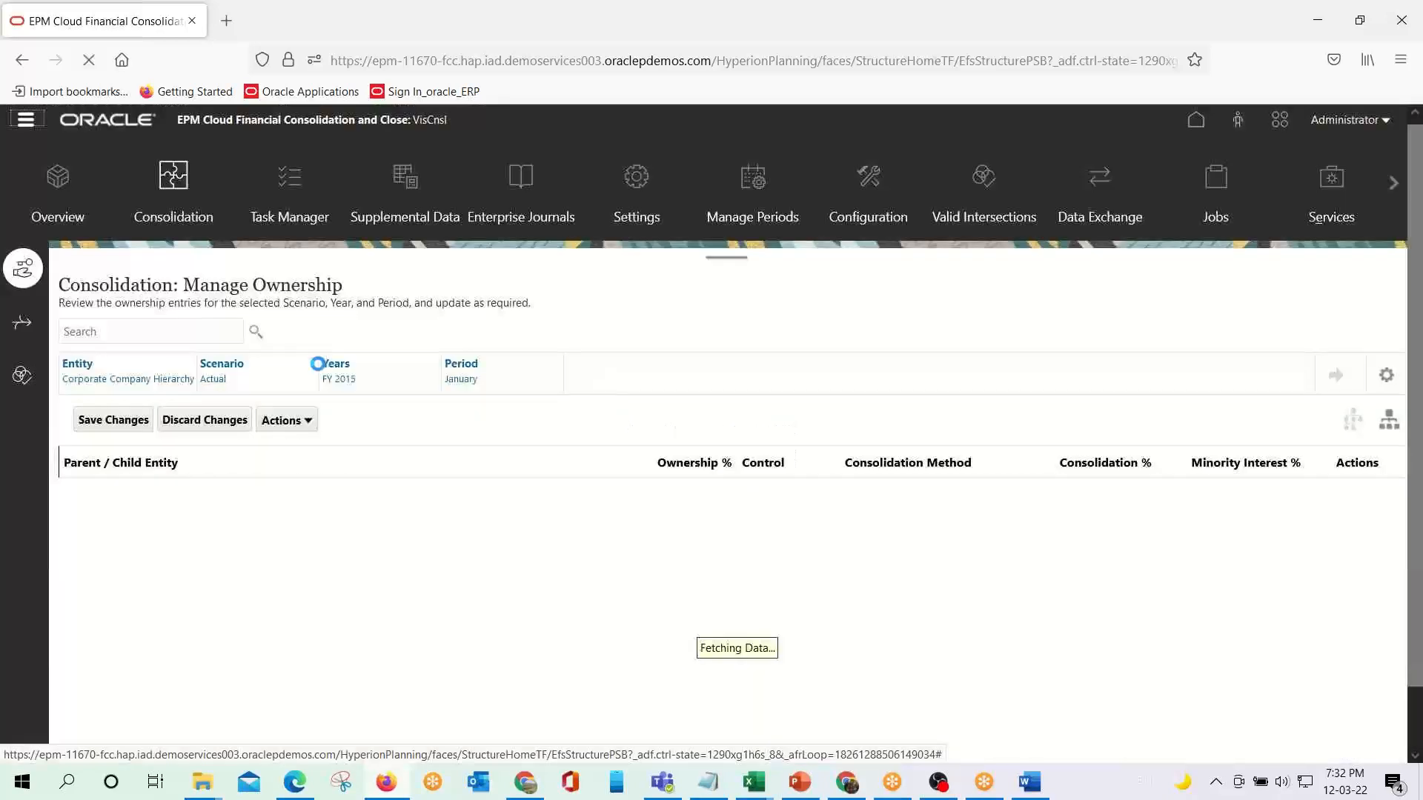
Recompute the ownership data for scenario Actual, year FY 2015, starting from January.
{"action": "left_click", "coordinate": [305, 421]}
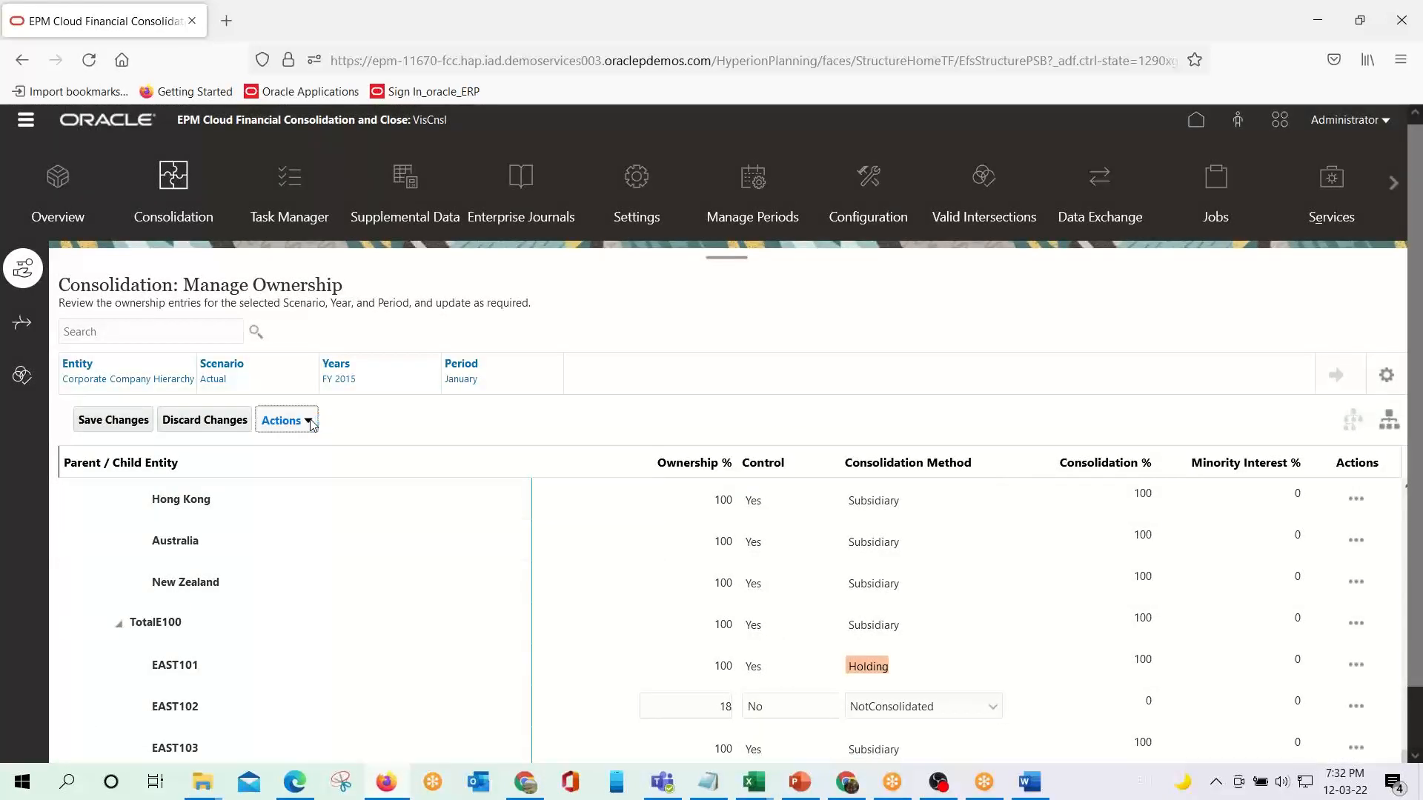
{"action": "left_click", "coordinate": [314, 477]}
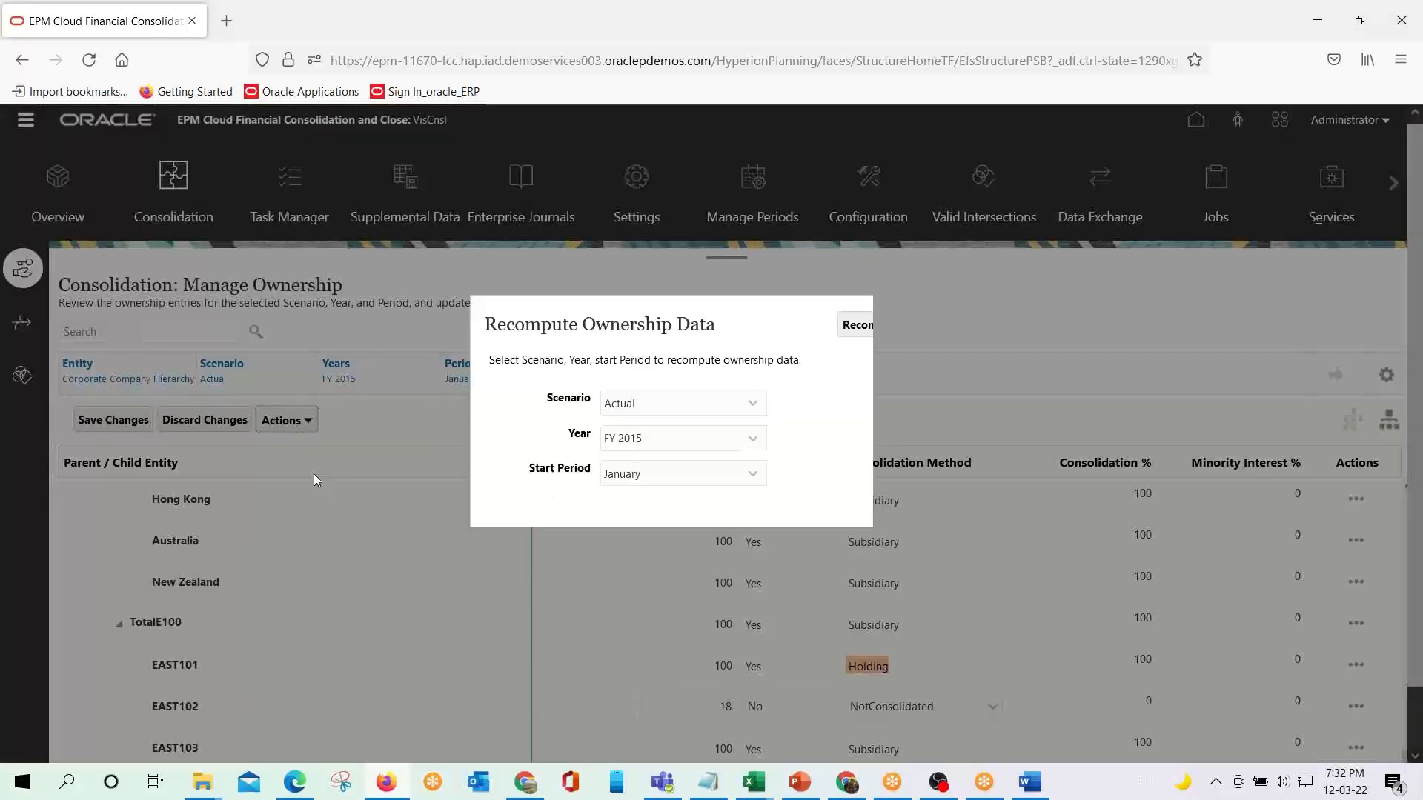
{"action": "left_click", "coordinate": [874, 326]}
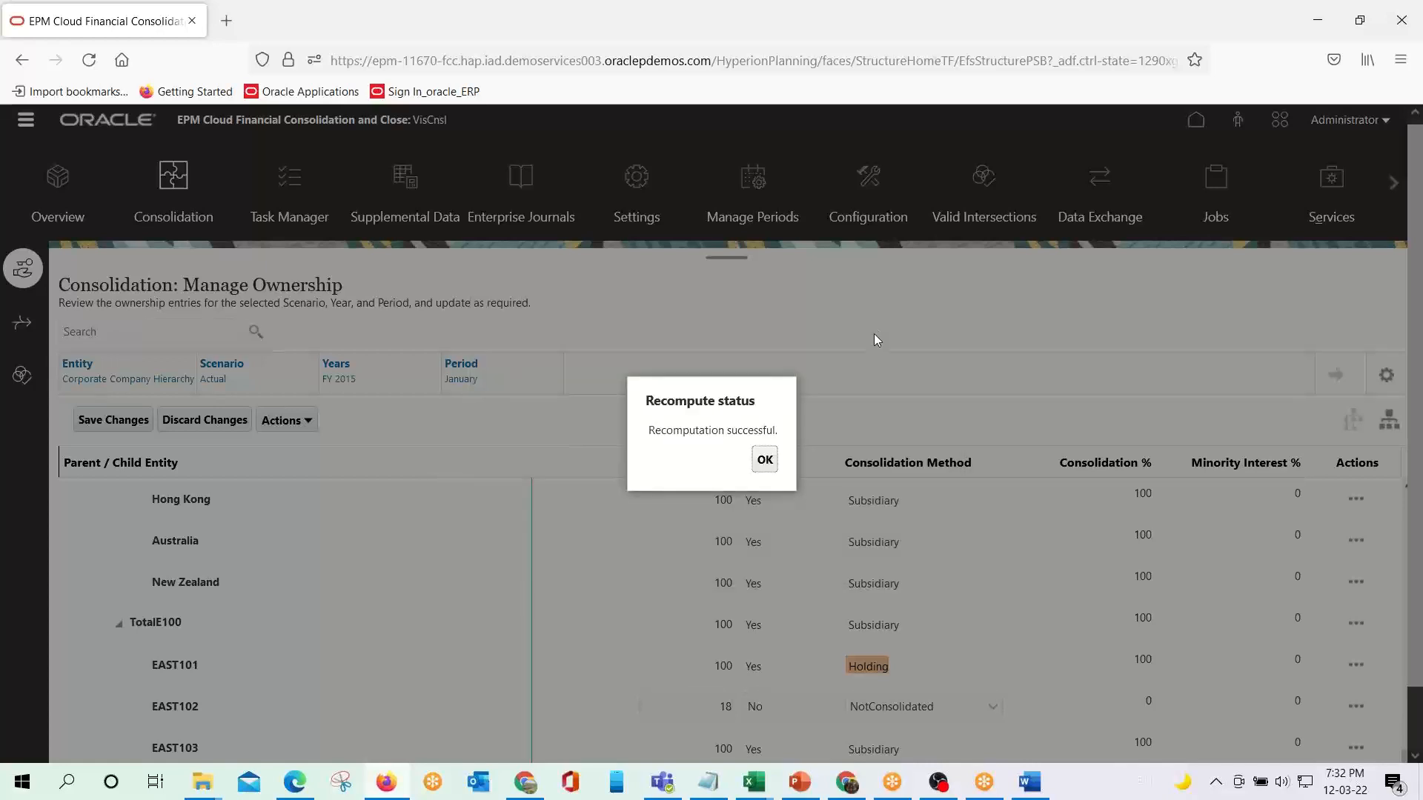
{"action": "left_click", "coordinate": [766, 459]}
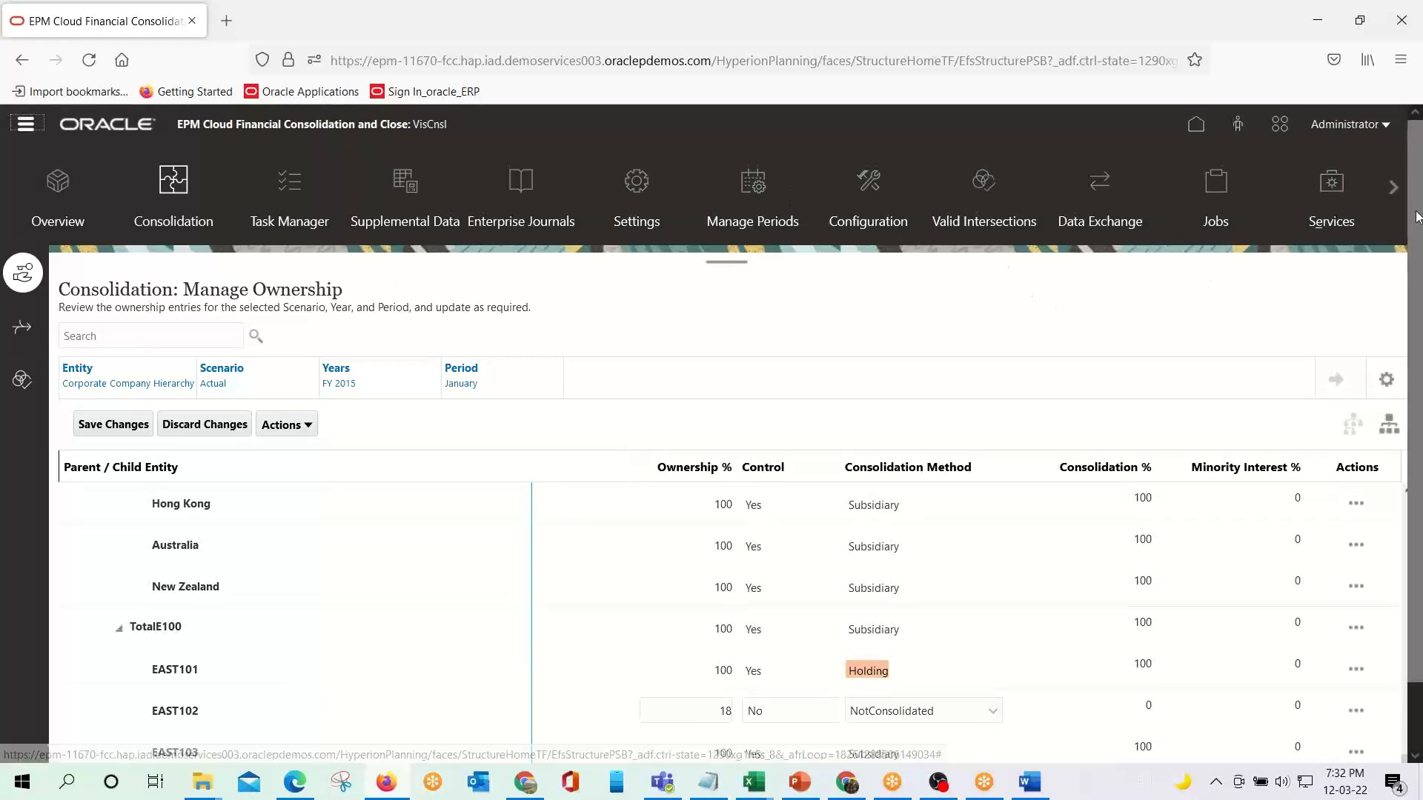
Open the Data area and reload the Data Status form from the Data Entry list.
{"action": "left_click", "coordinate": [28, 126]}
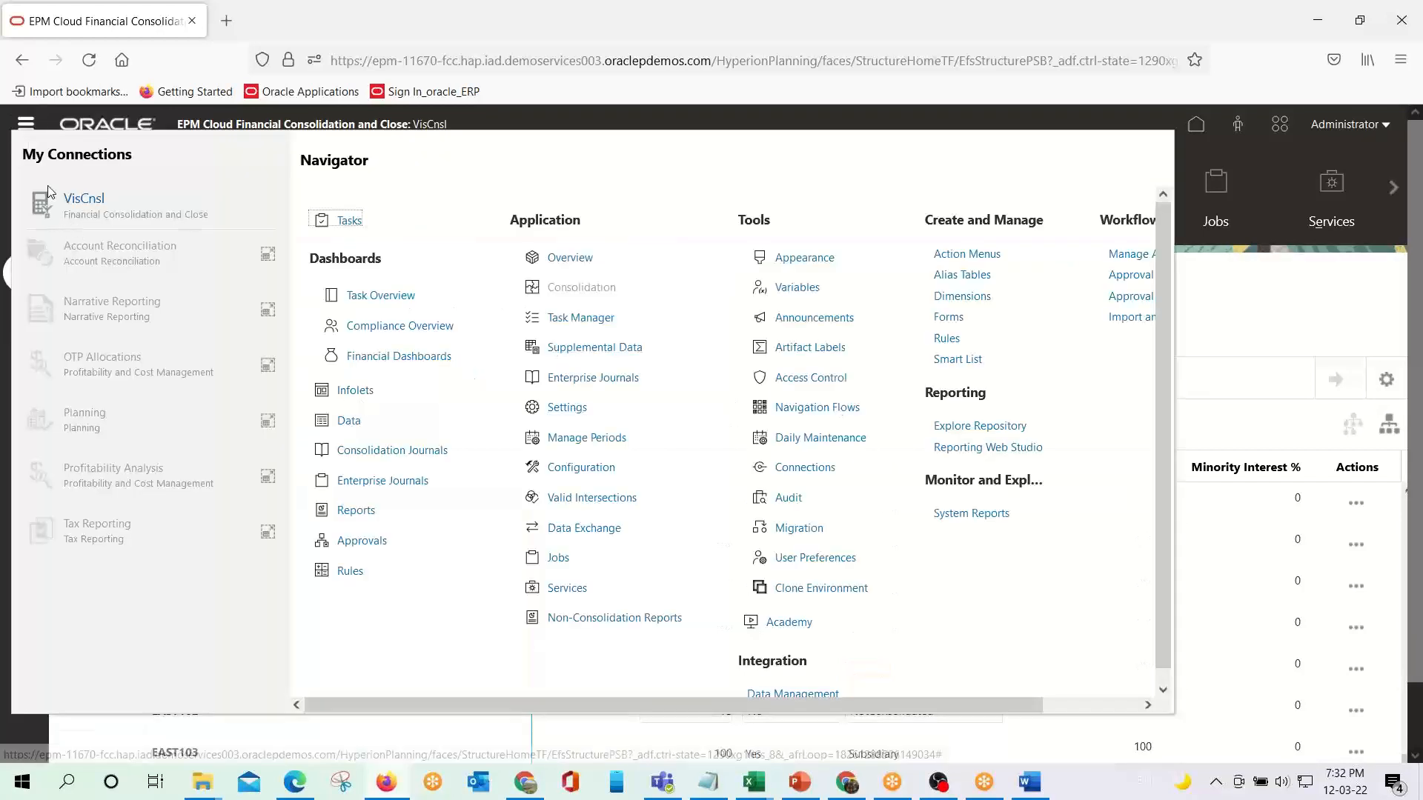
{"action": "left_click", "coordinate": [347, 423]}
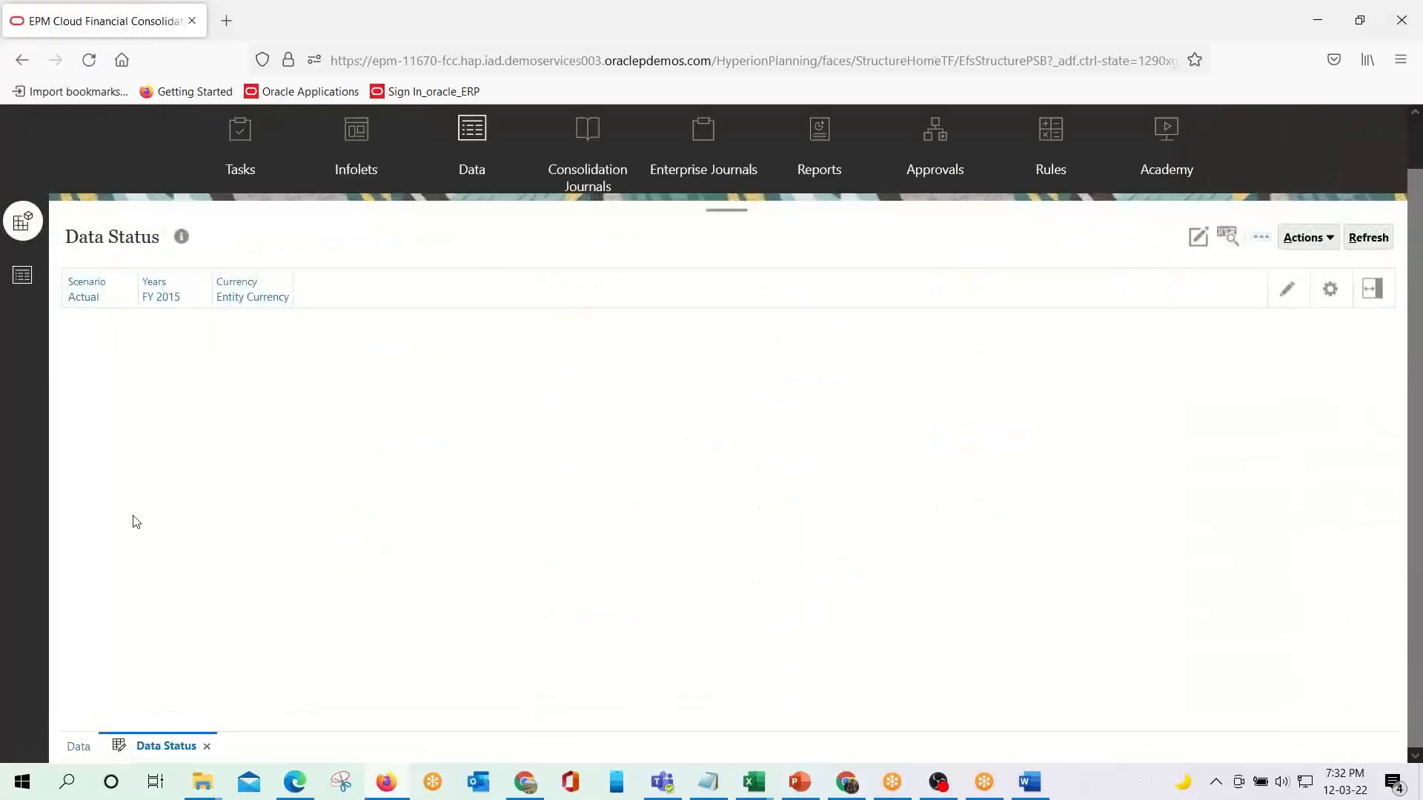
{"action": "left_click", "coordinate": [78, 746]}
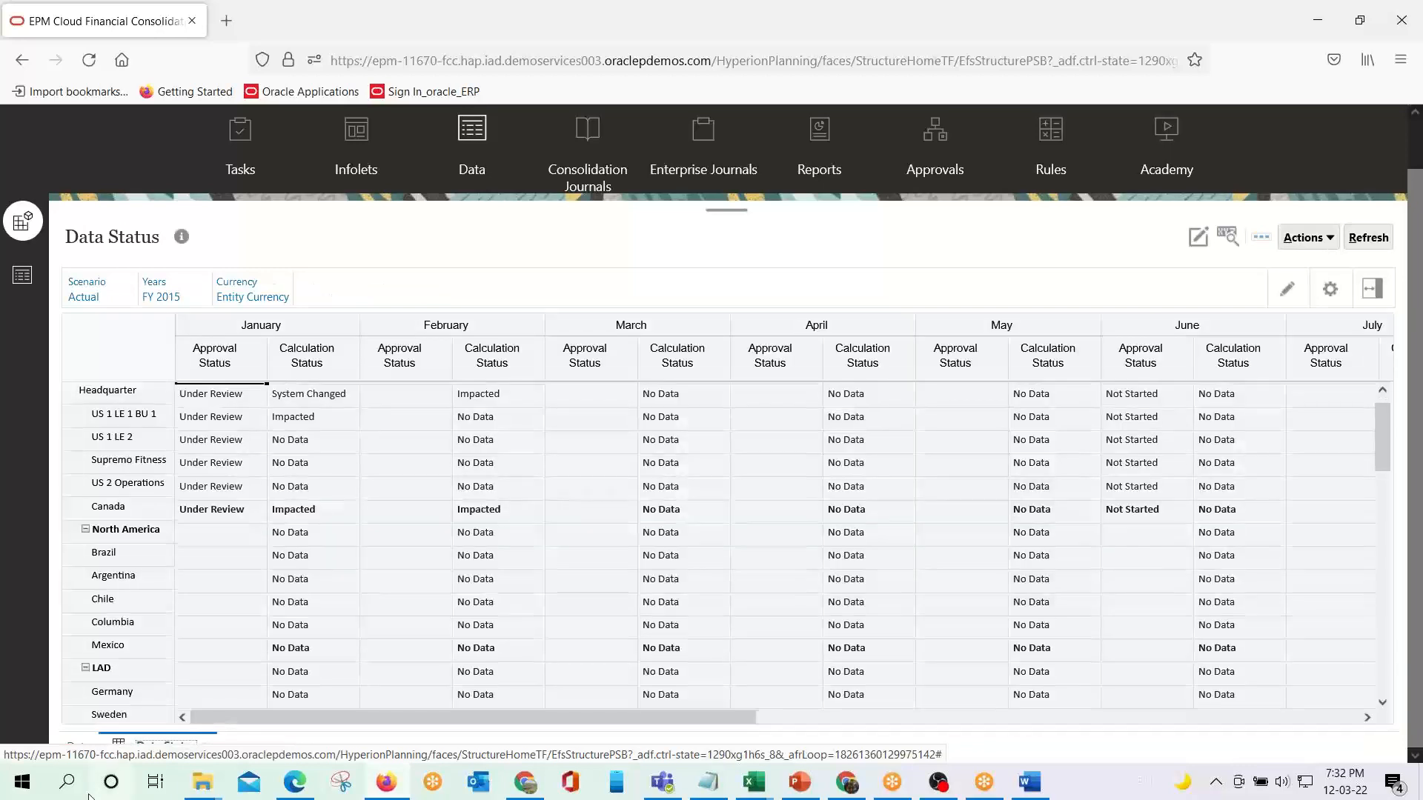
{"action": "left_click", "coordinate": [78, 746]}
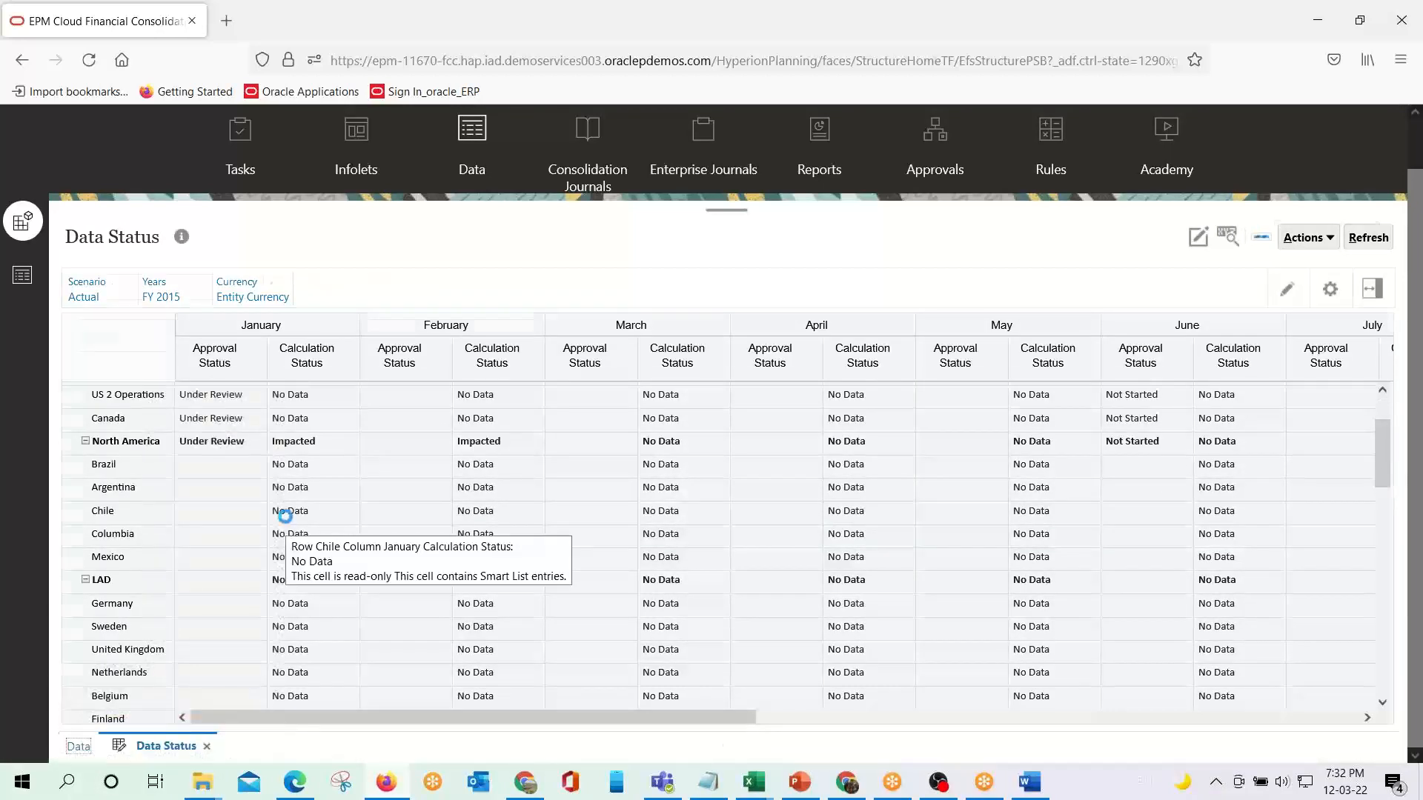
{"action": "scroll", "coordinate": [214, 578], "scroll_direction": "down", "scroll_amount": 8}
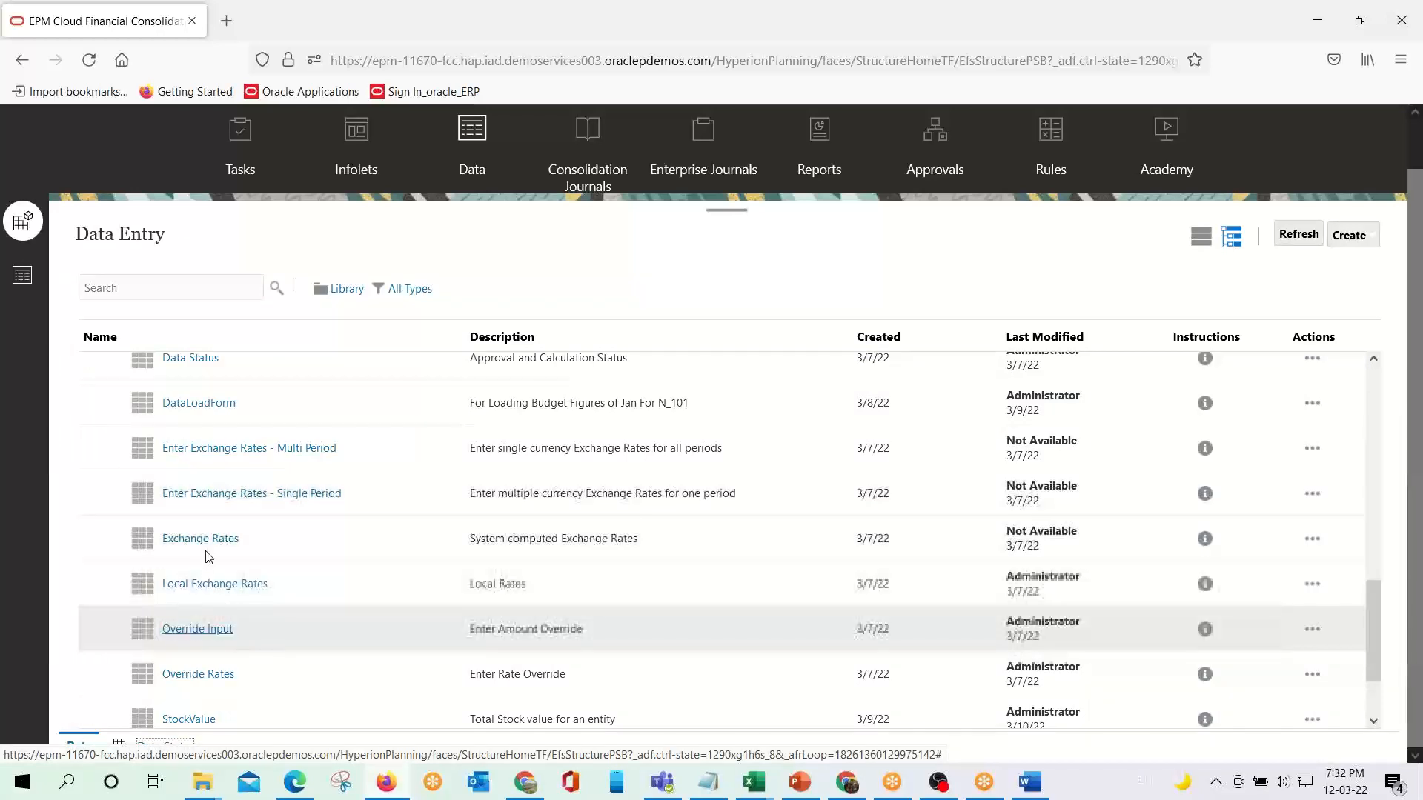
{"action": "scroll", "coordinate": [207, 484], "scroll_direction": "up", "scroll_amount": 1}
{"action": "left_click", "coordinate": [198, 460]}
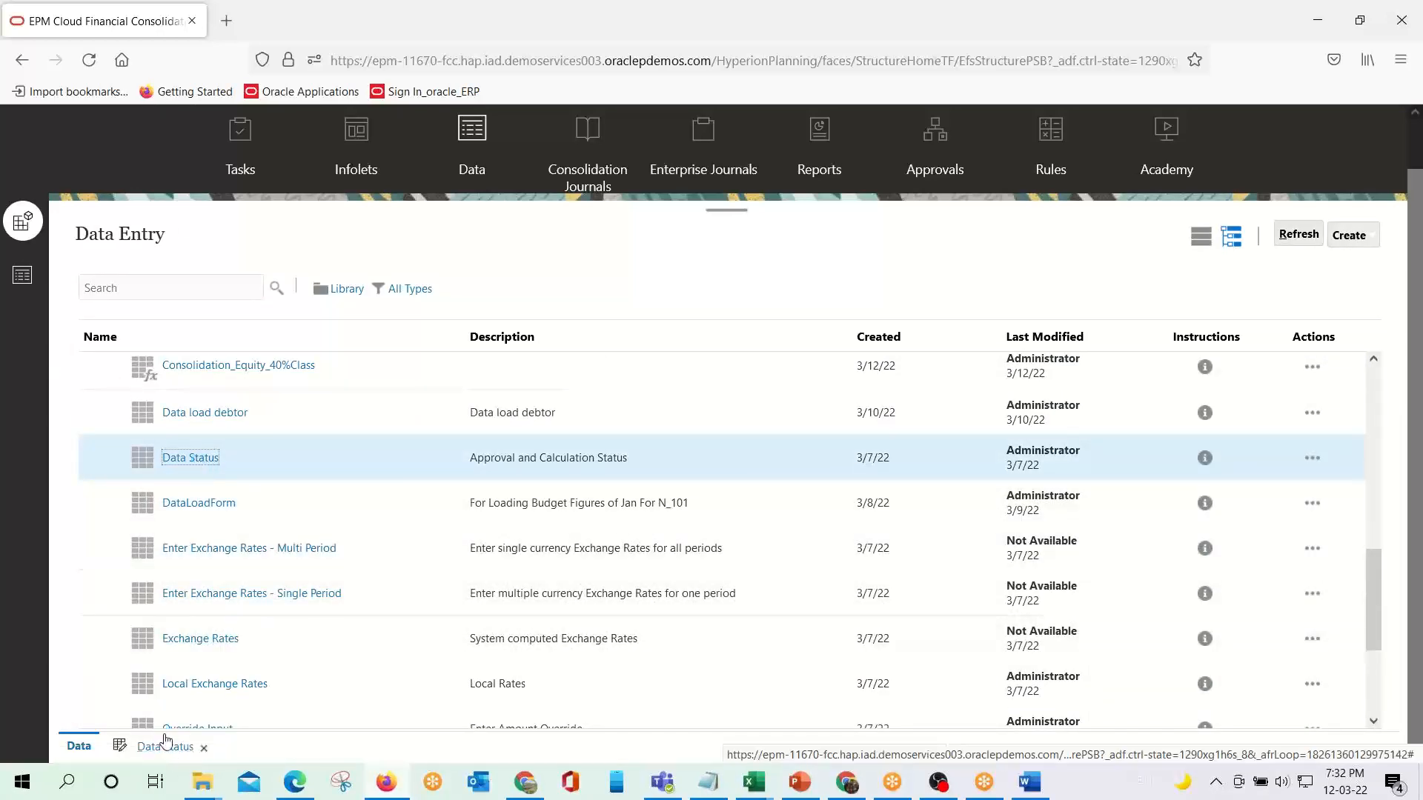
{"action": "left_click", "coordinate": [167, 749]}
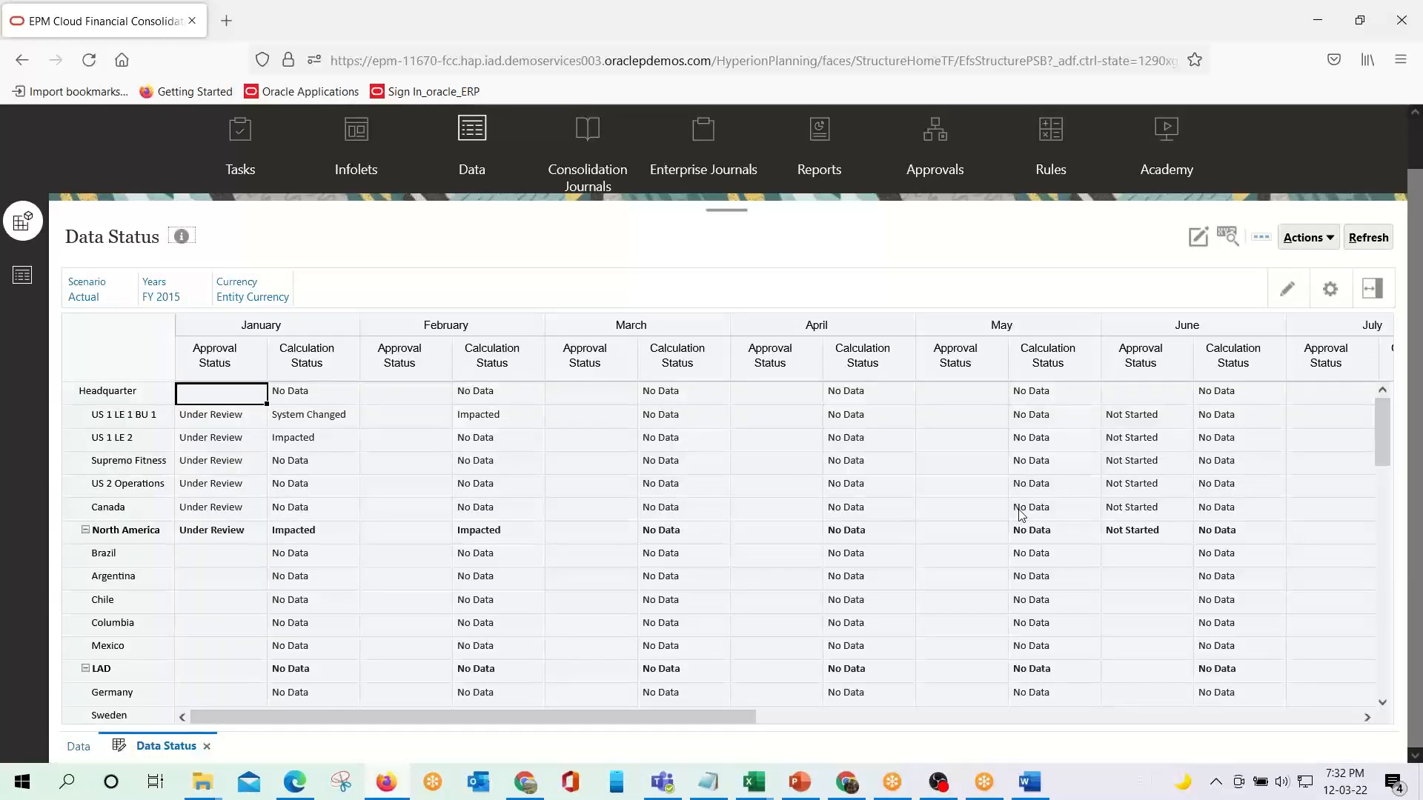
Run the Consolidate rule from EAST102's January status for entity E_100, scenario Actual, period Jan and year FY15.
{"action": "scroll", "coordinate": [289, 524], "scroll_direction": "down", "scroll_amount": 5}
{"action": "scroll", "coordinate": [381, 571], "scroll_direction": "down", "scroll_amount": 5}
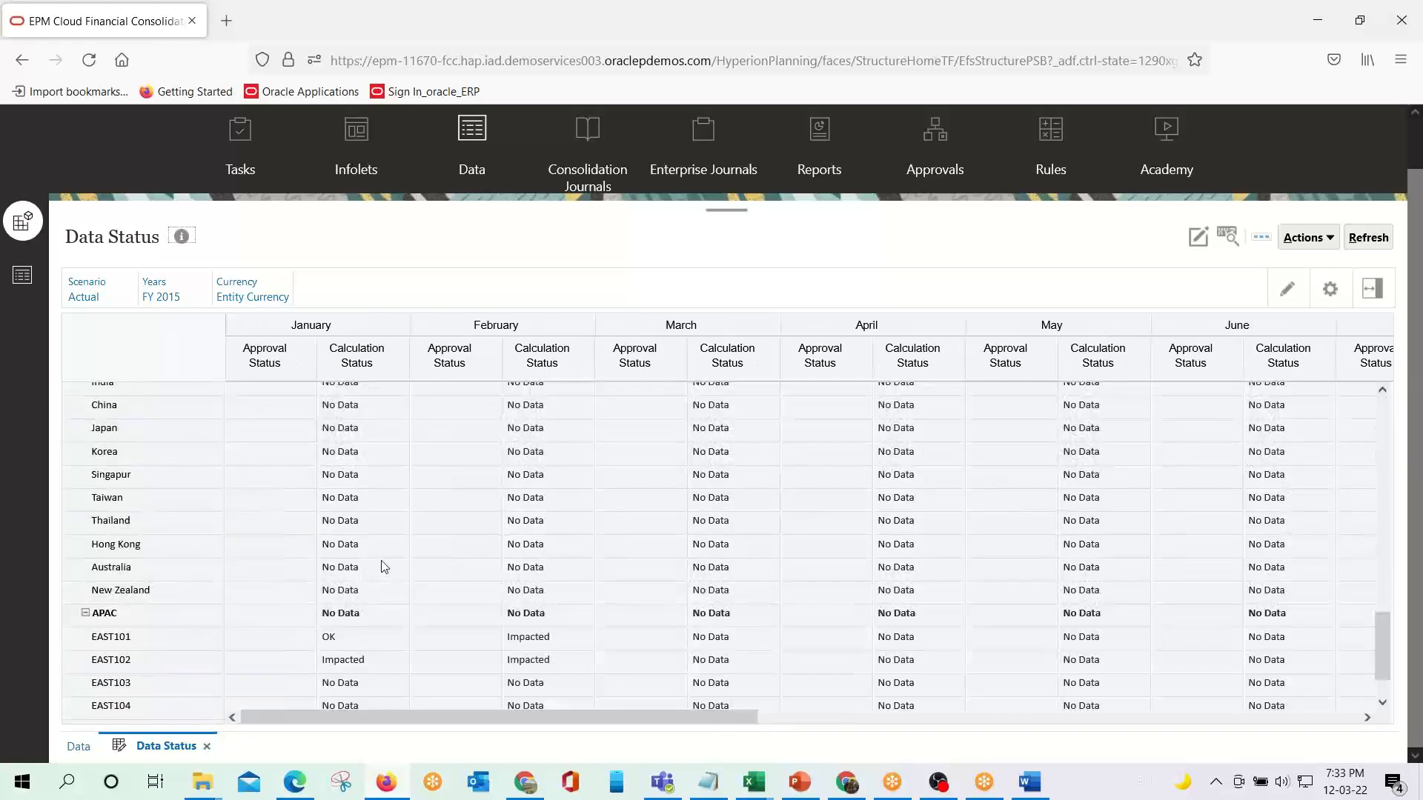
{"action": "left_click", "coordinate": [358, 603]}
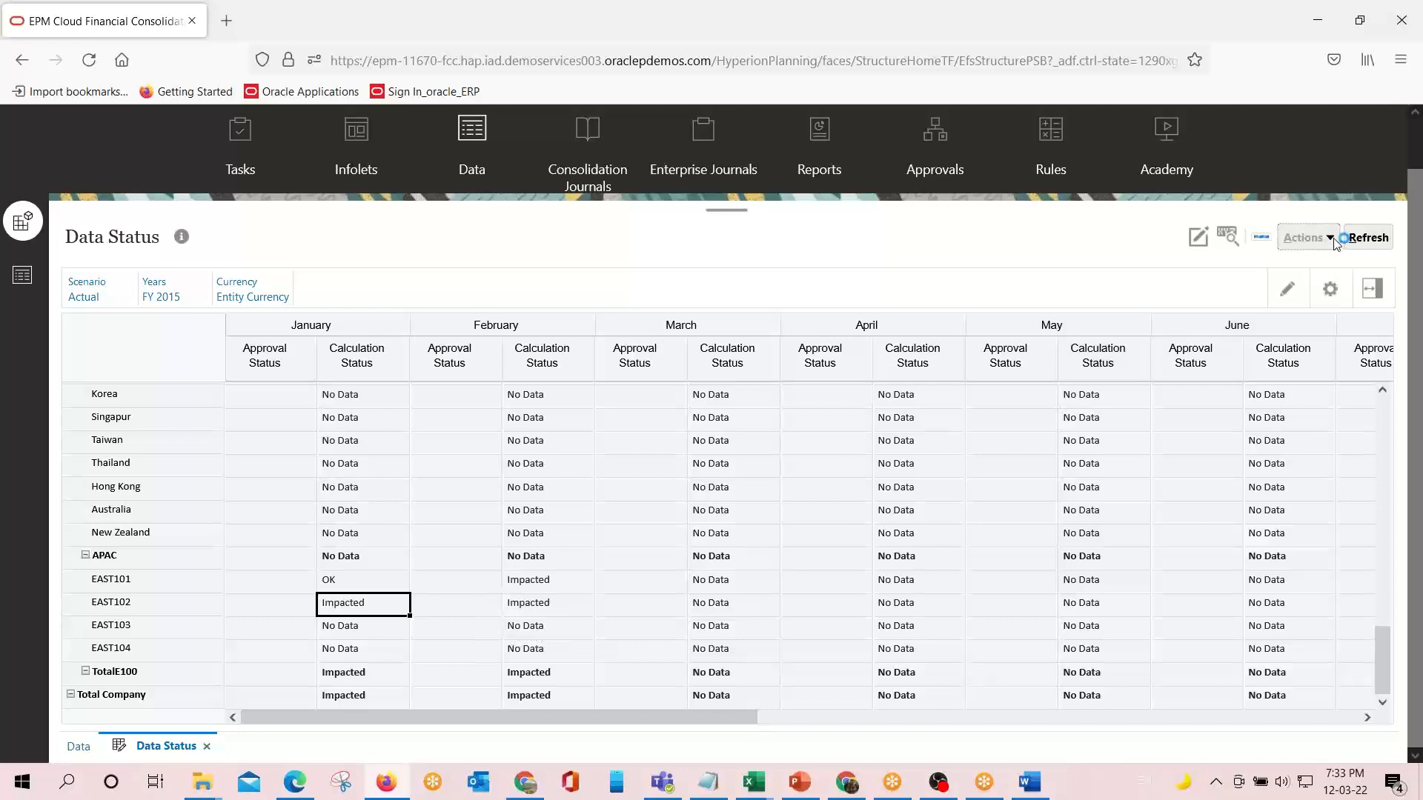
{"action": "left_click", "coordinate": [1310, 238]}
{"action": "left_click", "coordinate": [1194, 351]}
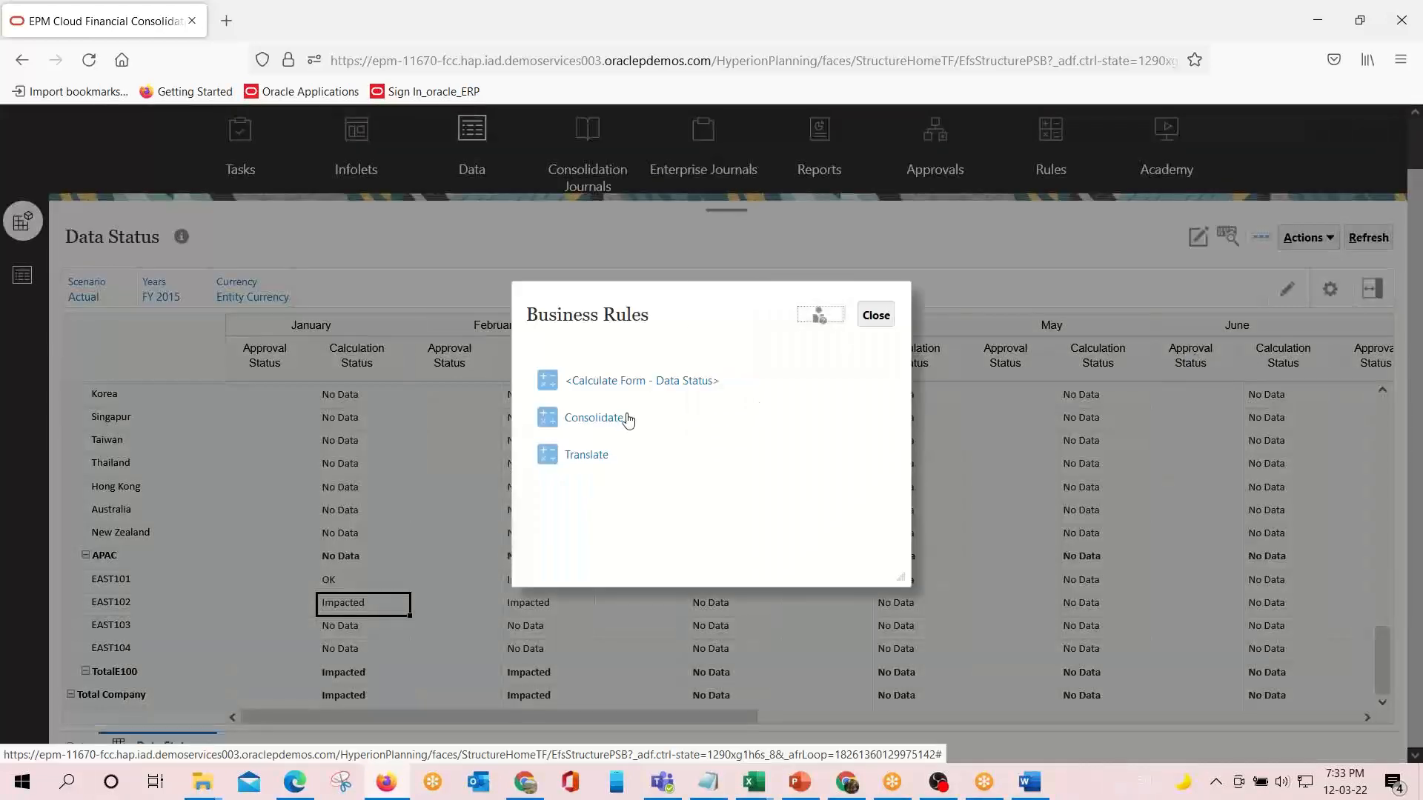
{"action": "left_click", "coordinate": [604, 419]}
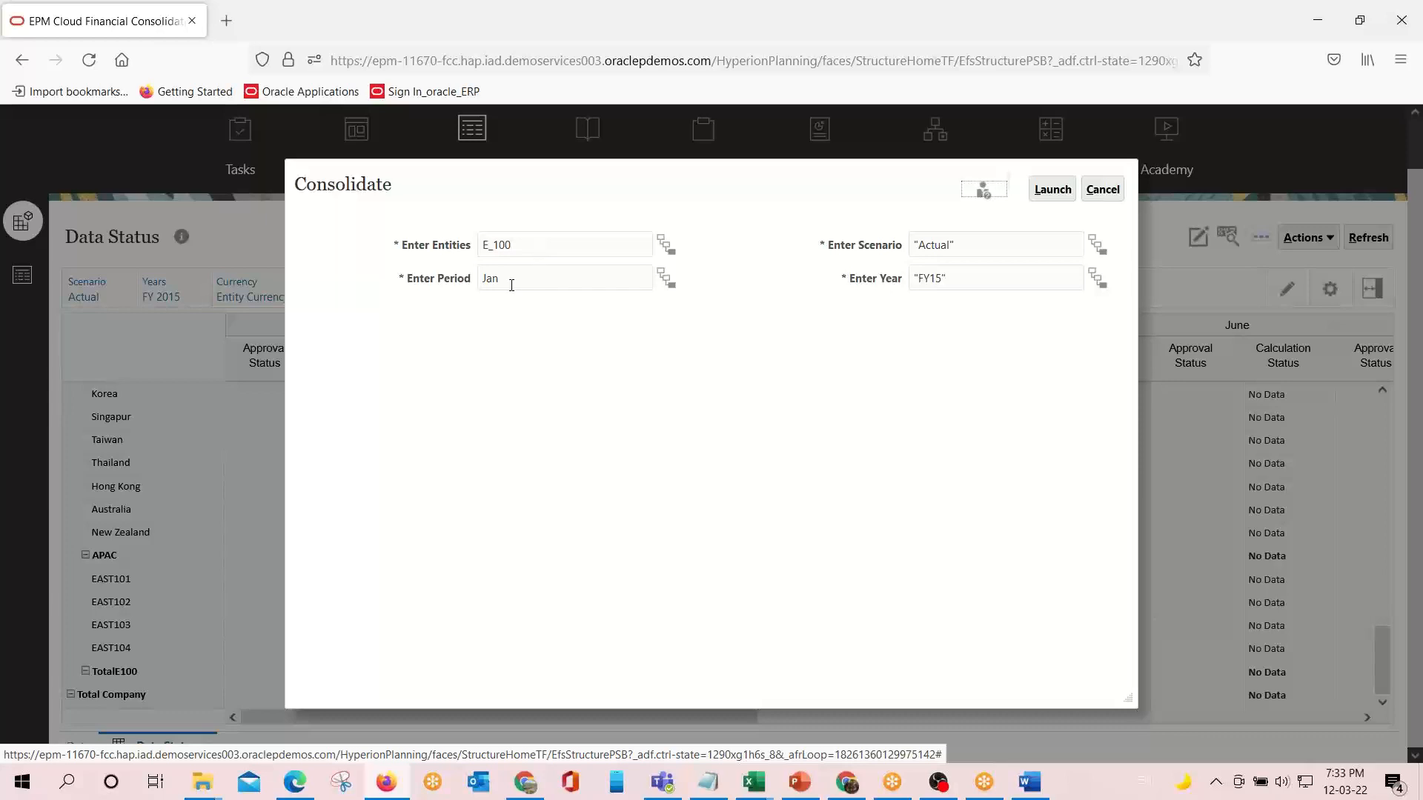
{"action": "left_click", "coordinate": [1051, 191]}
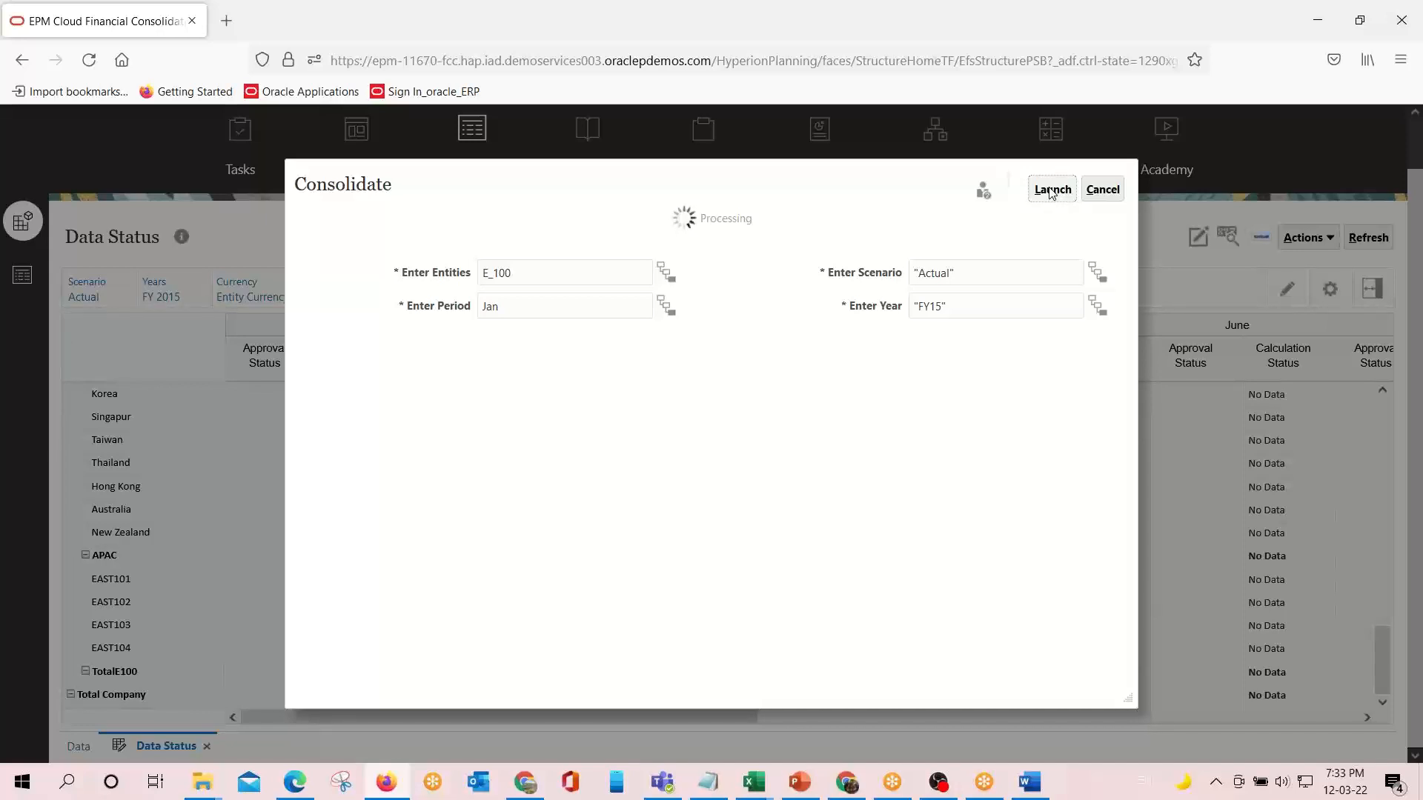
Switch to the Screen_Shot_40%Vs18% document in Word and add blank lines below the output image through to a third page.
{"action": "left_click", "coordinate": [1029, 788]}
{"action": "scroll", "coordinate": [1084, 563], "scroll_direction": "down", "scroll_amount": 3}
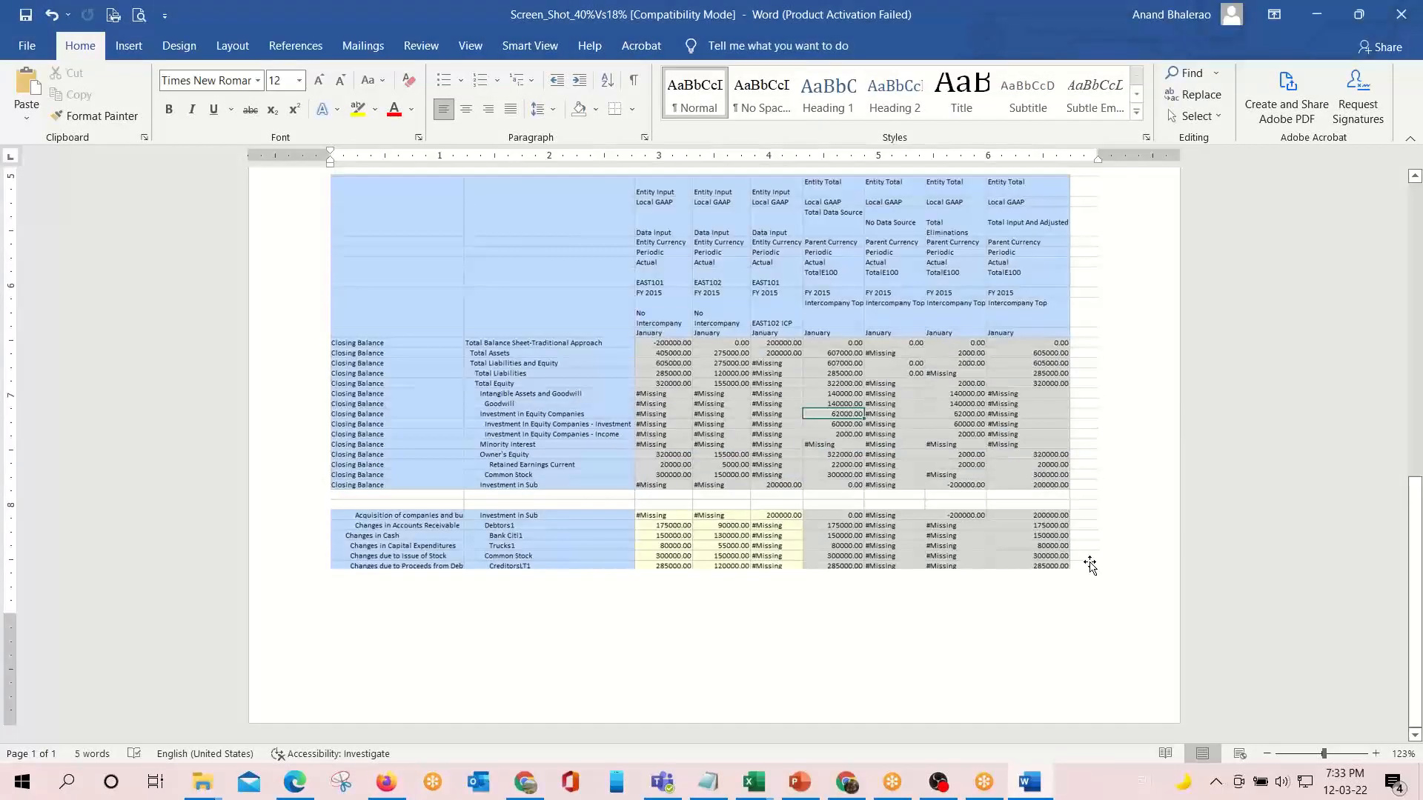
{"action": "left_click", "coordinate": [1123, 565]}
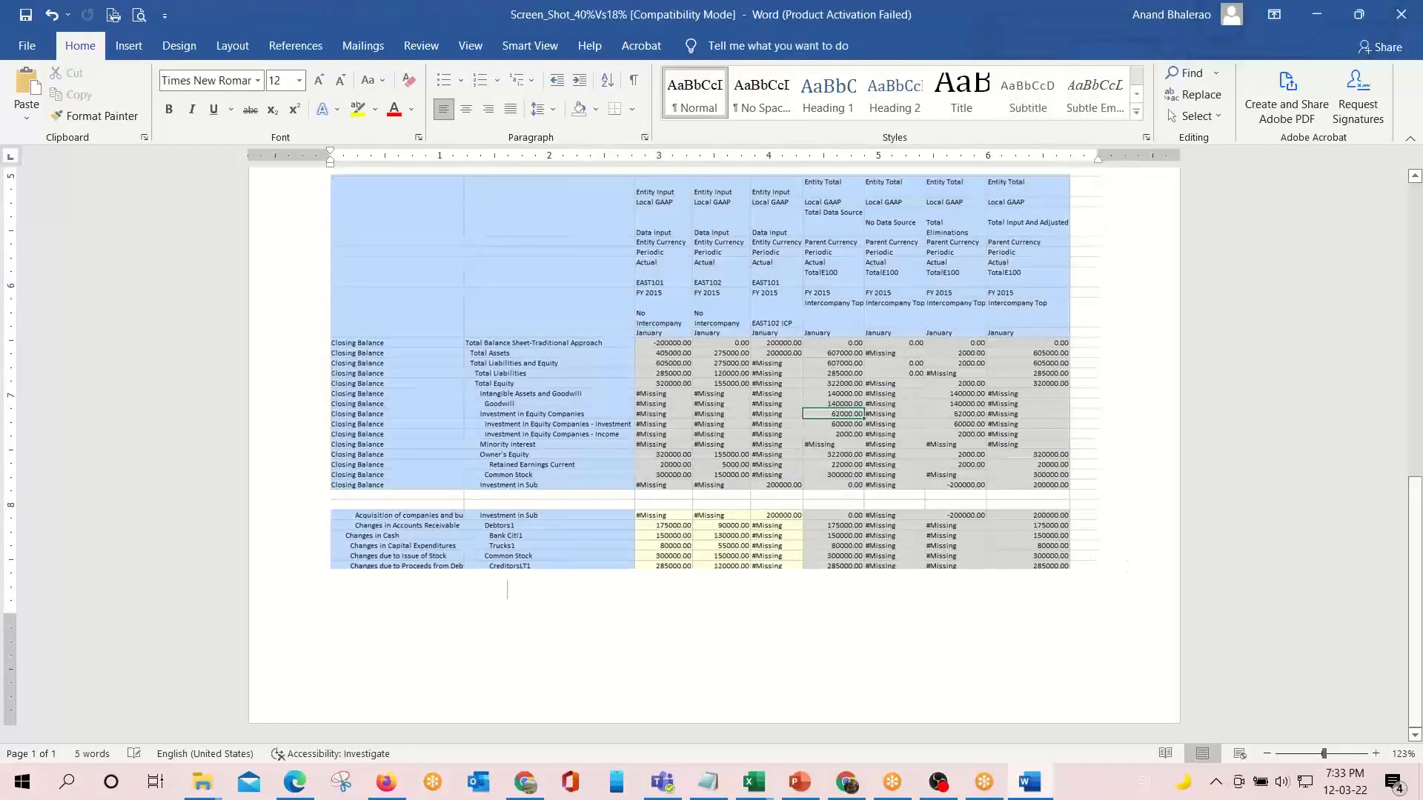
{"action": "key", "text": "Return"}
{"action": "key", "text": "Return"}
{"action": "key", "text": "Return"}
{"action": "key", "text": "Return"}
{"action": "key", "text": "Return"}
{"action": "key", "text": "Return"}
{"action": "key", "text": "Return"}
{"action": "key", "text": "Return"}
{"action": "key", "text": "Return"}
{"action": "key", "text": "Return"}
{"action": "key", "text": "Return"}
{"action": "key", "text": "Return"}
{"action": "key", "text": "Return"}
{"action": "key", "text": "Return"}
{"action": "key", "text": "Return"}
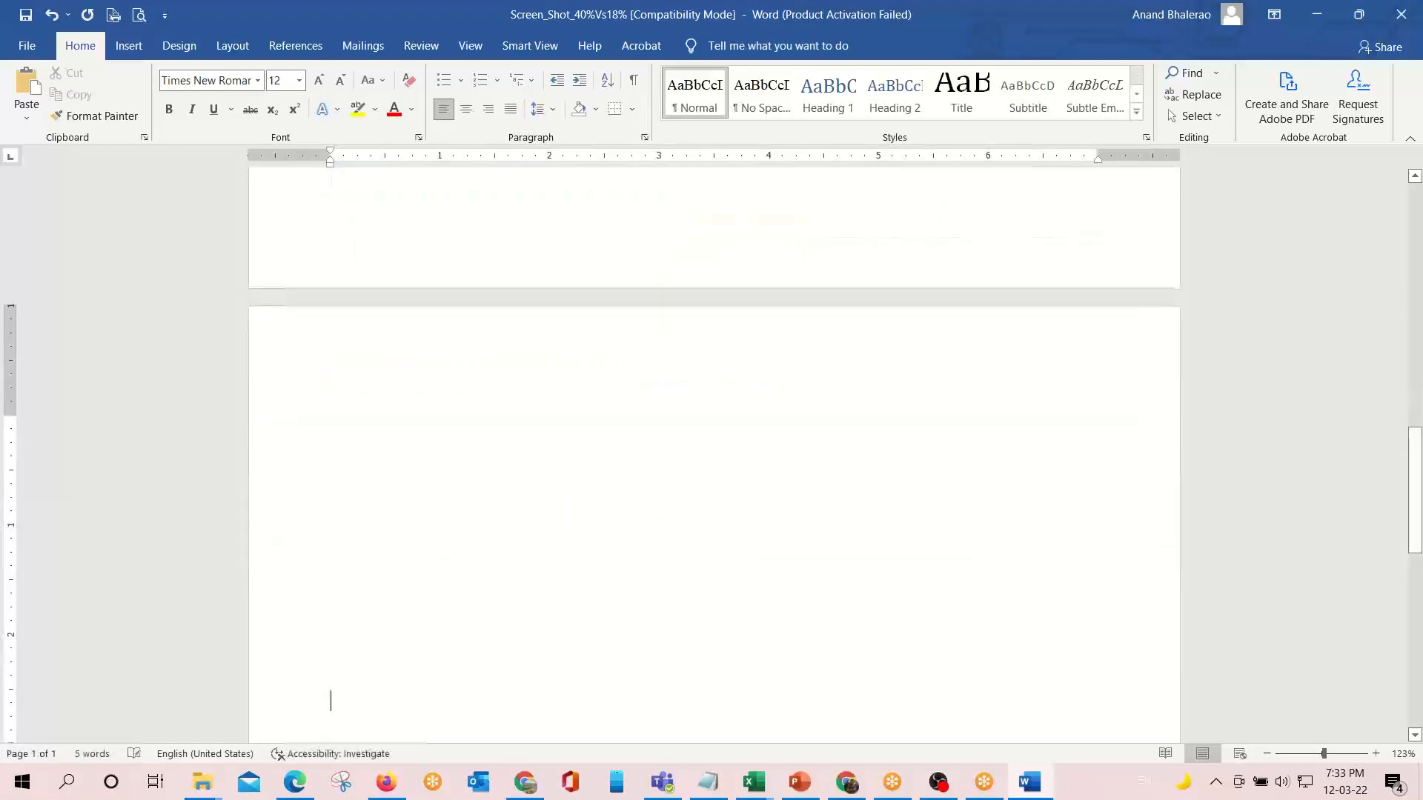
{"action": "key", "text": "Return"}
{"action": "key", "text": "Return"}
{"action": "key", "text": "Return"}
{"action": "key", "text": "Return"}
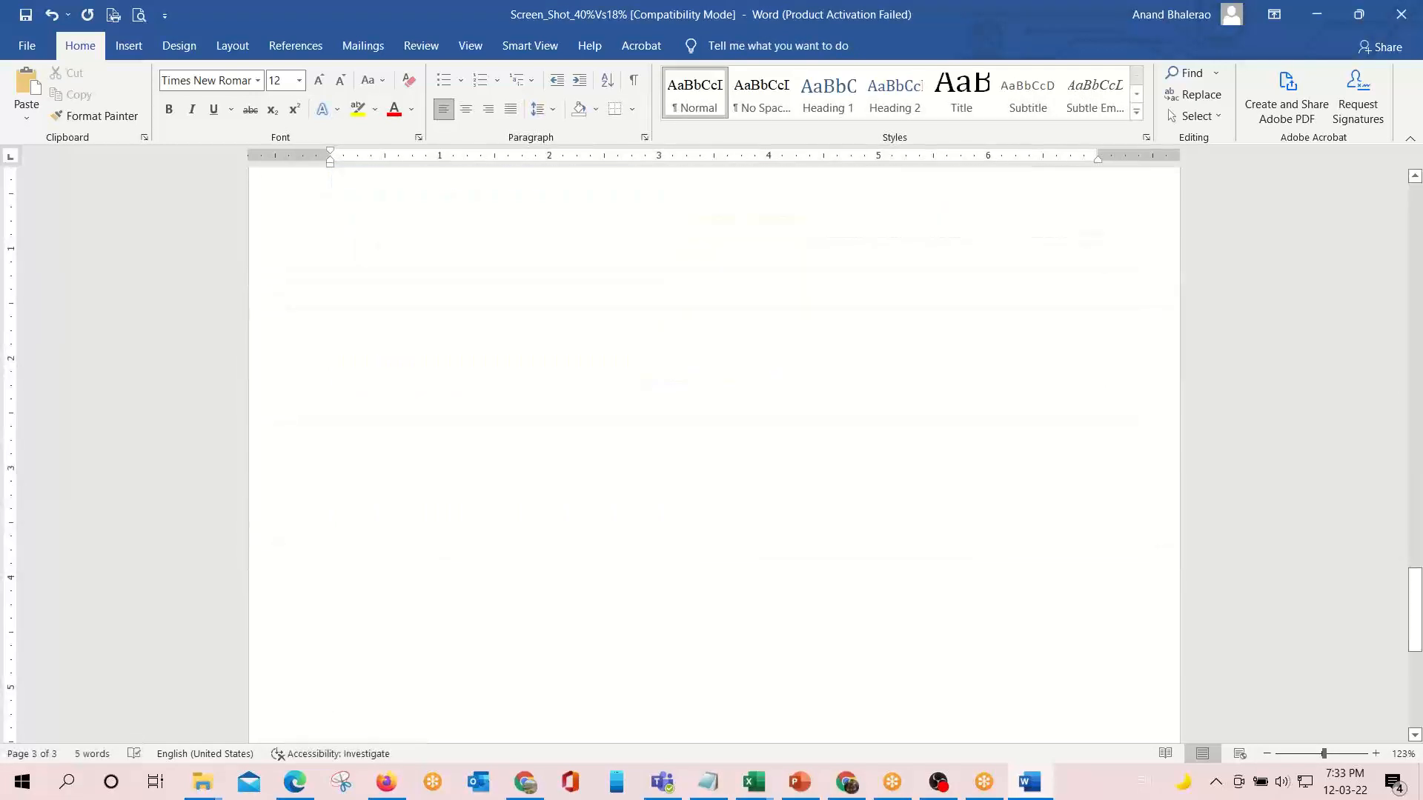
{"action": "key", "text": "ctrl+v"}
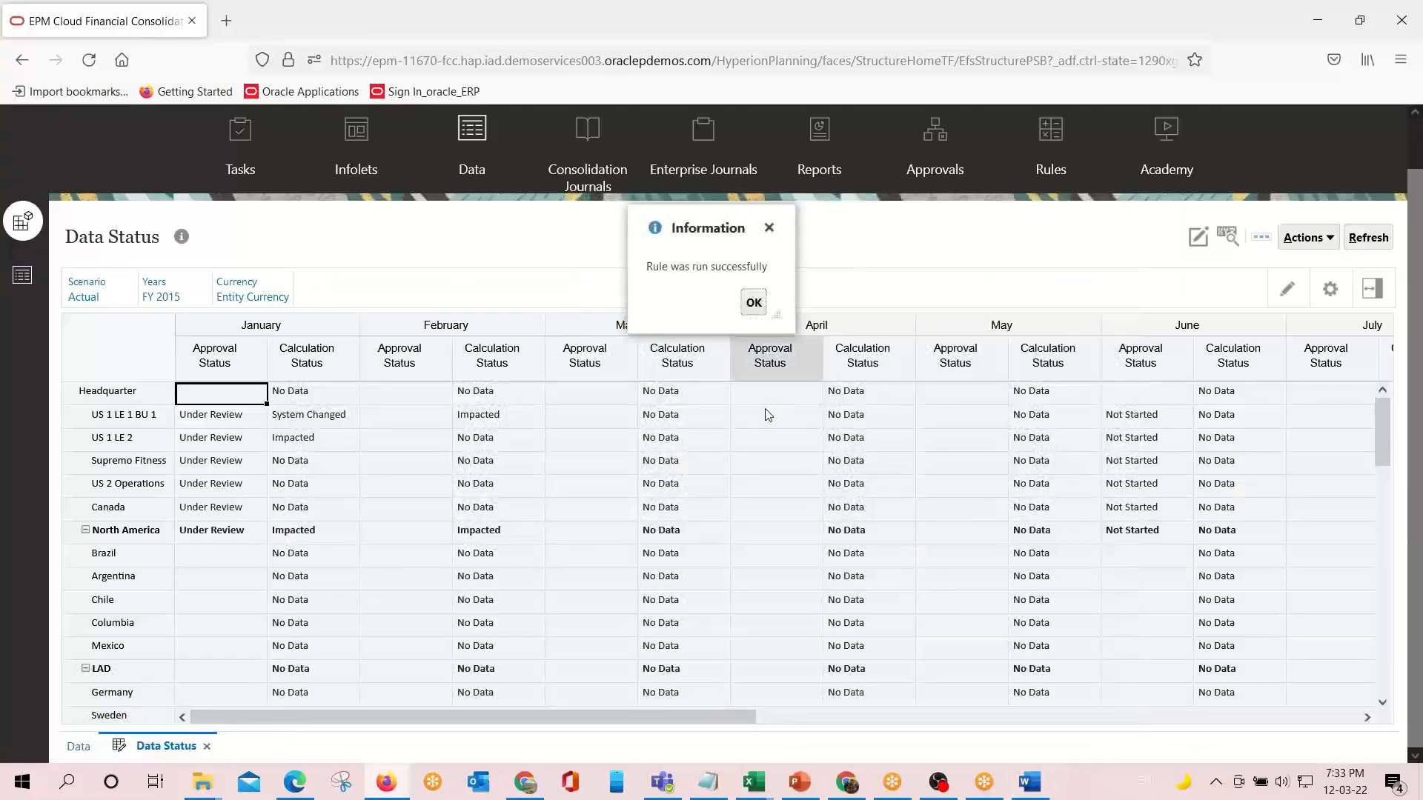
Close the rule message in FCCS, switch to the Webinar_Consolidtion_SV workbook in Excel and refresh the Output_ sheet from the server.
{"action": "left_click", "coordinate": [754, 302]}
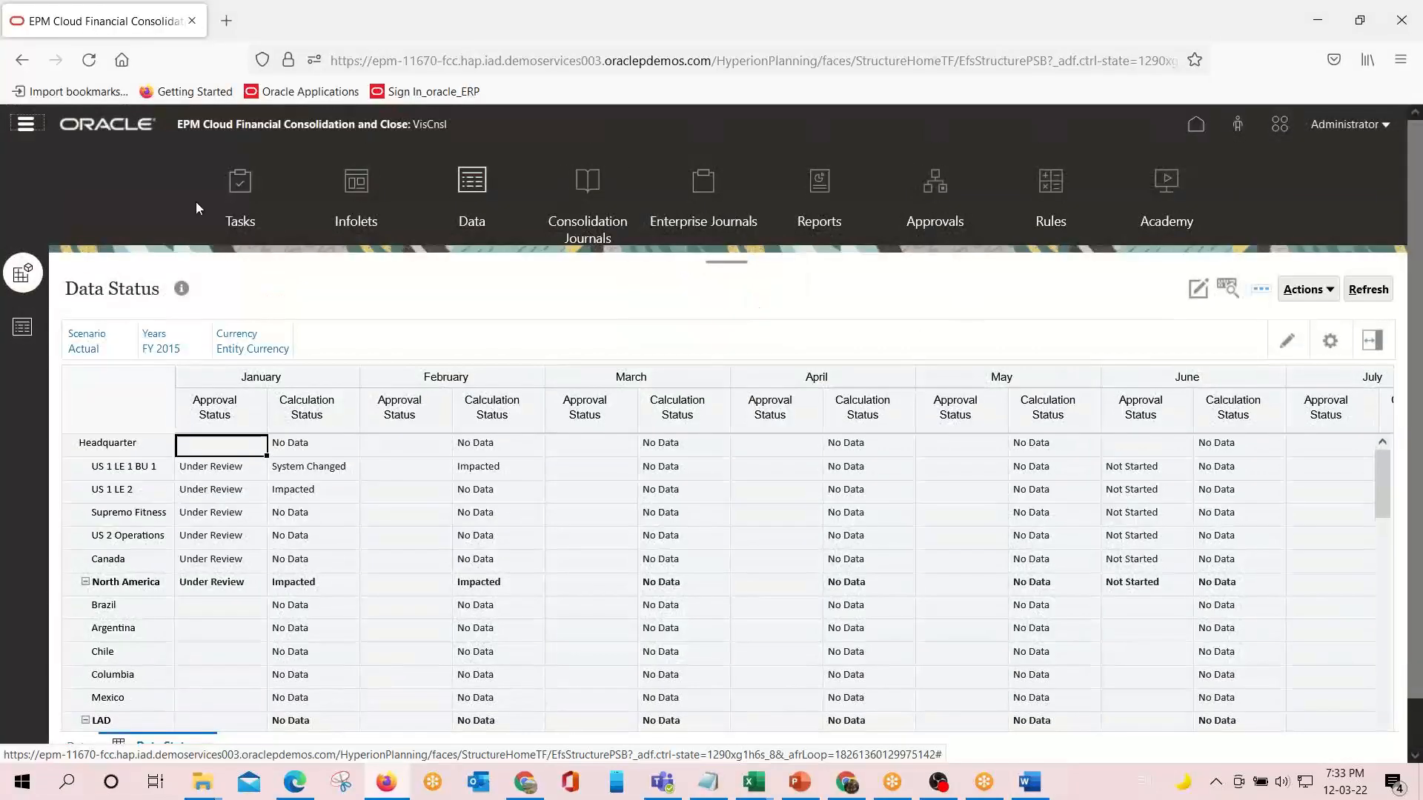
{"action": "mouse_move", "coordinate": [754, 782]}
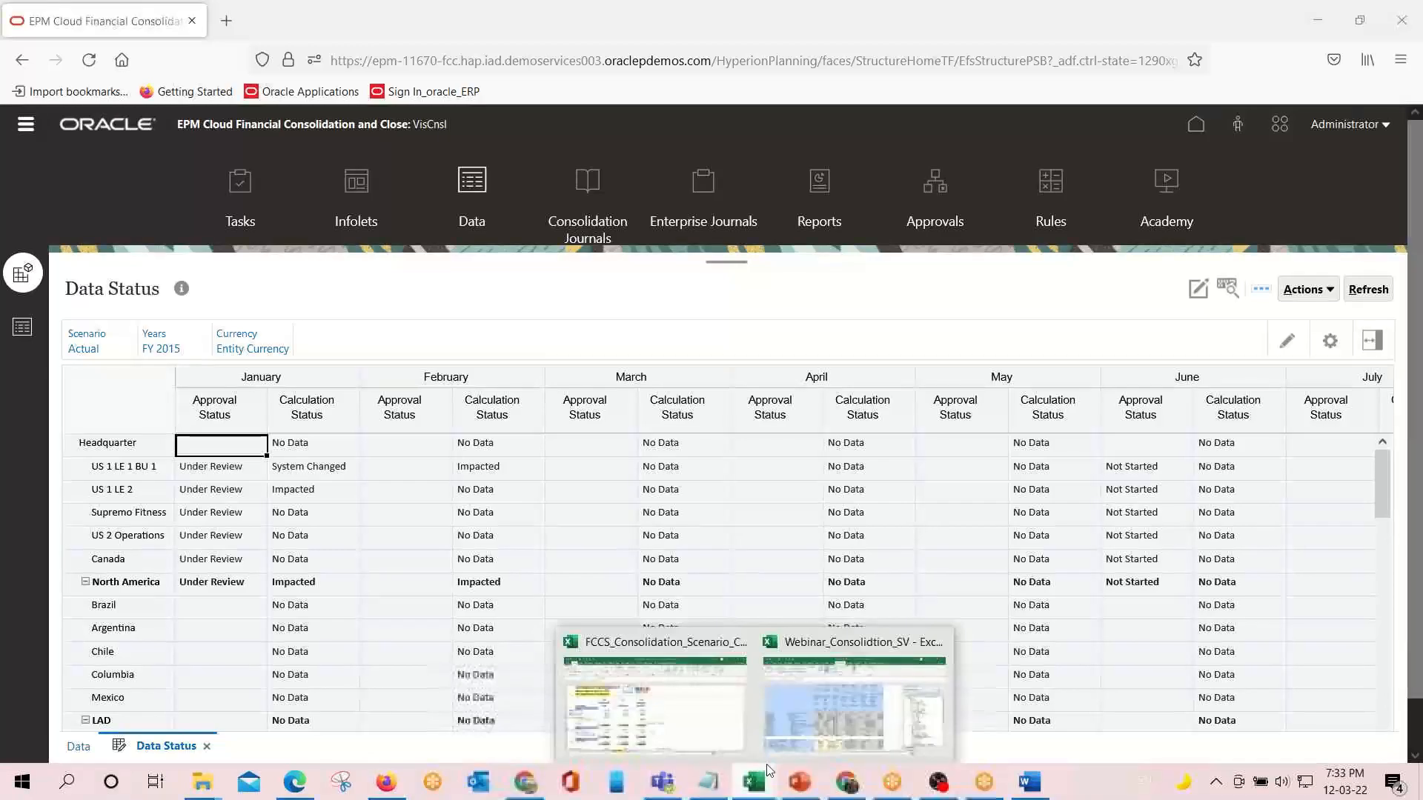
{"action": "left_click", "coordinate": [848, 696]}
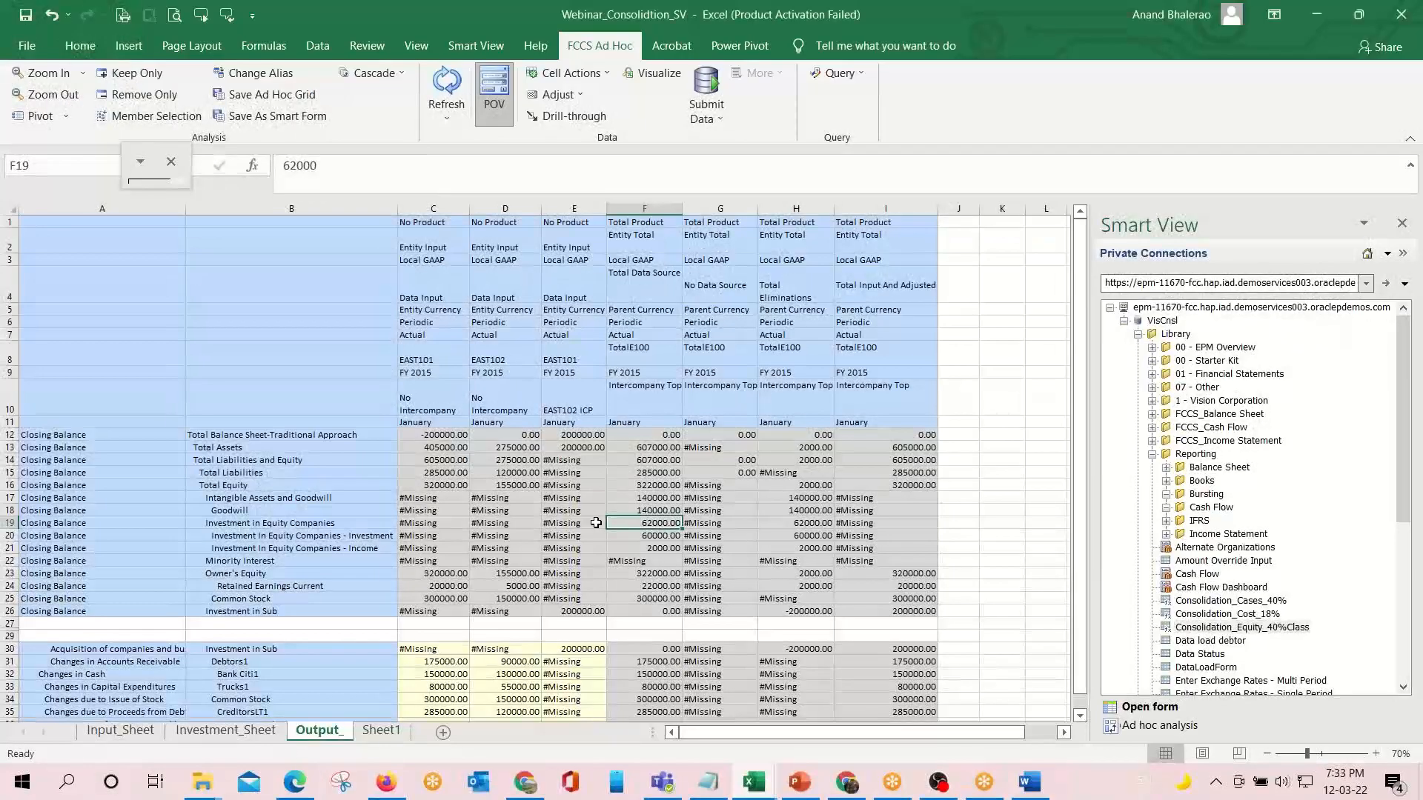
{"action": "left_click", "coordinate": [447, 83]}
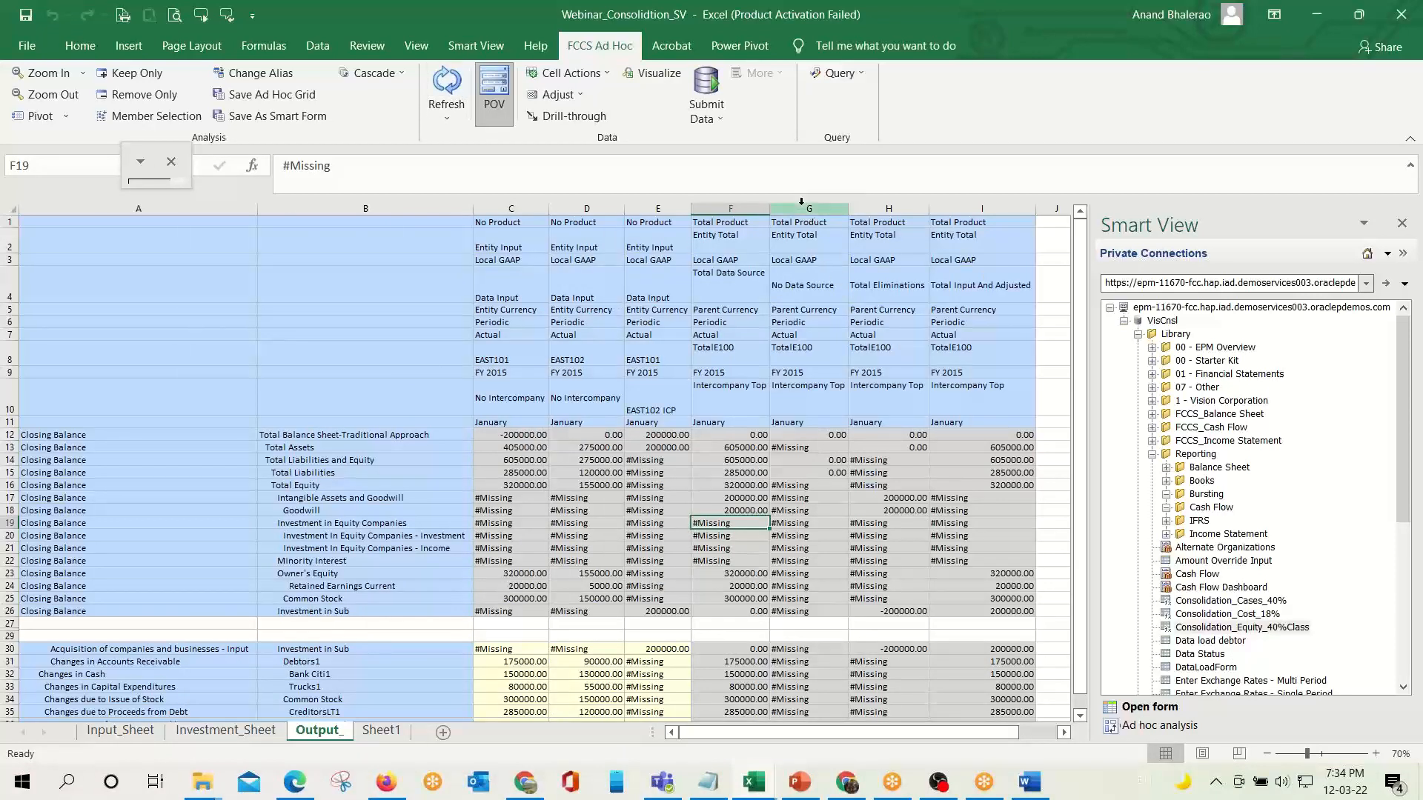
Delete columns G to I from the Output_ sheet and narrow column A.
{"action": "left_click_drag", "start_coordinate": [802, 205], "coordinate": [982, 208]}
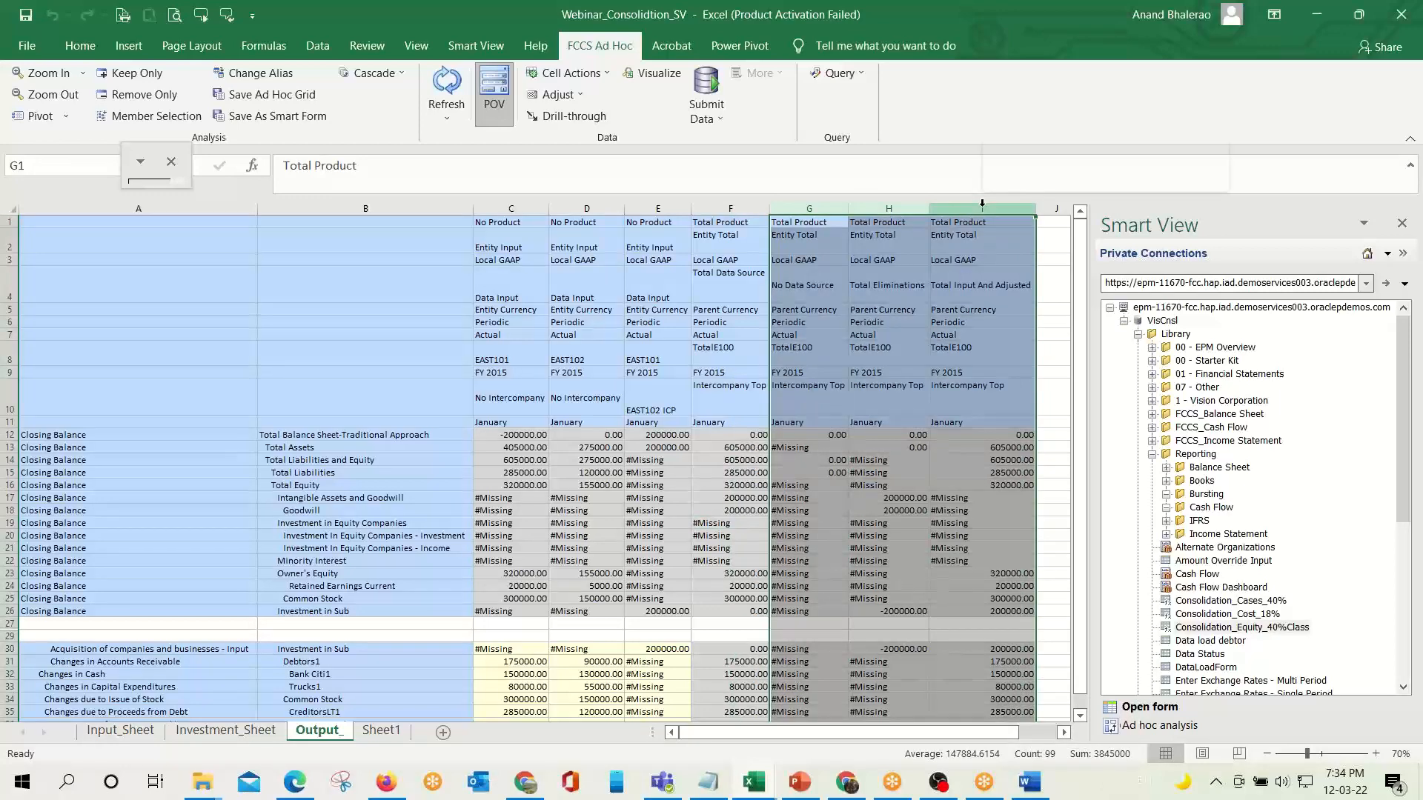
{"action": "right_click", "coordinate": [983, 208]}
{"action": "left_click", "coordinate": [1002, 453]}
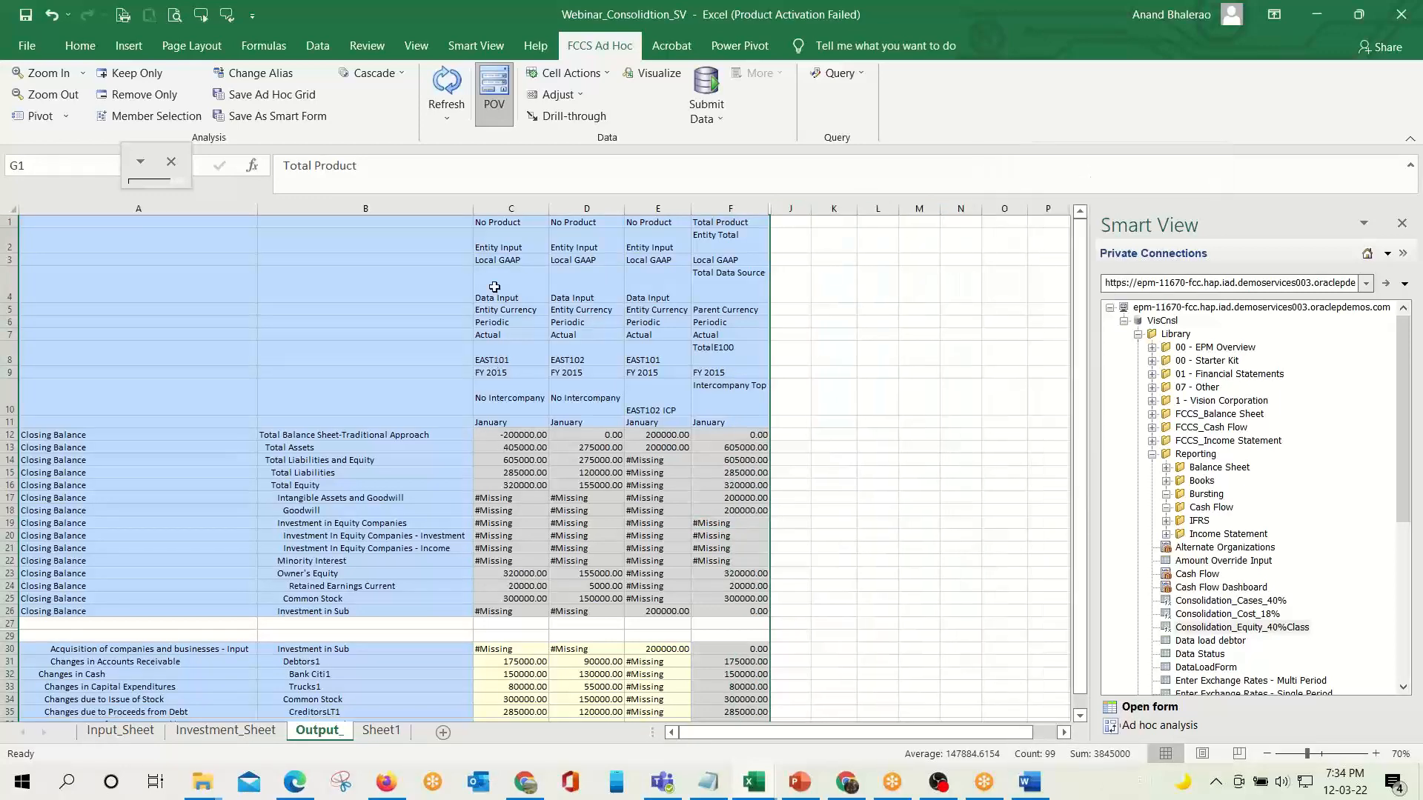
{"action": "left_click", "coordinate": [492, 247]}
{"action": "scroll", "coordinate": [679, 568], "scroll_direction": "up", "scroll_amount": 1}
{"action": "left_click_drag", "start_coordinate": [292, 217], "coordinate": [250, 217]}
Remove the leading line breaks from the Data Input headers in cells C4, D4 and E4.
{"action": "left_click", "coordinate": [529, 278]}
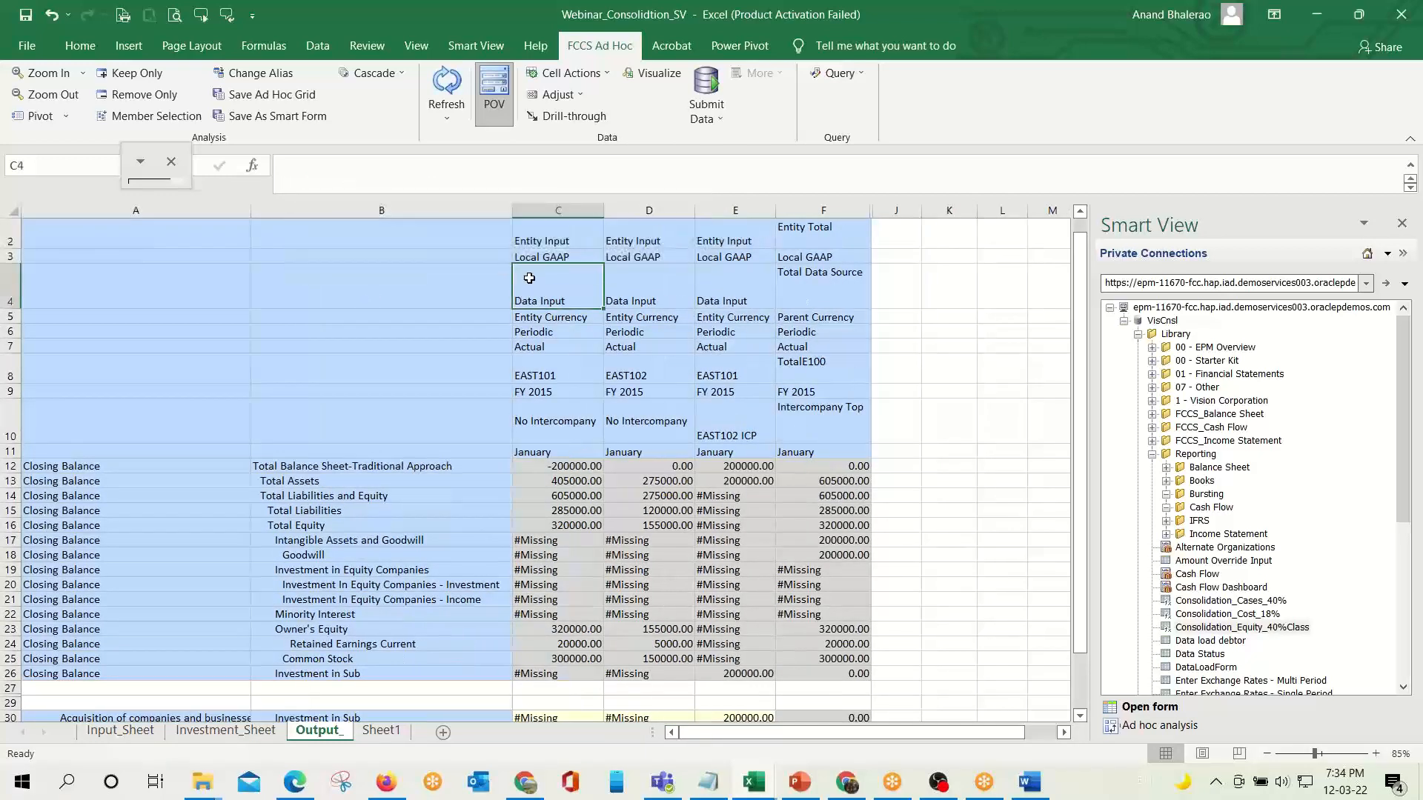
{"action": "double_click", "coordinate": [570, 279]}
{"action": "key", "text": "Delete"}
{"action": "key", "text": "Delete"}
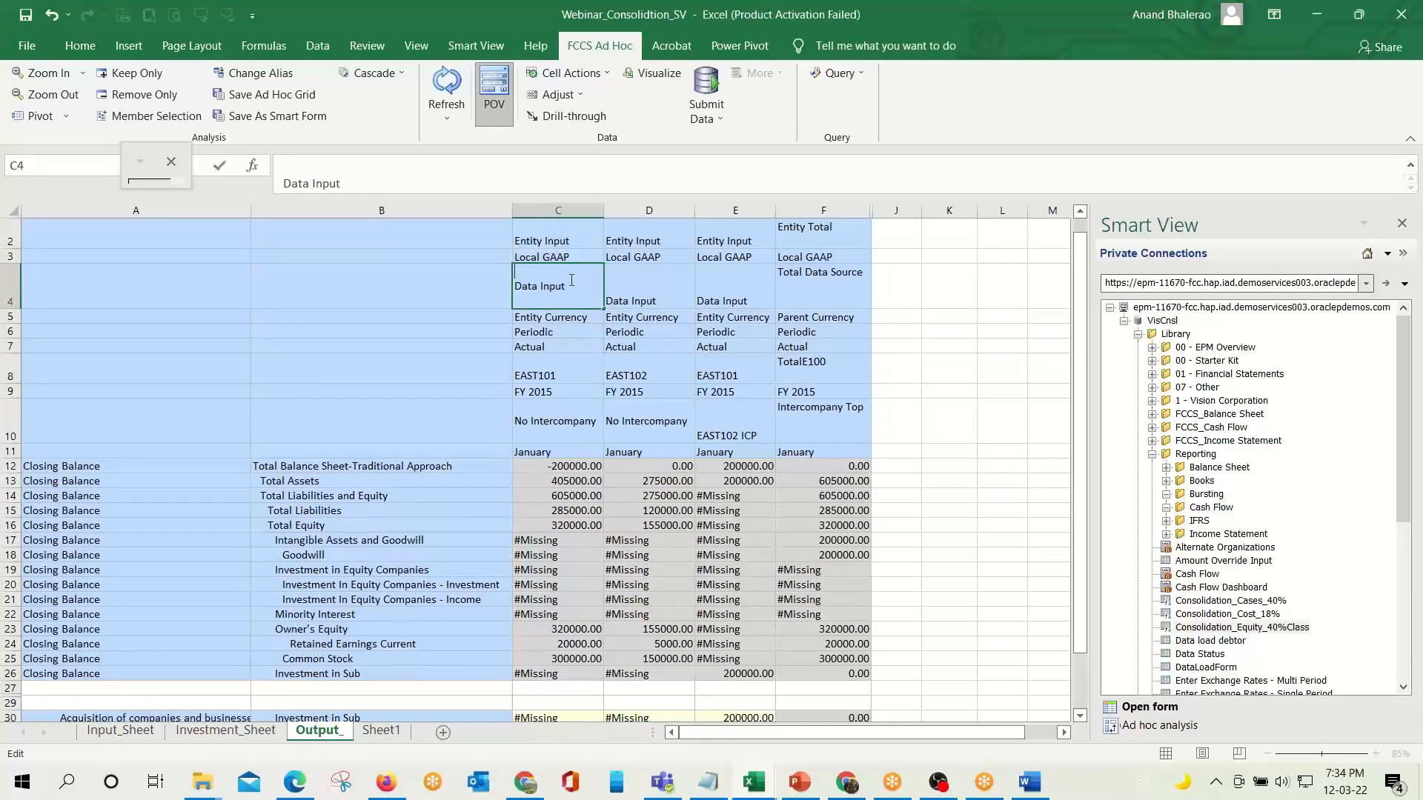
{"action": "key", "text": "Return"}
{"action": "key", "text": "Up"}
{"action": "key", "text": "Right"}
{"action": "key", "text": "F2"}
{"action": "key", "text": "Up"}
{"action": "key", "text": "Up"}
{"action": "key", "text": "Delete"}
{"action": "key", "text": "Delete"}
{"action": "key", "text": "Return"}
{"action": "key", "text": "Up"}
{"action": "key", "text": "Right"}
{"action": "key", "text": "F2"}
{"action": "key", "text": "Up"}
{"action": "key", "text": "Up"}
{"action": "key", "text": "Delete"}
{"action": "key", "text": "Delete"}
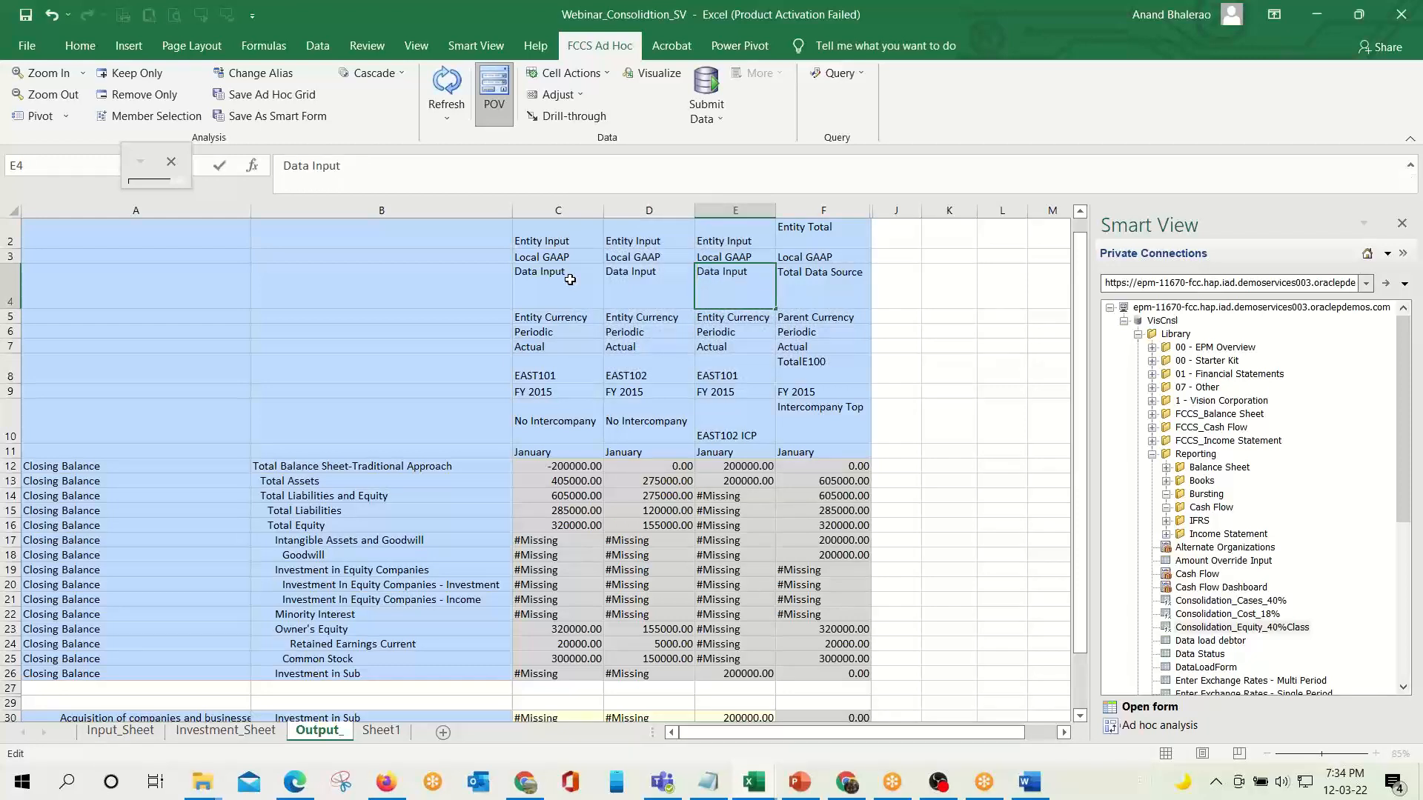
{"action": "key", "text": "Return"}
Remove the leading line breaks from the No Intercompany and EAST102 ICP headers in cells C10 to E10.
{"action": "key", "text": "Up"}
{"action": "key", "text": "Right"}
{"action": "key", "text": "Down"}
{"action": "key", "text": "Down"}
{"action": "key", "text": "Up"}
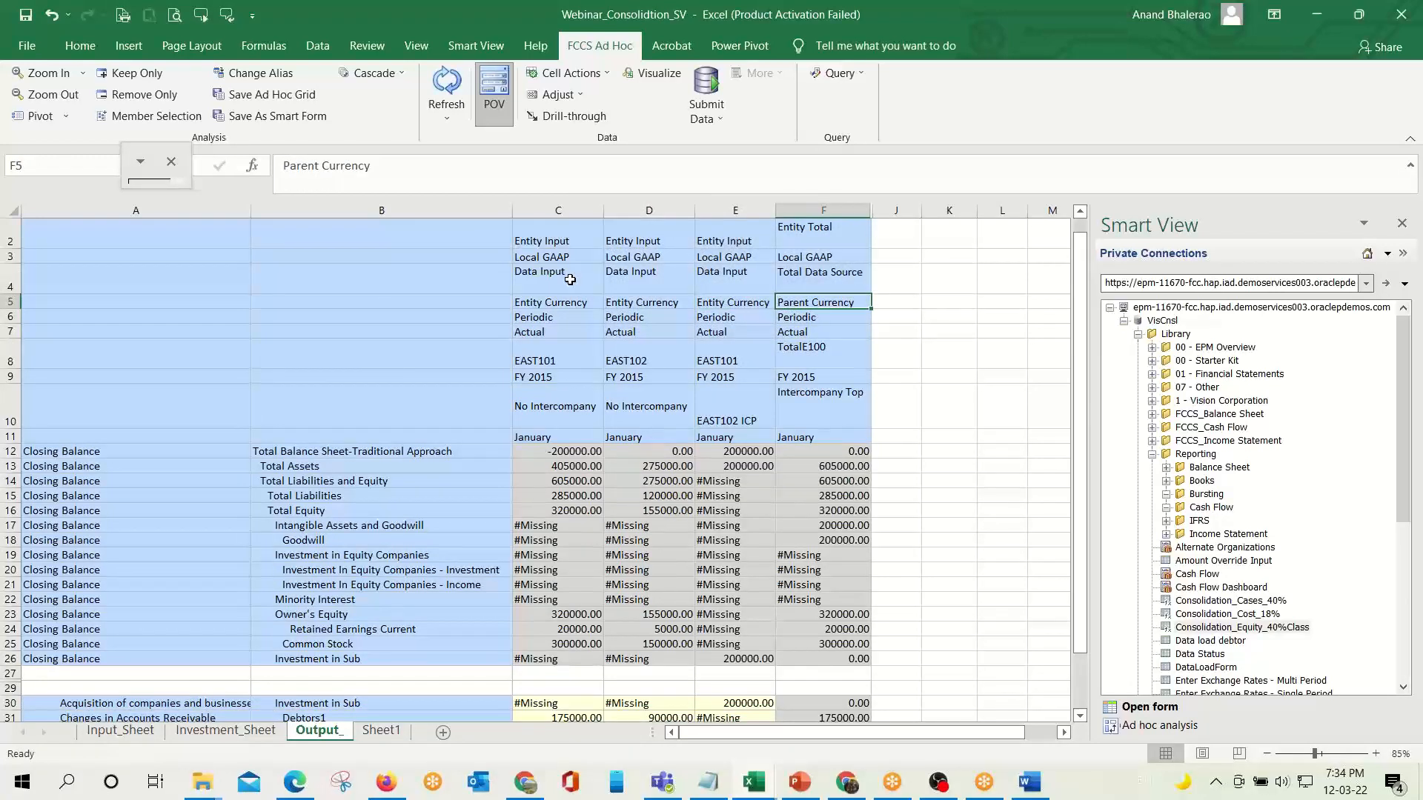
{"action": "key", "text": "Down"}
{"action": "key", "text": "Down"}
{"action": "key", "text": "Down"}
{"action": "key", "text": "Down"}
{"action": "key", "text": "Down"}
{"action": "key", "text": "Down"}
{"action": "key", "text": "Left"}
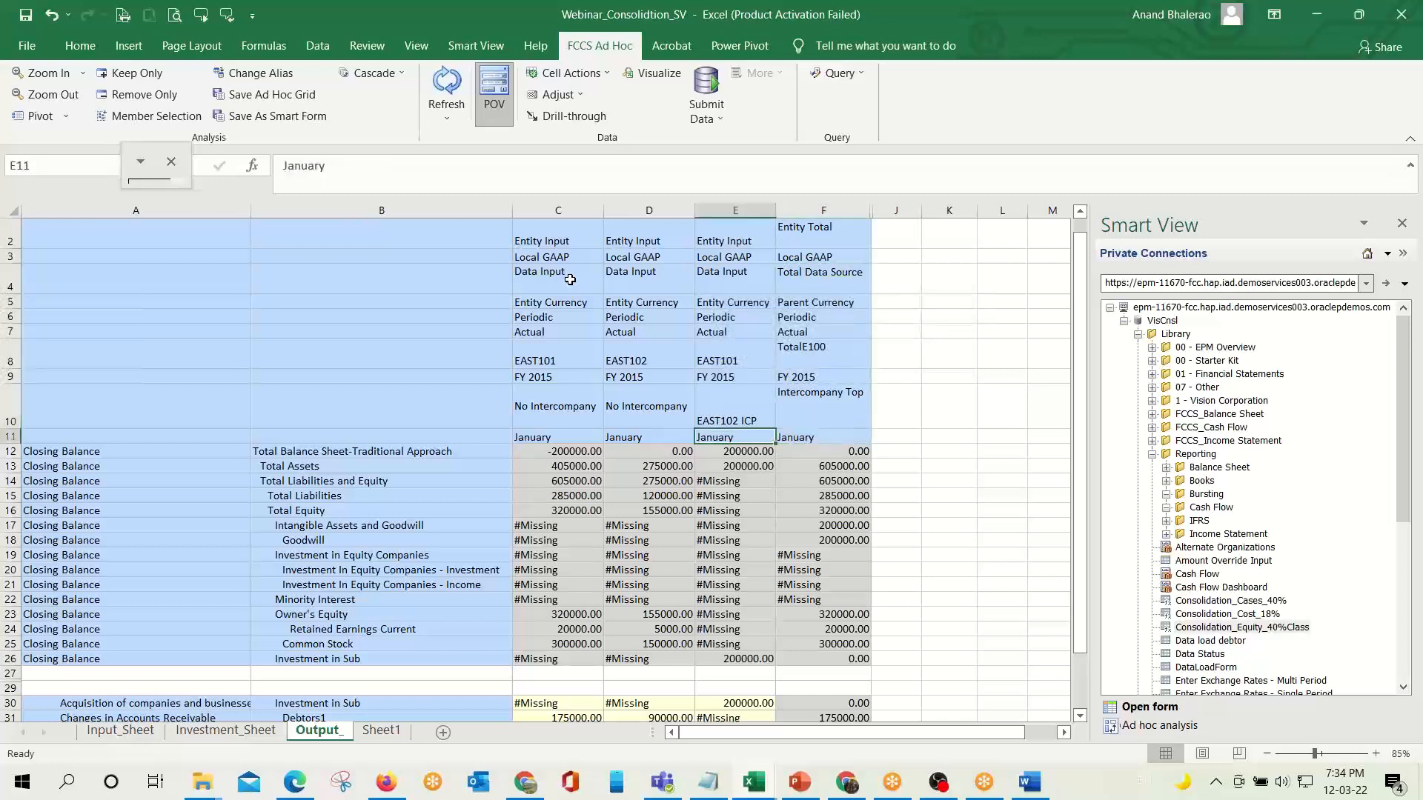
{"action": "key", "text": "Up"}
{"action": "key", "text": "F2"}
{"action": "key", "text": "ctrl+Home"}
{"action": "key", "text": "Delete"}
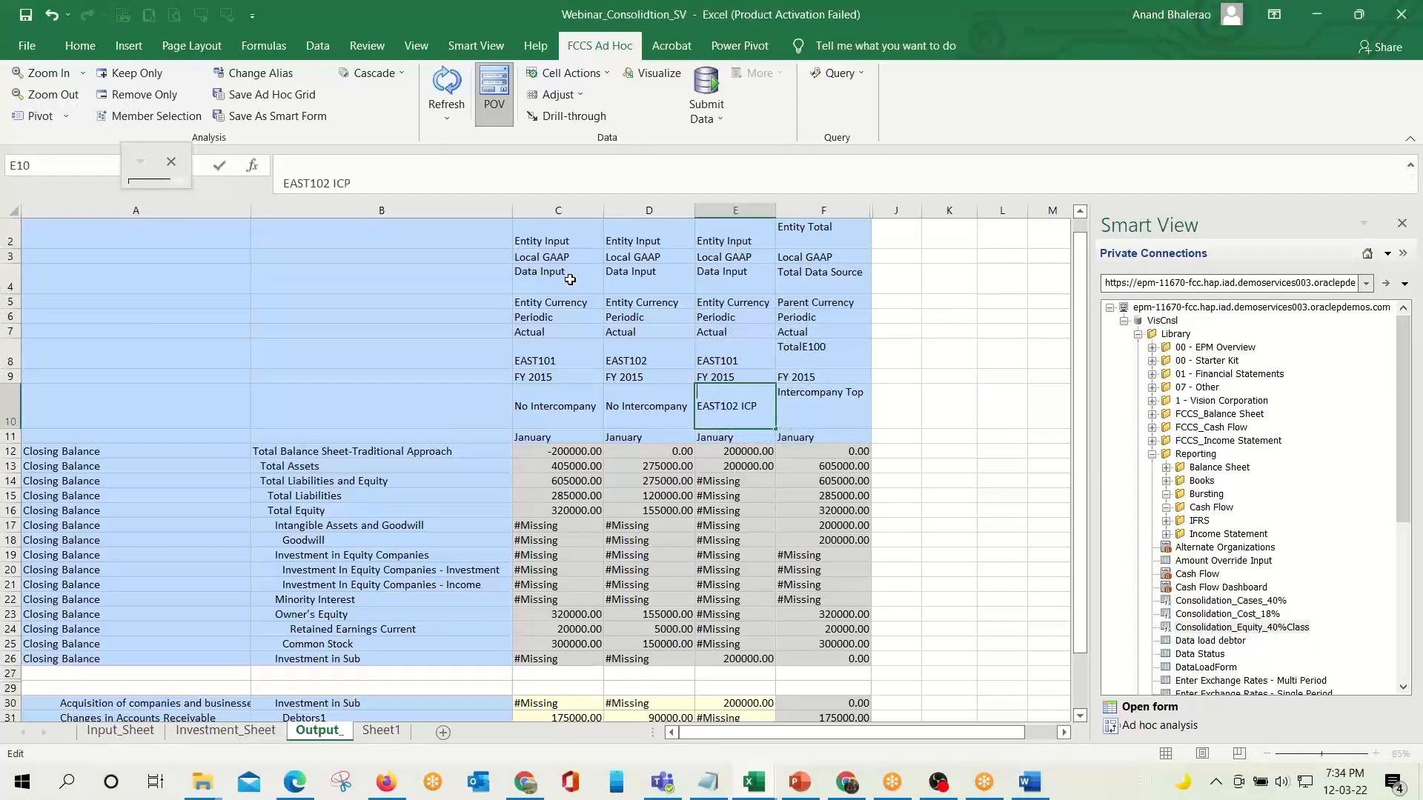
{"action": "key", "text": "Return"}
{"action": "key", "text": "Up"}
{"action": "key", "text": "Left"}
{"action": "key", "text": "F2"}
{"action": "key", "text": "ctrl+Home"}
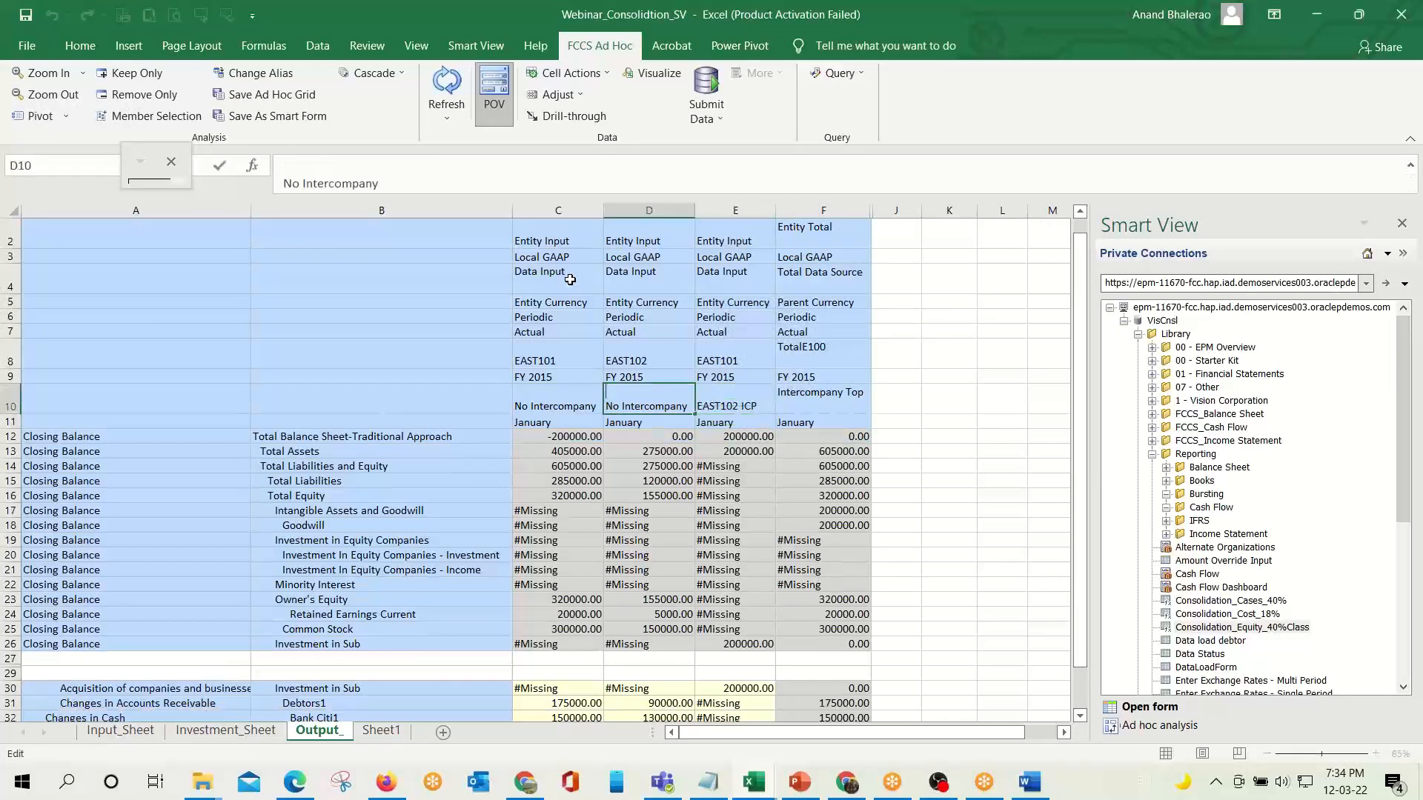
{"action": "key", "text": "Delete"}
{"action": "key", "text": "Return"}
{"action": "key", "text": "Up"}
{"action": "key", "text": "Left"}
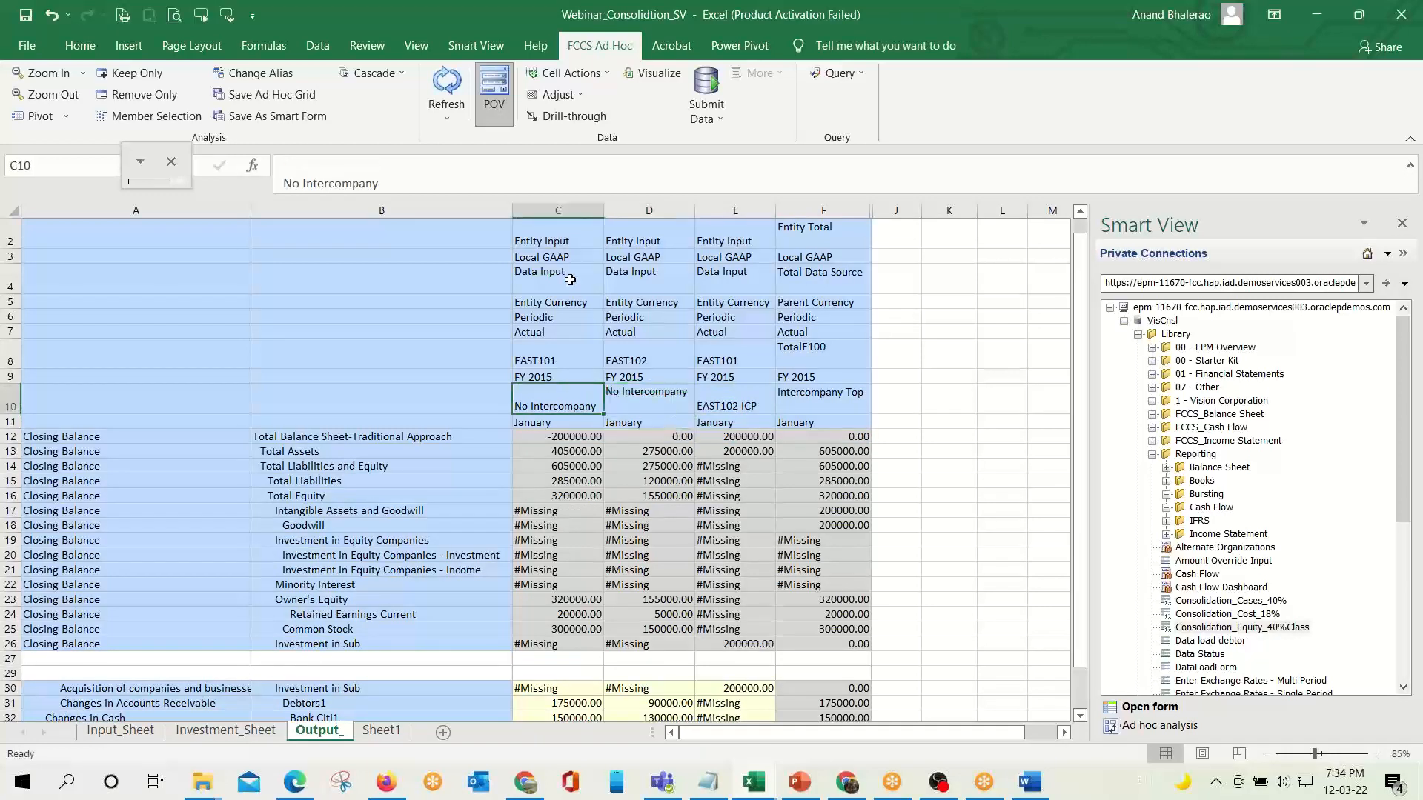
{"action": "key", "text": "F2"}
{"action": "key", "text": "ctrl+Home"}
{"action": "key", "text": "Delete"}
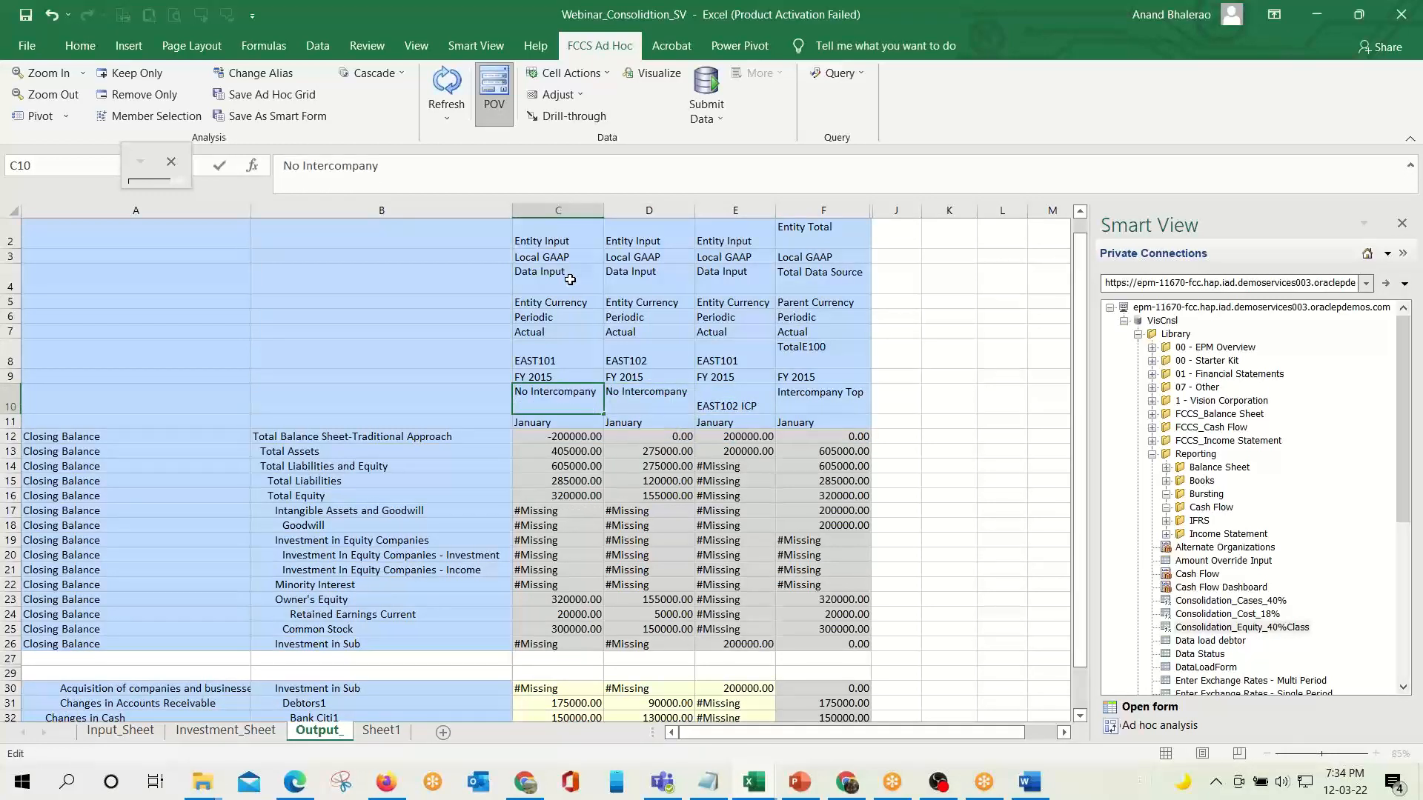
{"action": "key", "text": "Return"}
{"action": "key", "text": "Up"}
{"action": "key", "text": "Right"}
{"action": "key", "text": "Right"}
{"action": "key", "text": "F2"}
{"action": "key", "text": "ctrl+Home"}
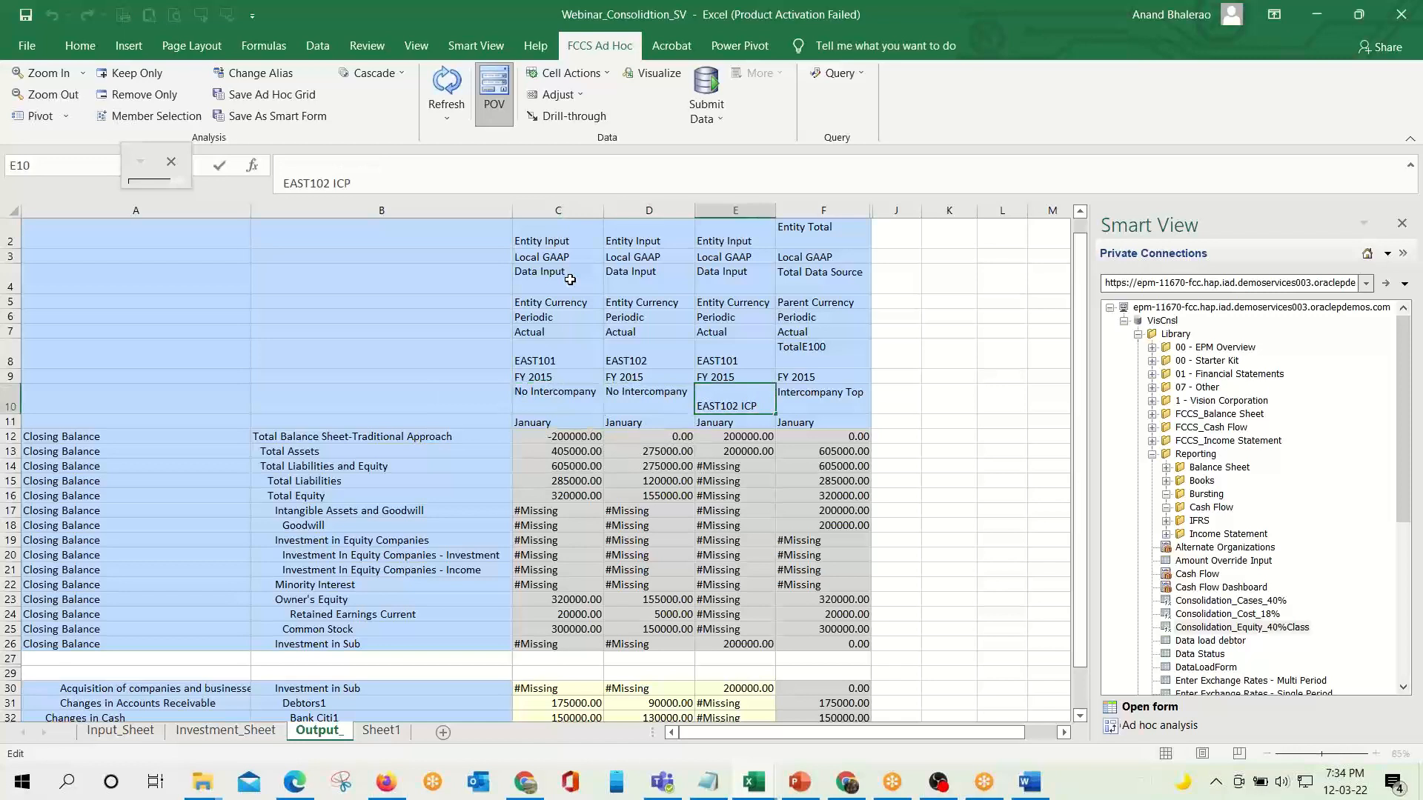
{"action": "key", "text": "Delete"}
{"action": "key", "text": "Return"}
Remove the leading line breaks from the EAST101 and EAST102 headers in cells C8 to E8.
{"action": "key", "text": "Up"}
{"action": "key", "text": "Up"}
{"action": "key", "text": "Up"}
{"action": "key", "text": "F2"}
{"action": "key", "text": "ctrl+Home"}
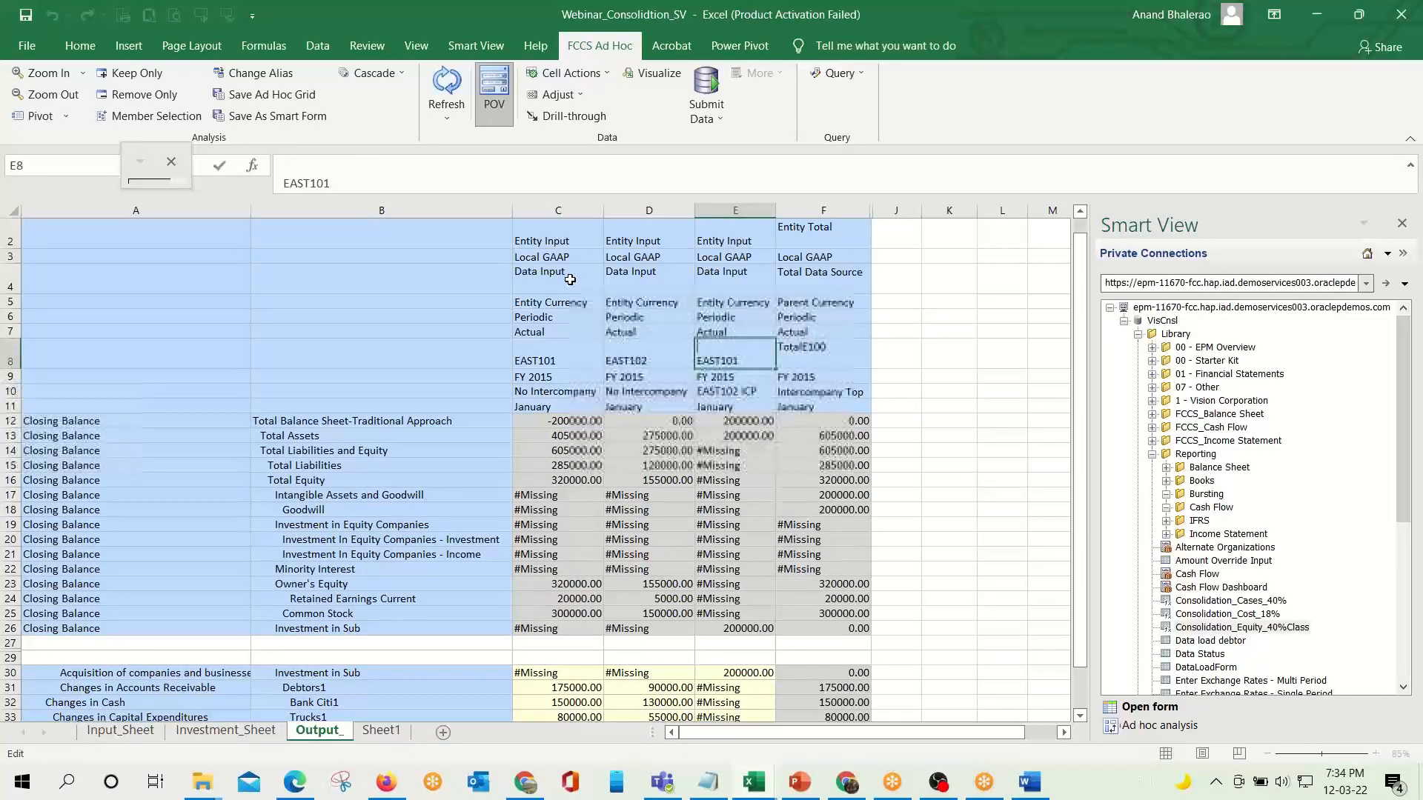
{"action": "key", "text": "Delete"}
{"action": "key", "text": "Return"}
{"action": "key", "text": "Up"}
{"action": "key", "text": "Left"}
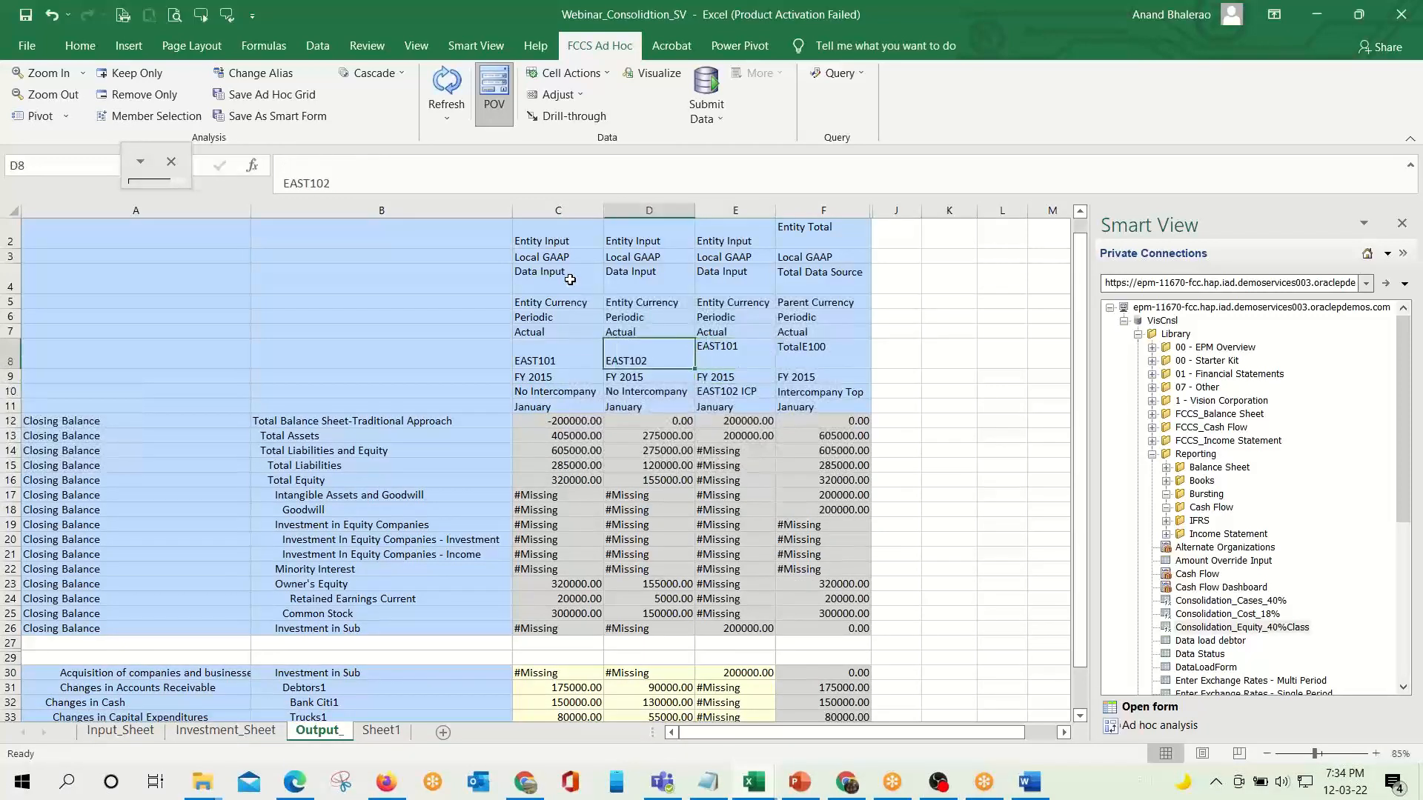
{"action": "key", "text": "F2"}
{"action": "key", "text": "ctrl+Home"}
{"action": "key", "text": "Delete"}
{"action": "key", "text": "Return"}
{"action": "key", "text": "Up"}
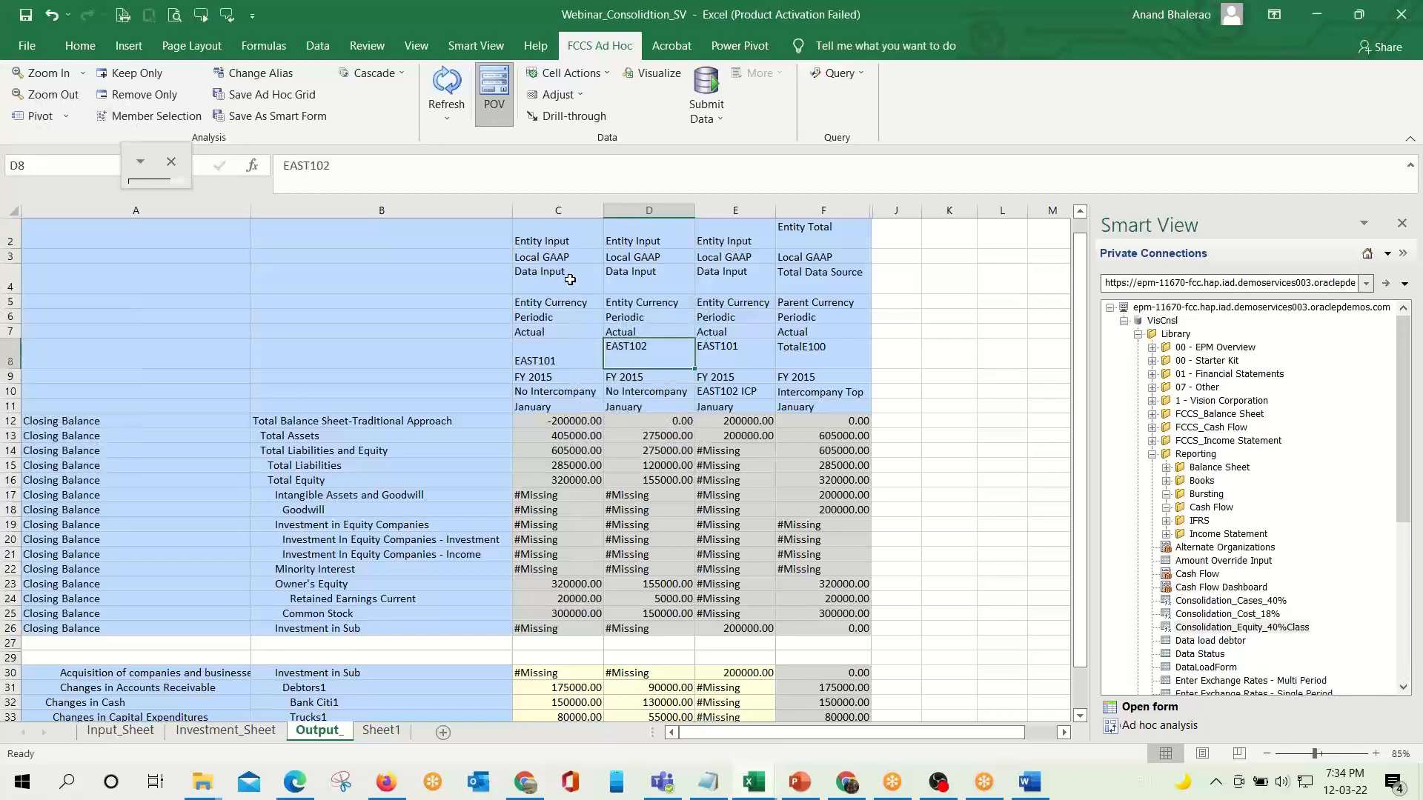
{"action": "key", "text": "Left"}
{"action": "key", "text": "F2"}
{"action": "key", "text": "ctrl+Home"}
{"action": "key", "text": "Delete"}
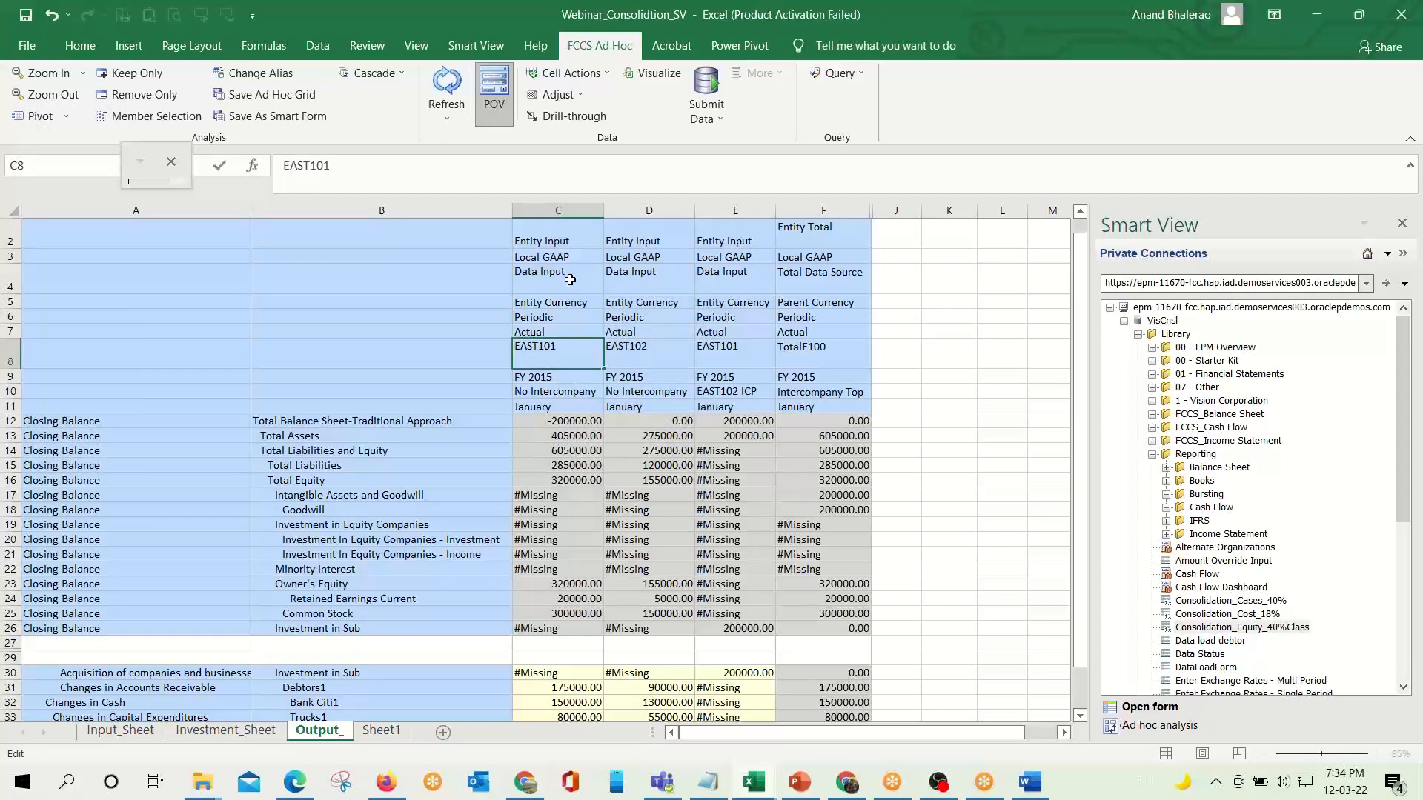
{"action": "key", "text": "Return"}
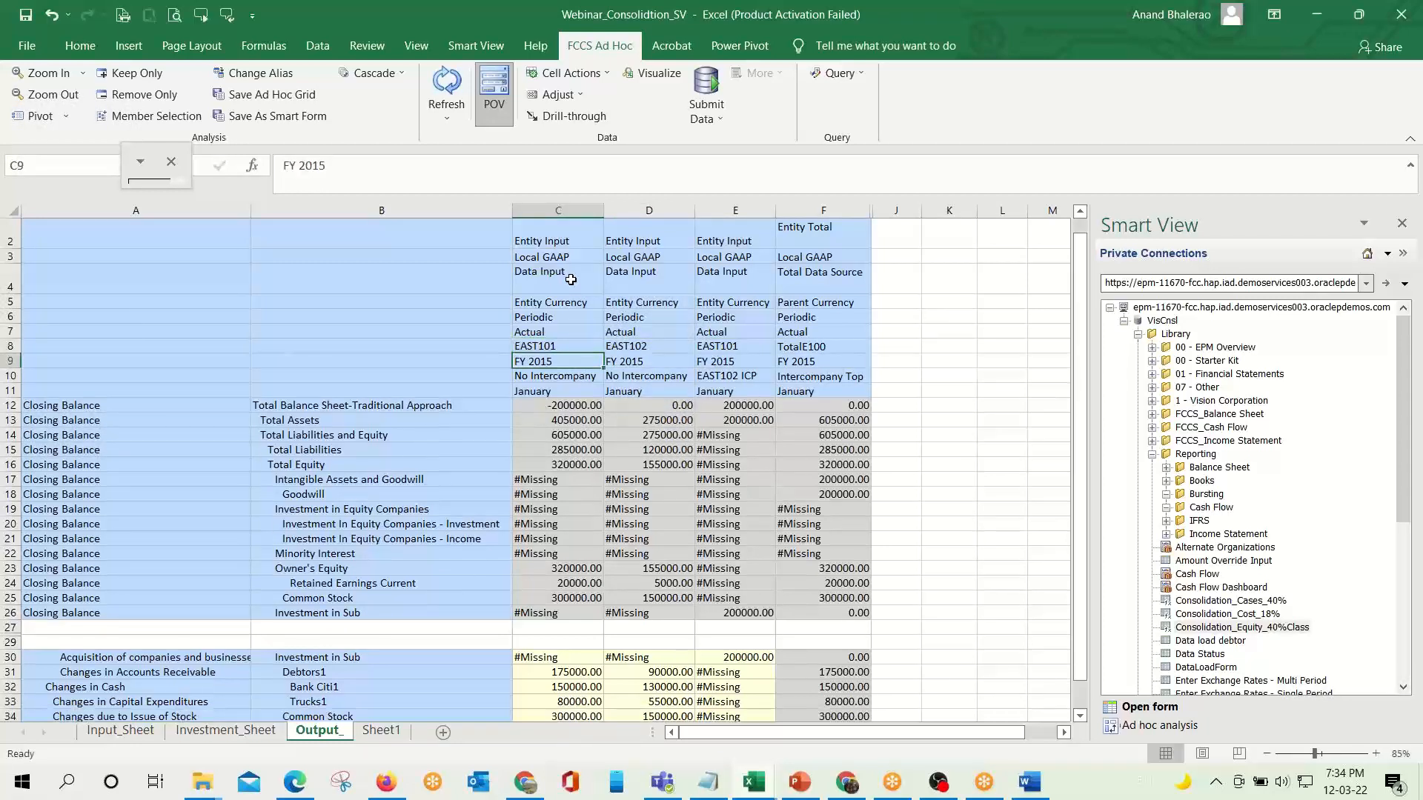
Remove the leading line breaks from the Entity Input headers in cells C2 to E2.
{"action": "left_click", "coordinate": [718, 239]}
{"action": "double_click", "coordinate": [717, 238]}
{"action": "key", "text": "Delete"}
{"action": "key", "text": "Return"}
{"action": "key", "text": "Left"}
{"action": "key", "text": "Up"}
{"action": "key", "text": "F2"}
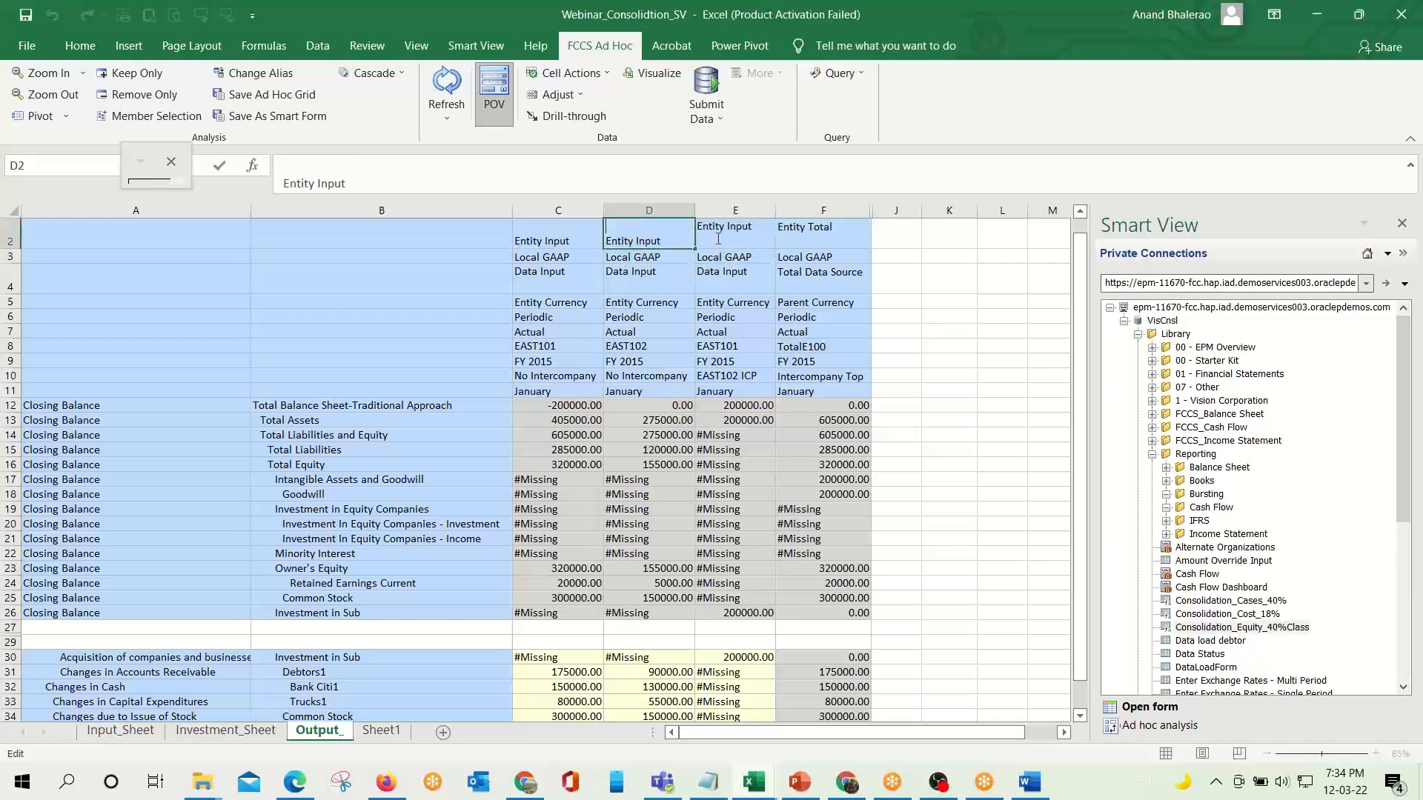
{"action": "key", "text": "Delete"}
{"action": "key", "text": "Return"}
{"action": "key", "text": "Left"}
{"action": "key", "text": "Up"}
{"action": "key", "text": "F2"}
{"action": "key", "text": "Delete"}
{"action": "key", "text": "Return"}
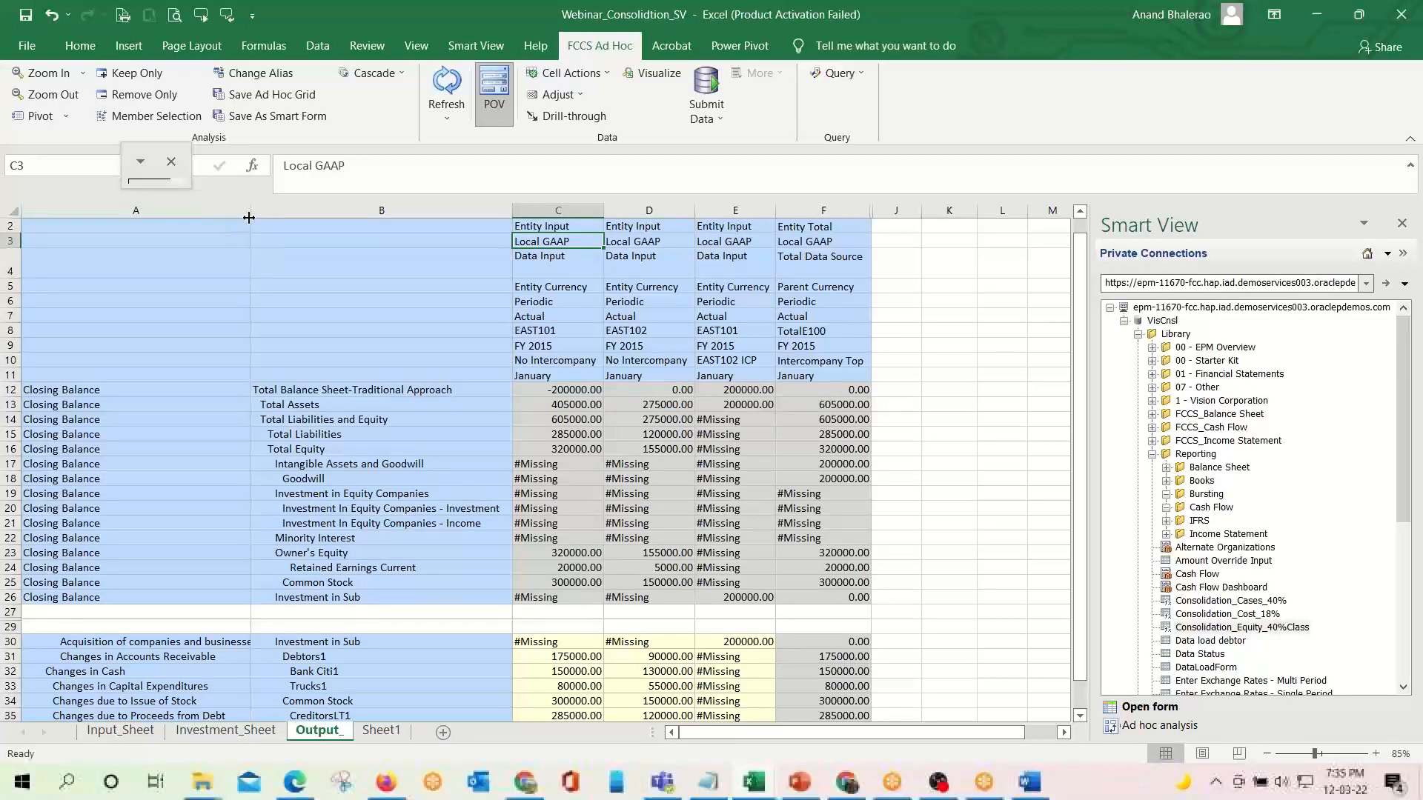
Narrow column A of the Output_ sheet further in two passes.
{"action": "left_click_drag", "start_coordinate": [251, 211], "coordinate": [221, 210]}
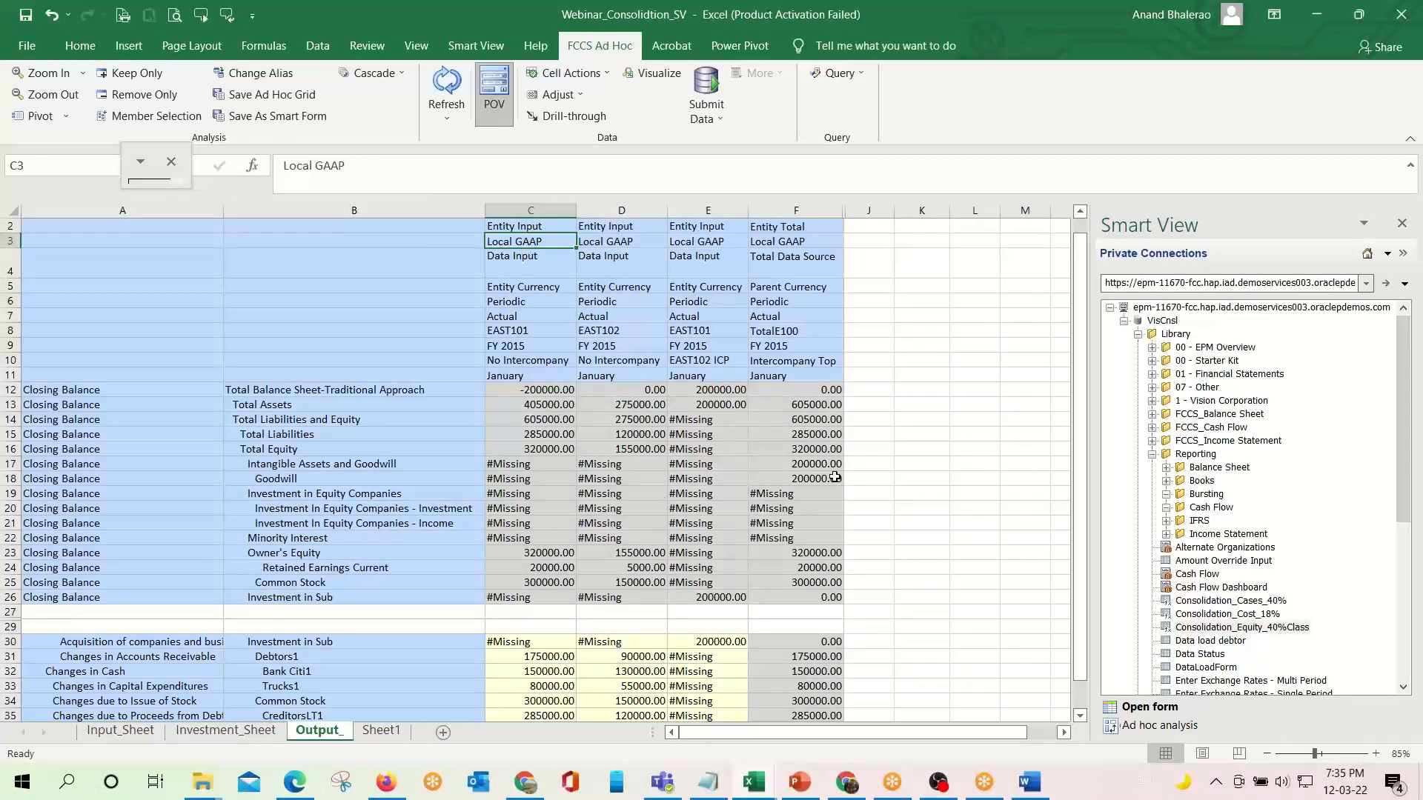
{"action": "left_click", "coordinate": [808, 407]}
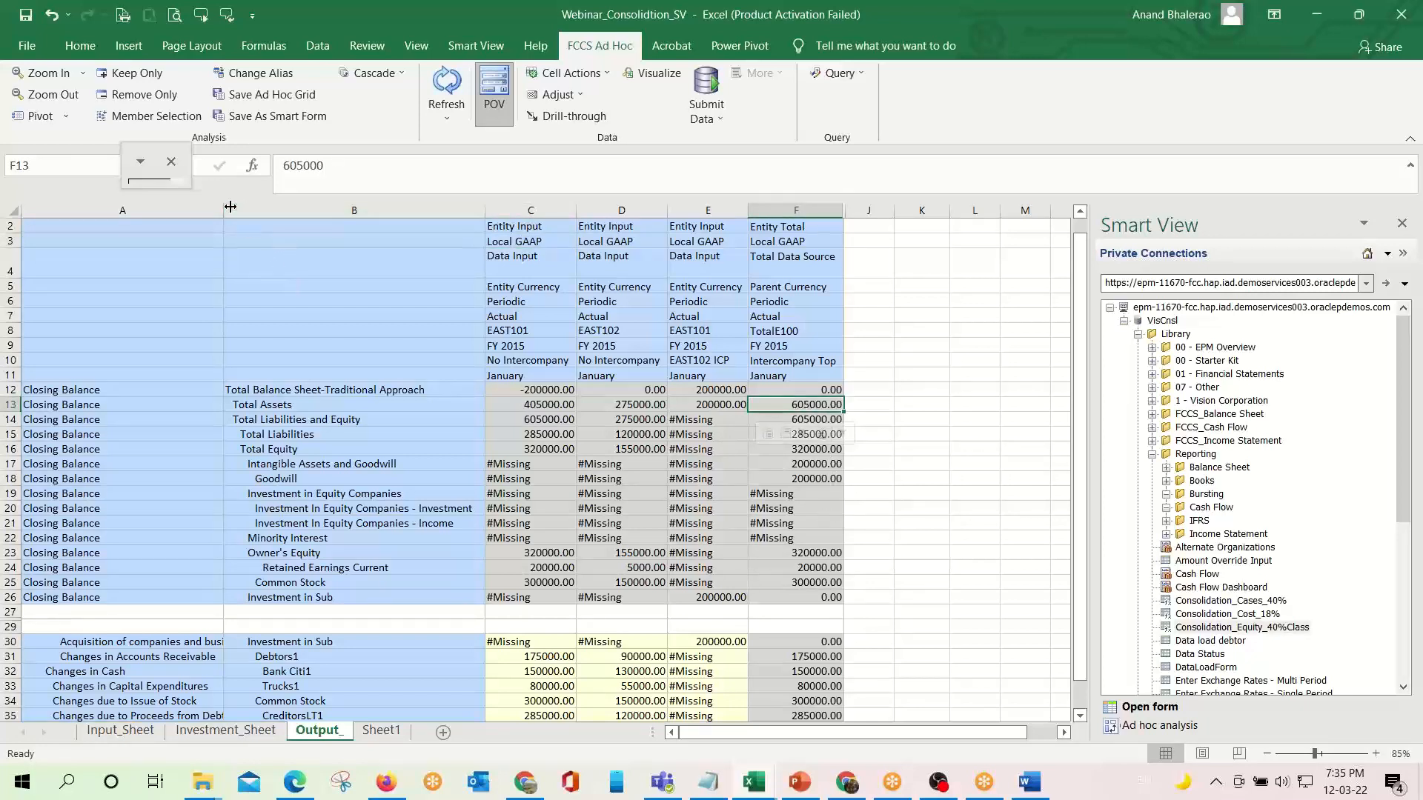
{"action": "left_click_drag", "start_coordinate": [224, 208], "coordinate": [213, 207]}
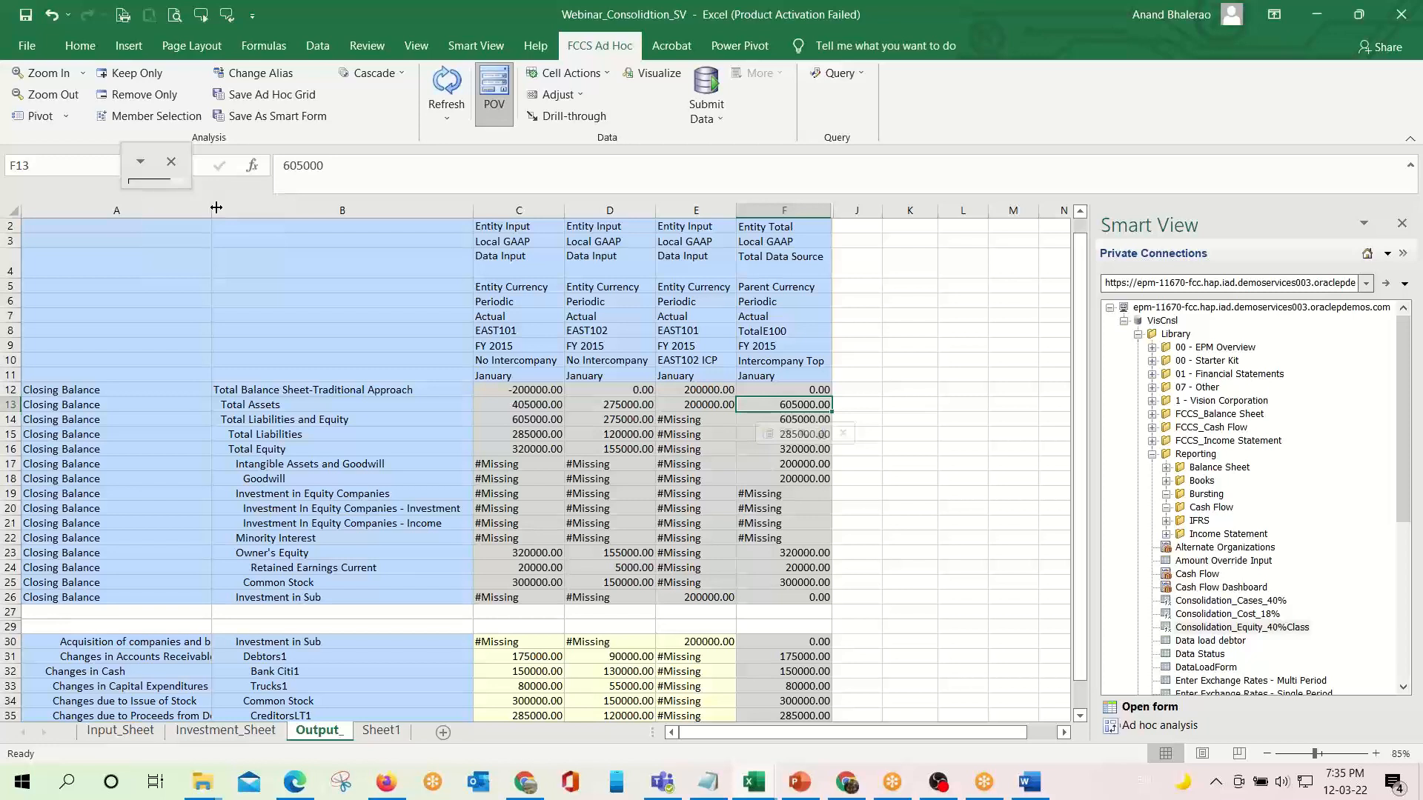
Examine the goodwill, owner's equity, Investment in Sub and equity-company rows in the TotalE100 column.
{"action": "left_click", "coordinate": [807, 480]}
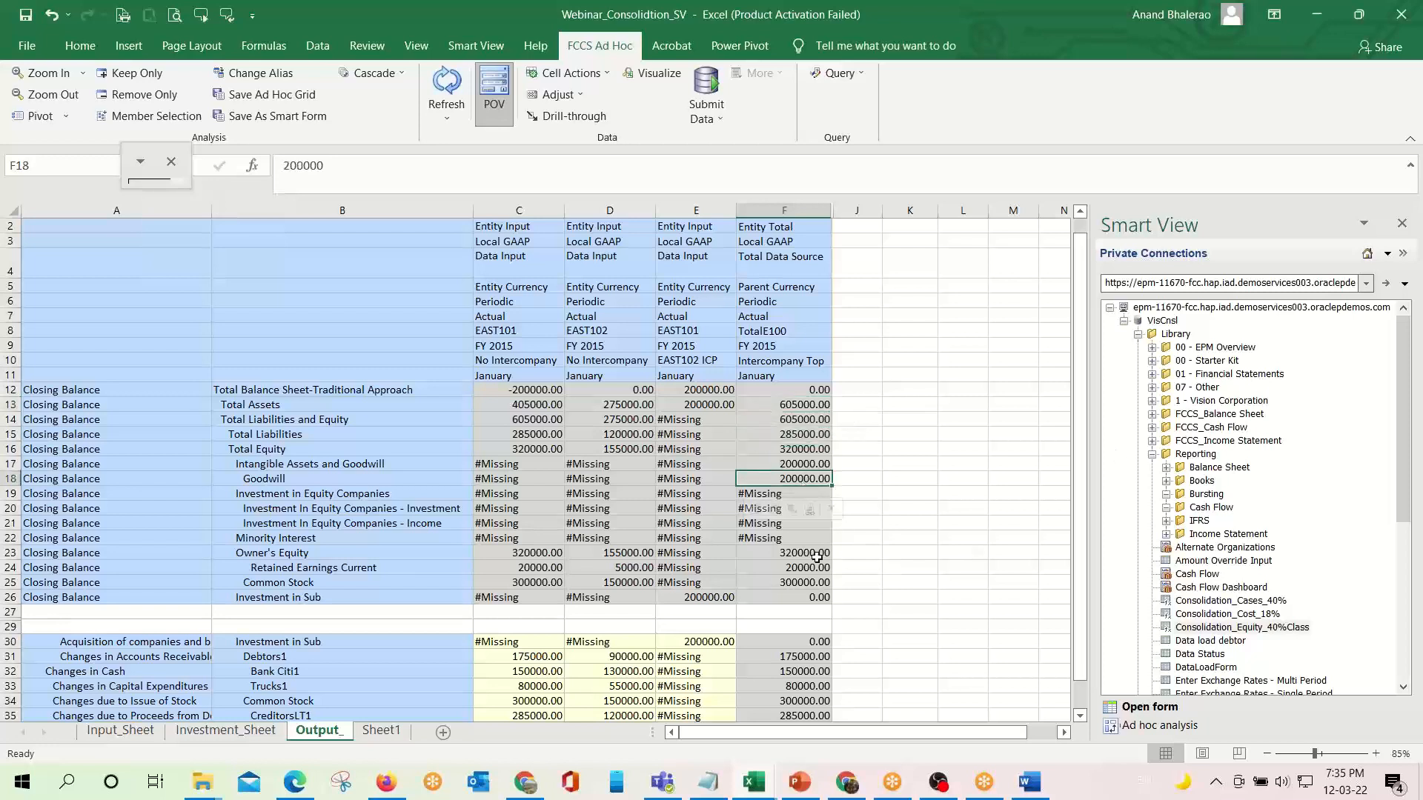
{"action": "left_click", "coordinate": [801, 556]}
{"action": "left_click", "coordinate": [744, 601]}
{"action": "key", "text": "Up"}
{"action": "key", "text": "Up"}
{"action": "key", "text": "Up"}
{"action": "key", "text": "Up"}
{"action": "key", "text": "Up"}
{"action": "key", "text": "Up"}
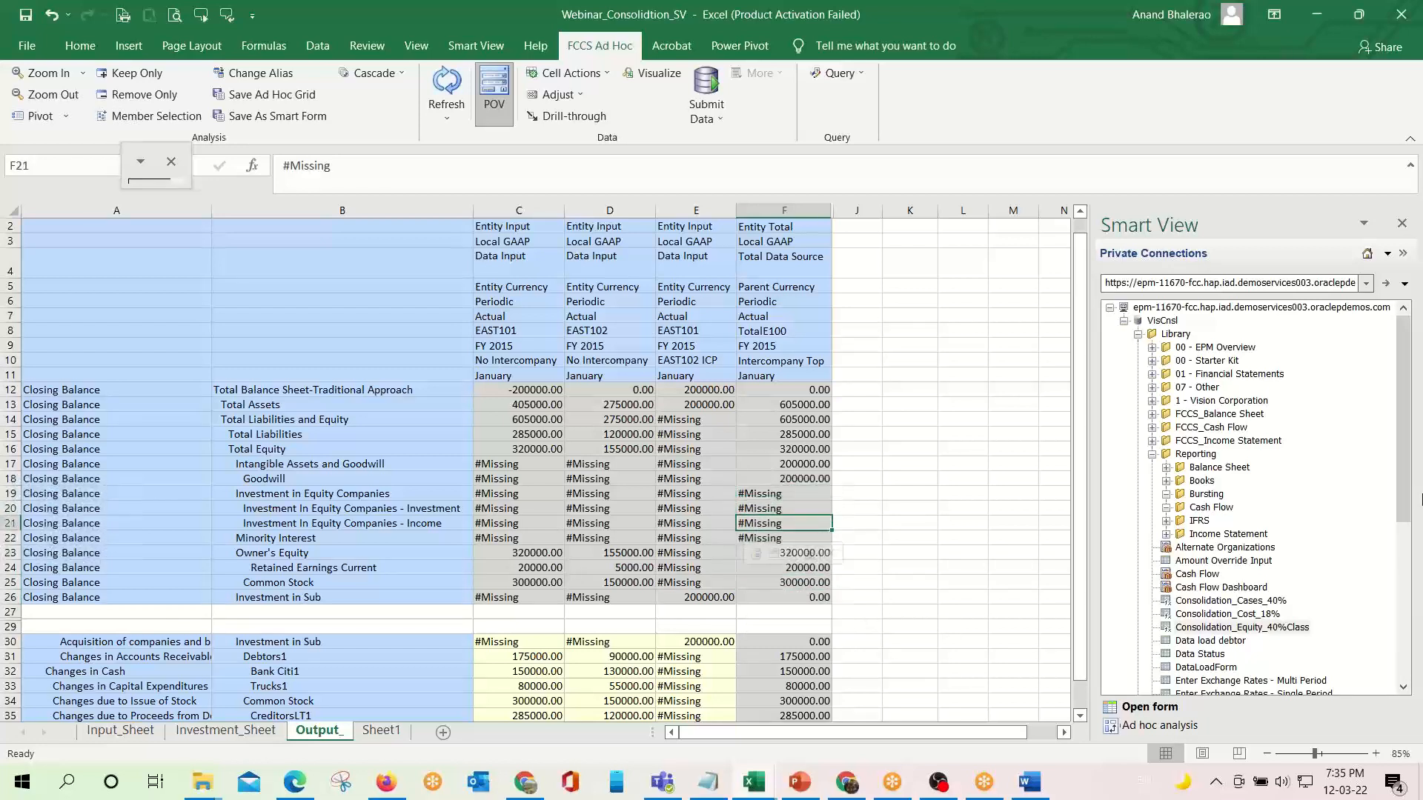
{"action": "key", "text": "Down"}
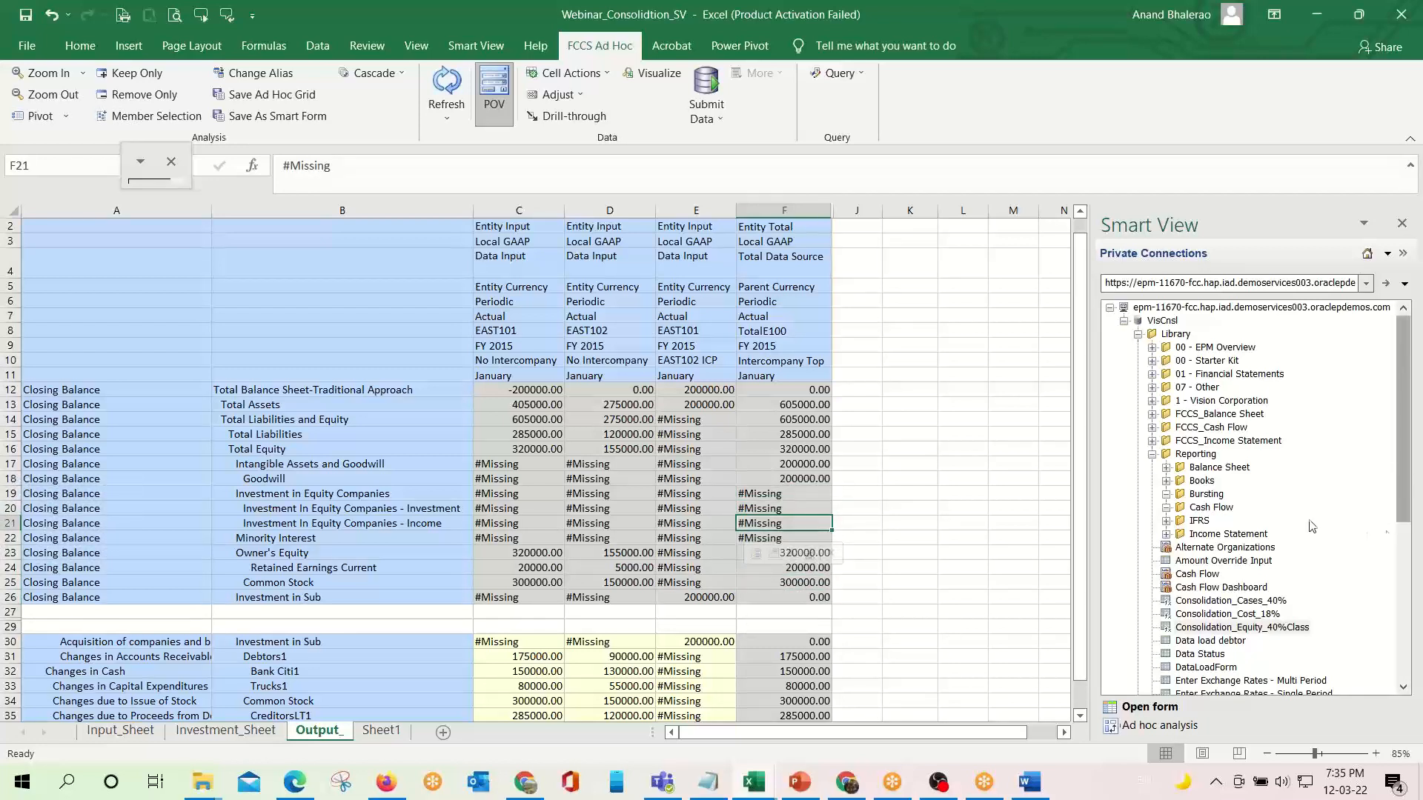
Refresh the Output_ sheet from the server and inspect Investment in Sub in the Total Eliminations column.
{"action": "left_click", "coordinate": [446, 83]}
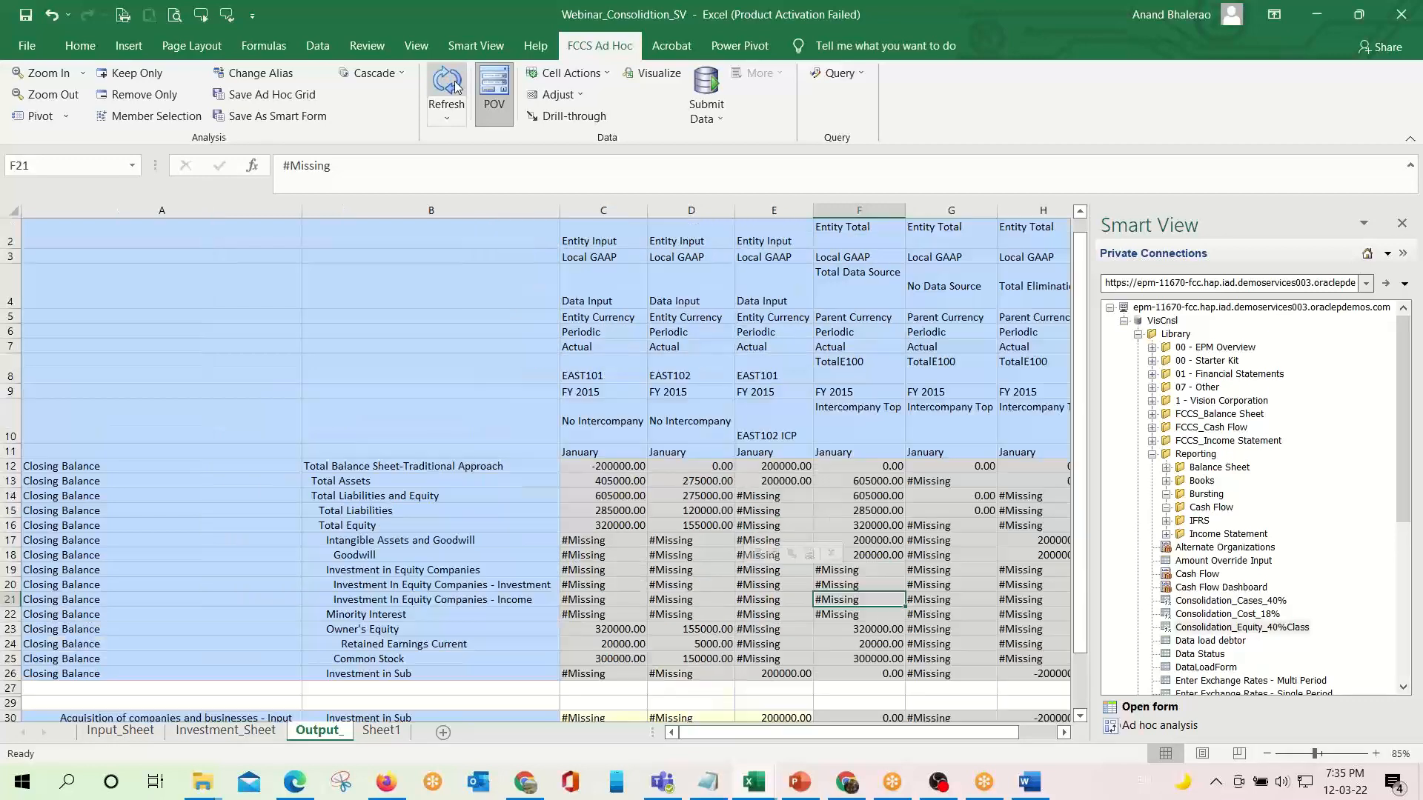
{"action": "left_click_drag", "start_coordinate": [937, 738], "coordinate": [954, 736]}
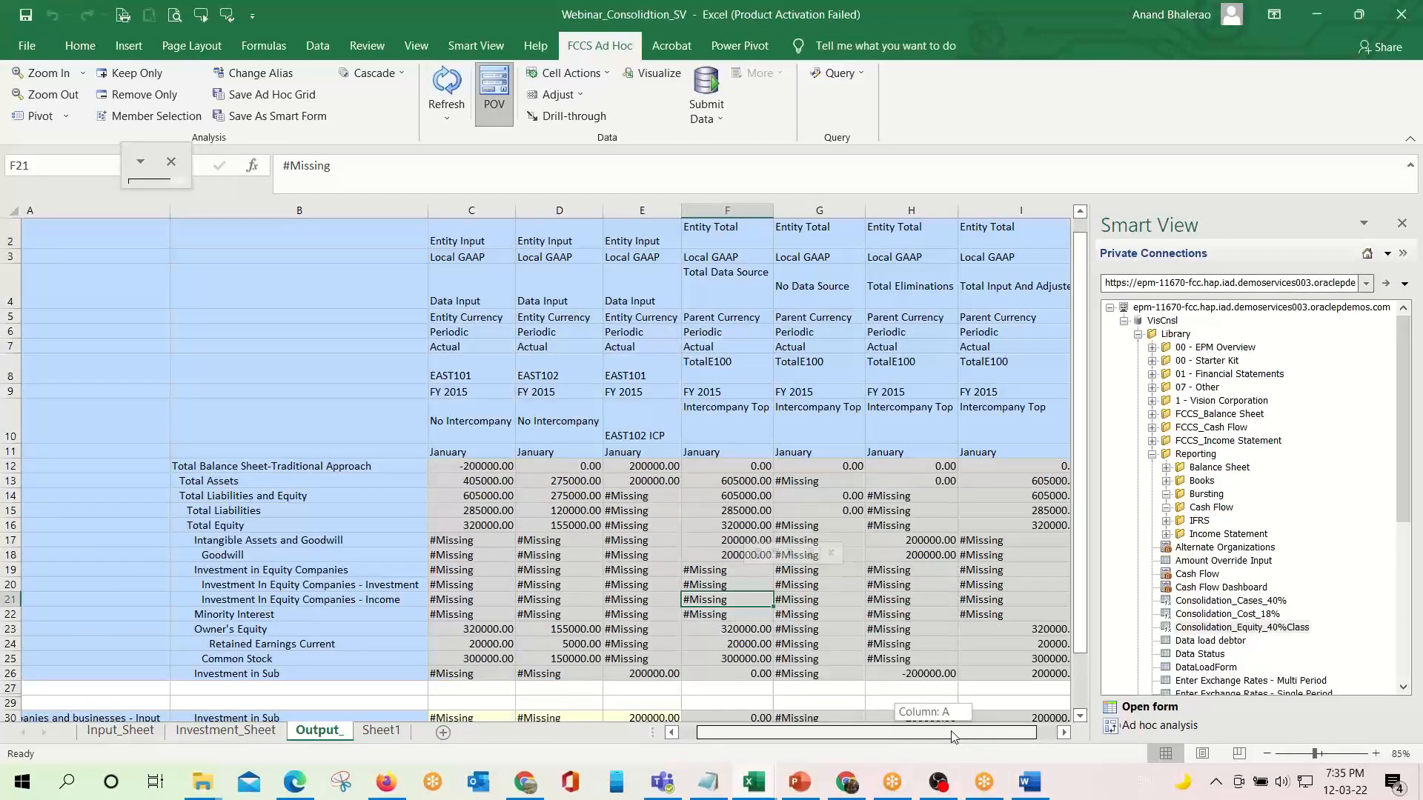
{"action": "left_click_drag", "start_coordinate": [978, 736], "coordinate": [996, 736]}
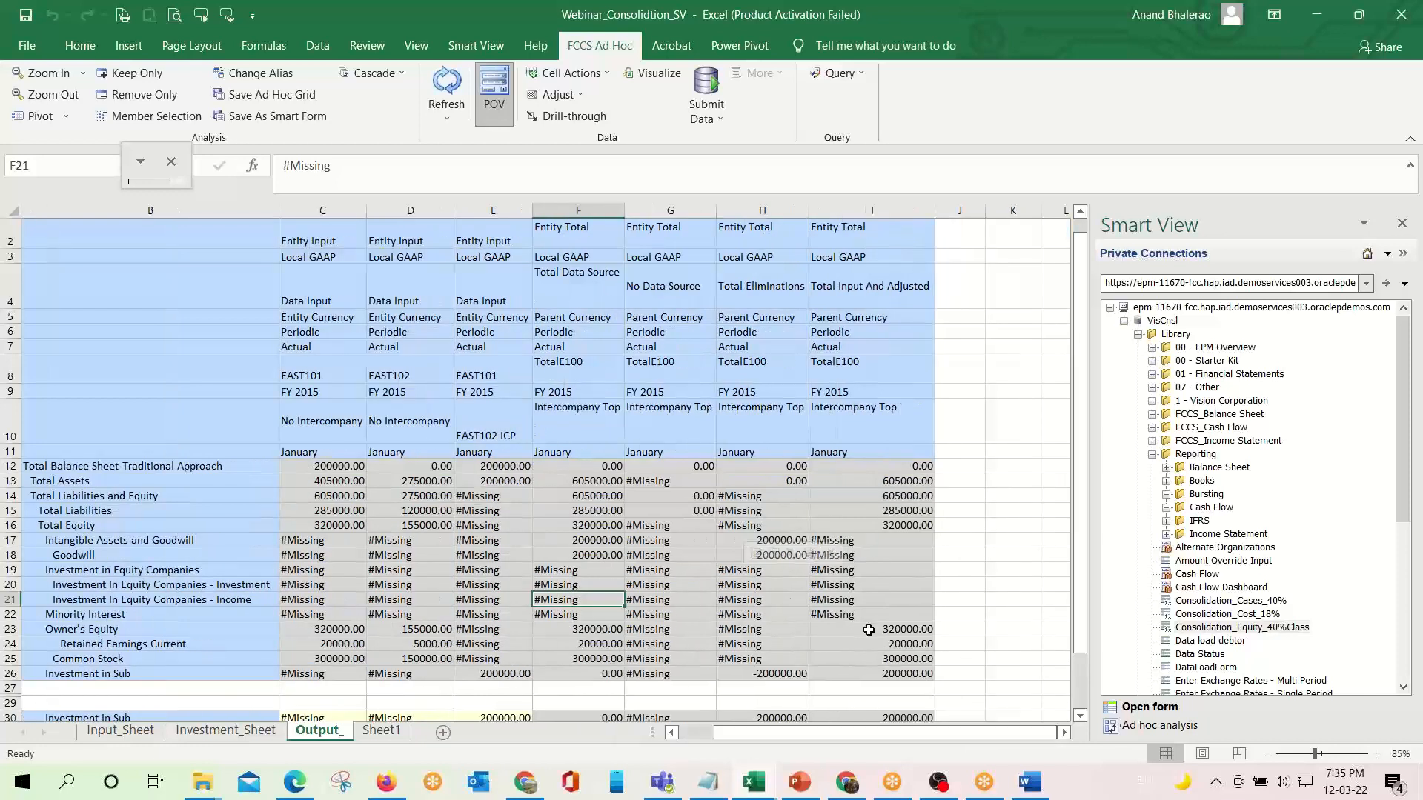
{"action": "scroll", "coordinate": [864, 630], "scroll_direction": "down", "scroll_amount": 2}
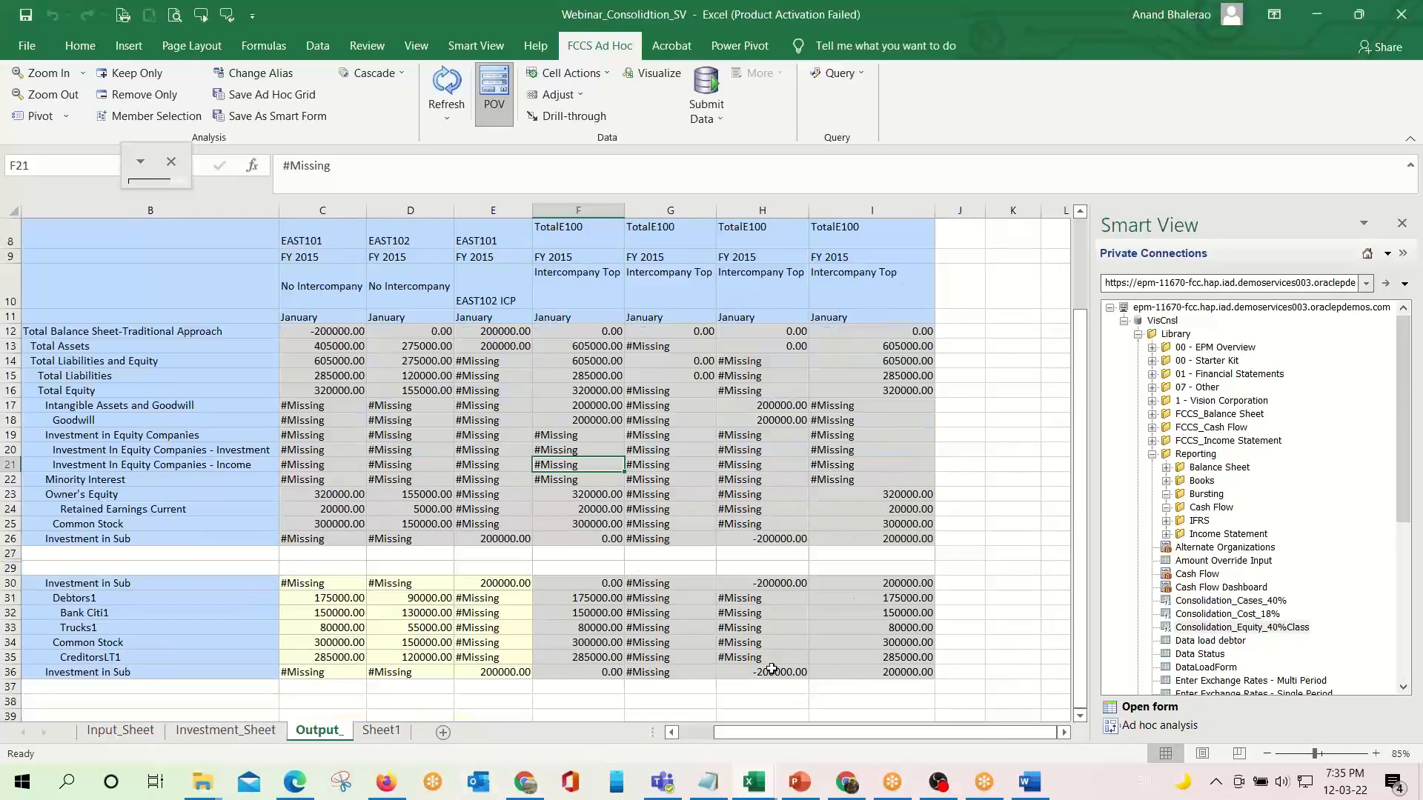
{"action": "left_click", "coordinate": [772, 587]}
Hide columns G to I on the Output_ sheet.
{"action": "left_click_drag", "start_coordinate": [655, 208], "coordinate": [901, 214]}
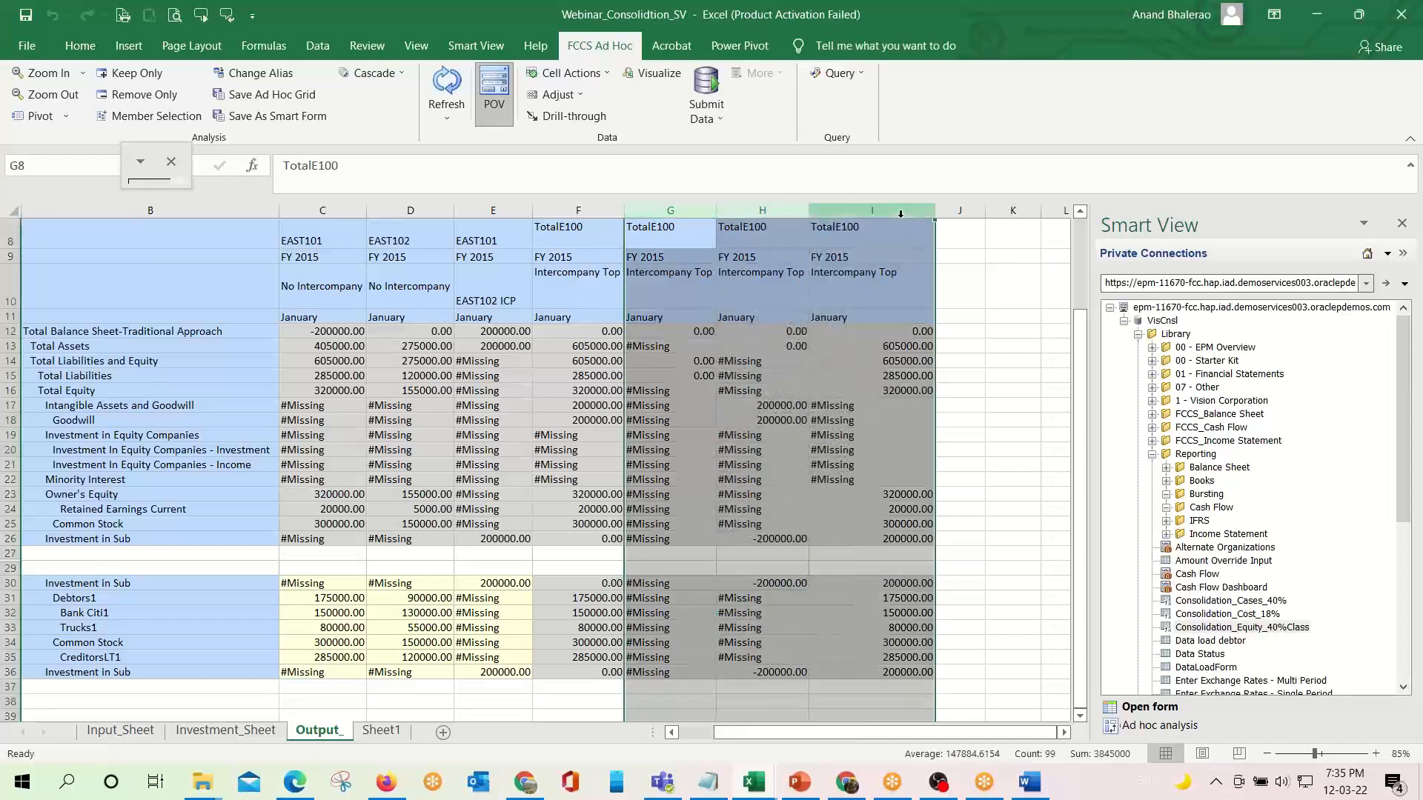
{"action": "right_click", "coordinate": [895, 255]}
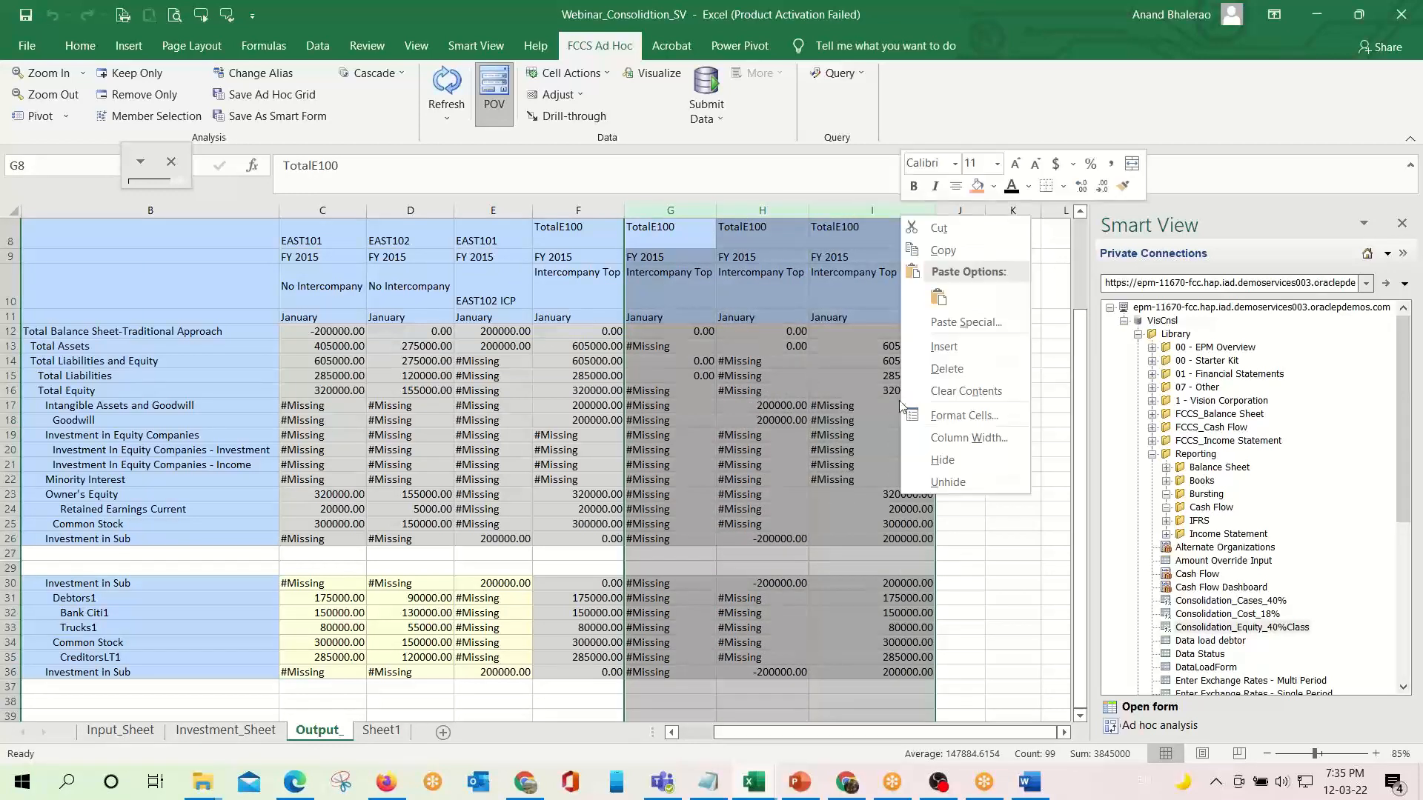
{"action": "left_click", "coordinate": [941, 461]}
{"action": "left_click", "coordinate": [570, 389]}
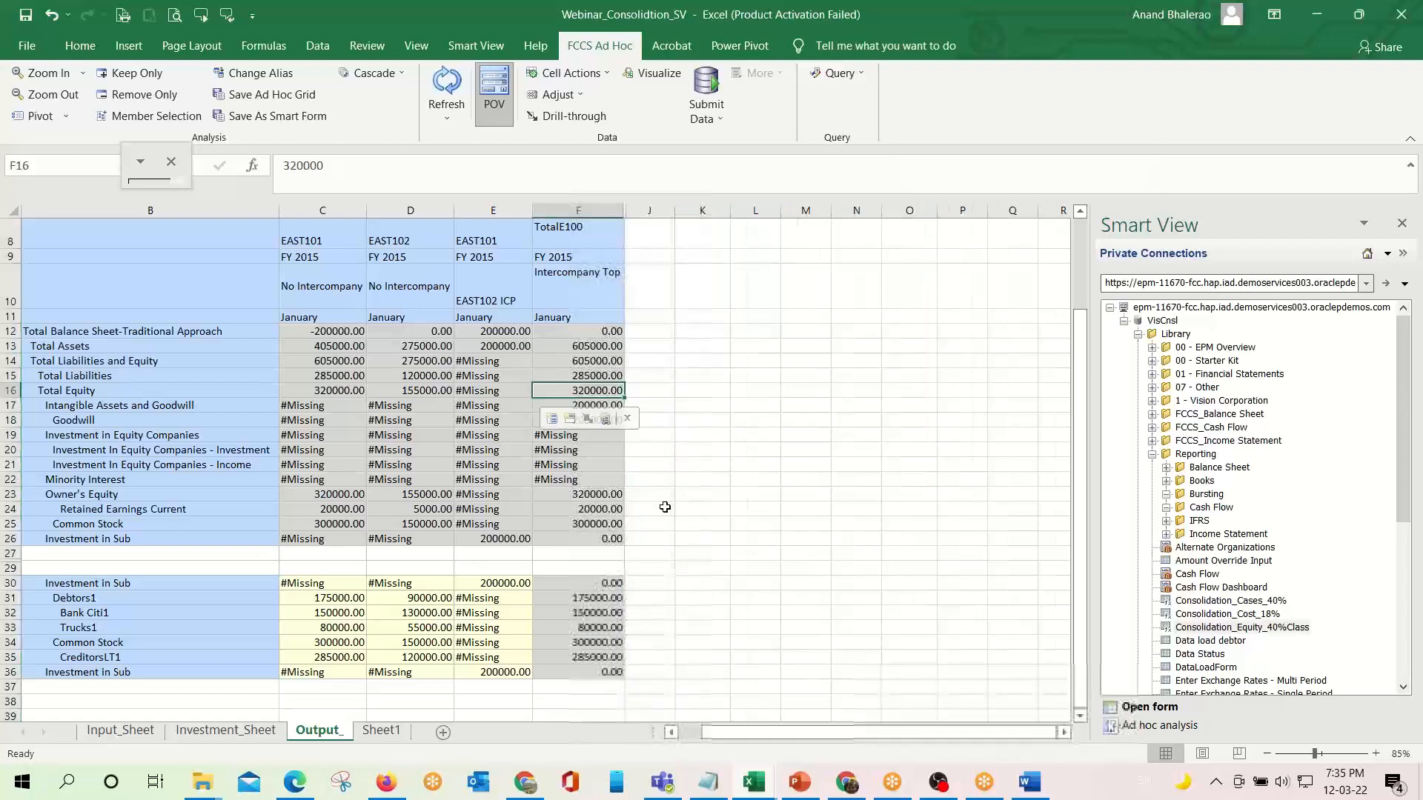
Switch to the FCCS_Consolidation_Scenario_Class workbook and check the goodwill note on the Cost_18% sheet.
{"action": "key", "text": "alt+Tab"}
{"action": "key", "text": "Tab"}
{"action": "key", "text": "Tab"}
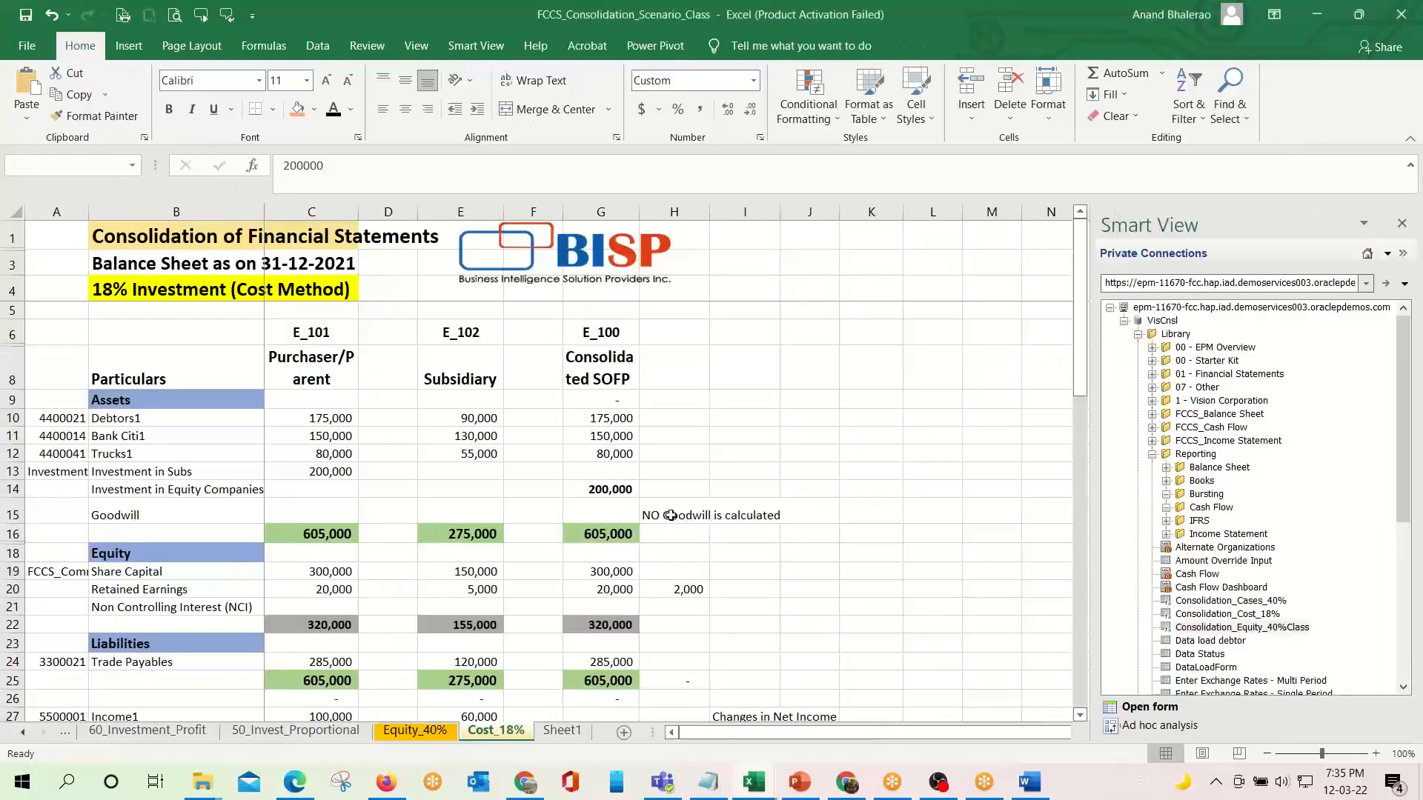
{"action": "left_click", "coordinate": [670, 515]}
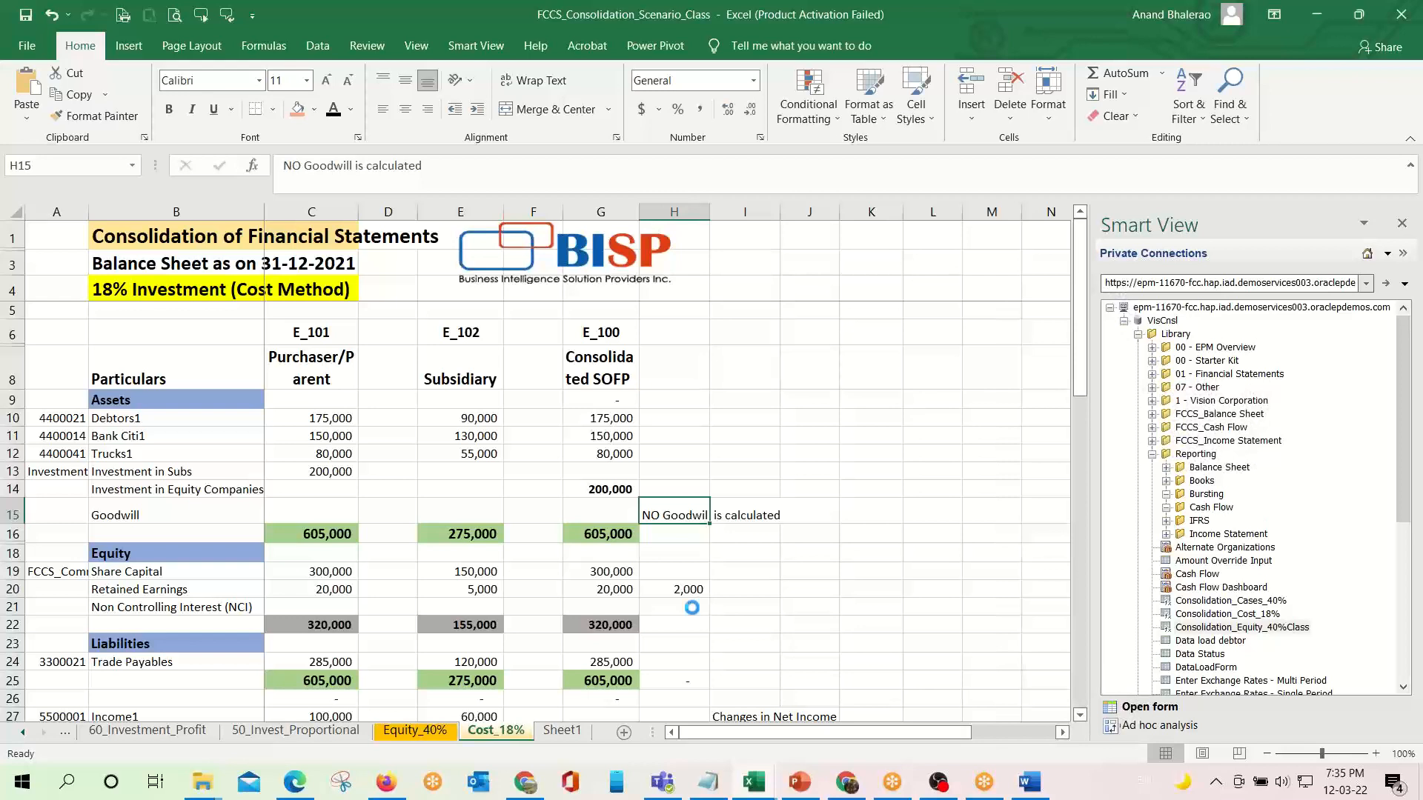
Return to the Webinar_Consolidtion_SV workbook and examine the Goodwill row and the TotalE100 and Intercompany Top headers.
{"action": "key", "text": "alt+Tab"}
{"action": "key", "text": "Down"}
{"action": "key", "text": "Down"}
{"action": "key", "text": "Up"}
{"action": "key", "text": "Left"}
{"action": "key", "text": "Down"}
{"action": "key", "text": "Right"}
{"action": "key", "text": "Left"}
{"action": "key", "text": "Right"}
{"action": "key", "text": "Left"}
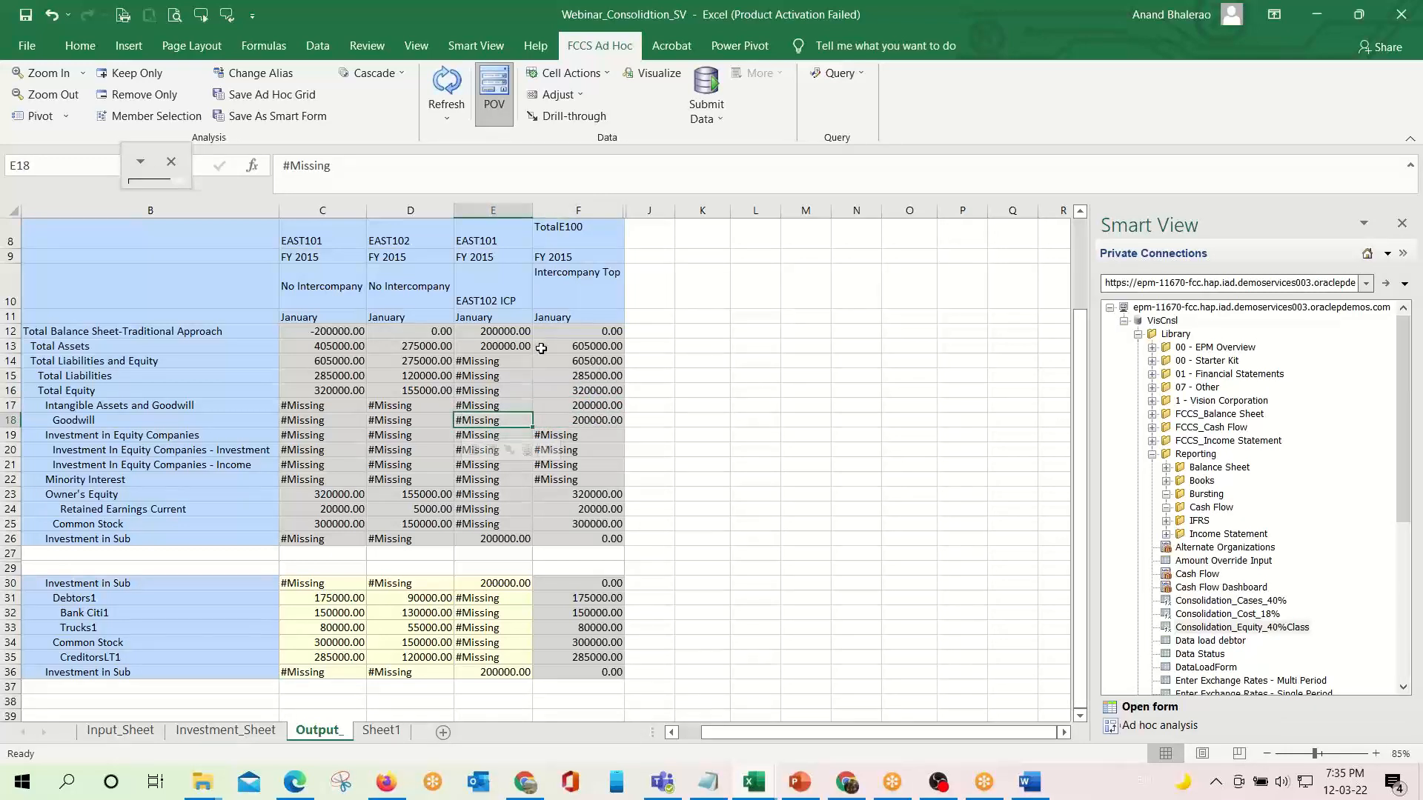
{"action": "left_click", "coordinate": [569, 239]}
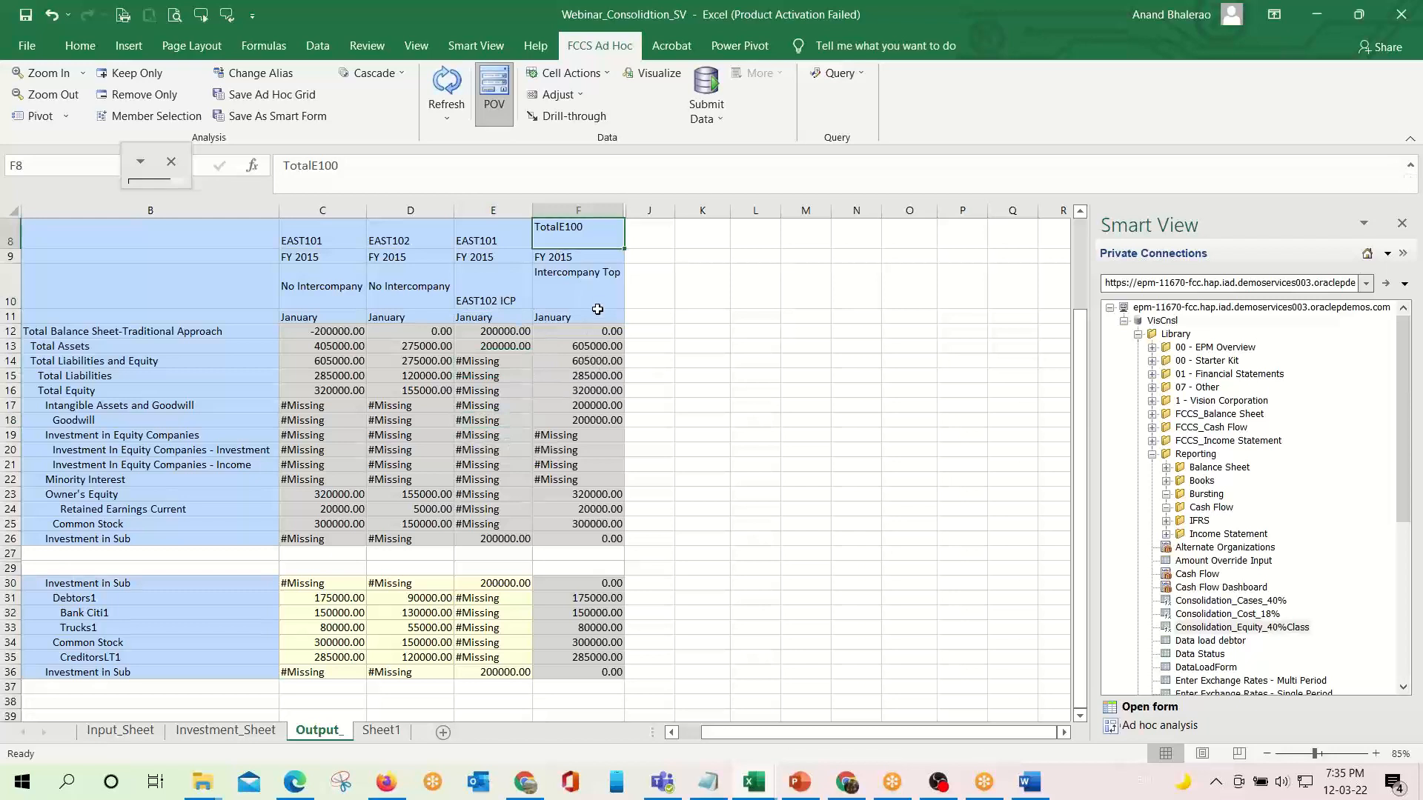
{"action": "left_click", "coordinate": [597, 304]}
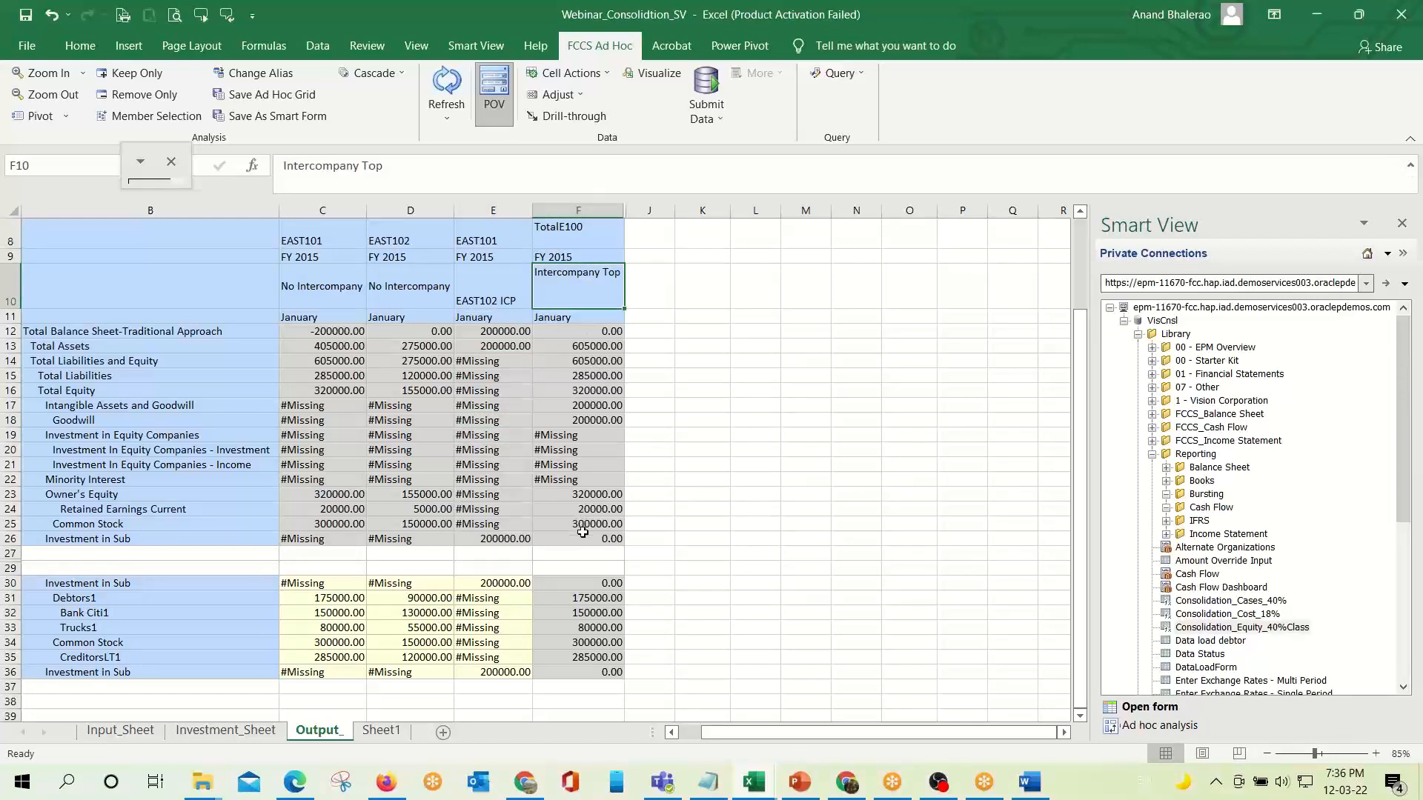
Refresh the Input_Sheet and the Investment_Sheet from the server.
{"action": "left_click", "coordinate": [248, 732]}
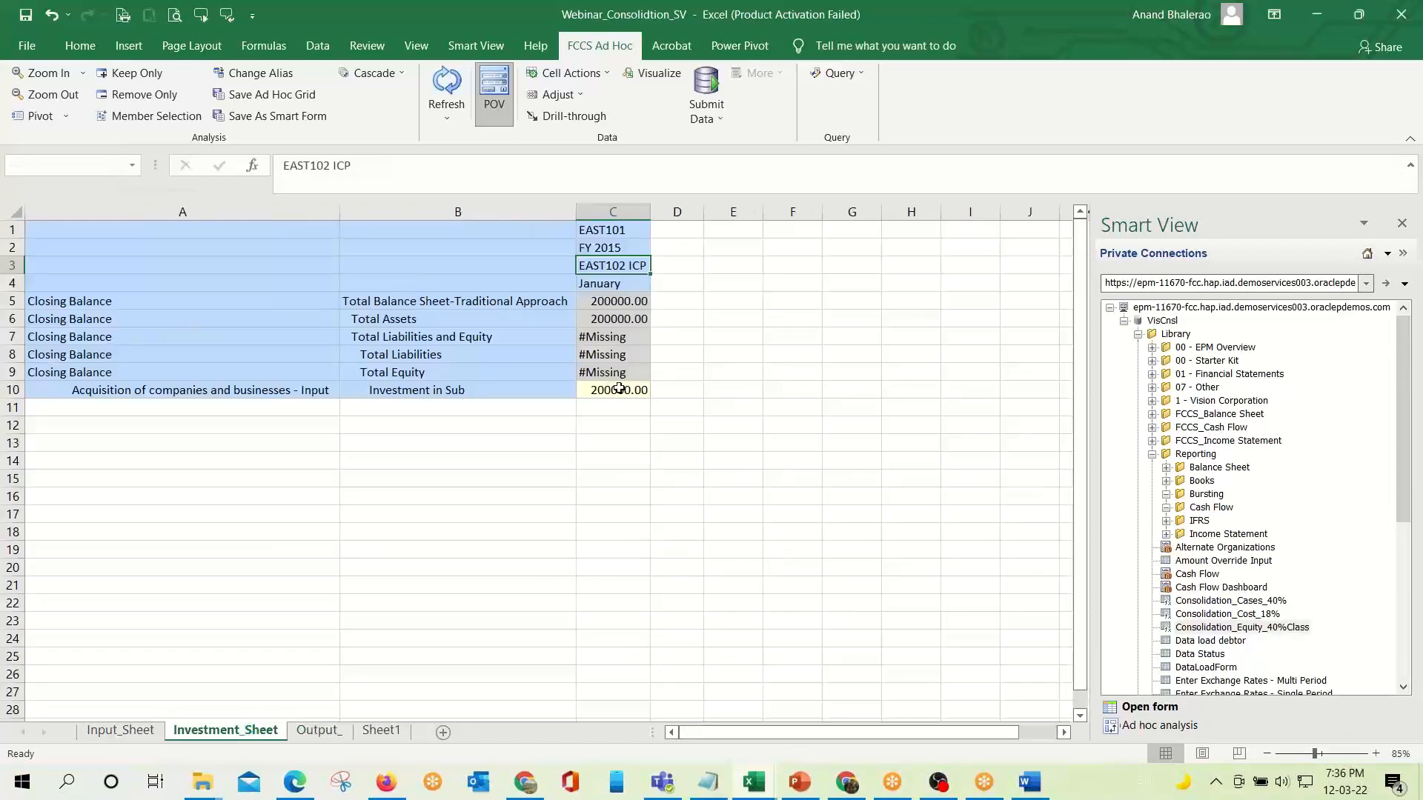
{"action": "left_click", "coordinate": [123, 731]}
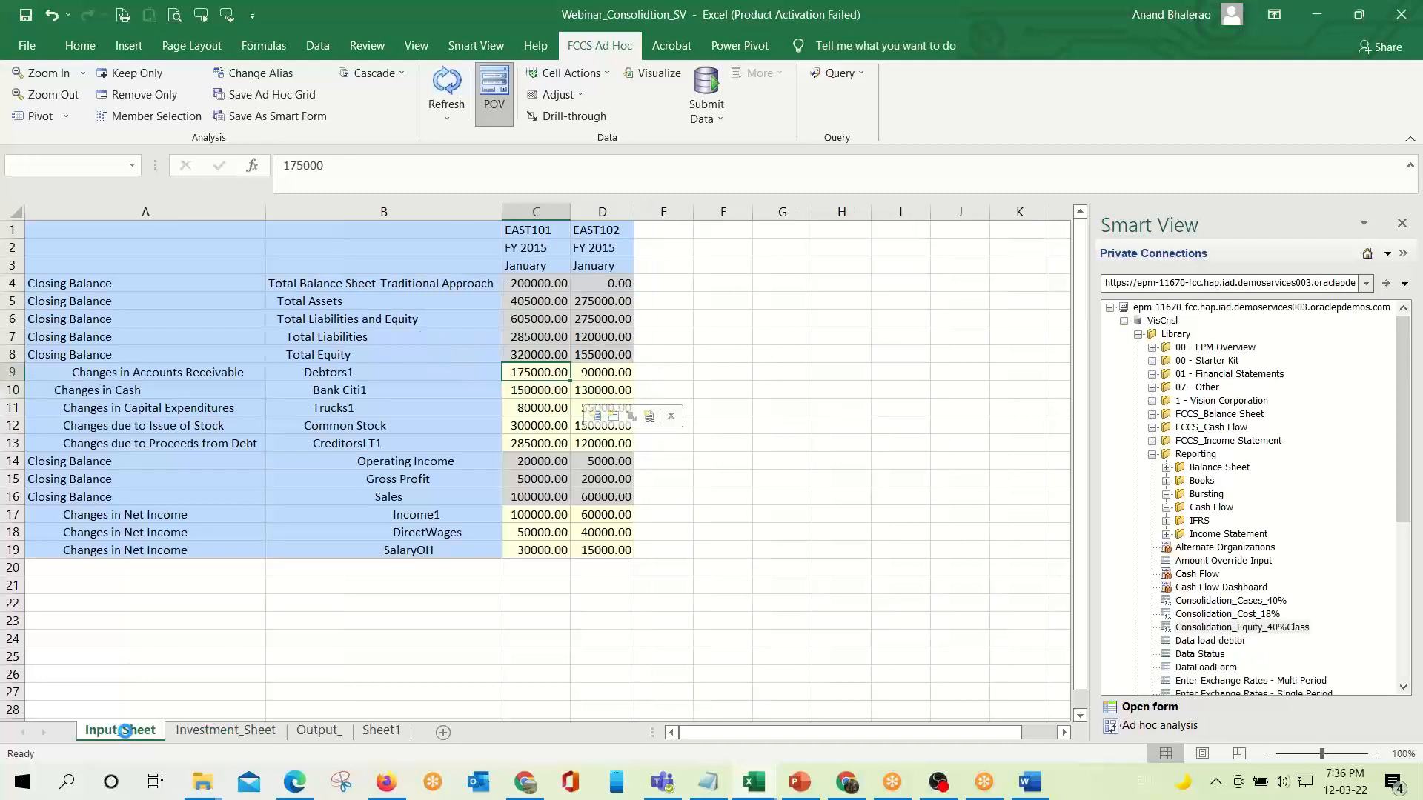
{"action": "left_click", "coordinate": [452, 89]}
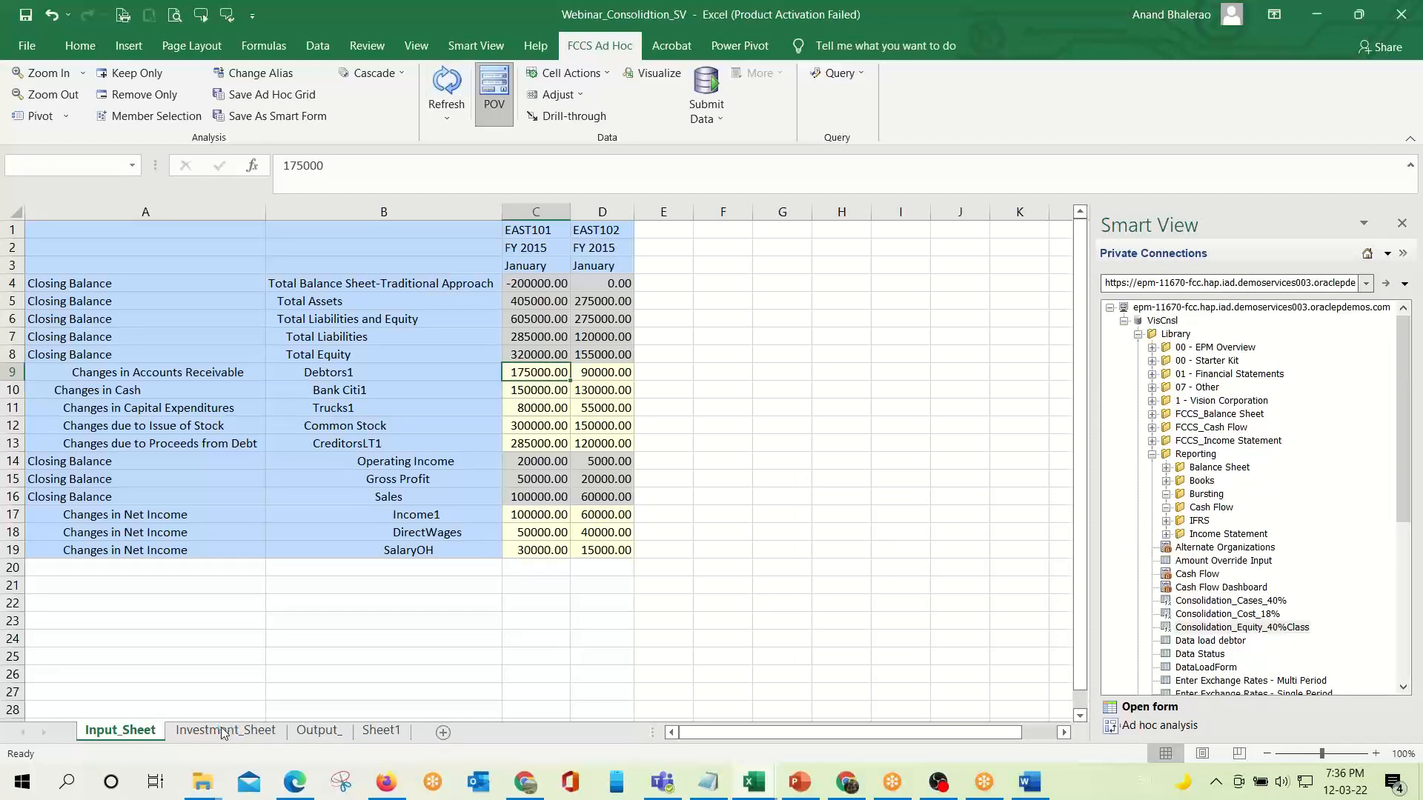
{"action": "left_click", "coordinate": [223, 731]}
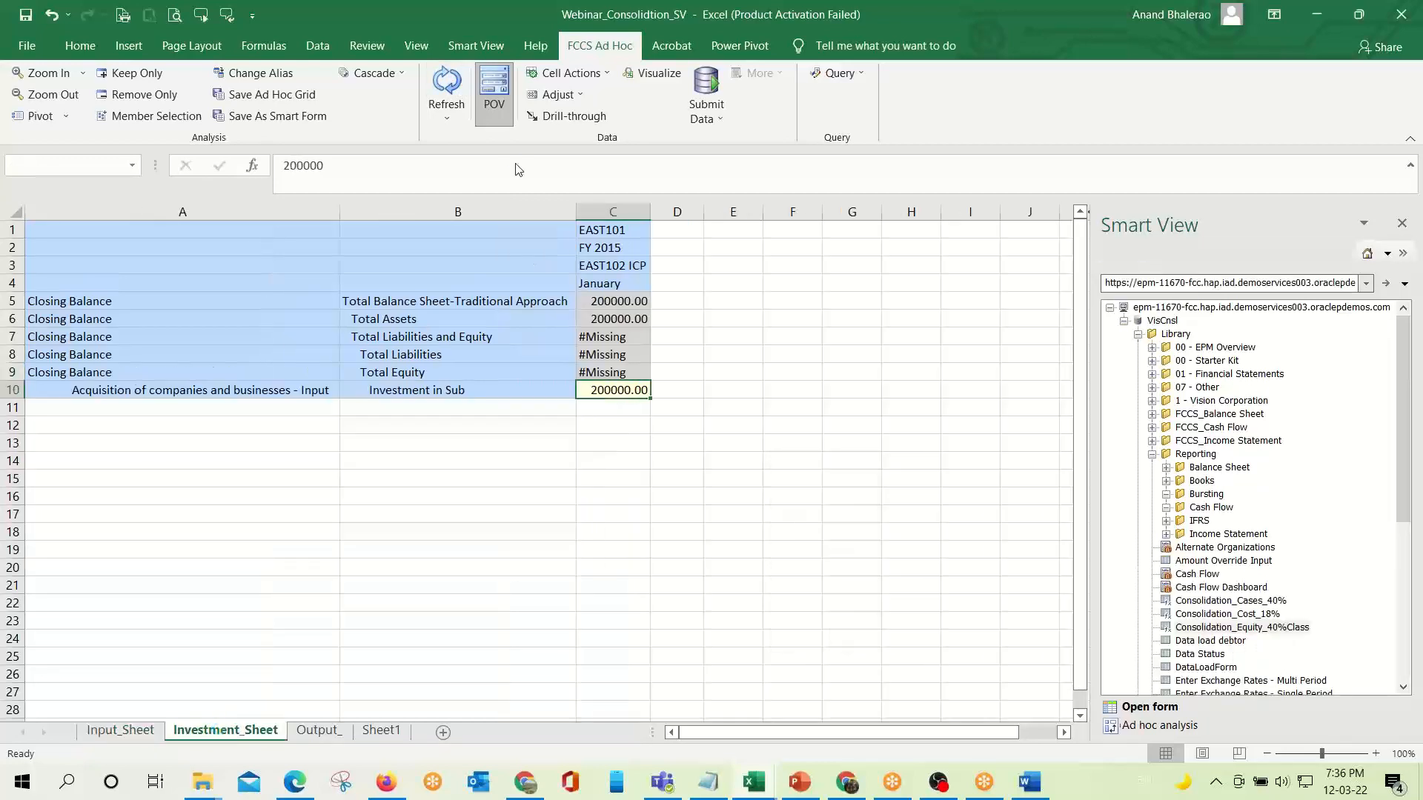
{"action": "left_click", "coordinate": [449, 86]}
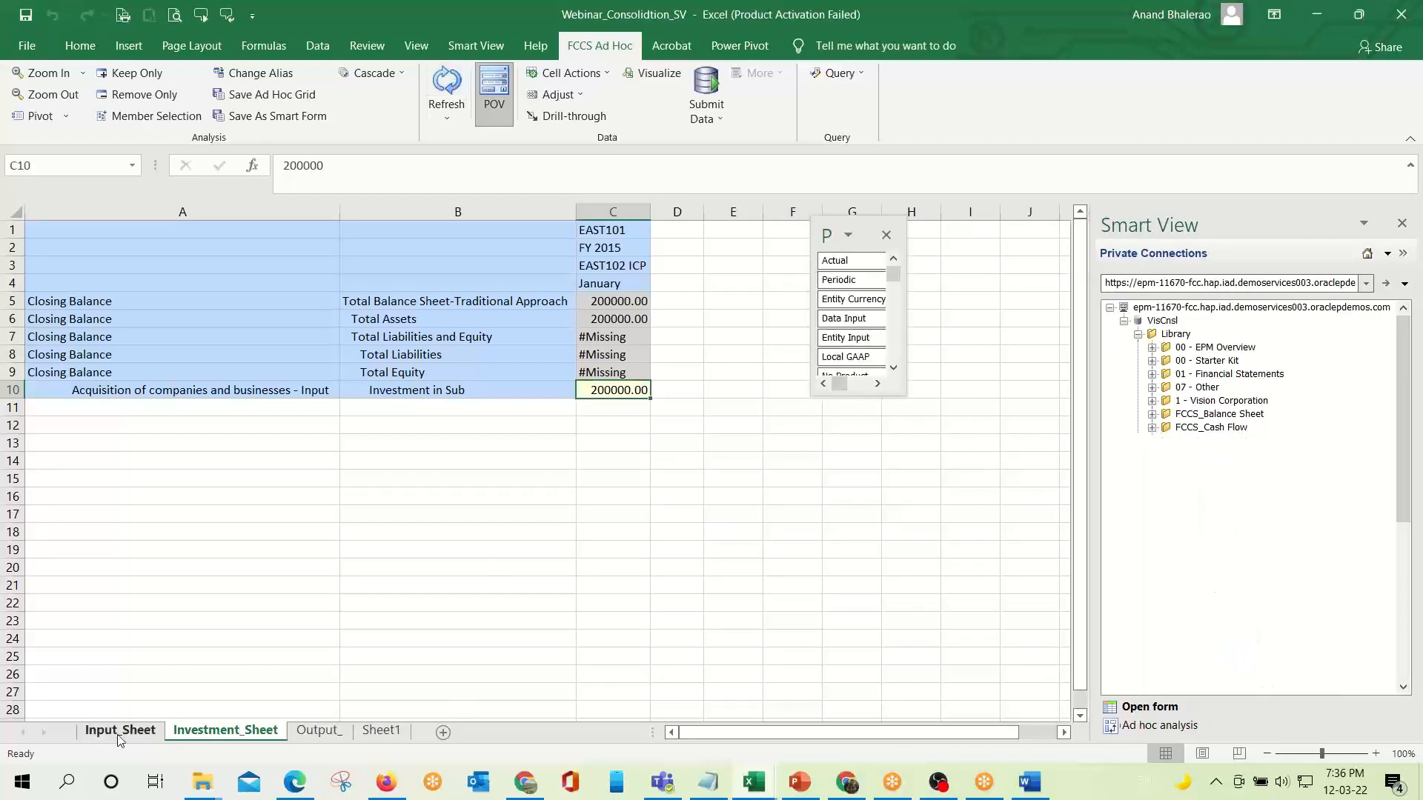
Refresh the Output_ sheet and review its TotalE100 column from Investment in Sub up to Intangible Assets and Goodwill.
{"action": "left_click", "coordinate": [327, 732]}
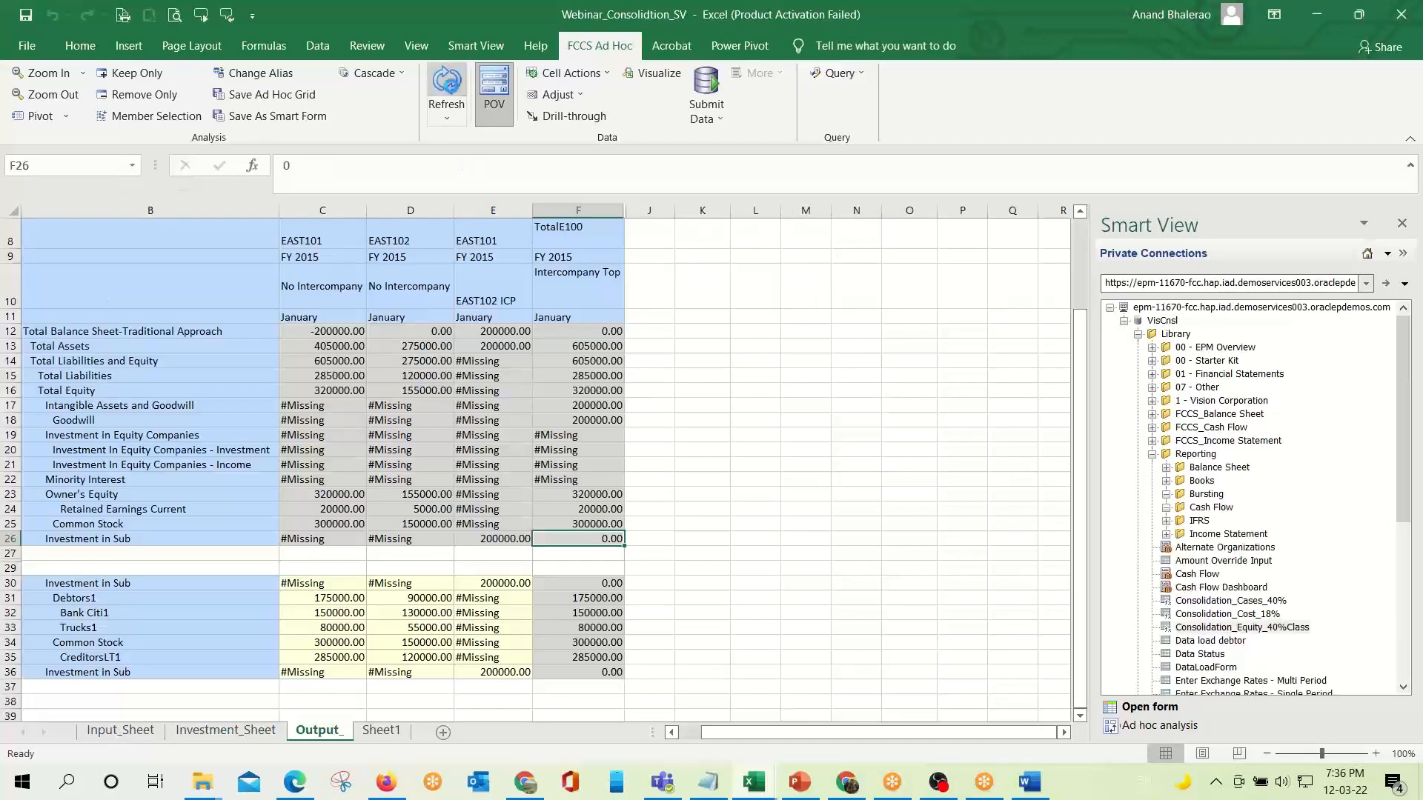
{"action": "left_click", "coordinate": [449, 87]}
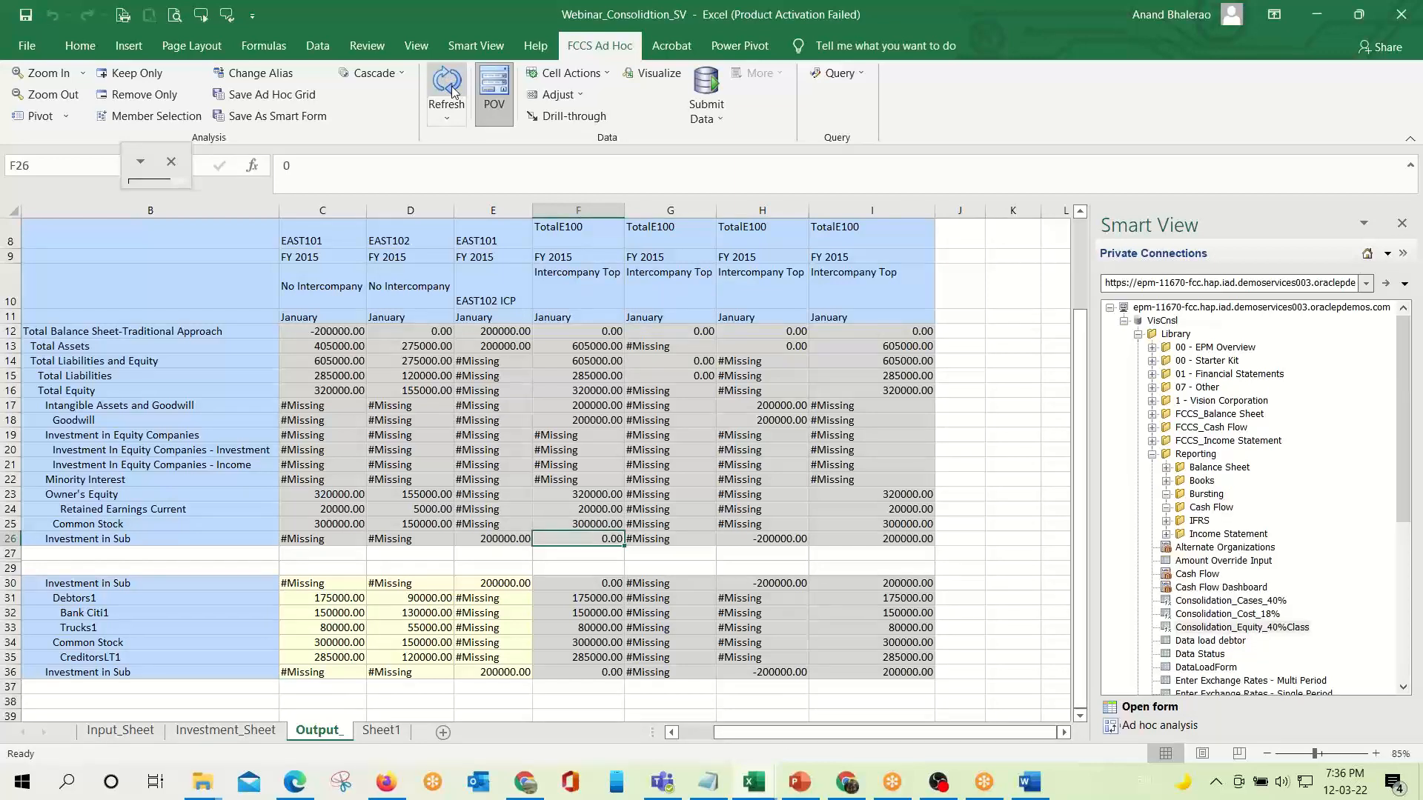
{"action": "key", "text": "Up"}
{"action": "key", "text": "Up"}
{"action": "key", "text": "Up"}
{"action": "key", "text": "Up"}
{"action": "key", "text": "Up"}
{"action": "key", "text": "Up"}
{"action": "key", "text": "Up"}
{"action": "key", "text": "Up"}
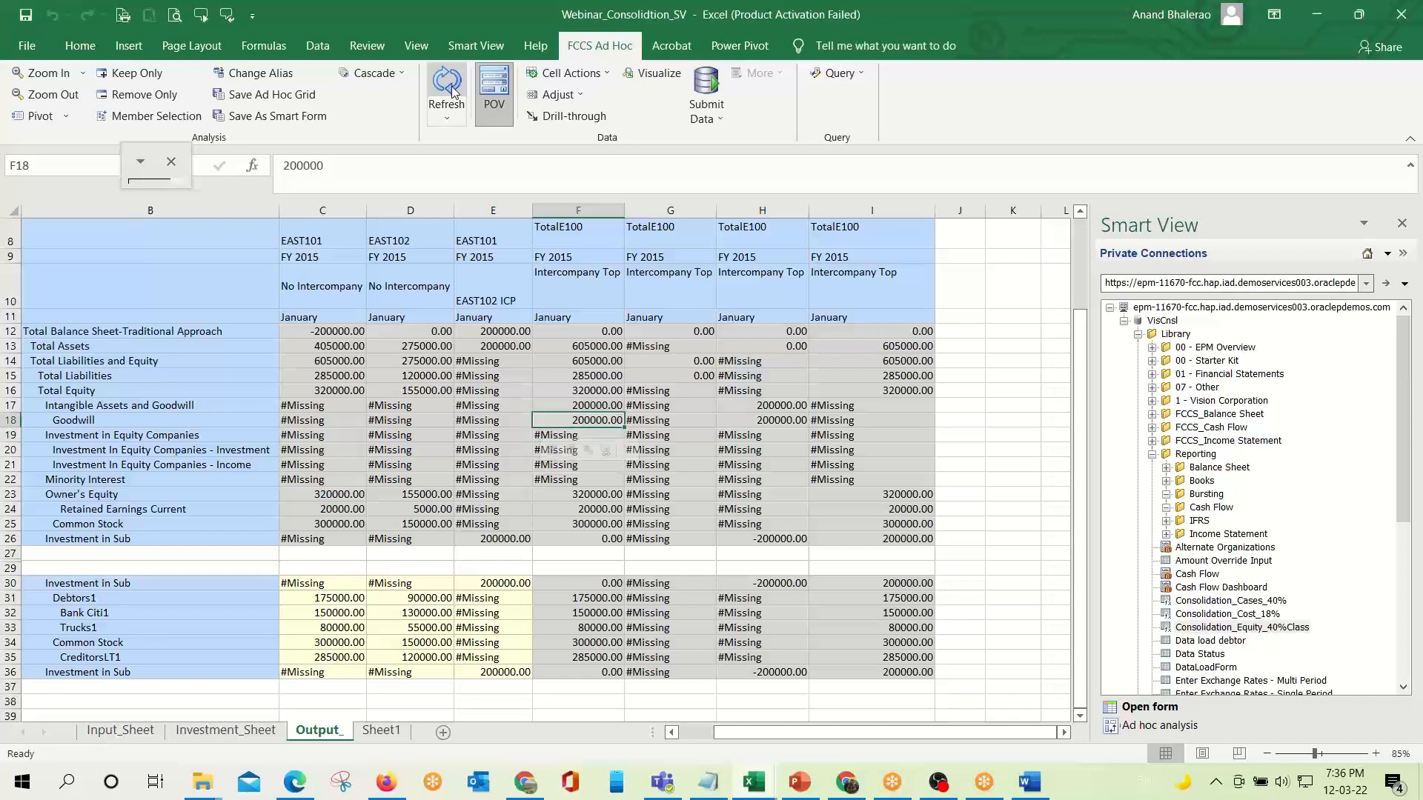
{"action": "key", "text": "Up"}
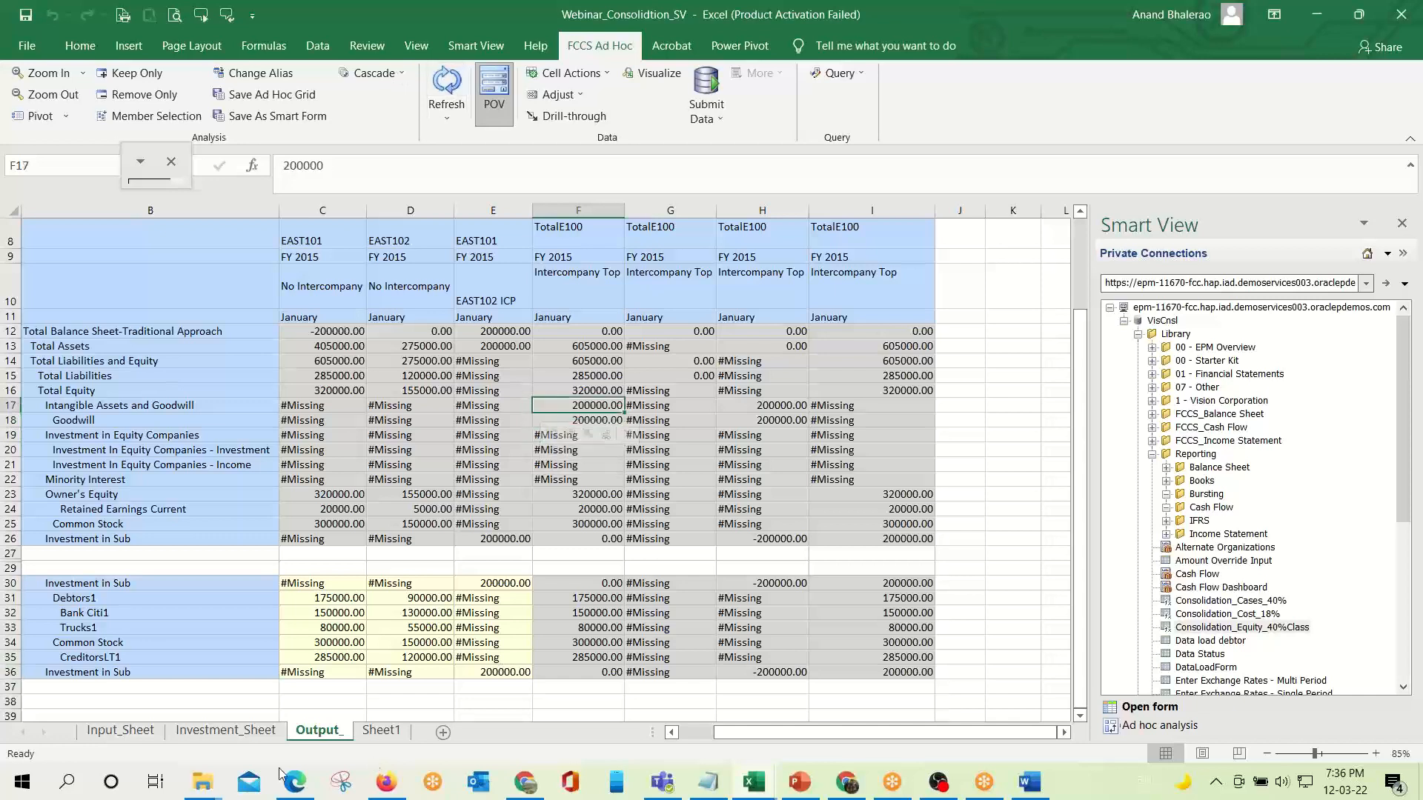
Enter 200000 for Investment in Sub on the Investment_Sheet and submit the data to the server.
{"action": "left_click", "coordinate": [222, 731]}
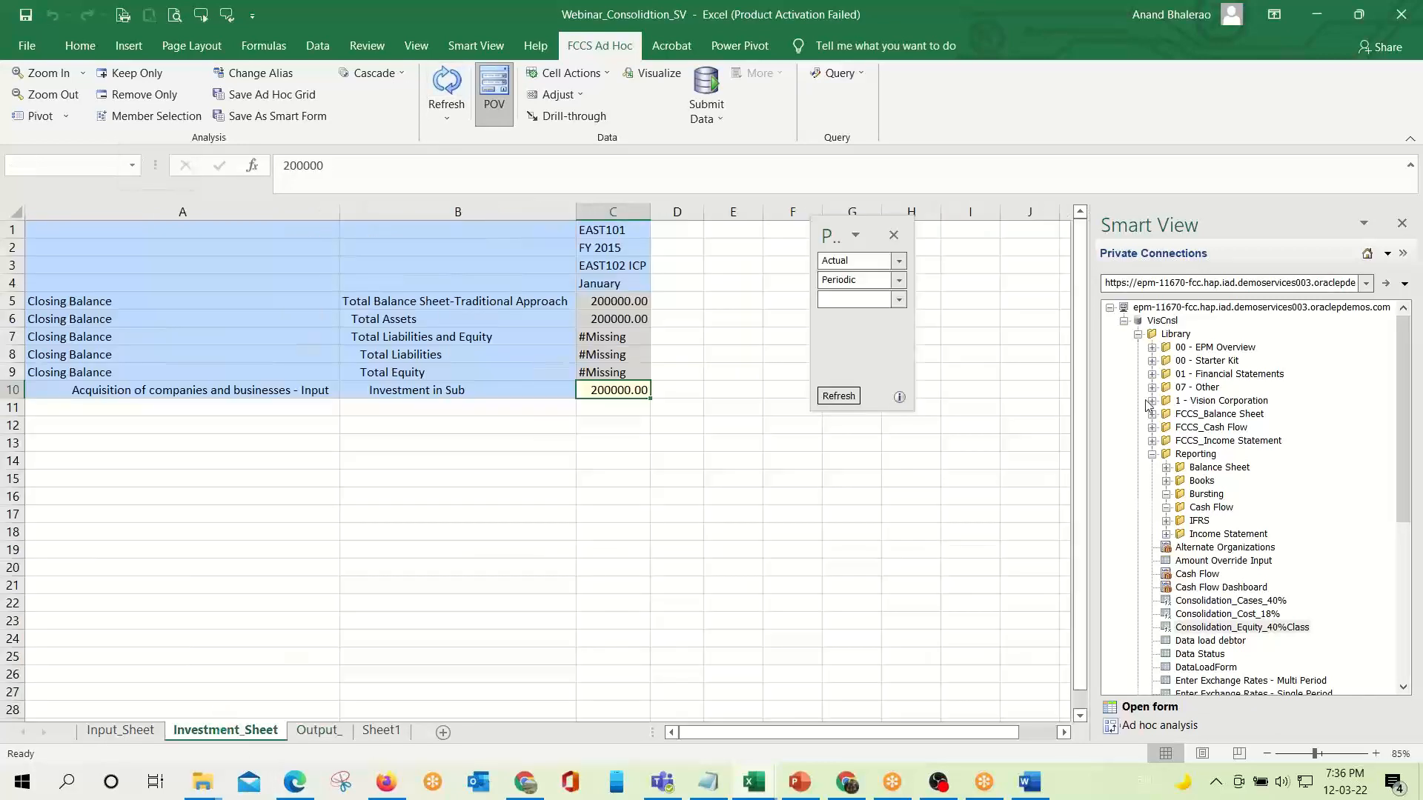
{"action": "type", "text": "2"}
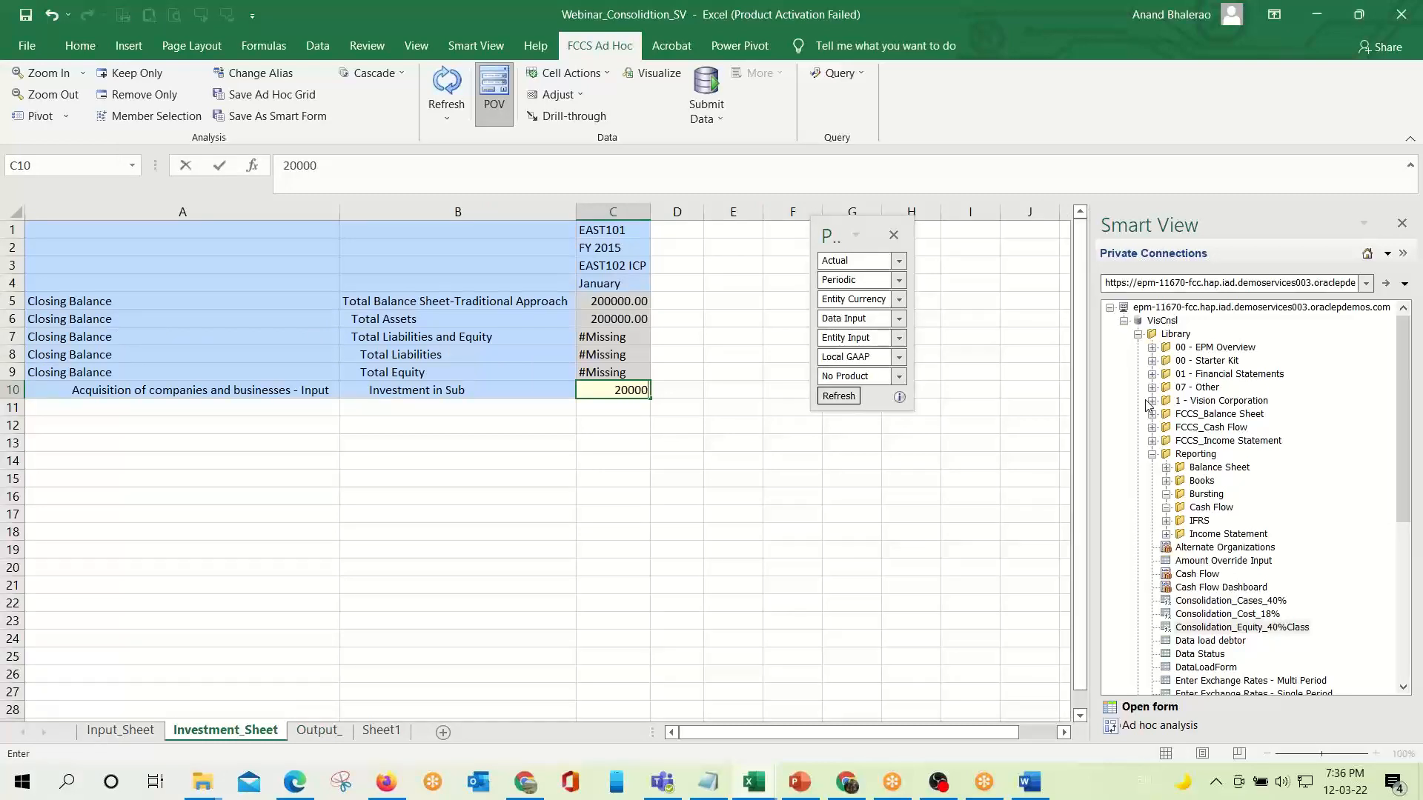
{"action": "key", "text": "Return"}
{"action": "key", "text": "Up"}
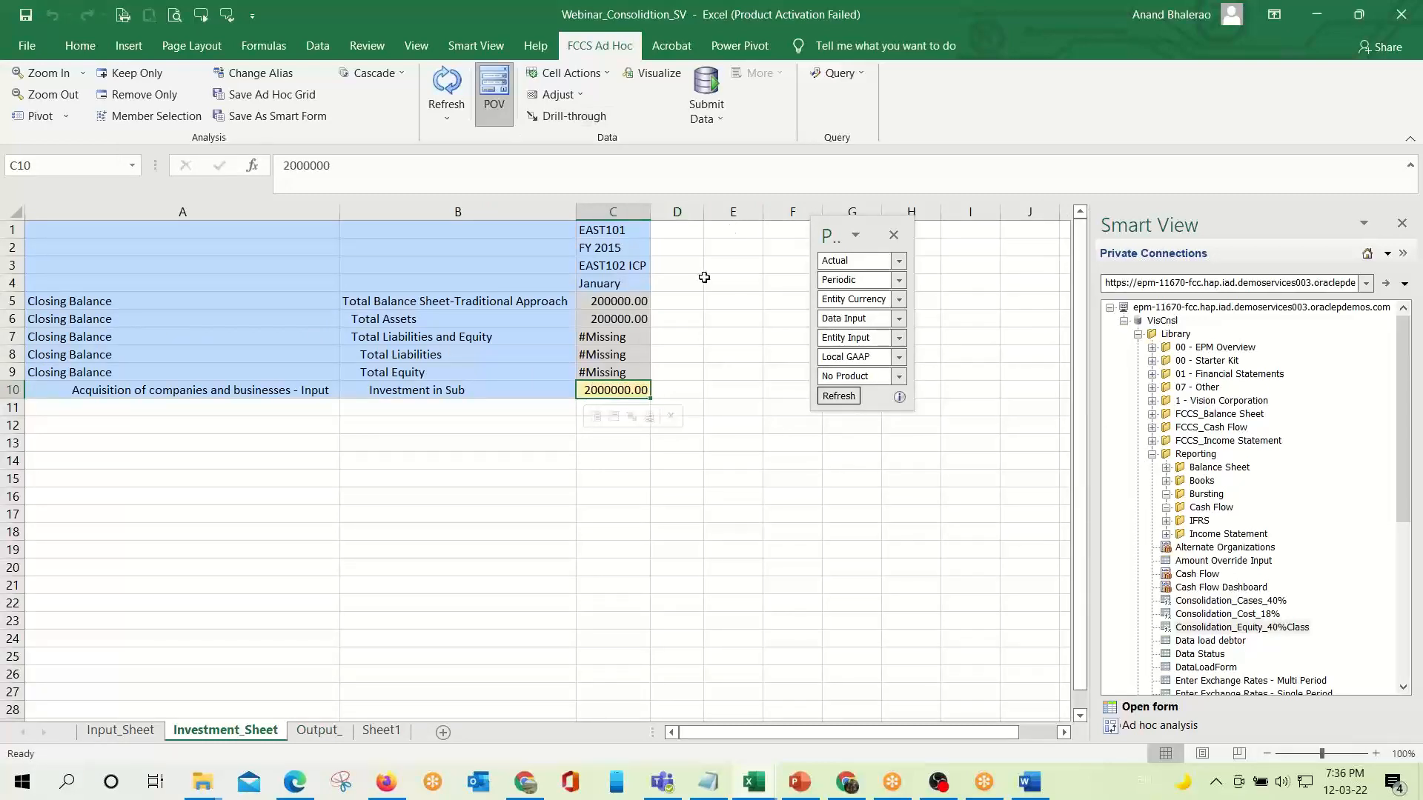
{"action": "key", "text": "F2"}
{"action": "key", "text": "Return"}
{"action": "key", "text": "Up"}
{"action": "left_click", "coordinate": [707, 85]}
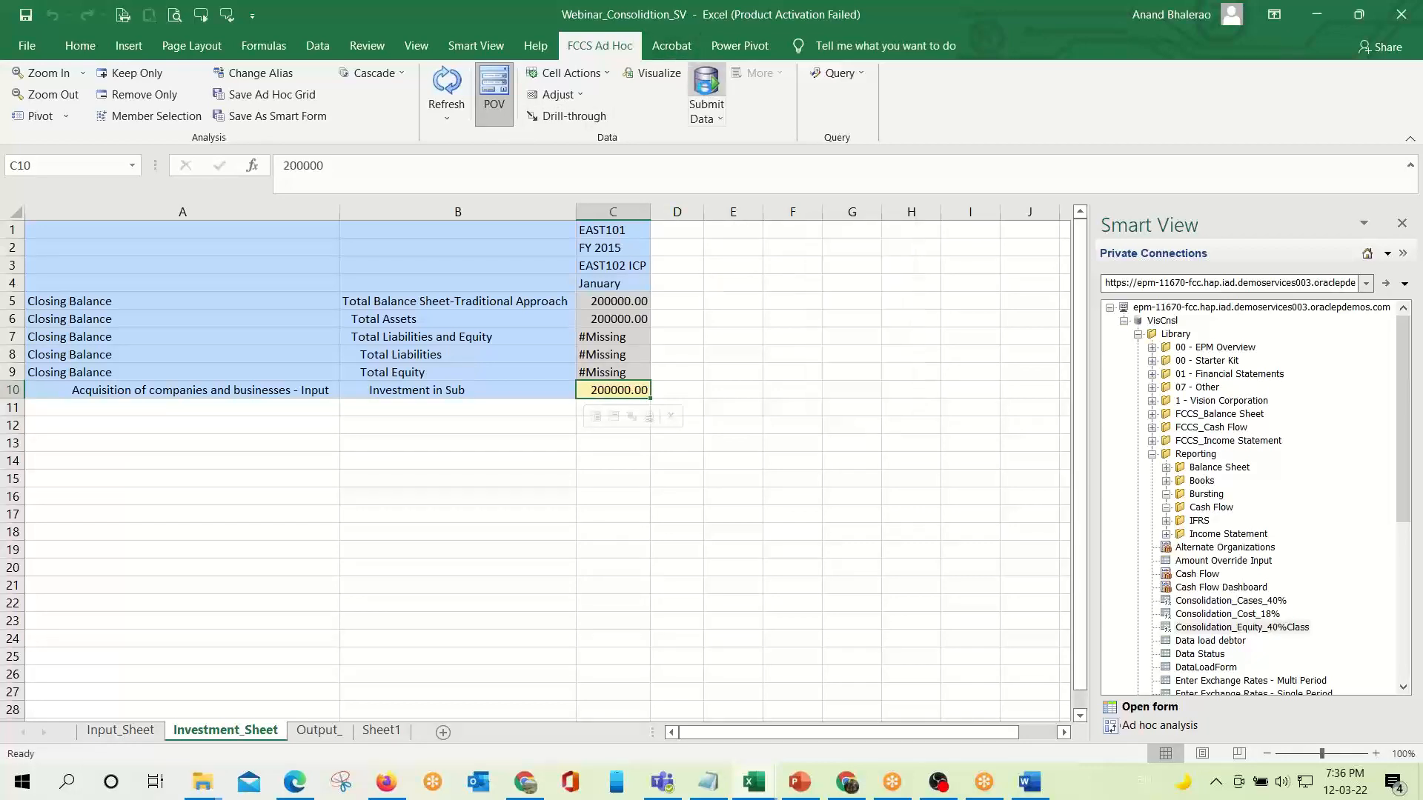
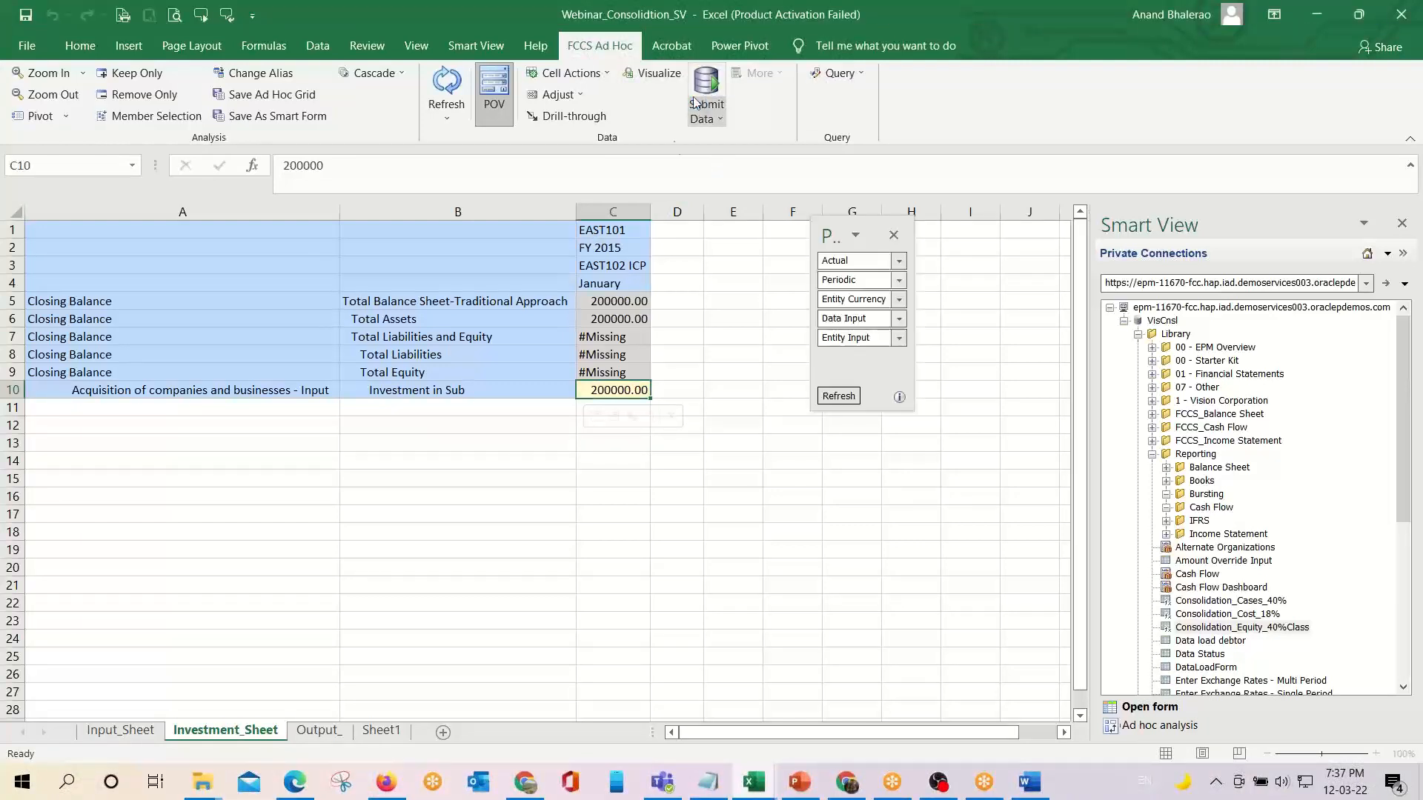
Compare the Input_Sheet's EAST101 and EAST102 balances with the asset totals and trade payables on the Cost_18% sheet of FCCS_Consolidation_Scenario_Class.
{"action": "left_click", "coordinate": [122, 730]}
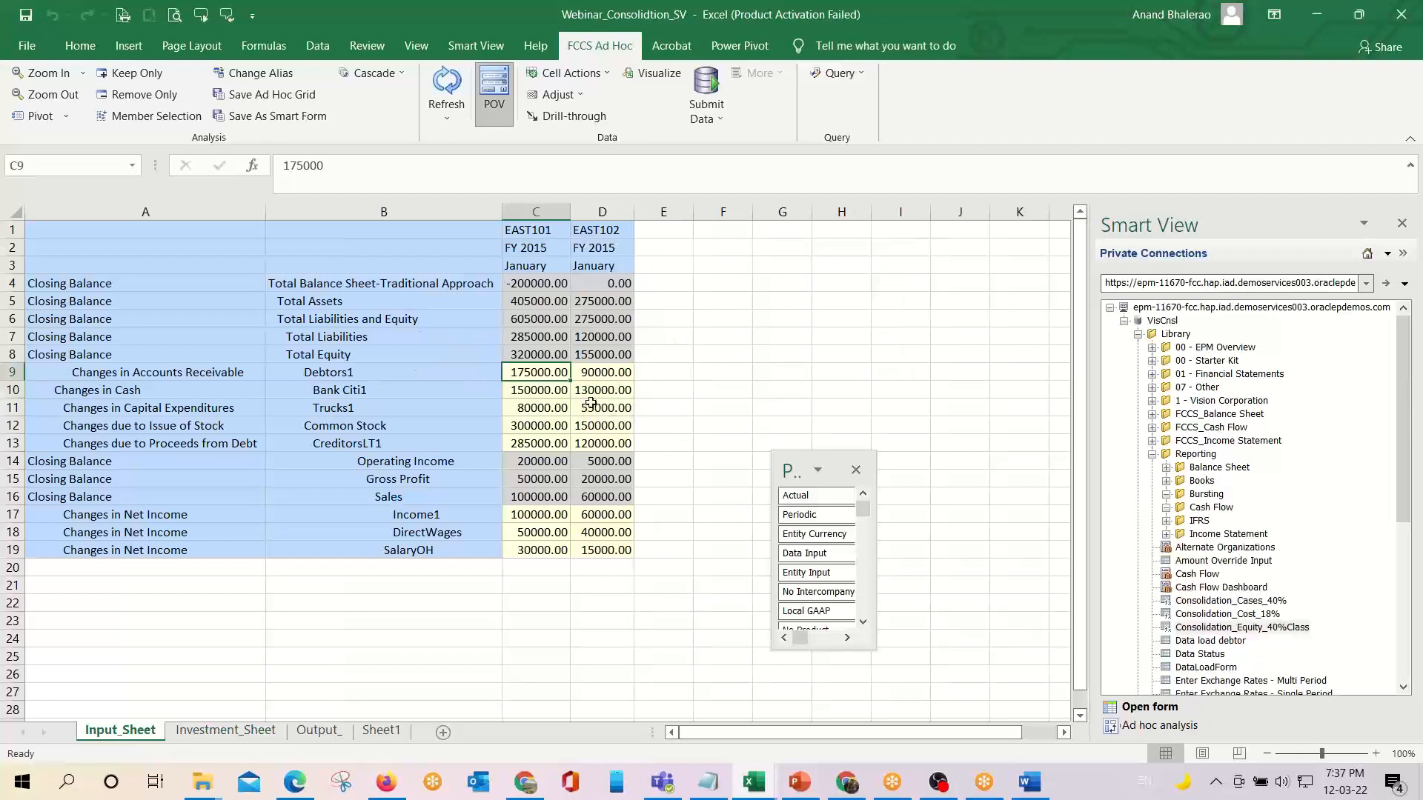
{"action": "key", "text": "alt+Tab"}
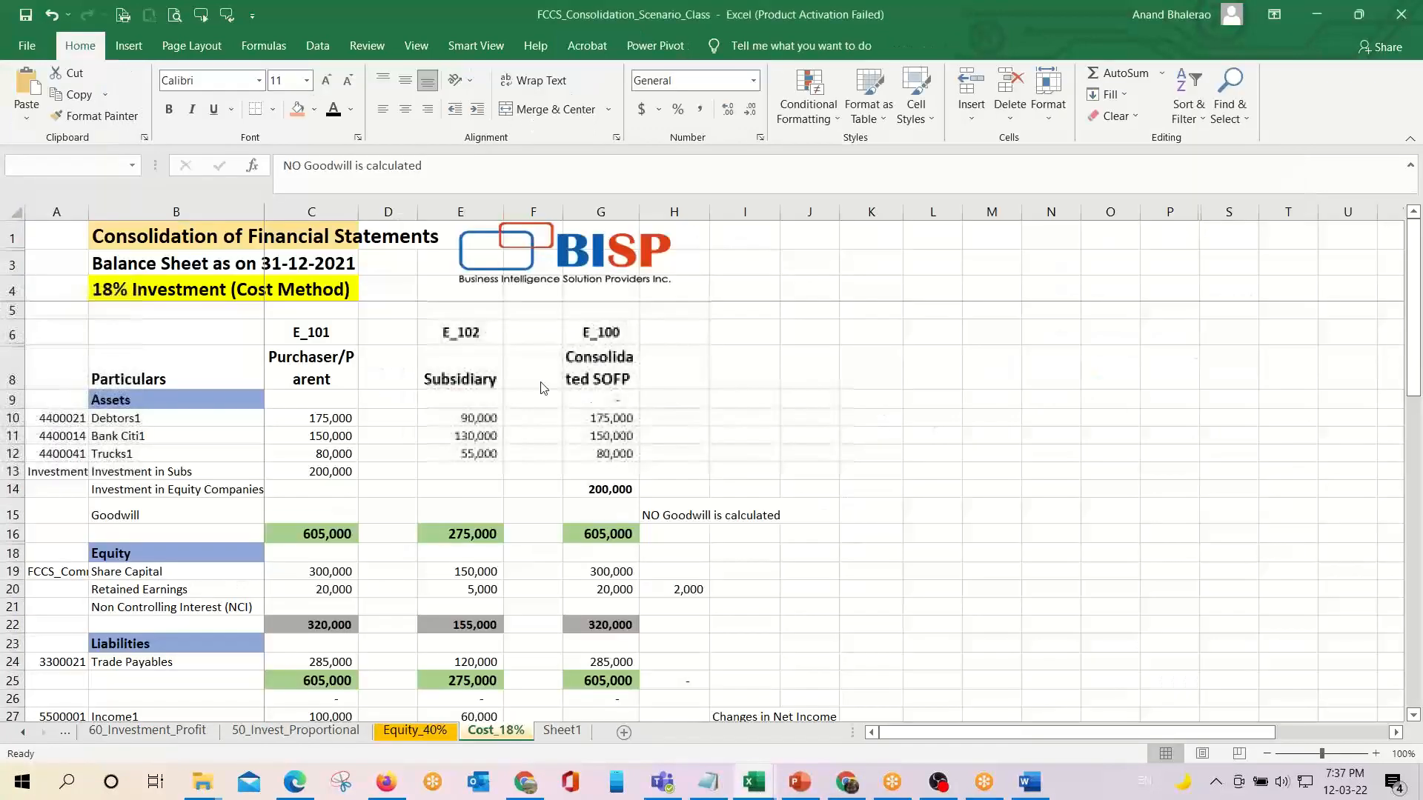
{"action": "left_click", "coordinate": [316, 537]}
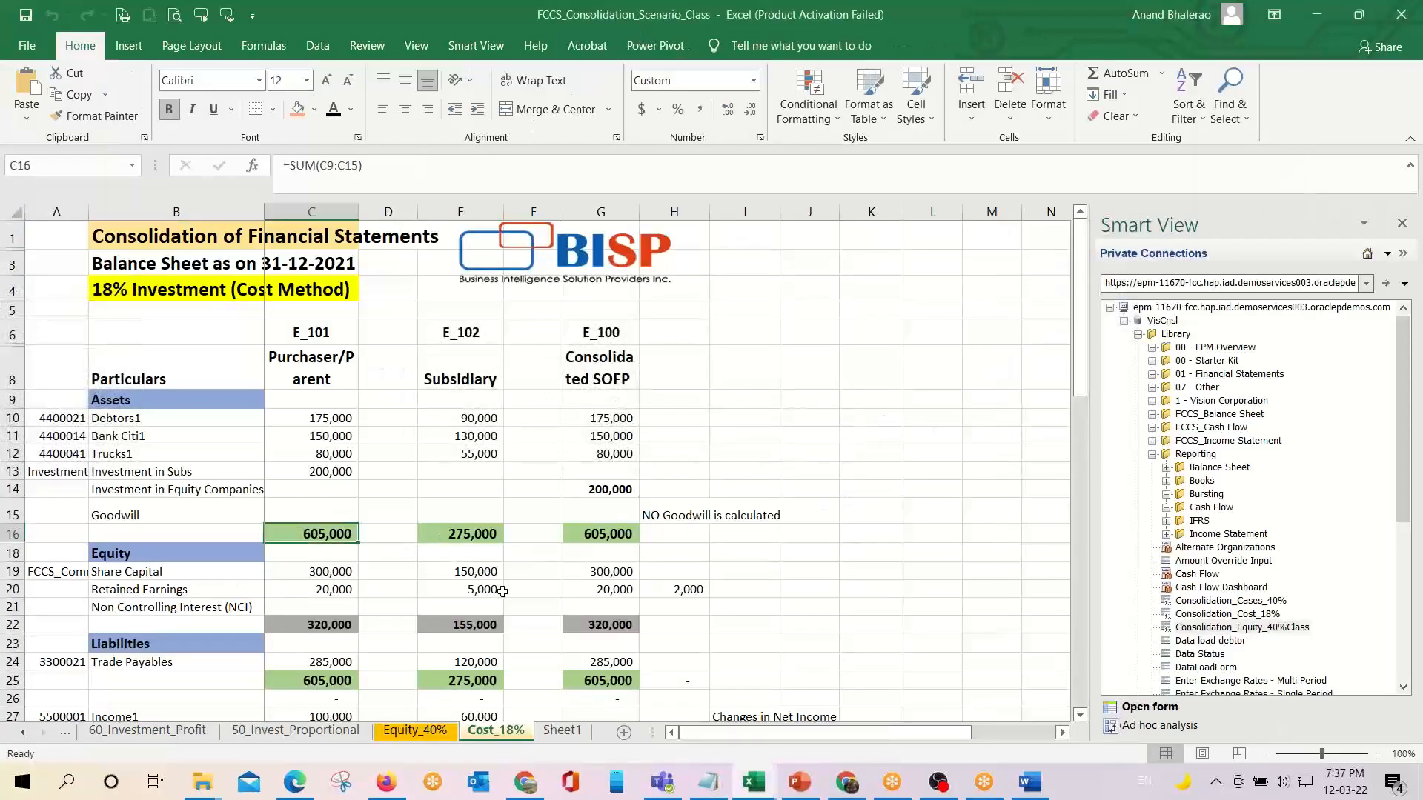
{"action": "key", "text": "alt+Tab"}
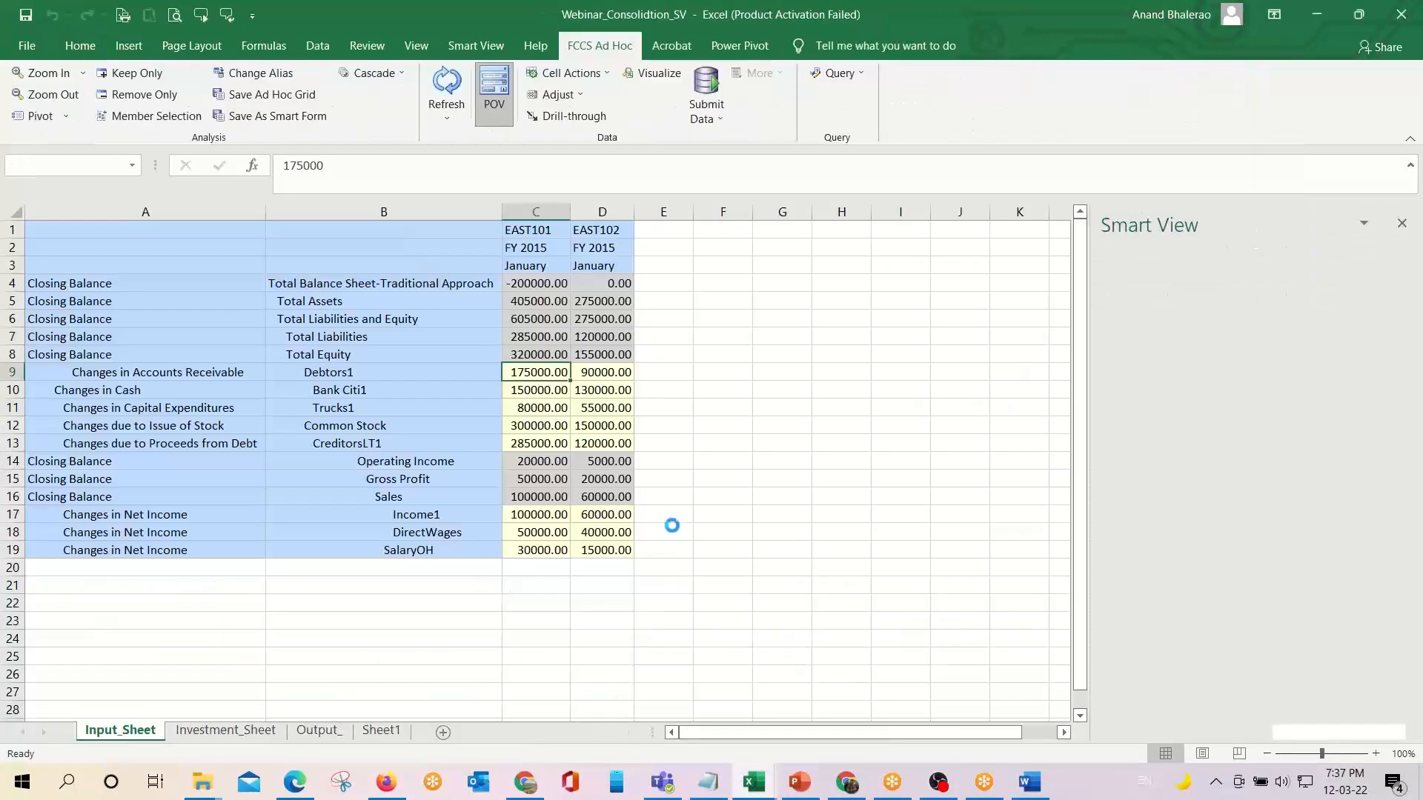
{"action": "left_click", "coordinate": [536, 463]}
{"action": "left_click", "coordinate": [529, 338]}
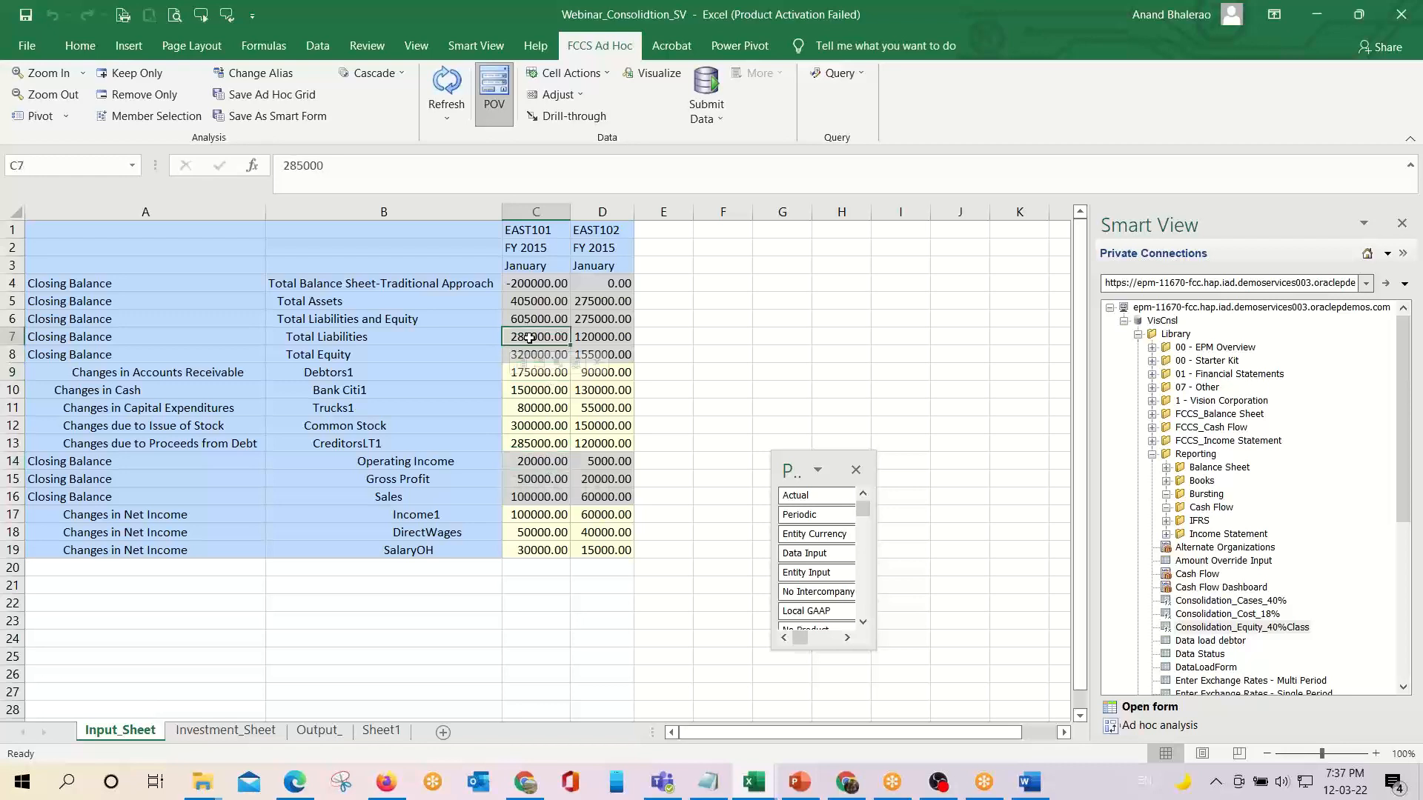
{"action": "key", "text": "alt+Tab"}
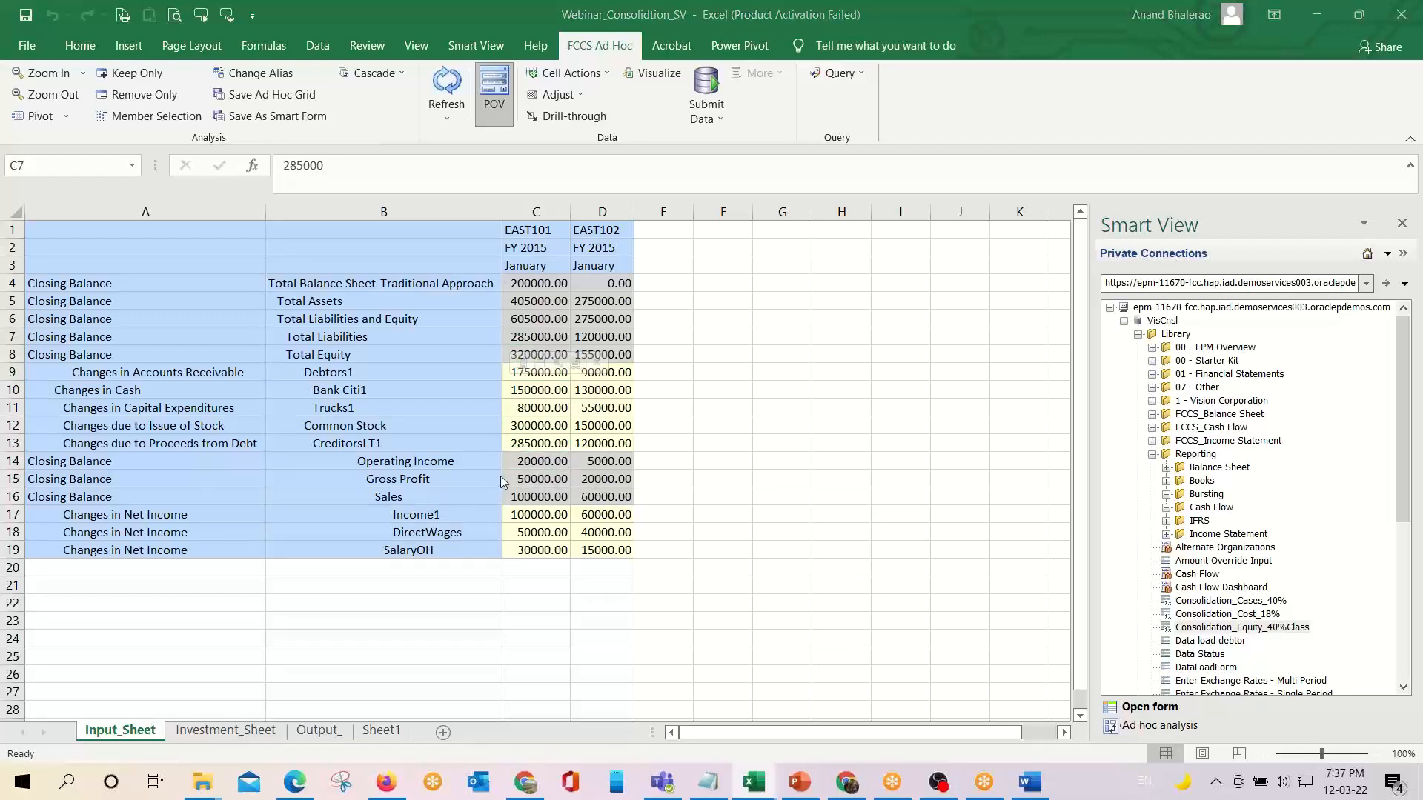
{"action": "key", "text": "alt+Tab"}
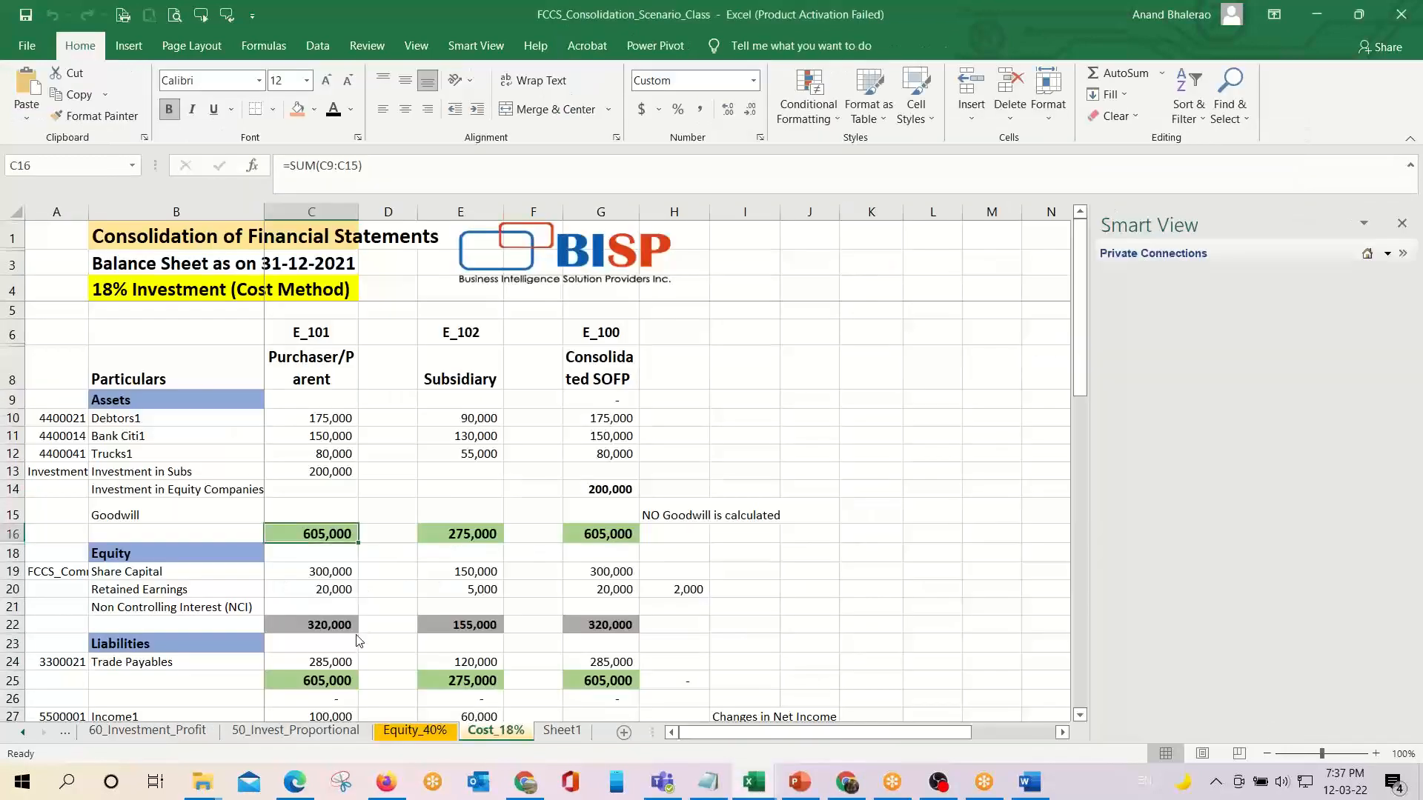
{"action": "left_click", "coordinate": [461, 665]}
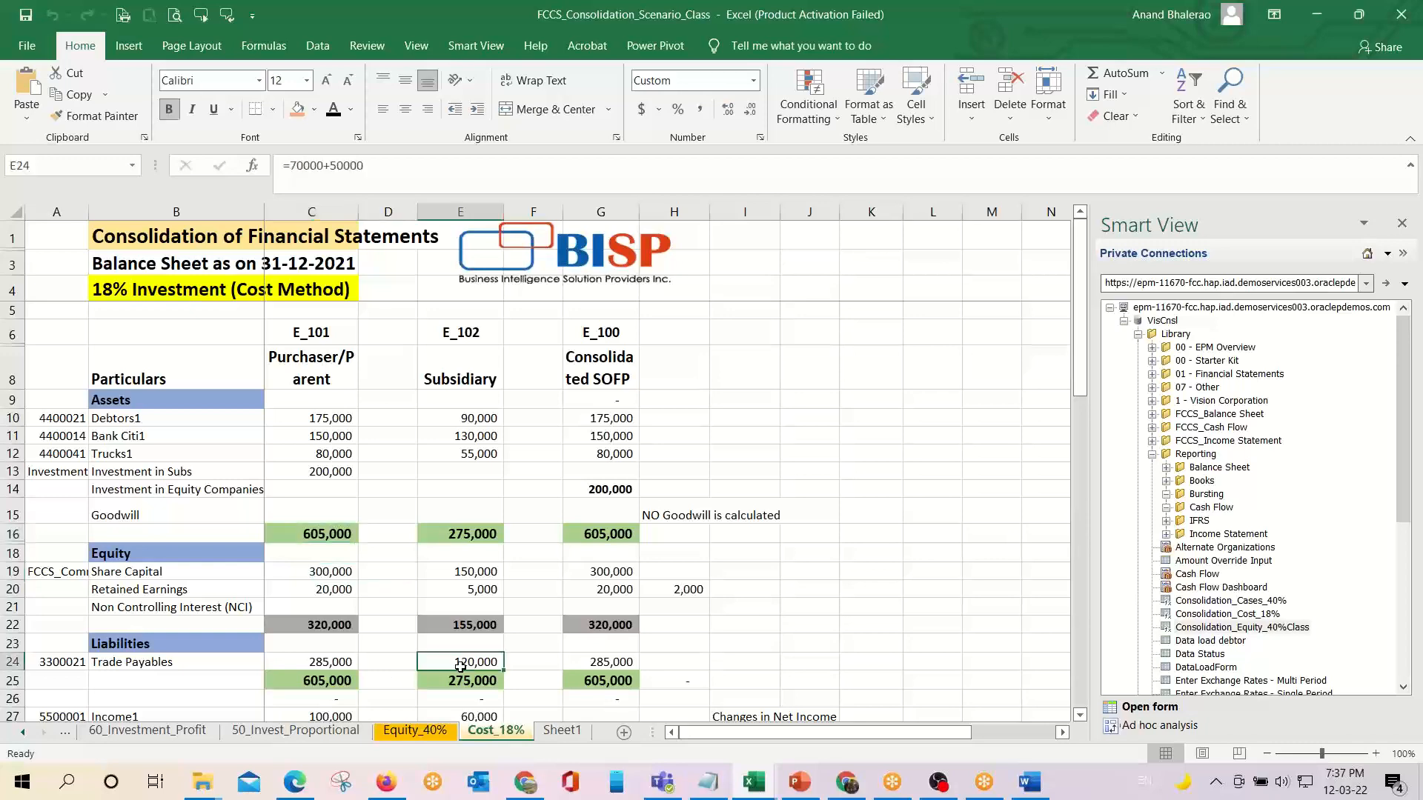
{"action": "key", "text": "alt+Tab"}
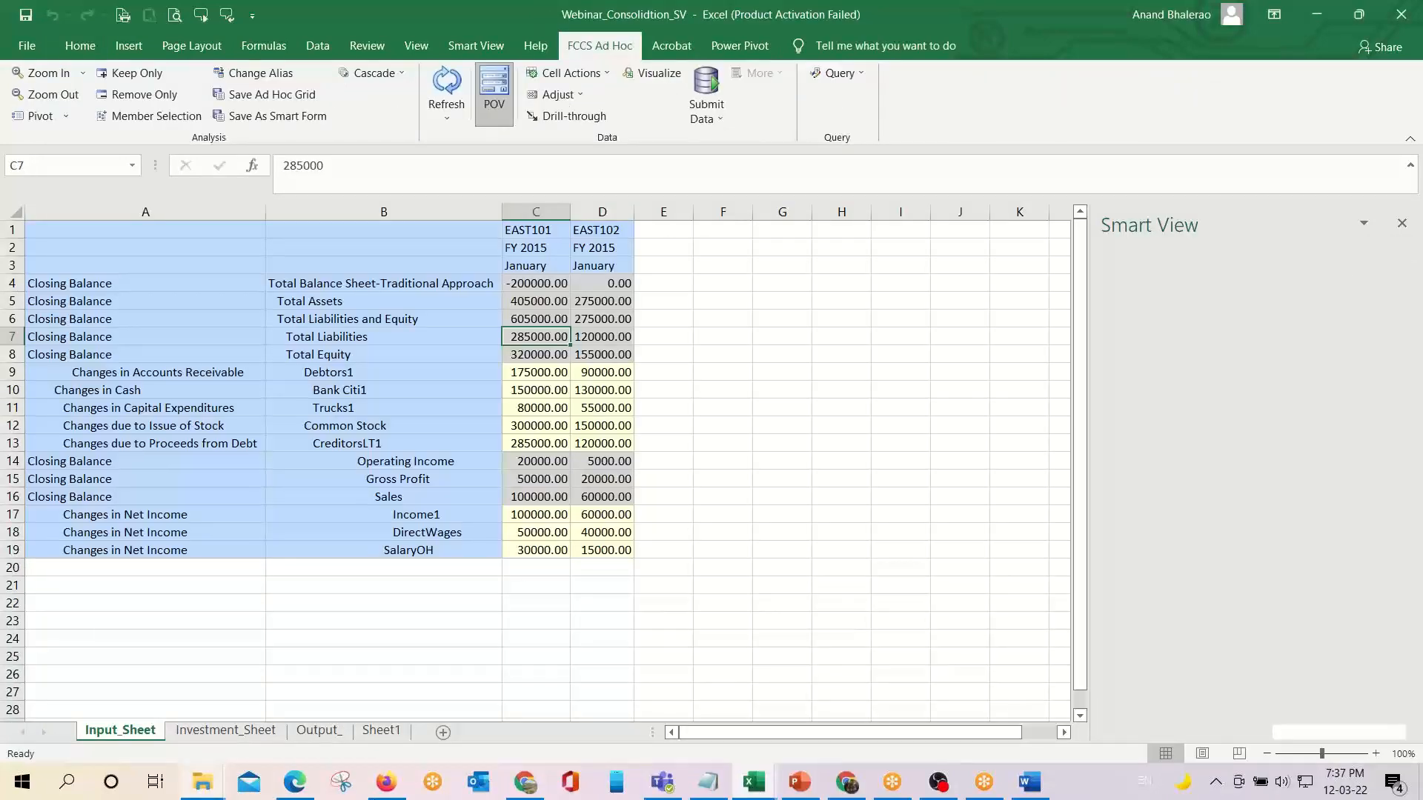
Switch to Oracle Financial Consolidation and Close in Firefox and open the application's Manage Ownership page.
{"action": "key", "text": "alt+Tab"}
{"action": "key", "text": "alt+Tab"}
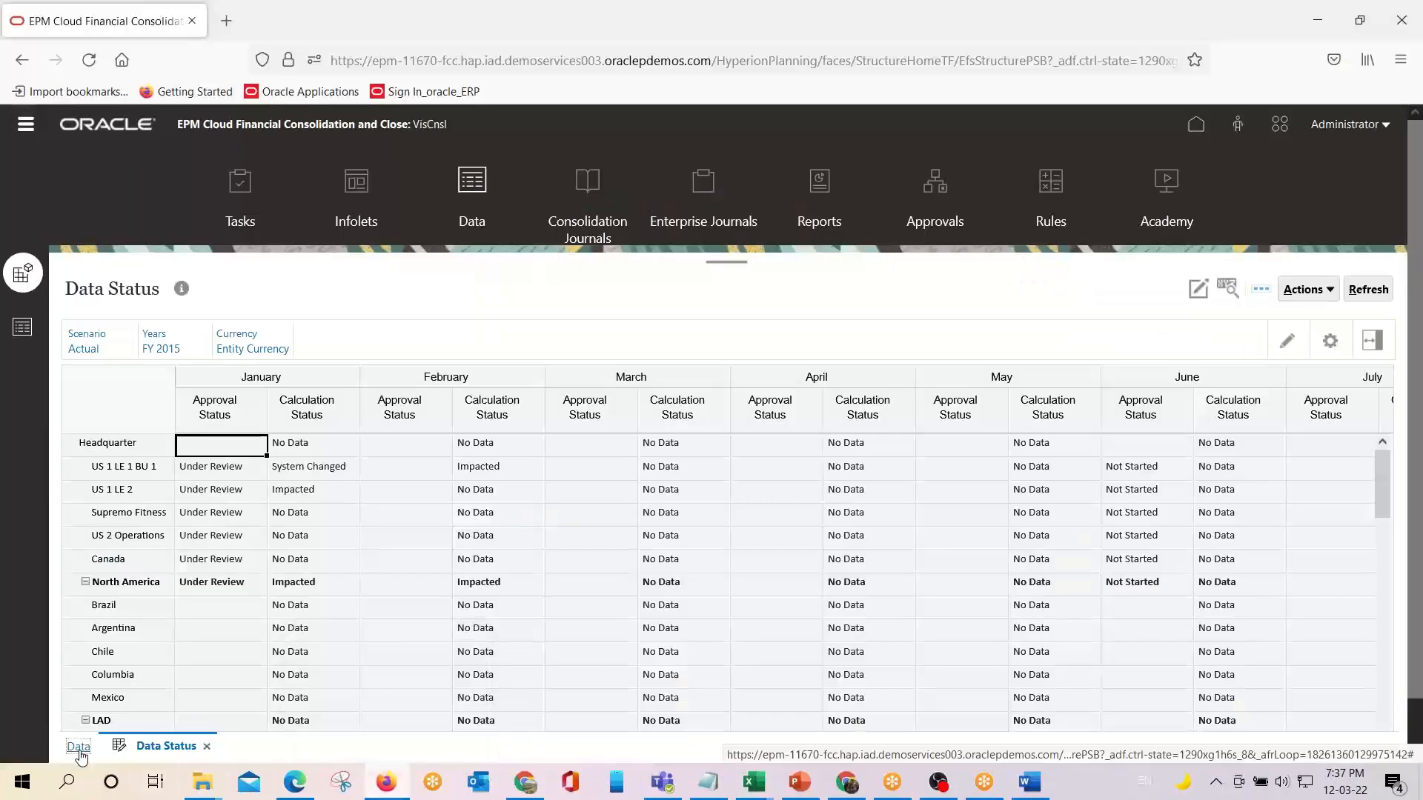
{"action": "left_click", "coordinate": [1196, 124]}
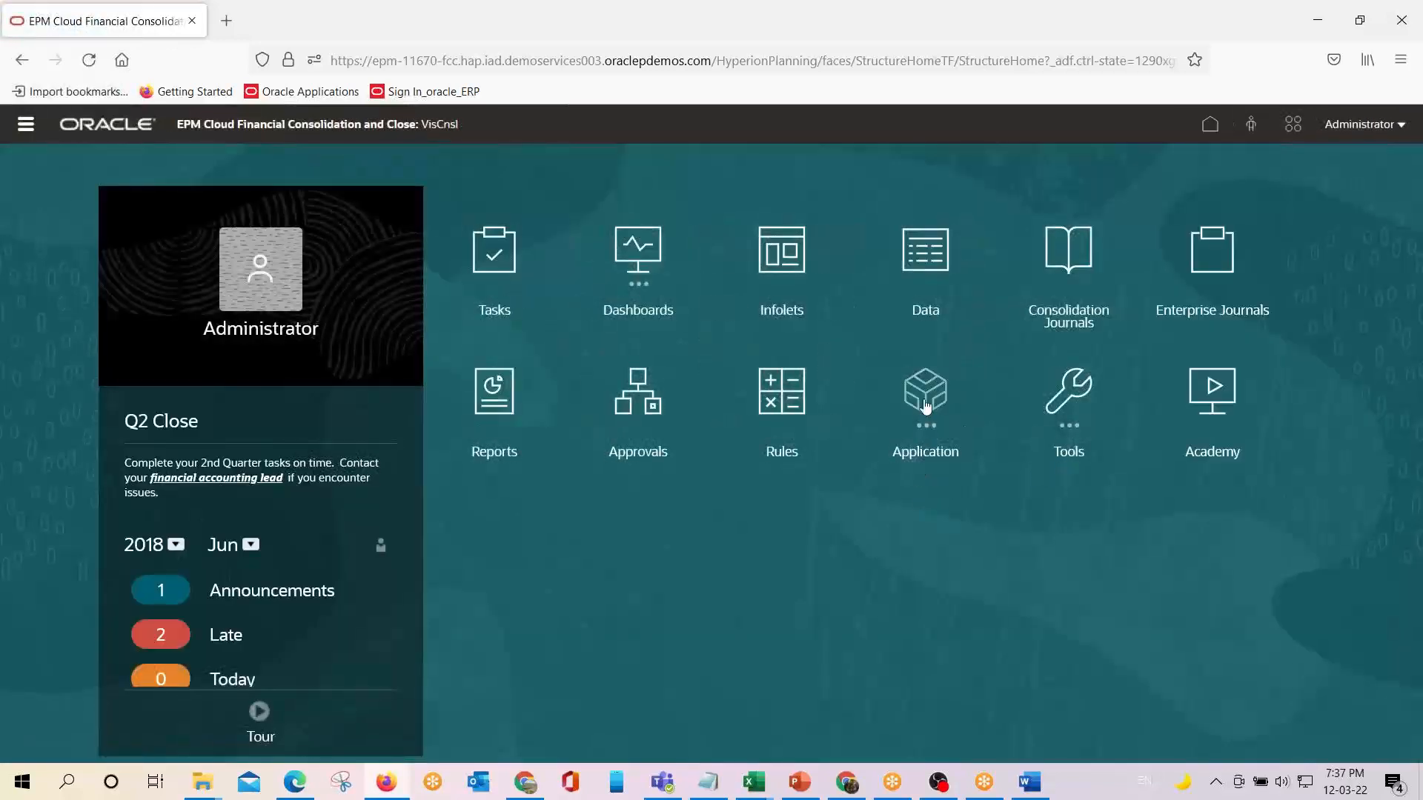
{"action": "left_click", "coordinate": [926, 407]}
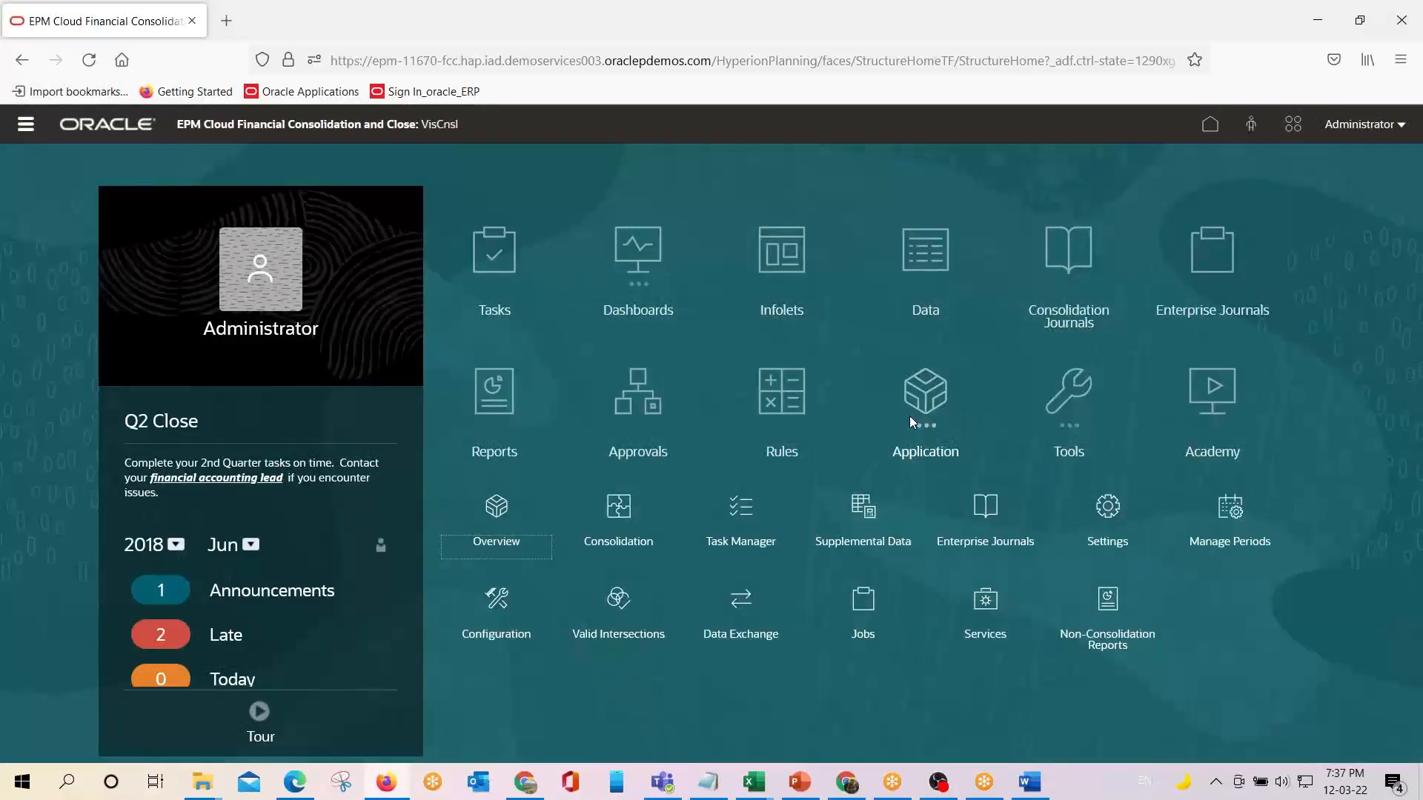
{"action": "left_click", "coordinate": [621, 507]}
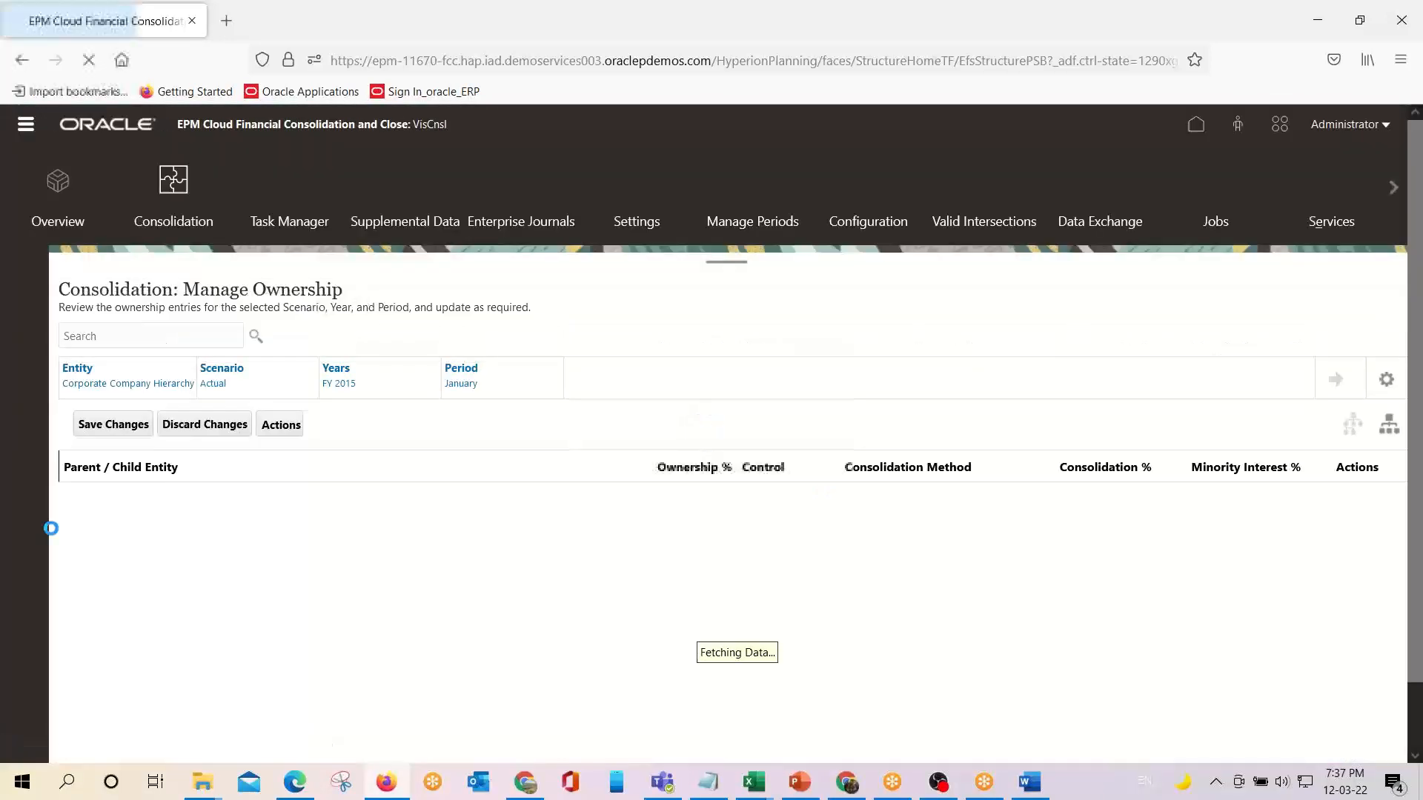
Set the ownership of EAST102 under TotalE100 to 18% and save the ownership changes.
{"action": "scroll", "coordinate": [220, 571], "scroll_direction": "down", "scroll_amount": 10}
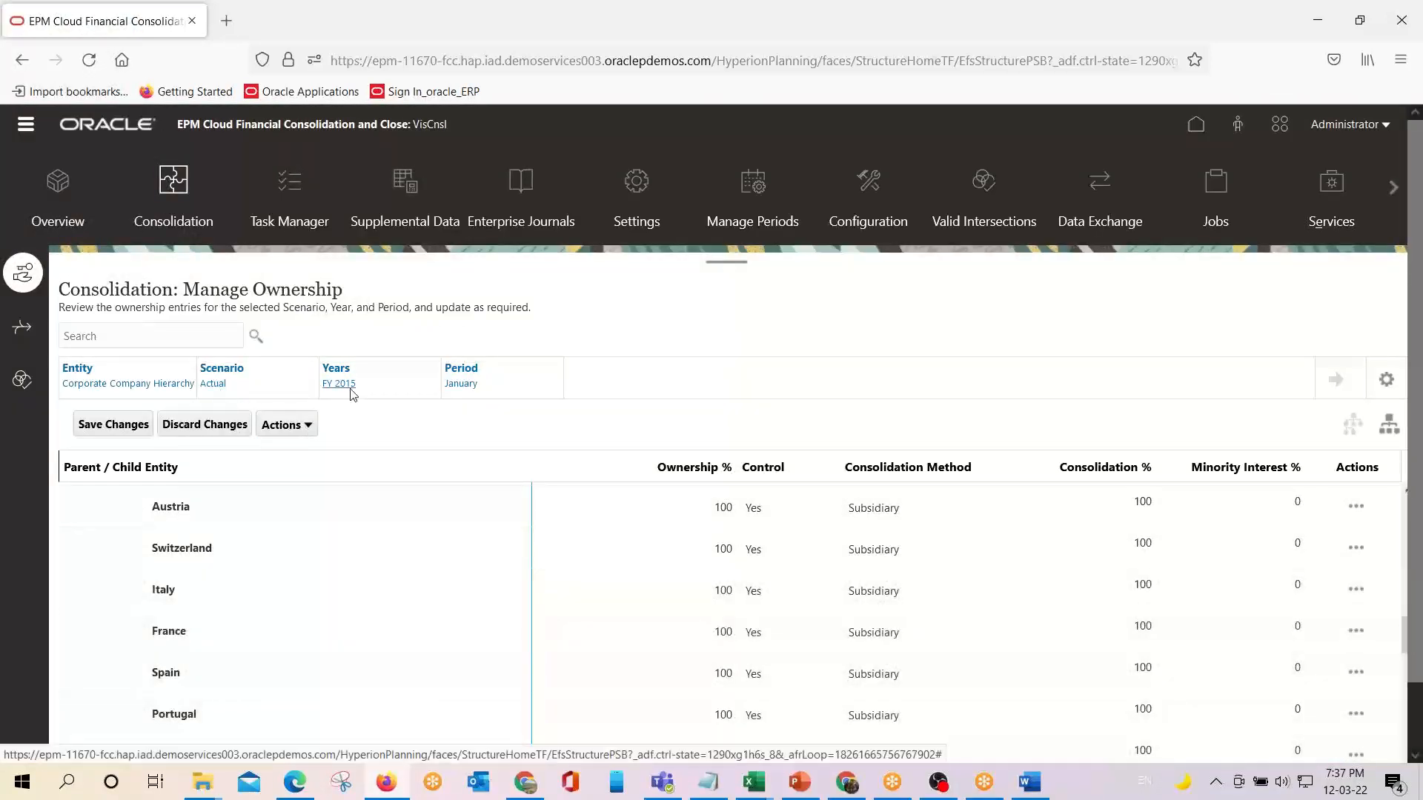
{"action": "scroll", "coordinate": [308, 597], "scroll_direction": "down", "scroll_amount": 5}
{"action": "scroll", "coordinate": [310, 600], "scroll_direction": "down", "scroll_amount": 5}
{"action": "double_click", "coordinate": [708, 637]}
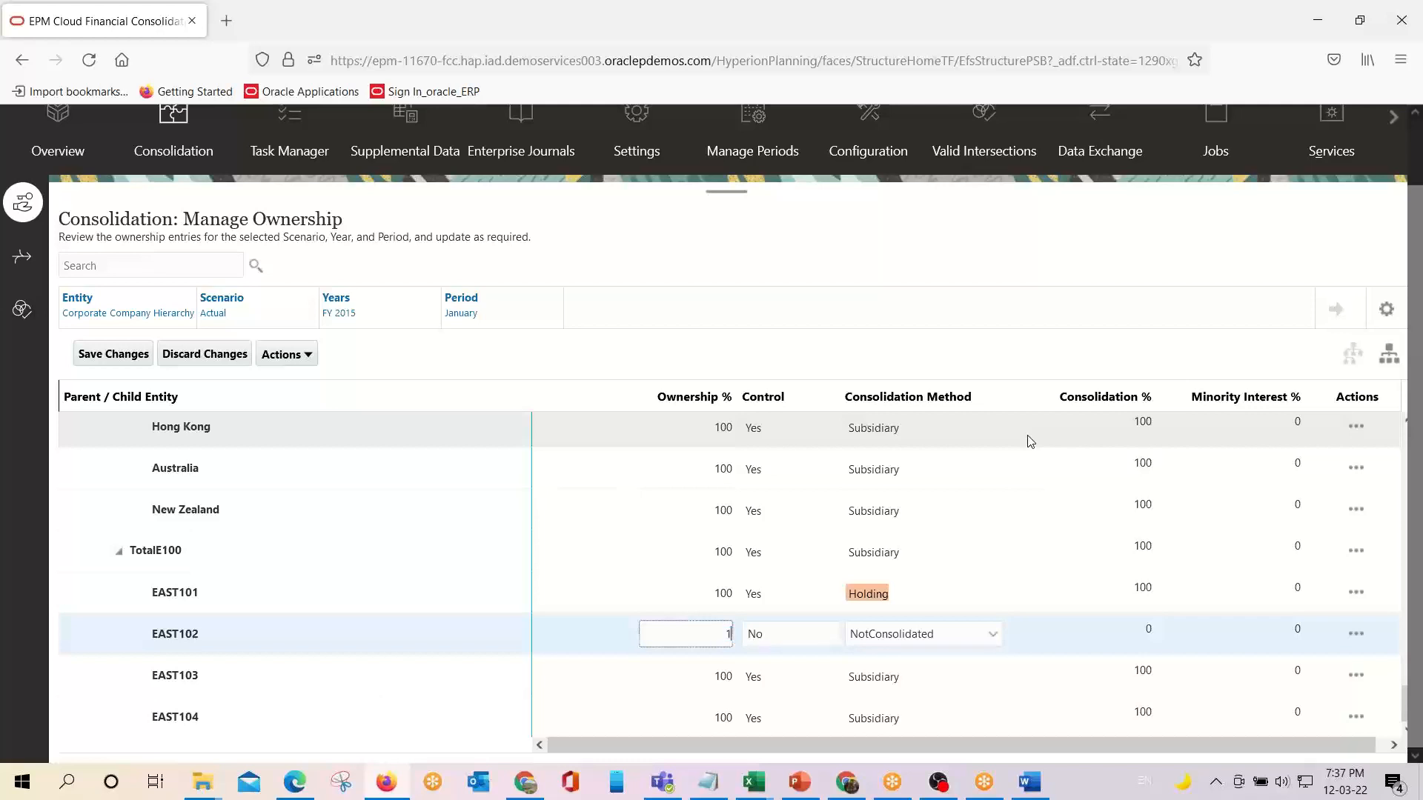
{"action": "key", "text": "Return"}
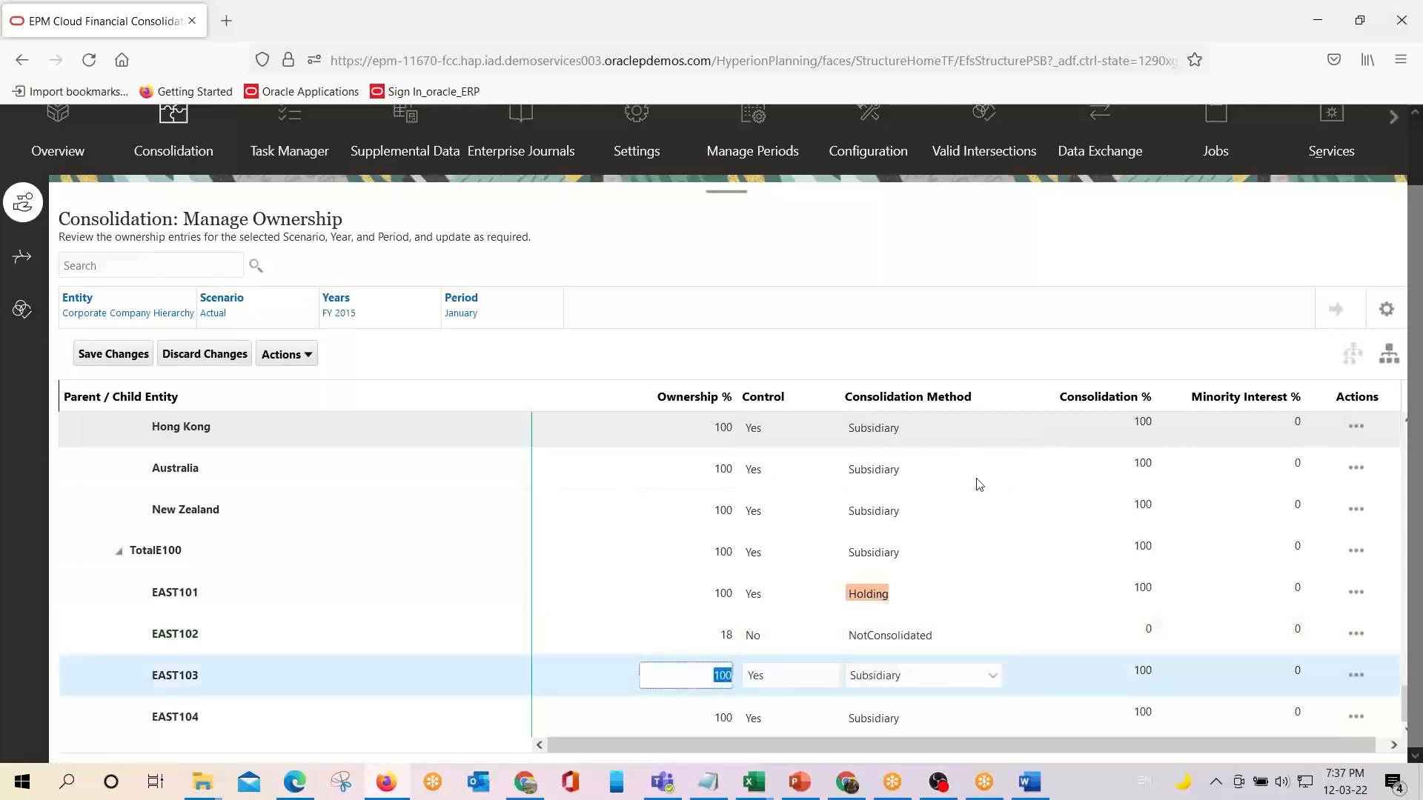
{"action": "left_click", "coordinate": [717, 639]}
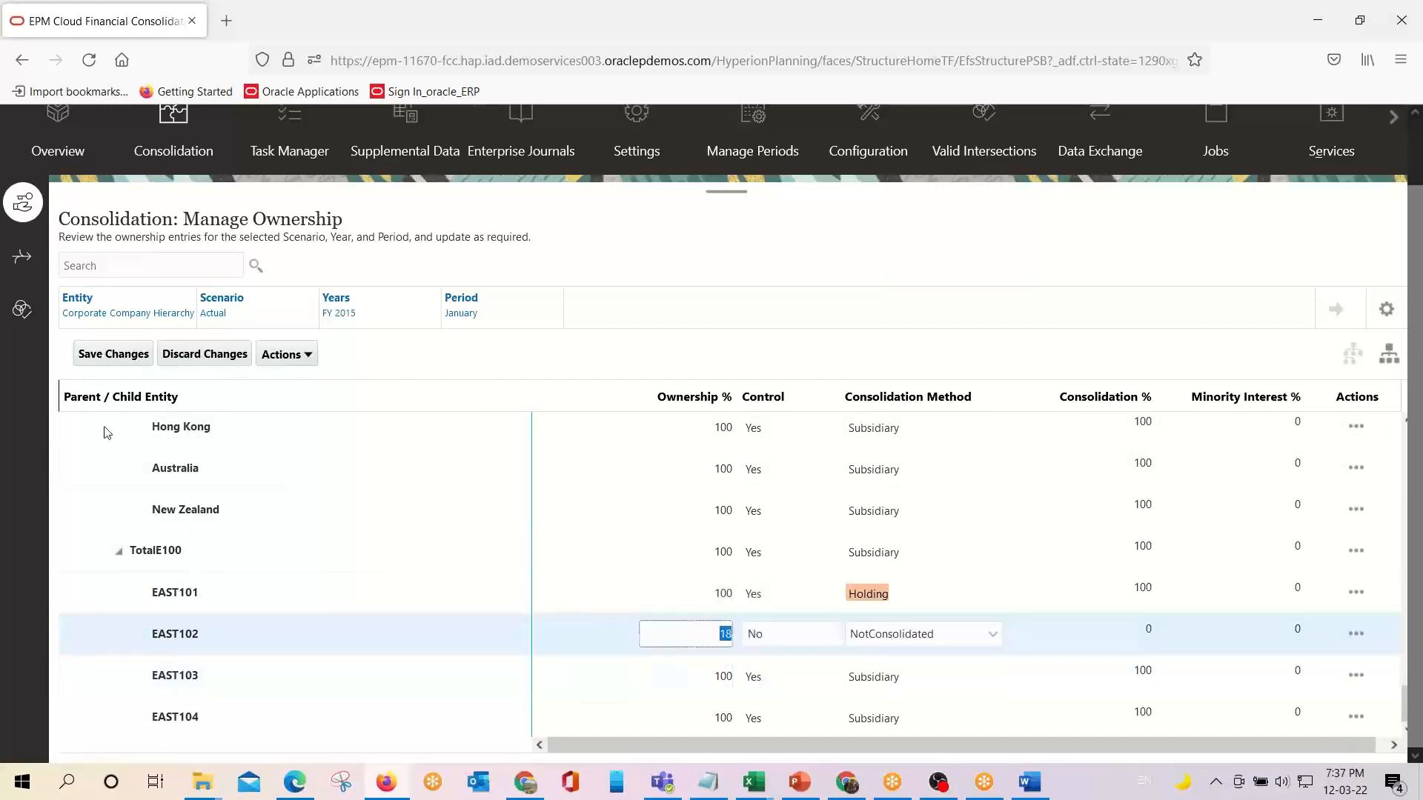
{"action": "left_click", "coordinate": [101, 358]}
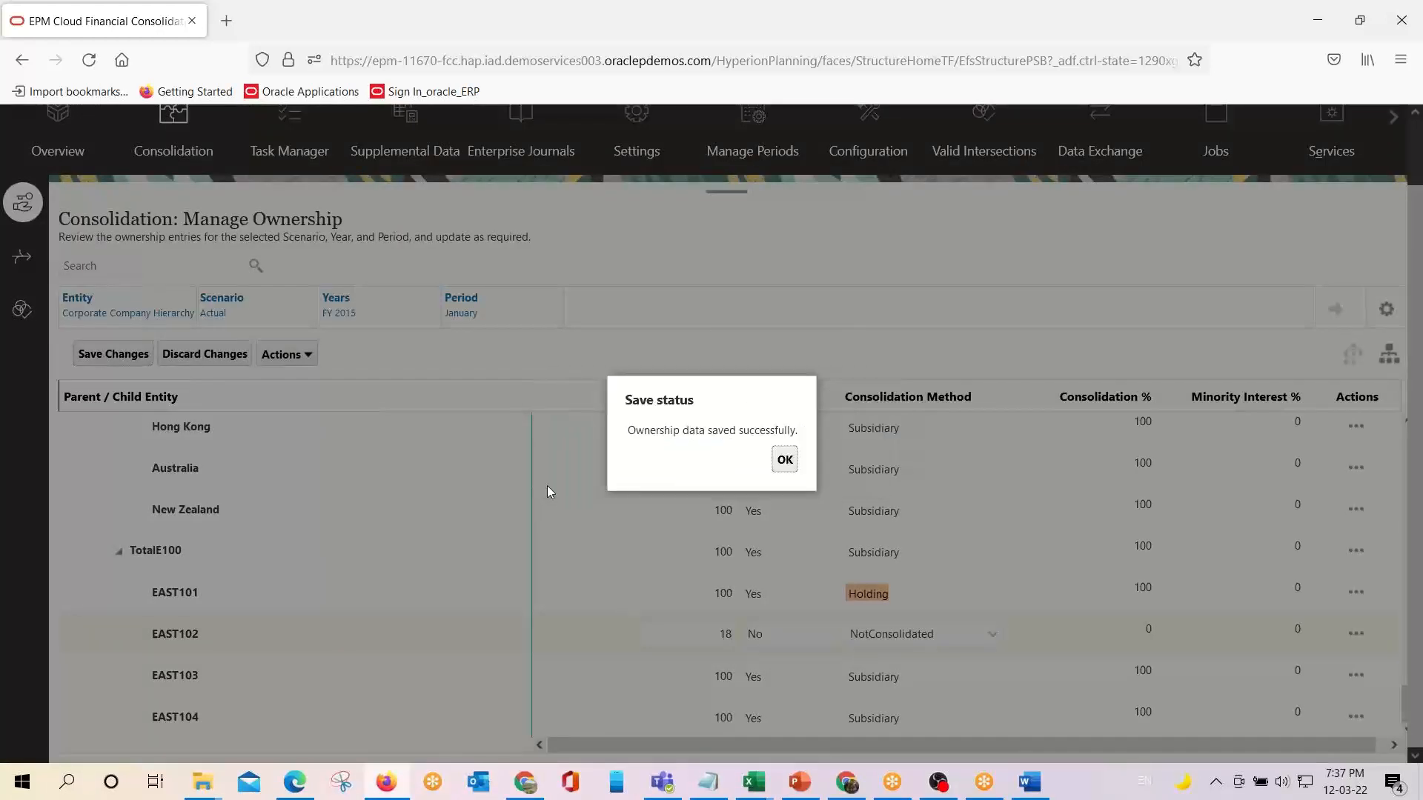
{"action": "left_click", "coordinate": [784, 461]}
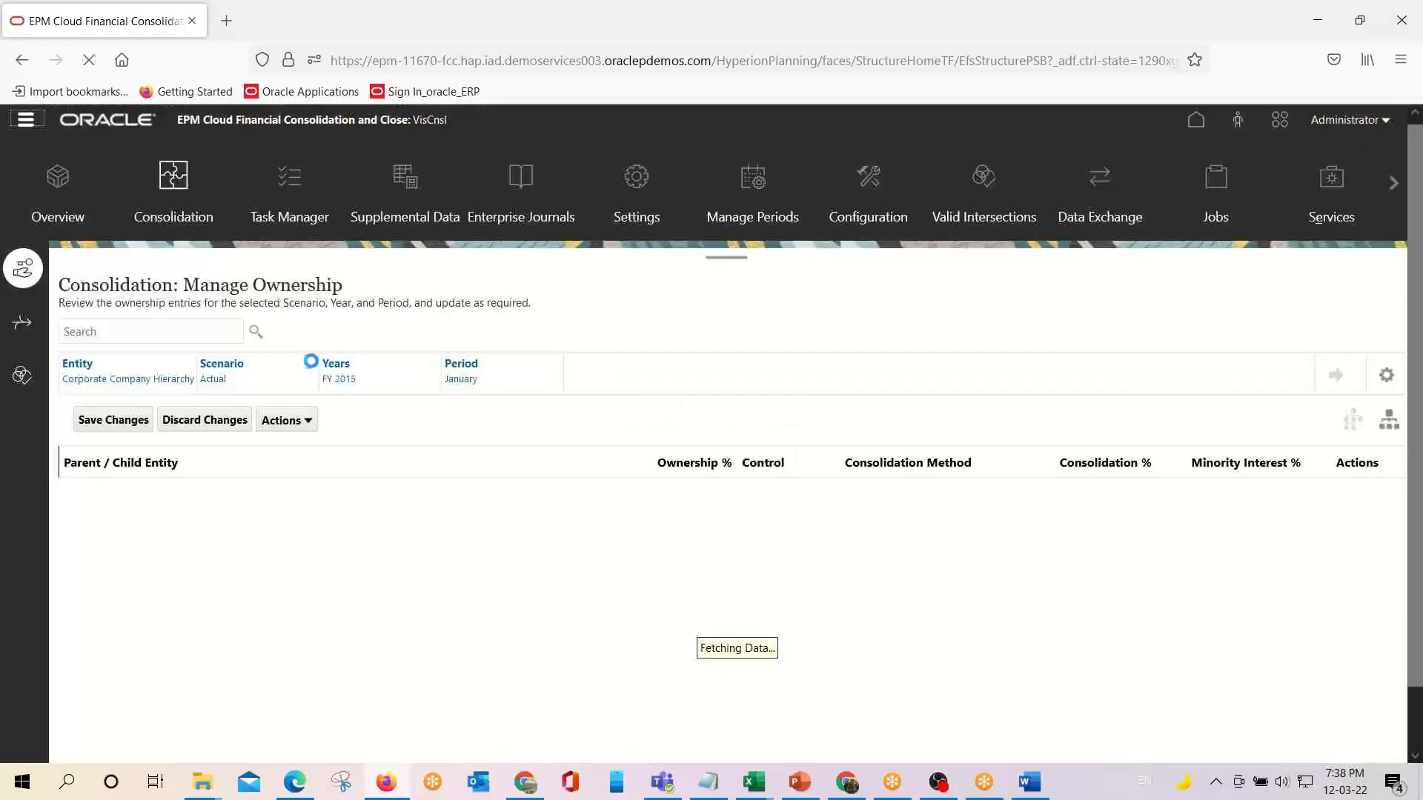
Recompute the ownership data for scenario Actual, year FY 2015, starting from January.
{"action": "left_click", "coordinate": [310, 423]}
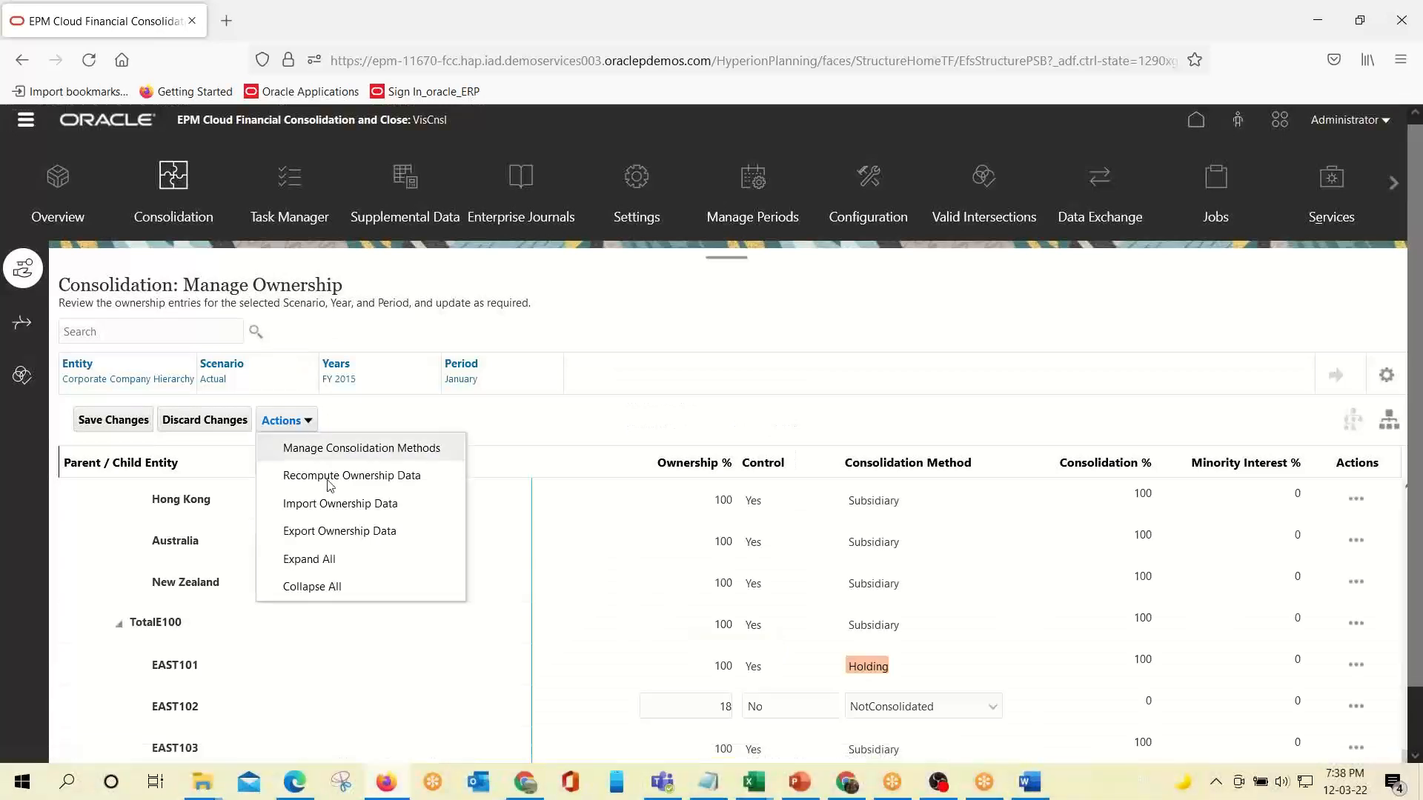
{"action": "left_click", "coordinate": [348, 476]}
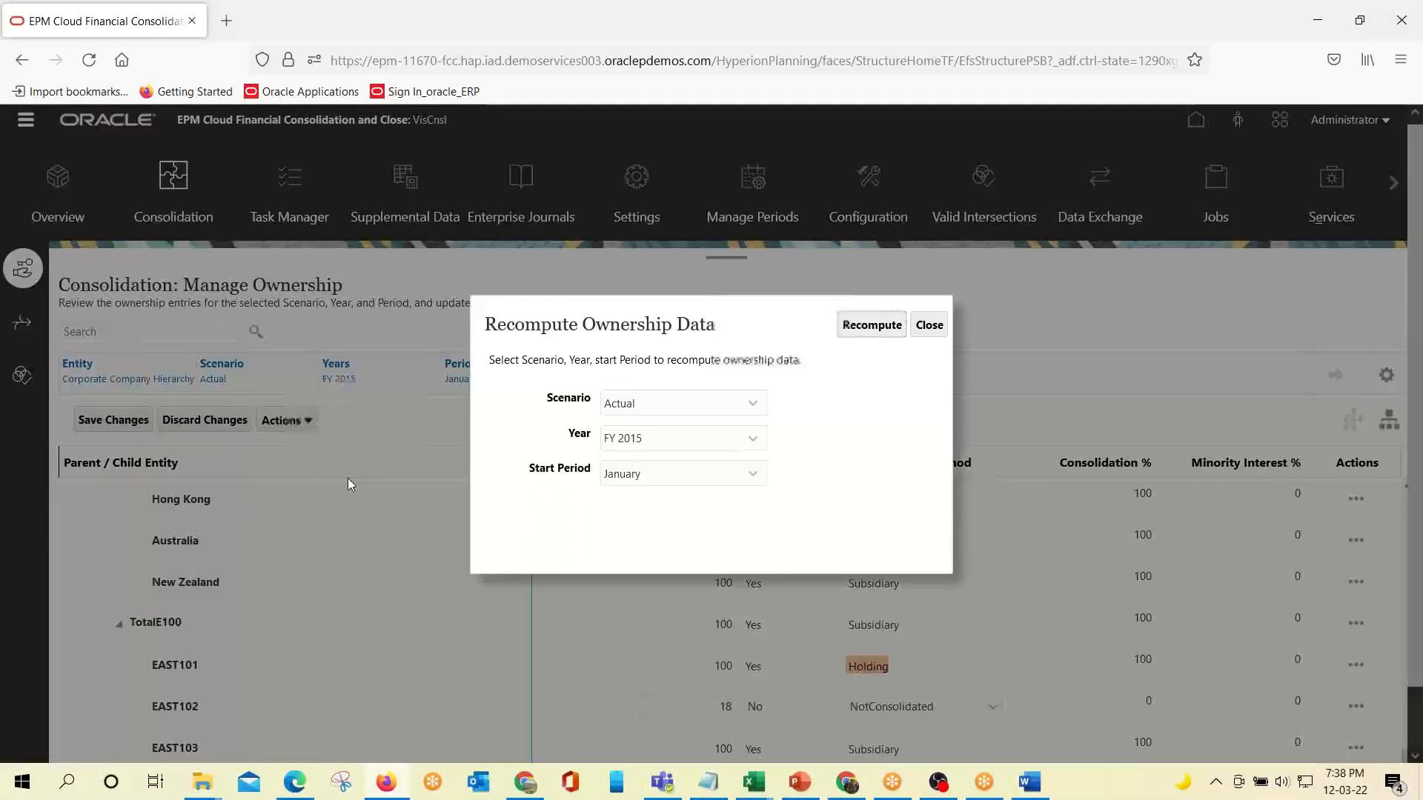
{"action": "left_click", "coordinate": [859, 326]}
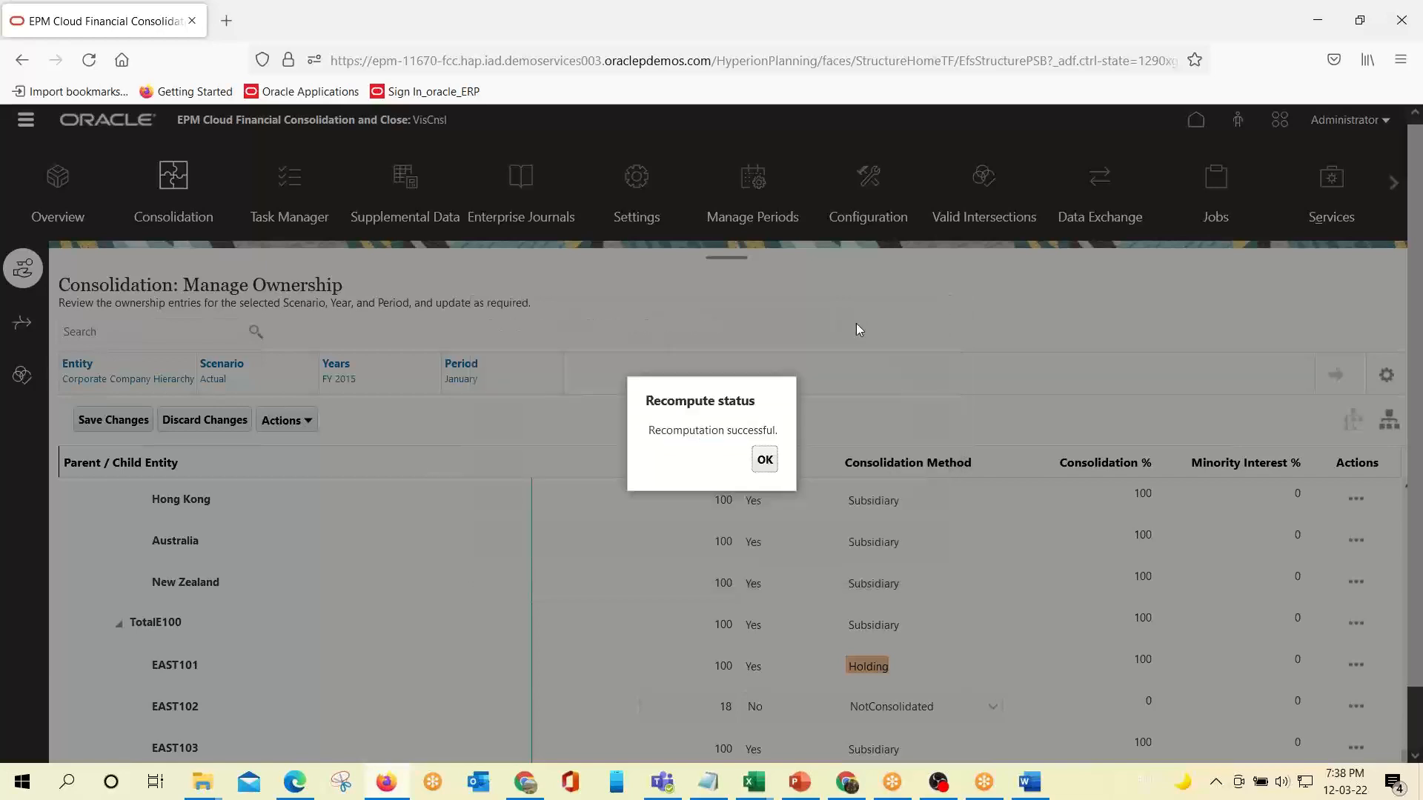
{"action": "key", "text": "Return"}
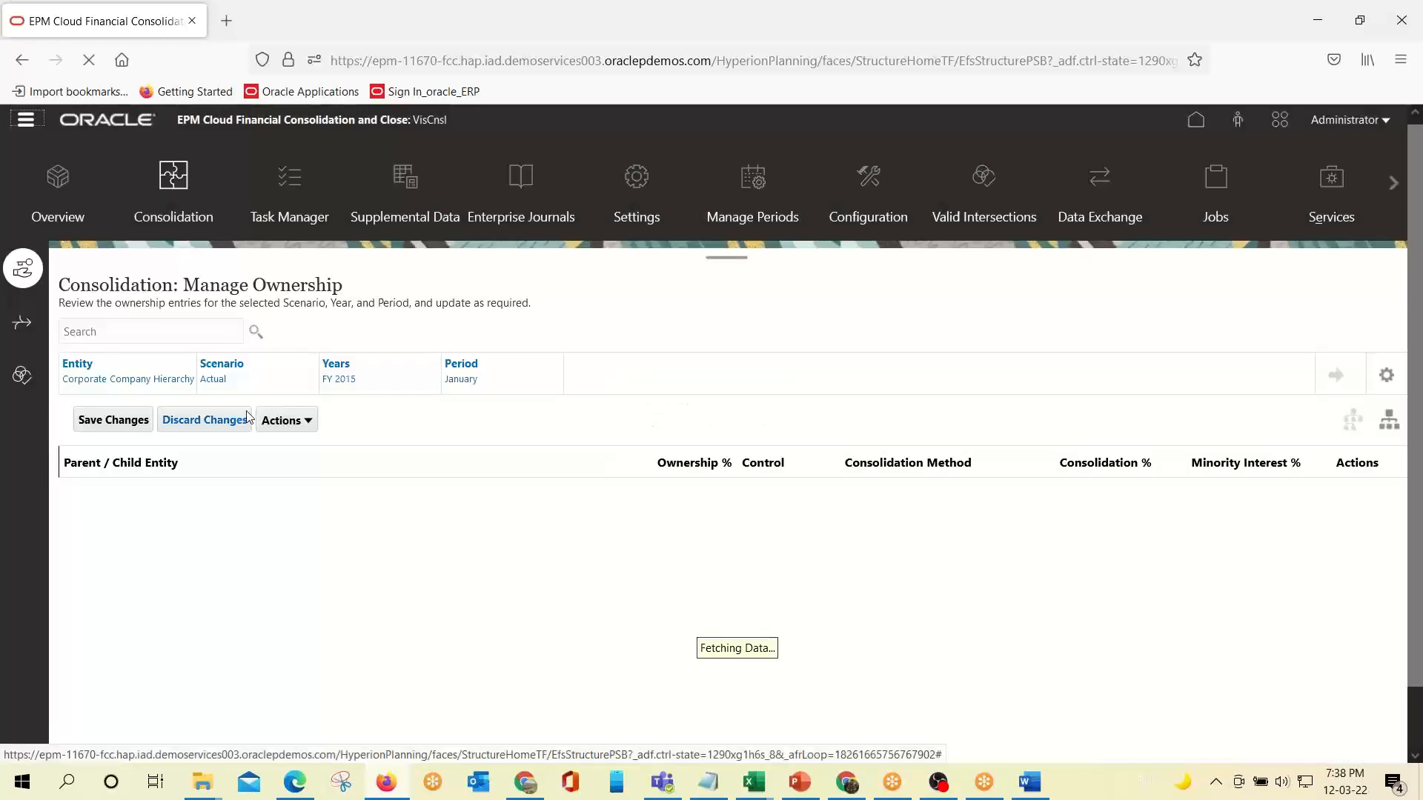
Open the Data Status form and check the January FY 2015 calculation status of EAST101 and EAST102.
{"action": "left_click", "coordinate": [26, 126]}
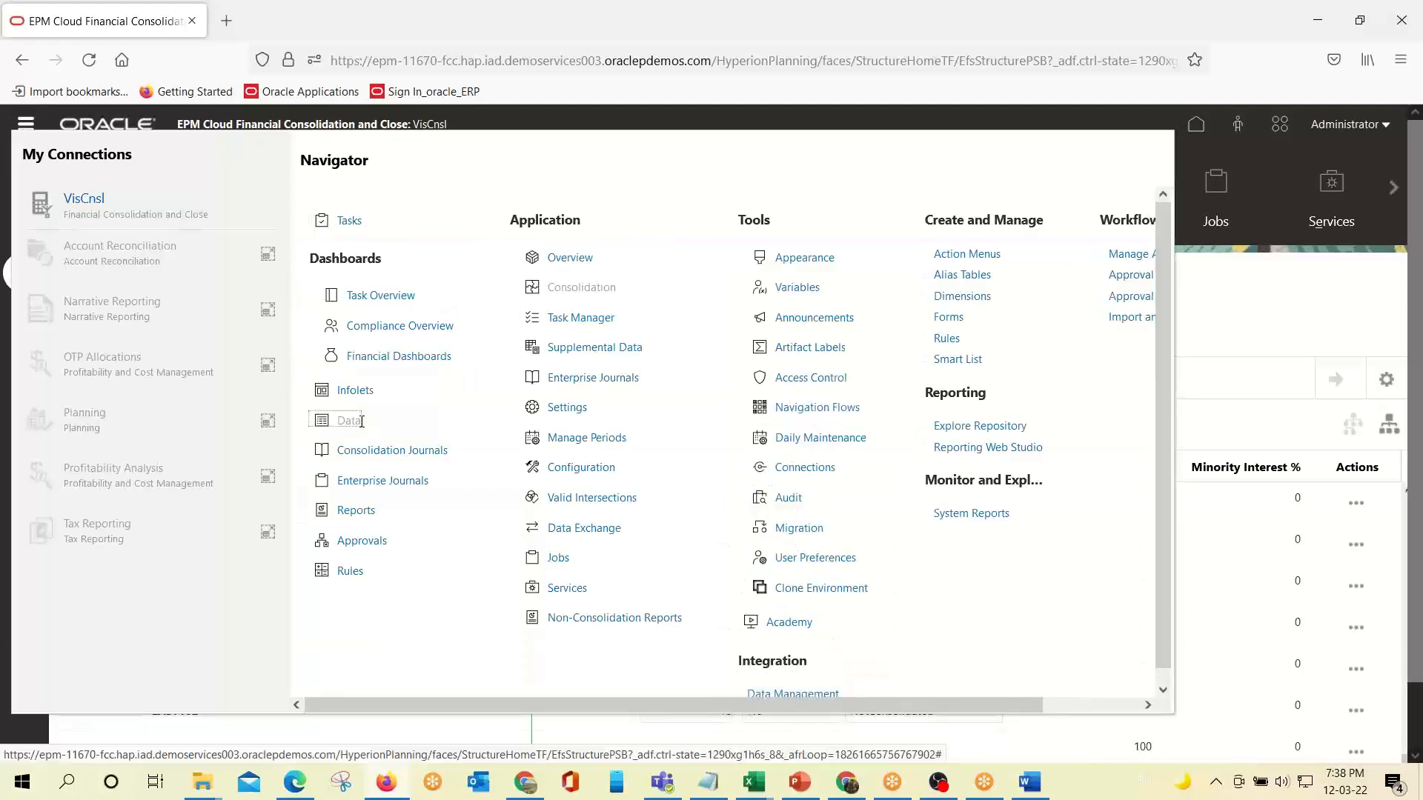
{"action": "left_click", "coordinate": [348, 421]}
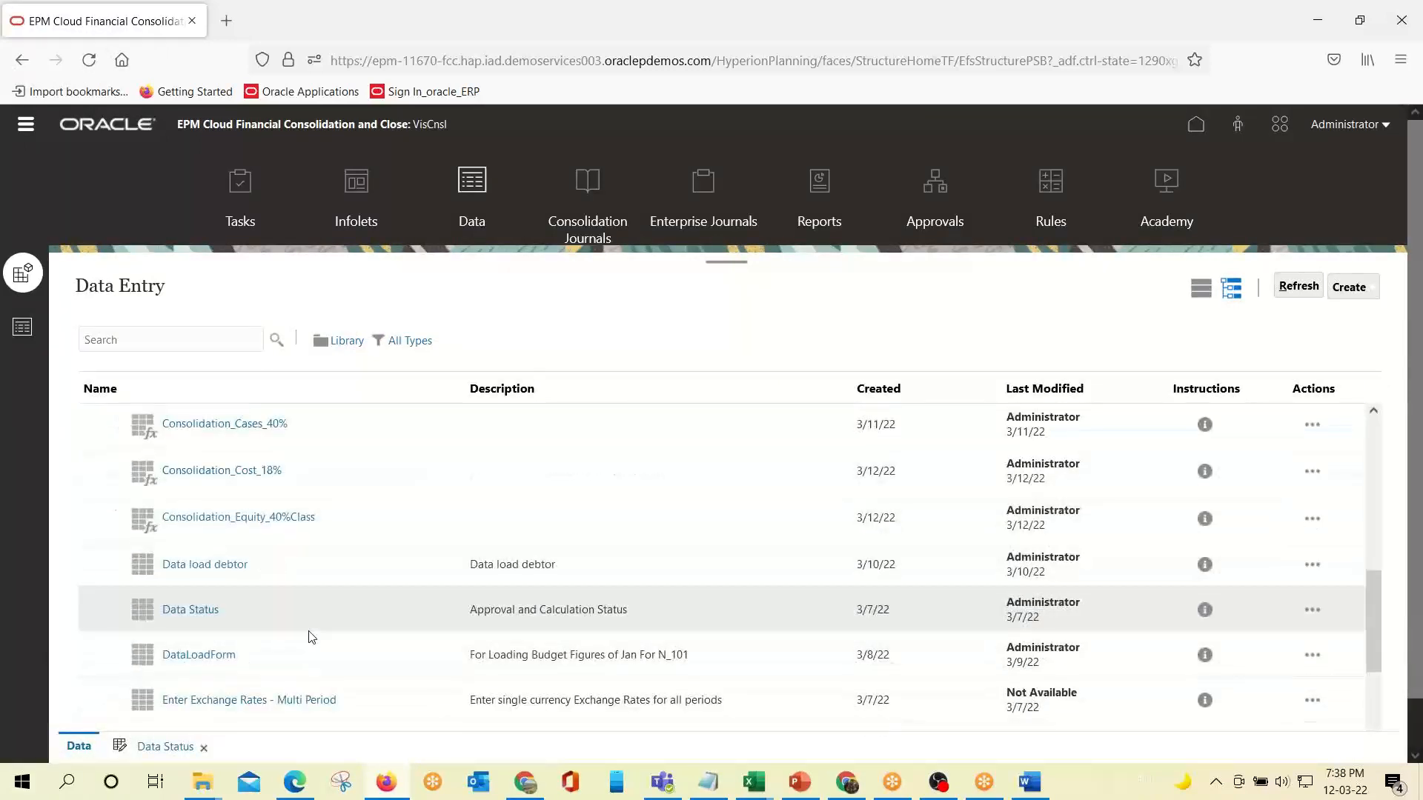
{"action": "left_click", "coordinate": [175, 613]}
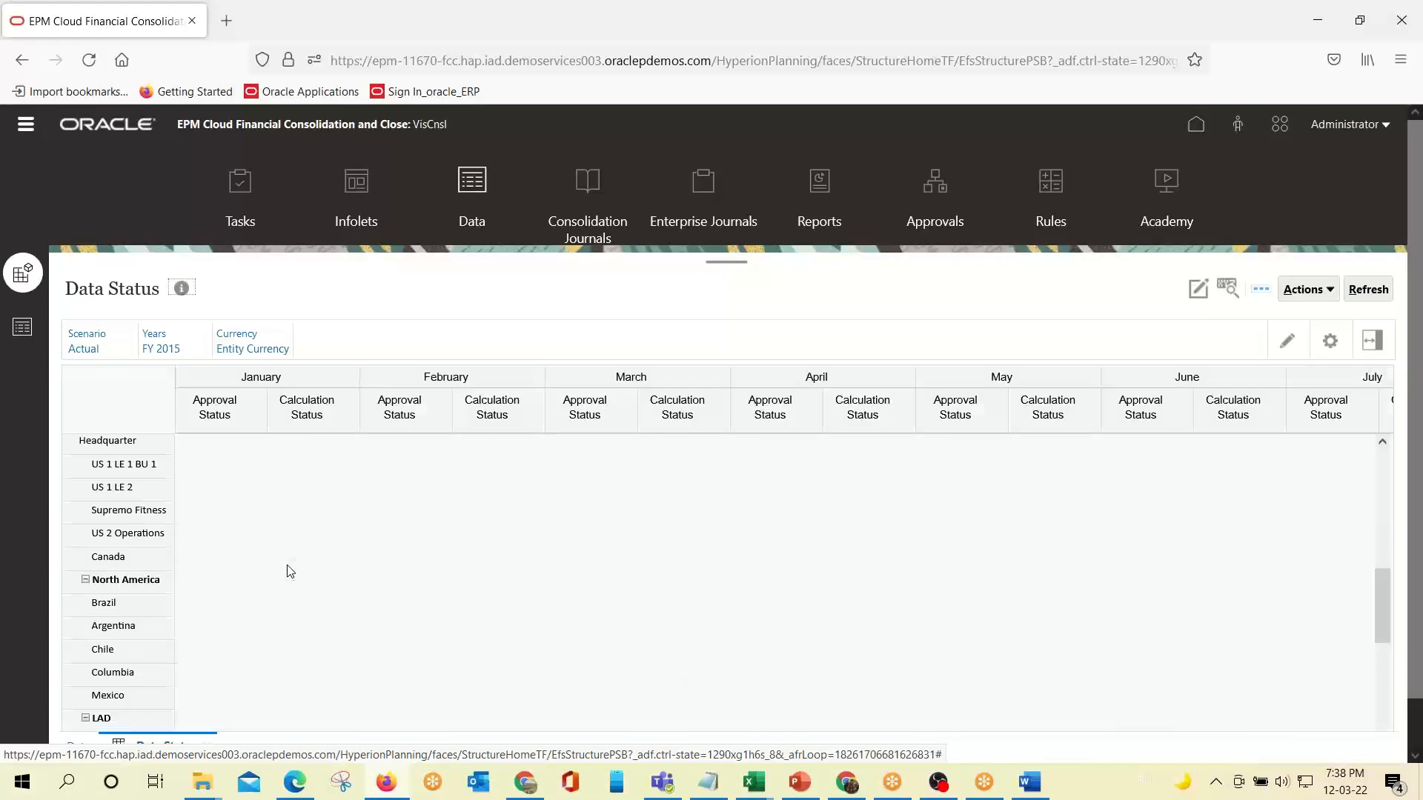
{"action": "scroll", "coordinate": [288, 571], "scroll_direction": "down", "scroll_amount": 10}
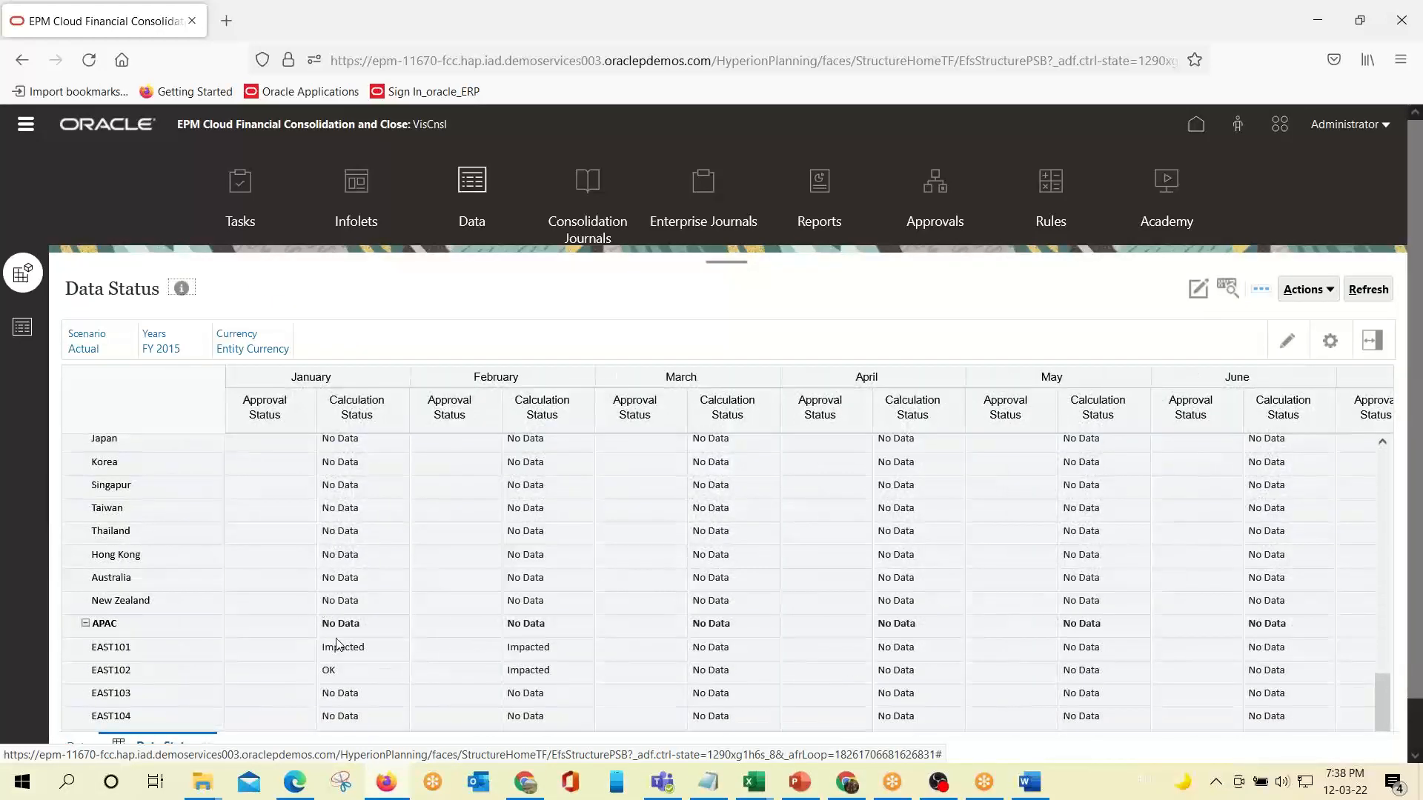
{"action": "left_click", "coordinate": [341, 655]}
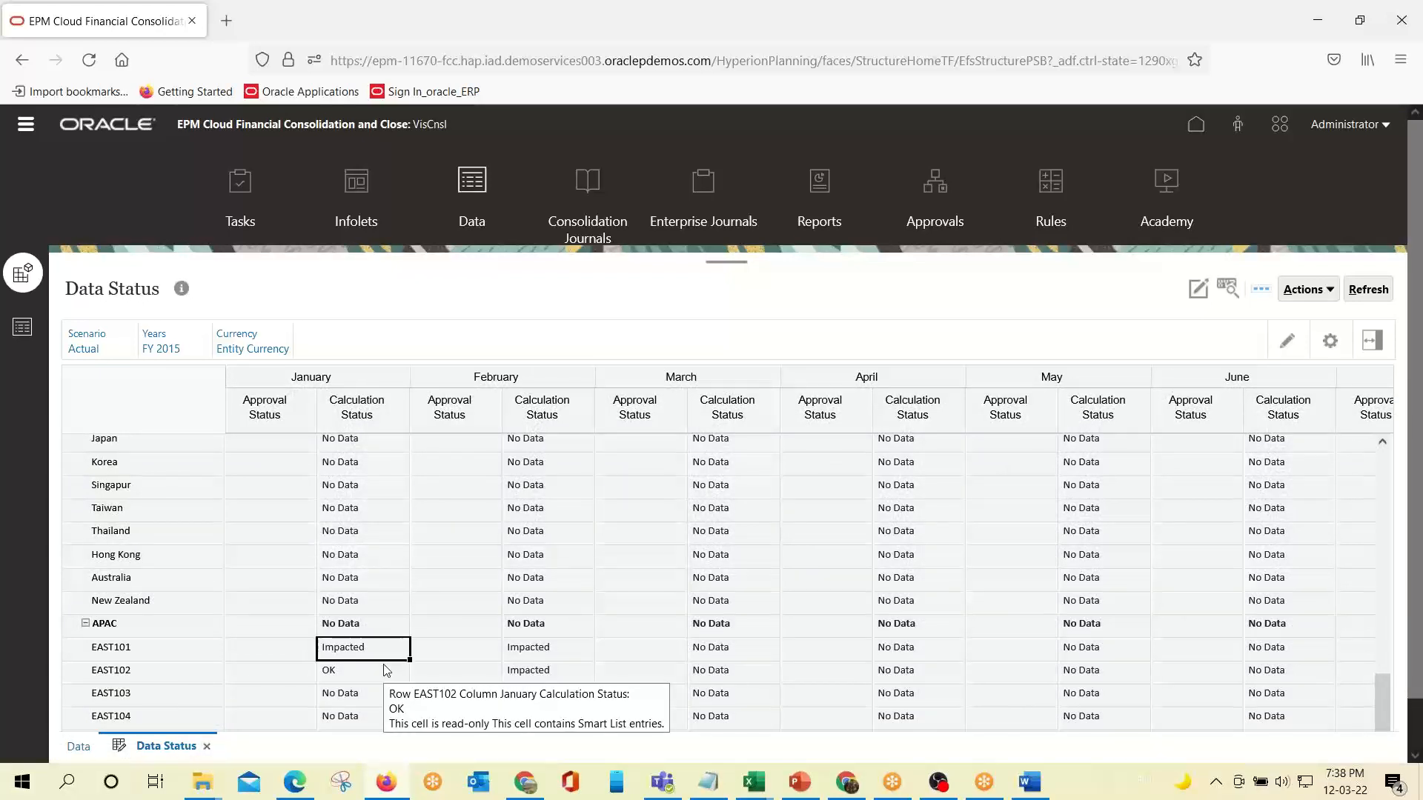
{"action": "left_click", "coordinate": [351, 676]}
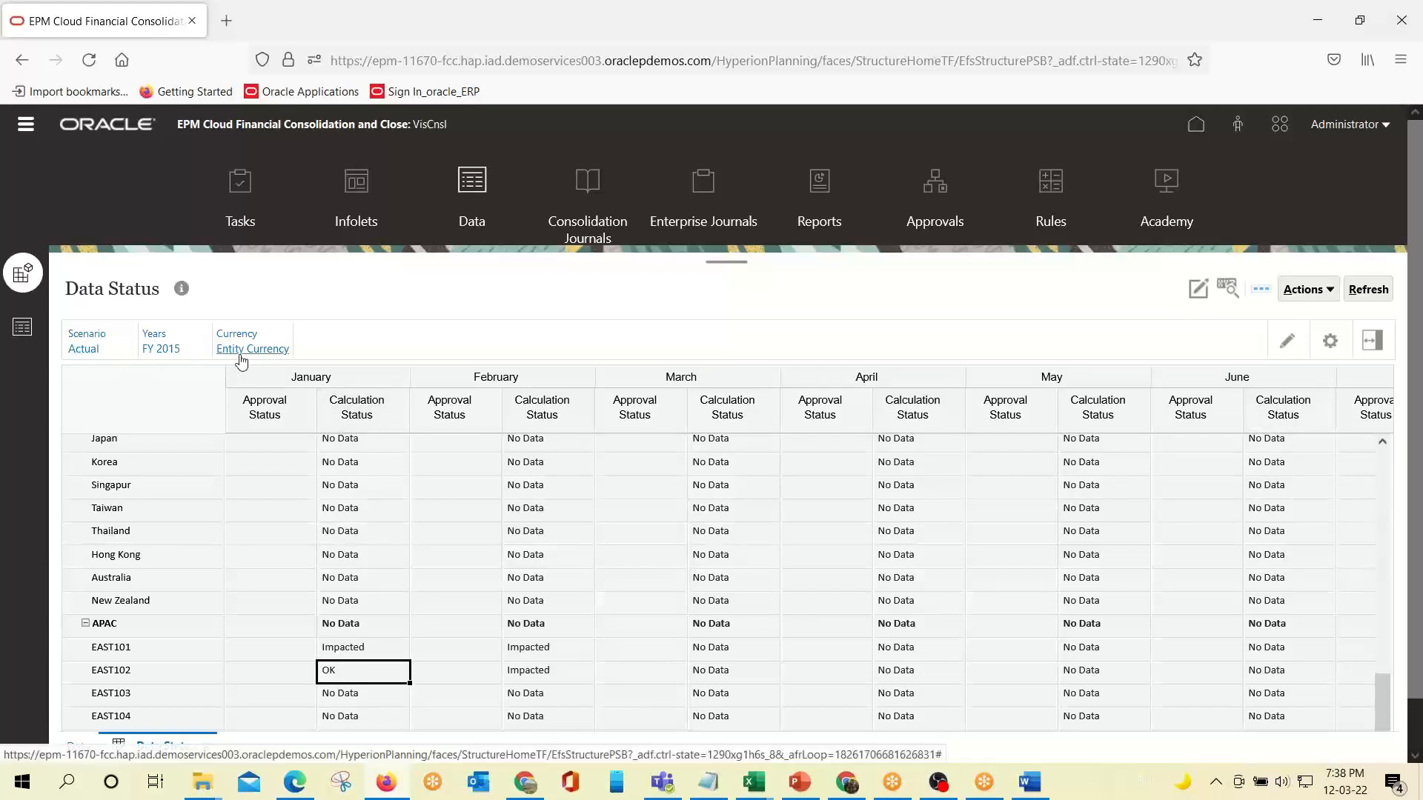
Run the Consolidate rule for entity E_100, period Jan, scenario Actual, year FY15, and recheck the January status of EAST101 and EAST102.
{"action": "left_click", "coordinate": [1332, 291]}
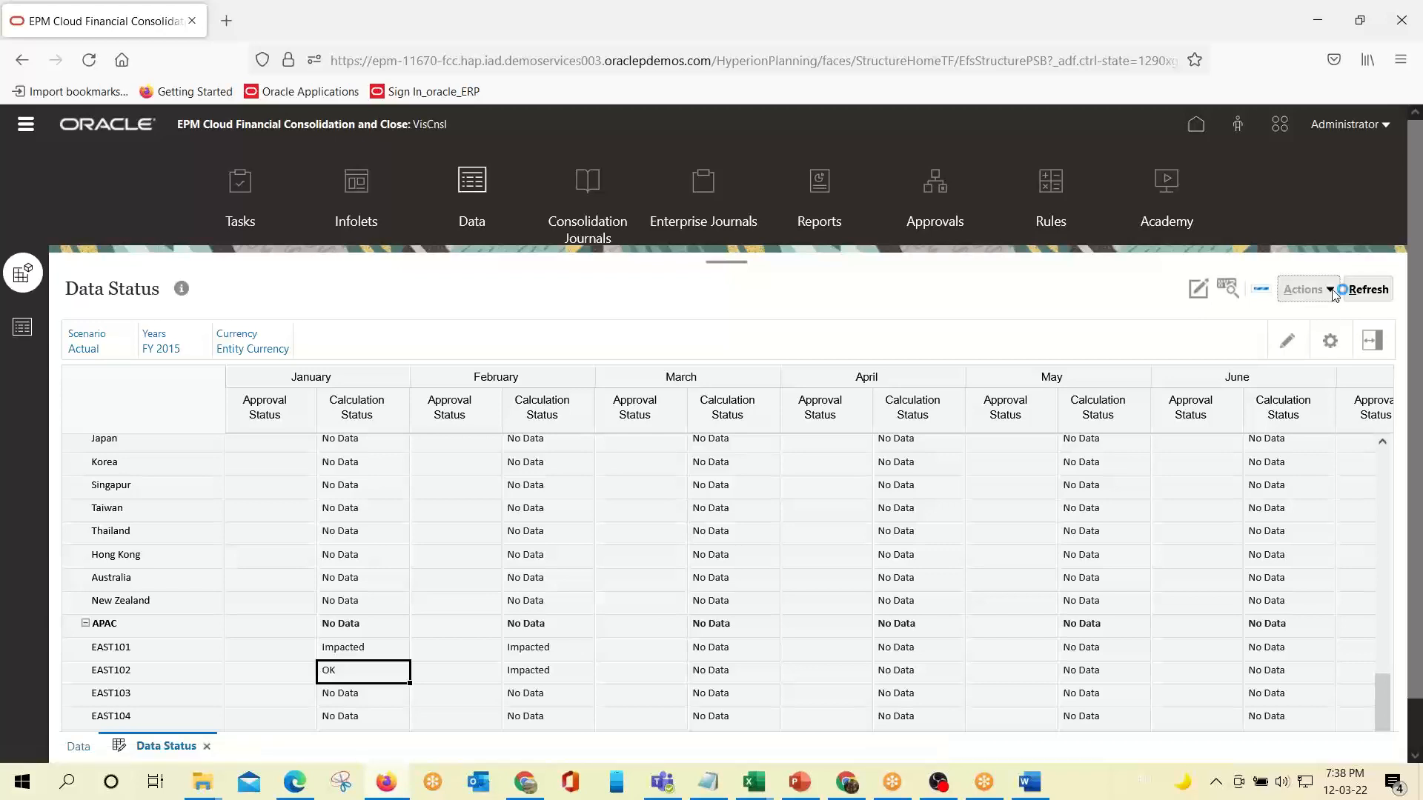
{"action": "left_click", "coordinate": [1184, 401]}
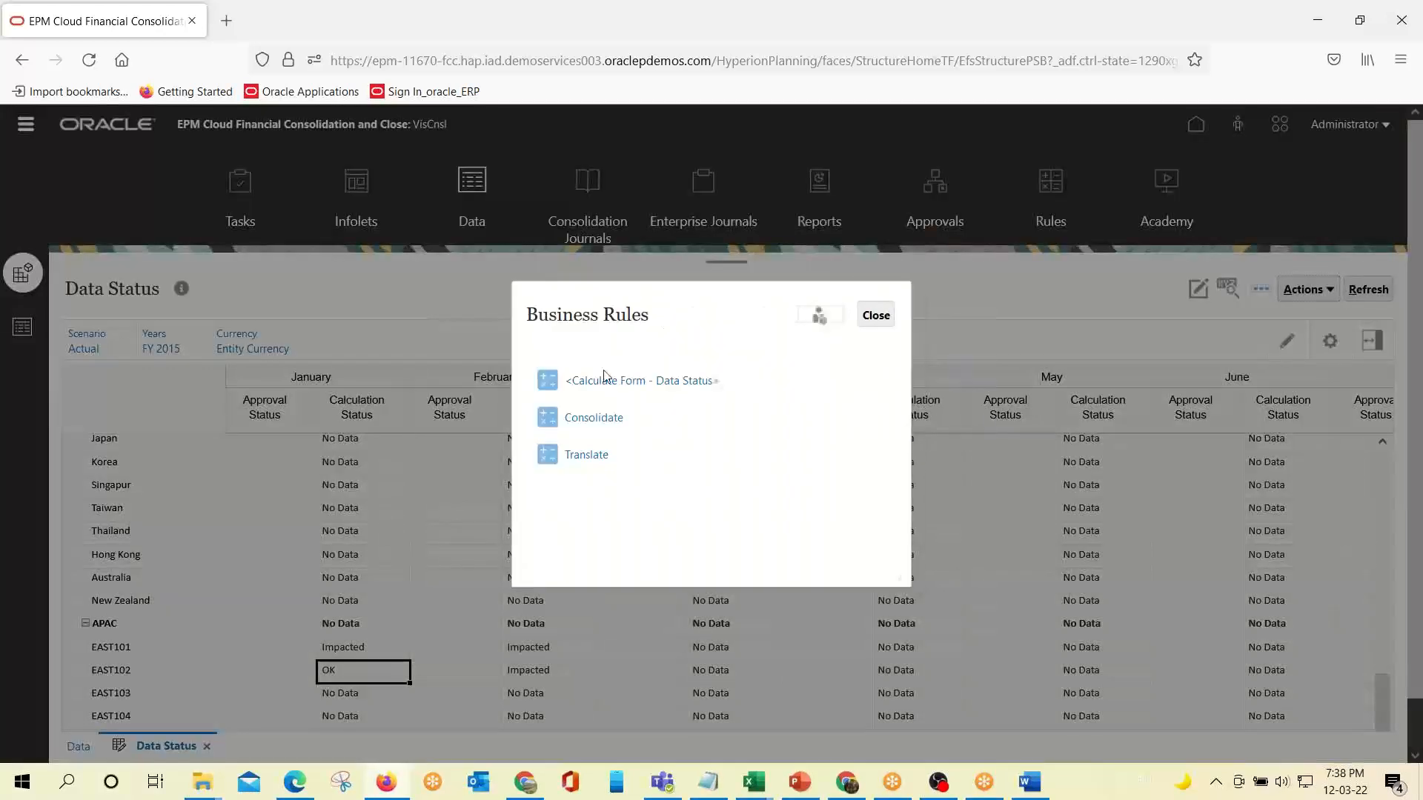
{"action": "left_click", "coordinate": [597, 417]}
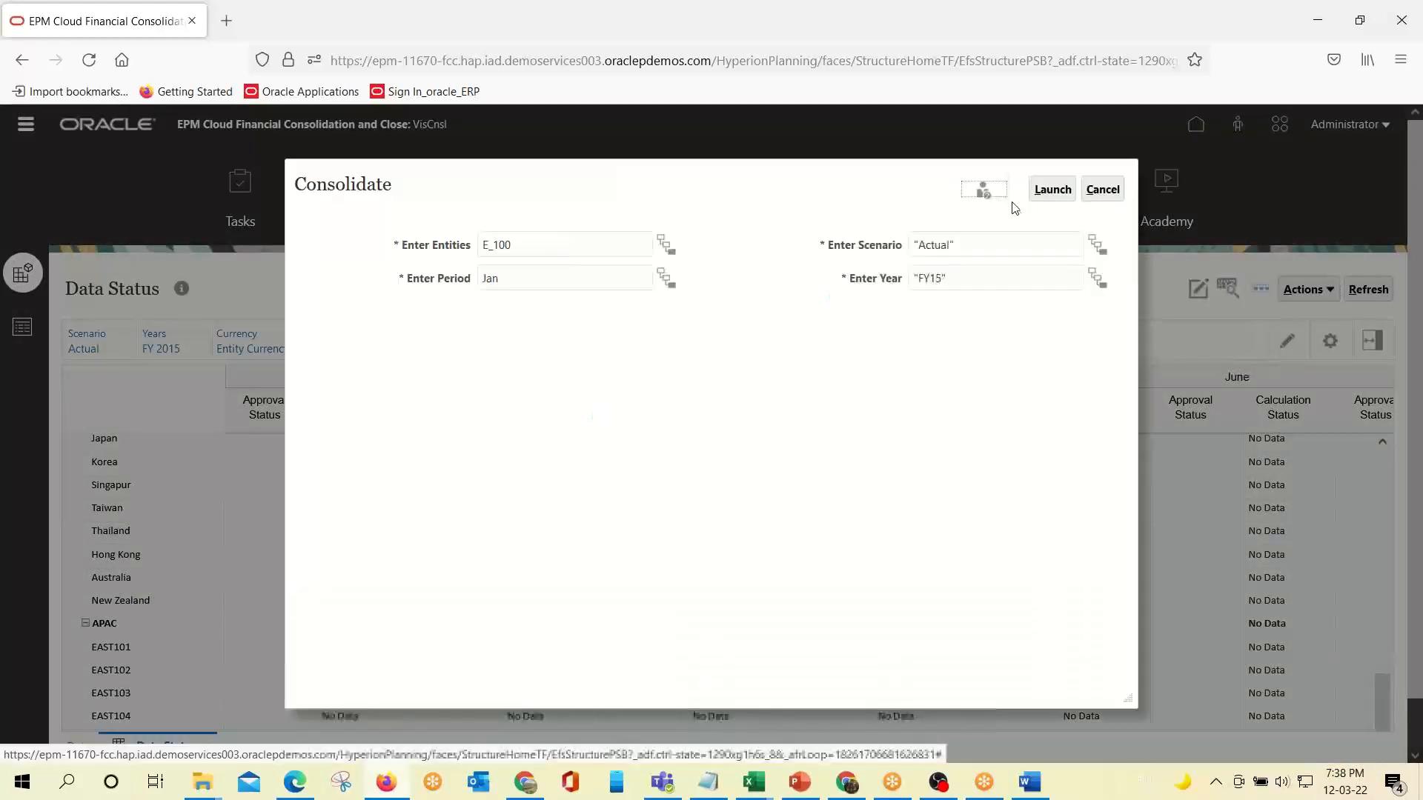
{"action": "left_click", "coordinate": [1051, 191]}
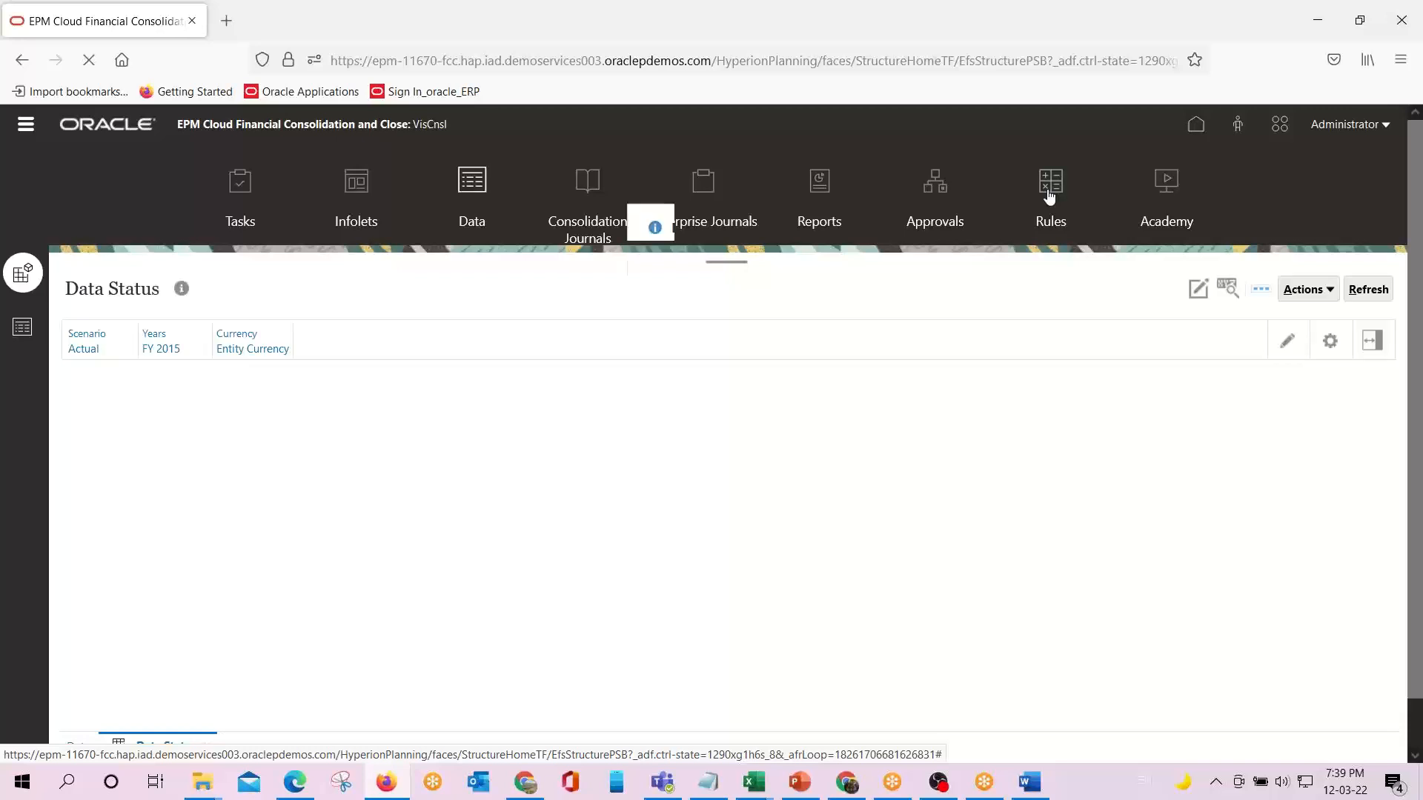
{"action": "left_click", "coordinate": [754, 303]}
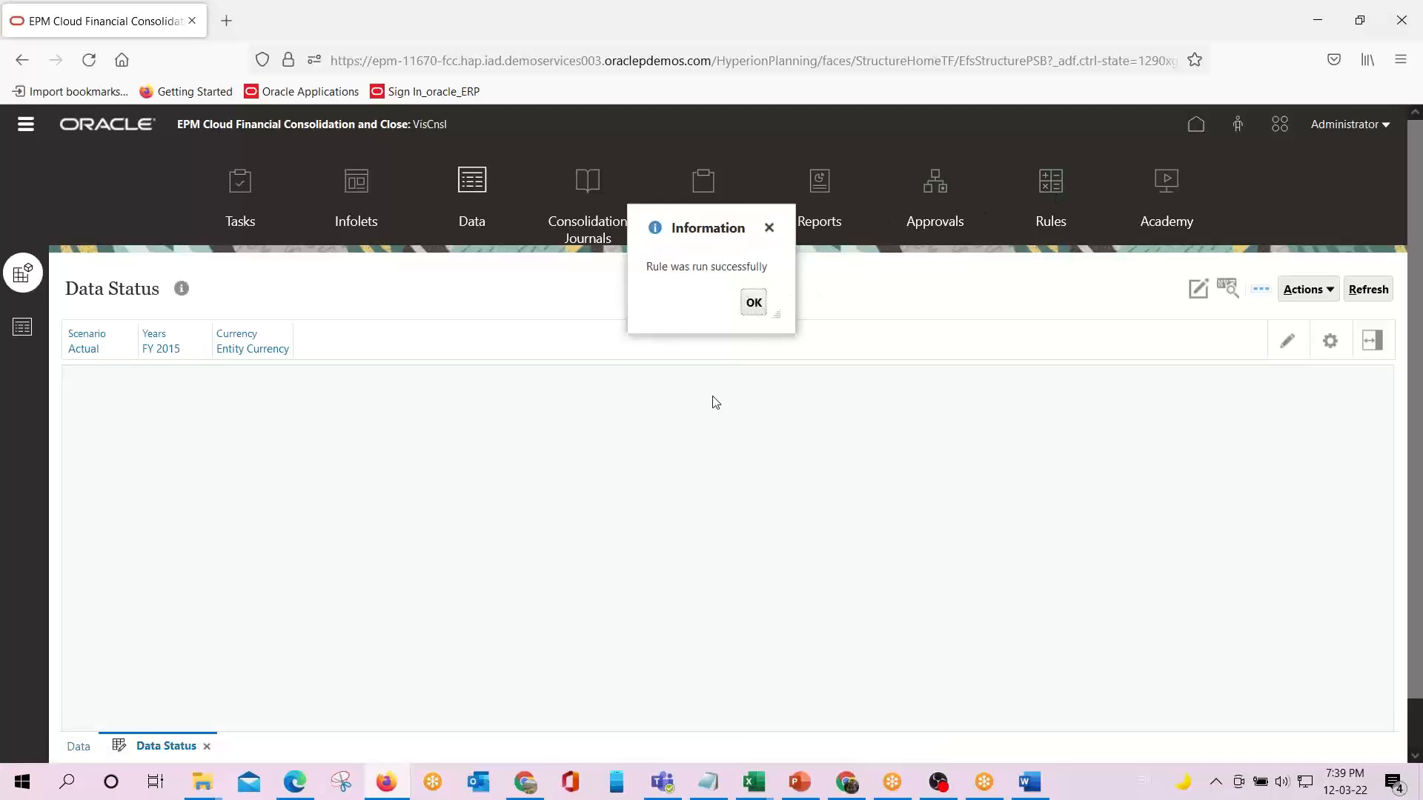
{"action": "scroll", "coordinate": [482, 572], "scroll_direction": "down", "scroll_amount": 10}
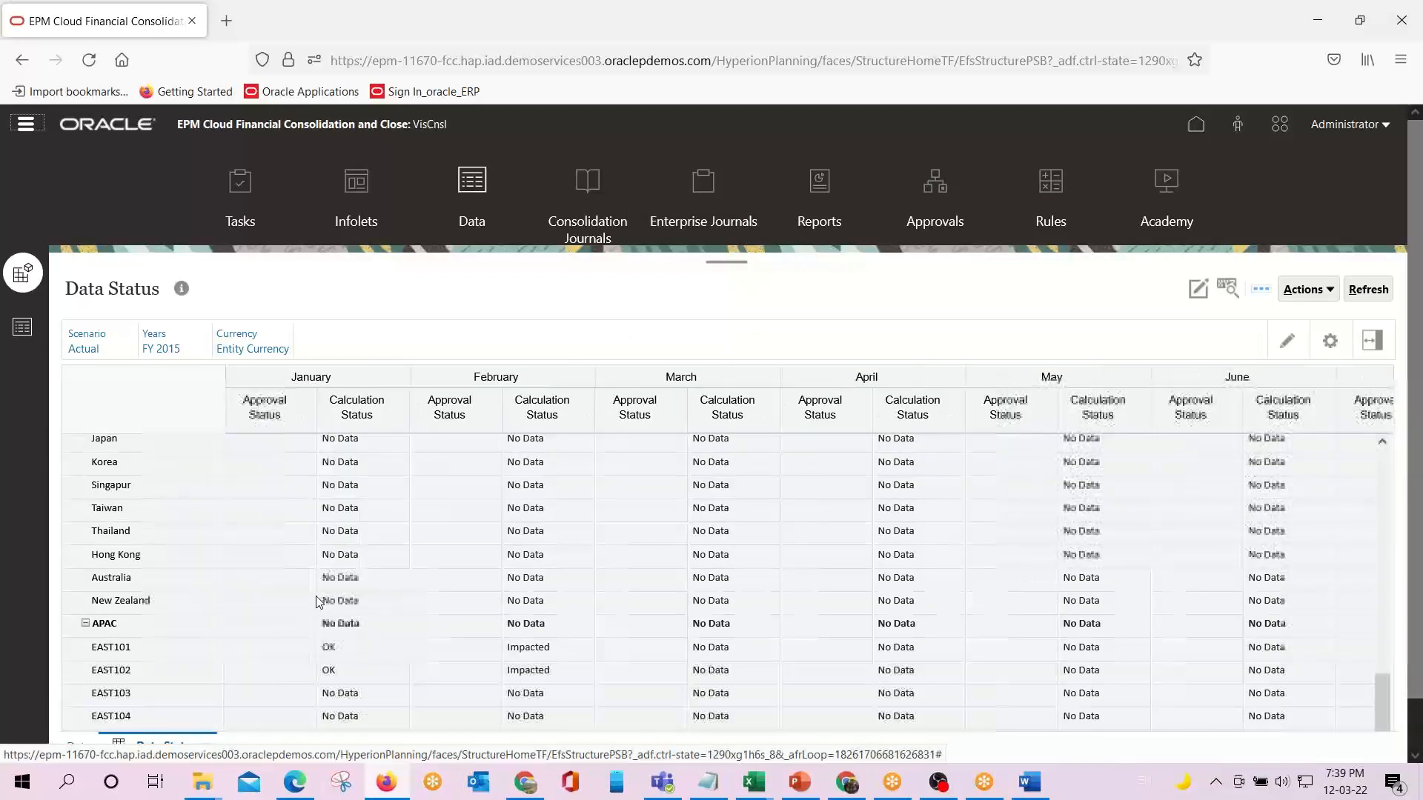
{"action": "left_click", "coordinate": [345, 670]}
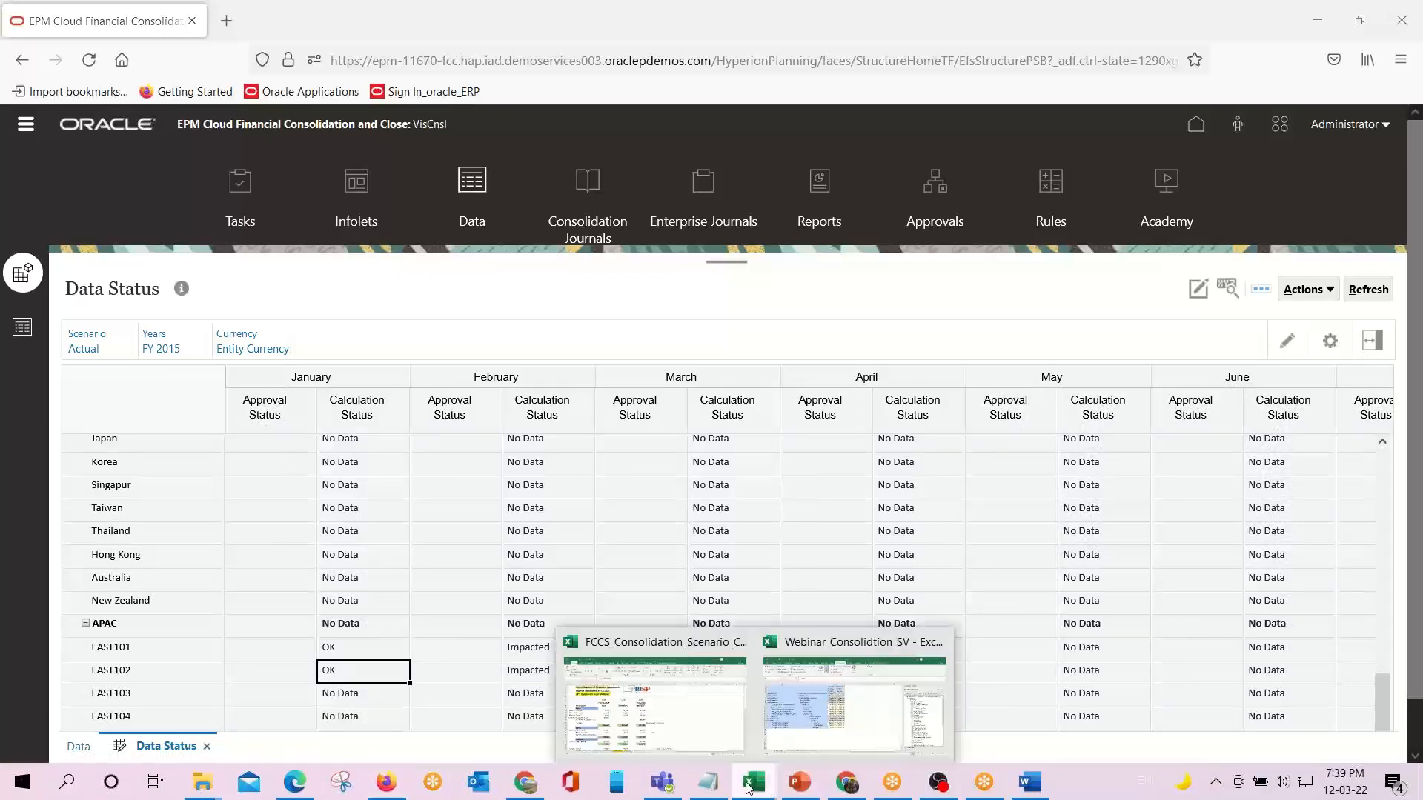
Switch to the Webinar_Consolidtion_SV workbook in Excel, refresh the Output_ sheet and check TotalE100's Investment in Sub and goodwill values.
{"action": "key", "text": "alt+Tab"}
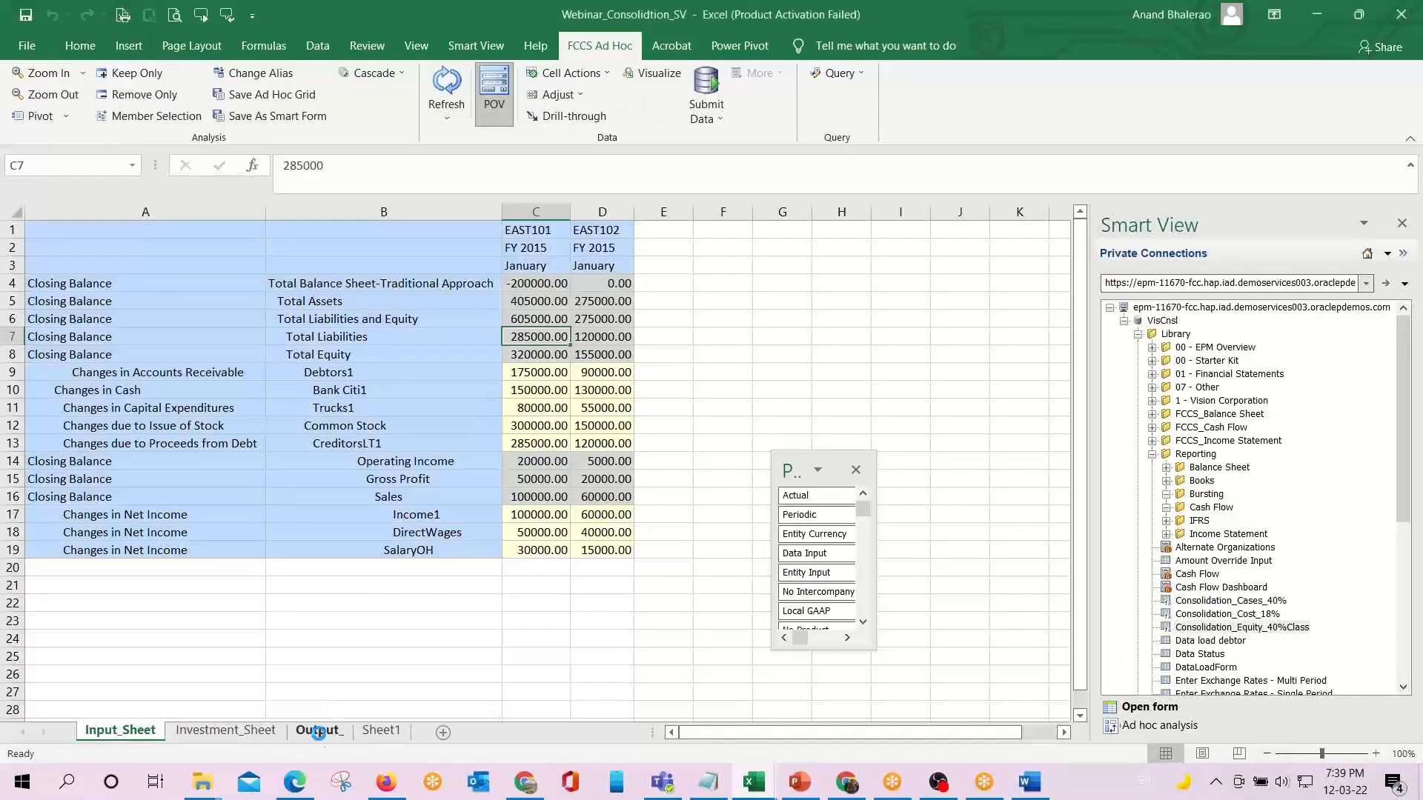
{"action": "left_click", "coordinate": [319, 731]}
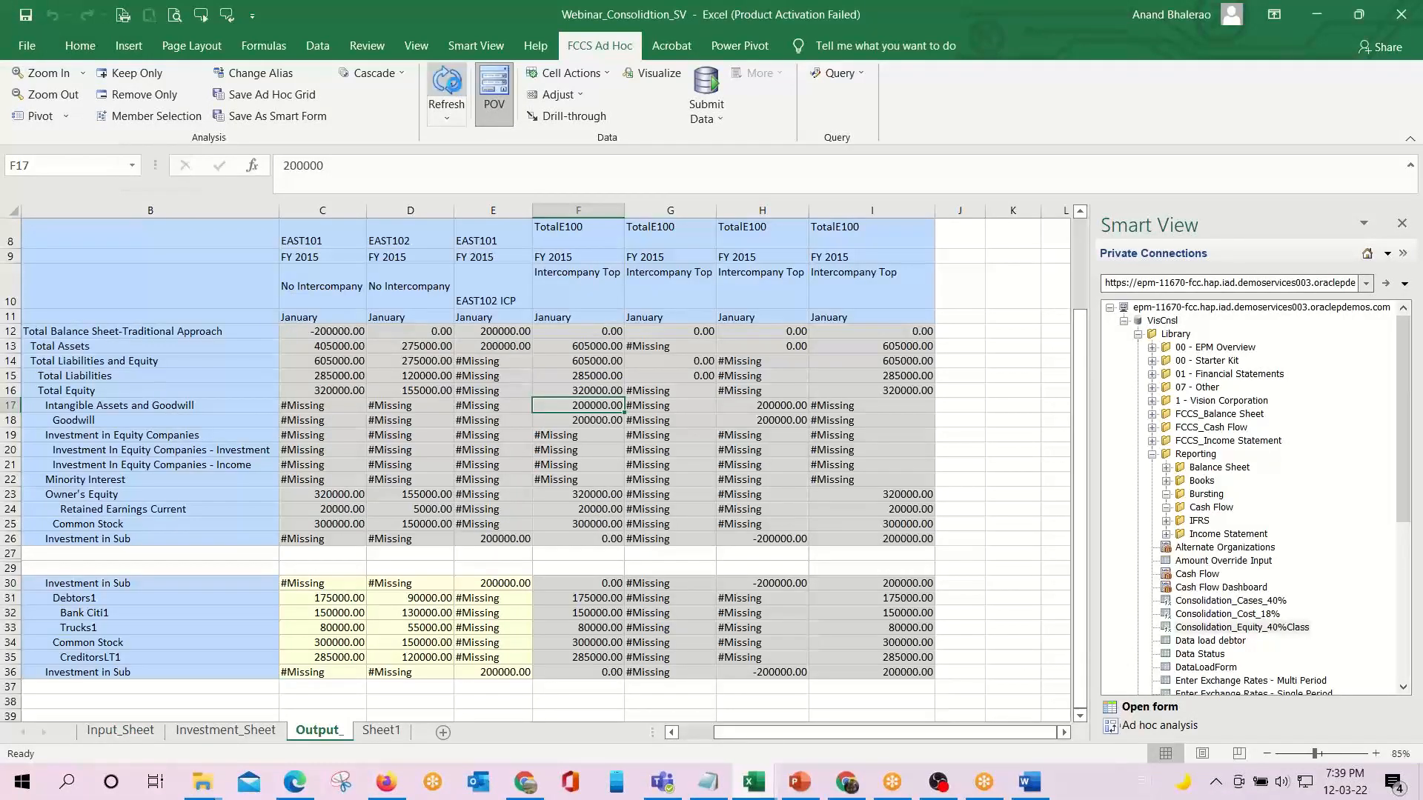
{"action": "left_click", "coordinate": [454, 88]}
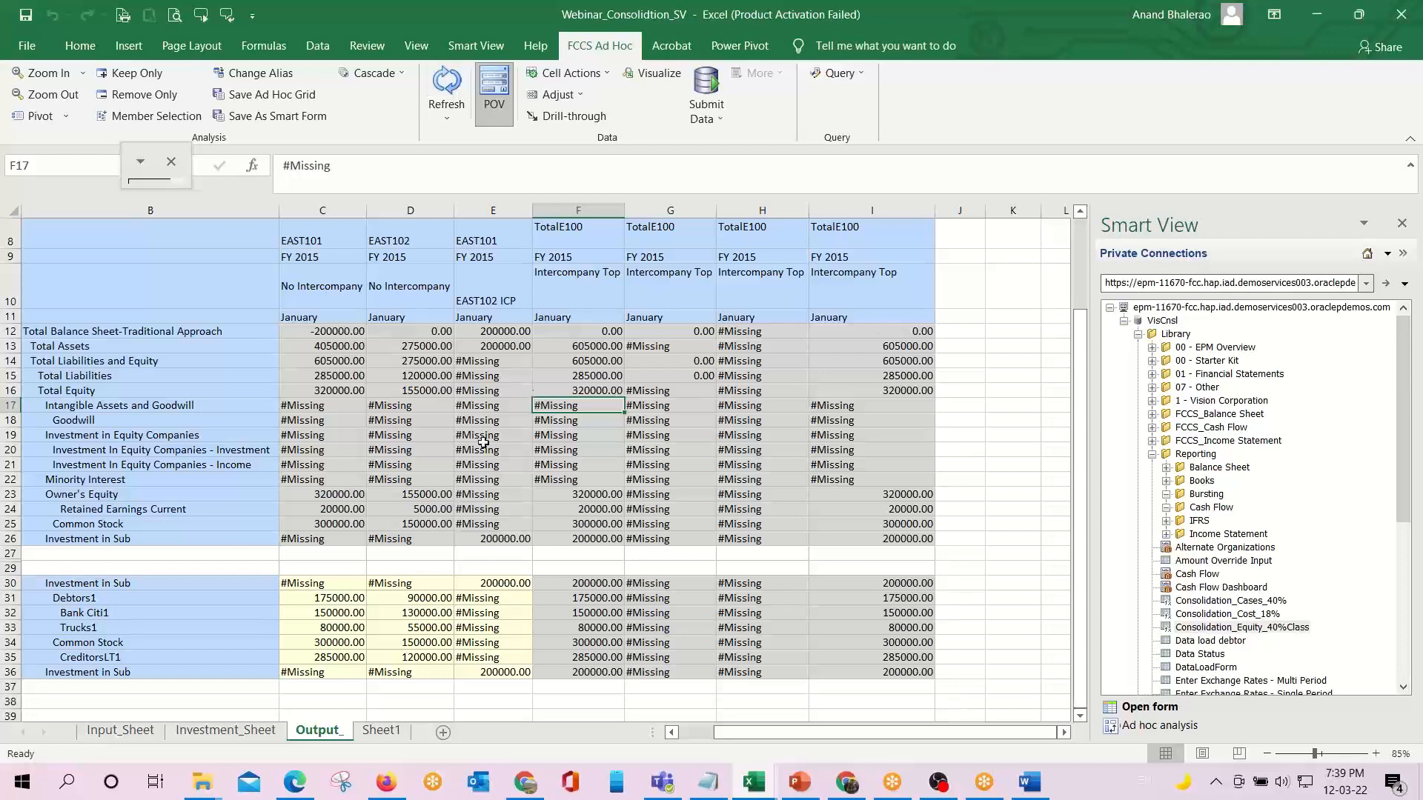
{"action": "left_click", "coordinate": [875, 539]}
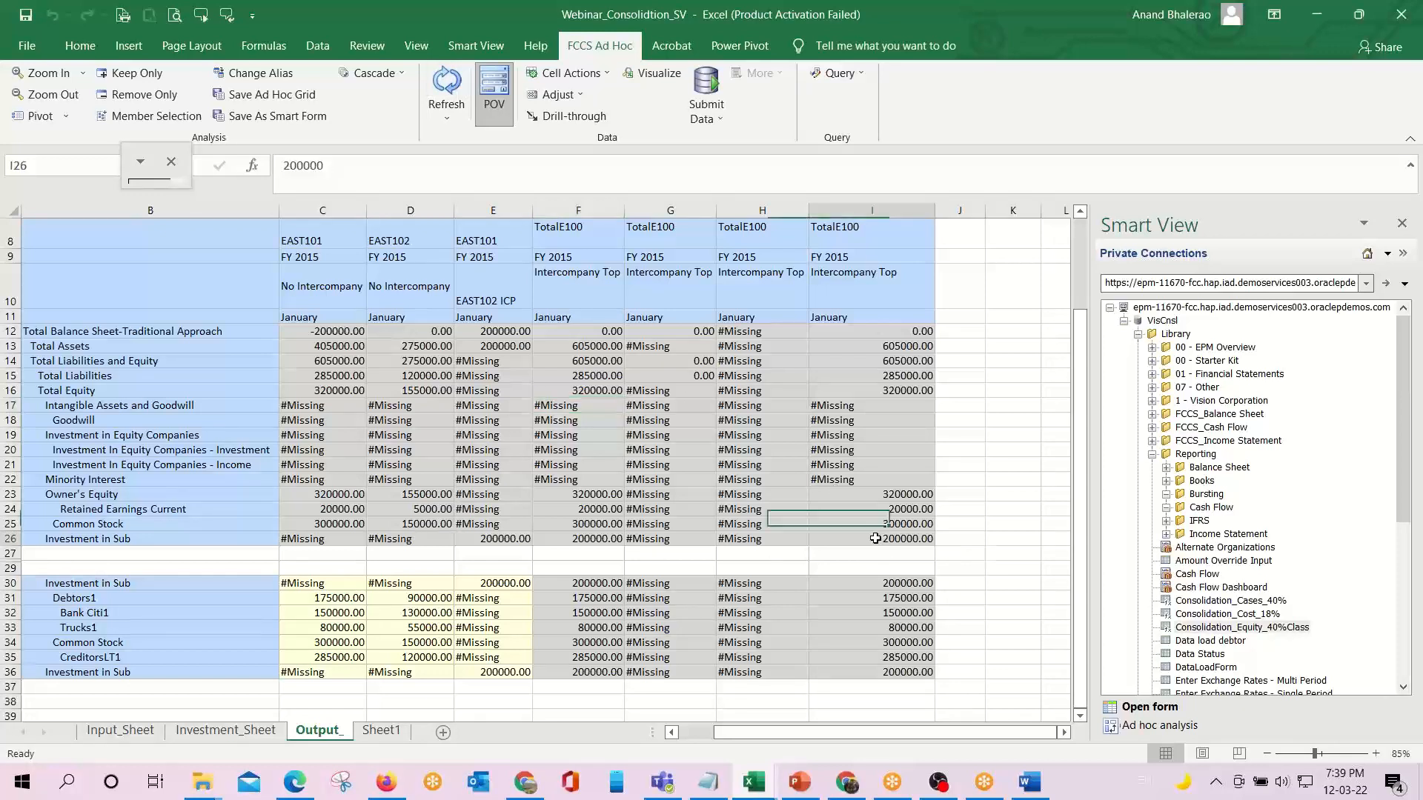
{"action": "left_click", "coordinate": [845, 406]}
Hide columns G to I with the additional TotalE100 data sources on the Output_ sheet.
{"action": "scroll", "coordinate": [925, 416], "scroll_direction": "up", "scroll_amount": 3}
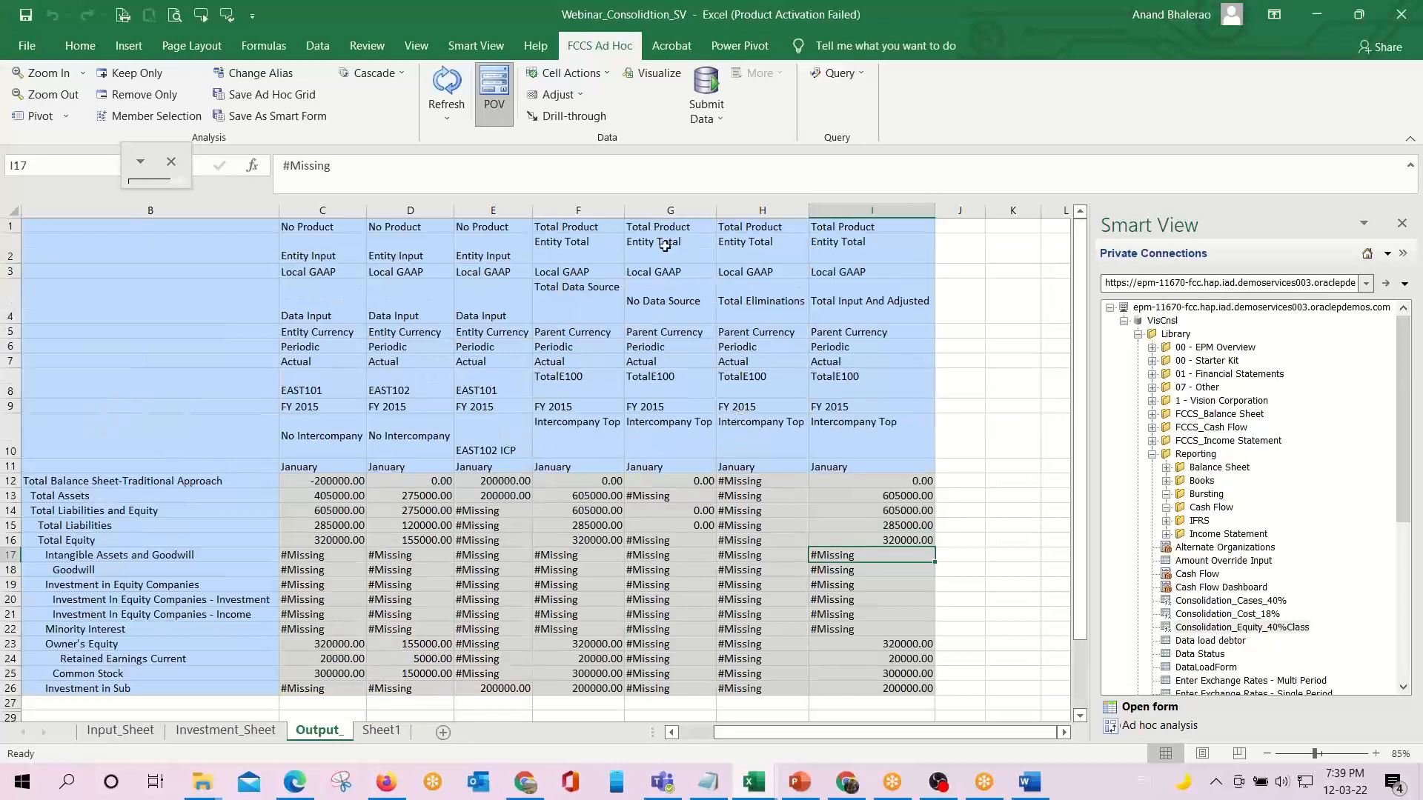
{"action": "left_click_drag", "start_coordinate": [671, 210], "coordinate": [847, 209]}
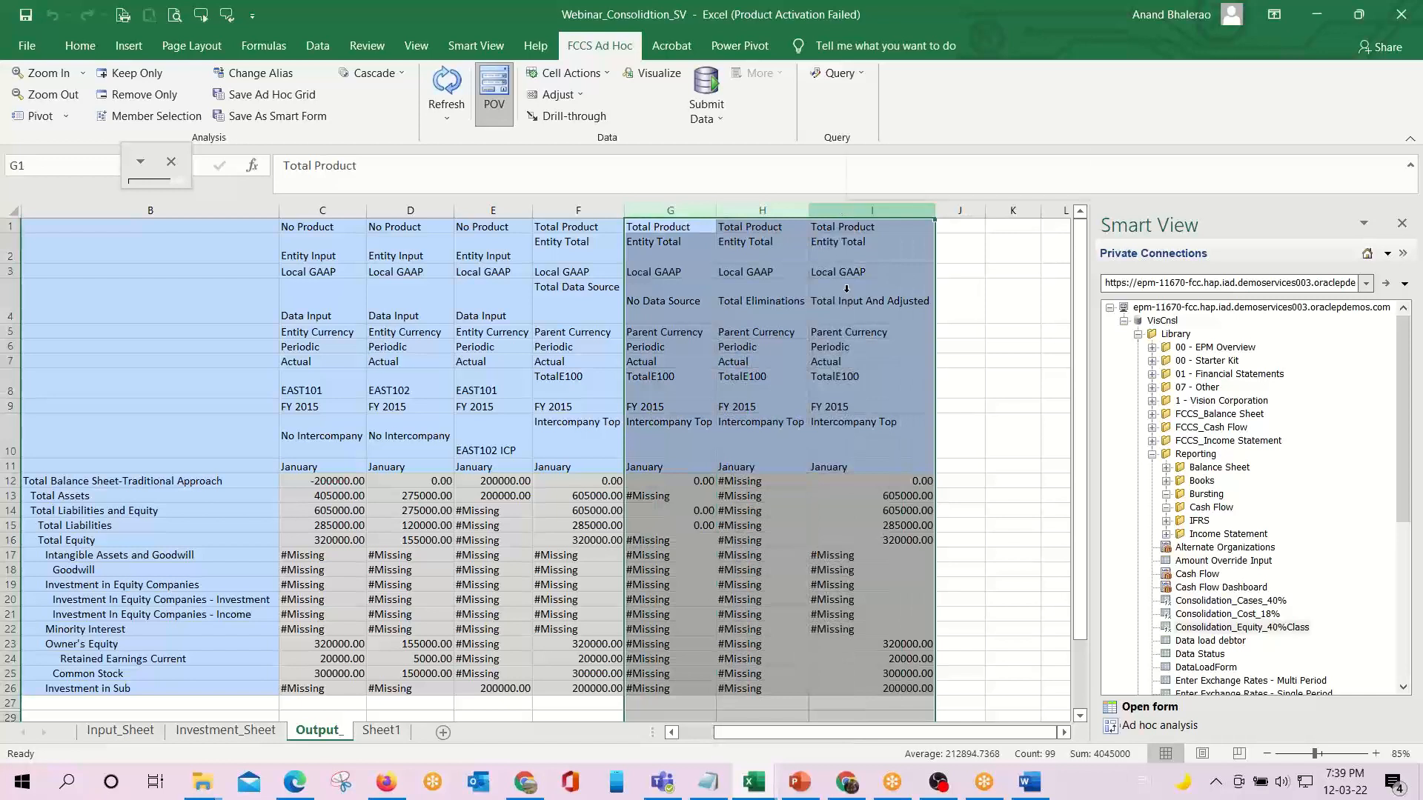
{"action": "right_click", "coordinate": [847, 210]}
{"action": "left_click", "coordinate": [893, 459]}
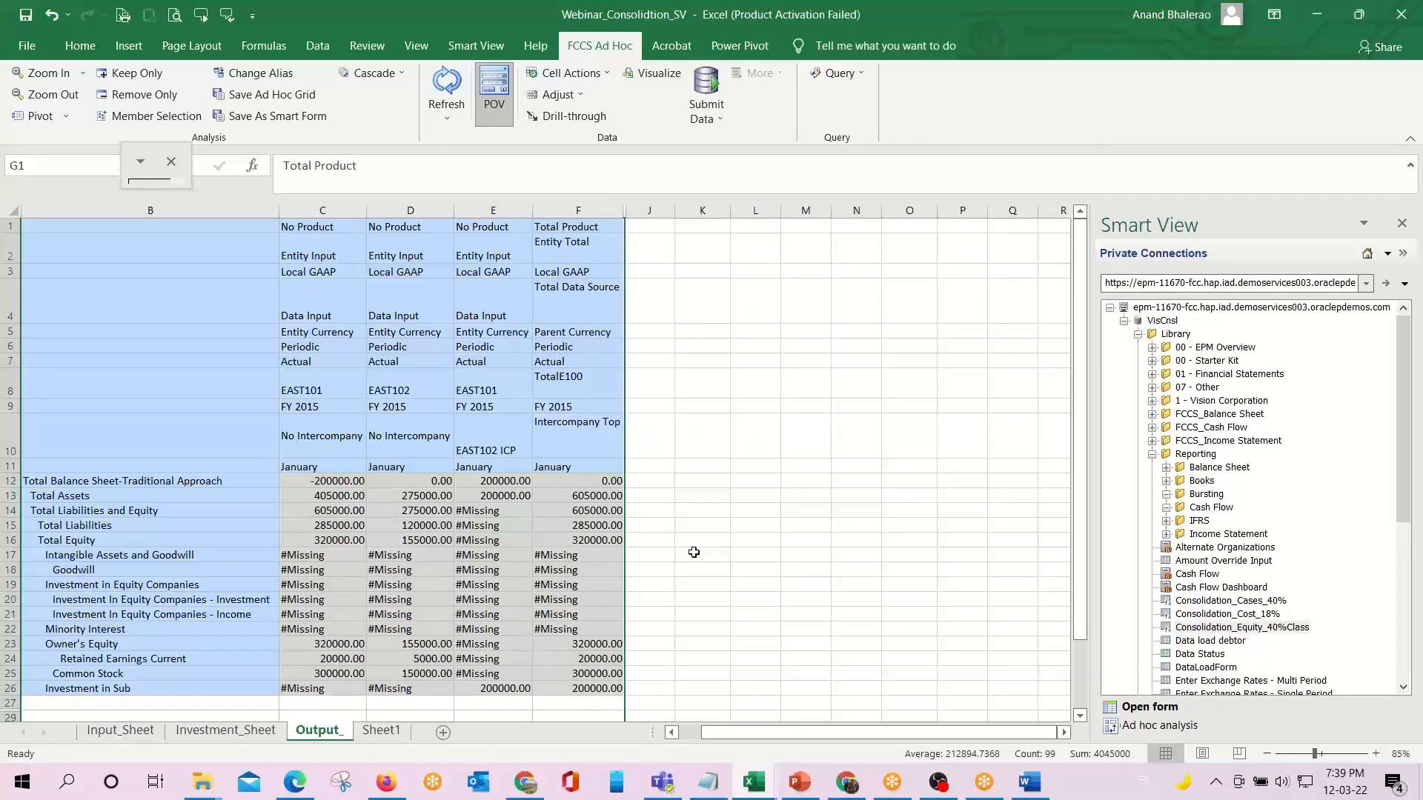
Review TotalE100's totals in column F and fill its Intangible Assets and Goodwill and Goodwill cells, F17:F18, with orange.
{"action": "left_click", "coordinate": [571, 496]}
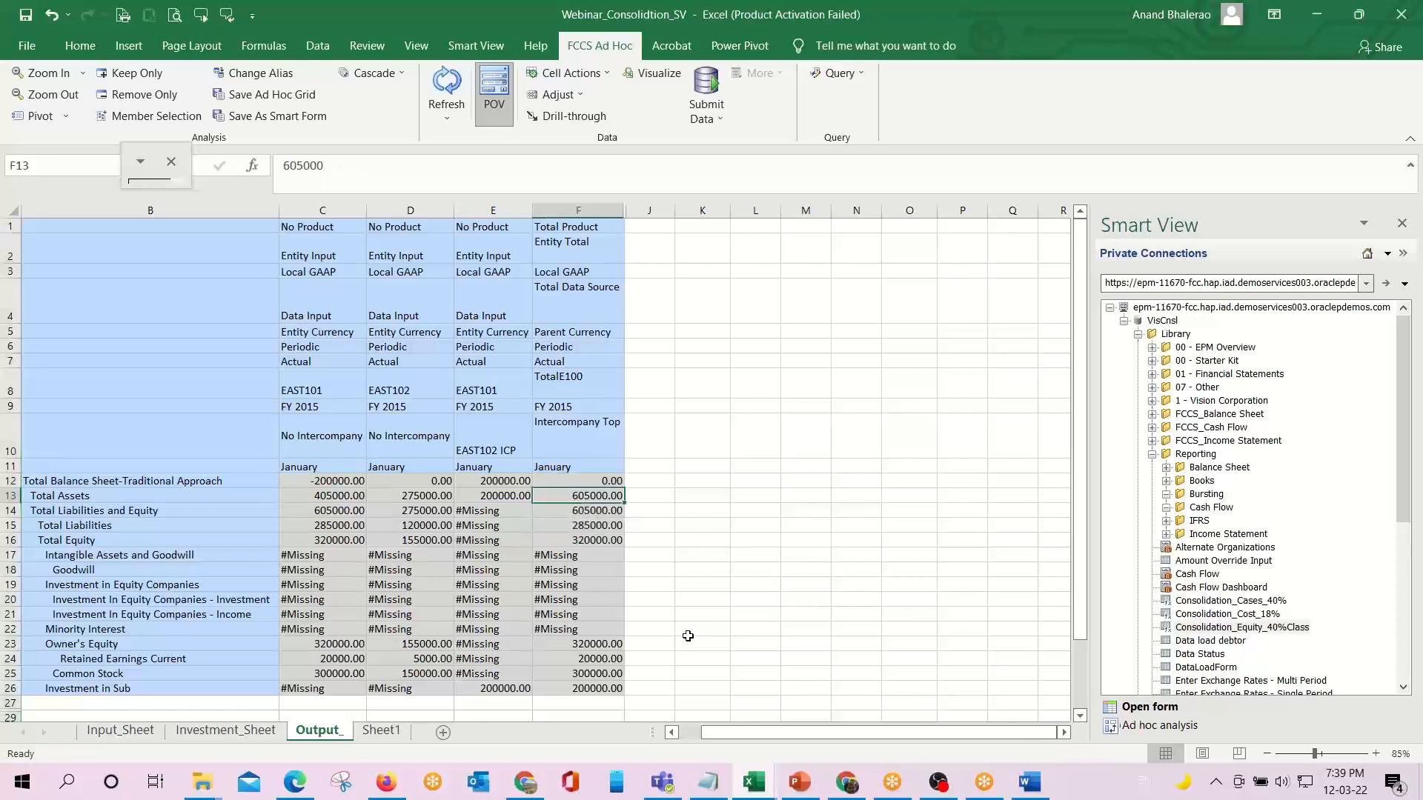
{"action": "scroll", "coordinate": [804, 519], "scroll_direction": "down", "scroll_amount": 1}
{"action": "key", "text": "Down"}
{"action": "key", "text": "Down"}
{"action": "key", "text": "Down"}
{"action": "key", "text": "Down"}
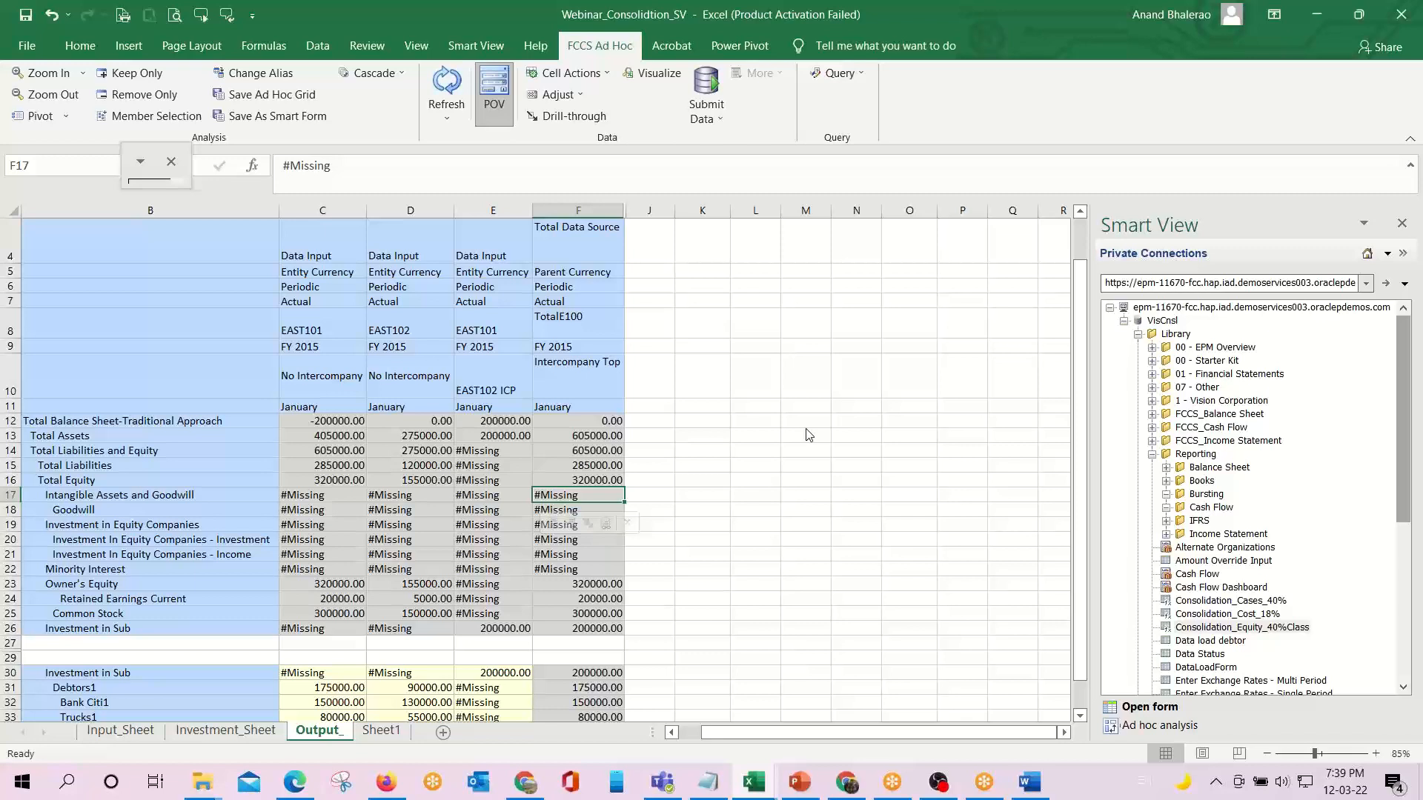
{"action": "key", "text": "shift+Down"}
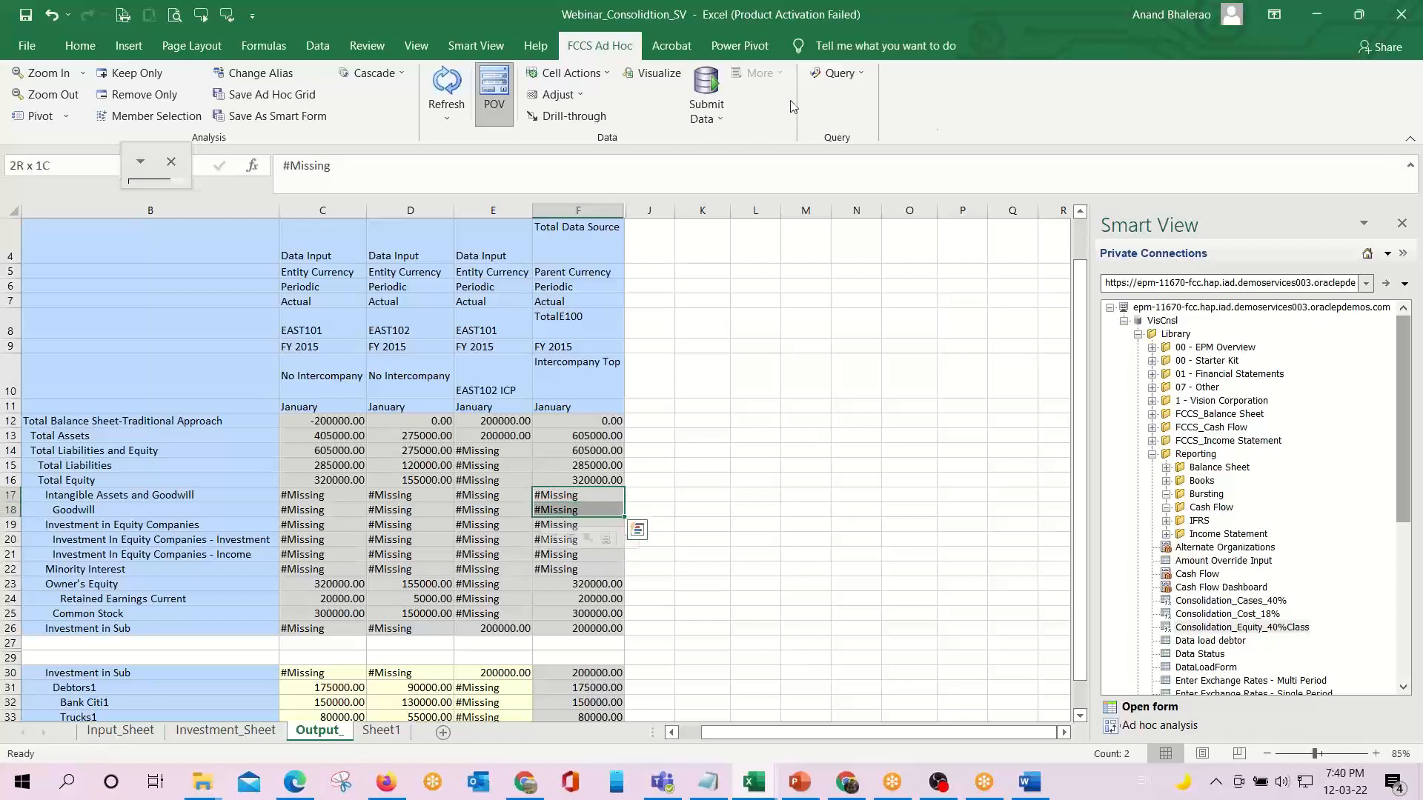
{"action": "left_click", "coordinate": [78, 46]}
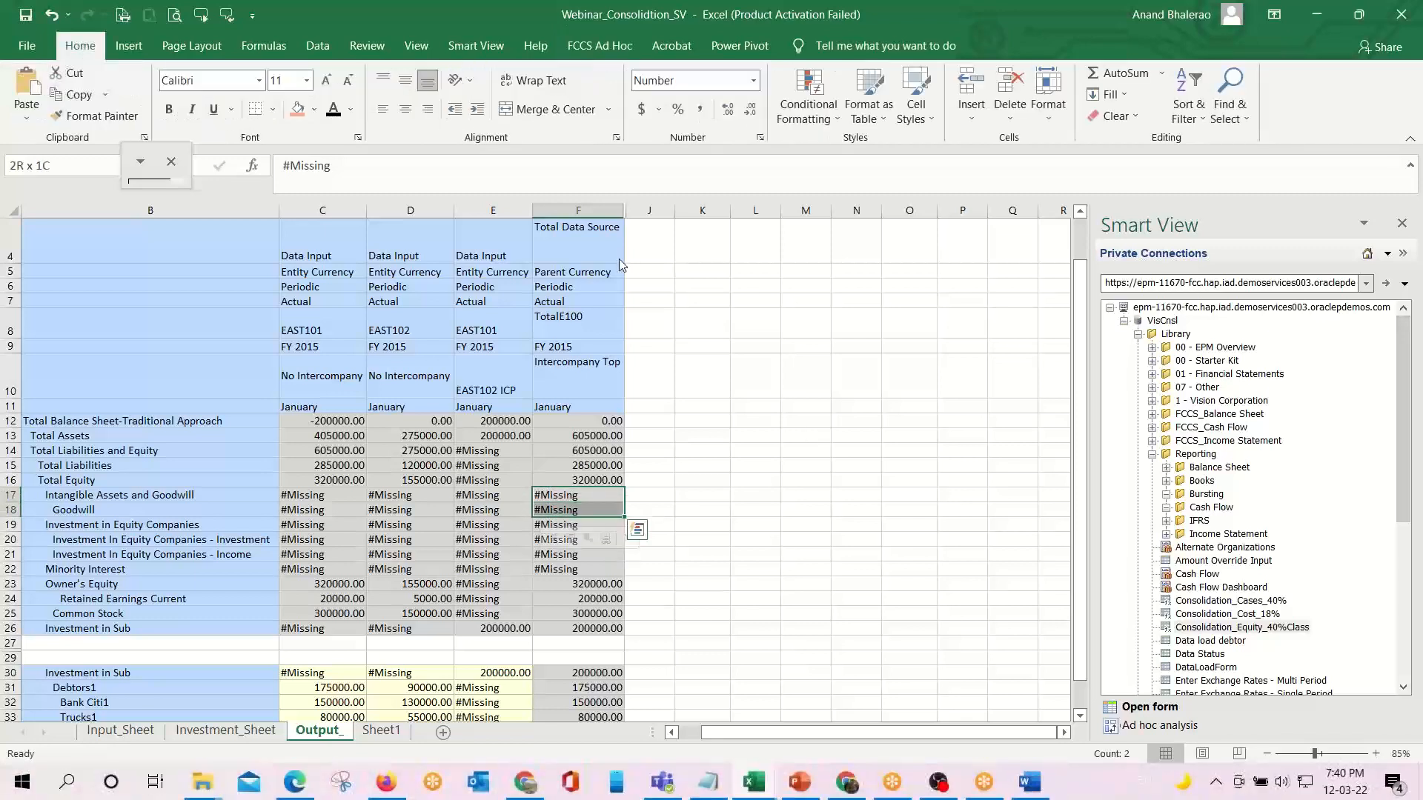
{"action": "left_click", "coordinate": [295, 110]}
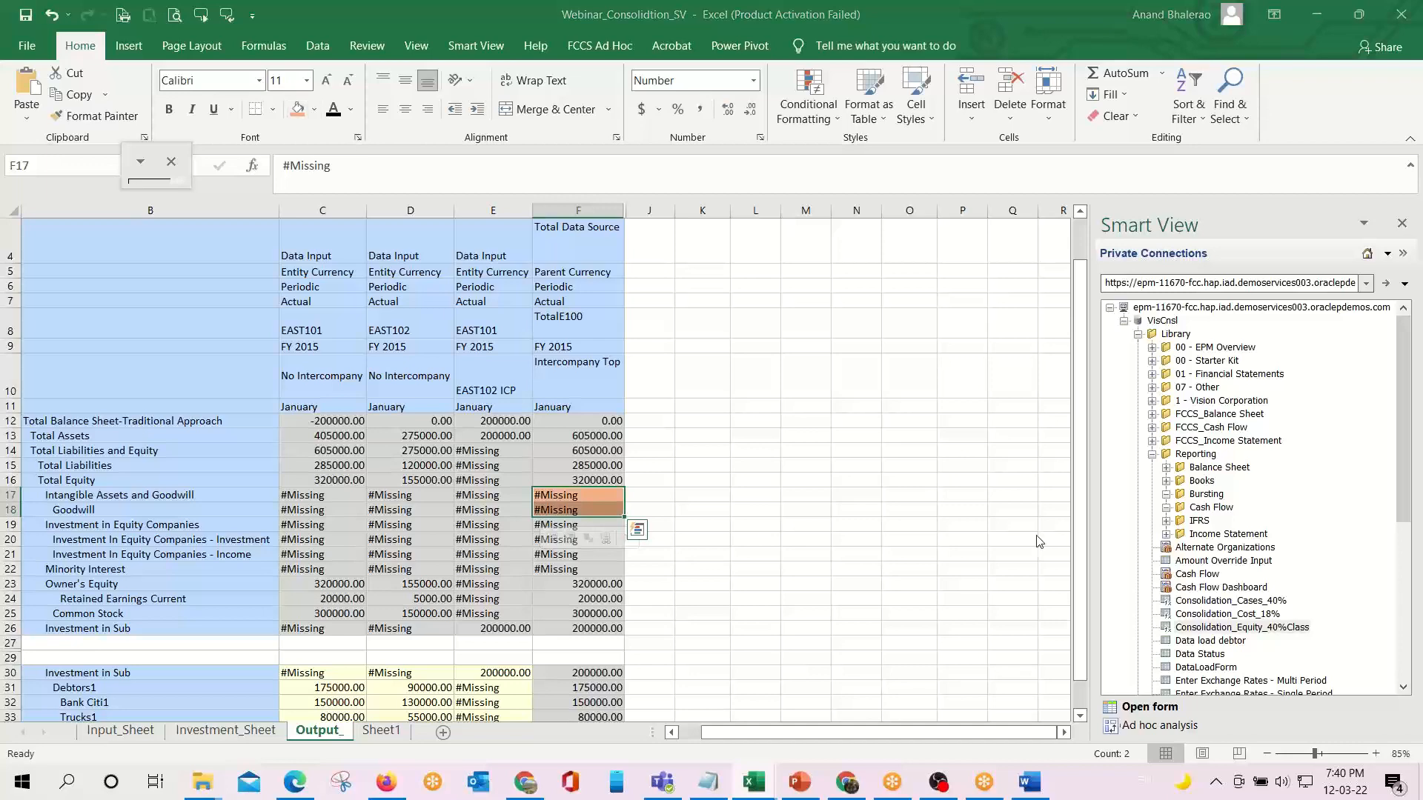
Switch to the FCCS_Consolidation_Scenario_Class workbook and fill the consolidated E_100 Goodwill cell on Cost_18% with orange.
{"action": "key", "text": "alt+Tab"}
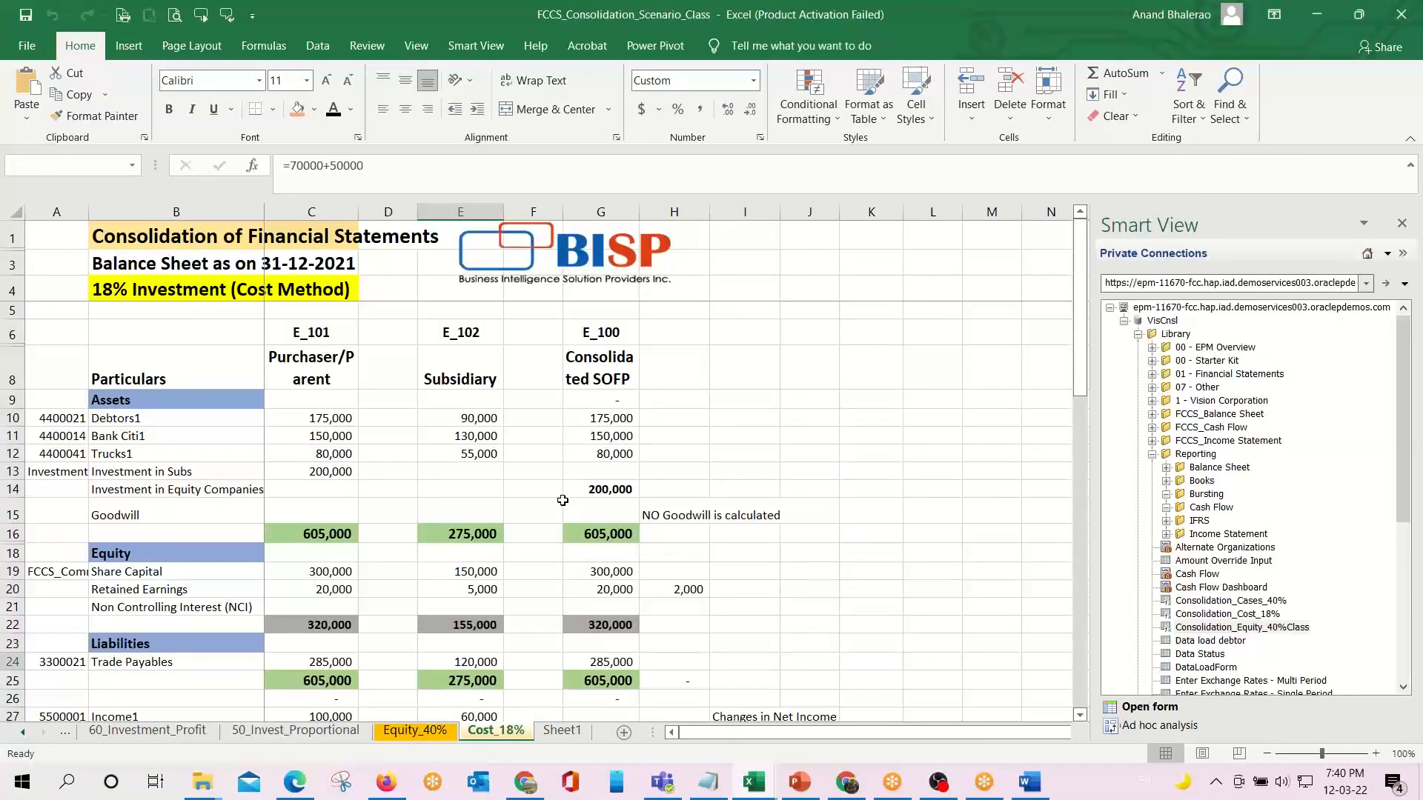
{"action": "left_click", "coordinate": [295, 110]}
Examine the Investment in Equity Companies row across the E_101, E_102 and consolidated E_100 columns of the Cost_18% sheet.
{"action": "left_click", "coordinate": [613, 487]}
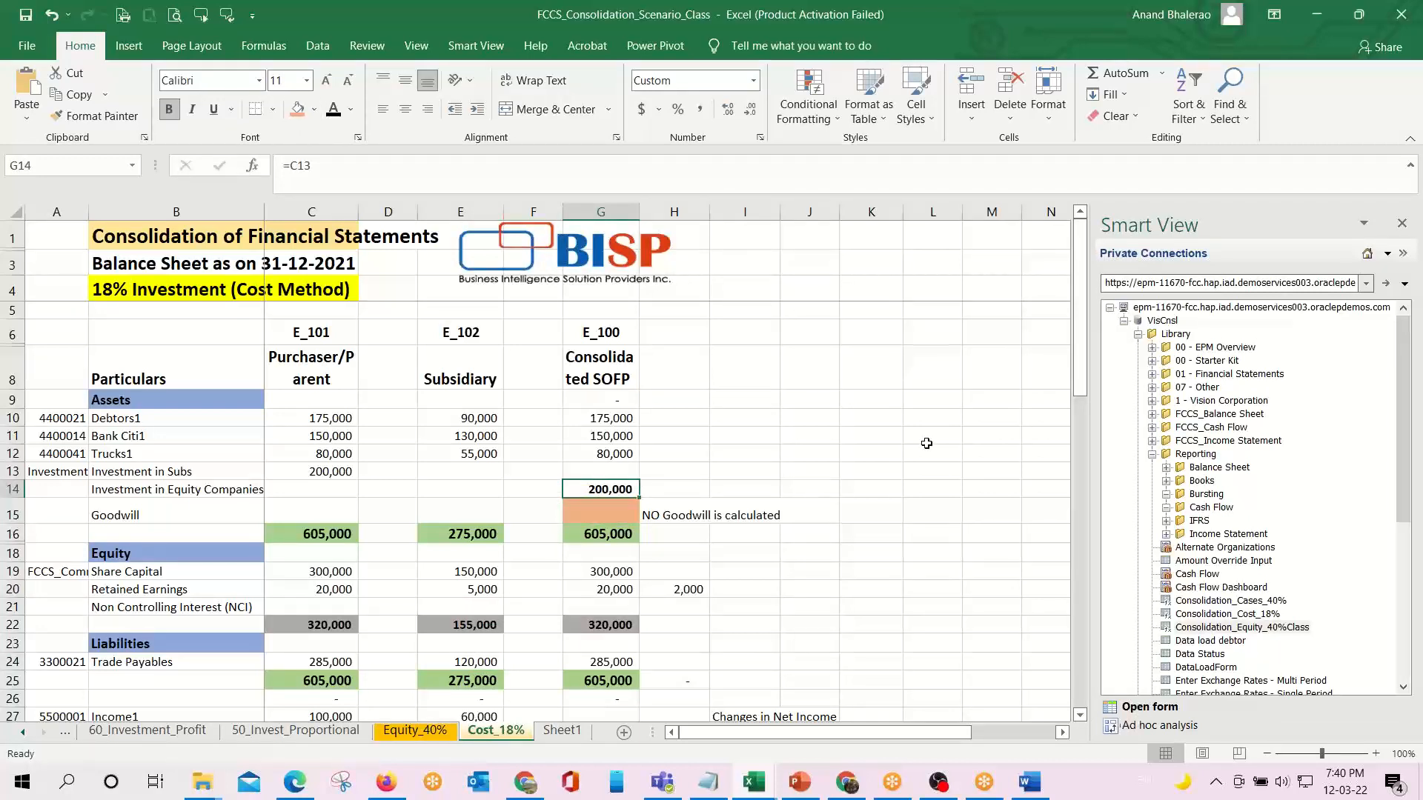
{"action": "key", "text": "Left"}
{"action": "key", "text": "Left"}
{"action": "key", "text": "Left"}
{"action": "key", "text": "Left"}
{"action": "key", "text": "Left"}
{"action": "key", "text": "Left"}
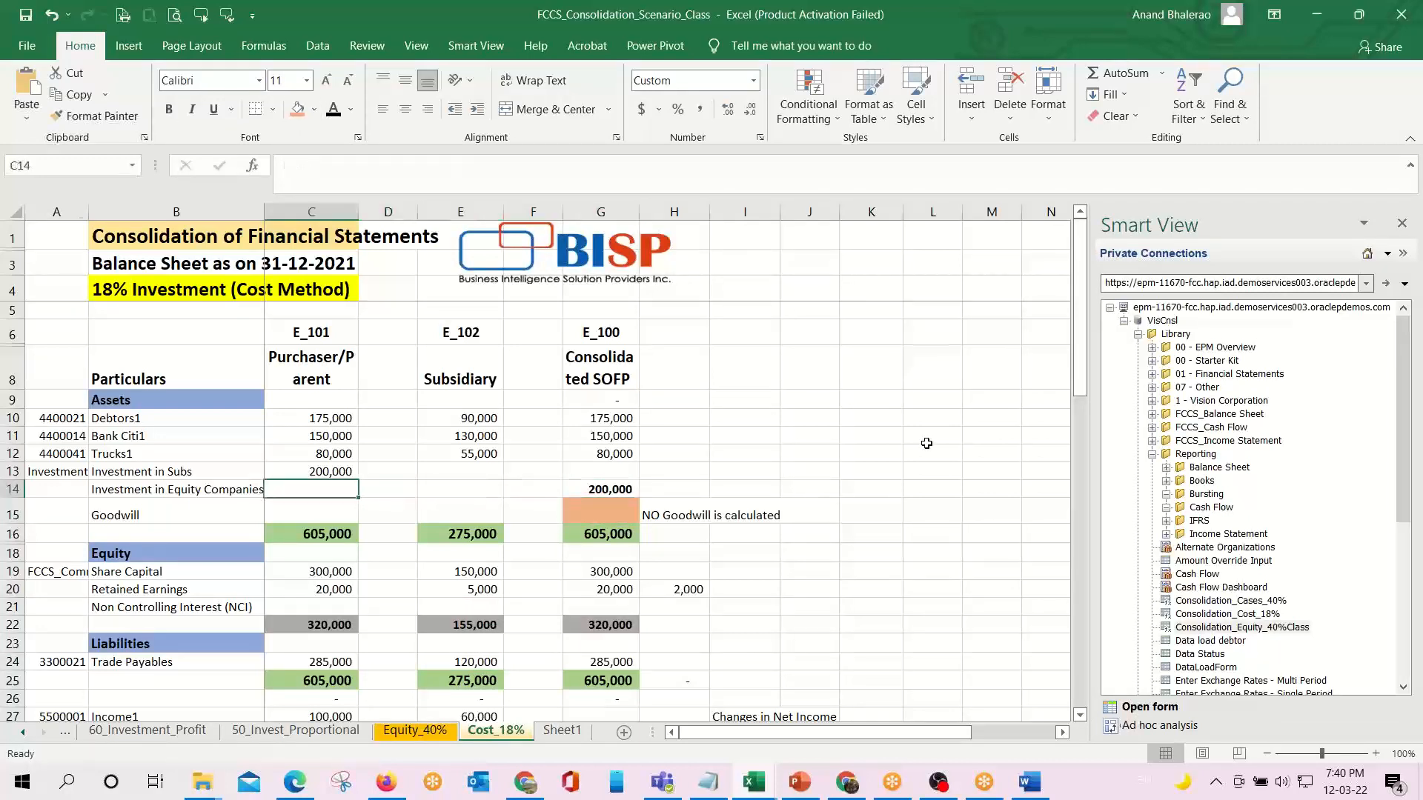
{"action": "key", "text": "Right"}
{"action": "key", "text": "Right"}
{"action": "key", "text": "Right"}
{"action": "key", "text": "Right"}
{"action": "key", "text": "Right"}
{"action": "key", "text": "Right"}
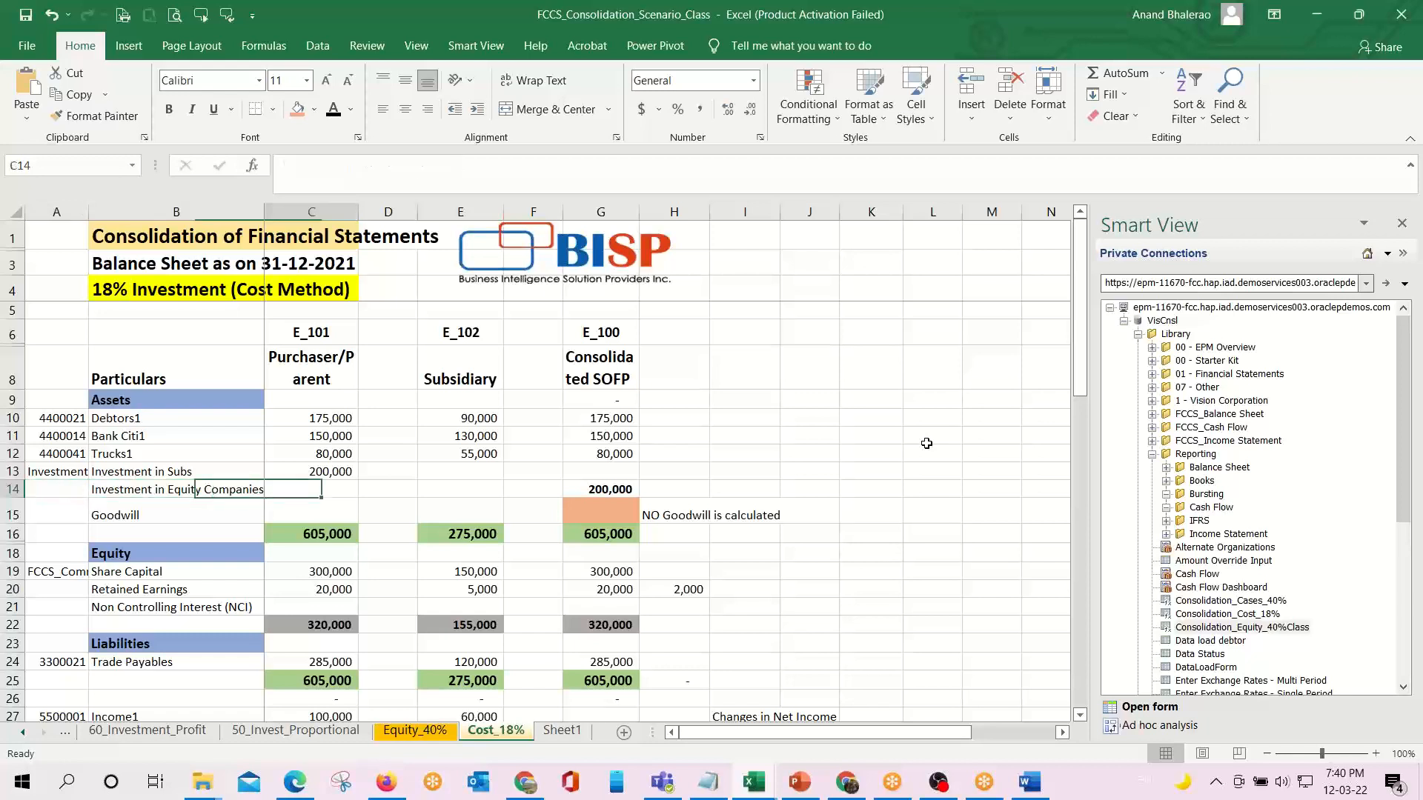
{"action": "key", "text": "ctrl+b"}
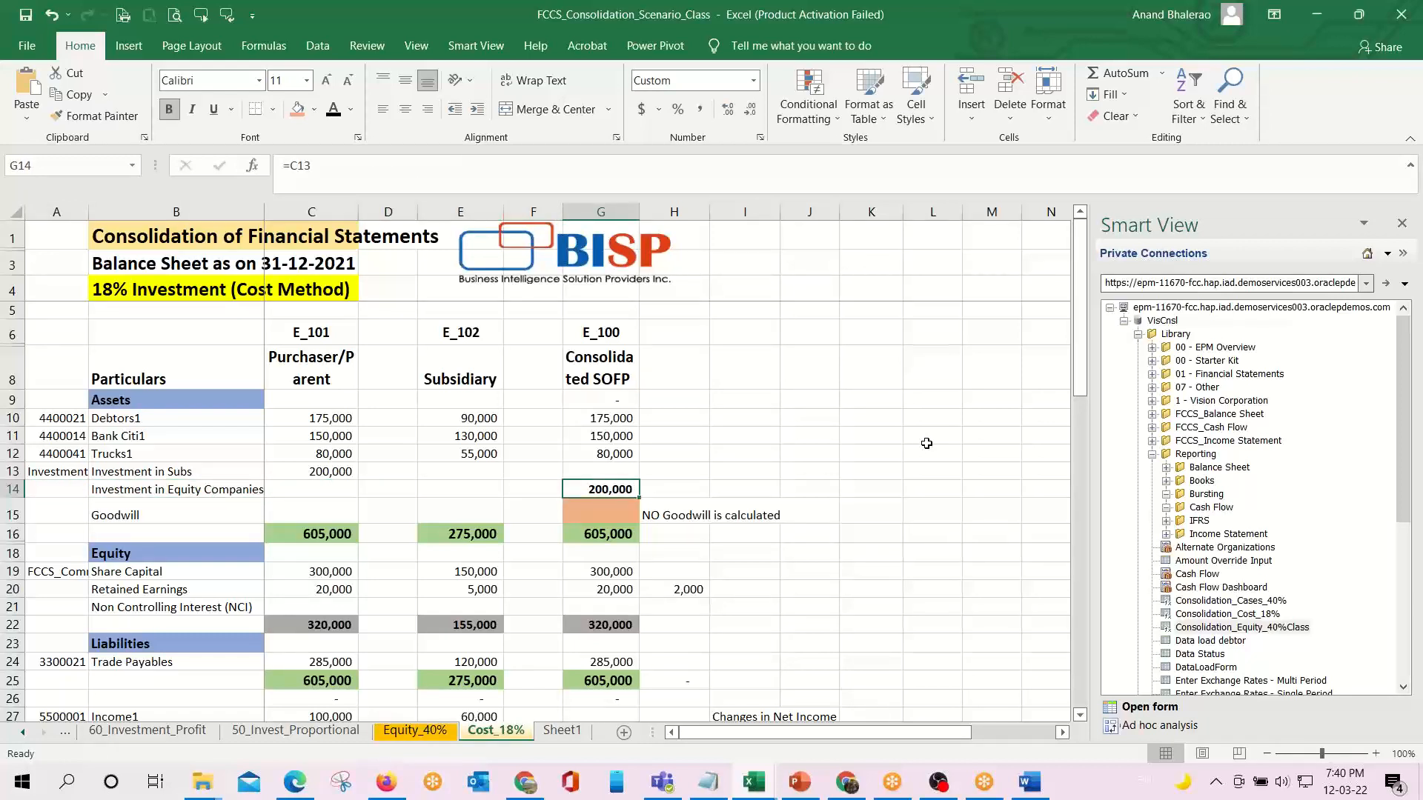
Return to the Output_ sheet of Webinar_Consolidtion_SV and format TotalE100's Investment in Sub cell F26 with green fill and bold text.
{"action": "key", "text": "alt+Tab"}
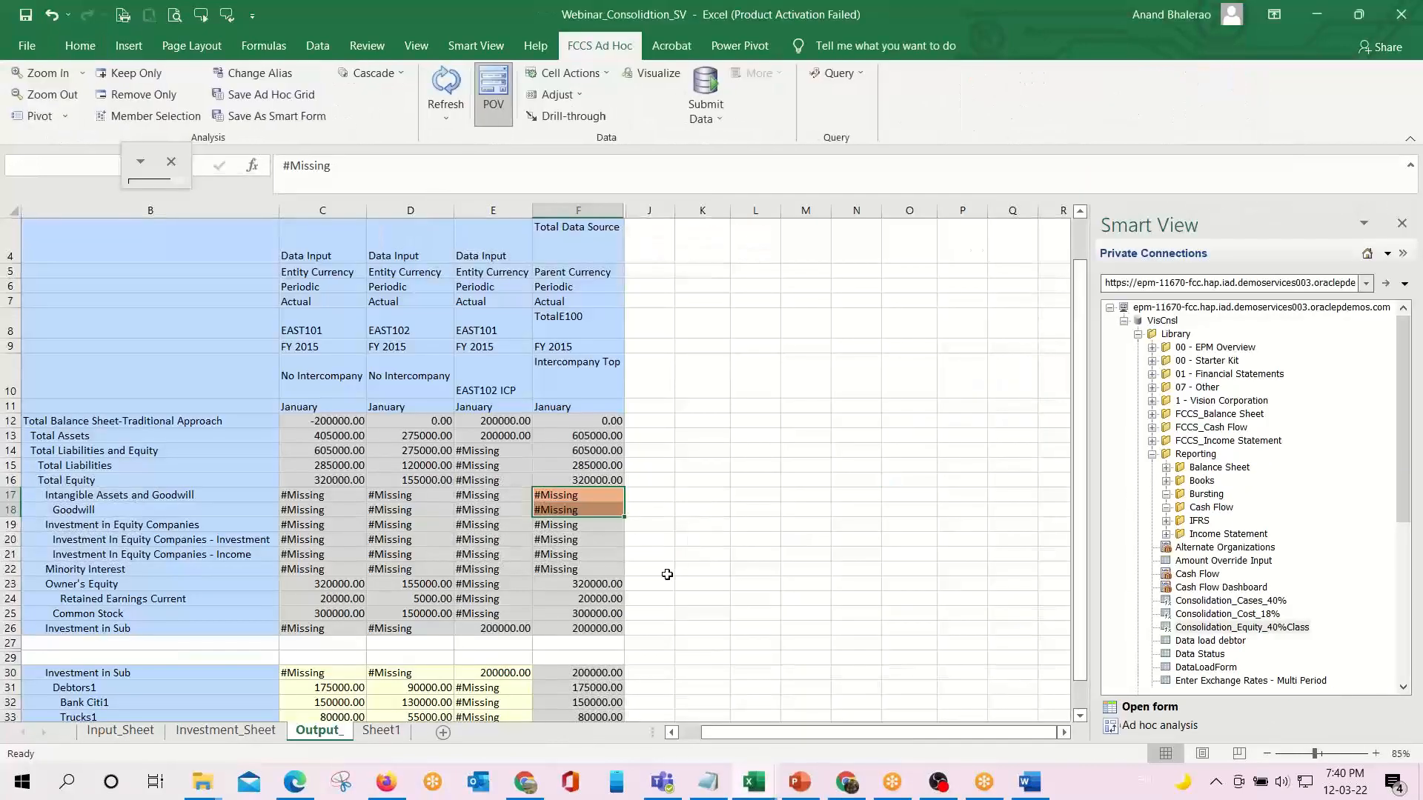
{"action": "scroll", "coordinate": [637, 567], "scroll_direction": "down", "scroll_amount": 1}
{"action": "left_click", "coordinate": [585, 555]}
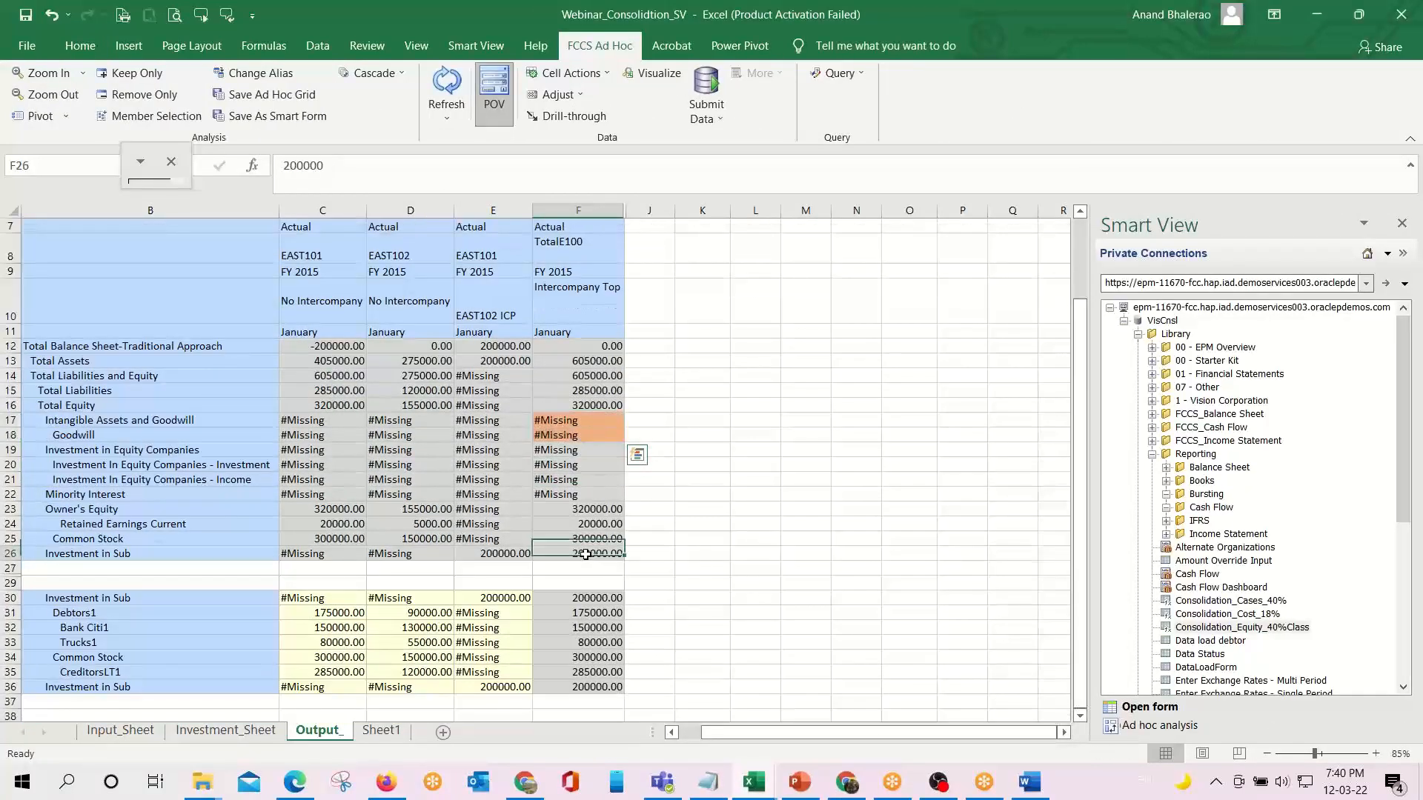
{"action": "left_click", "coordinate": [77, 43]}
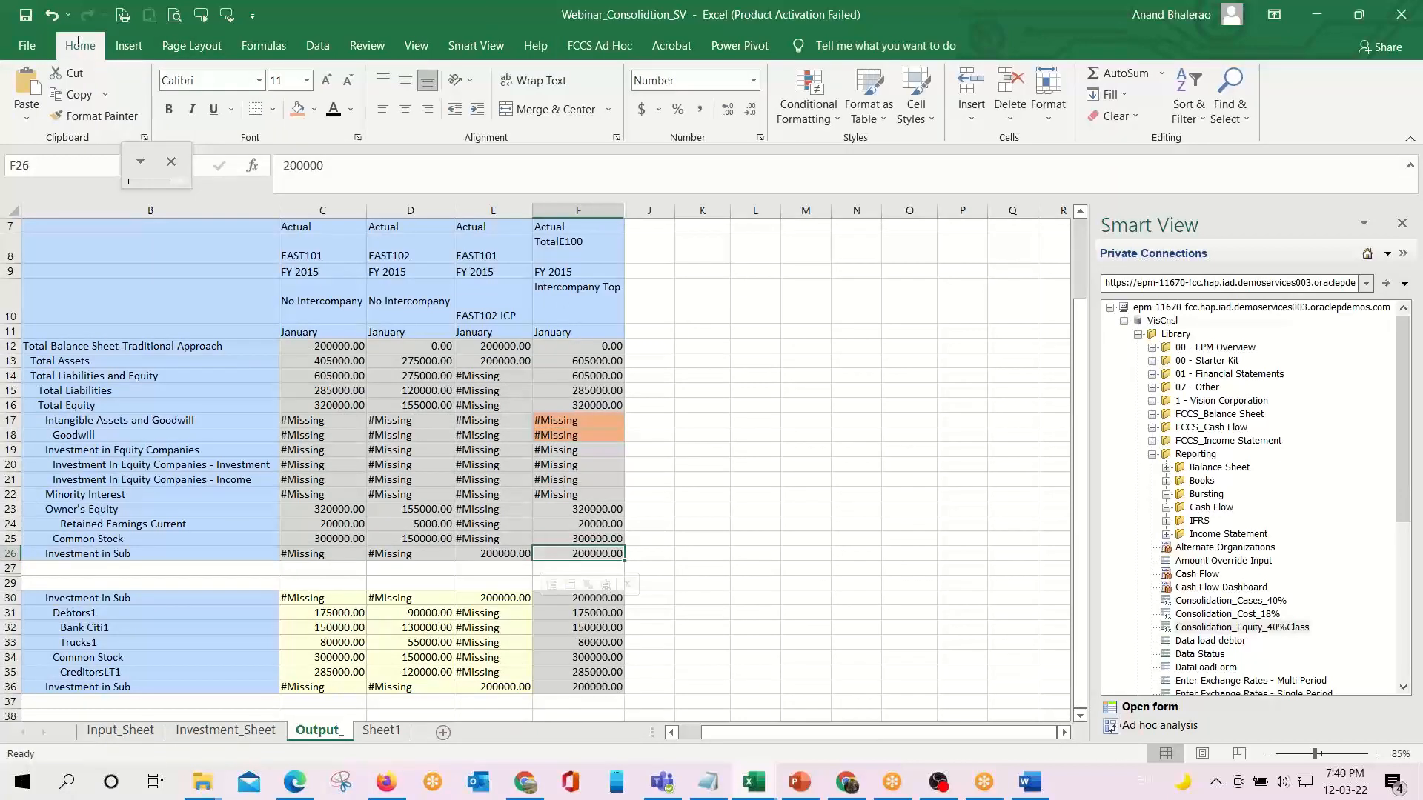
{"action": "left_click", "coordinate": [314, 109]}
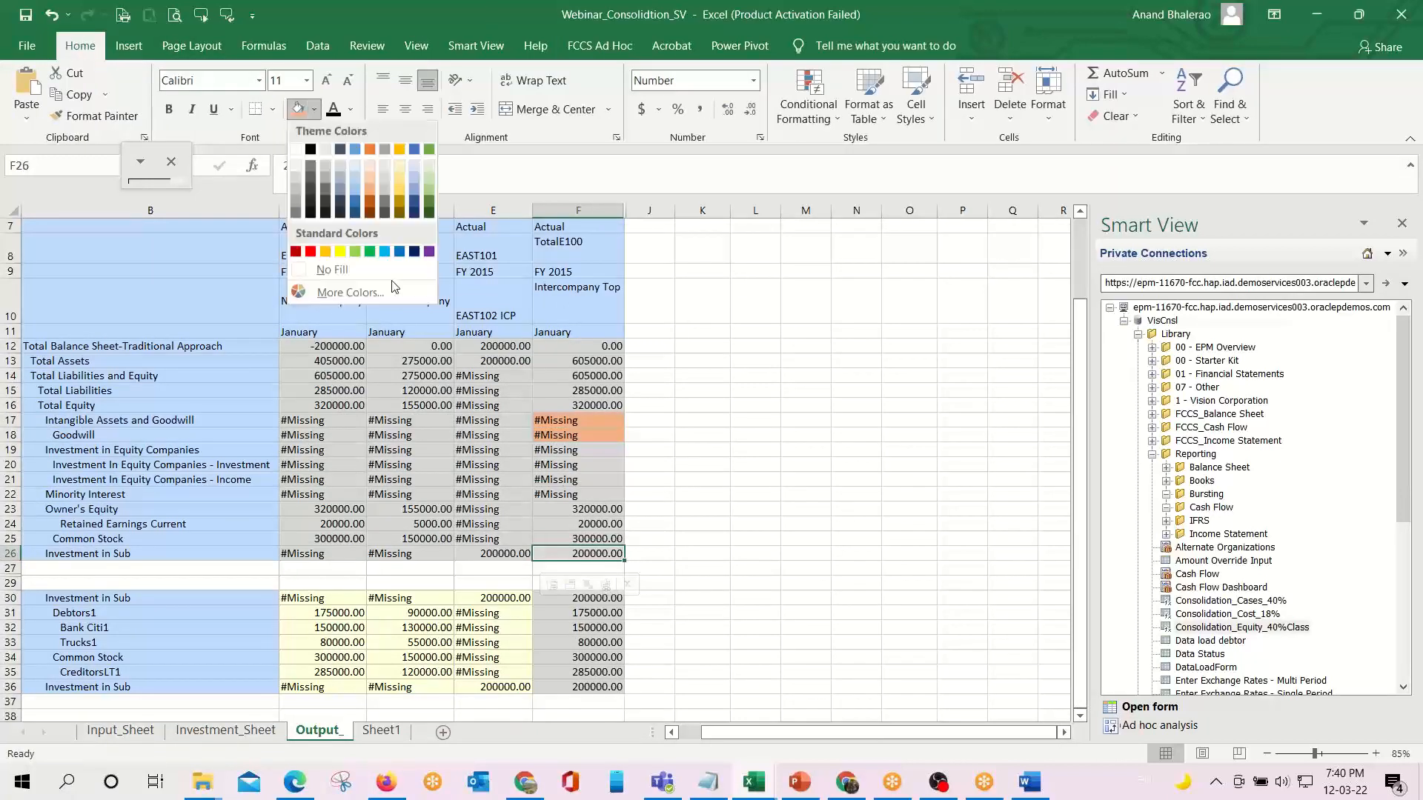
{"action": "left_click", "coordinate": [429, 195]}
{"action": "left_click", "coordinate": [172, 110]}
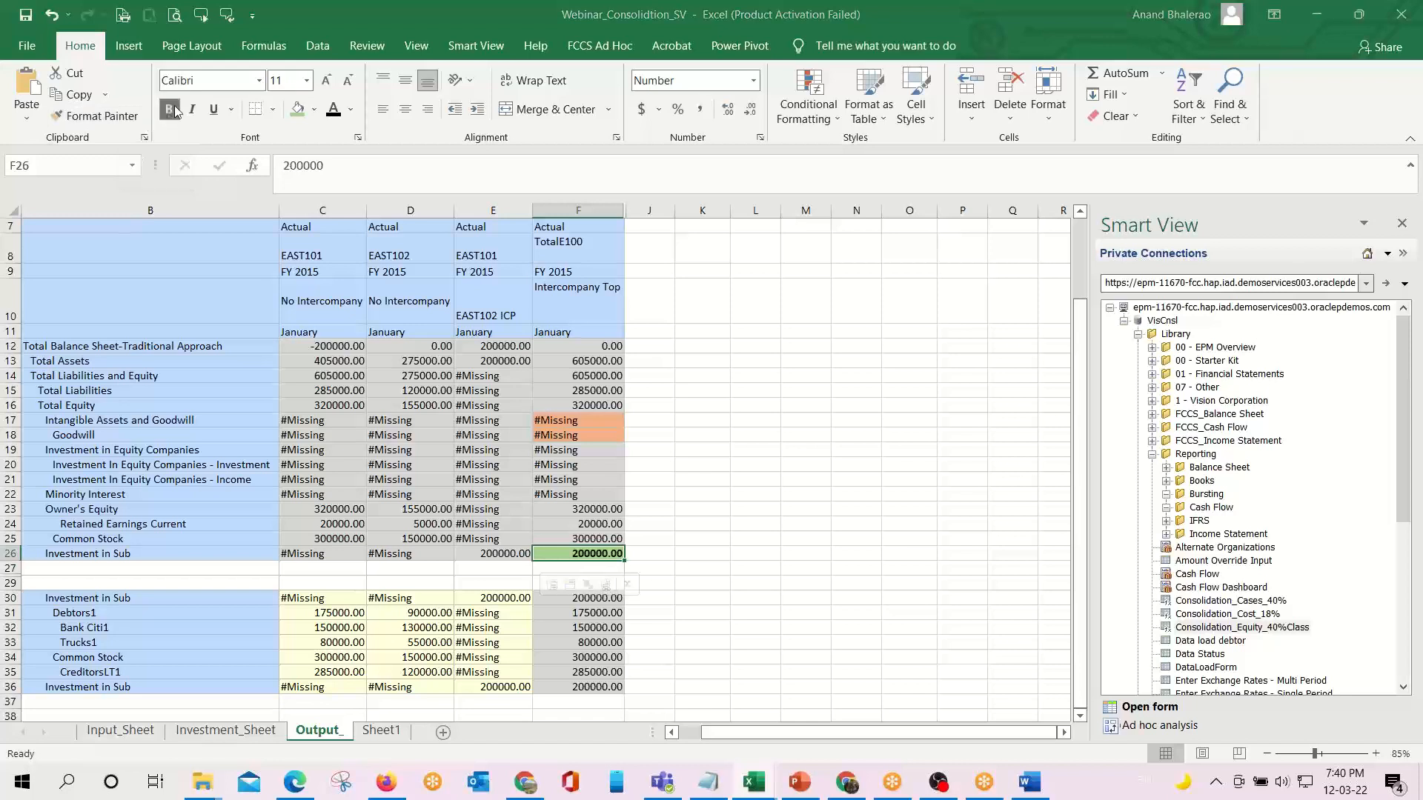
Switch to the FCCS_Consolidation_Scenario_Class workbook and fill the consolidated E_100 Investment in Equity Companies cell, G14, on Cost_18% with green.
{"action": "key", "text": "alt+Tab"}
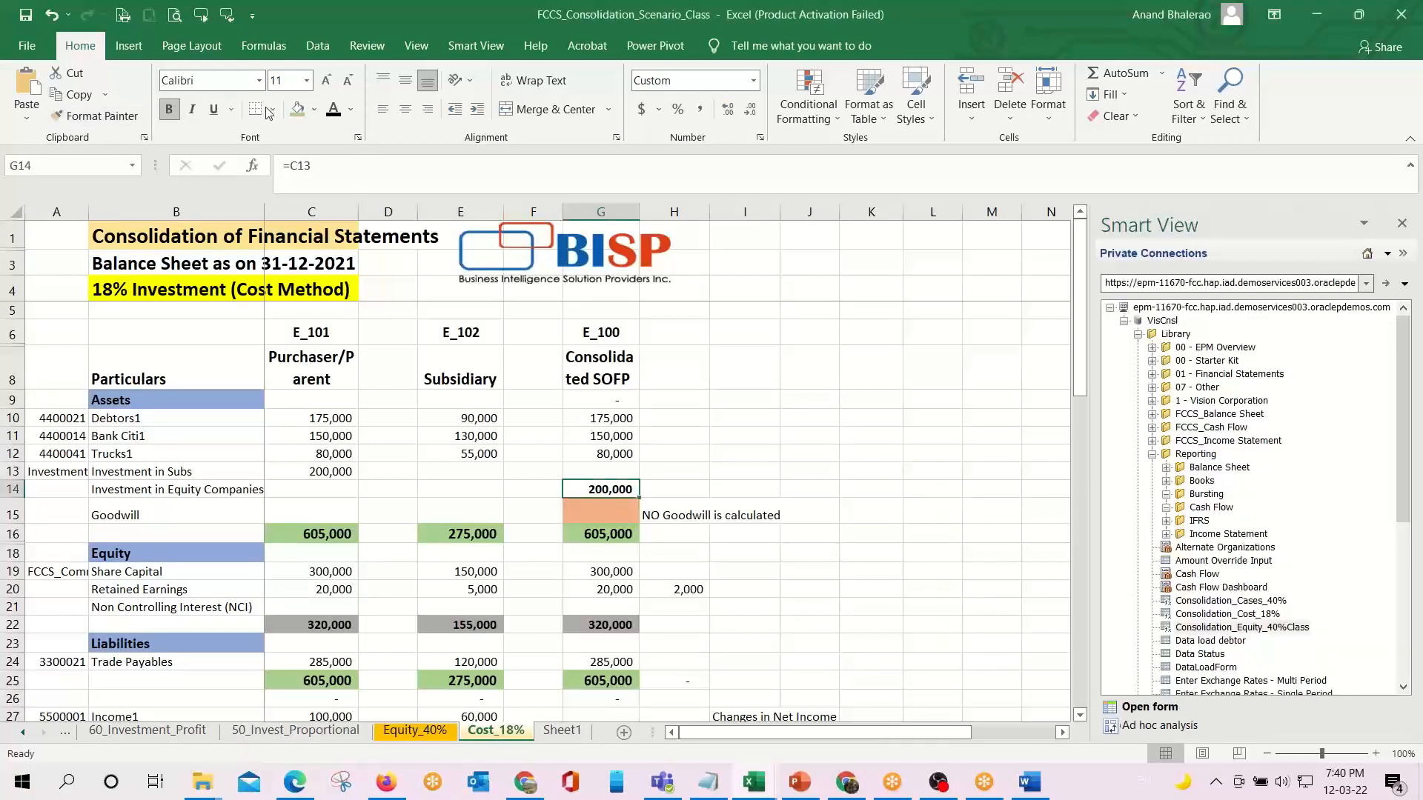
{"action": "left_click", "coordinate": [297, 109]}
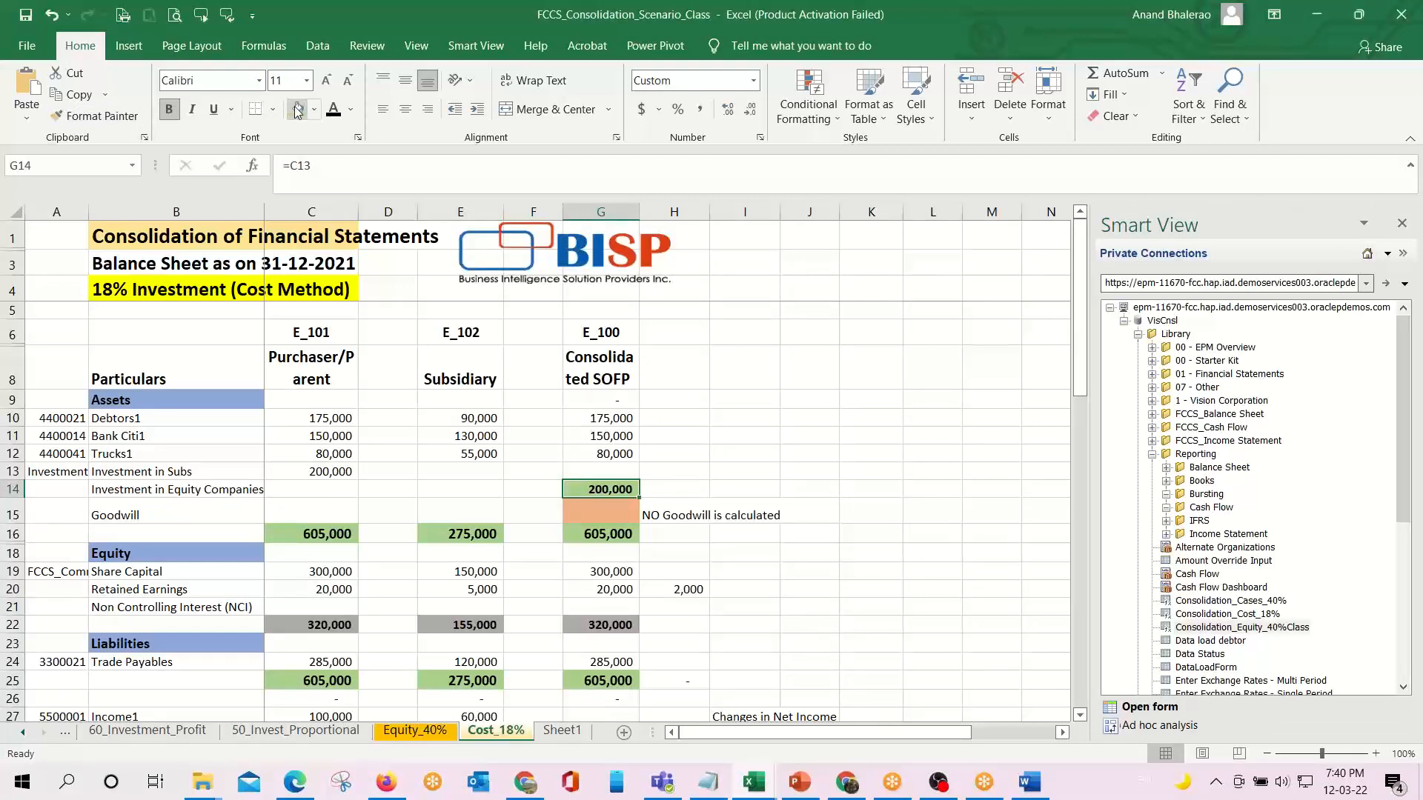
Compare TotalE100's equity figures in column F of Output_ with the consolidated E_100 equity total in G22 of the Cost_18% sheet.
{"action": "key", "text": "alt+Tab"}
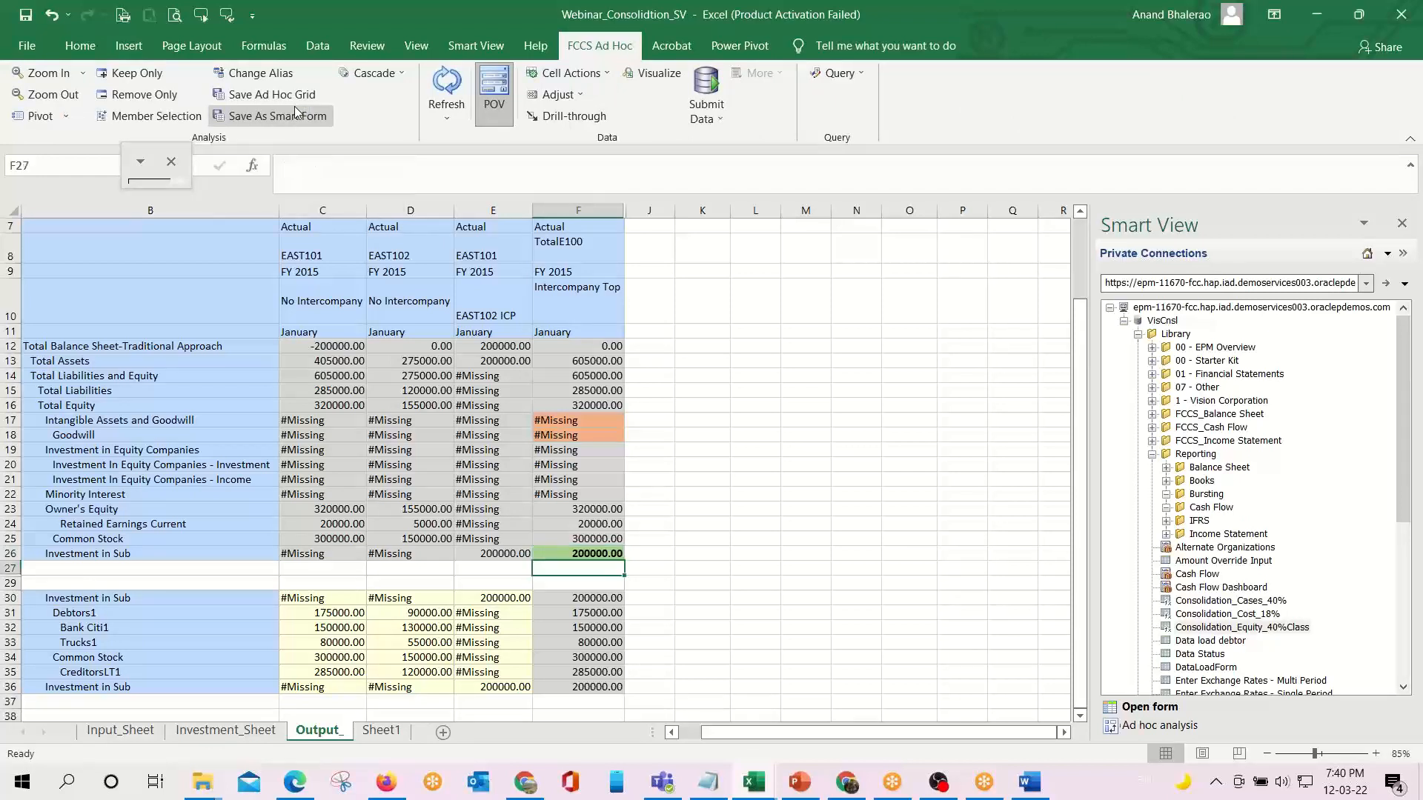
{"action": "key", "text": "Up"}
{"action": "key", "text": "Up"}
{"action": "key", "text": "Up"}
{"action": "key", "text": "Up"}
{"action": "key", "text": "Up"}
{"action": "key", "text": "Up"}
{"action": "key", "text": "Up"}
{"action": "key", "text": "Up"}
{"action": "key", "text": "Up"}
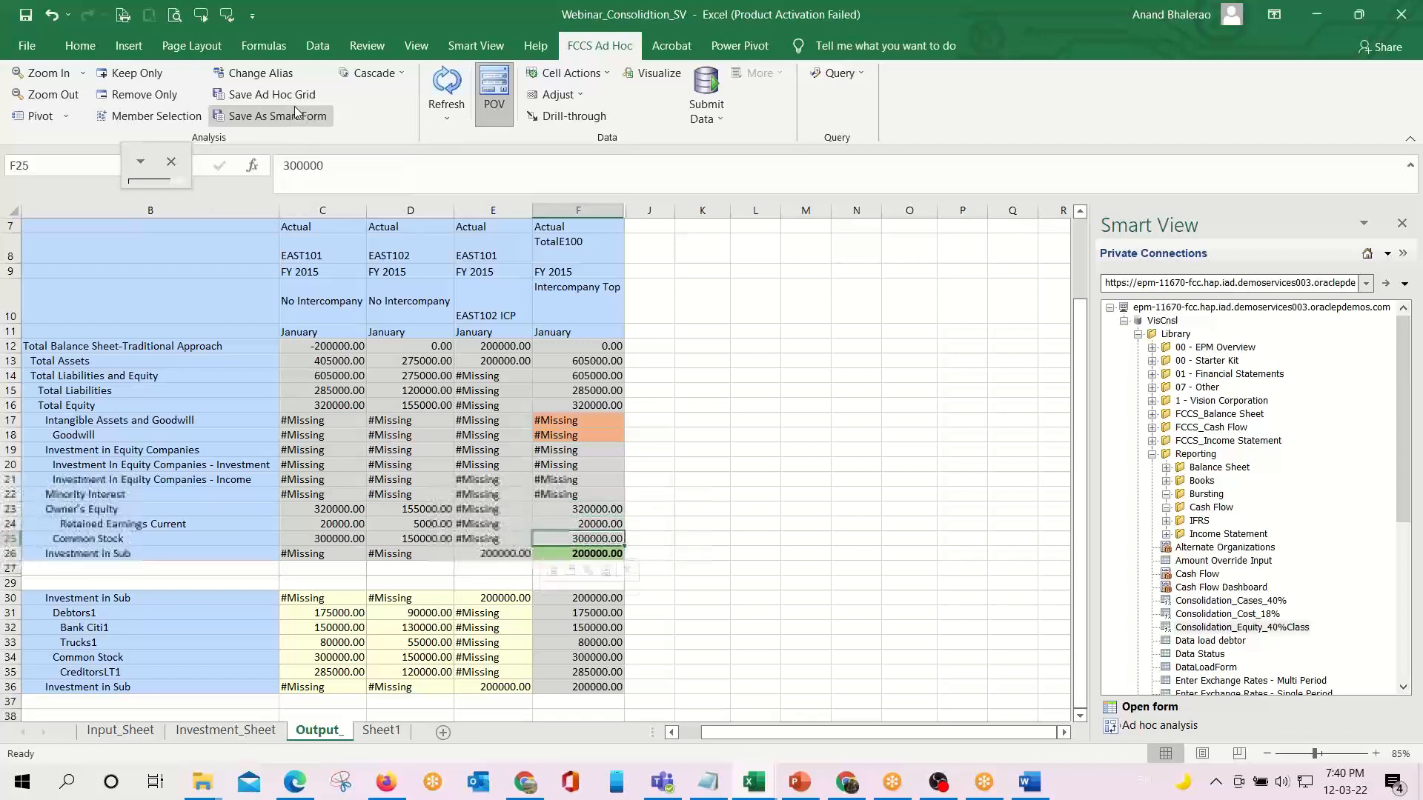
{"action": "key", "text": "Up"}
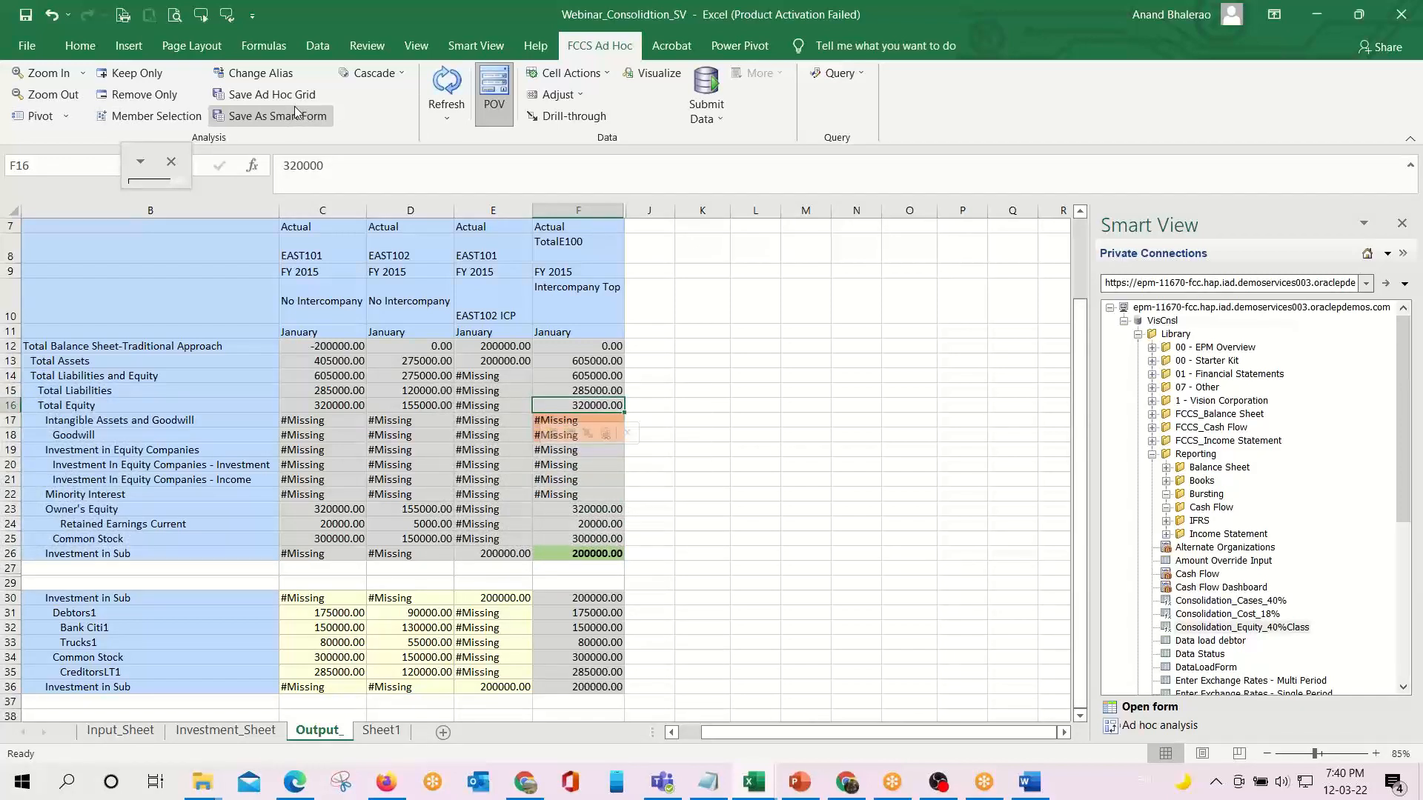
{"action": "key", "text": "alt+Tab"}
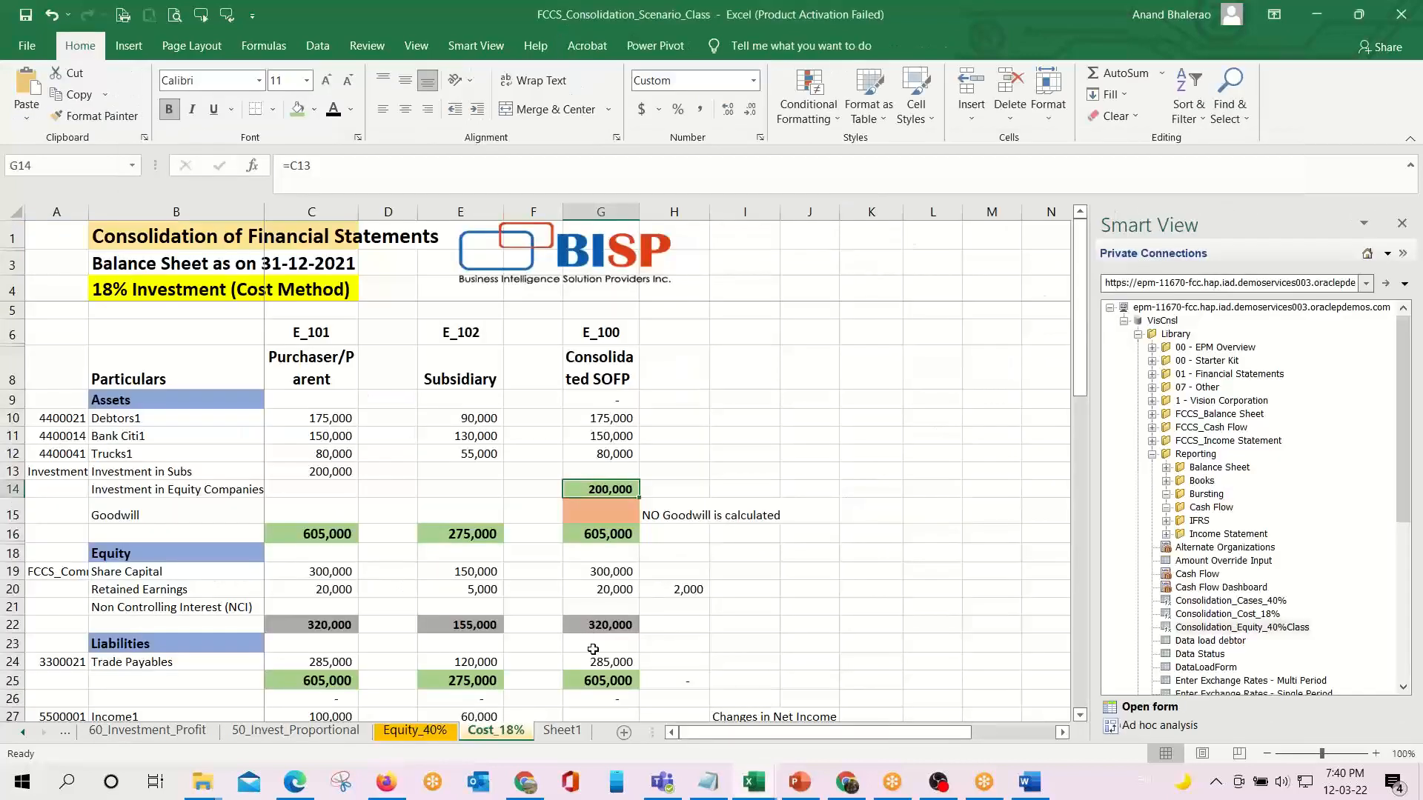
{"action": "left_click", "coordinate": [599, 625]}
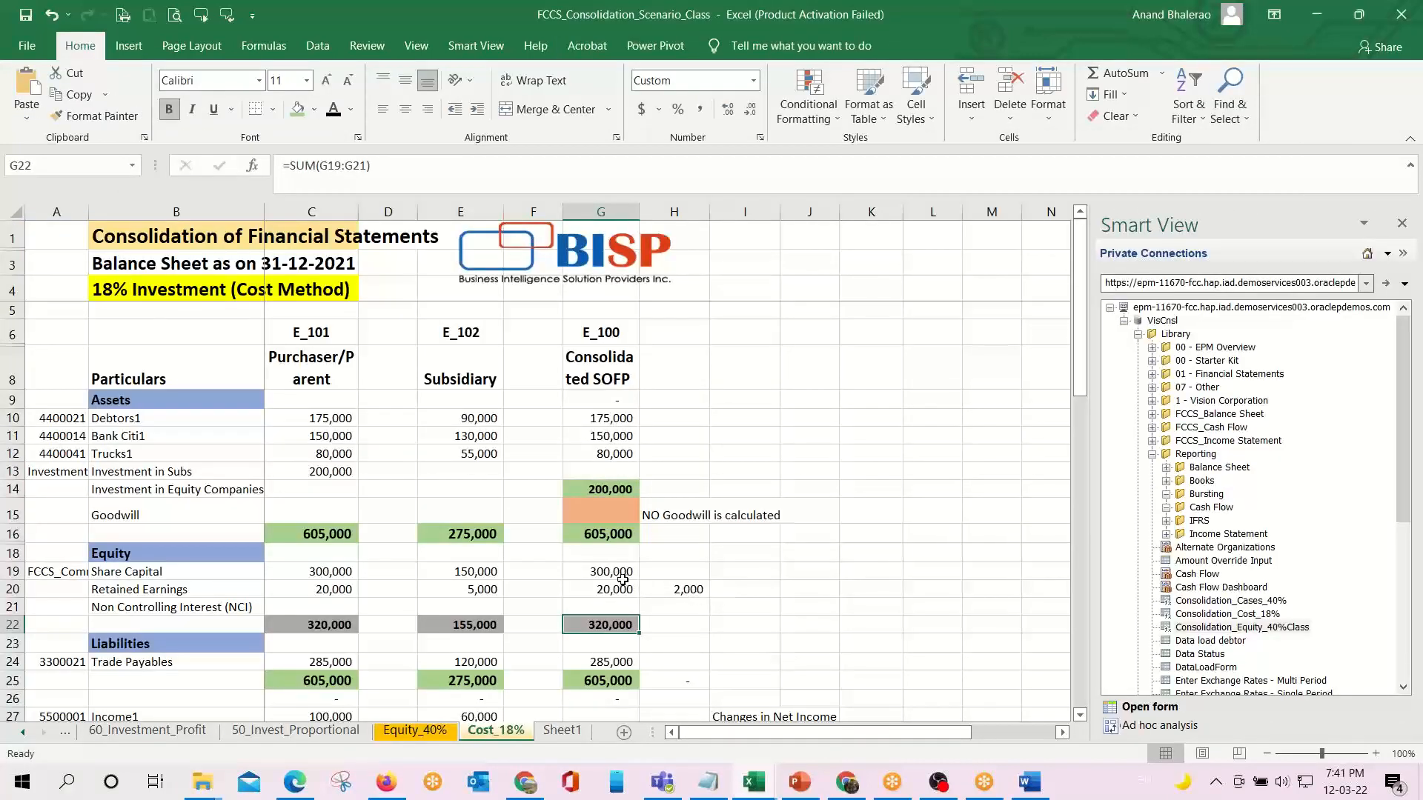
Return to the Output_ sheet and make TotalE100's Common Stock and Retained Earnings Current cells, F25 and F24, bold.
{"action": "key", "text": "alt+Tab"}
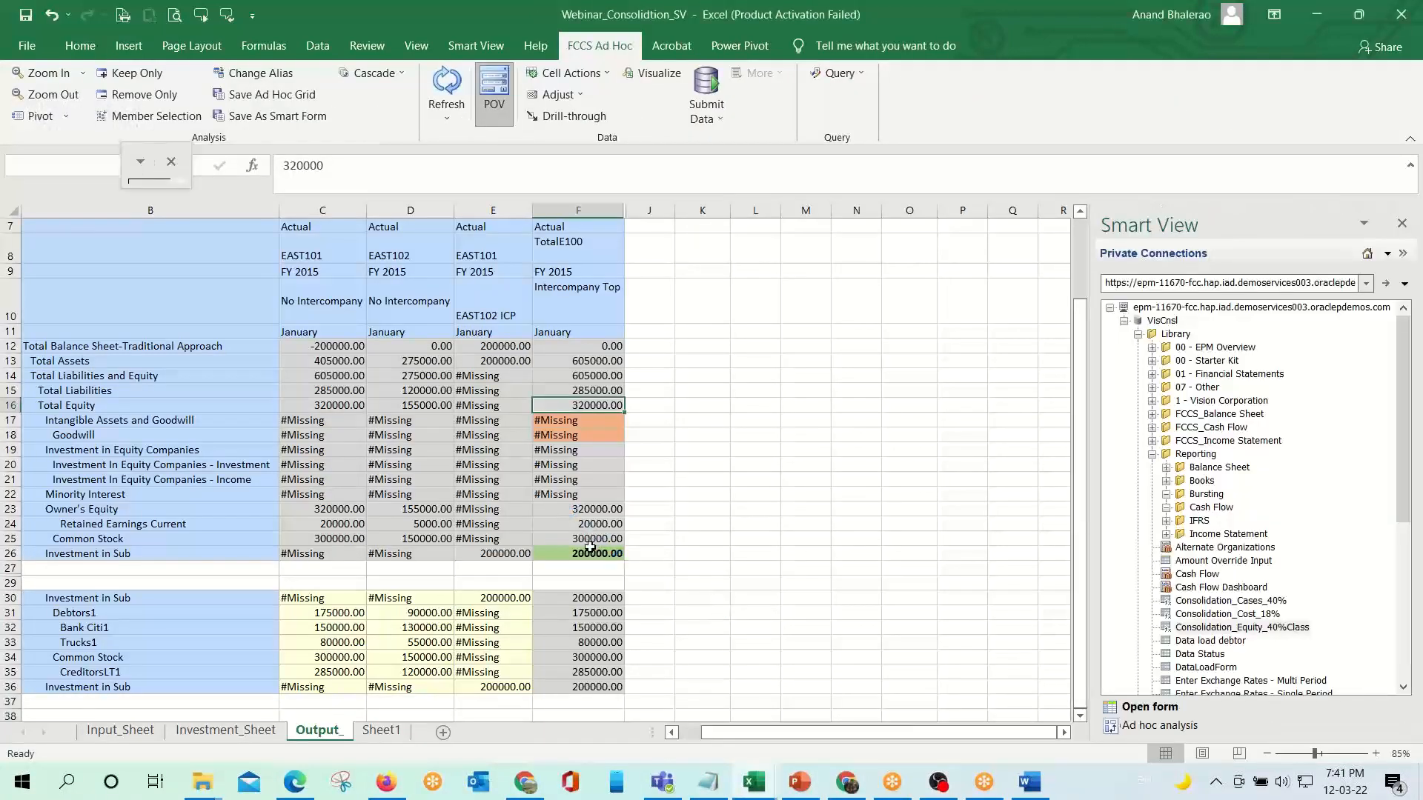
{"action": "left_click", "coordinate": [590, 539]}
{"action": "key", "text": "ctrl+b"}
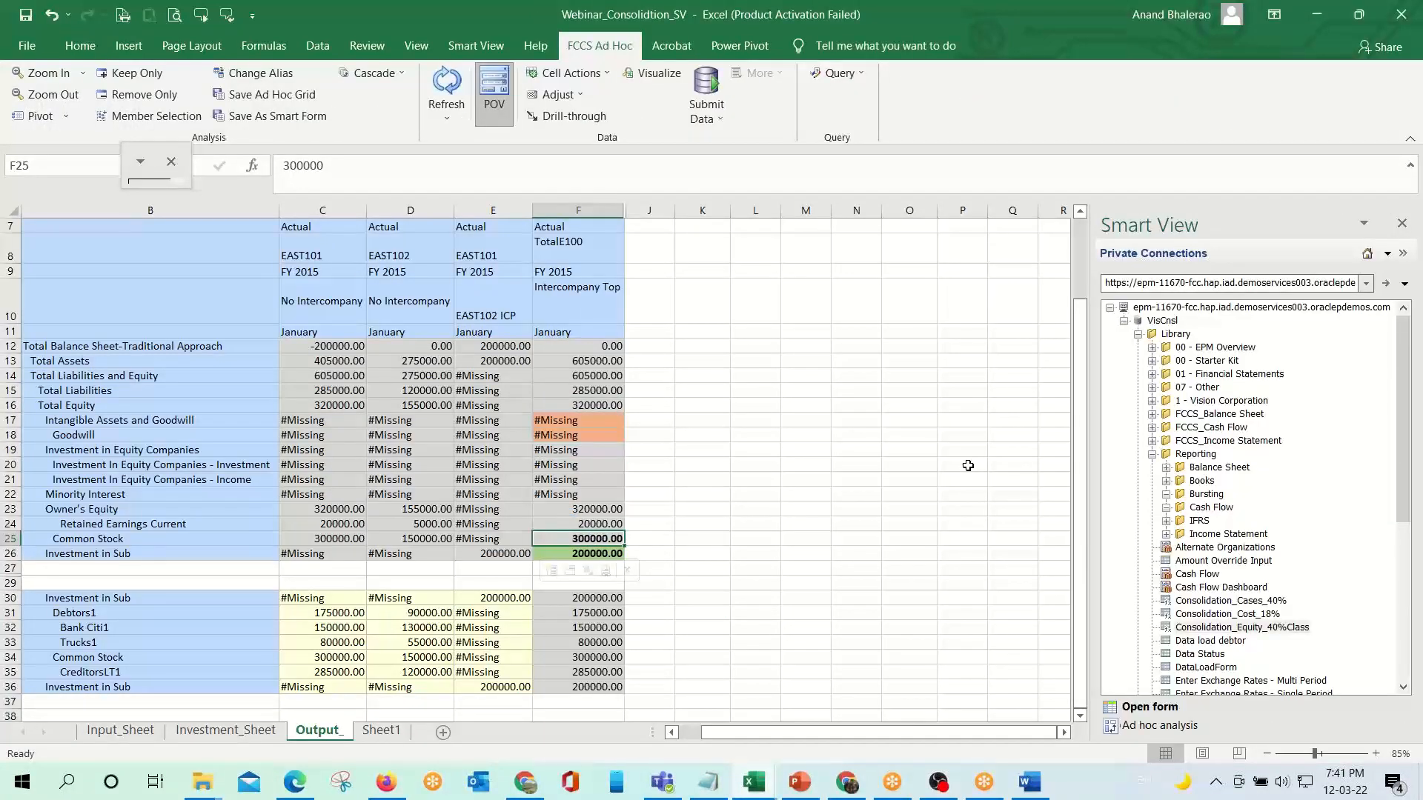
{"action": "key", "text": "Up"}
{"action": "key", "text": "ctrl+b"}
{"action": "key", "text": "Up"}
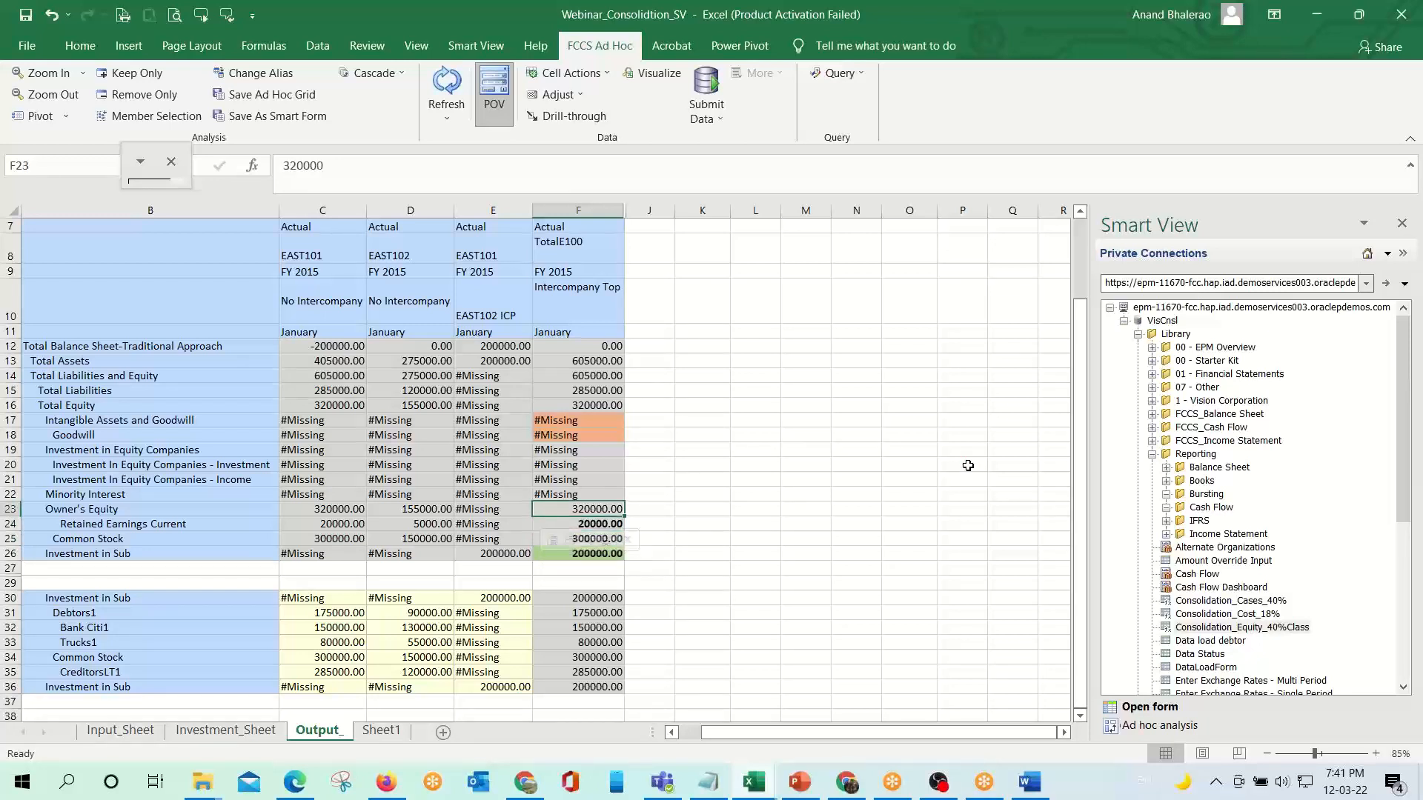
Check the consolidated Trade Payables cell on Cost_18%, and make TotalE100's Total Liabilities cell F15 on Output_ bold.
{"action": "key", "text": "alt+Tab"}
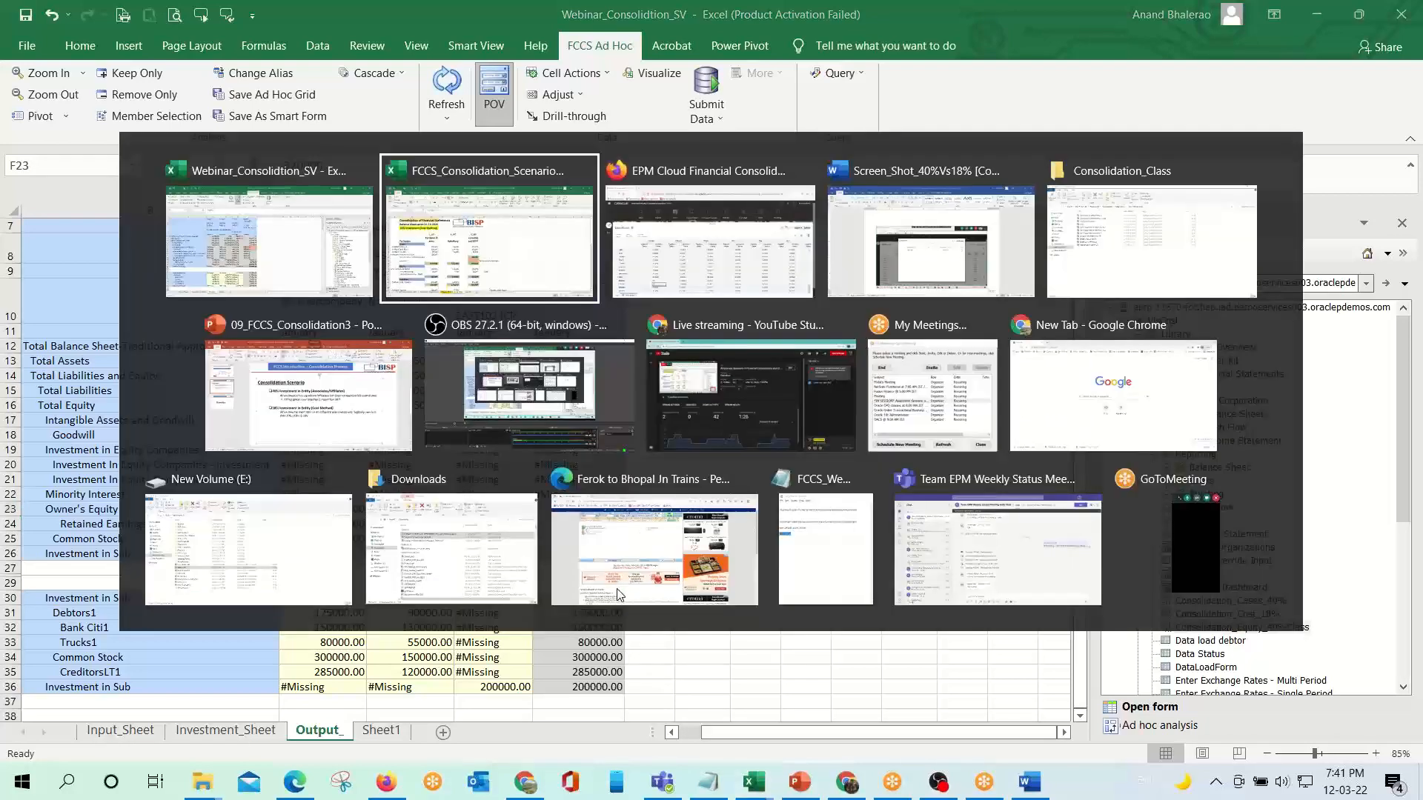
{"action": "scroll", "coordinate": [614, 629], "scroll_direction": "down", "scroll_amount": 1}
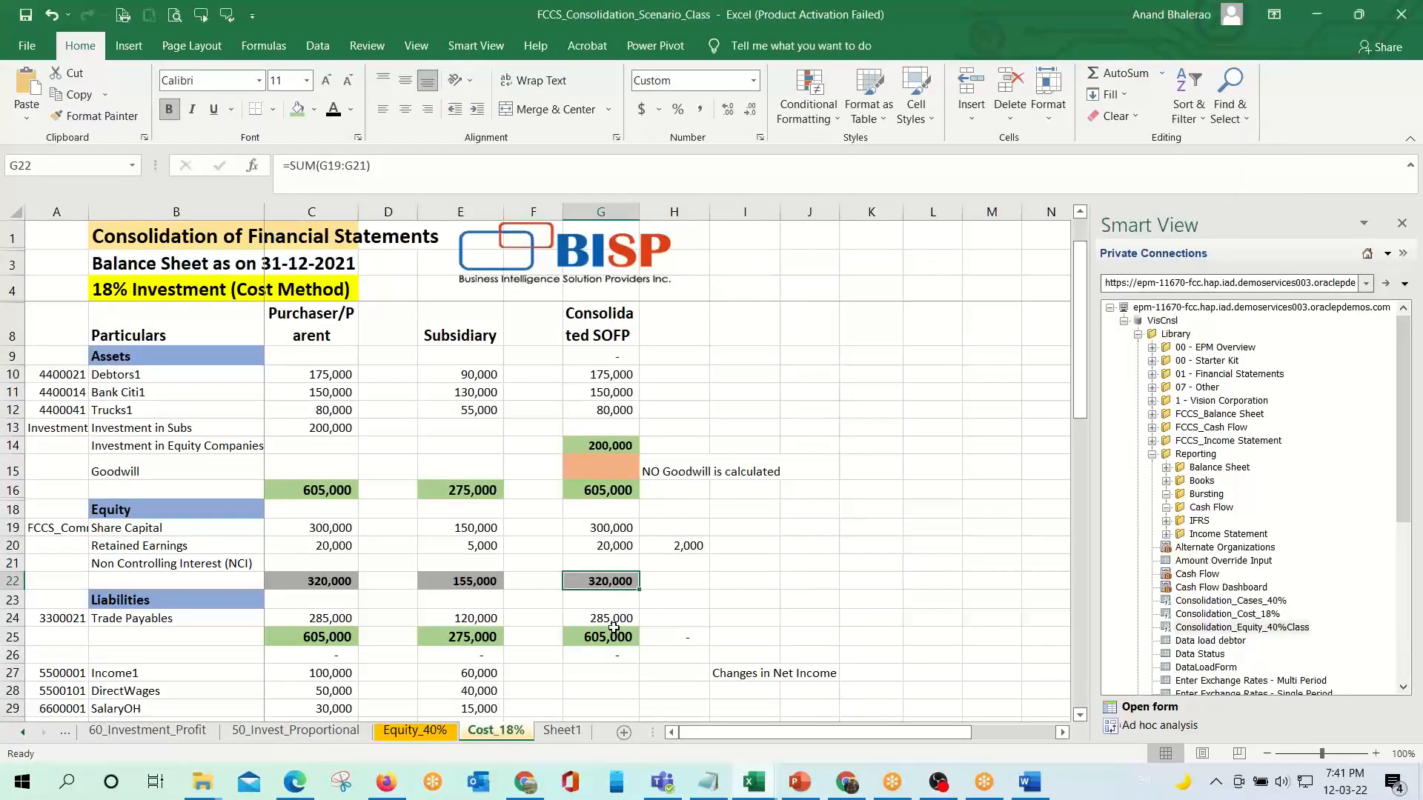
{"action": "left_click", "coordinate": [608, 620]}
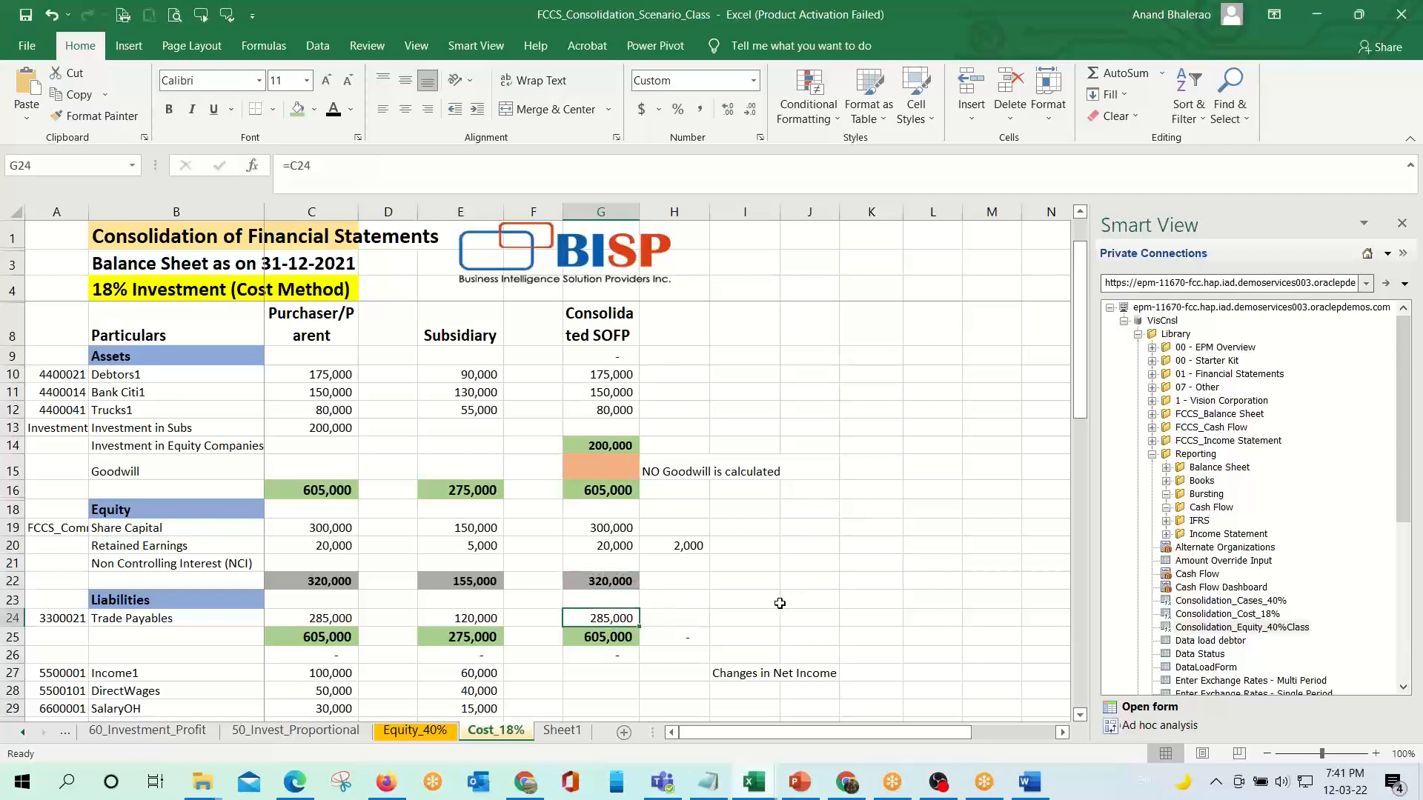
{"action": "key", "text": "alt+Tab"}
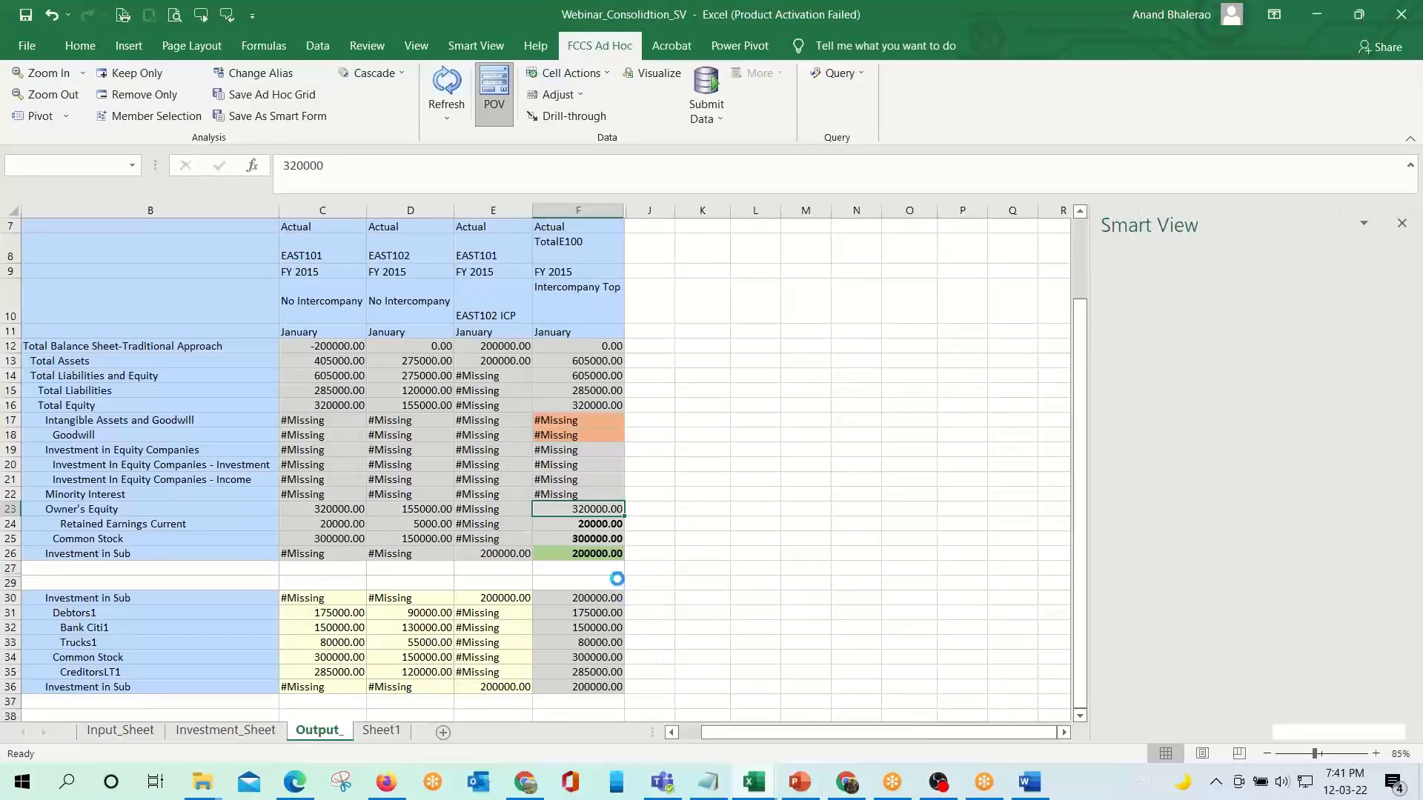
{"action": "left_click", "coordinate": [594, 392]}
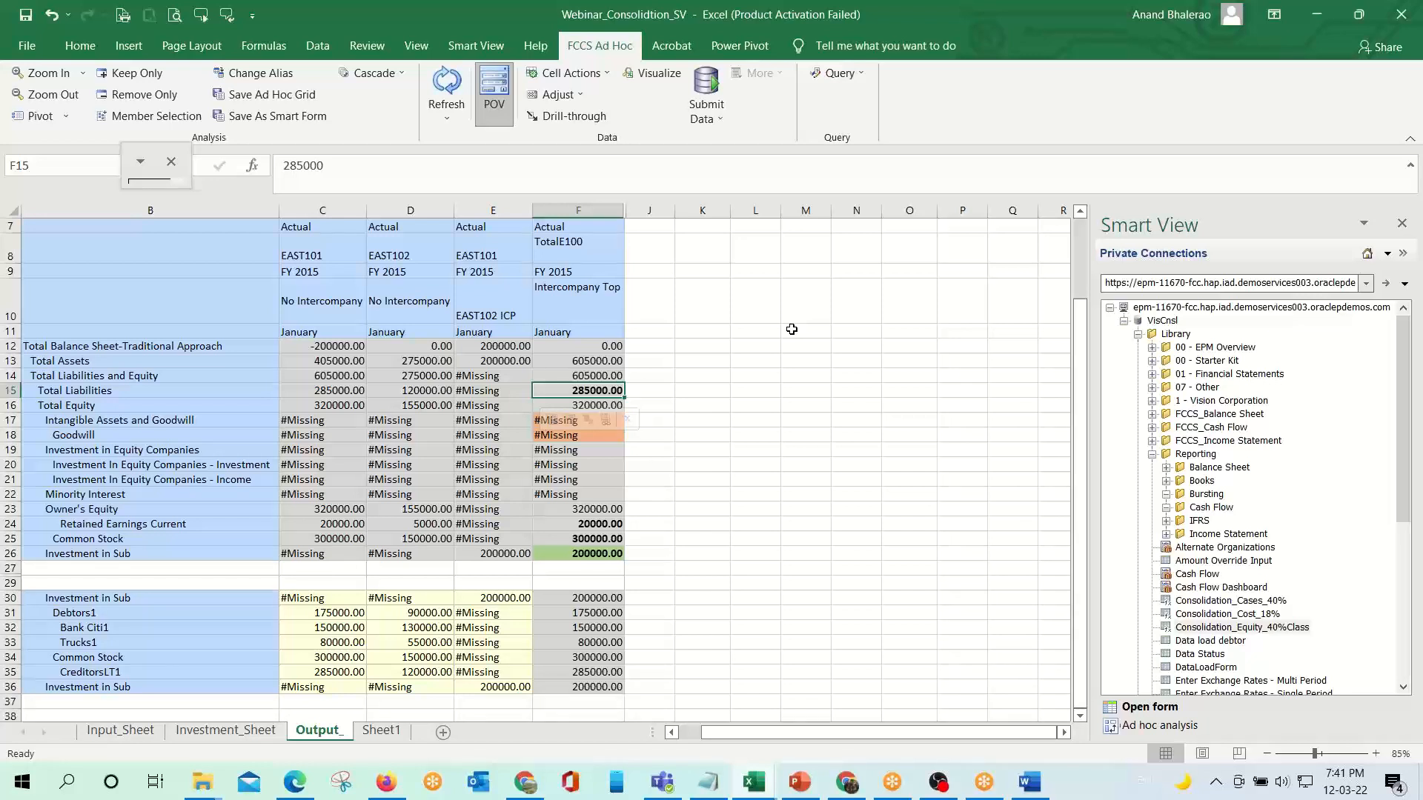
Make TotalE100's Investment in Sub, Debtors1, Bank Citi1 and Trucks1 cells, F30:F33, bold and slightly widen column J.
{"action": "key", "text": "Up"}
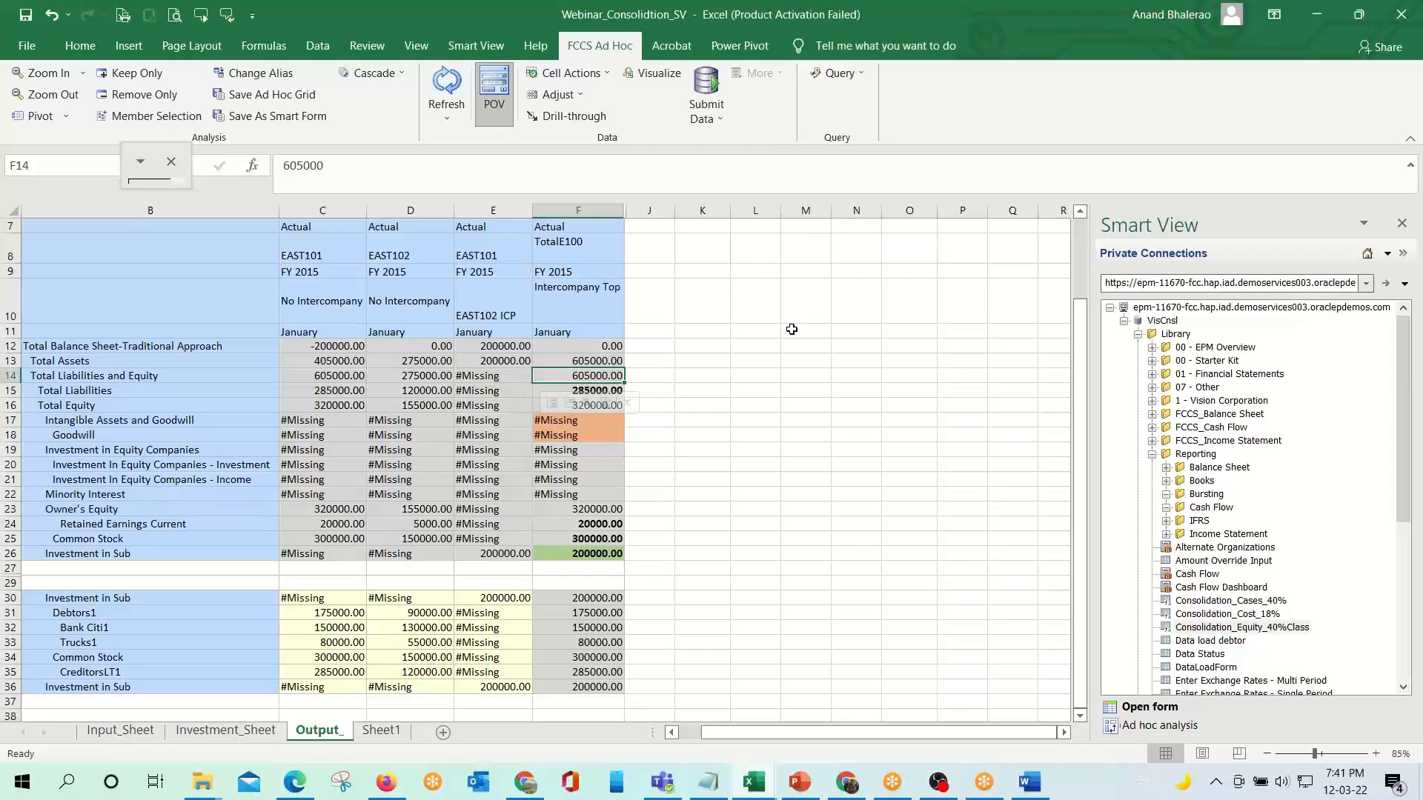
{"action": "key", "text": "Up"}
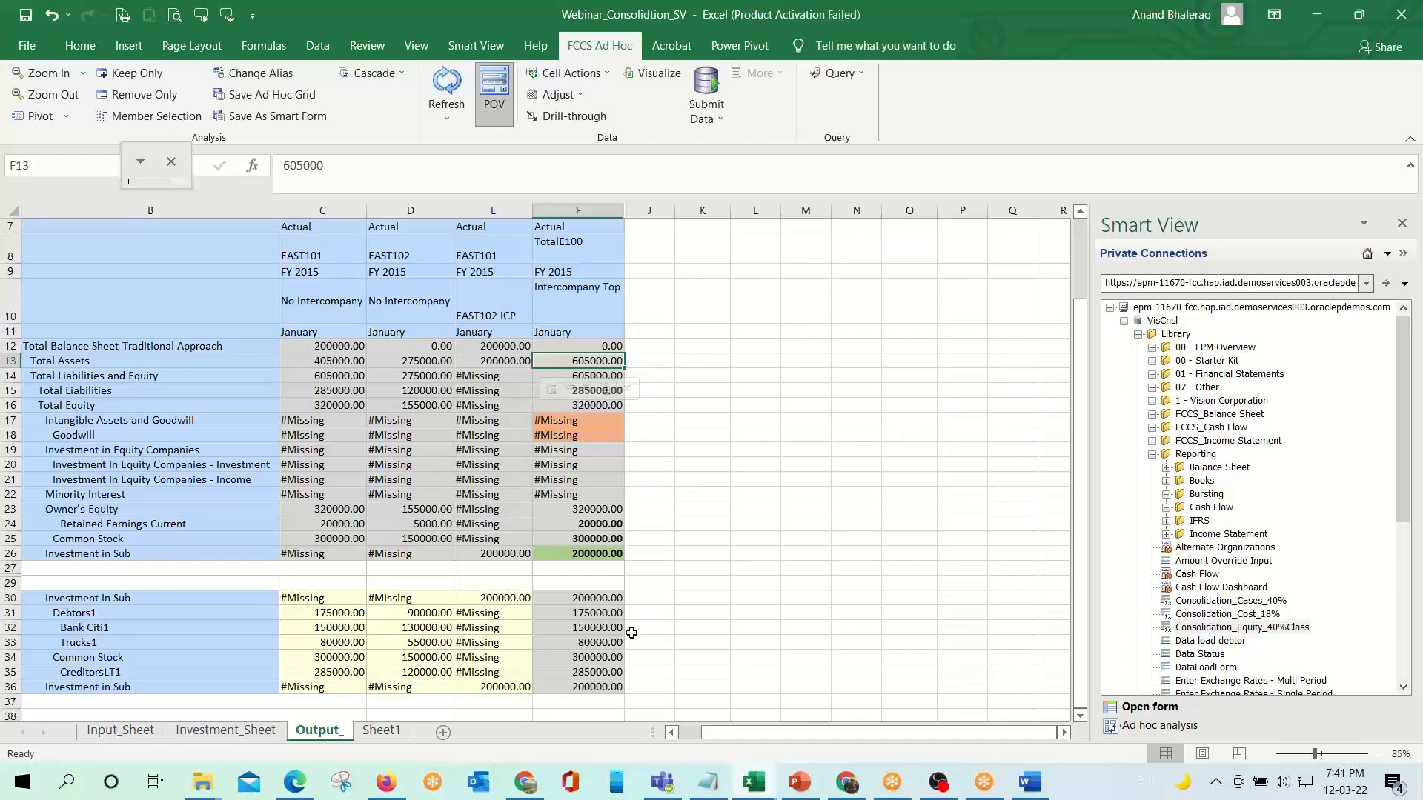
{"action": "left_click", "coordinate": [612, 617]}
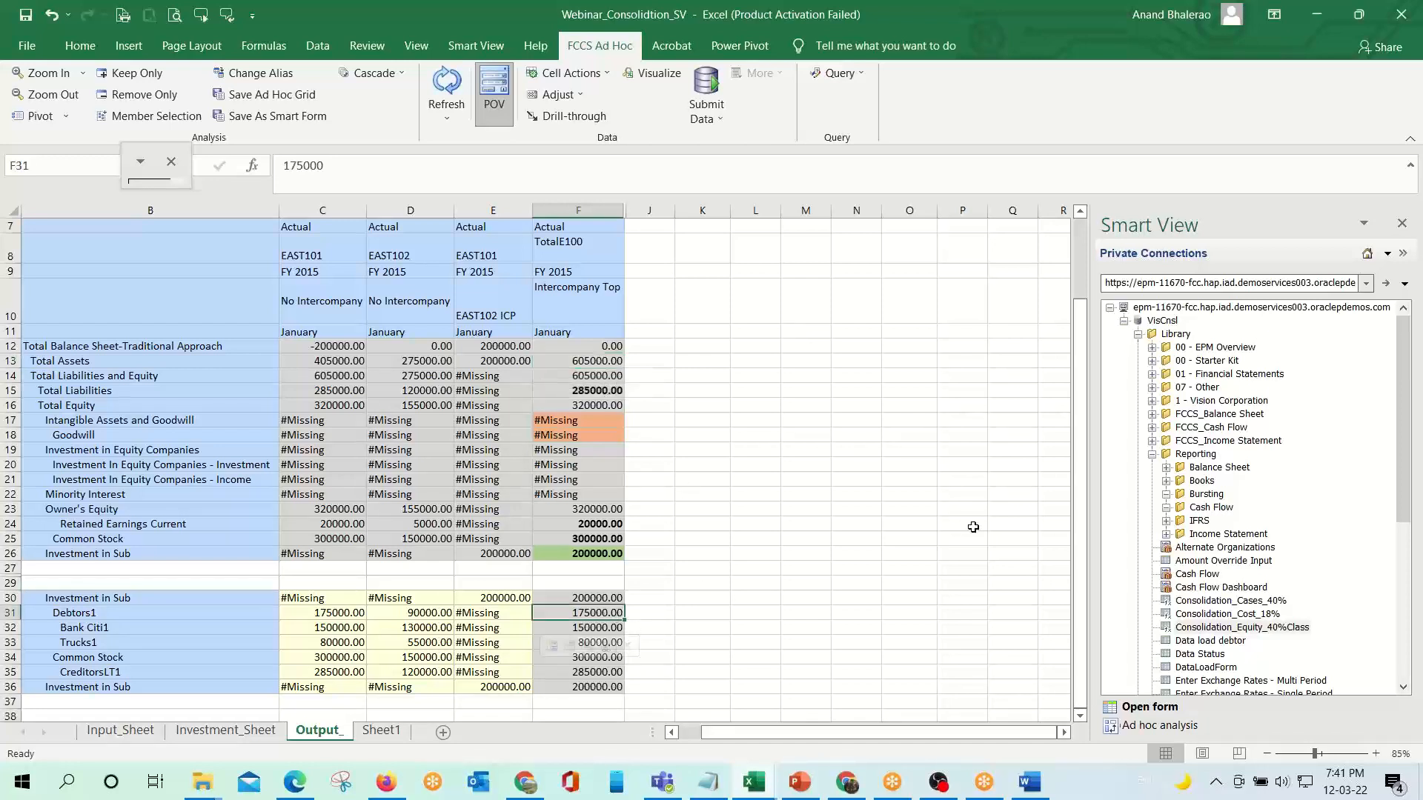
{"action": "key", "text": "shift+Down"}
{"action": "key", "text": "shift+Down"}
{"action": "key", "text": "shift+Down"}
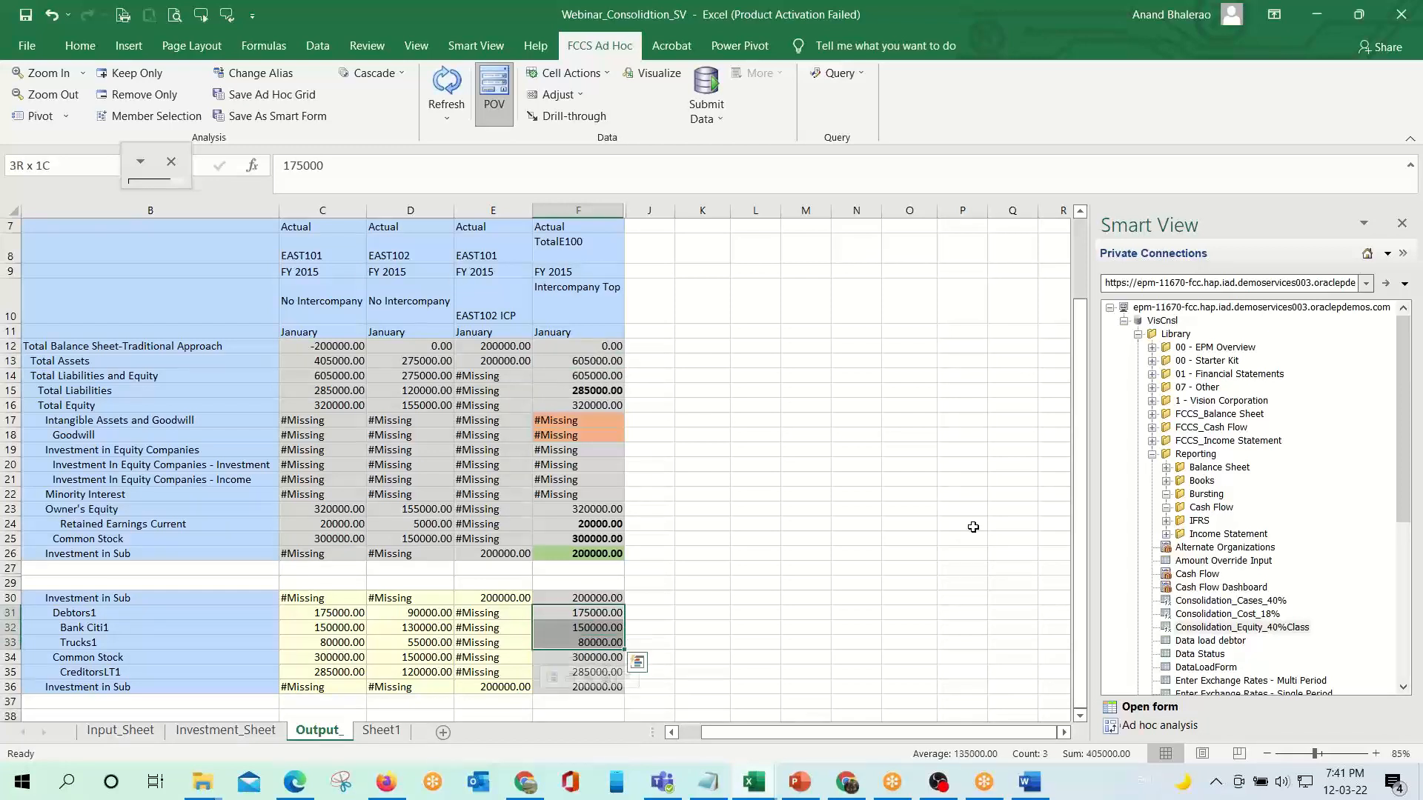
{"action": "key", "text": "shift+Down"}
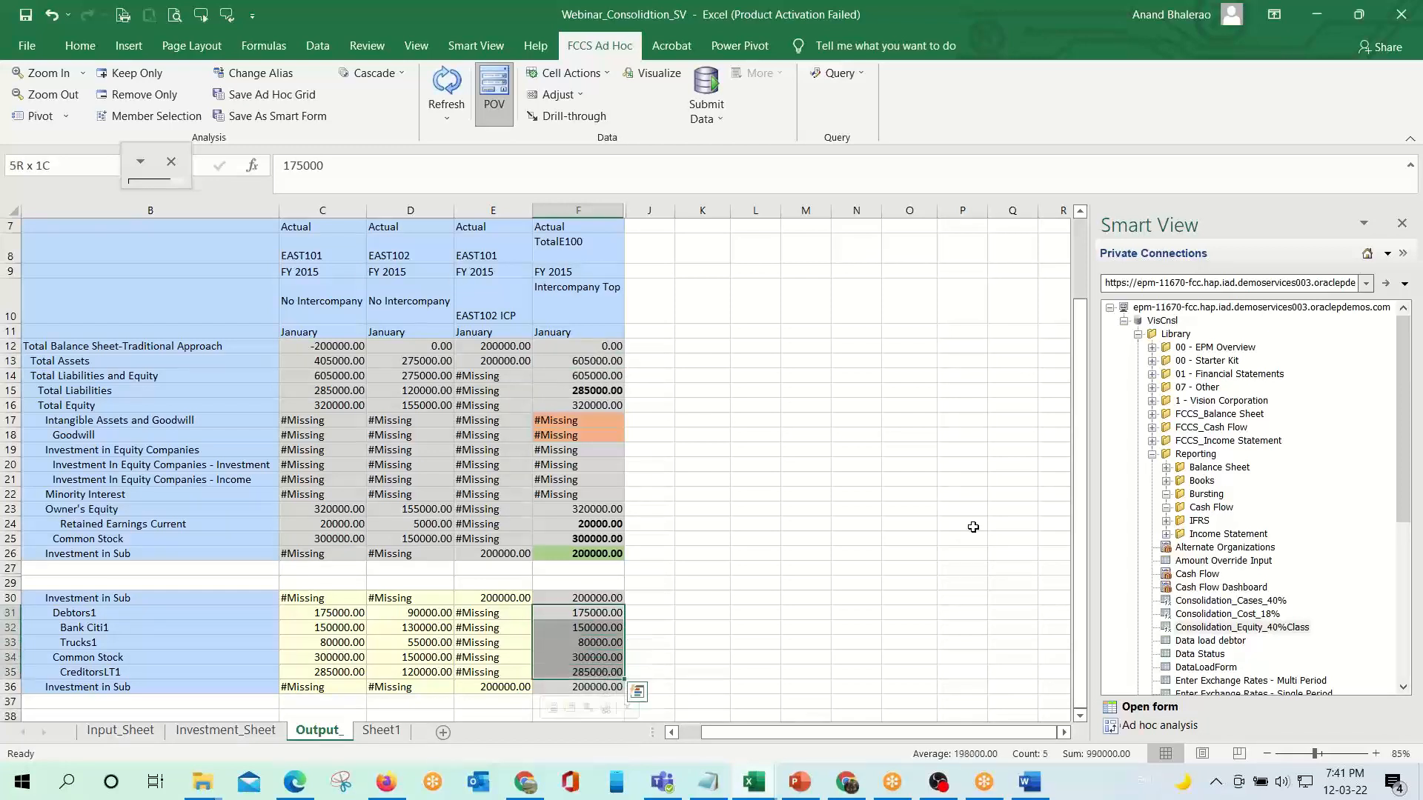
{"action": "key", "text": "shift+Up"}
{"action": "key", "text": "shift+Up"}
{"action": "key", "text": "shift+Up"}
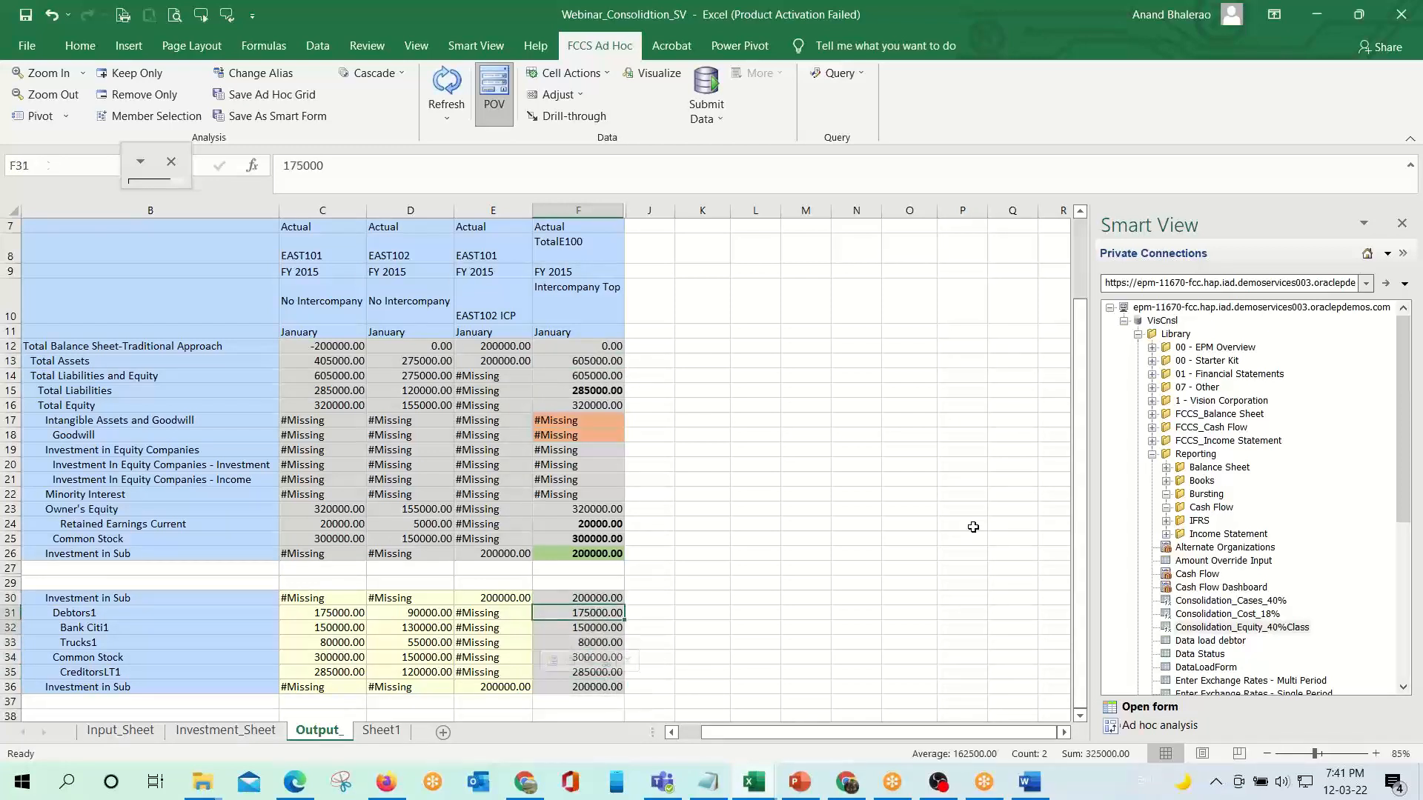
{"action": "key", "text": "shift+Down"}
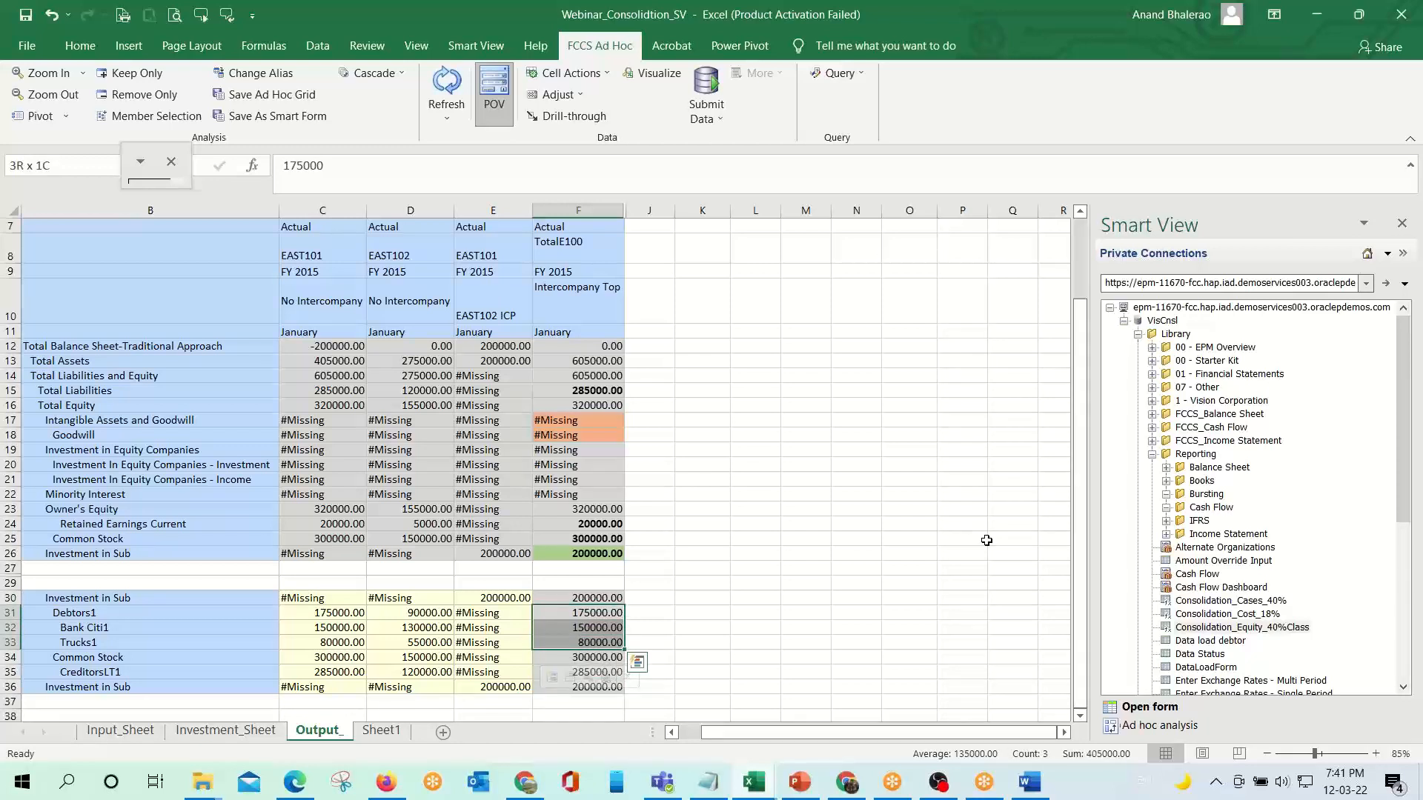
{"action": "left_click", "coordinate": [578, 599], "text": "ctrl"}
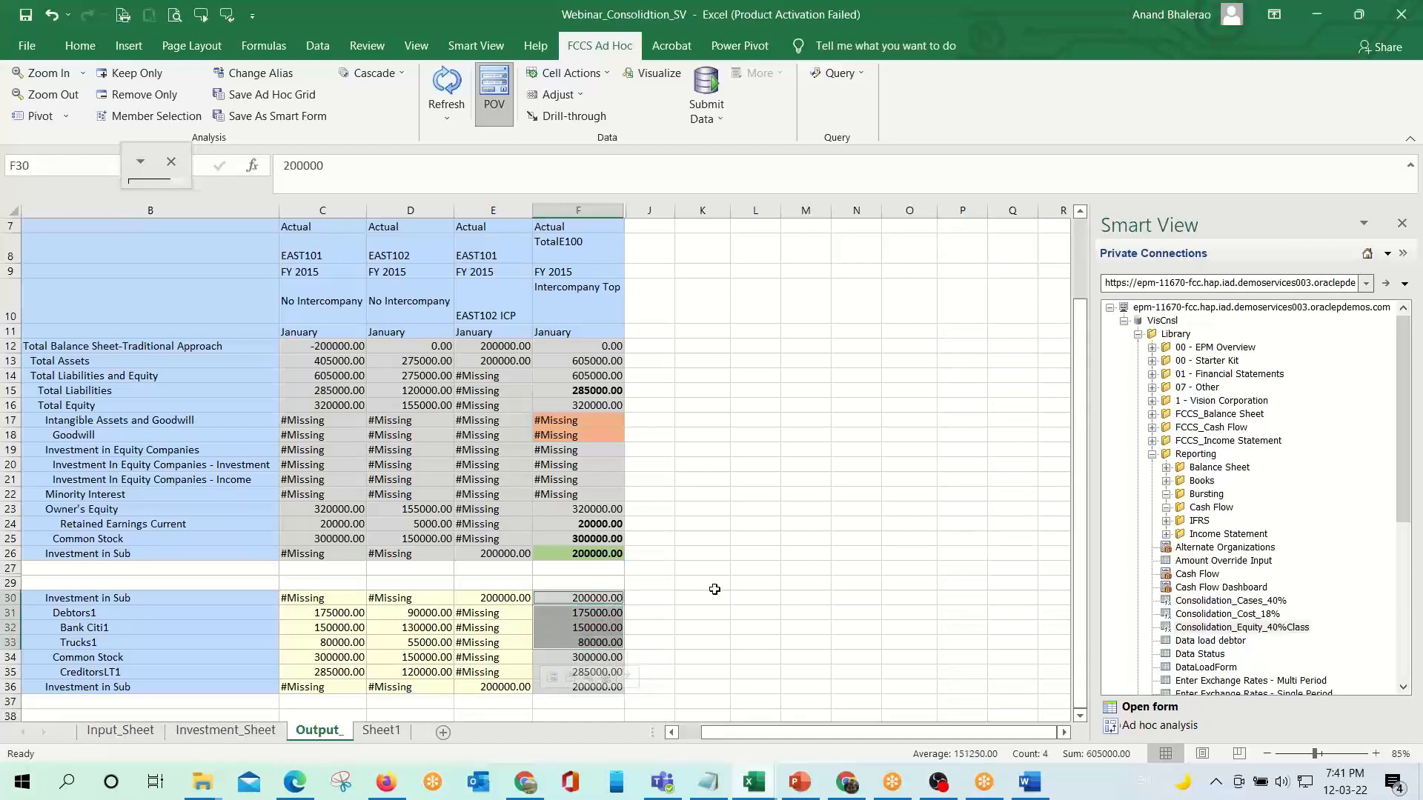
{"action": "key", "text": "ctrl+b"}
{"action": "left_click", "coordinate": [647, 361]}
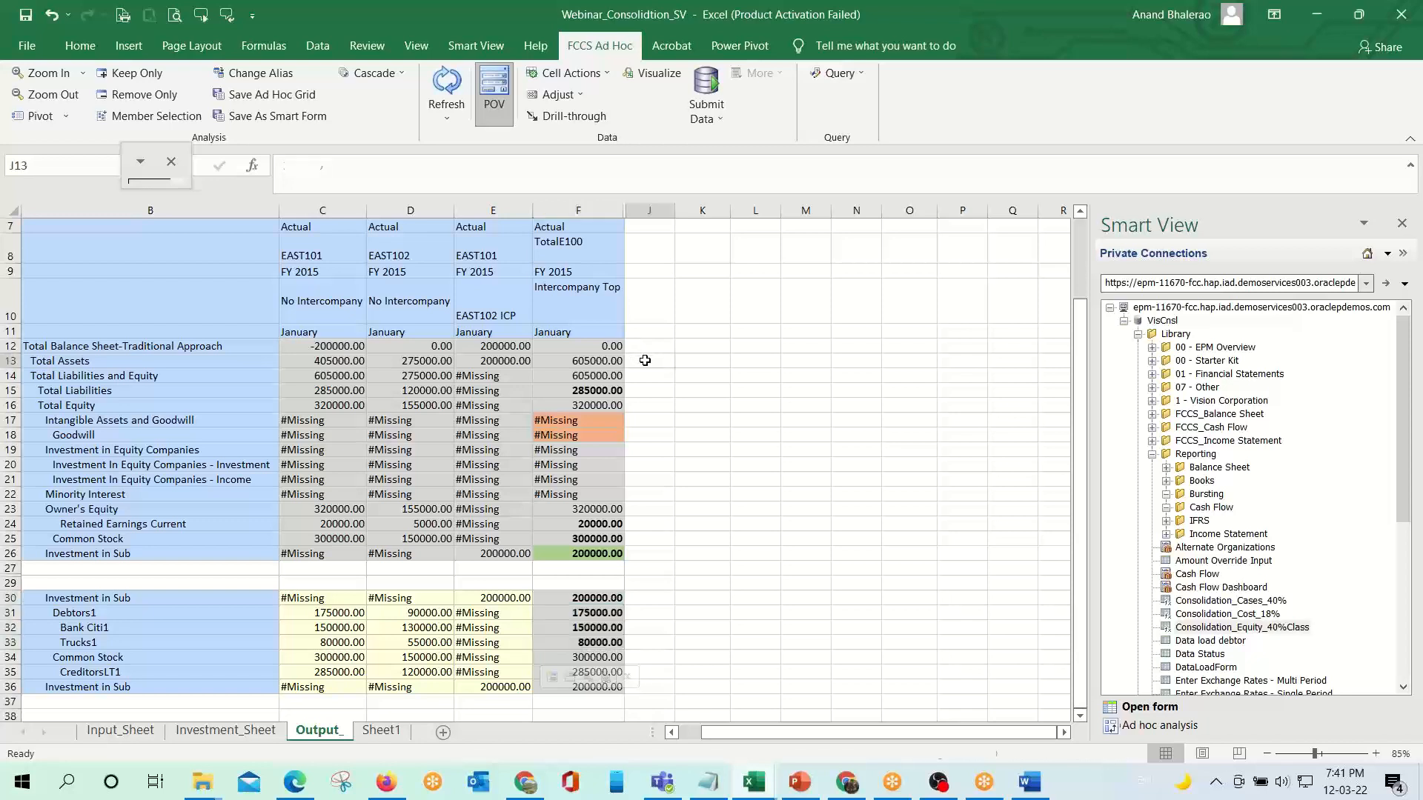
{"action": "left_click_drag", "start_coordinate": [675, 211], "coordinate": [695, 214]}
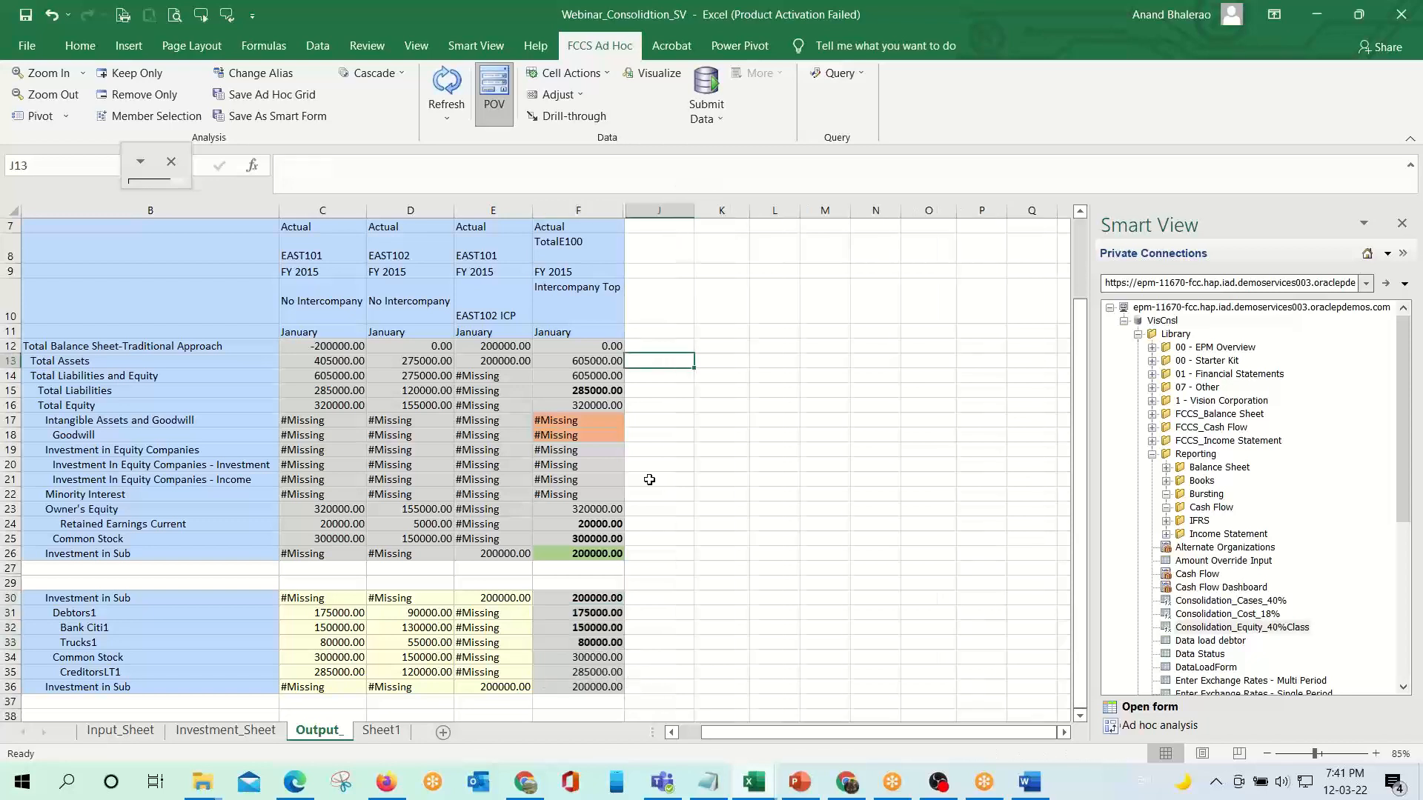
Check the sum of F30:F33 and make TotalE100's Total Assets and Total Liabilities and Equity cells, F13:F14, bold.
{"action": "left_click", "coordinate": [612, 599]}
{"action": "key", "text": "Down"}
{"action": "key", "text": "Down"}
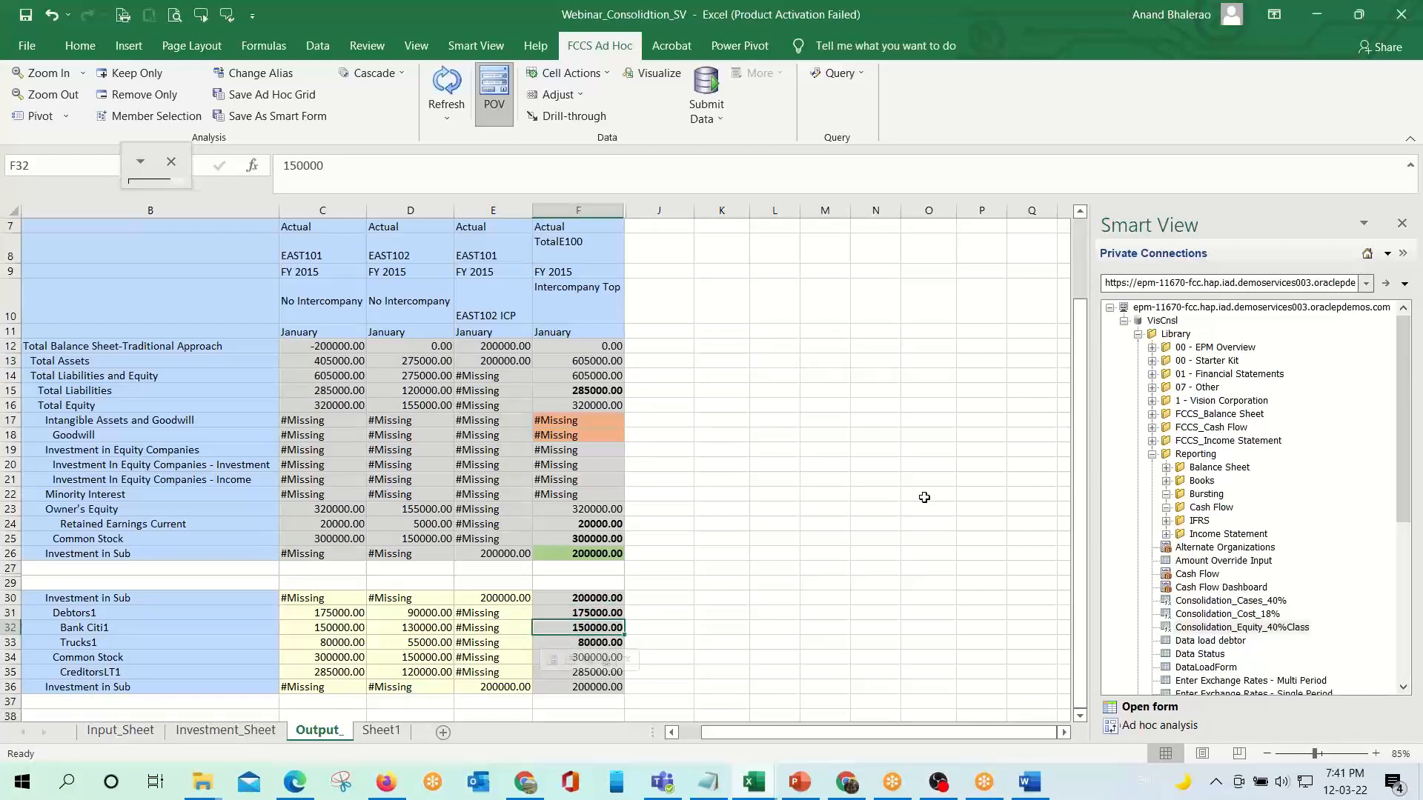
{"action": "key", "text": "Down"}
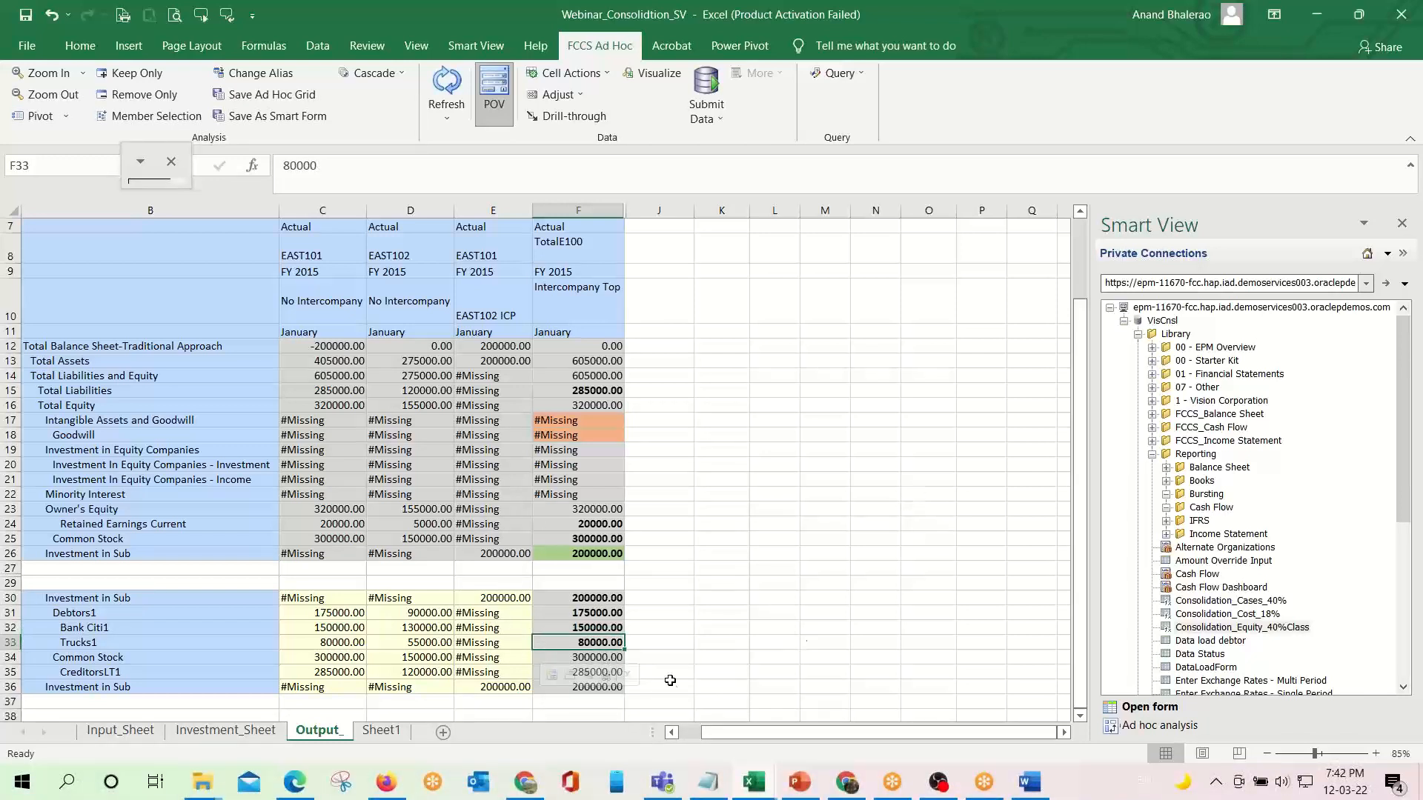
{"action": "left_click_drag", "start_coordinate": [570, 599], "coordinate": [569, 642]}
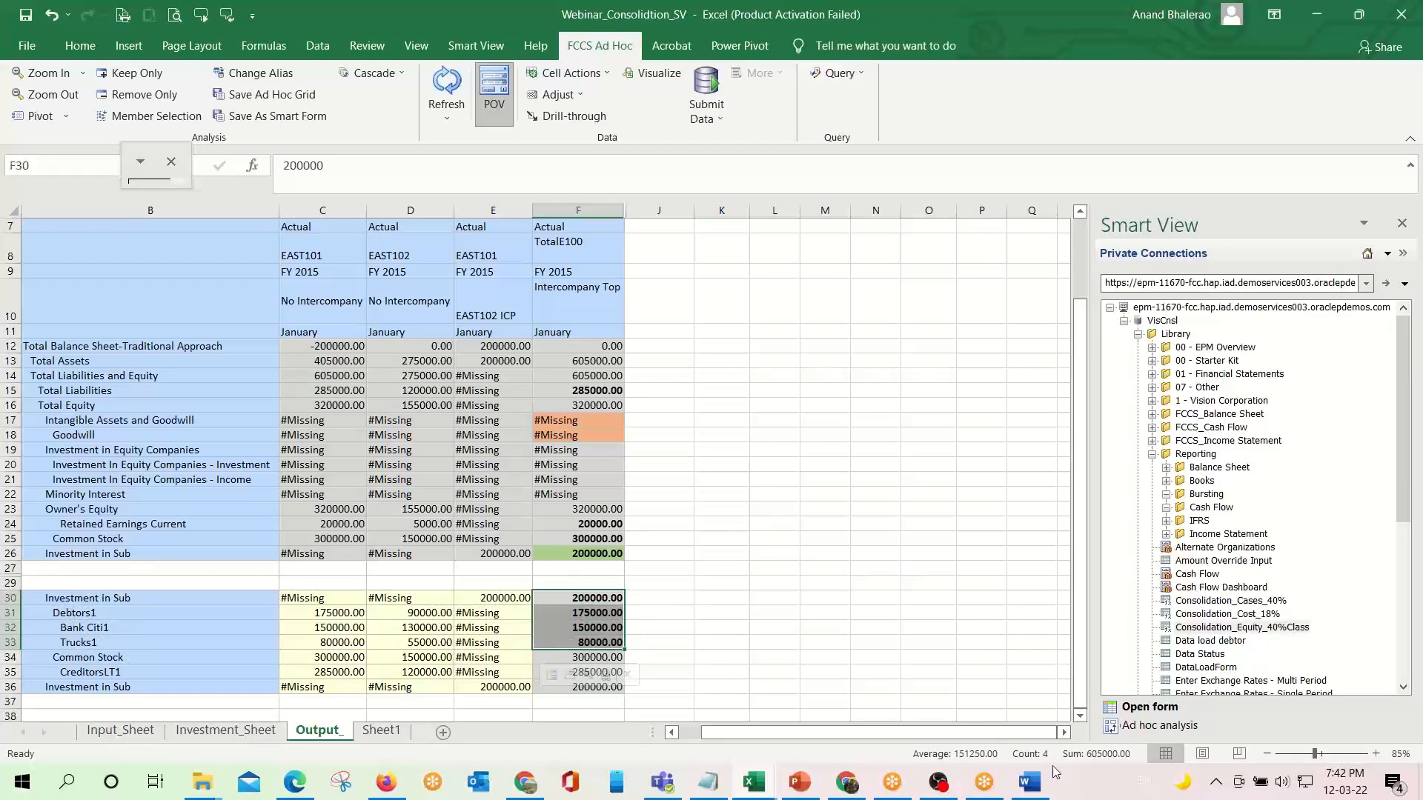
{"action": "left_click", "coordinate": [598, 359]}
{"action": "key", "text": "ctrl+b"}
{"action": "key", "text": "Down"}
{"action": "key", "text": "ctrl+b"}
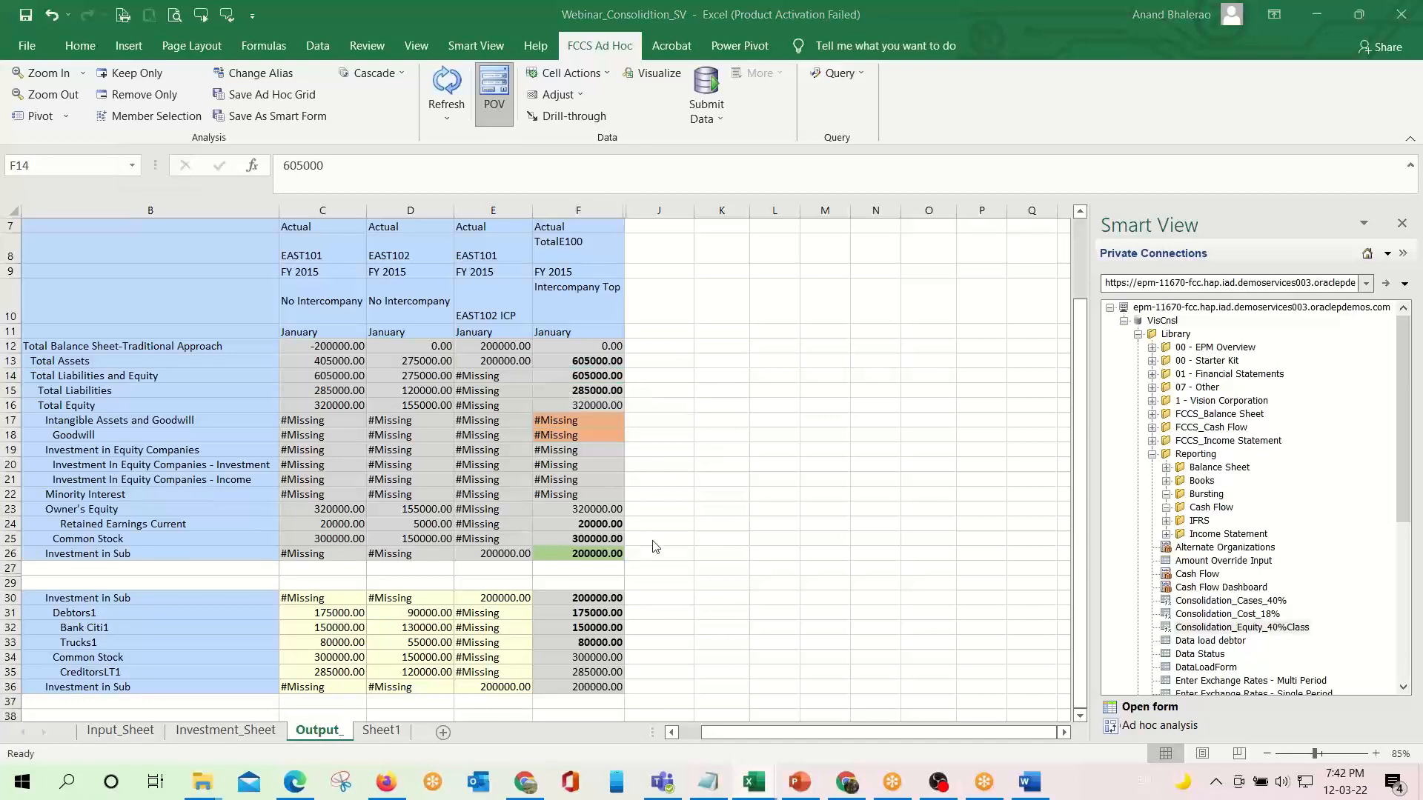
Switch to the Cost_18% sheet and review its consolidated balance sheet for the 18% investment.
{"action": "key", "text": "alt+Tab"}
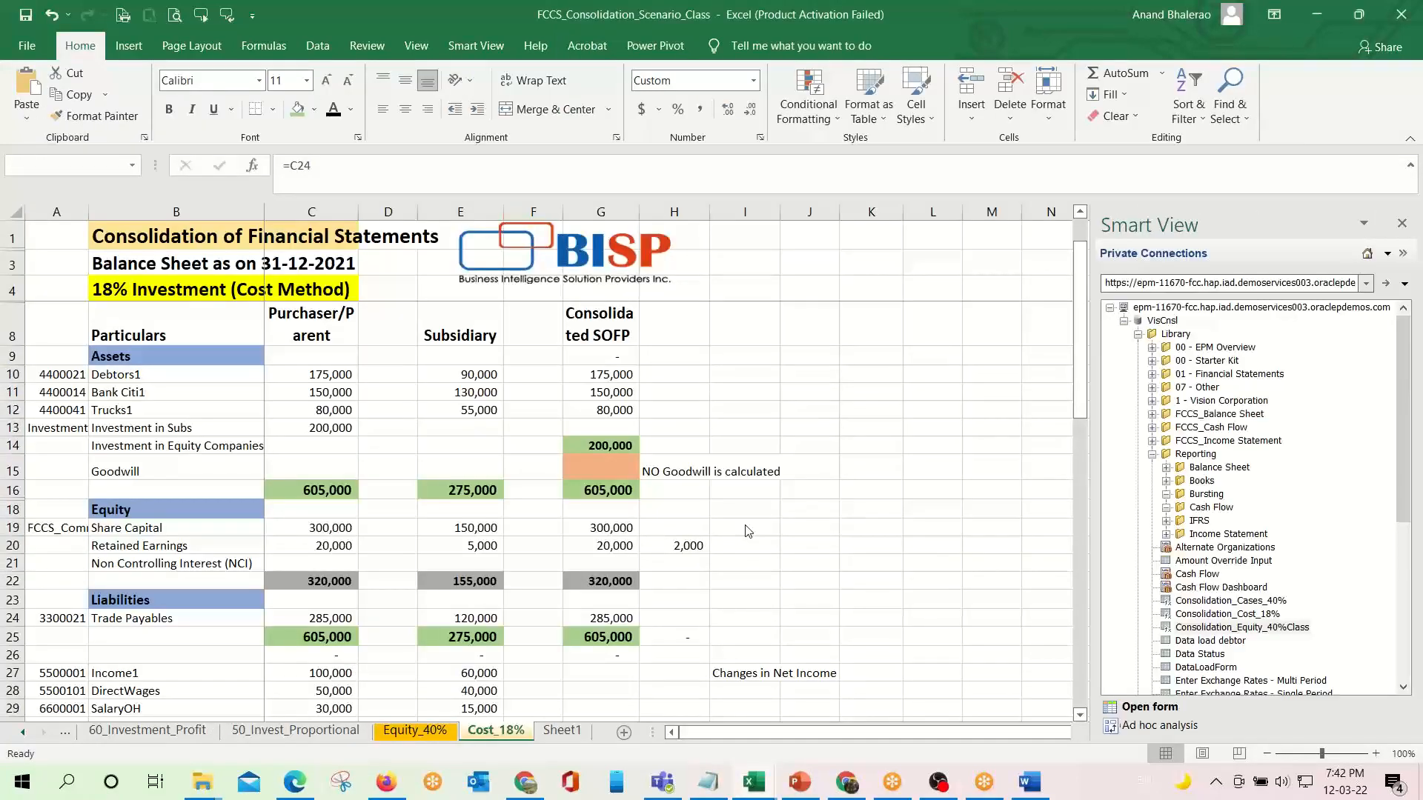
{"action": "scroll", "coordinate": [745, 524], "scroll_direction": "down", "scroll_amount": 1}
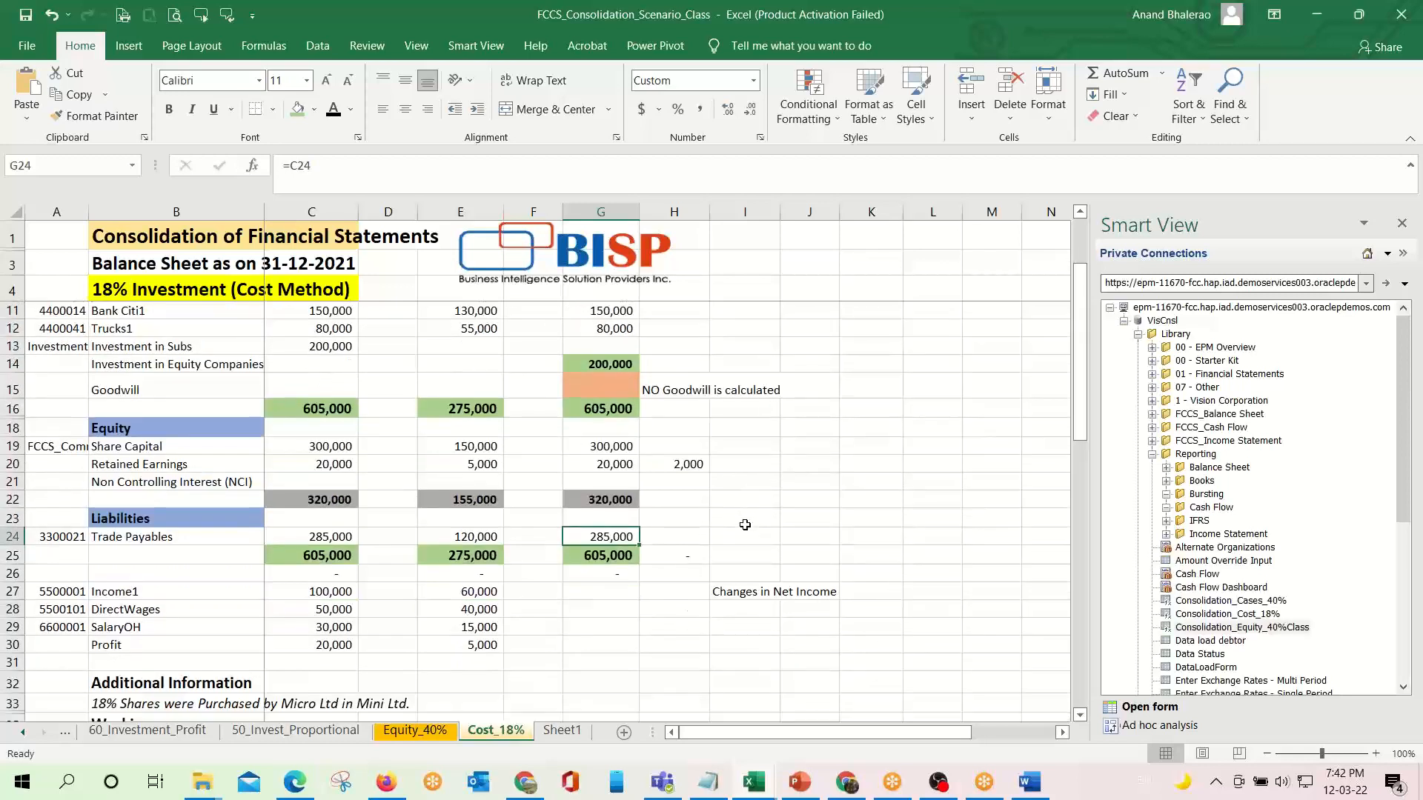
{"action": "scroll", "coordinate": [745, 525], "scroll_direction": "up", "scroll_amount": 2}
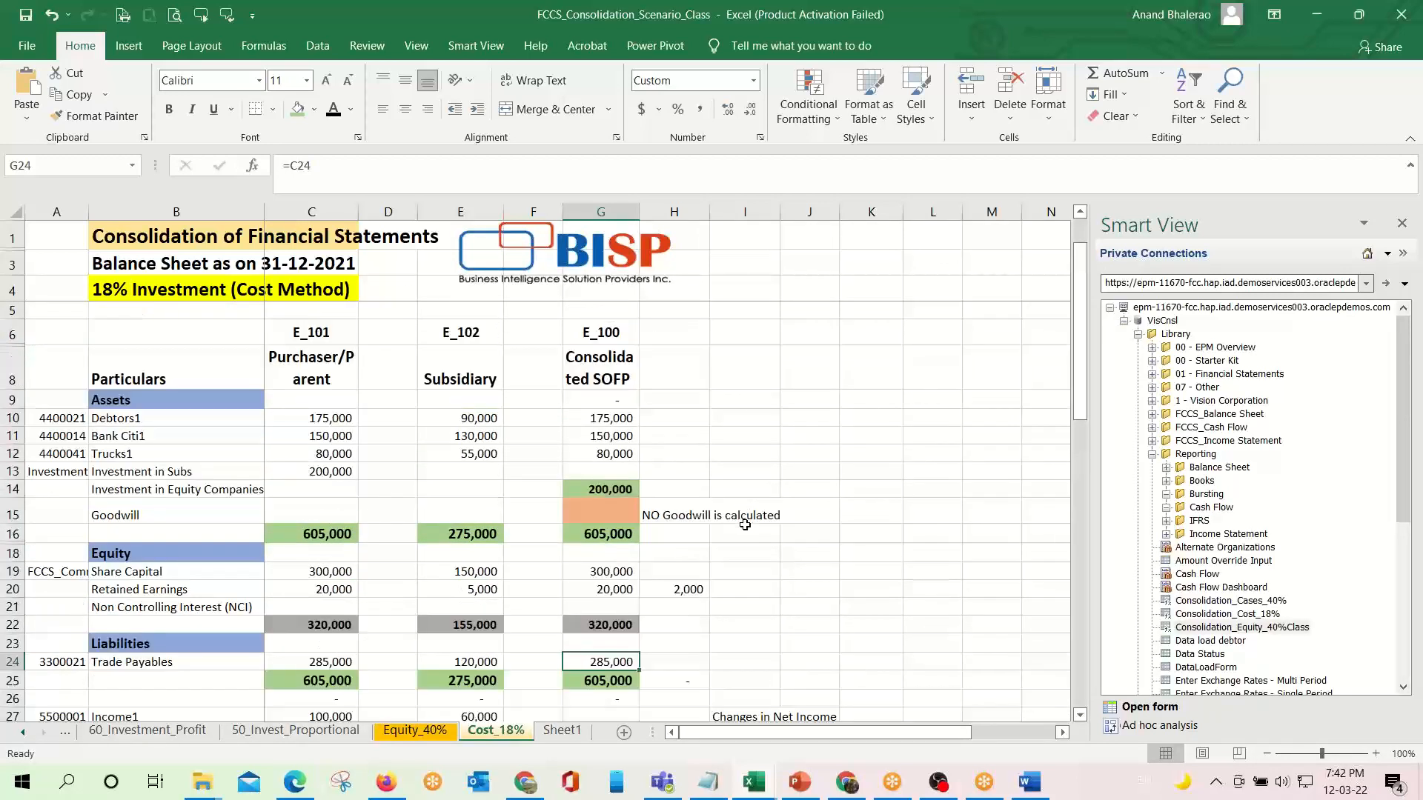
Return to the Output_ sheet of Webinar_Consolidtion_SV and unhide columns G to I between columns F and J.
{"action": "key", "text": "alt+Tab"}
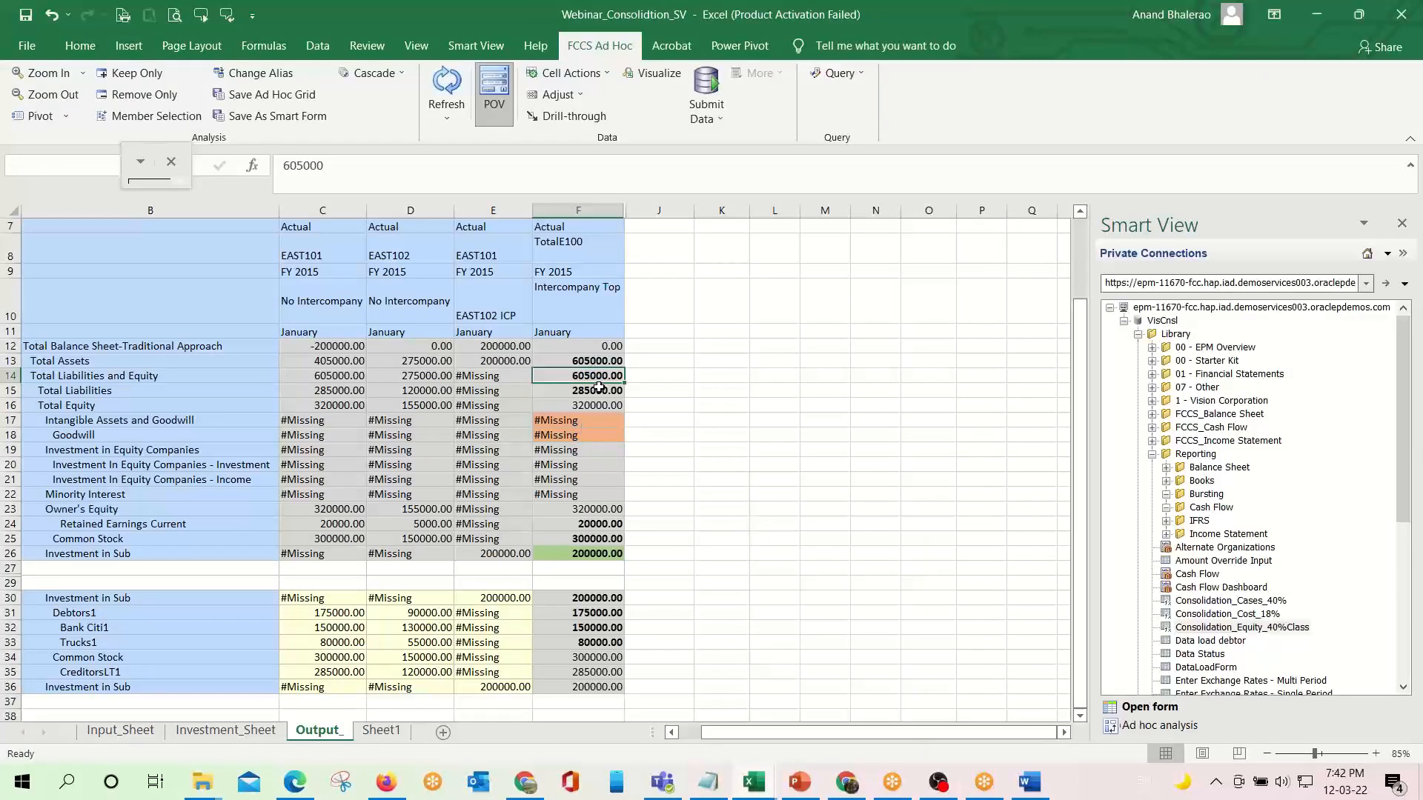
{"action": "left_click_drag", "start_coordinate": [599, 210], "coordinate": [682, 211]}
{"action": "right_click", "coordinate": [602, 213]}
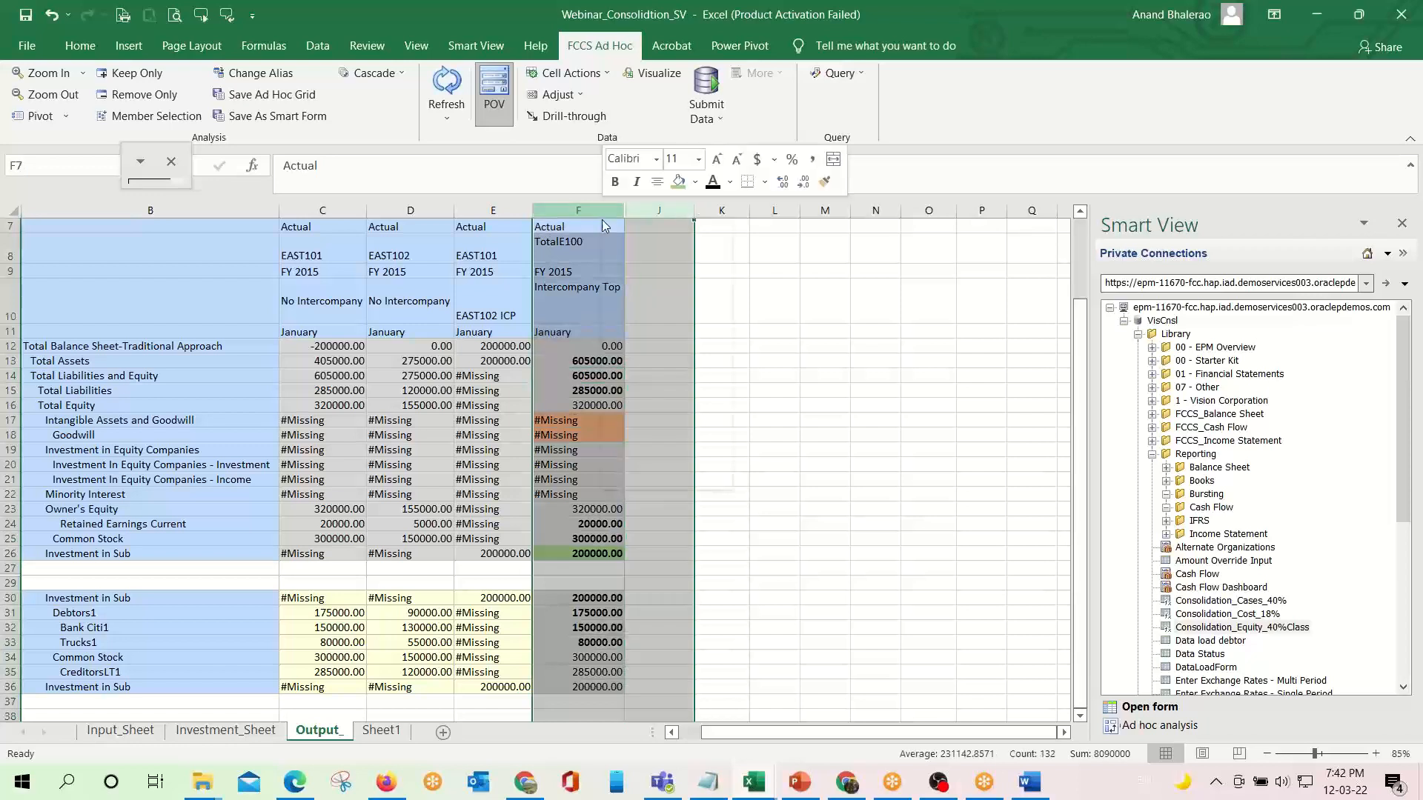
{"action": "left_click", "coordinate": [660, 479]}
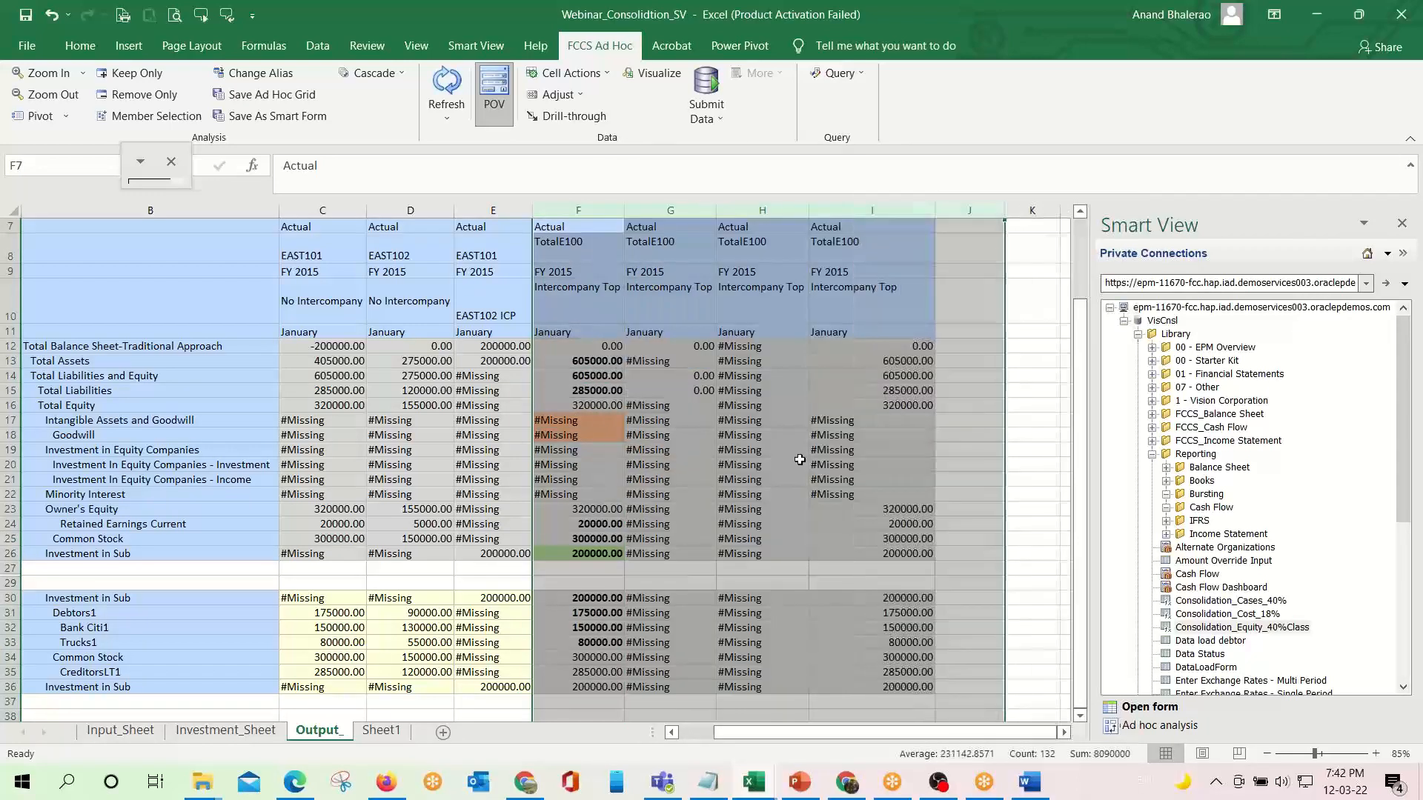
Compare TotalE100's Investment in Sub cells on the Output_ sheet with the EAST101 Investment in Sub input, C10, on Investment_Sheet.
{"action": "left_click", "coordinate": [906, 553]}
{"action": "scroll", "coordinate": [903, 567], "scroll_direction": "down", "scroll_amount": 2}
{"action": "scroll", "coordinate": [903, 567], "scroll_direction": "up", "scroll_amount": 2}
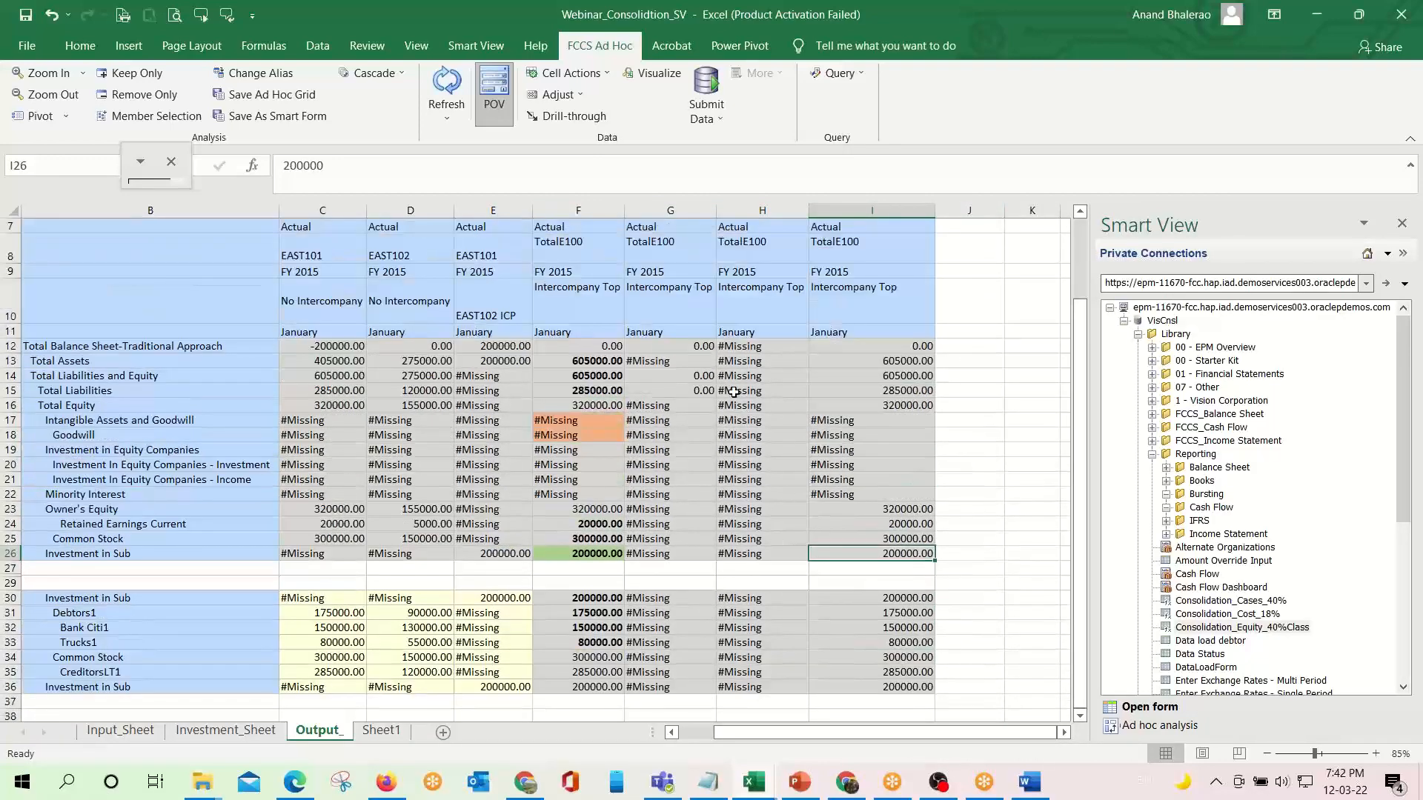
{"action": "left_click", "coordinate": [690, 360]}
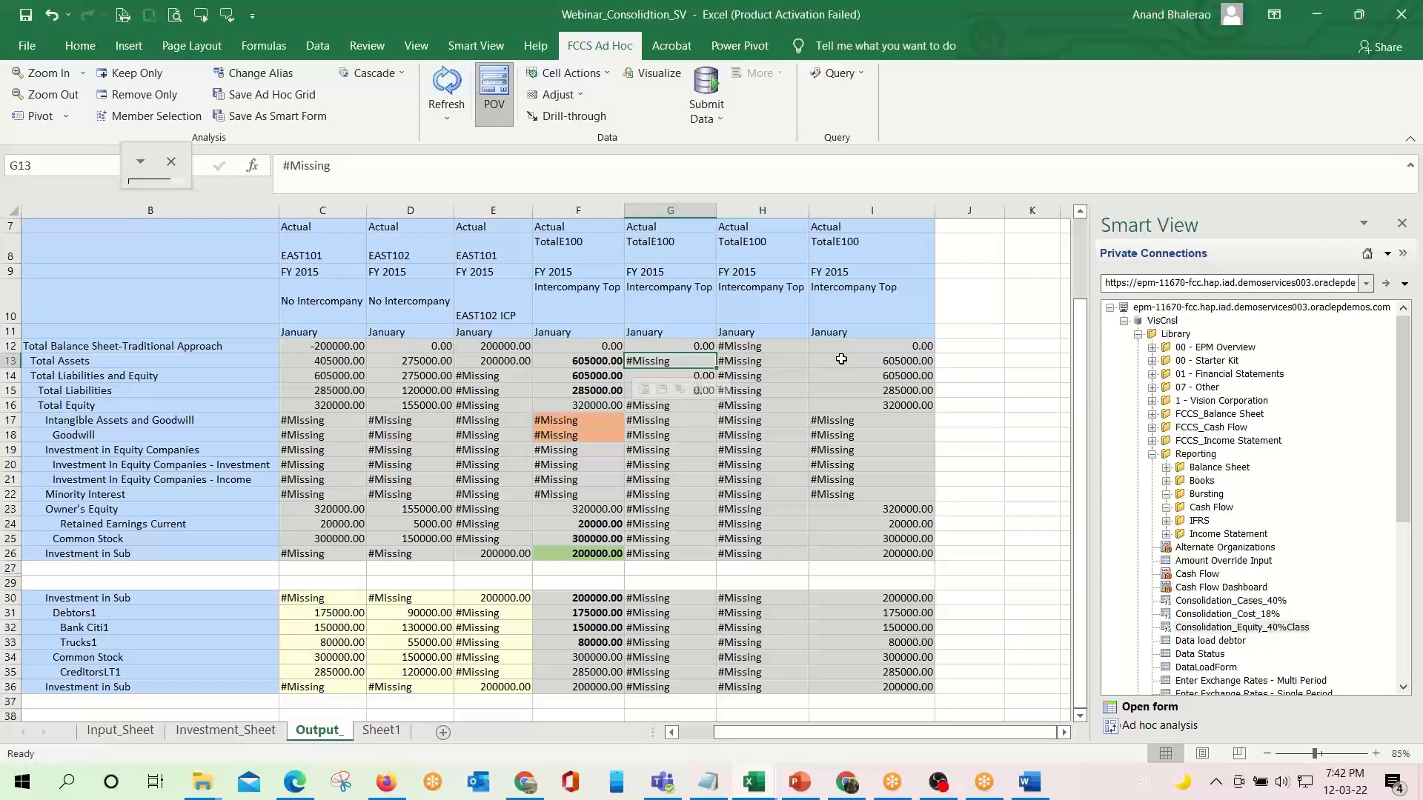
{"action": "left_click", "coordinate": [248, 732]}
{"action": "left_click", "coordinate": [626, 496]}
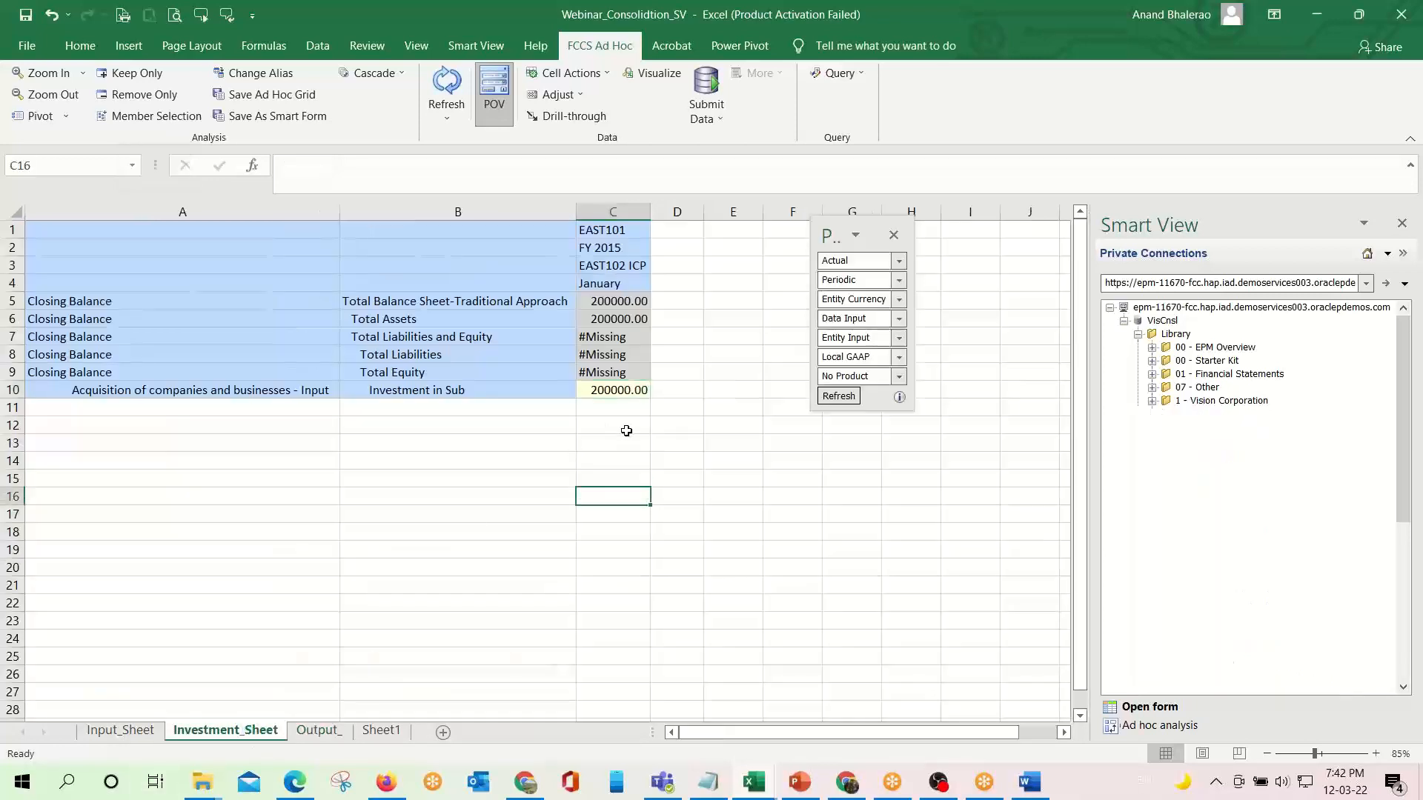
{"action": "left_click", "coordinate": [608, 395]}
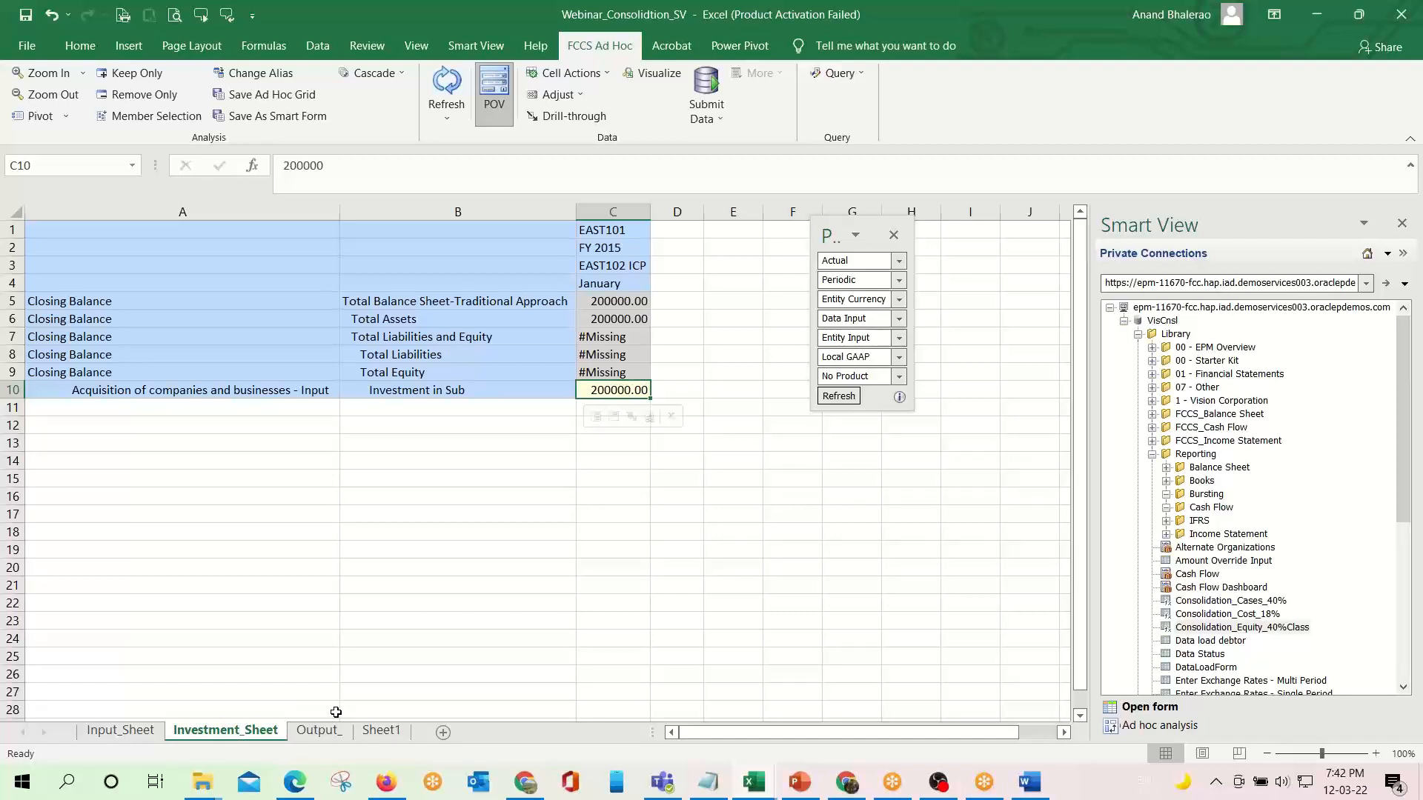
{"action": "left_click", "coordinate": [317, 732]}
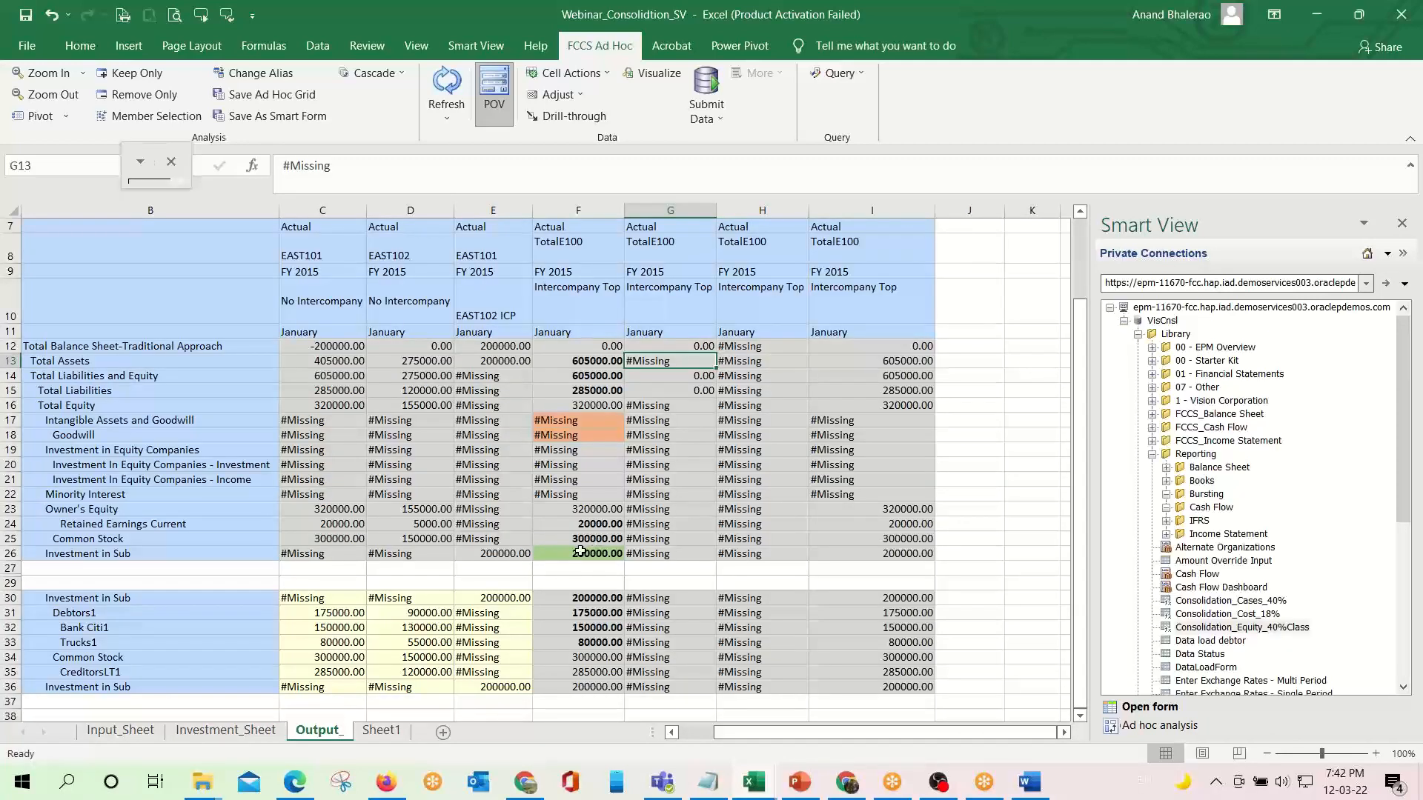
{"action": "left_click", "coordinate": [582, 552]}
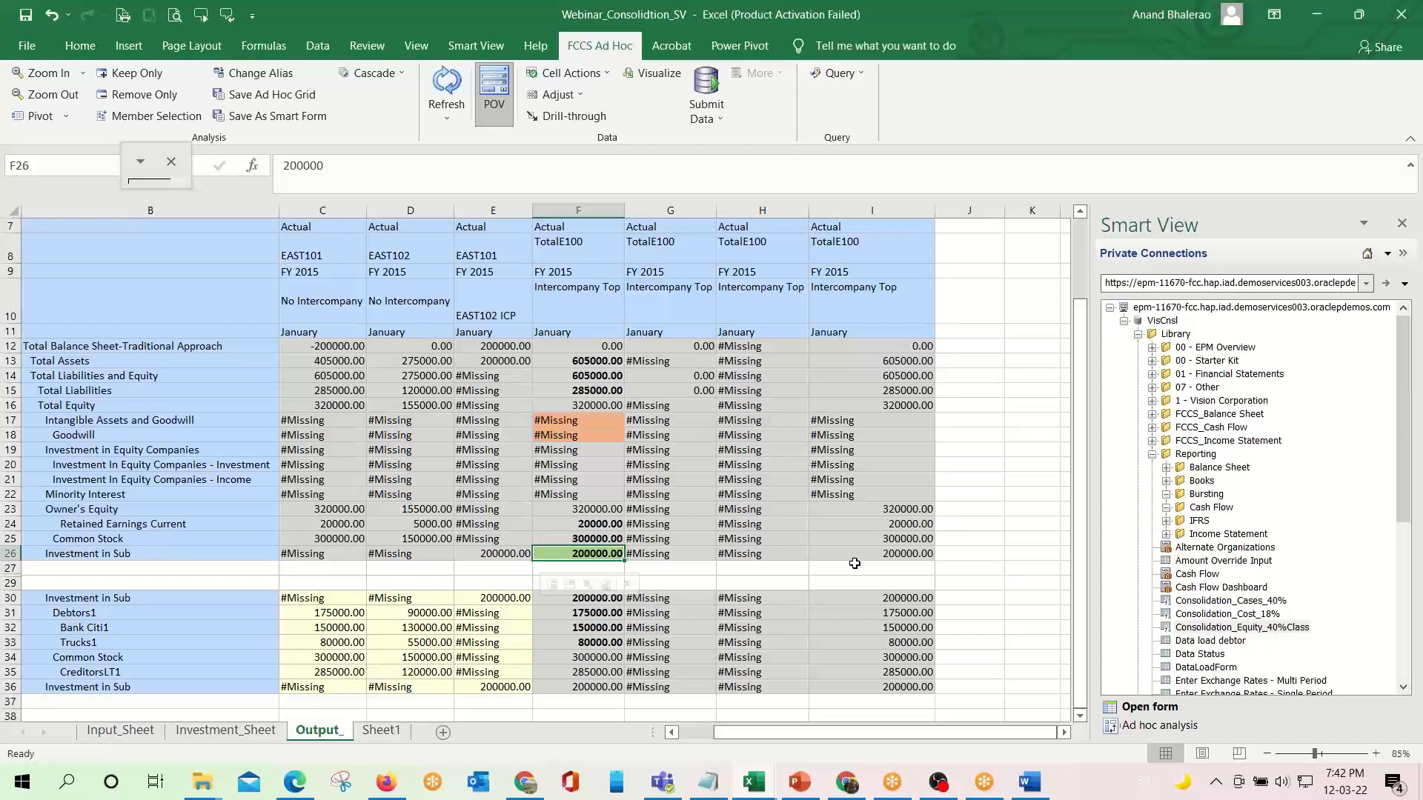
Fill TotalE100's Minority Interest cell, F22, with green and make it bold.
{"action": "left_click", "coordinate": [575, 481]}
{"action": "left_click", "coordinate": [576, 494]}
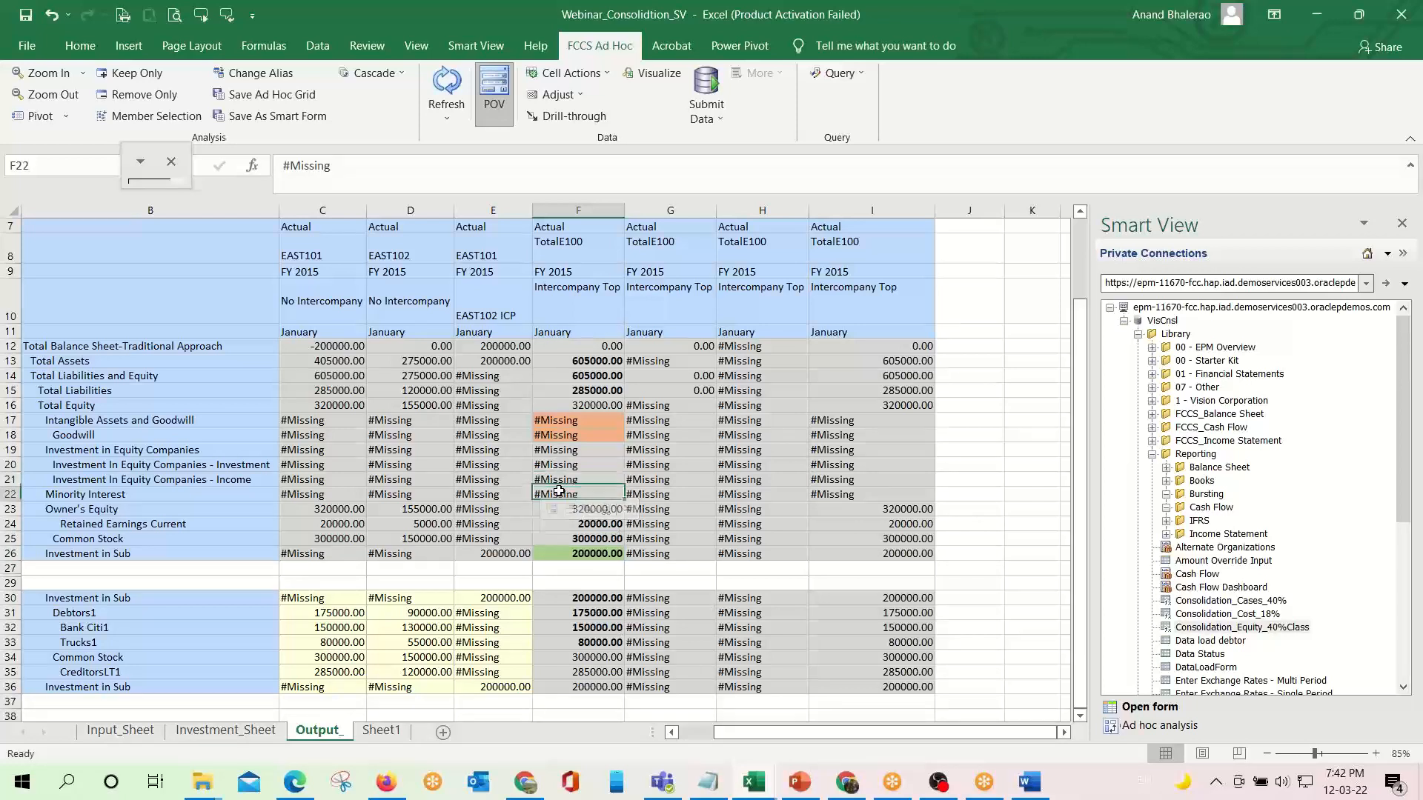
{"action": "left_click", "coordinate": [80, 45]}
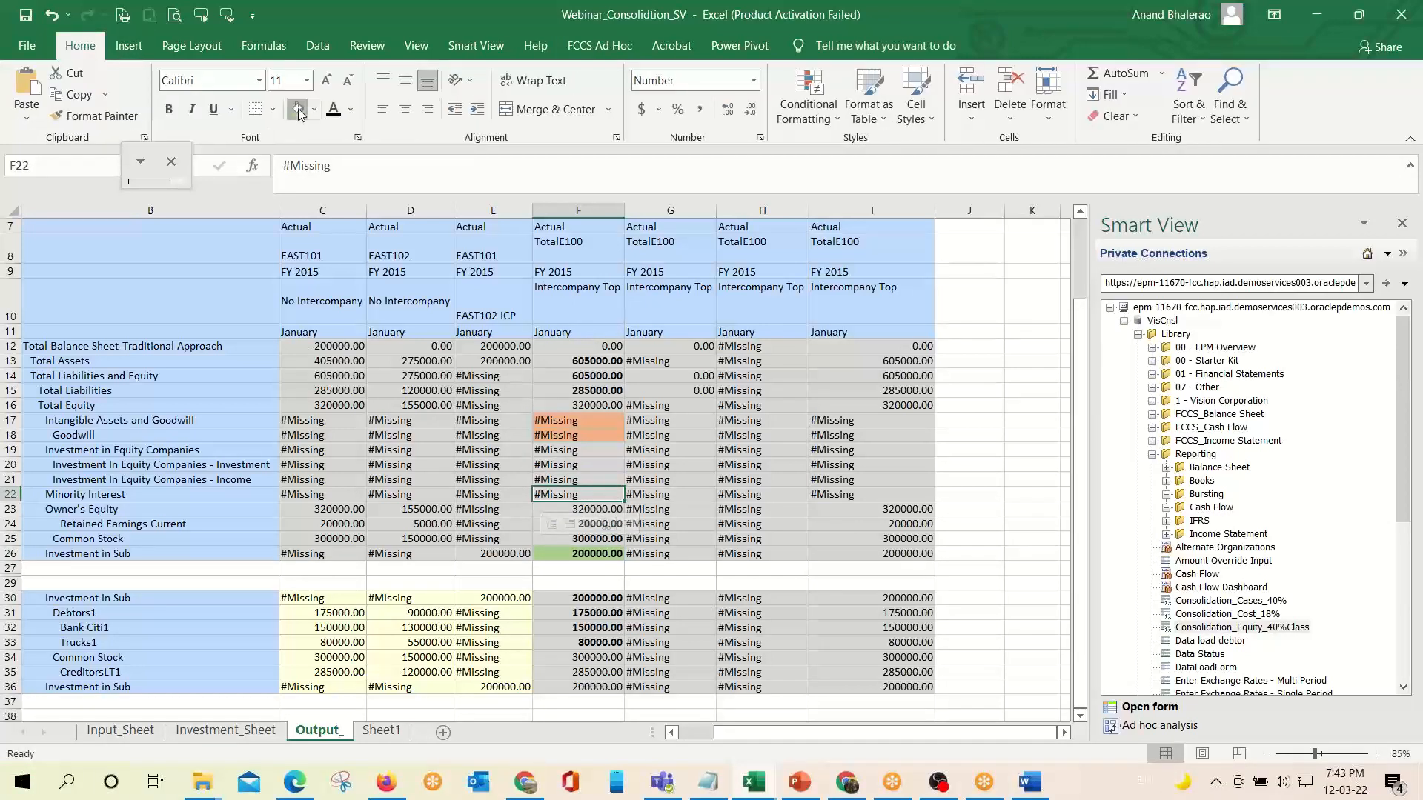
{"action": "left_click", "coordinate": [298, 109]}
{"action": "key", "text": "ctrl+b"}
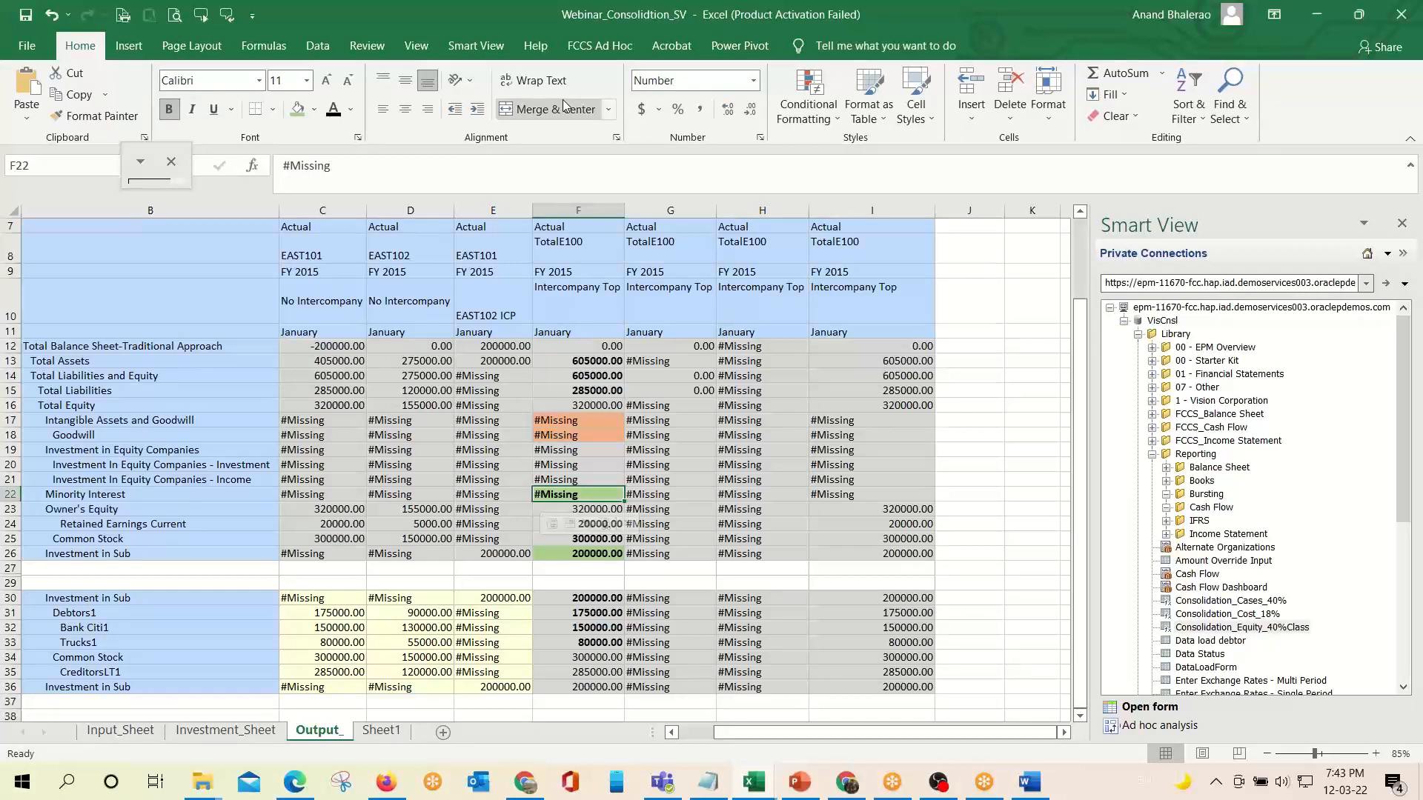
{"action": "left_click", "coordinate": [696, 558]}
Compare TotalE100's Retained Earnings Current cell, F24, with the retained earnings workings on the Cost_18% sheet of FCCS_Consolidation_Scenario_Class.
{"action": "left_click", "coordinate": [575, 526]}
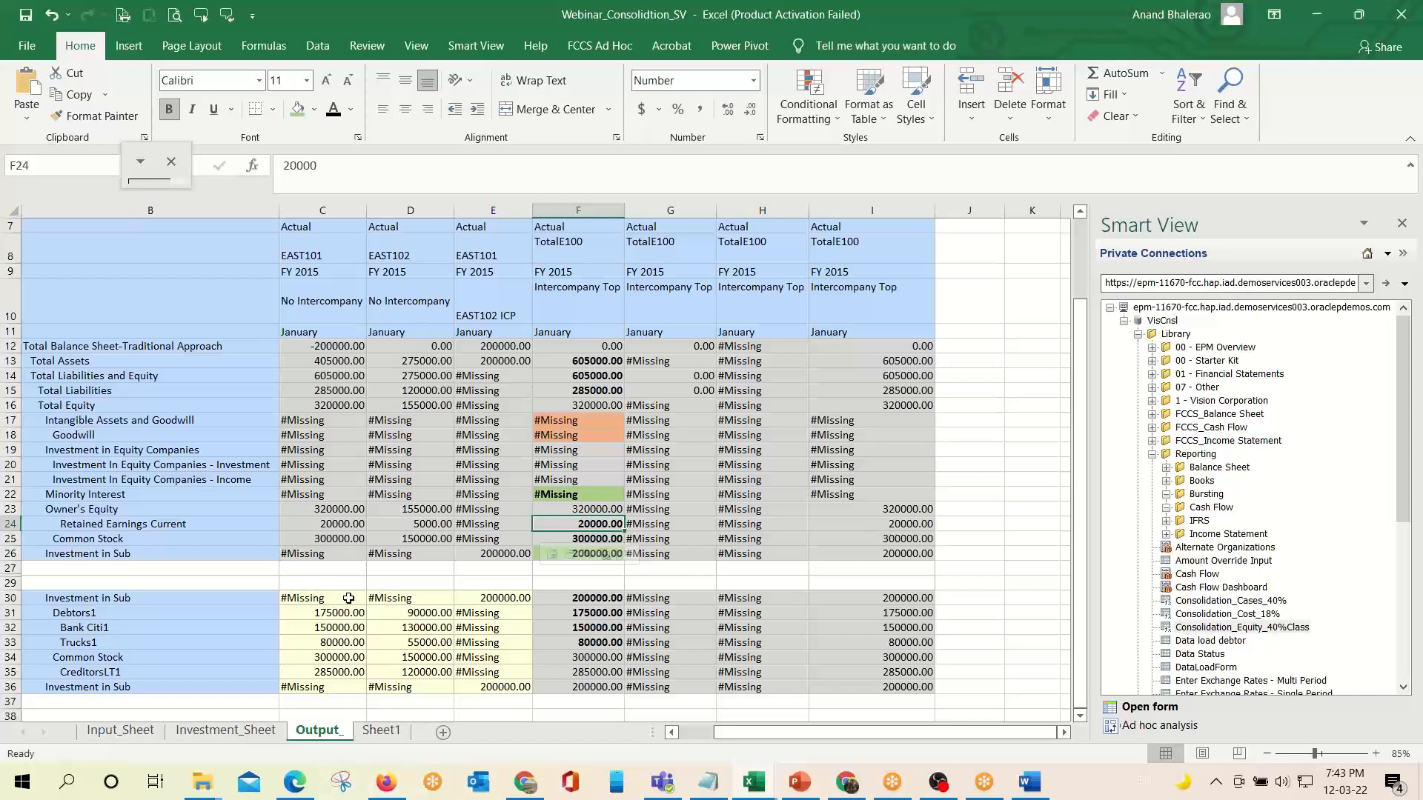
{"action": "scroll", "coordinate": [349, 598], "scroll_direction": "down", "scroll_amount": 1}
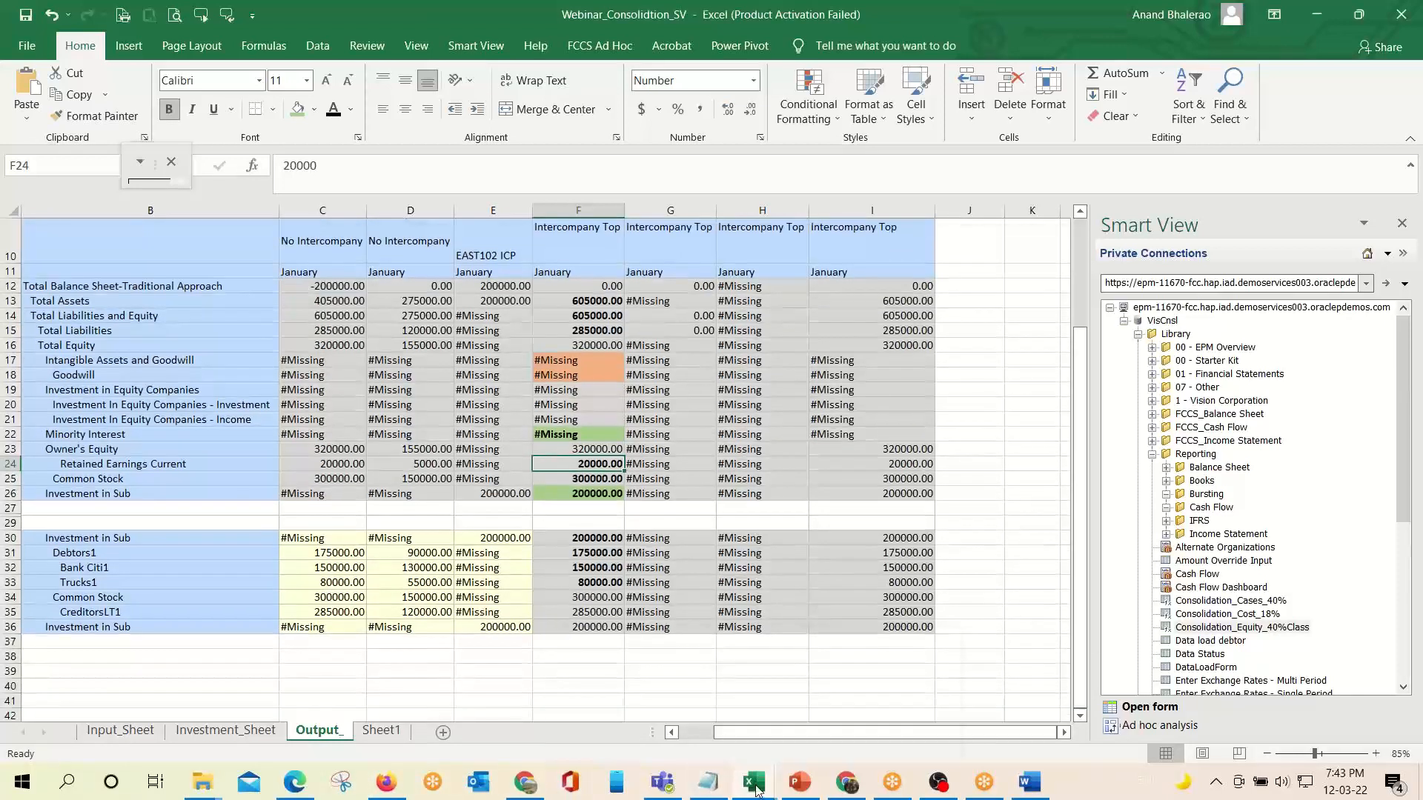
{"action": "mouse_move", "coordinate": [756, 790]}
{"action": "left_click", "coordinate": [630, 704]}
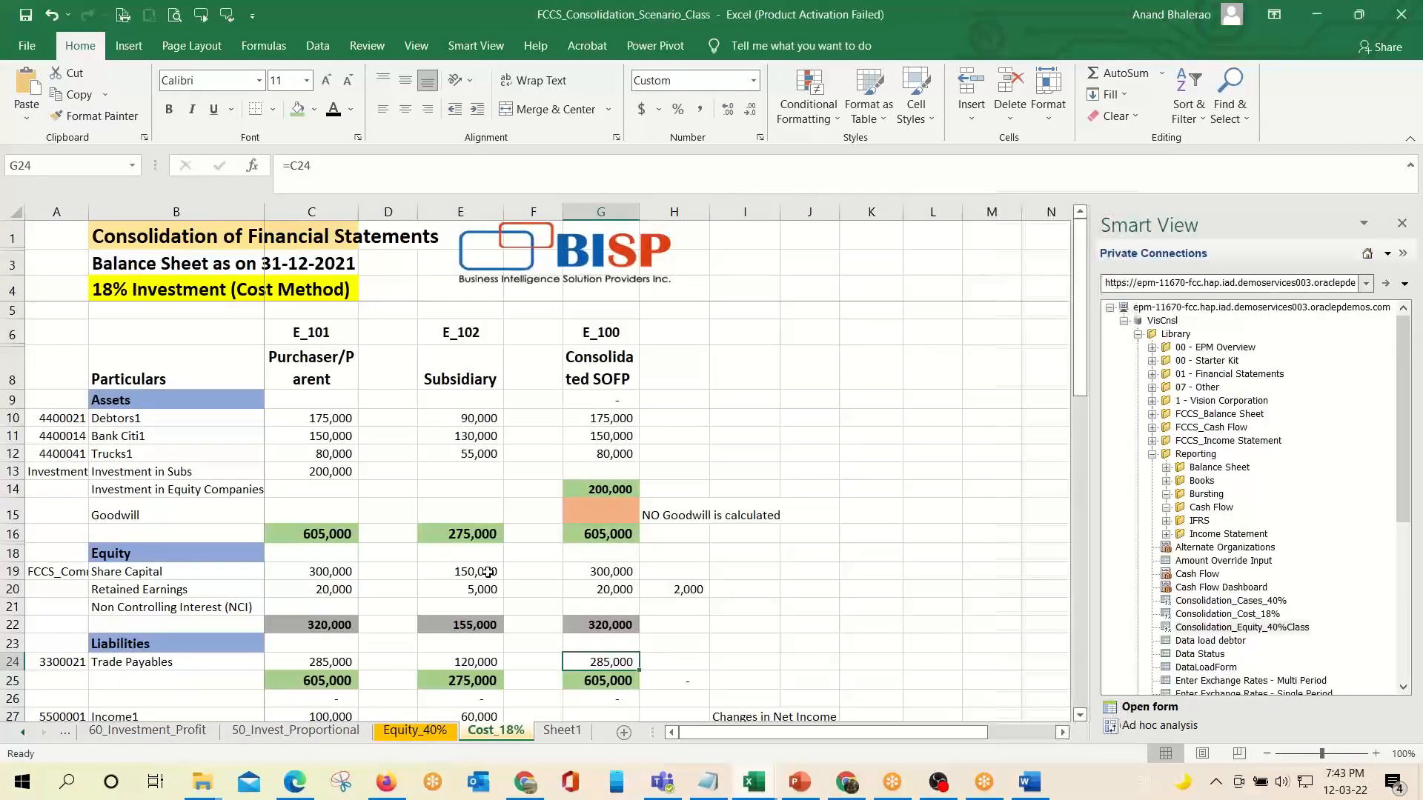
{"action": "scroll", "coordinate": [488, 572], "scroll_direction": "down", "scroll_amount": 9}
{"action": "scroll", "coordinate": [434, 635], "scroll_direction": "up", "scroll_amount": 2}
{"action": "scroll", "coordinate": [433, 636], "scroll_direction": "up", "scroll_amount": 7}
{"action": "scroll", "coordinate": [378, 657], "scroll_direction": "down", "scroll_amount": 7}
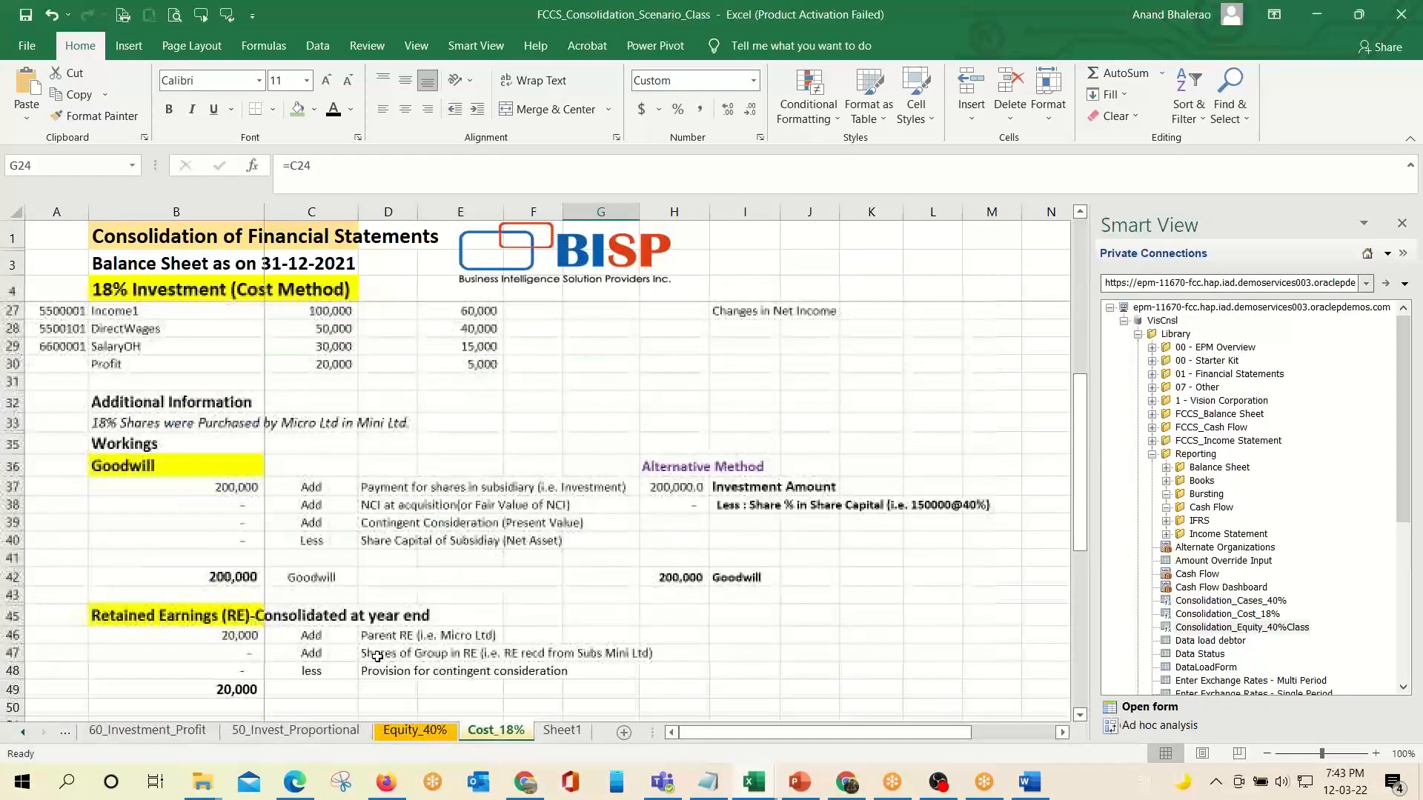
{"action": "scroll", "coordinate": [377, 657], "scroll_direction": "down", "scroll_amount": 2}
{"action": "left_click", "coordinate": [230, 524]}
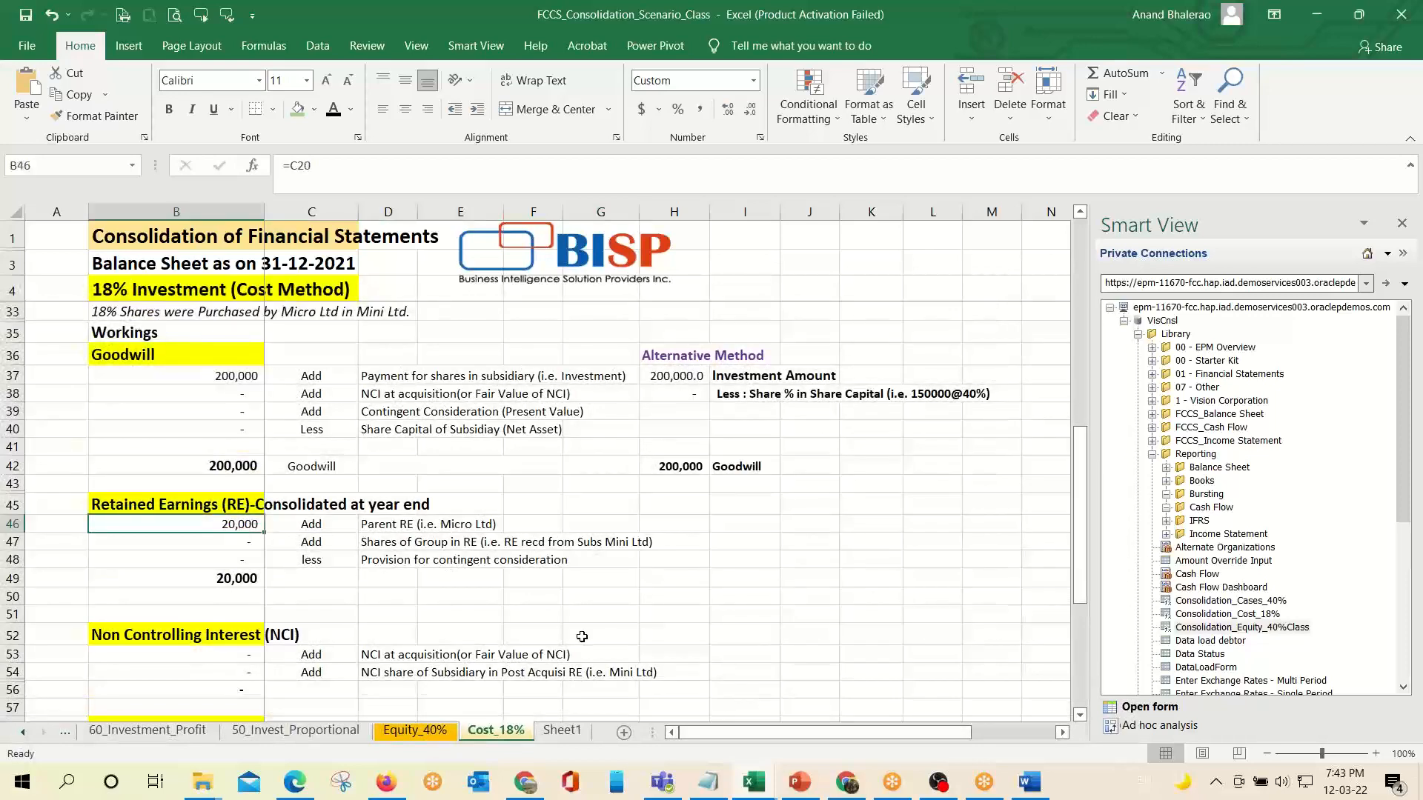
Review the Output_ sheet's column headers, and switch to PowerPoint to read the 18% cost method definition on the Consolidation Scenario slide.
{"action": "key", "text": "alt+Tab"}
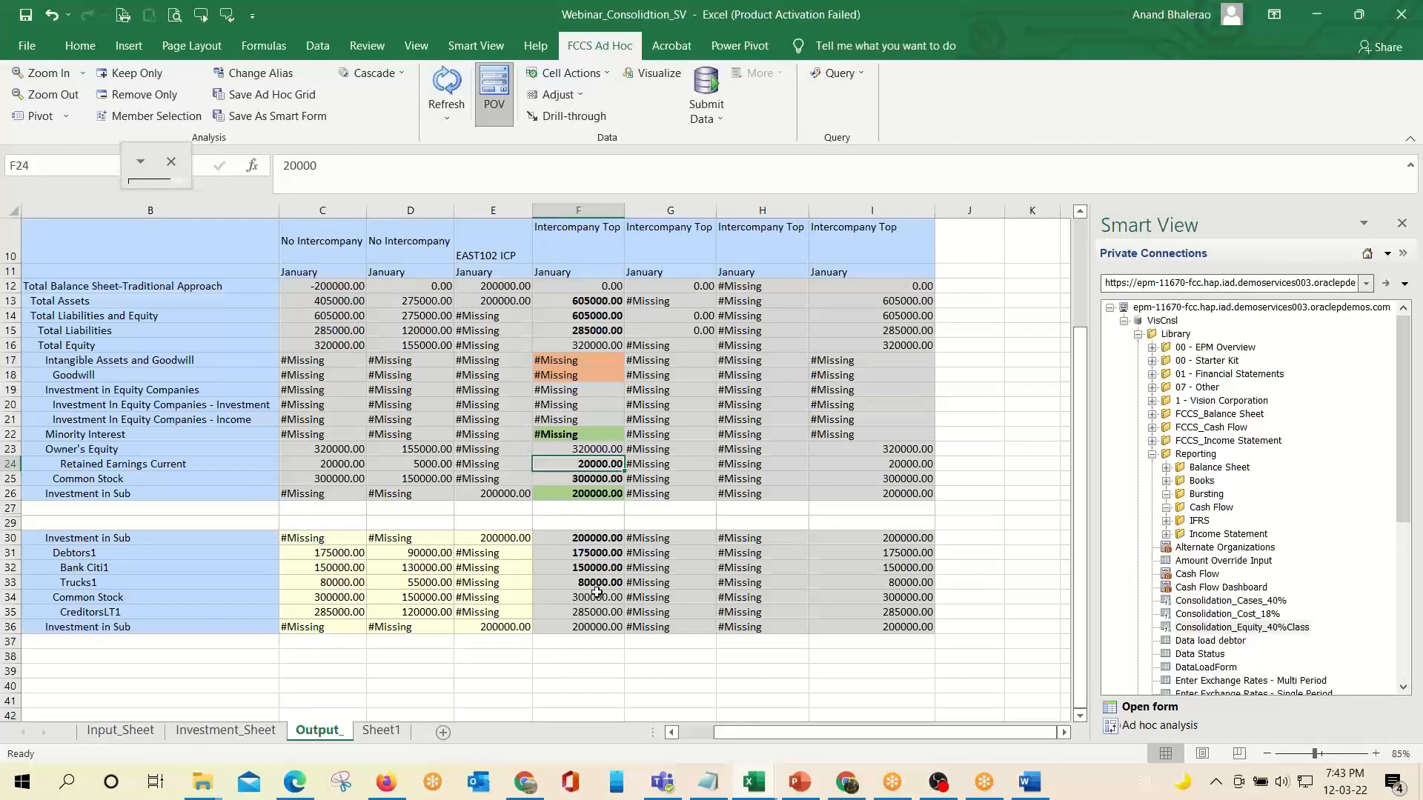
{"action": "scroll", "coordinate": [598, 594], "scroll_direction": "up", "scroll_amount": 3}
{"action": "left_click", "coordinate": [644, 445]}
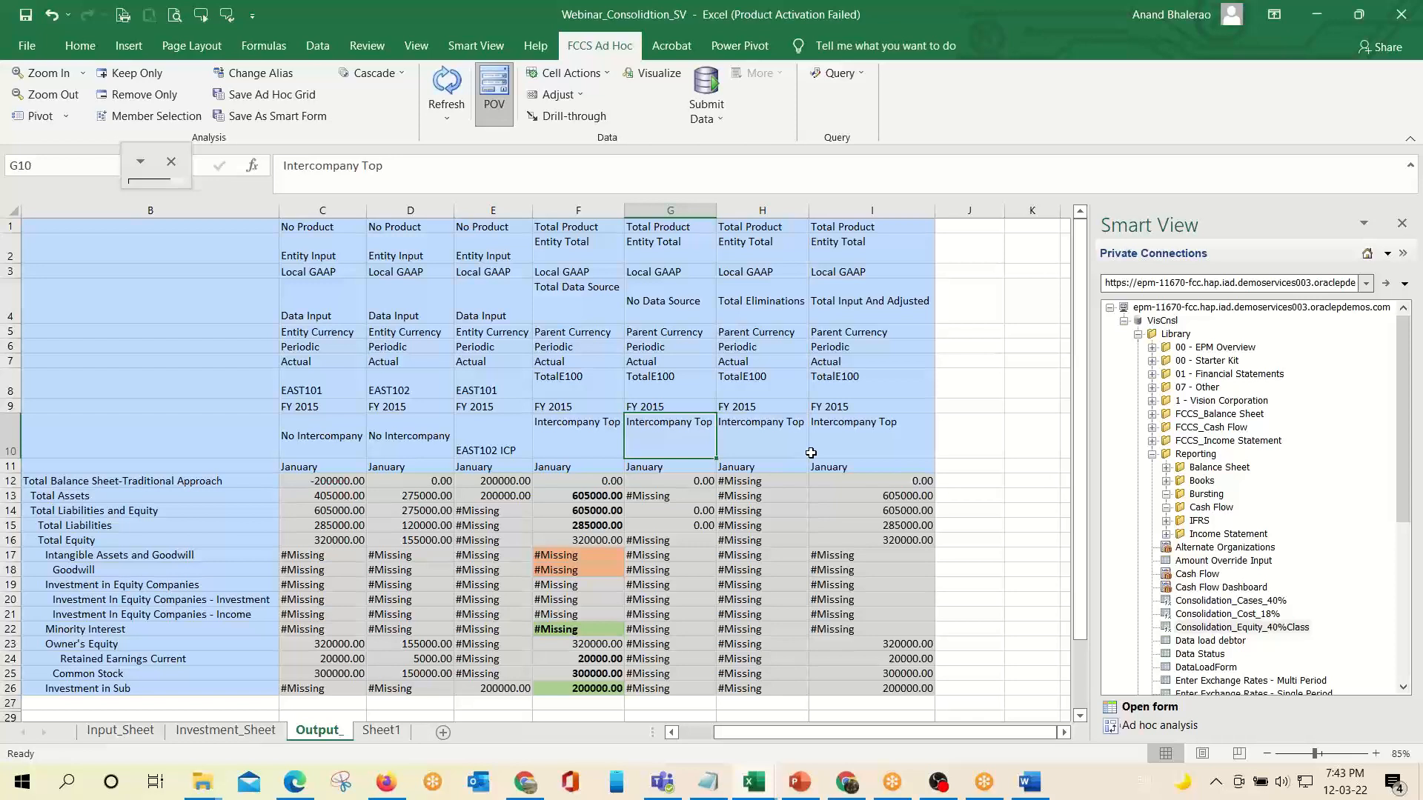
{"action": "left_click", "coordinate": [798, 782]}
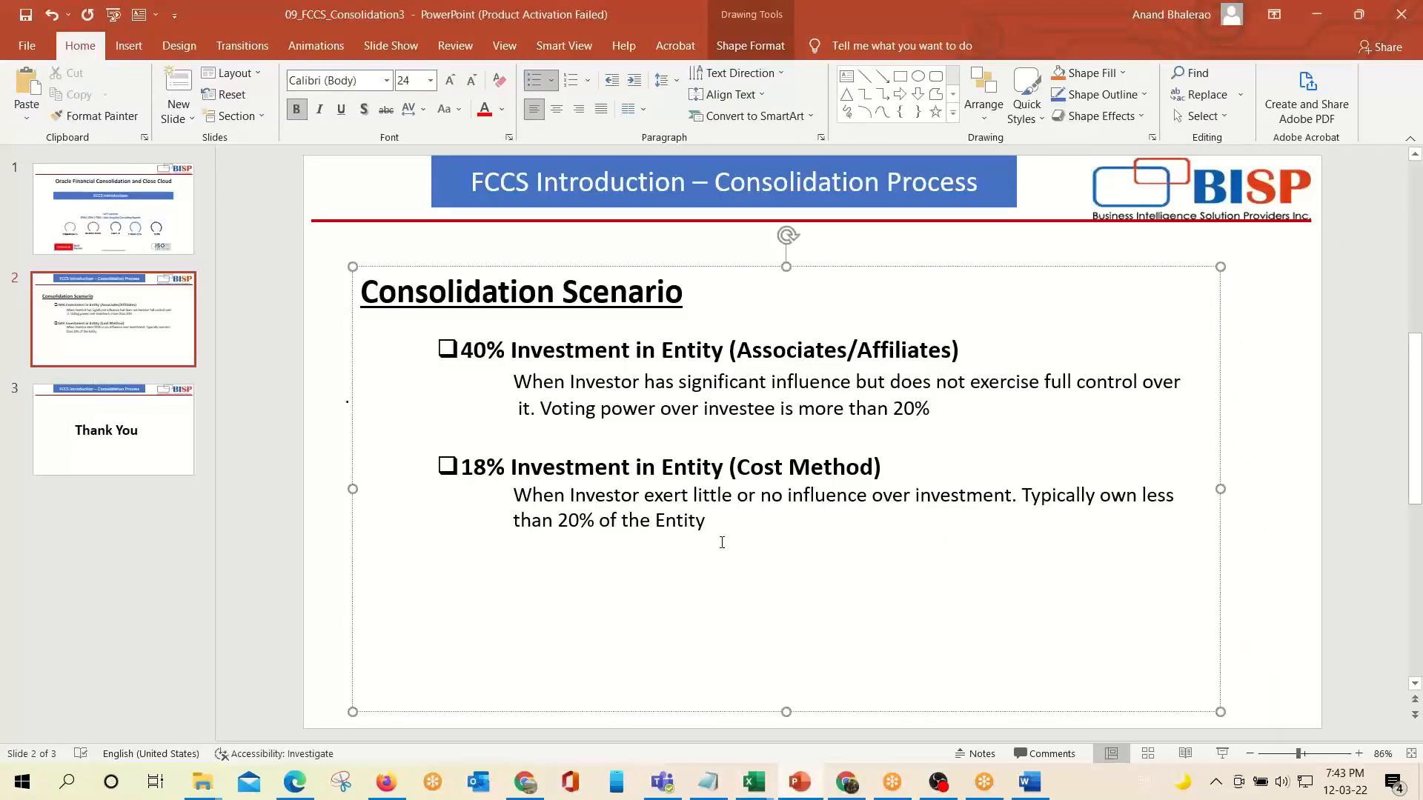
{"action": "left_click", "coordinate": [735, 511]}
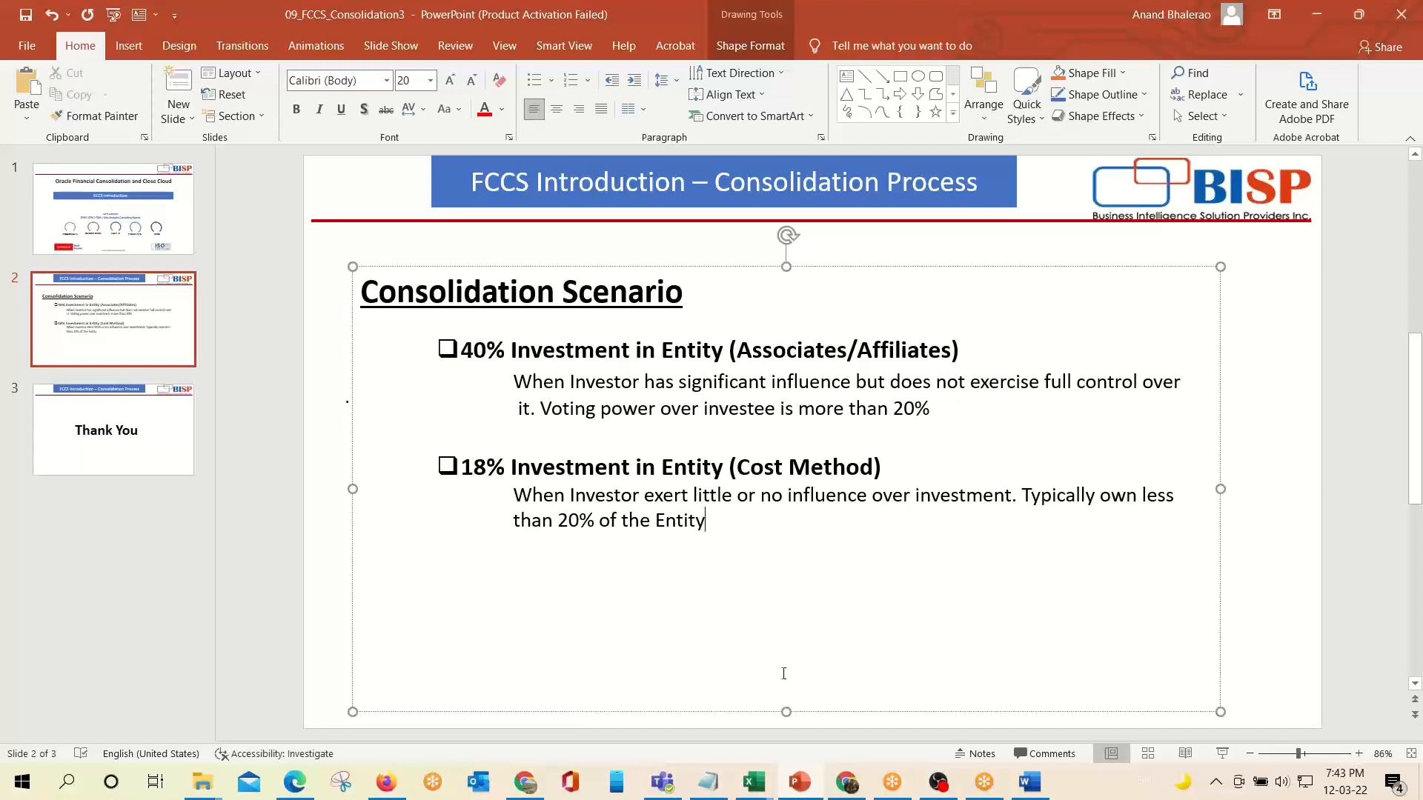
Switch to FCCS_Consolidation_Scenario_Class in Excel and capture a screenshot of the Cost_18% sheet's consolidated balance sheet.
{"action": "mouse_move", "coordinate": [754, 783]}
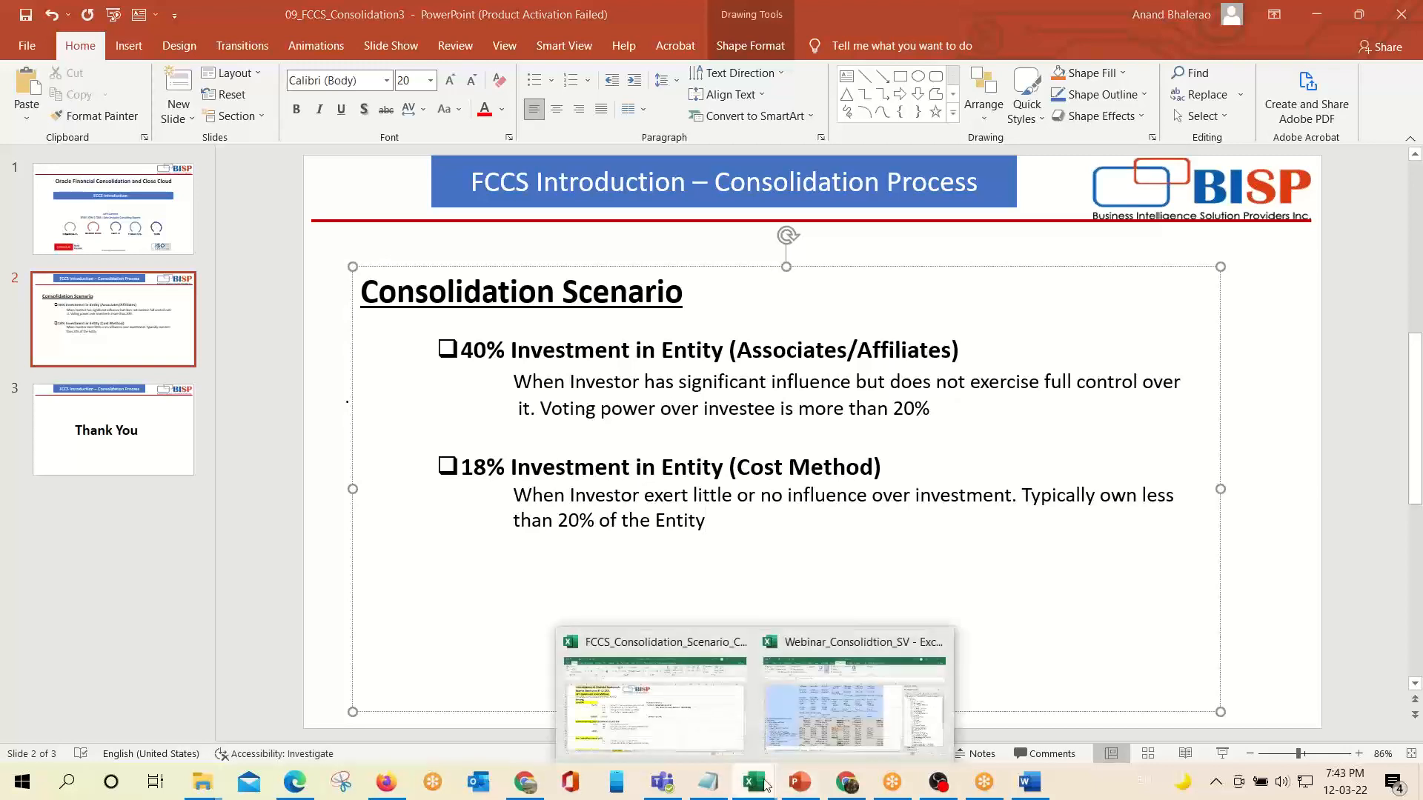
{"action": "left_click", "coordinate": [724, 717]}
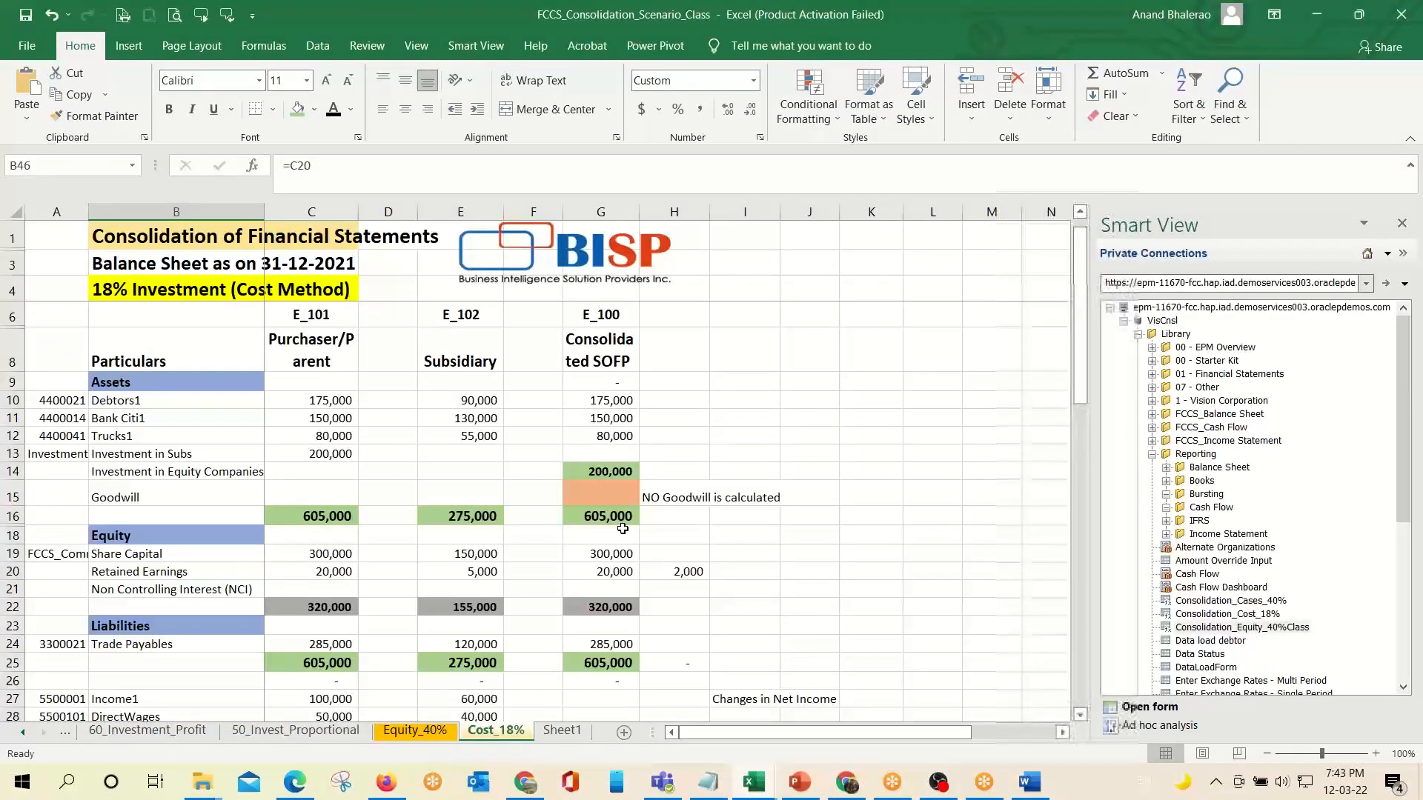
{"action": "scroll", "coordinate": [623, 528], "scroll_direction": "up", "scroll_amount": 1}
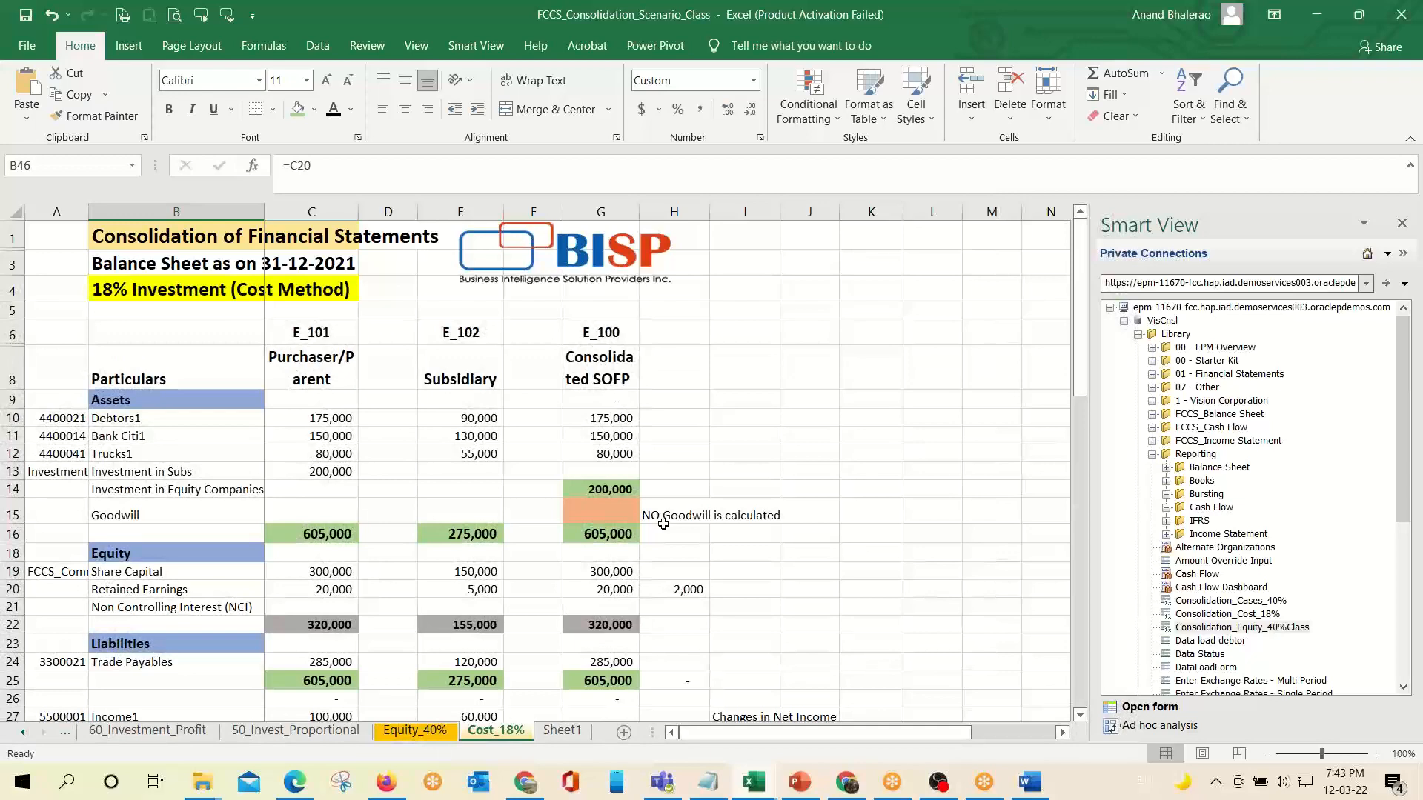
{"action": "key", "text": "super+shift+s"}
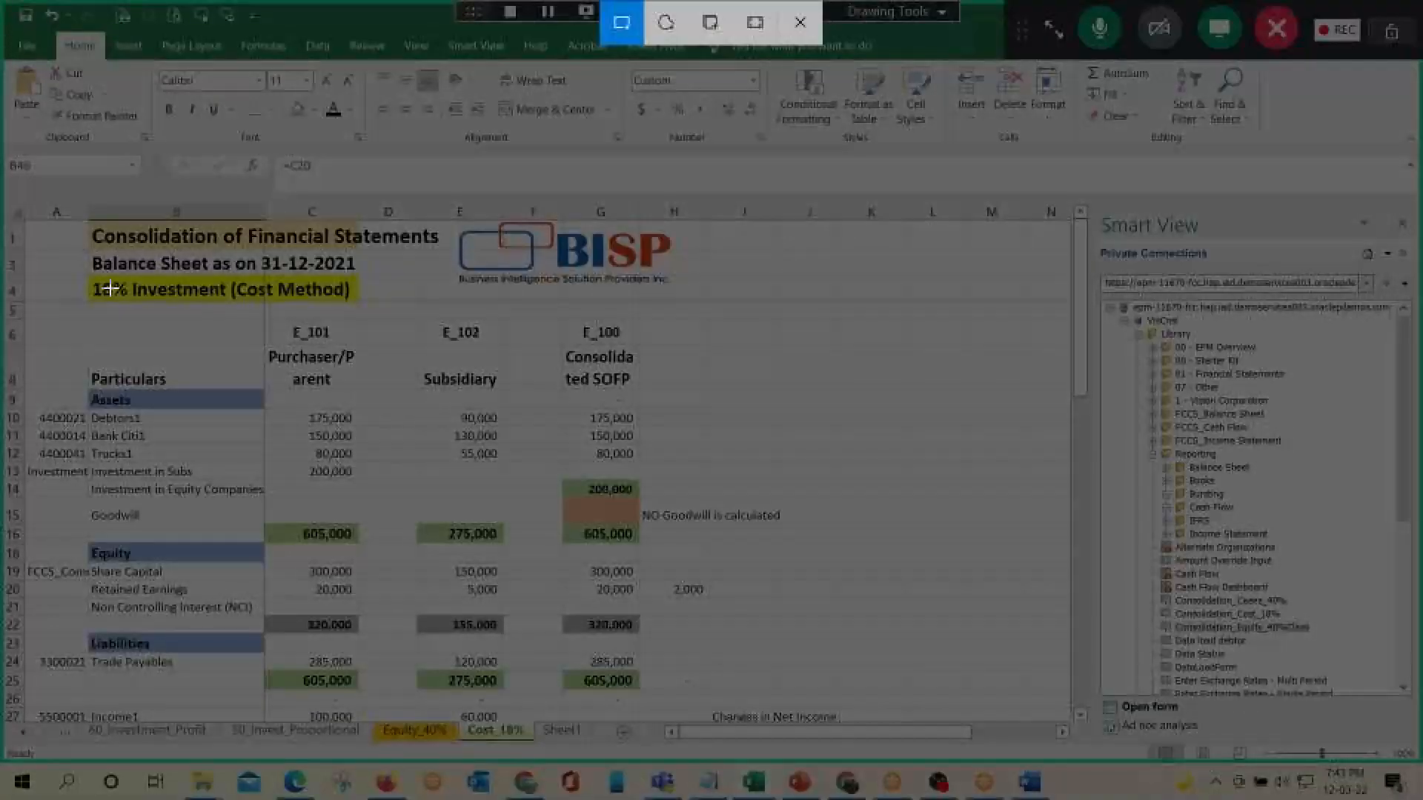
{"action": "left_click_drag", "start_coordinate": [30, 226], "coordinate": [779, 710]}
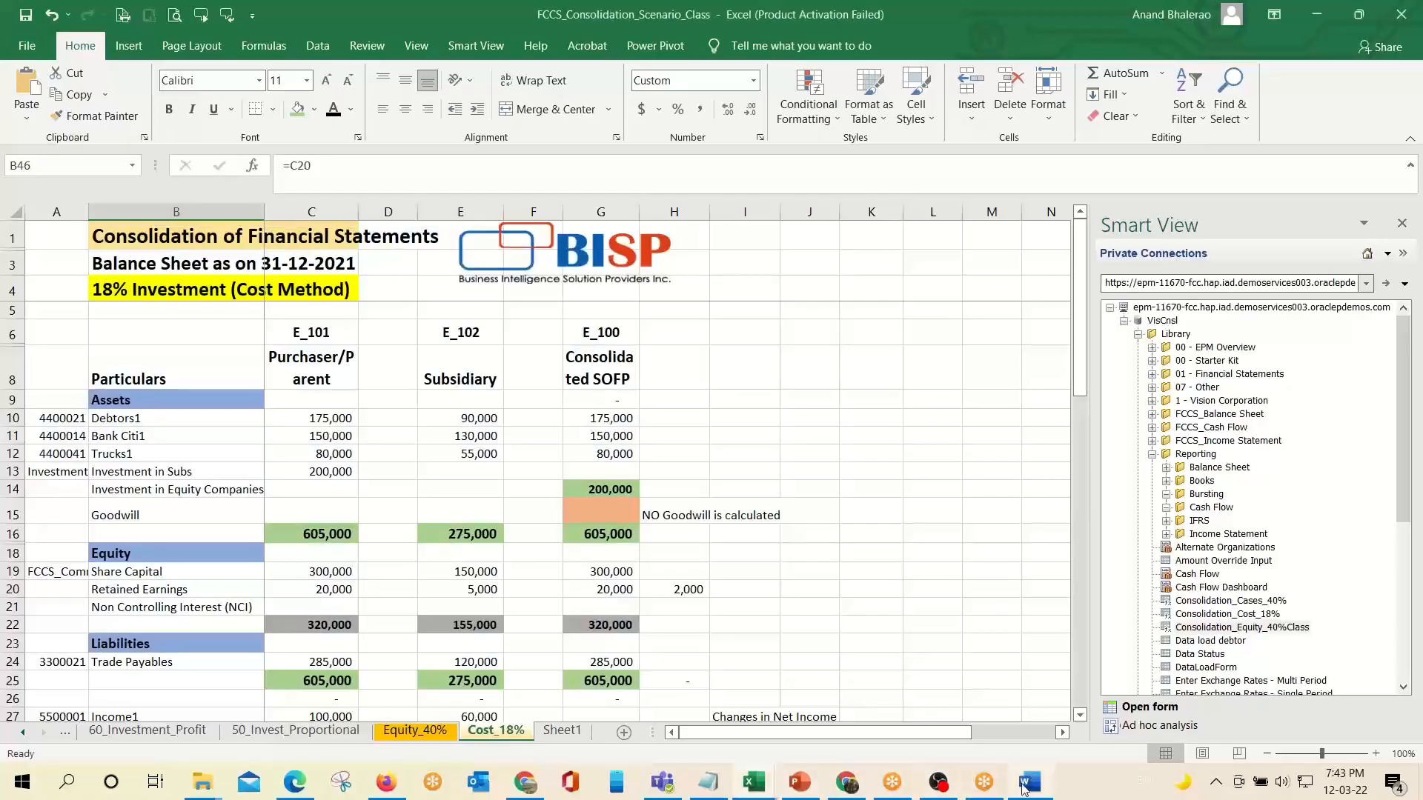
Switch to the Word document Screen_Shot_40%Vs18% and add the heading "18% Share Ownership" on the page after the 40% output screenshot.
{"action": "left_click", "coordinate": [1029, 782]}
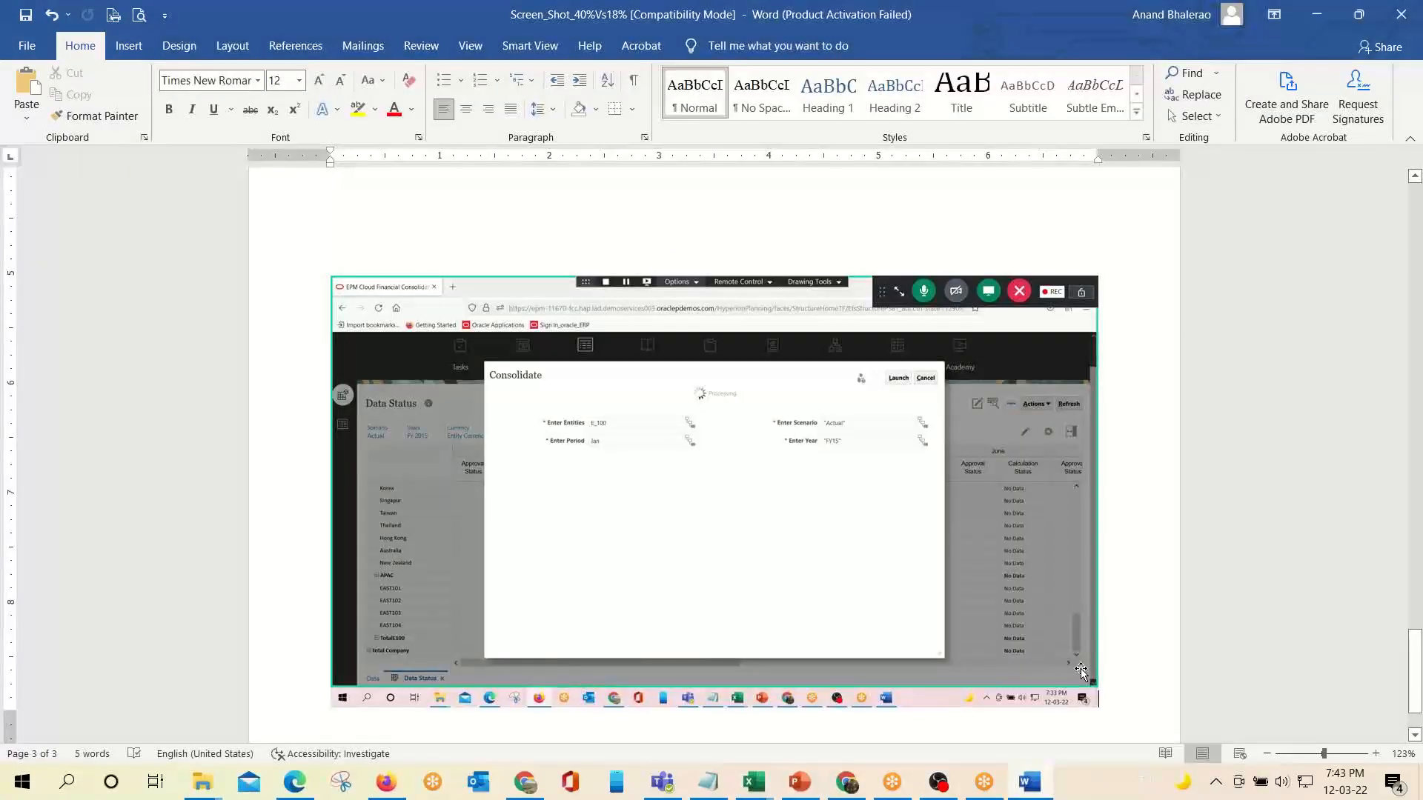
{"action": "scroll", "coordinate": [1082, 681], "scroll_direction": "down", "scroll_amount": 2}
{"action": "scroll", "coordinate": [1112, 651], "scroll_direction": "up", "scroll_amount": 10}
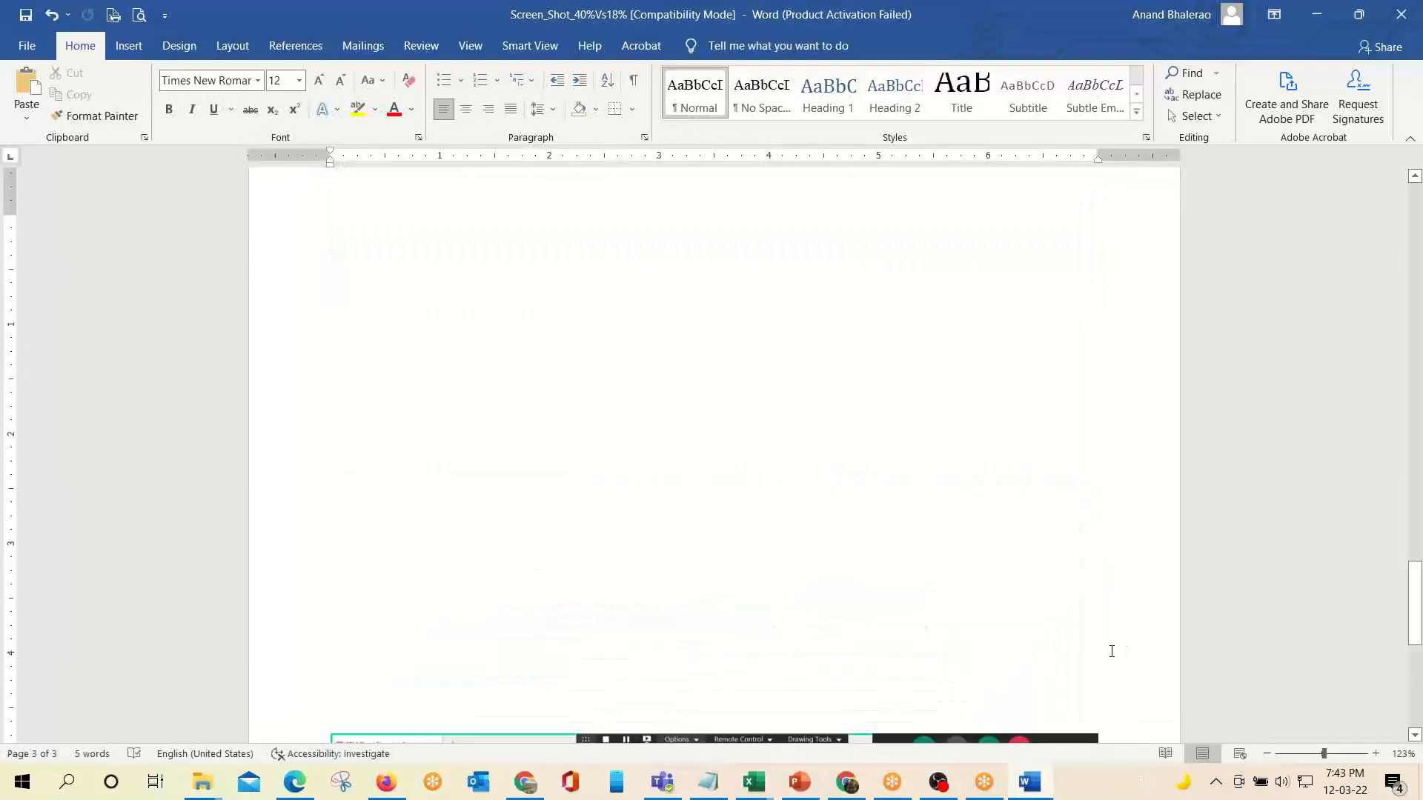
{"action": "scroll", "coordinate": [1111, 653], "scroll_direction": "up", "scroll_amount": 5}
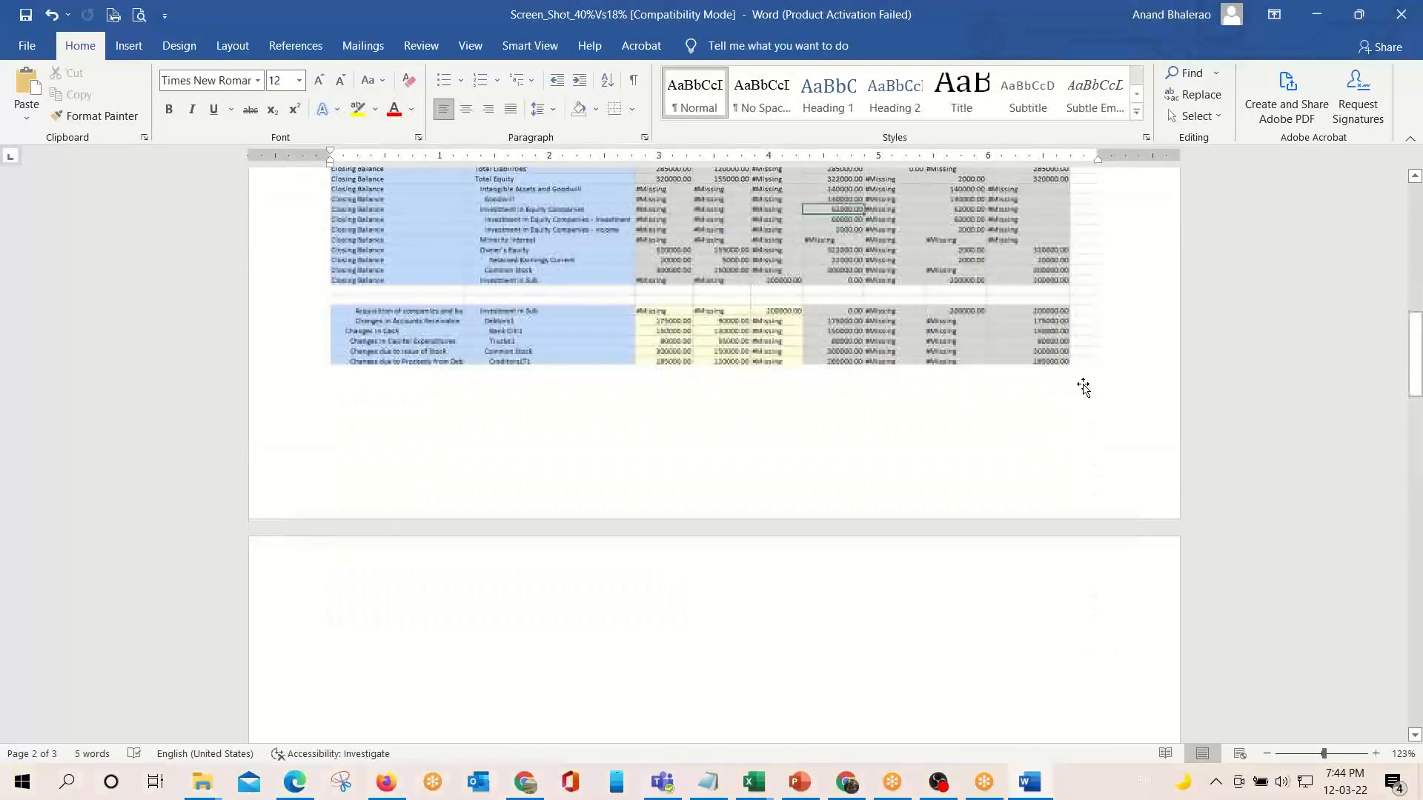
{"action": "left_click", "coordinate": [1098, 363]}
{"action": "left_click", "coordinate": [1114, 361]}
{"action": "key", "text": "Return"}
{"action": "key", "text": "Return"}
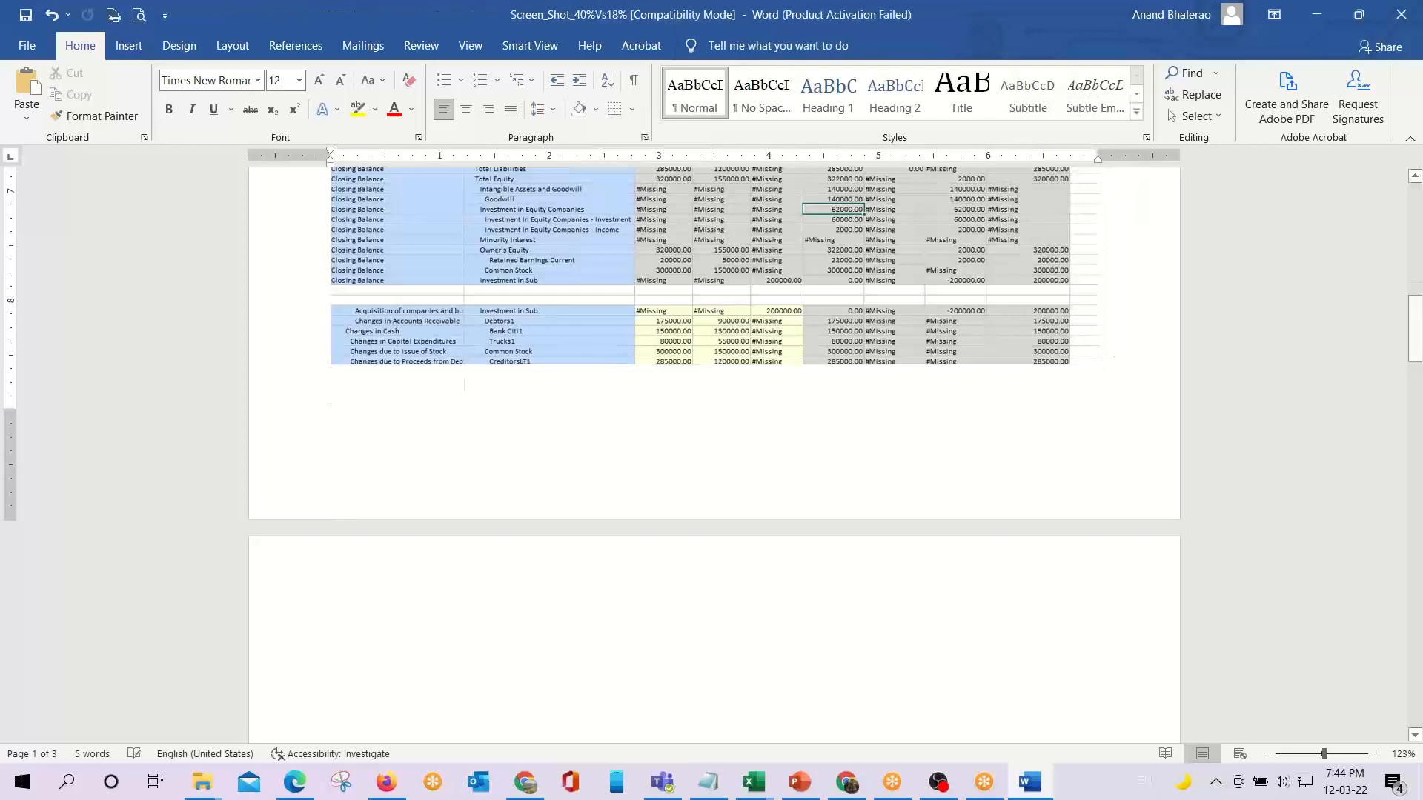
{"action": "type", "text": "18%"}
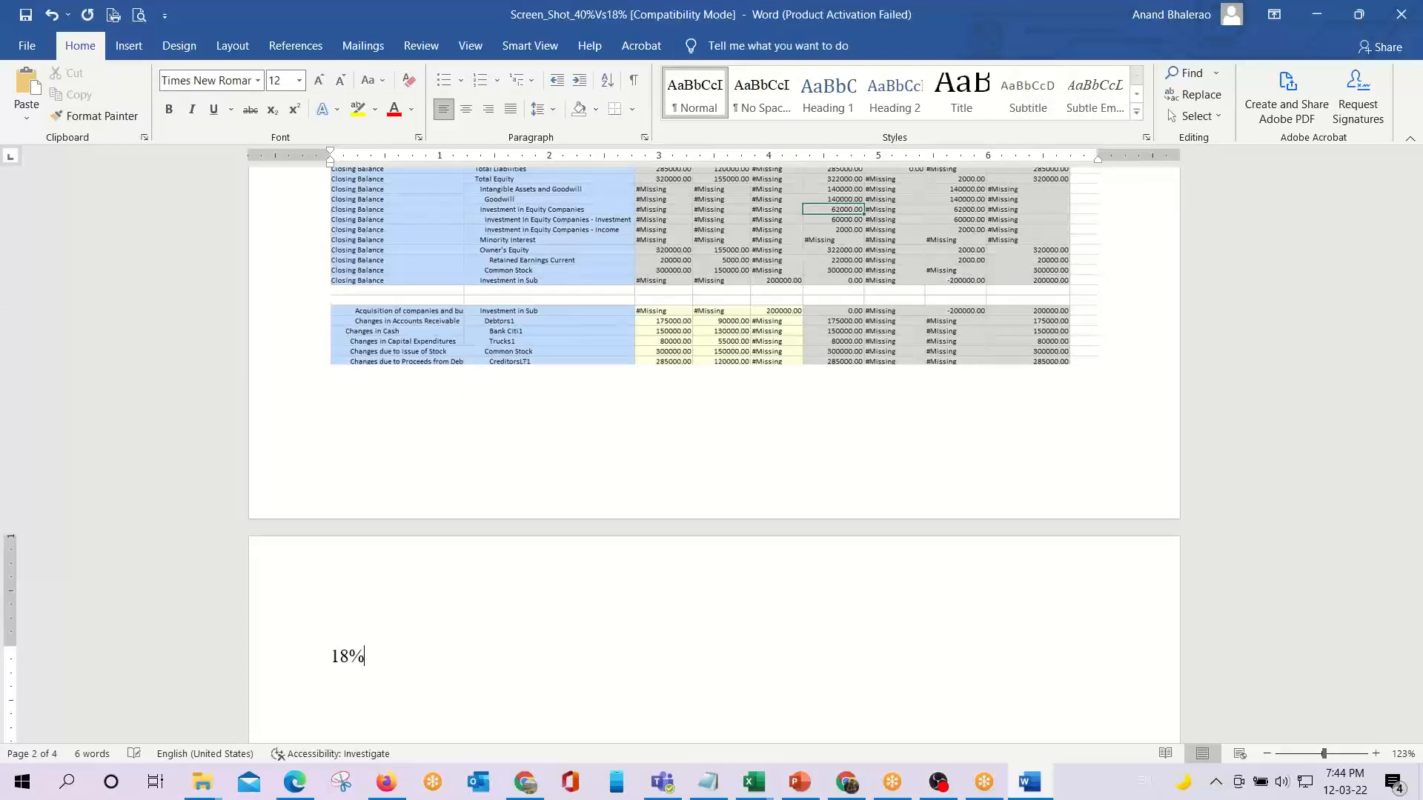
{"action": "type", "text": " Share Owneership"}
{"action": "key", "text": "Return"}
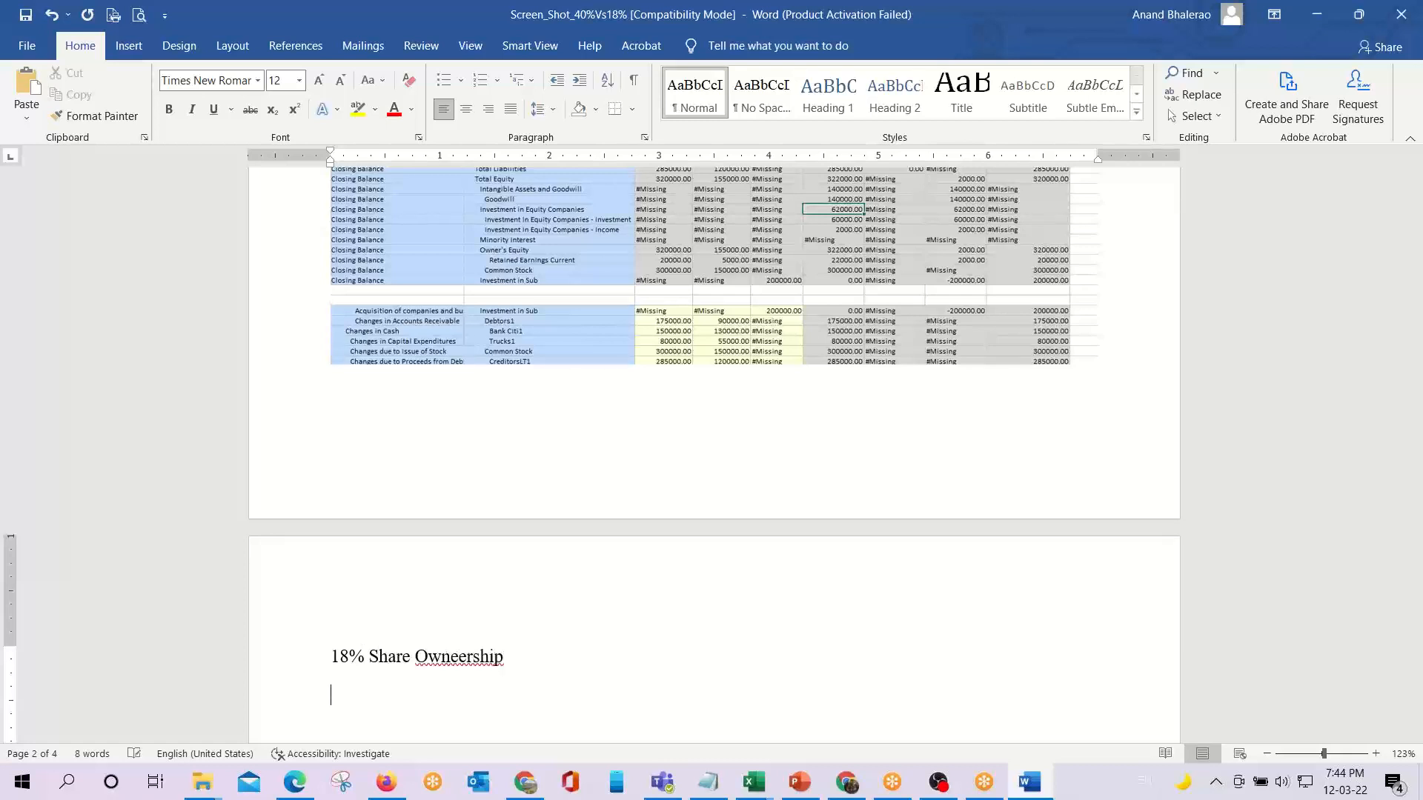
Paste the captured balance sheet under the heading and add the line "Output in Application 18% Share ownership" below the picture.
{"action": "key", "text": "ctrl+v"}
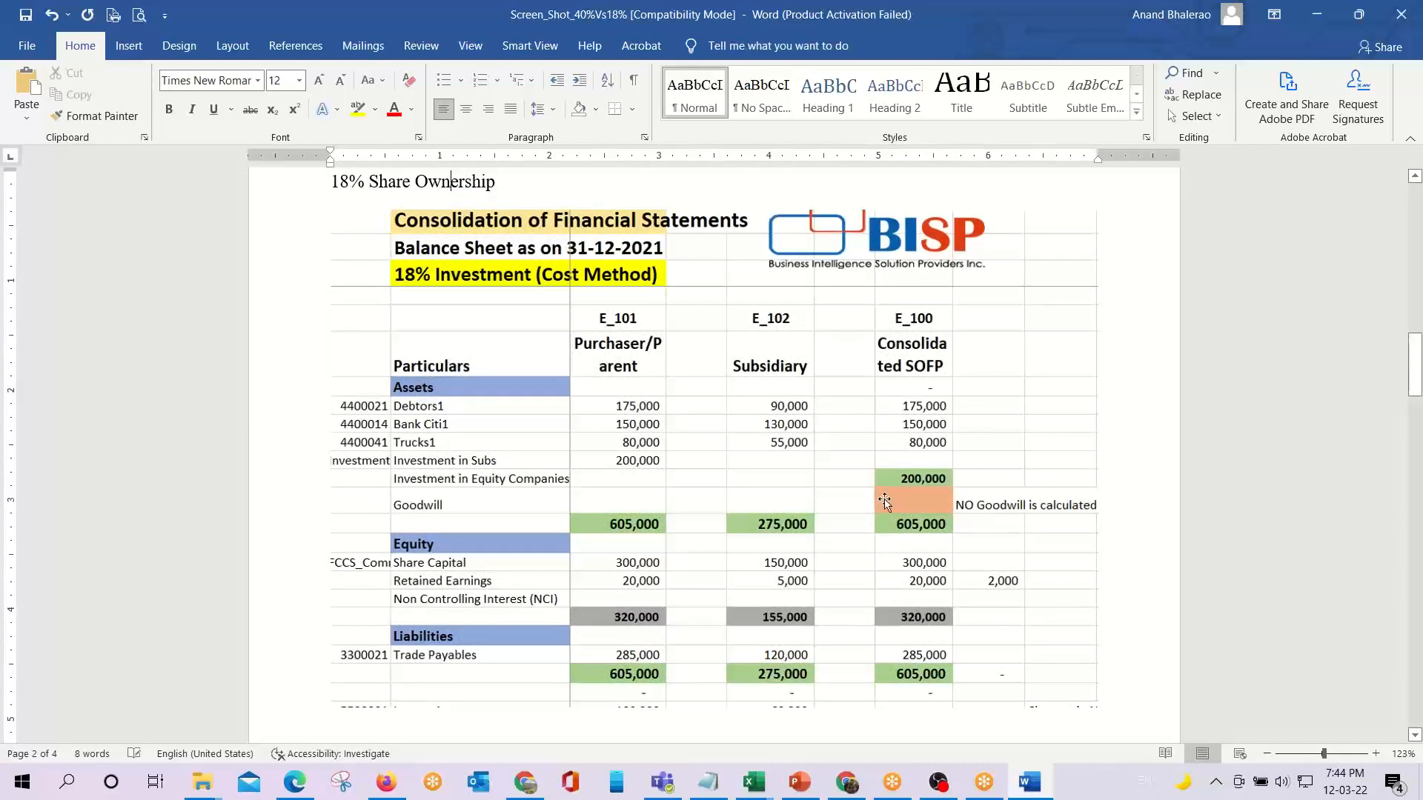
{"action": "scroll", "coordinate": [1112, 577], "scroll_direction": "down", "scroll_amount": 1}
{"action": "scroll", "coordinate": [1115, 533], "scroll_direction": "down", "scroll_amount": 3}
{"action": "key", "text": "Return"}
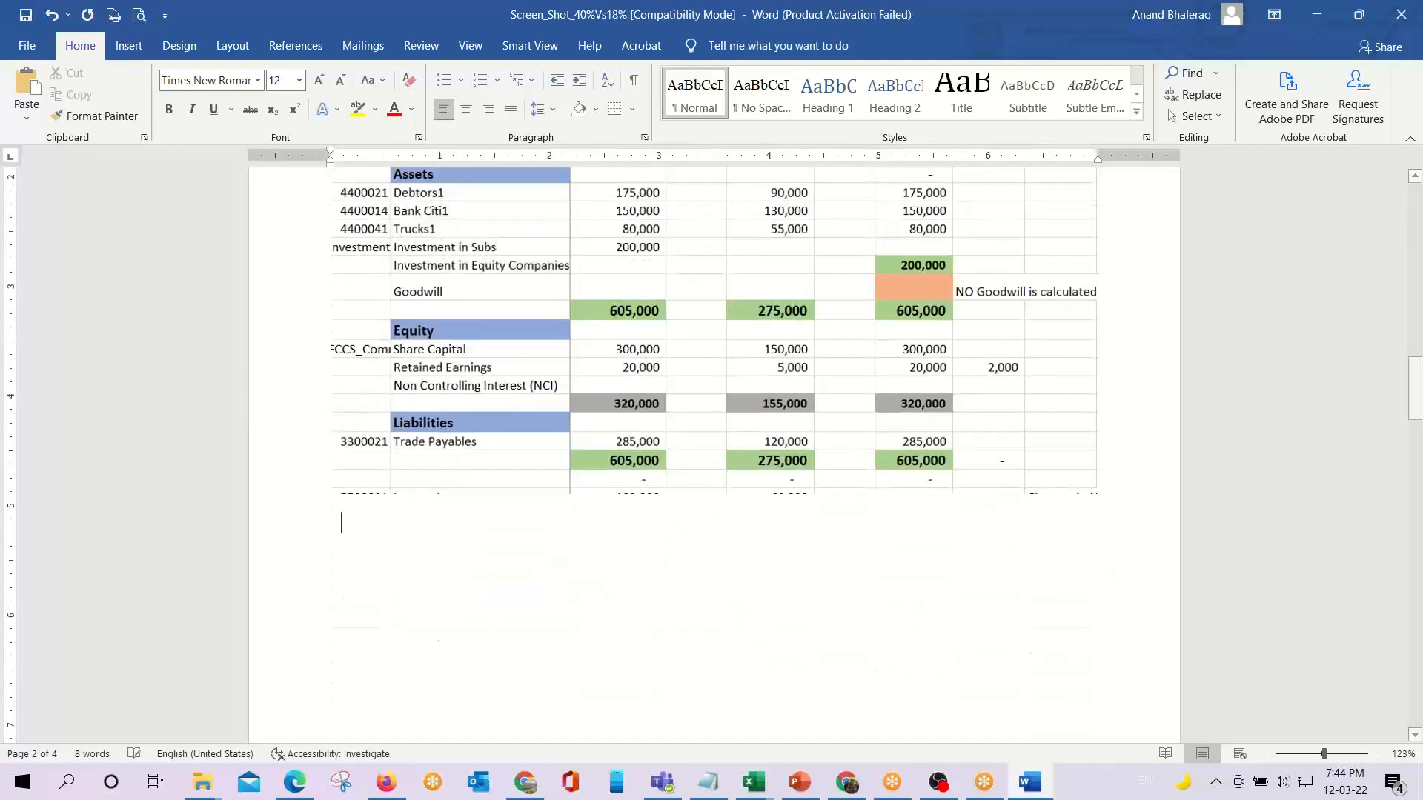
{"action": "type", "text": "Output in Application 18"}
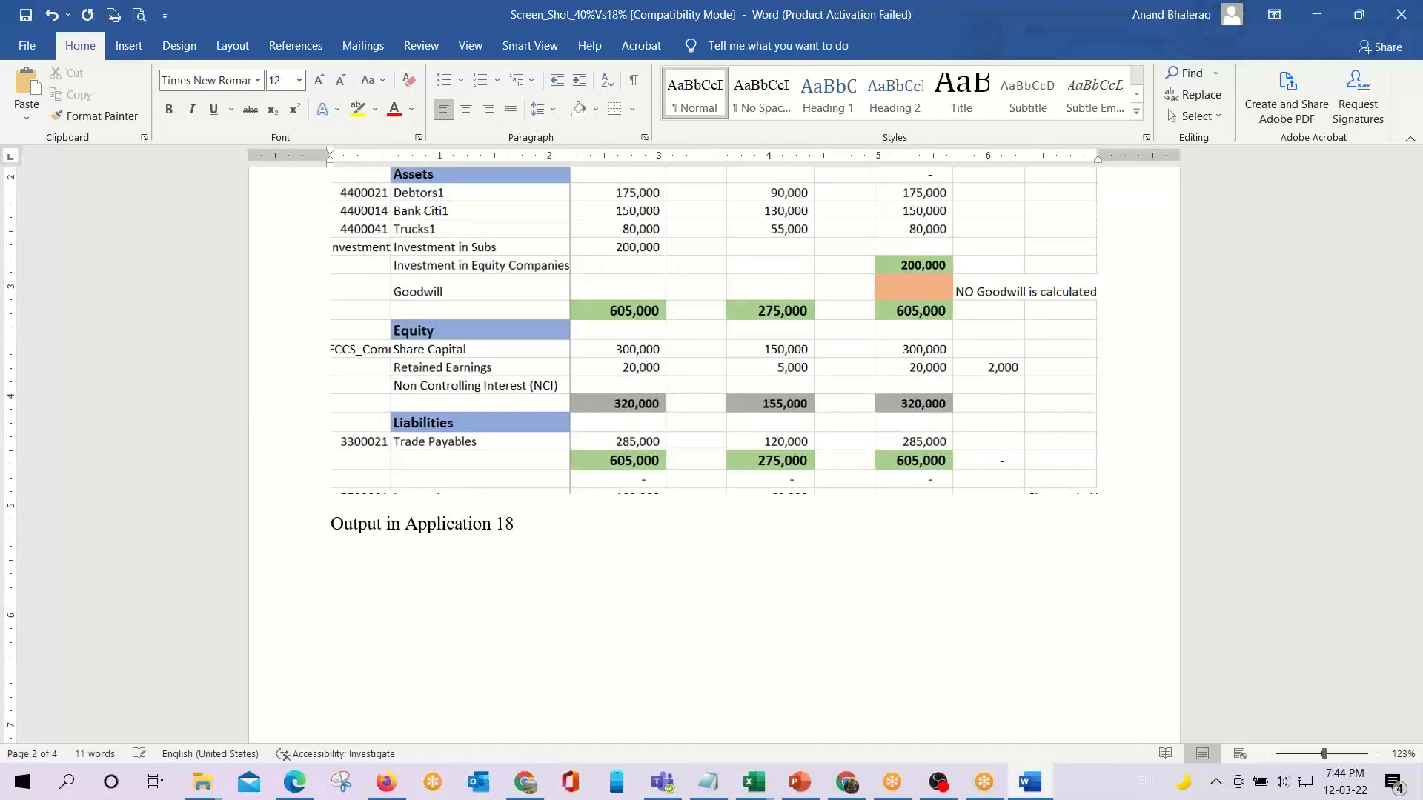
{"action": "type", "text": "%Share ownership"}
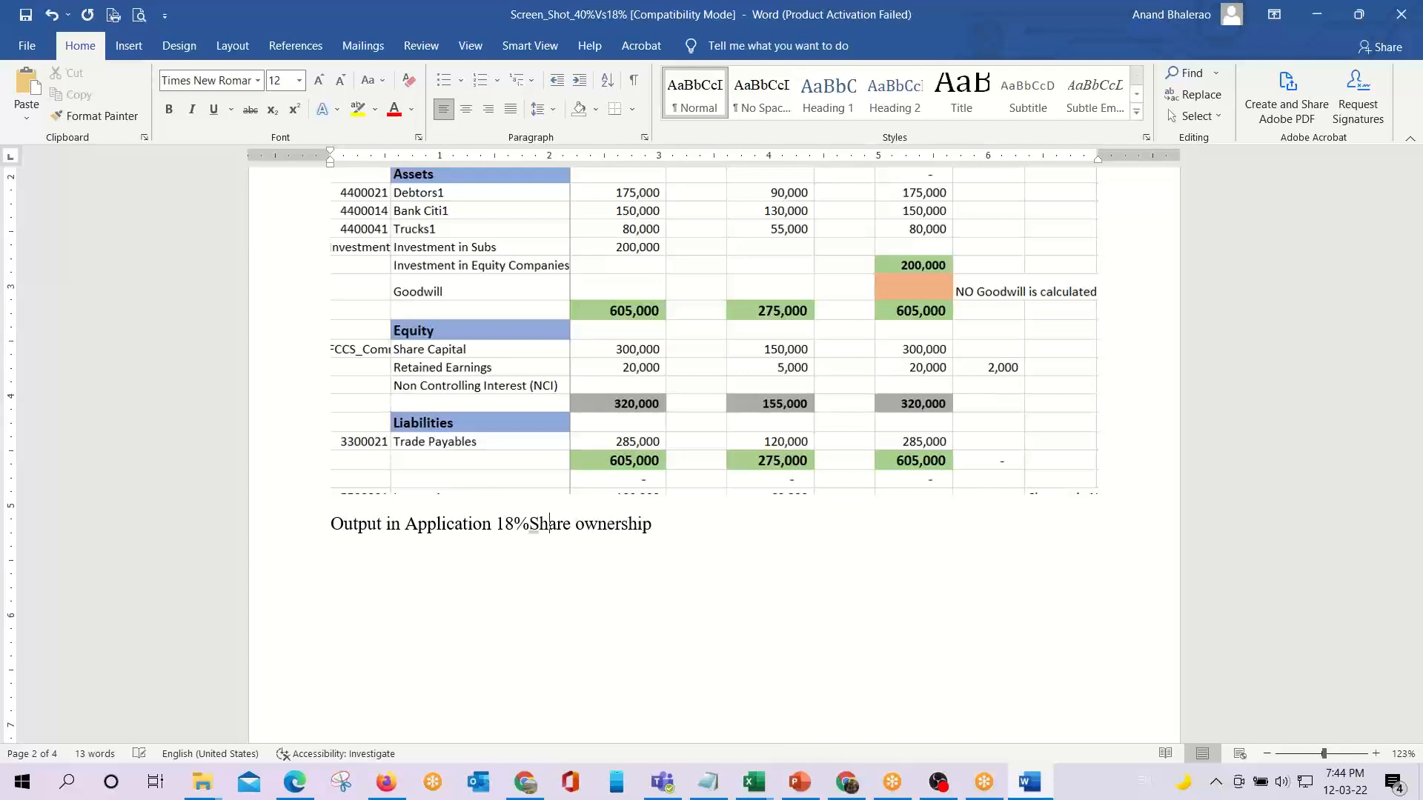
{"action": "left_click", "coordinate": [531, 524]}
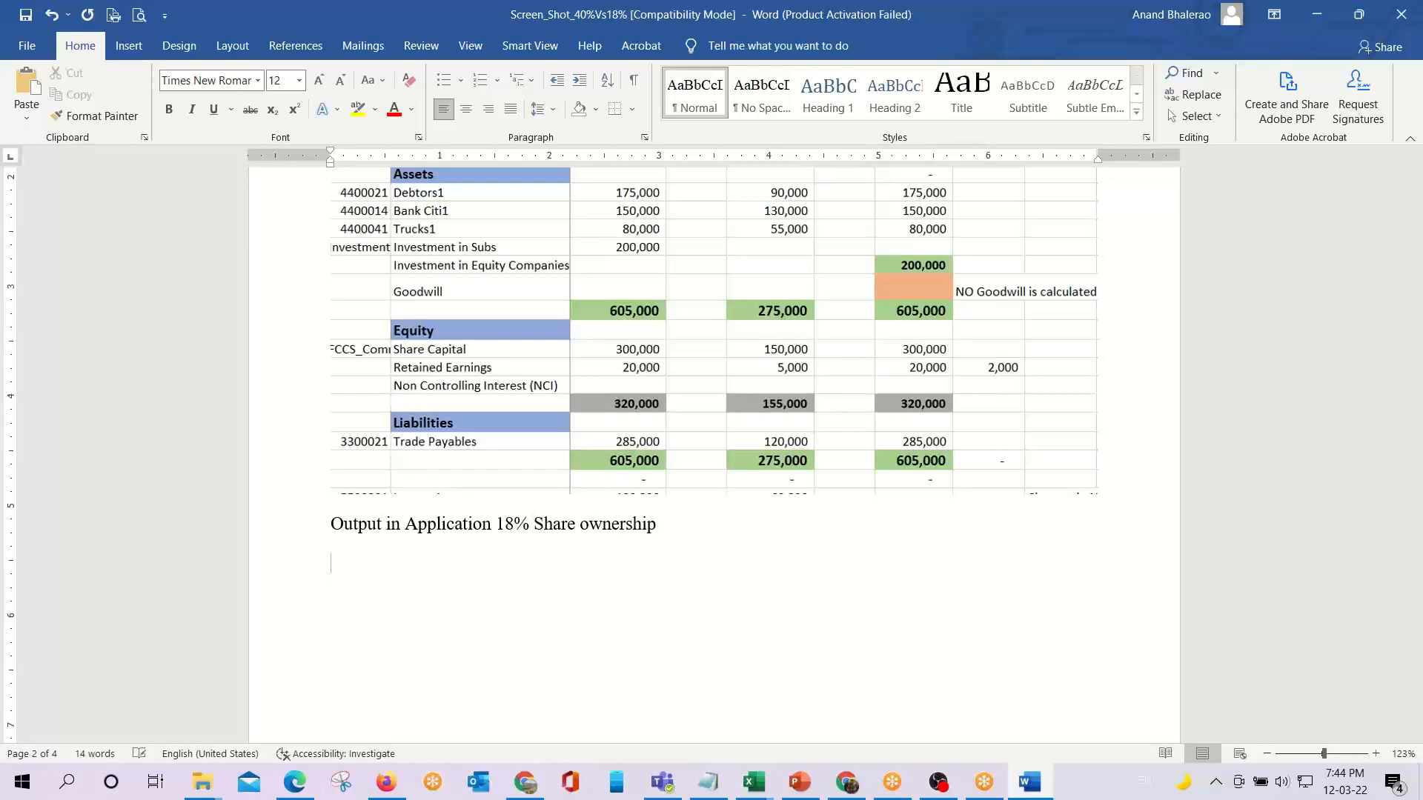
Switch to Webinar_Consolidtion_SV in Excel and capture a screenshot of the Output_ sheet's grid, from the column headers down to Investment in Sub.
{"action": "key", "text": "alt+Tab"}
{"action": "key", "text": "alt+Tab"}
{"action": "key", "text": "alt+Tab"}
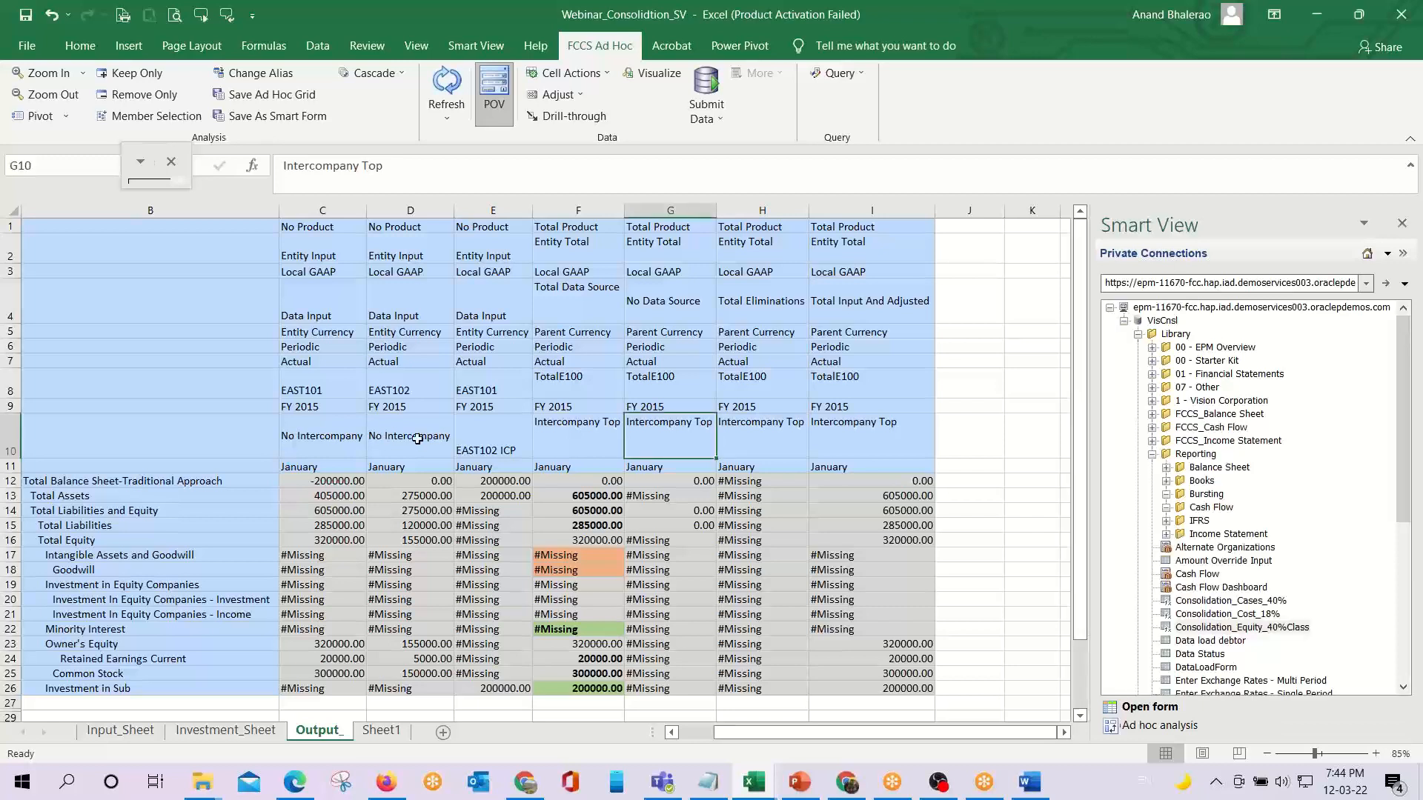
{"action": "key", "text": "super+shift+s"}
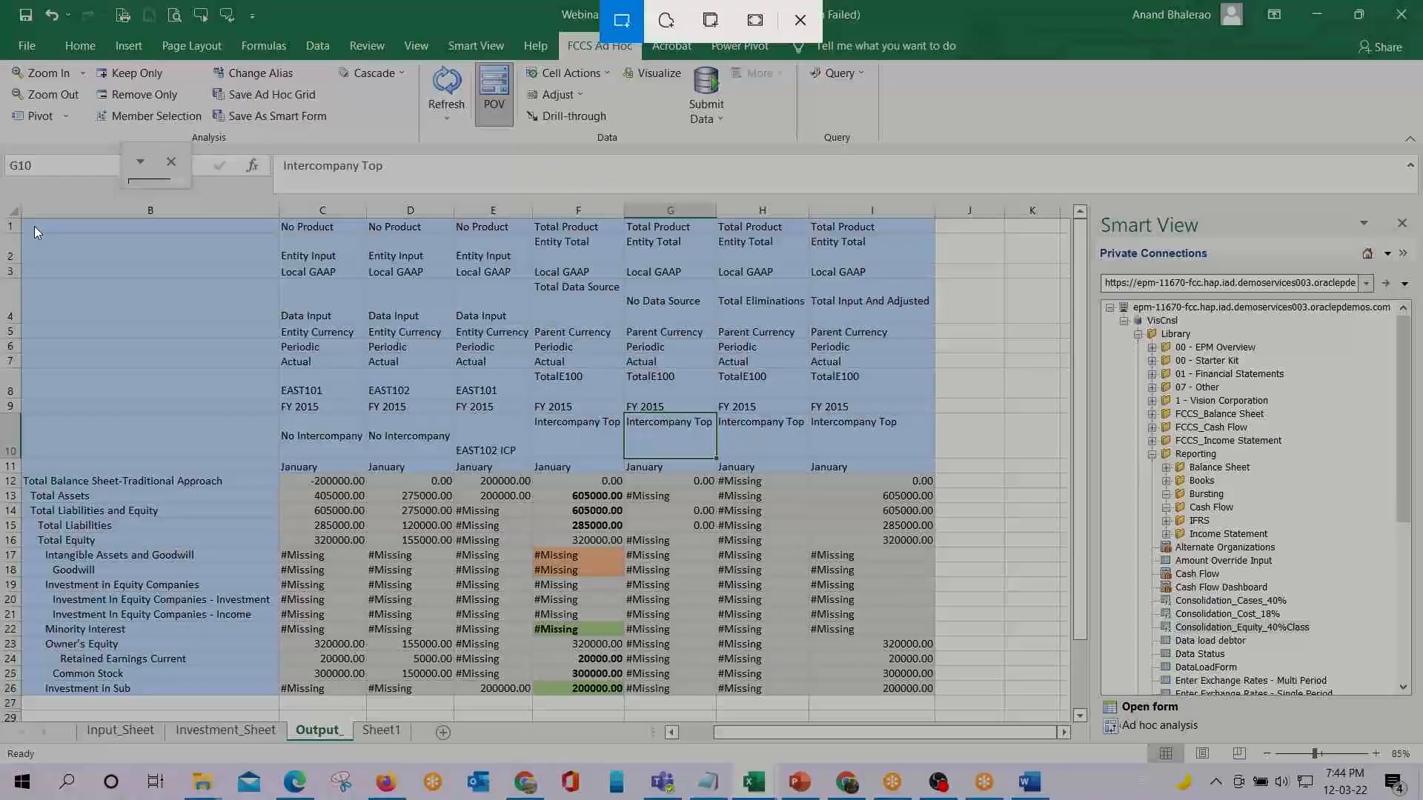
{"action": "left_click_drag", "start_coordinate": [27, 220], "coordinate": [978, 702]}
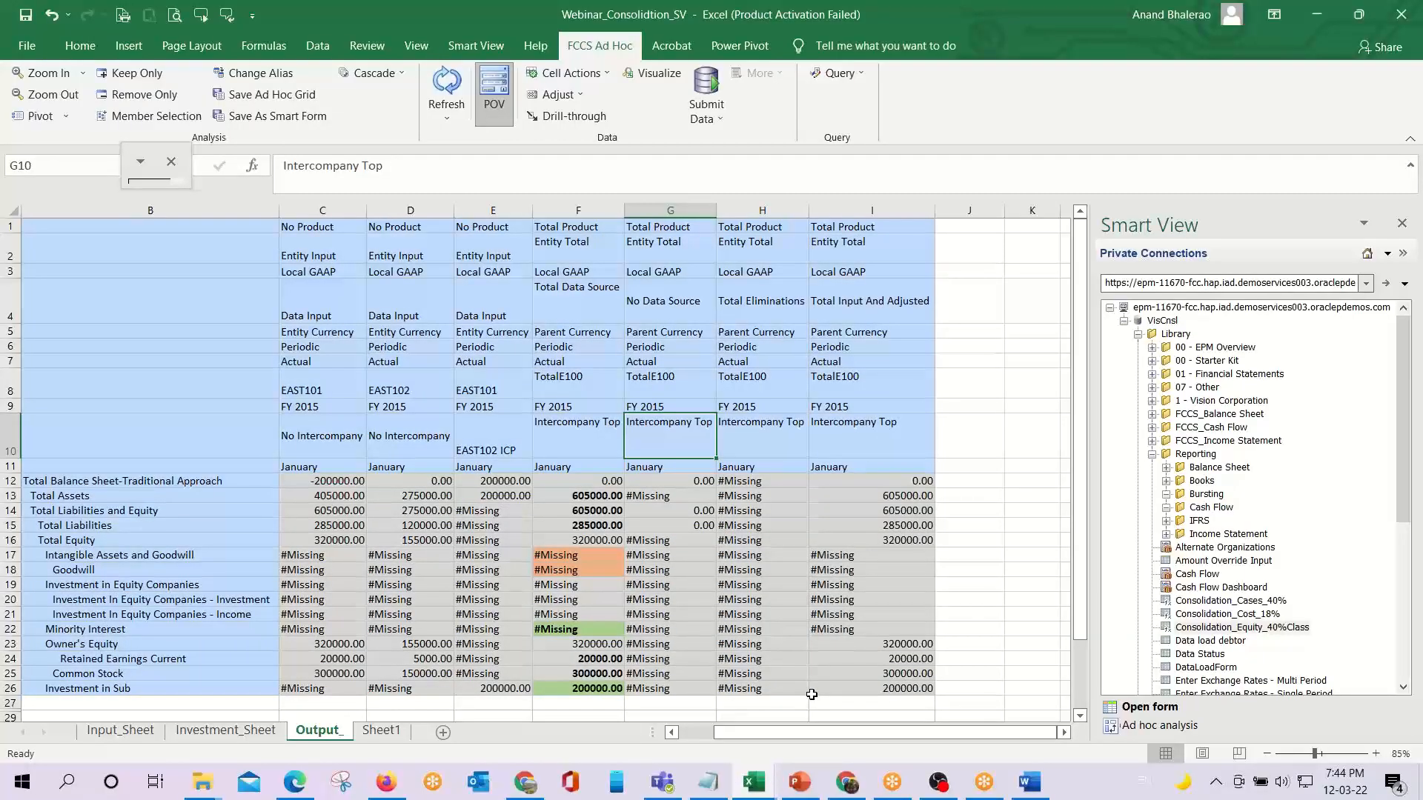
Switch to the Word document Screen_Shot_40%Vs18% and paste the captured grid below "Output in Application 18% Share ownership".
{"action": "key", "text": "alt+Tab"}
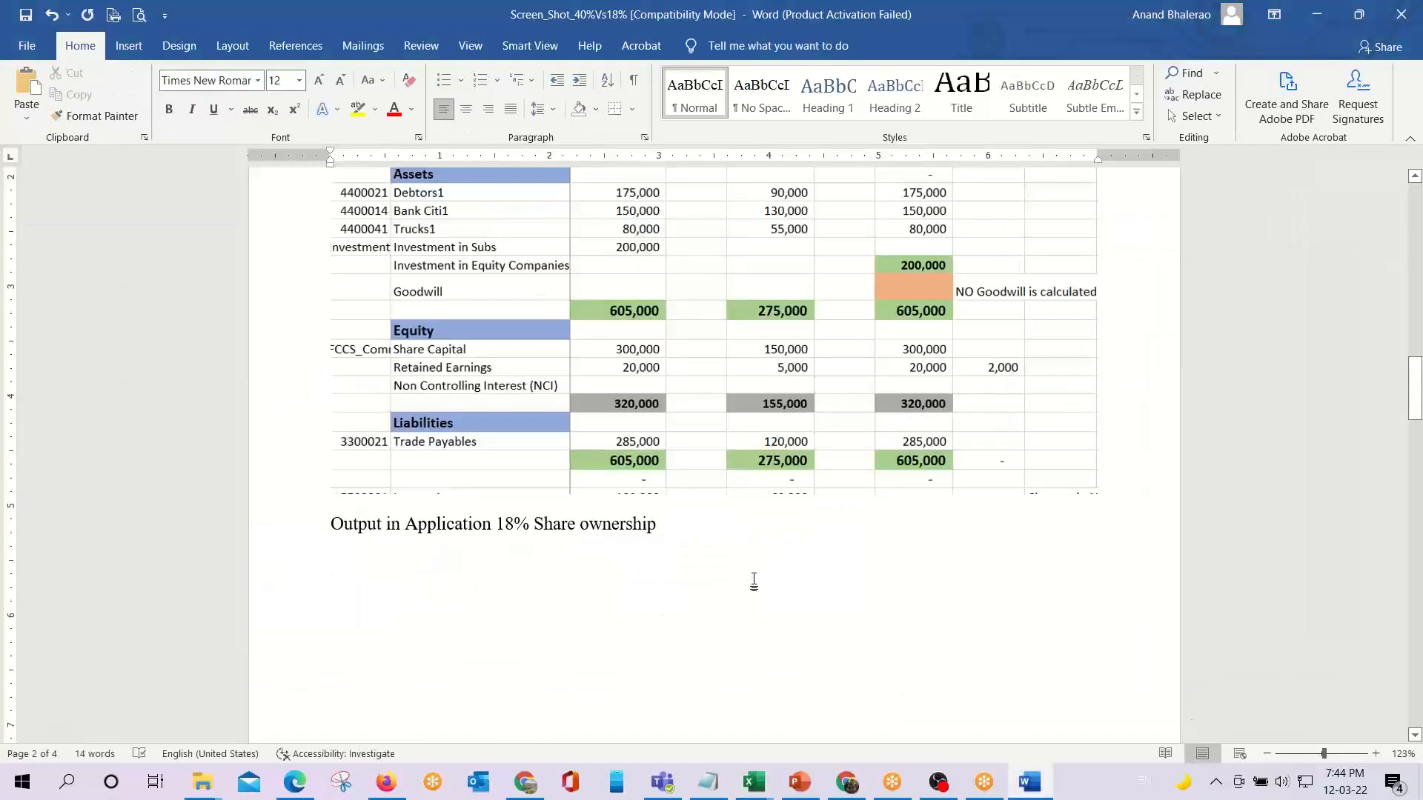
{"action": "key", "text": "ctrl+v"}
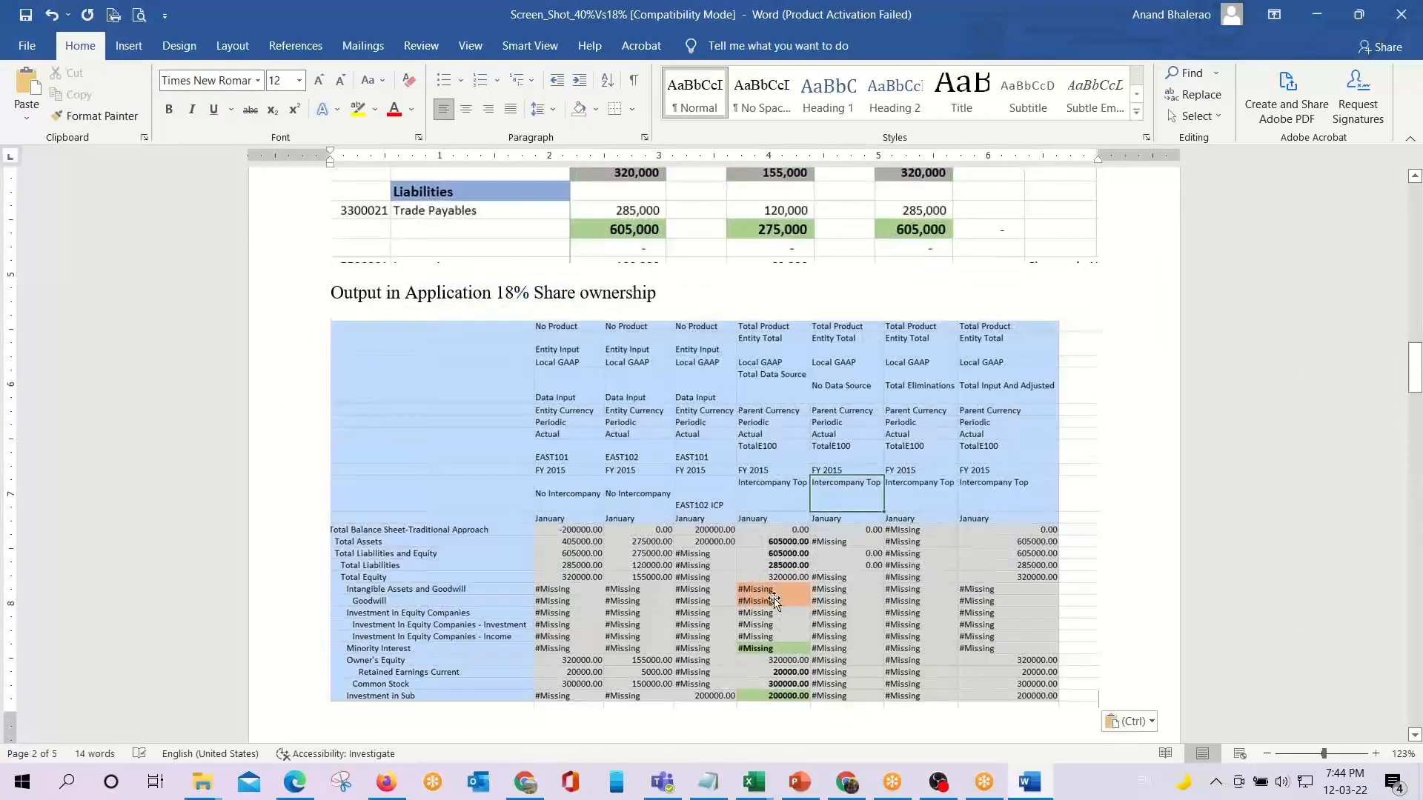
{"action": "scroll", "coordinate": [775, 602], "scroll_direction": "up", "scroll_amount": 1}
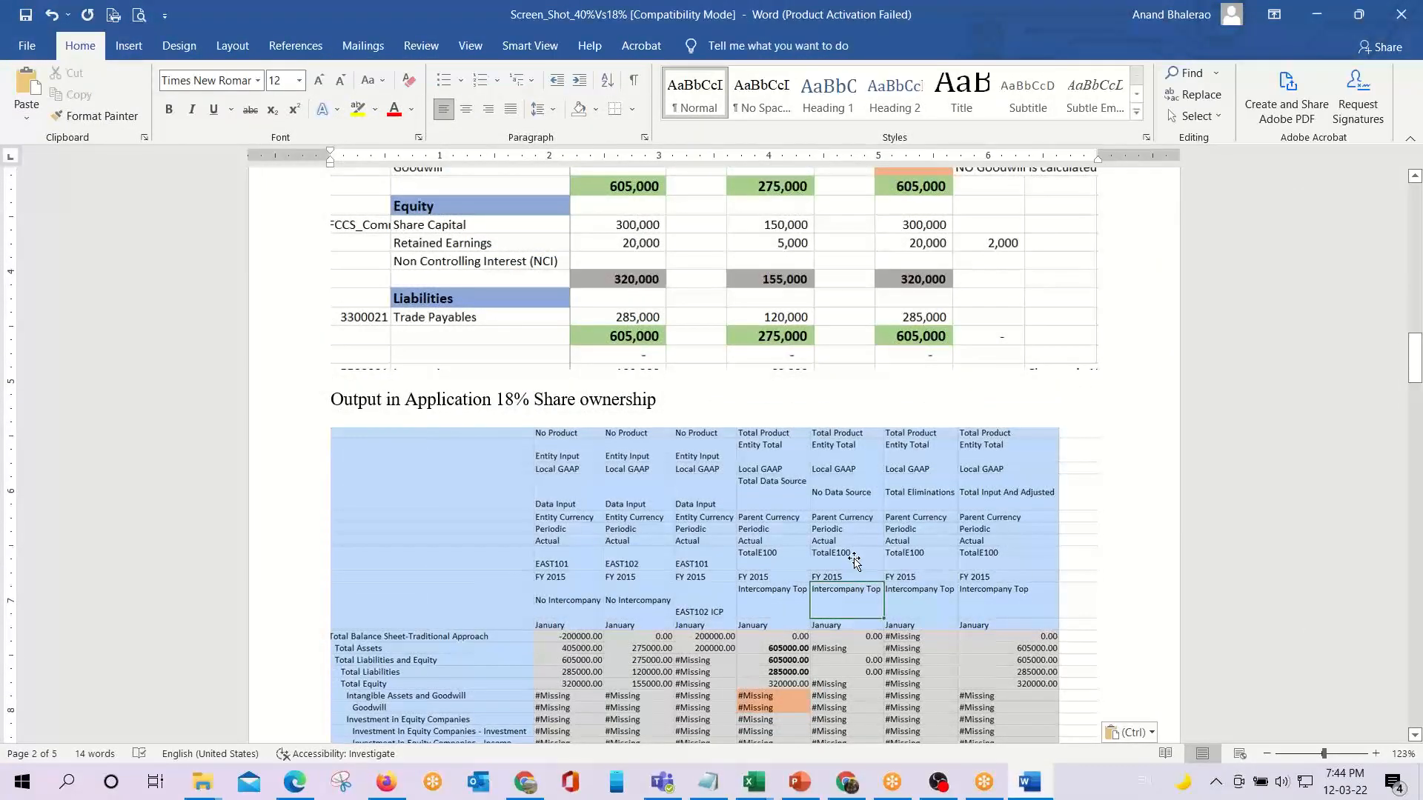
{"action": "scroll", "coordinate": [1137, 488], "scroll_direction": "down", "scroll_amount": 2}
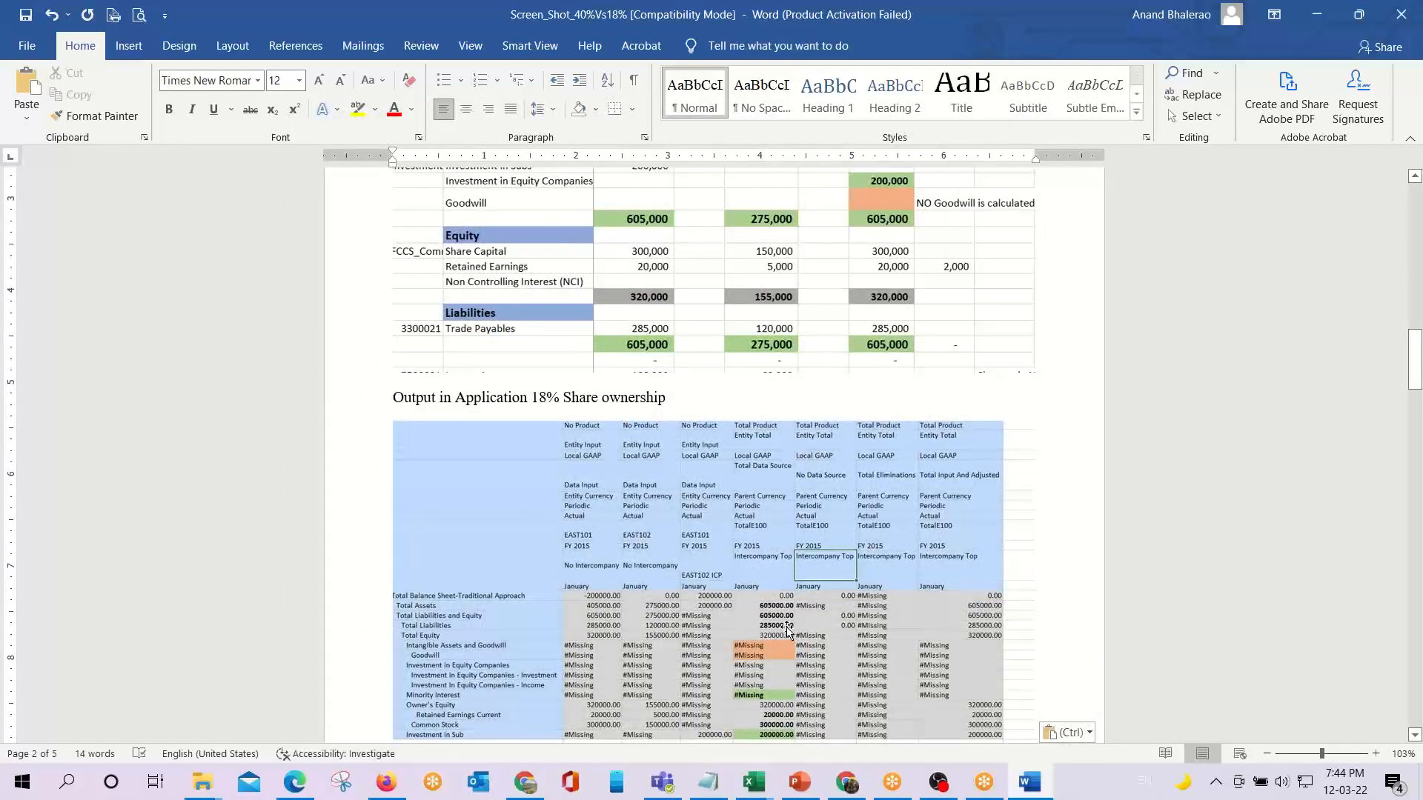
Switch to Webinar_Consolidtion_SV in Excel and save the Output_ grid as a smart form named Consolidation_Cost_Method_18%Class in /Library.
{"action": "key", "text": "alt+Tab"}
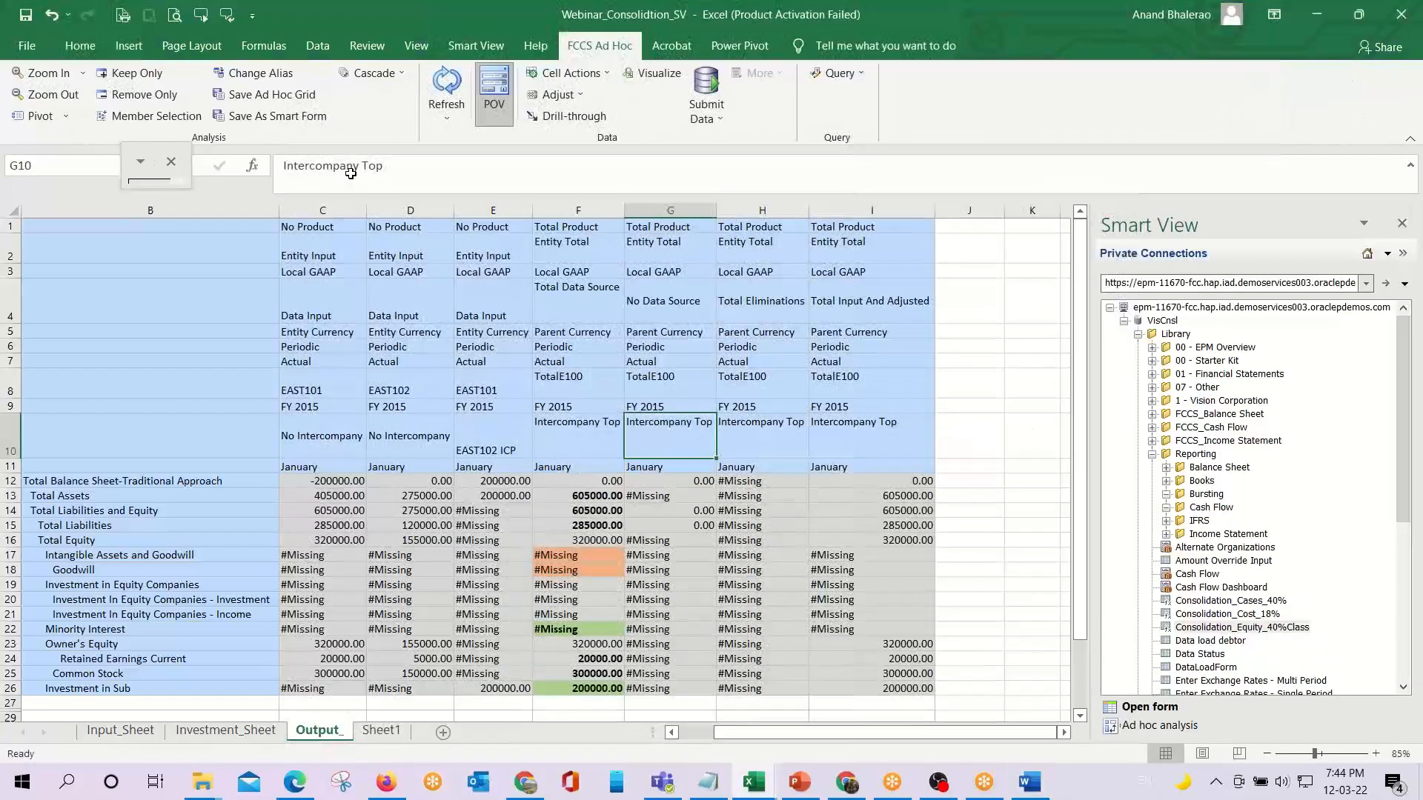
{"action": "left_click", "coordinate": [562, 513]}
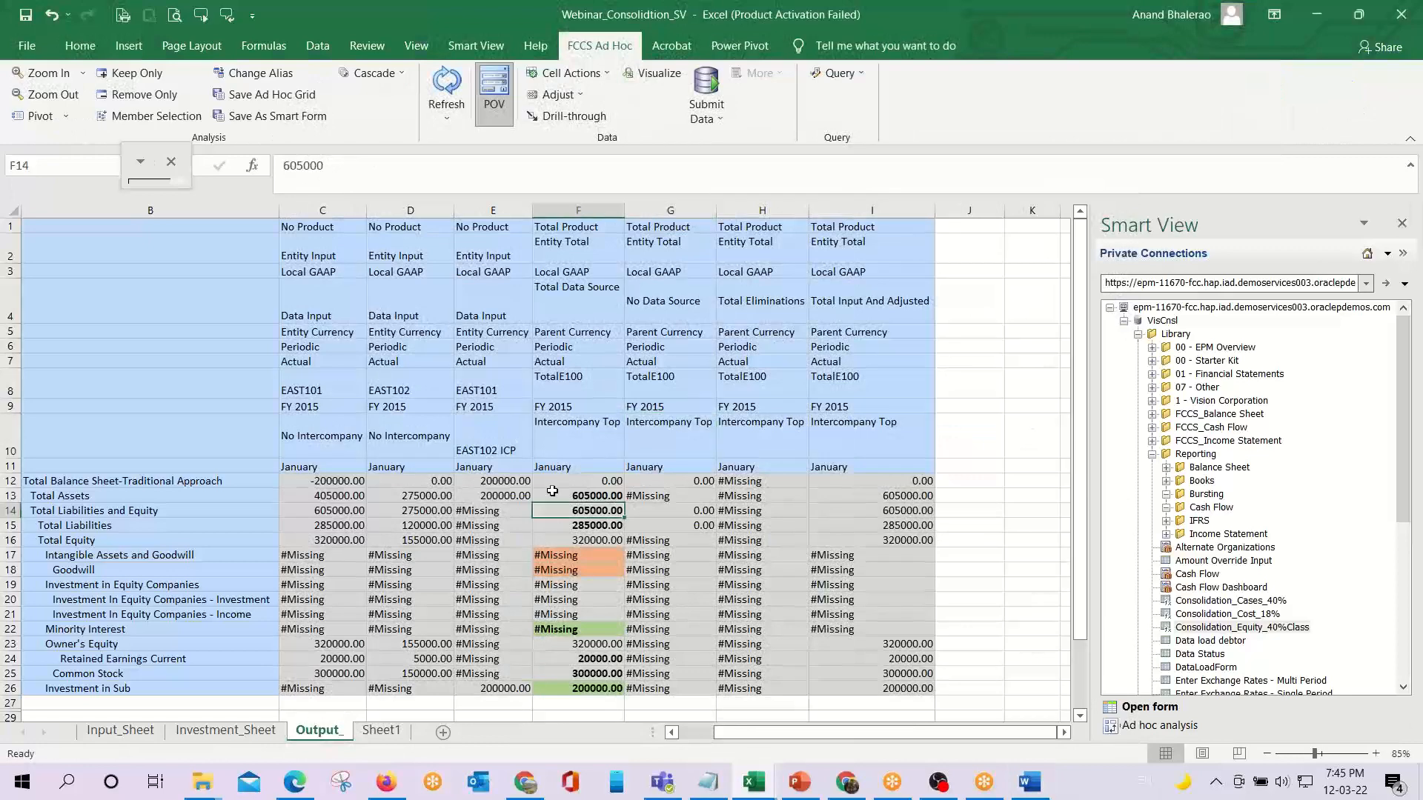
{"action": "left_click", "coordinate": [275, 119]}
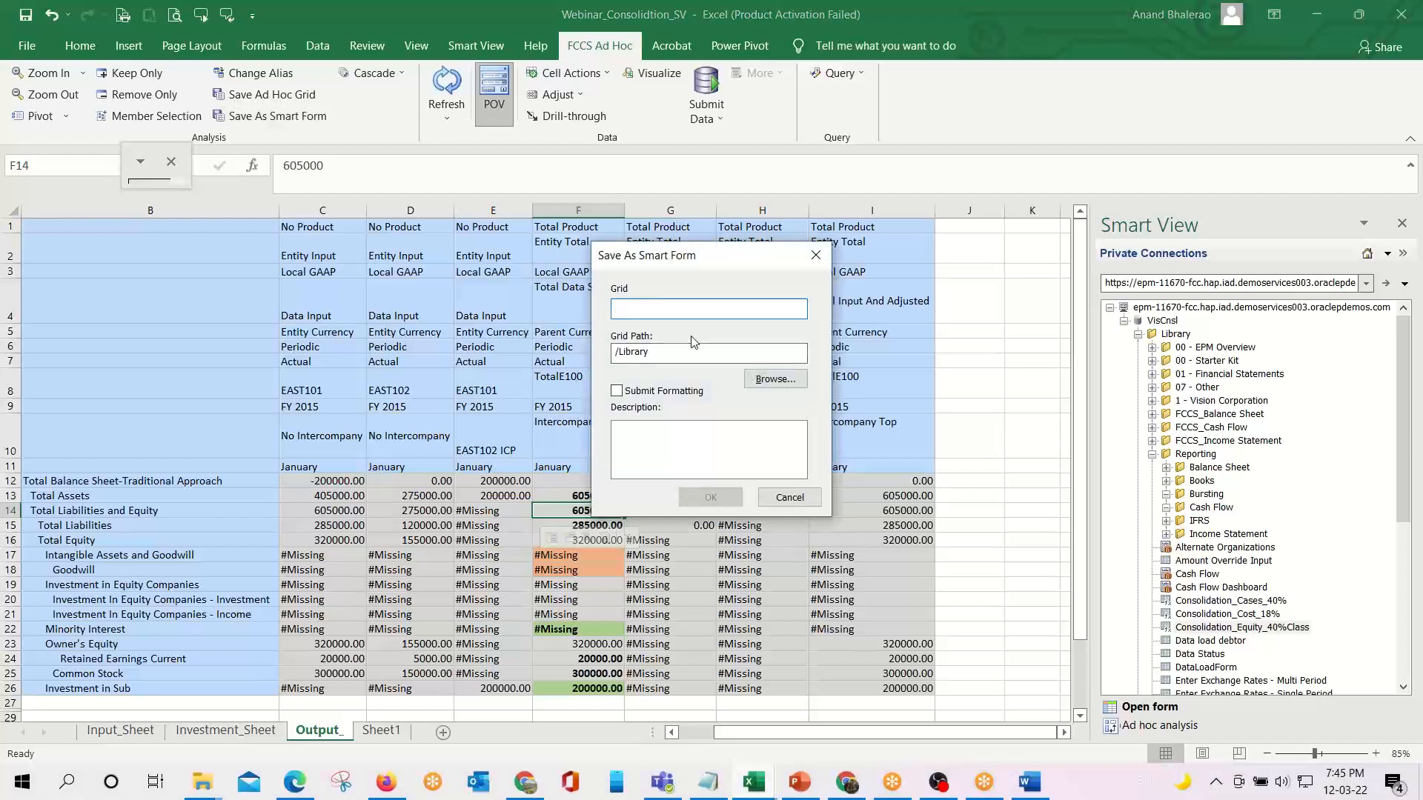
{"action": "type", "text": "Conso"}
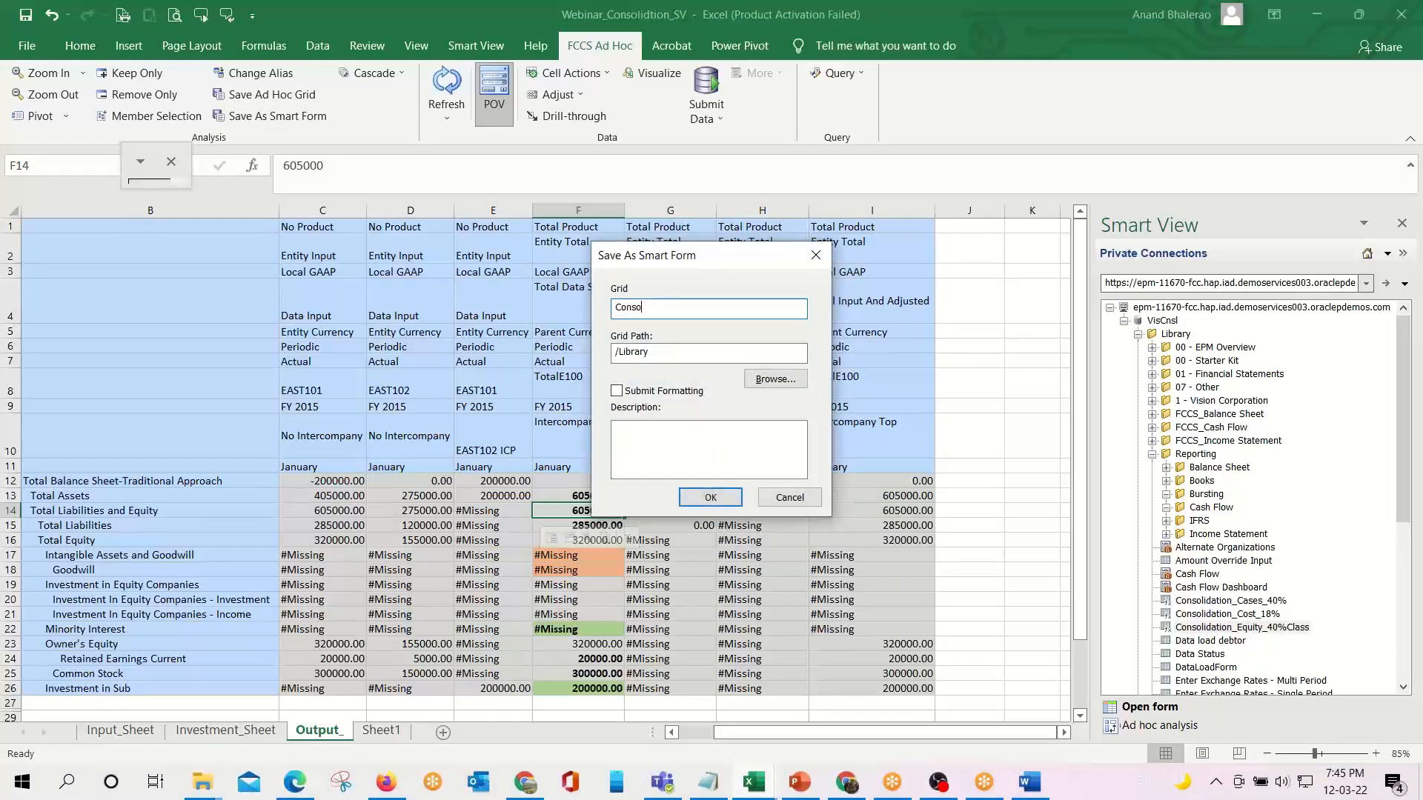
{"action": "type", "text": "lidation_Cost_Method_18%Class"}
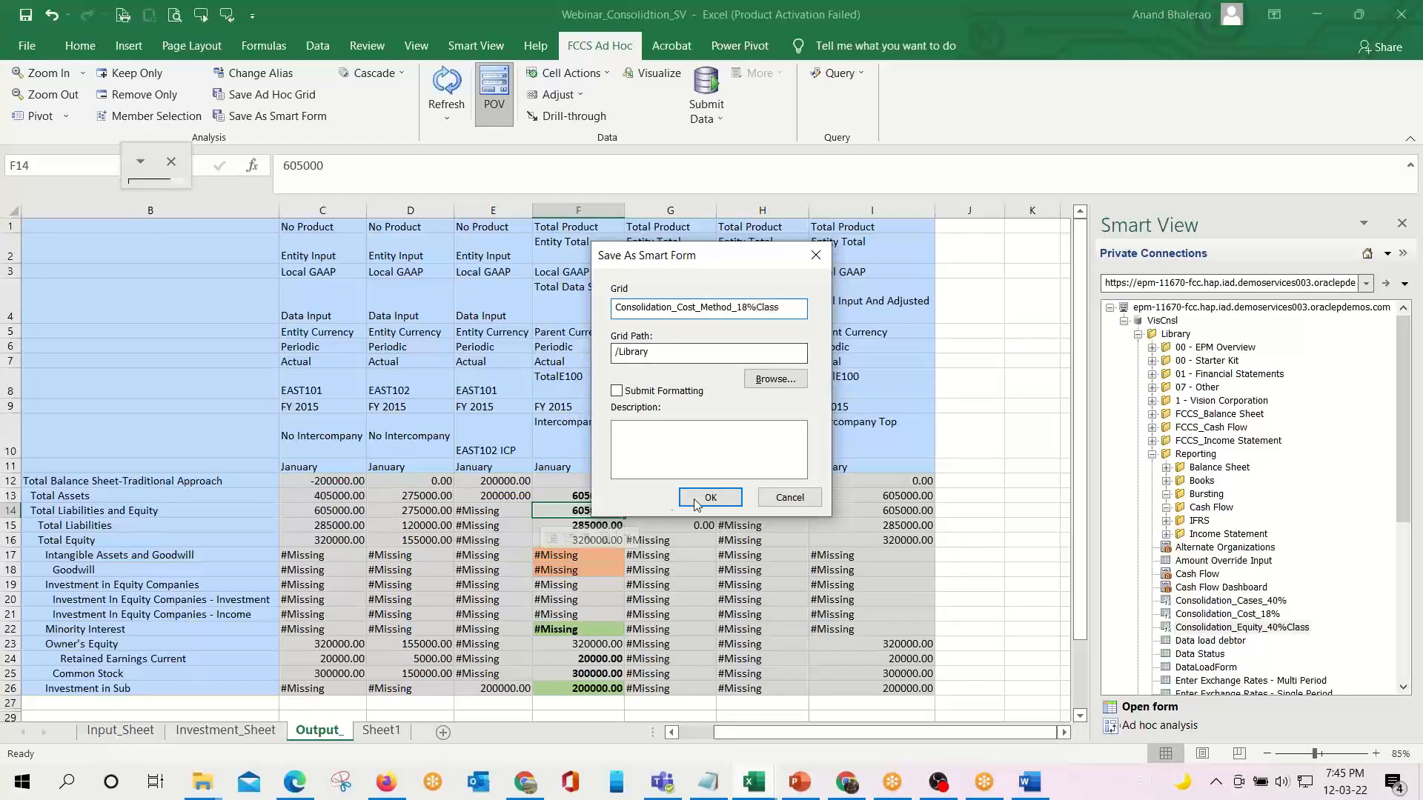
{"action": "left_click", "coordinate": [708, 499]}
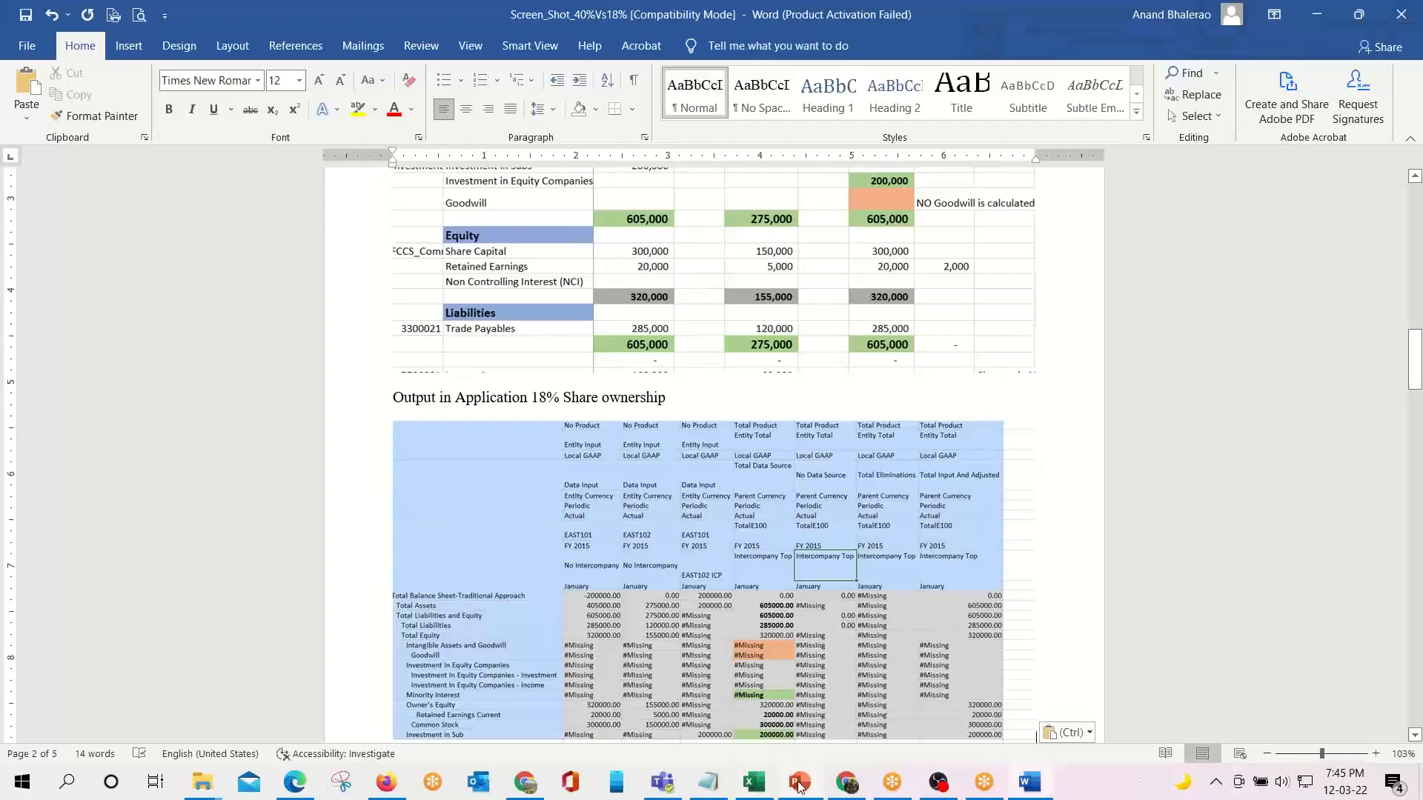
Switch to the 09_FCCS_Consolidation3 presentation in PowerPoint and review the Consolidation Scenario slide through to the closing Thank You slide.
{"action": "left_click", "coordinate": [800, 783]}
{"action": "left_click", "coordinate": [117, 228]}
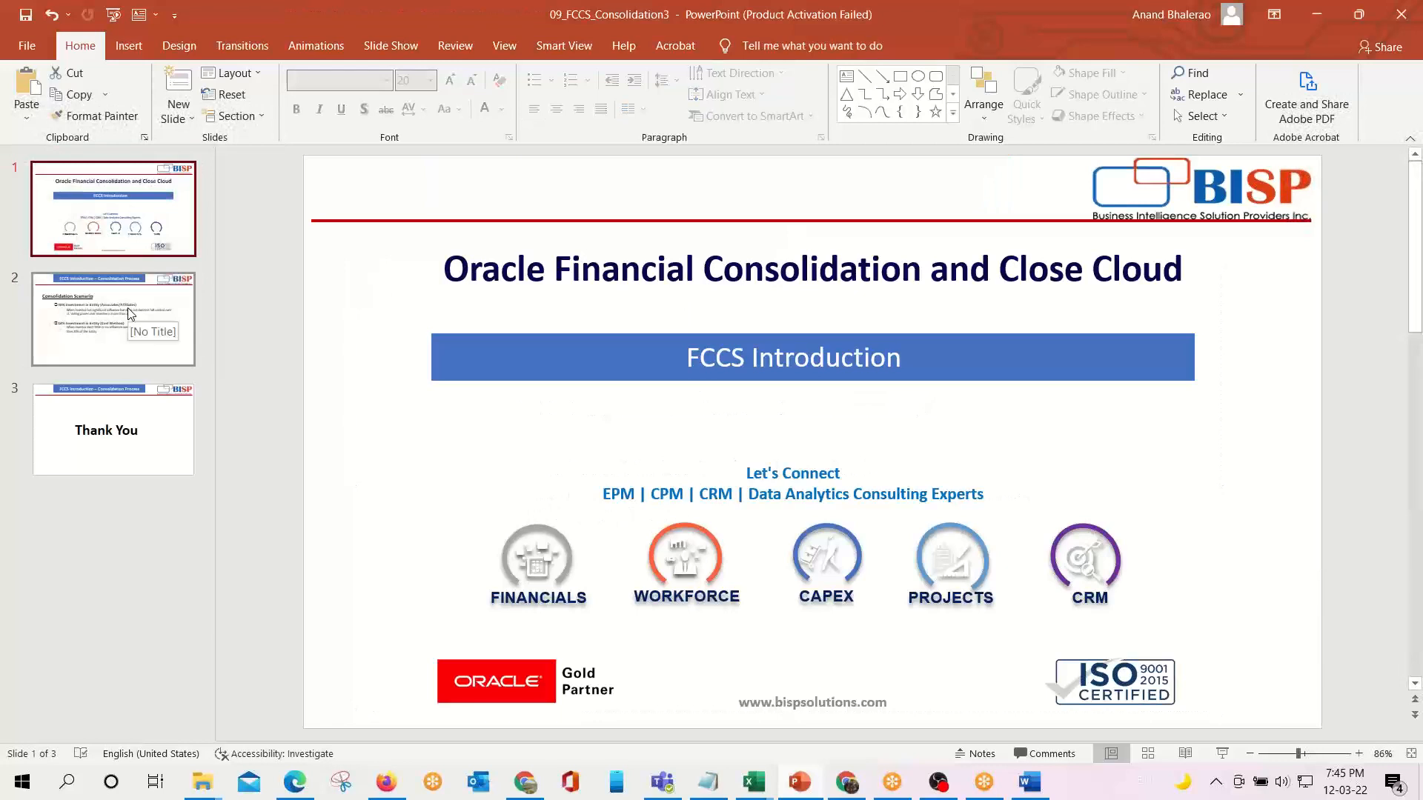
{"action": "left_click", "coordinate": [128, 313]}
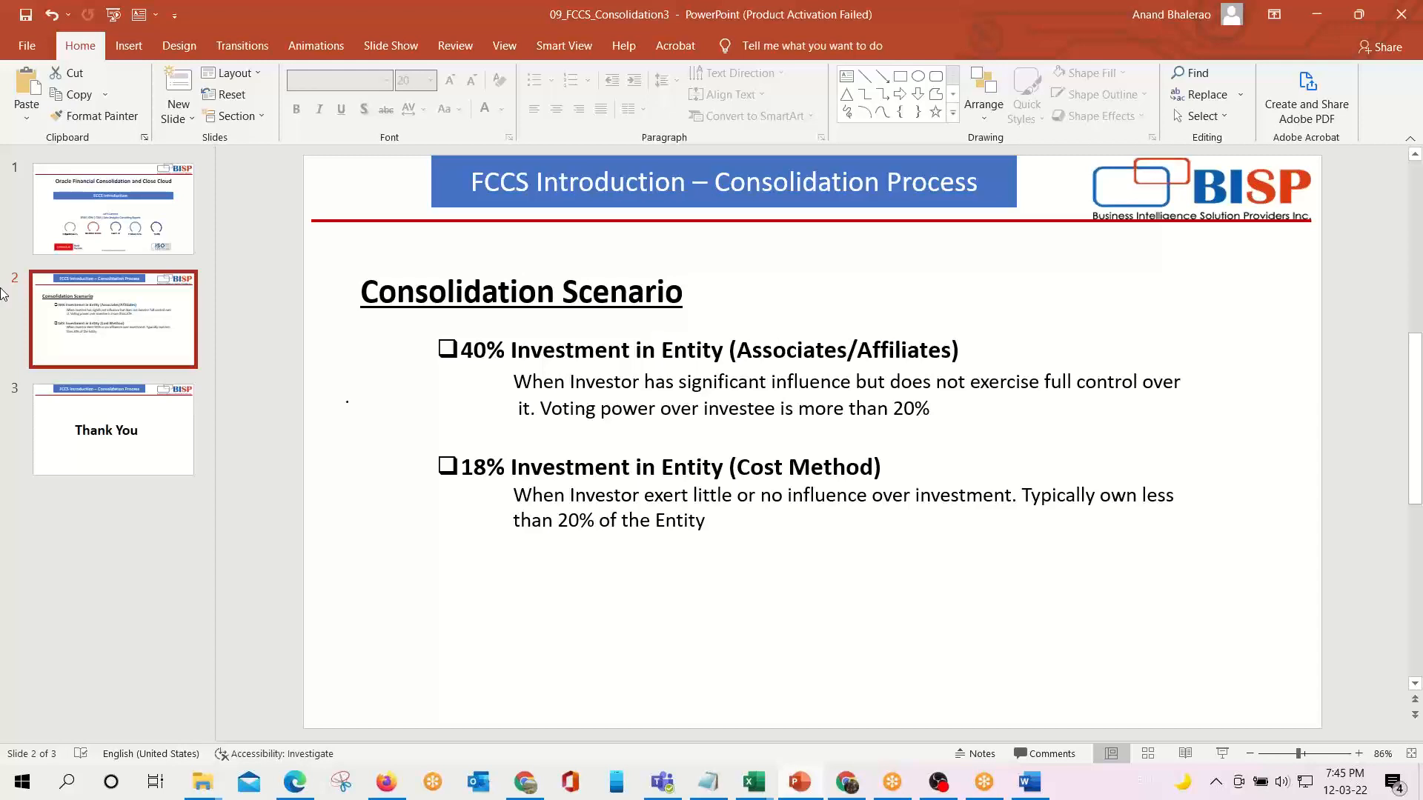
{"action": "left_click", "coordinate": [69, 444]}
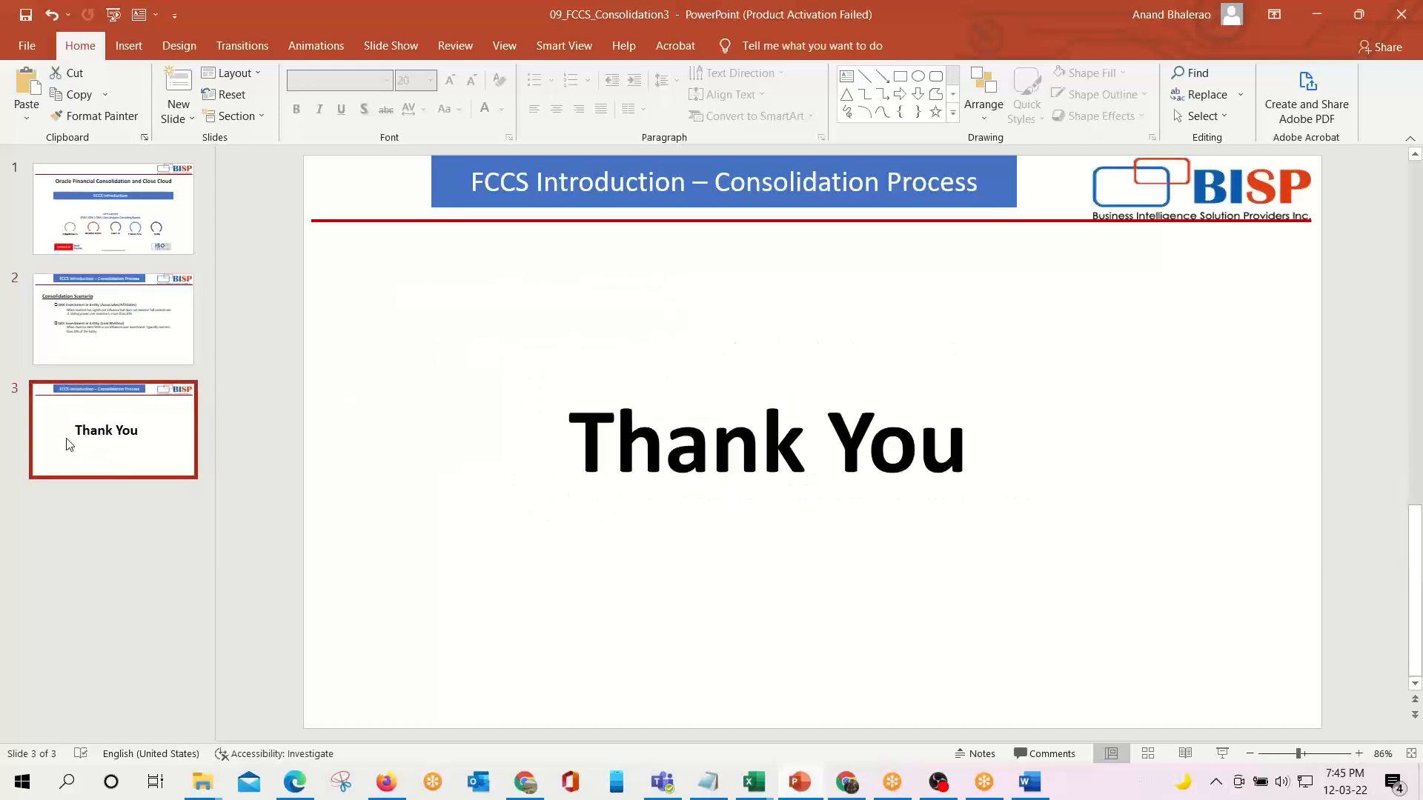